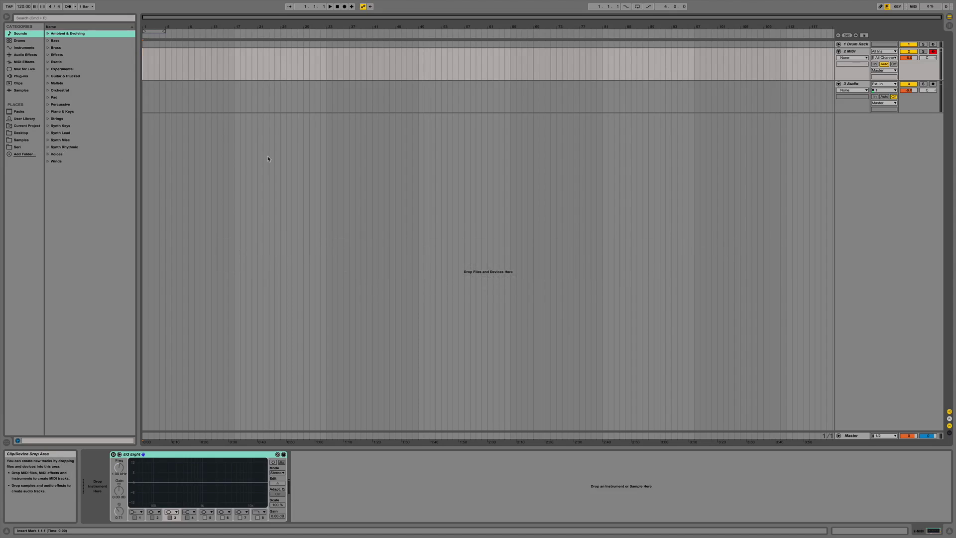
Browse the Samples library's Archive folders down to the guitar samples in the instruments folder.
{"action": "left_click", "coordinate": [22, 140]}
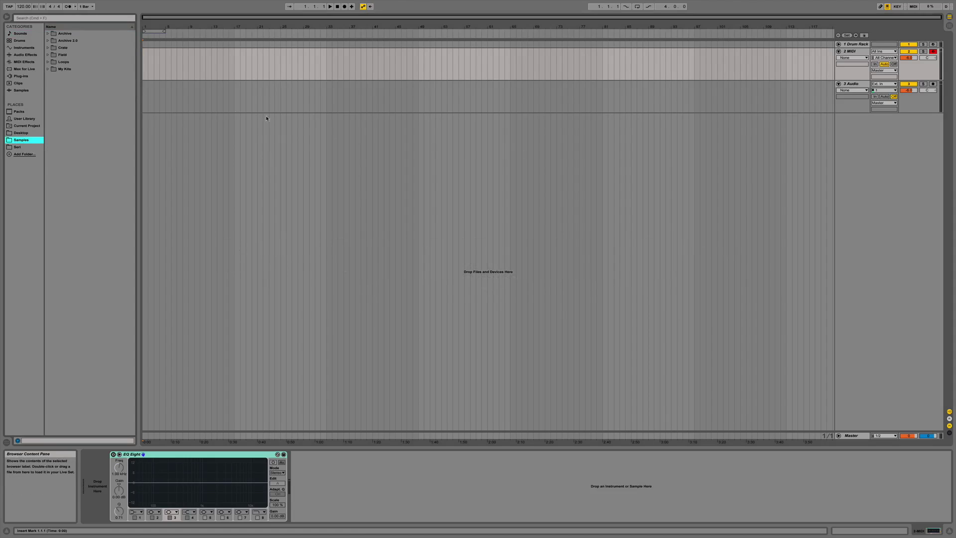
{"action": "left_click", "coordinate": [48, 34]}
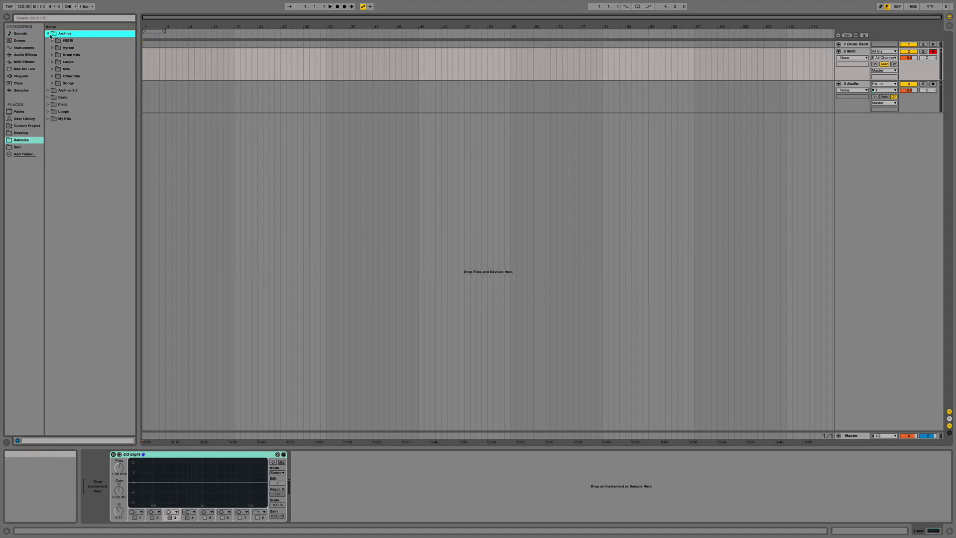
{"action": "left_click", "coordinate": [50, 46]}
{"action": "left_click", "coordinate": [53, 55]}
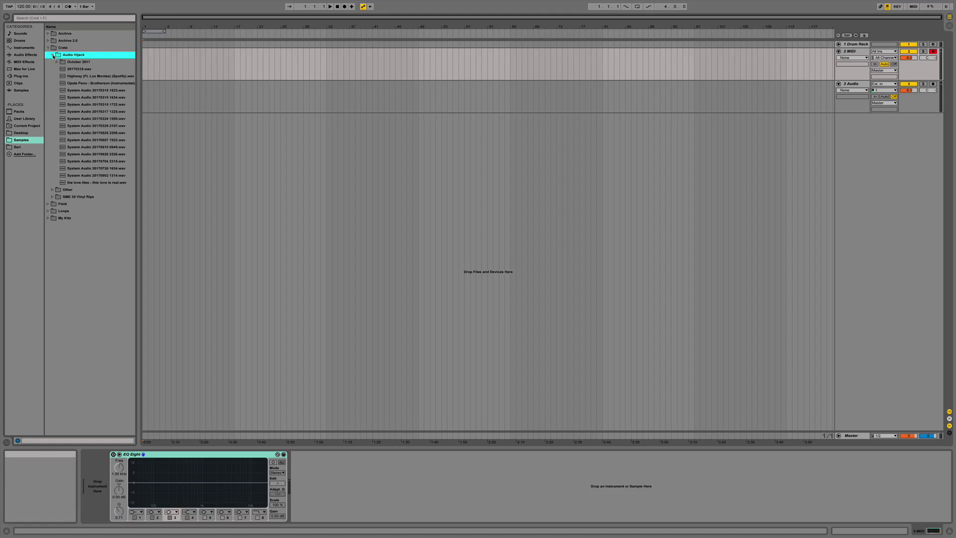
{"action": "left_click", "coordinate": [53, 56]}
{"action": "left_click", "coordinate": [53, 55]}
{"action": "left_click", "coordinate": [54, 62]}
{"action": "left_click", "coordinate": [53, 61]}
{"action": "left_click", "coordinate": [51, 55]}
{"action": "left_click", "coordinate": [51, 55]}
{"action": "left_click", "coordinate": [53, 55]}
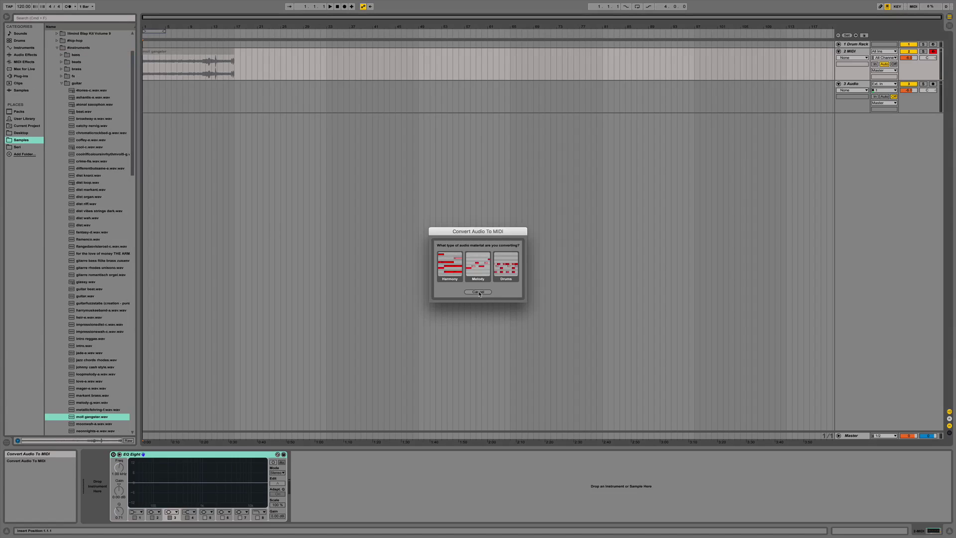
Dismiss the audio-to-MIDI conversion and place the moll gangster sample at the start of the 3 Audio track.
{"action": "left_click", "coordinate": [478, 292]}
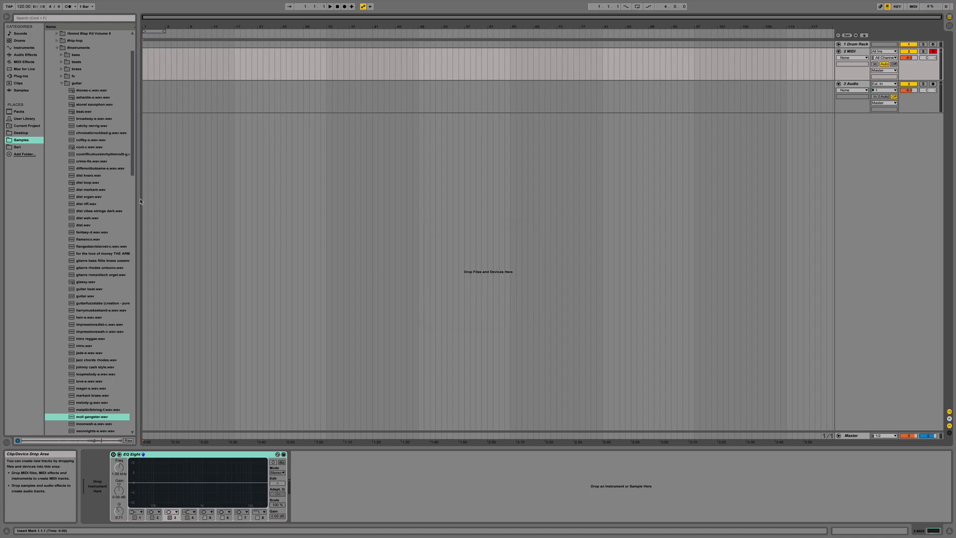
{"action": "left_click_drag", "start_coordinate": [85, 419], "coordinate": [148, 101]}
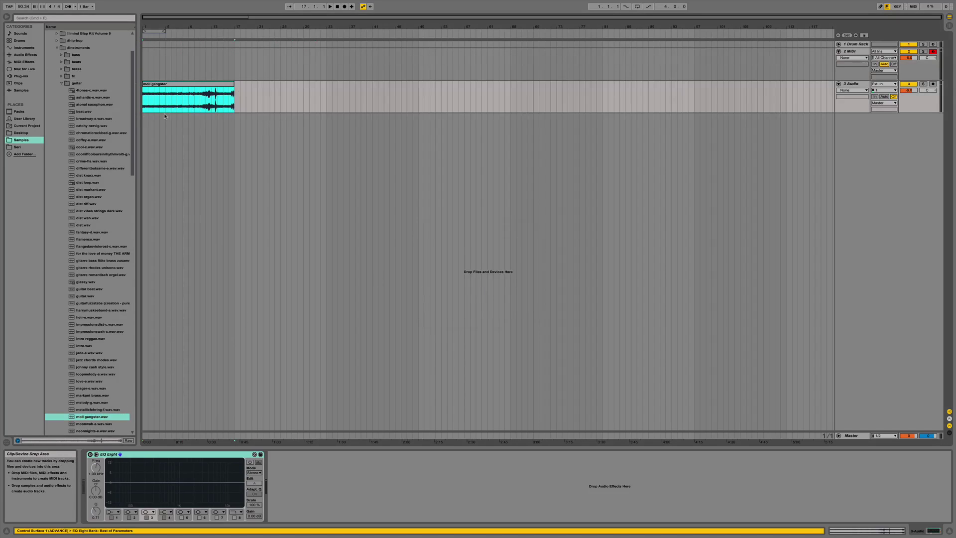
{"action": "left_click_drag", "start_coordinate": [208, 23], "coordinate": [232, 84]}
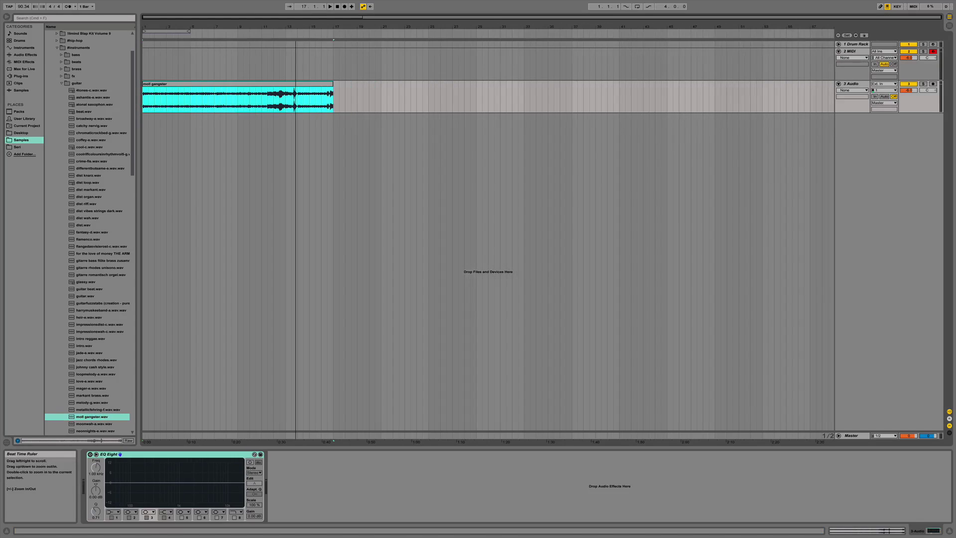
Inspect the moll gangster clip's waveform and listen to the clip in the arrangement.
{"action": "double_click", "coordinate": [232, 84]}
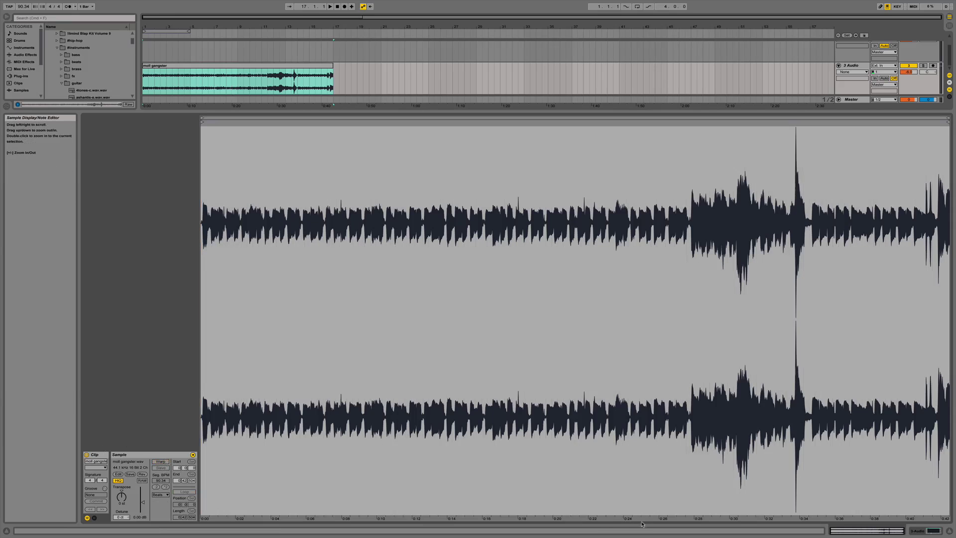
{"action": "left_click", "coordinate": [948, 531]}
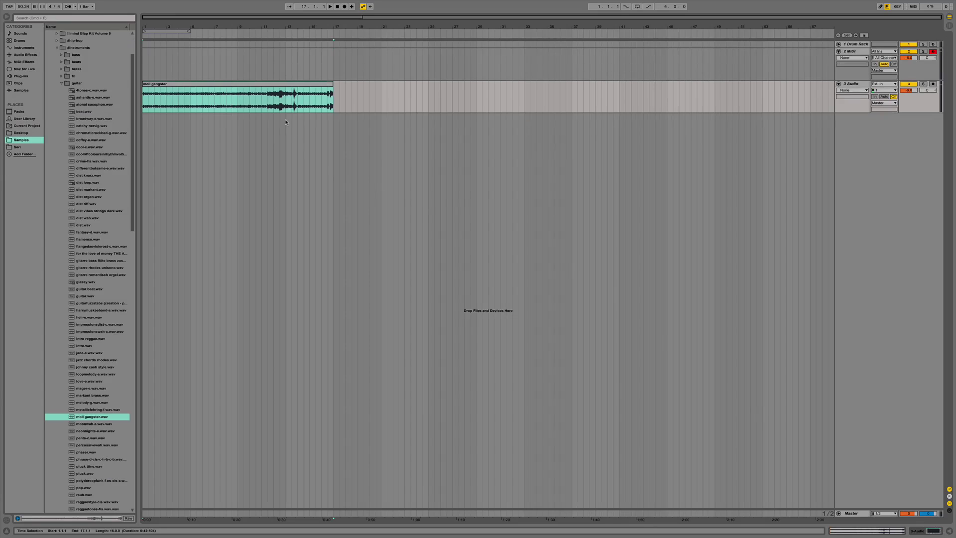
{"action": "left_click", "coordinate": [244, 87]}
{"action": "key", "text": "space"}
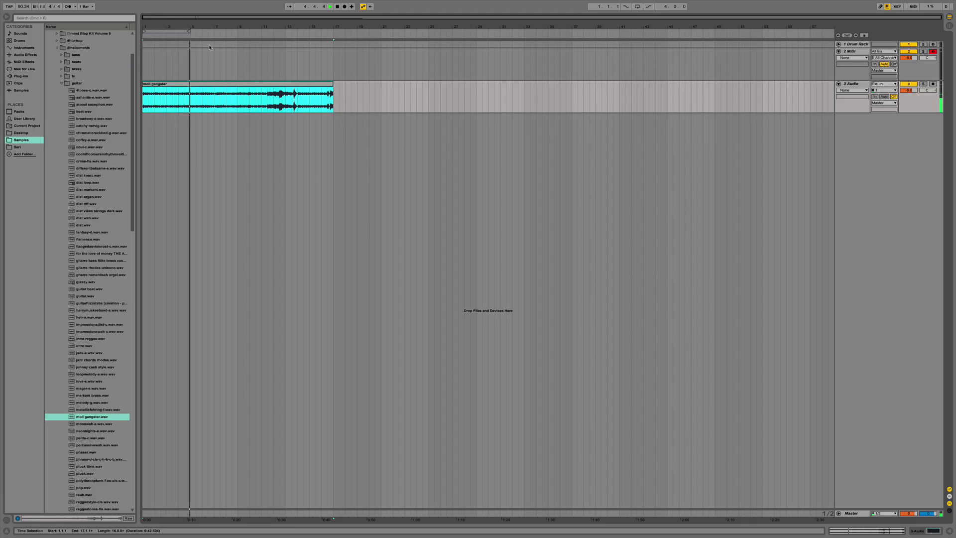
{"action": "key", "text": "space"}
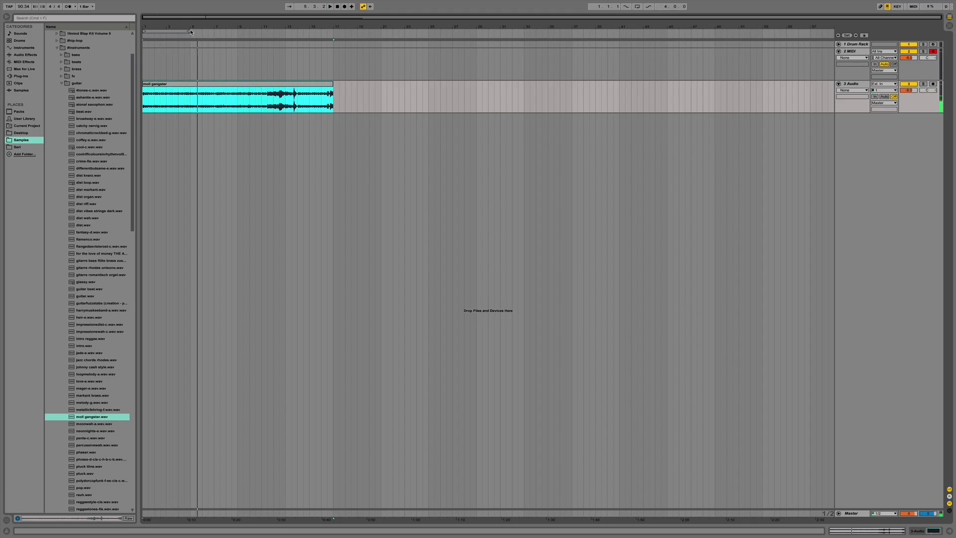
Find the cut point by ear, split the moll gangster clip at 6.2.1 and delete everything after it.
{"action": "left_click_drag", "start_coordinate": [196, 28], "coordinate": [270, 104]}
{"action": "left_click", "coordinate": [267, 103]}
{"action": "key", "text": "space"}
{"action": "key", "text": "space"}
{"action": "left_click_drag", "start_coordinate": [281, 29], "coordinate": [279, 38]}
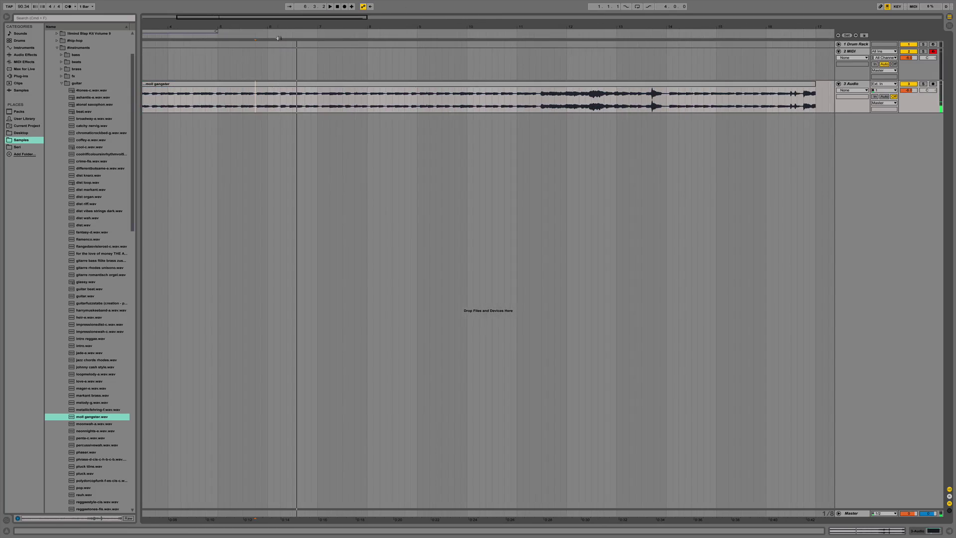
{"action": "key", "text": "super+e"}
{"action": "left_click", "coordinate": [295, 85]}
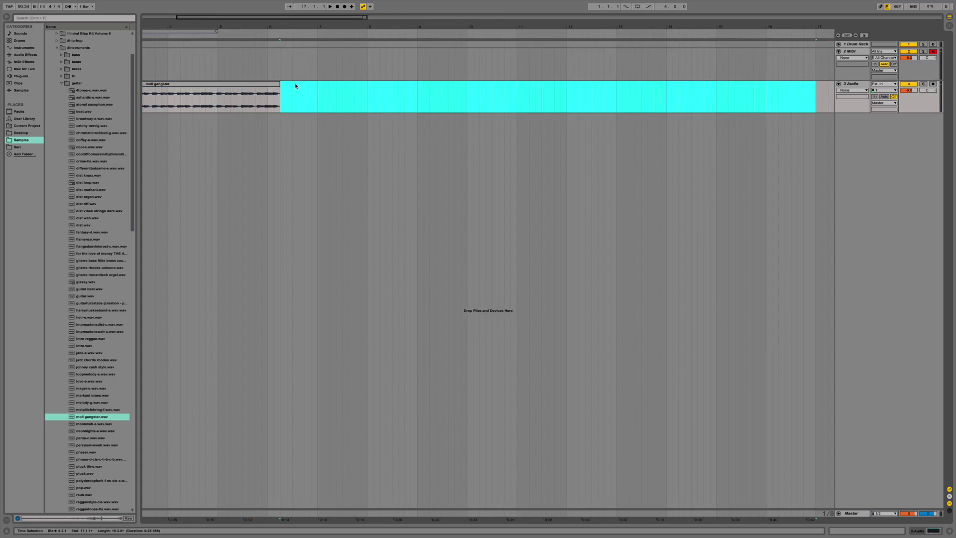
{"action": "left_click_drag", "start_coordinate": [253, 28], "coordinate": [252, 6]}
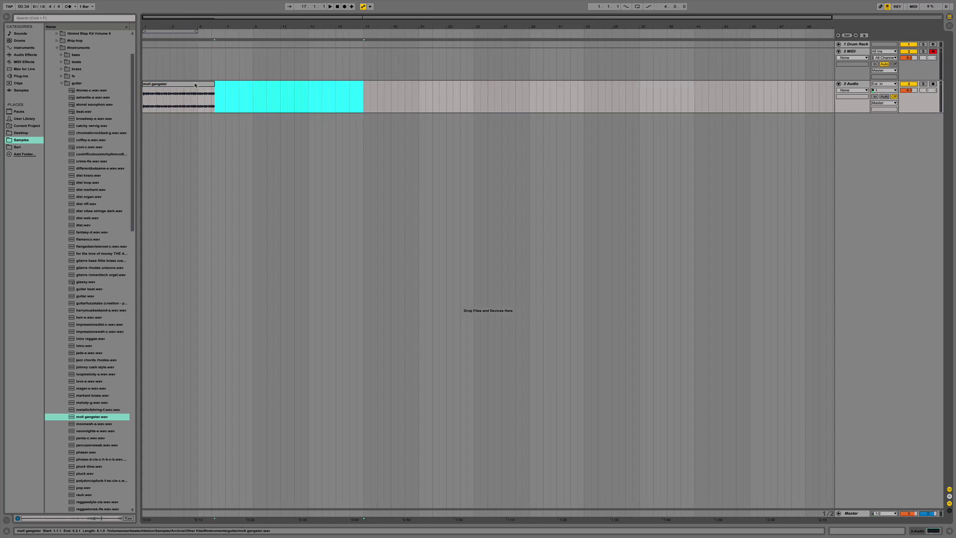
Turn on the metronome and play the trimmed clip from its start against it.
{"action": "double_click", "coordinate": [195, 86]}
{"action": "left_click", "coordinate": [215, 74]}
{"action": "left_click_drag", "start_coordinate": [212, 28], "coordinate": [208, 39]}
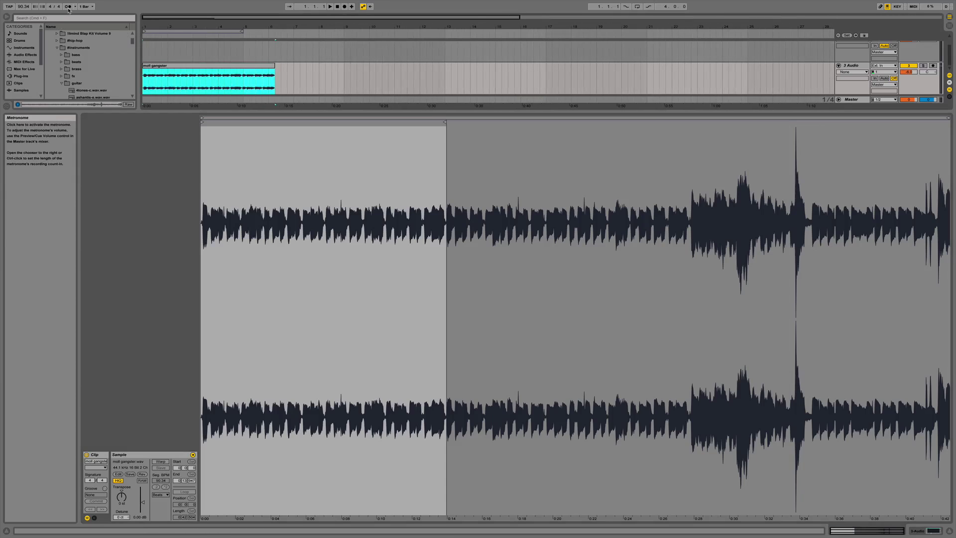
{"action": "left_click", "coordinate": [288, 76]}
{"action": "key", "text": "space"}
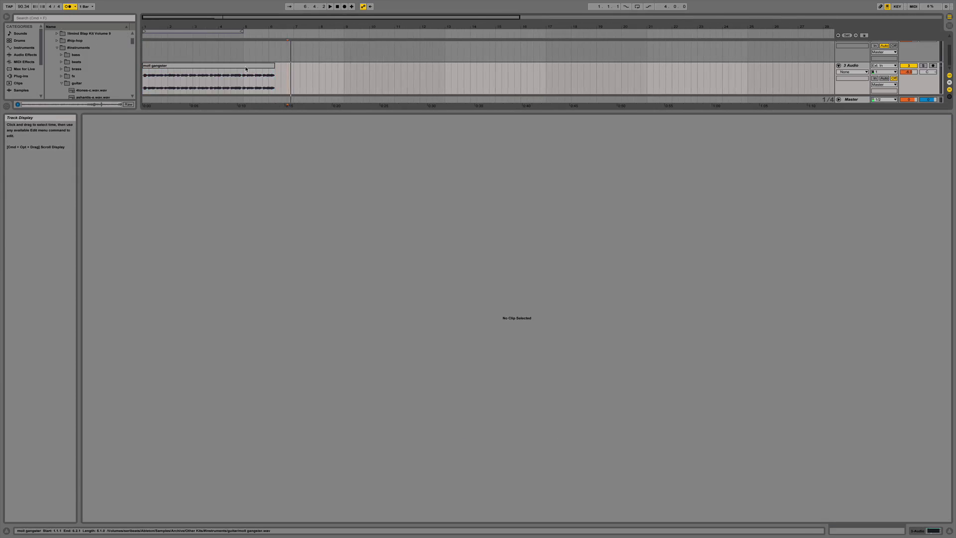
{"action": "left_click", "coordinate": [246, 66]}
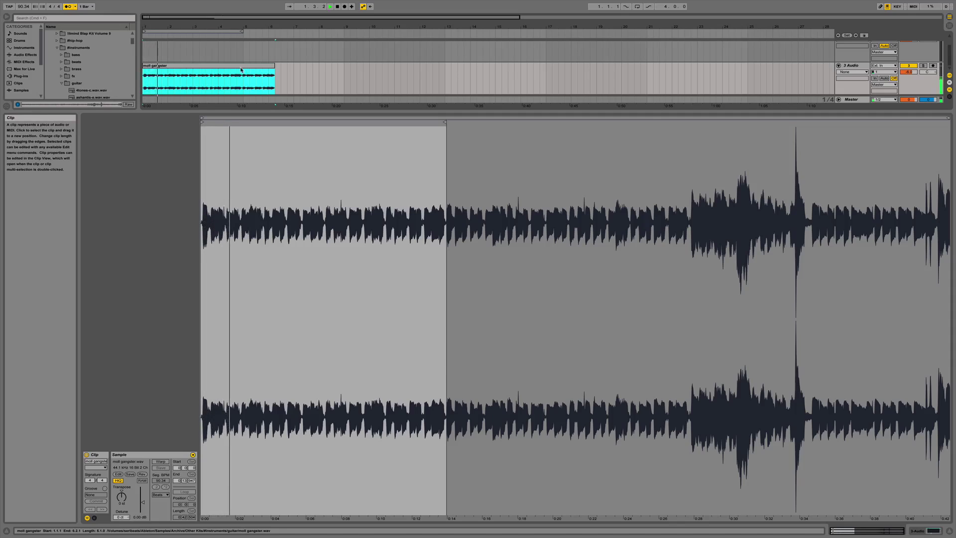
{"action": "key", "text": "space"}
Set the project tempo to 120 BPM and enable warping for the moll gangster clip.
{"action": "left_click", "coordinate": [23, 6]}
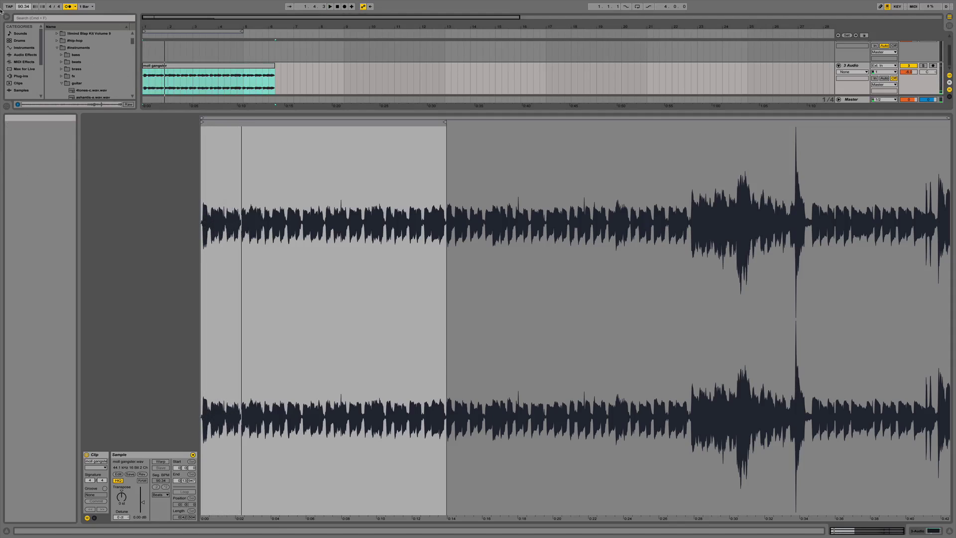
{"action": "key", "text": "Return"}
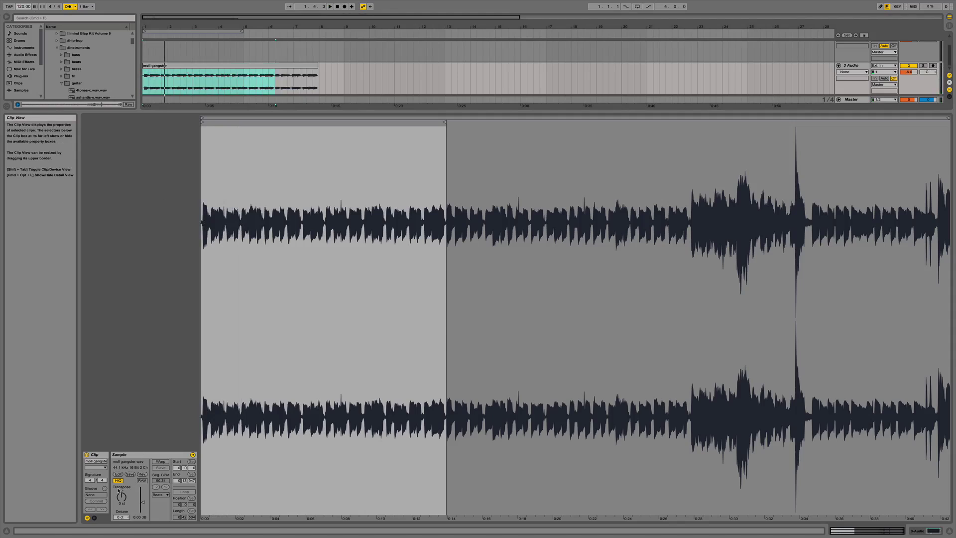
{"action": "left_click", "coordinate": [165, 463]}
{"action": "left_click_drag", "start_coordinate": [145, 27], "coordinate": [151, 64]}
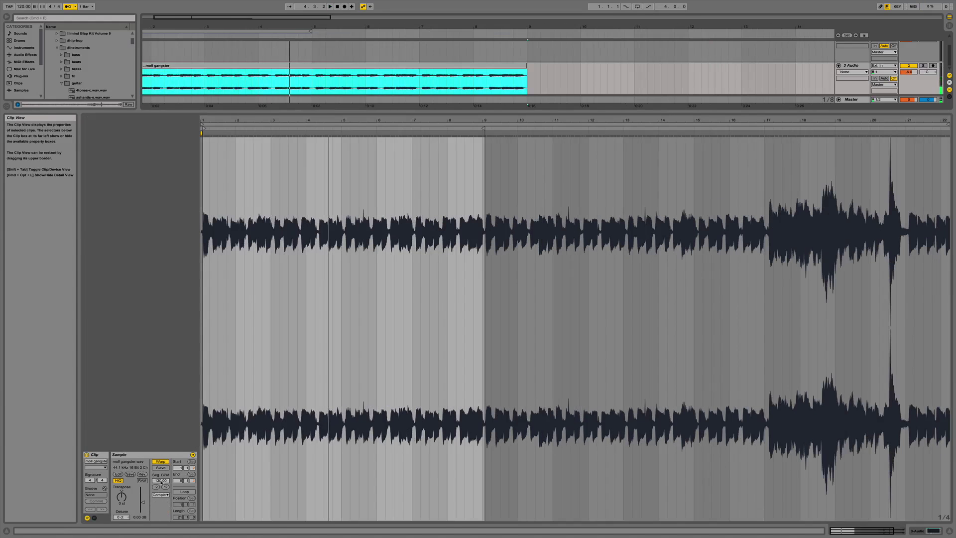
Lower the clip's segment BPM to 137 and play its final part to check the timing.
{"action": "left_click", "coordinate": [165, 480]}
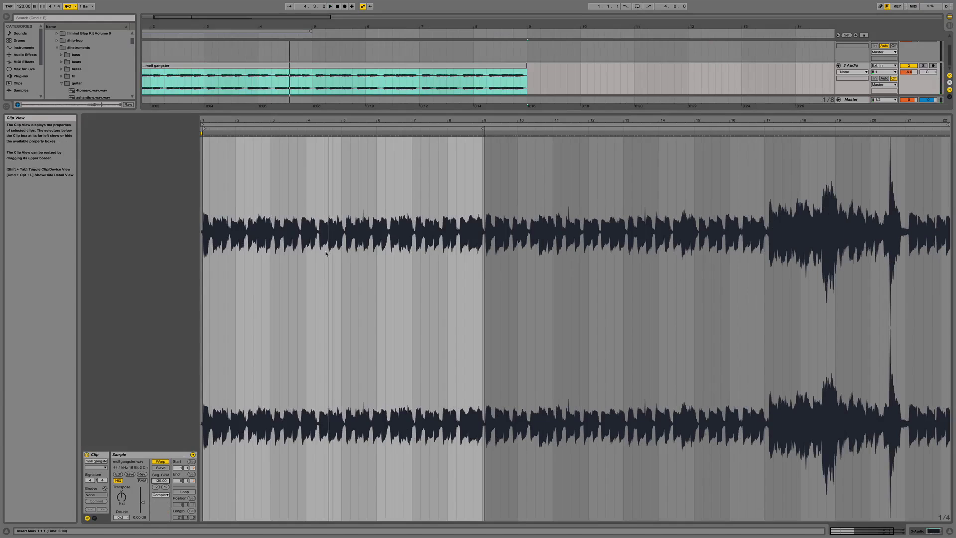
{"action": "left_click", "coordinate": [316, 83]}
{"action": "left_click_drag", "start_coordinate": [313, 81], "coordinate": [317, 83]}
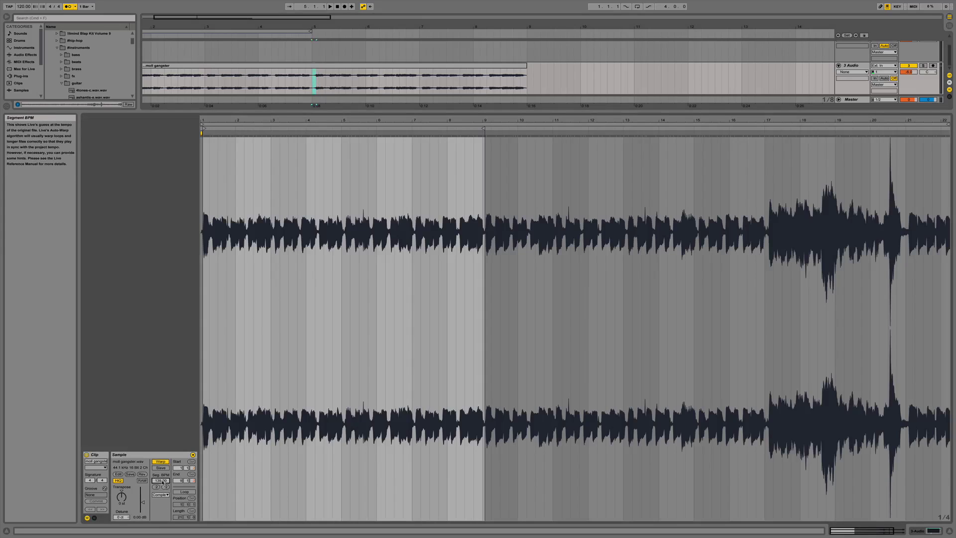
{"action": "key", "text": "Down"}
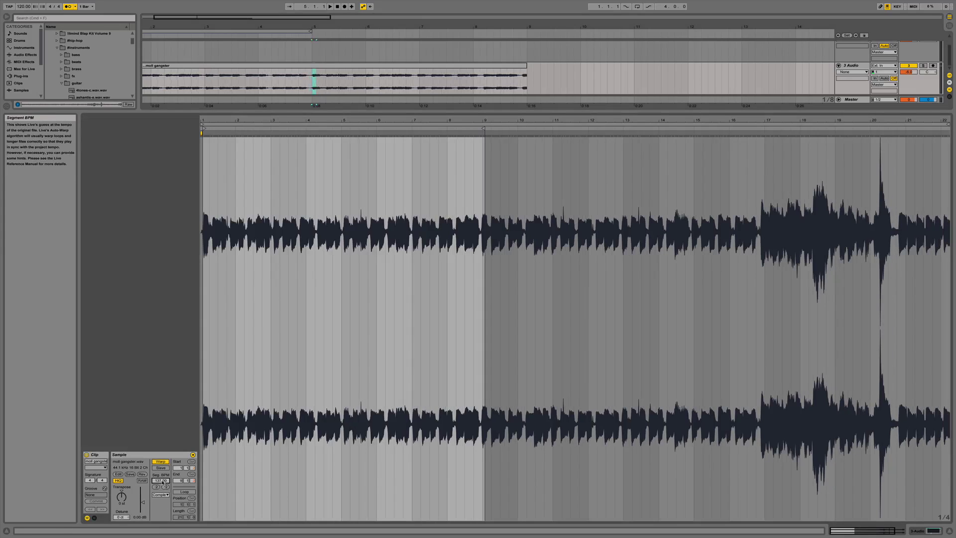
{"action": "left_click", "coordinate": [519, 81]}
{"action": "key", "text": "space"}
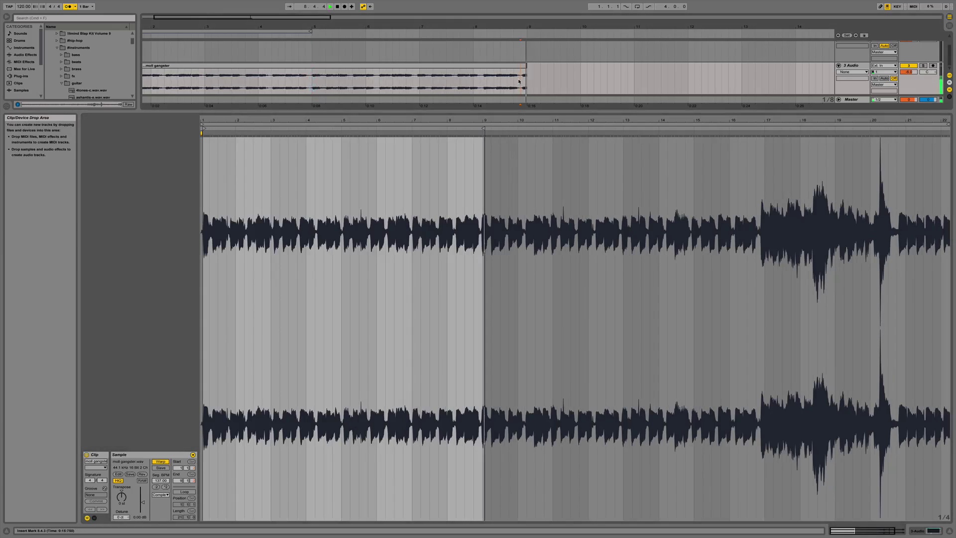
{"action": "left_click", "coordinate": [487, 80]}
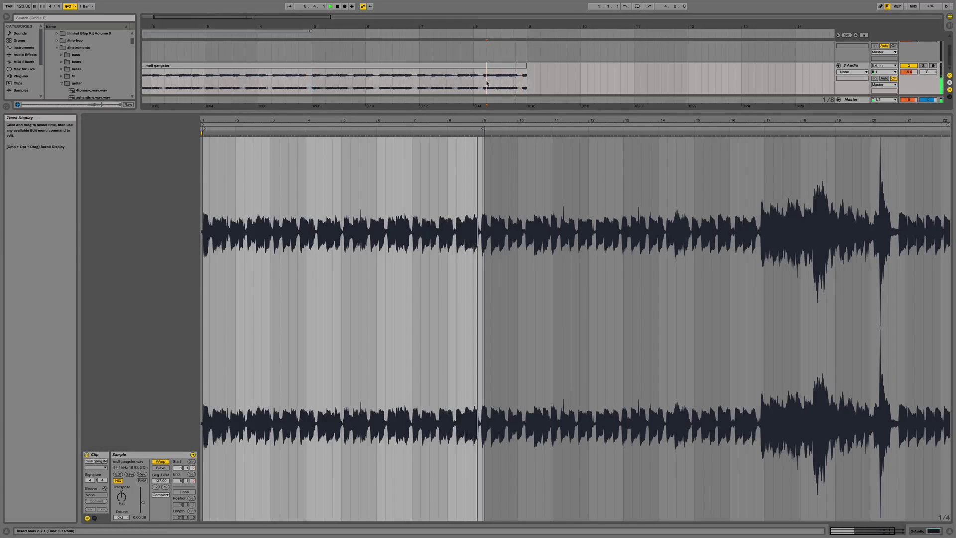
Split the clip at bar 5 and set the second half's segment BPM to 139.
{"action": "key", "text": "super+e"}
{"action": "left_click", "coordinate": [356, 67]}
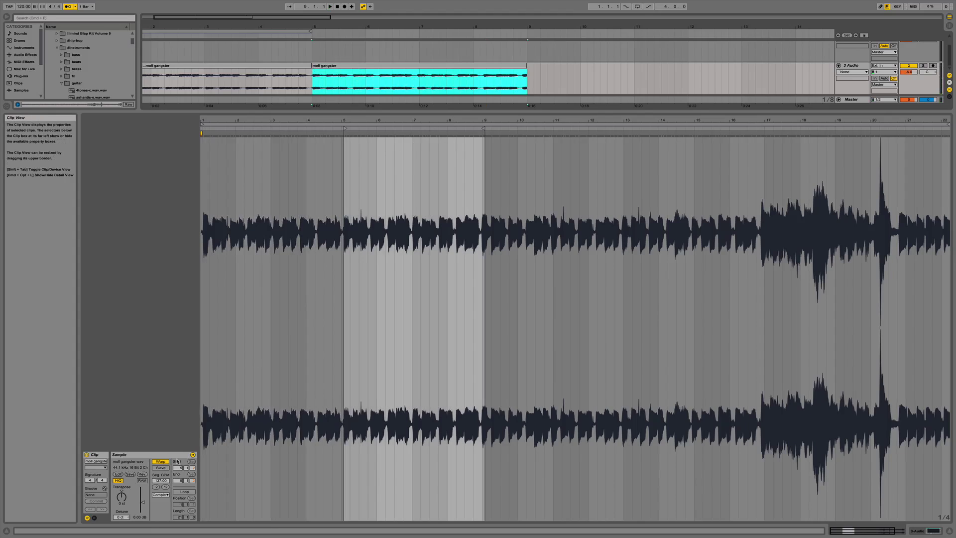
{"action": "left_click", "coordinate": [159, 481]}
{"action": "key", "text": "Up"}
{"action": "key", "text": "Up"}
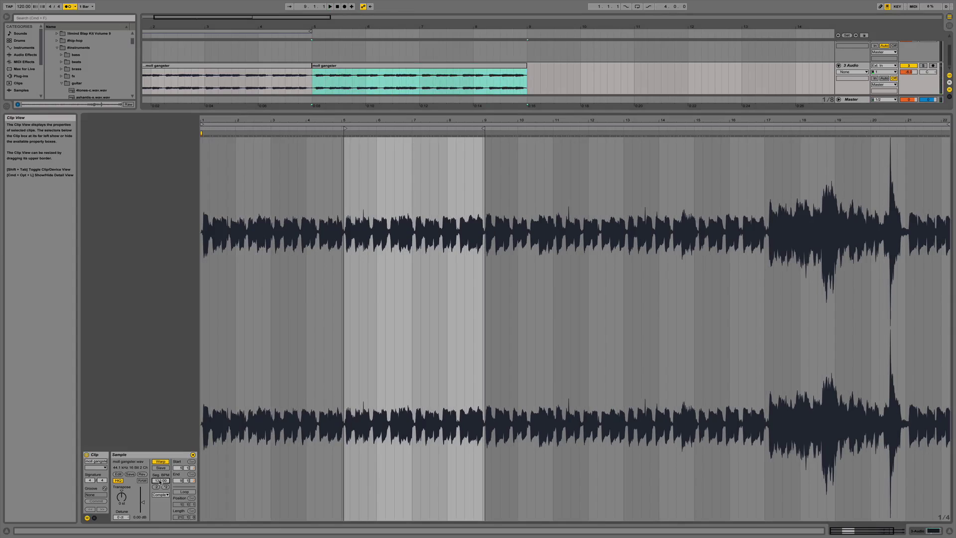
Set the second half's segment BPM to 138.80.
{"action": "key", "text": "Tab"}
{"action": "key", "text": "Tab"}
{"action": "left_click", "coordinate": [160, 481]}
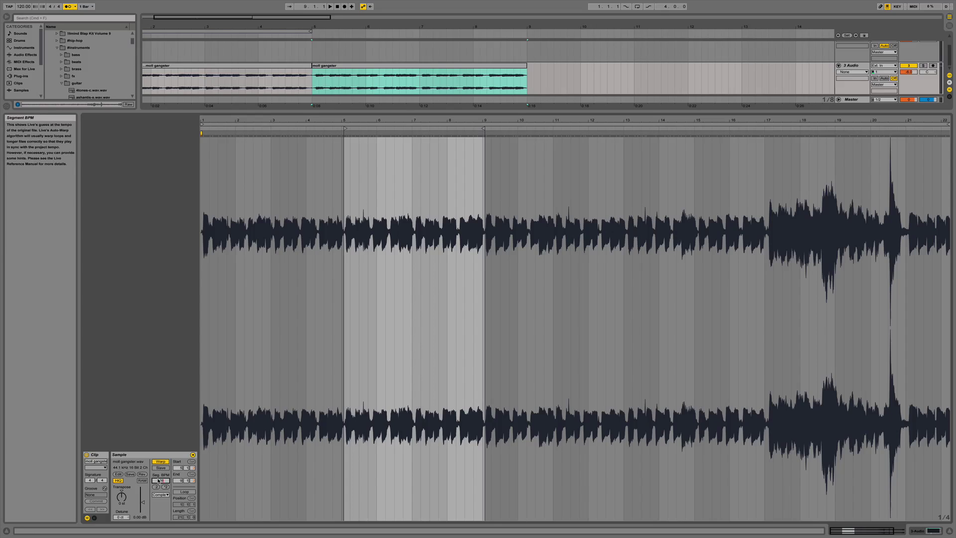
{"action": "key", "text": "Return"}
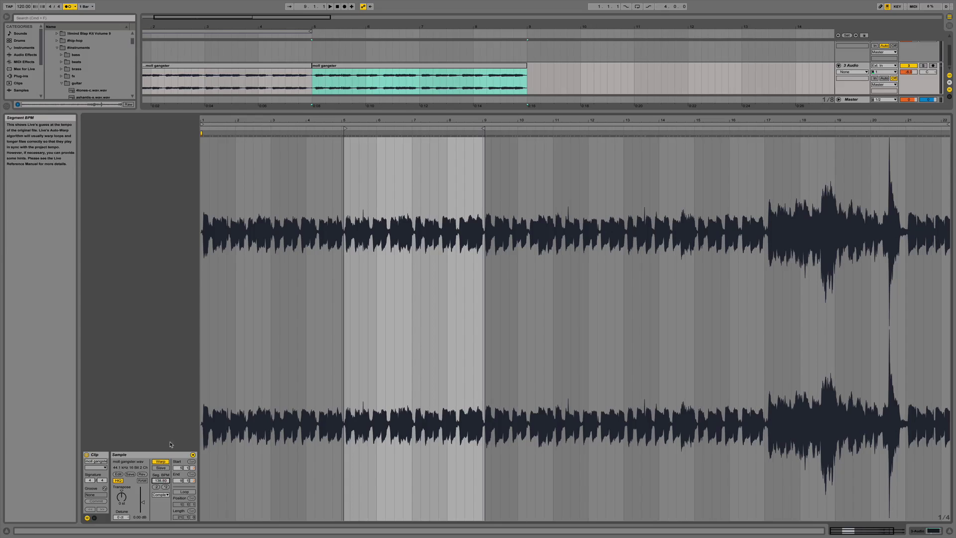
Trim the sliver before the first hit of the second clip, align the clip to bar 5 and play it.
{"action": "left_click_drag", "start_coordinate": [315, 27], "coordinate": [315, 46]}
{"action": "left_click", "coordinate": [316, 77]}
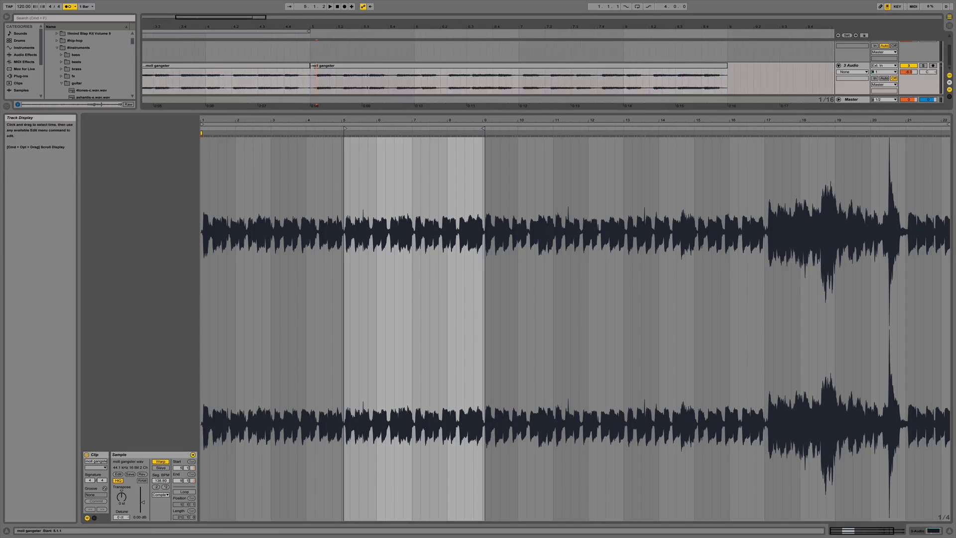
{"action": "left_click", "coordinate": [371, 68]}
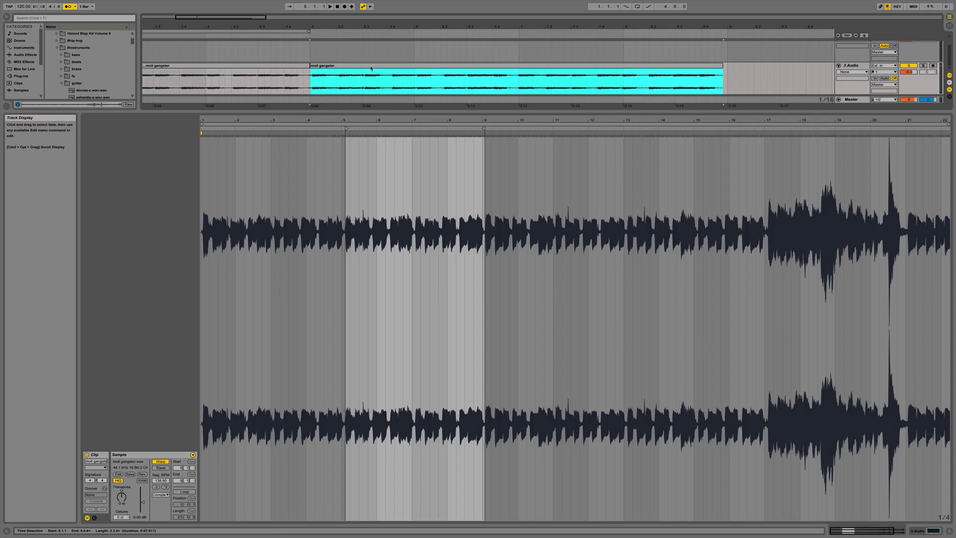
{"action": "key", "text": "space"}
Set the second clip's segment BPM to 139.00 and listen to it with the metronome.
{"action": "left_click", "coordinate": [164, 481]}
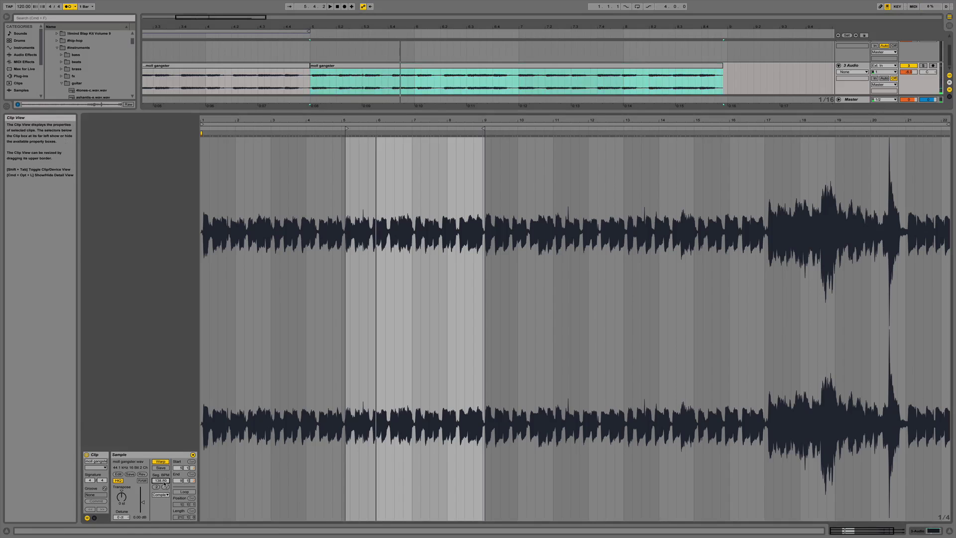
{"action": "key", "text": "Return"}
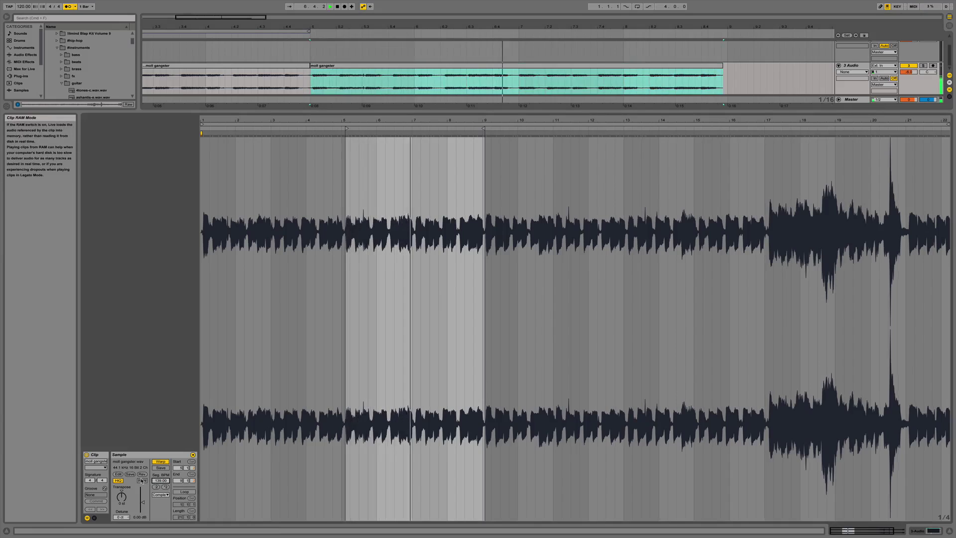
{"action": "key", "text": "space"}
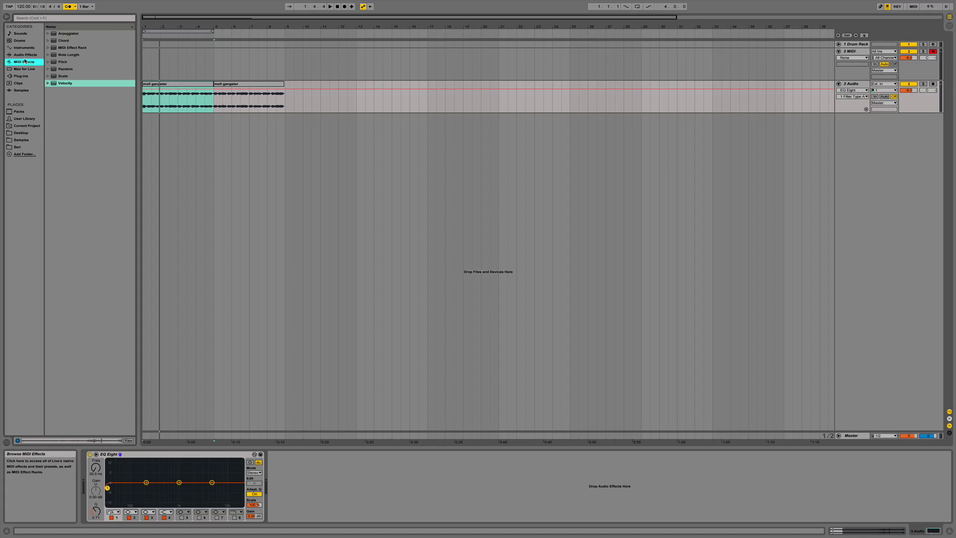
Try a Reverb after EQ Eight on the audio track, with a longer decay time and the input high cut switched off.
{"action": "left_click", "coordinate": [25, 54]}
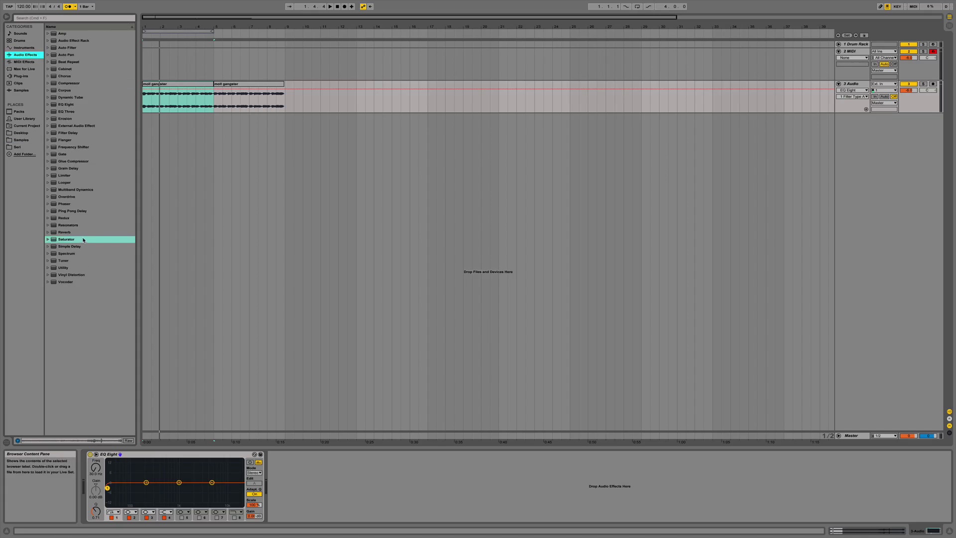
{"action": "double_click", "coordinate": [67, 232]}
{"action": "key", "text": "space"}
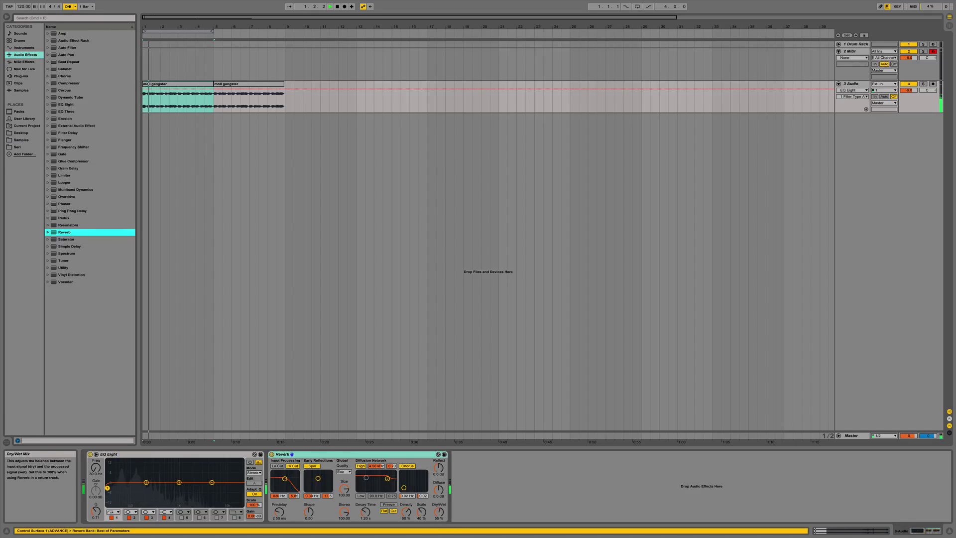
{"action": "left_click_drag", "start_coordinate": [365, 512], "coordinate": [365, 495]}
{"action": "left_click", "coordinate": [292, 465]}
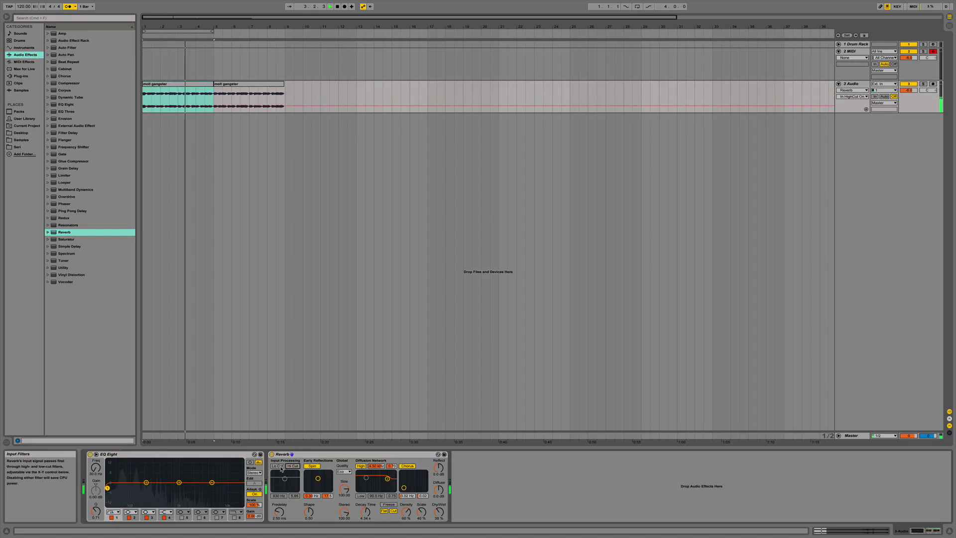
{"action": "key", "text": "space"}
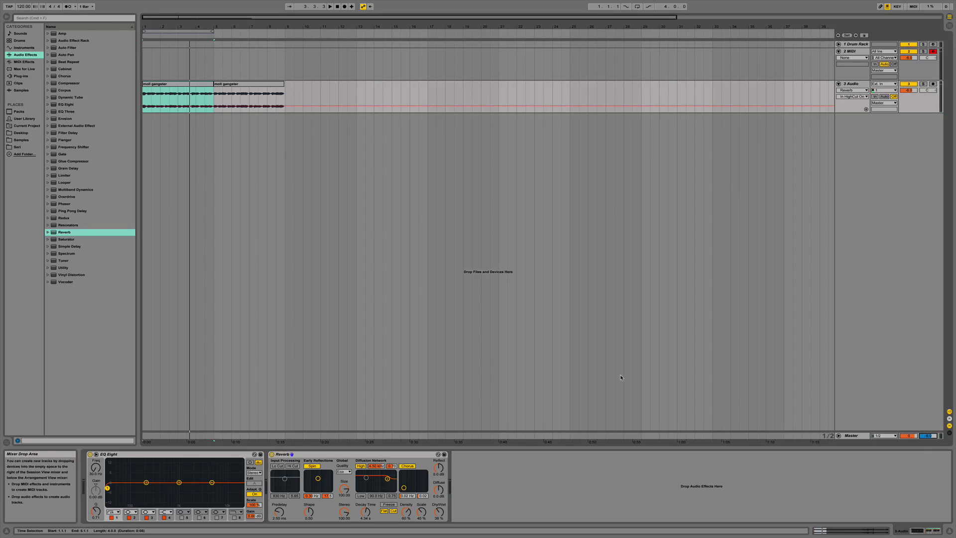
Listen to the reverbed guitar from the start and delete the Reverb from the audio track.
{"action": "key", "text": "space"}
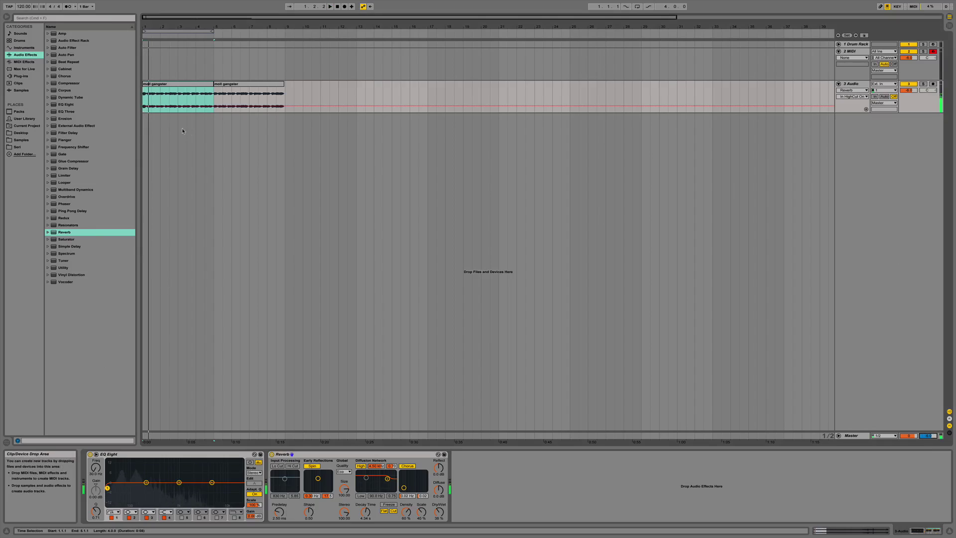
{"action": "left_click_drag", "start_coordinate": [172, 27], "coordinate": [171, 32]}
{"action": "left_click", "coordinate": [317, 455]}
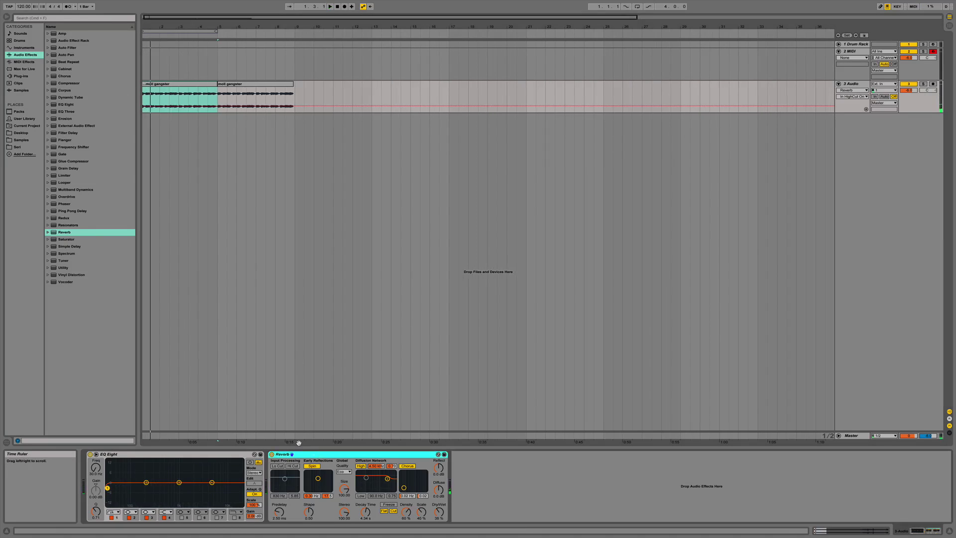
{"action": "key", "text": "Delete"}
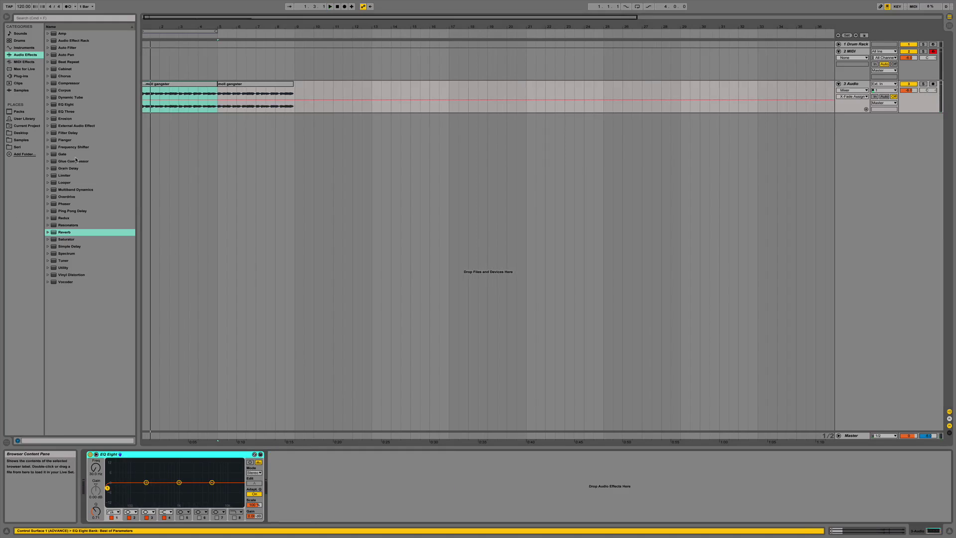
Add a Ping Pong Delay after EQ Eight, lower its feedback, shift its band-pass filter slightly higher and adjust its dry/wet mix during playback.
{"action": "double_click", "coordinate": [69, 211]}
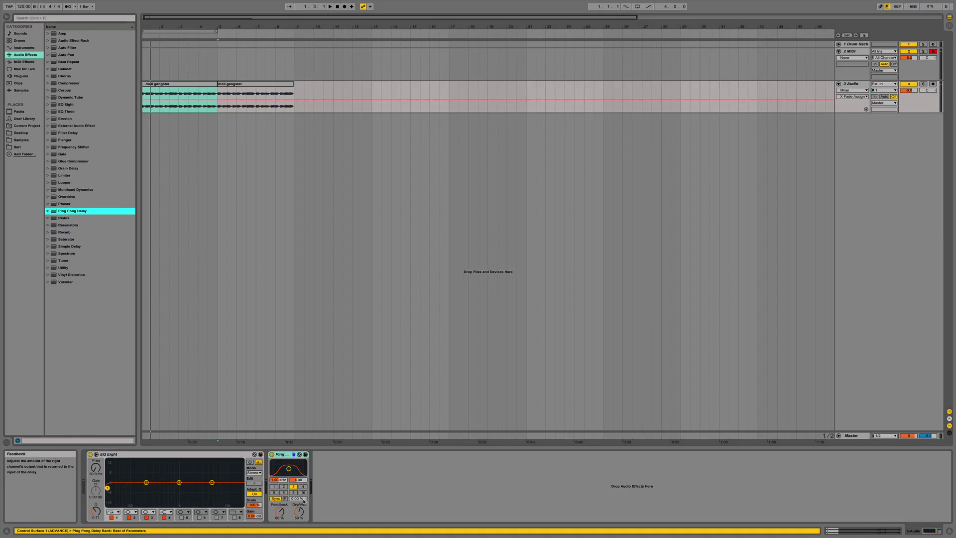
{"action": "left_click_drag", "start_coordinate": [279, 512], "coordinate": [279, 528]}
{"action": "key", "text": "space"}
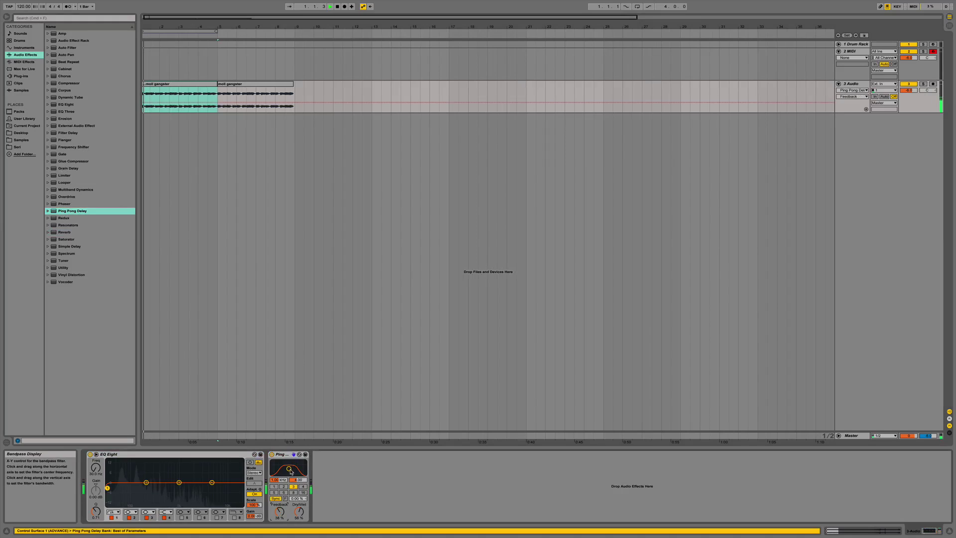
{"action": "left_click_drag", "start_coordinate": [289, 469], "coordinate": [293, 470]}
{"action": "left_click_drag", "start_coordinate": [299, 511], "coordinate": [299, 524]}
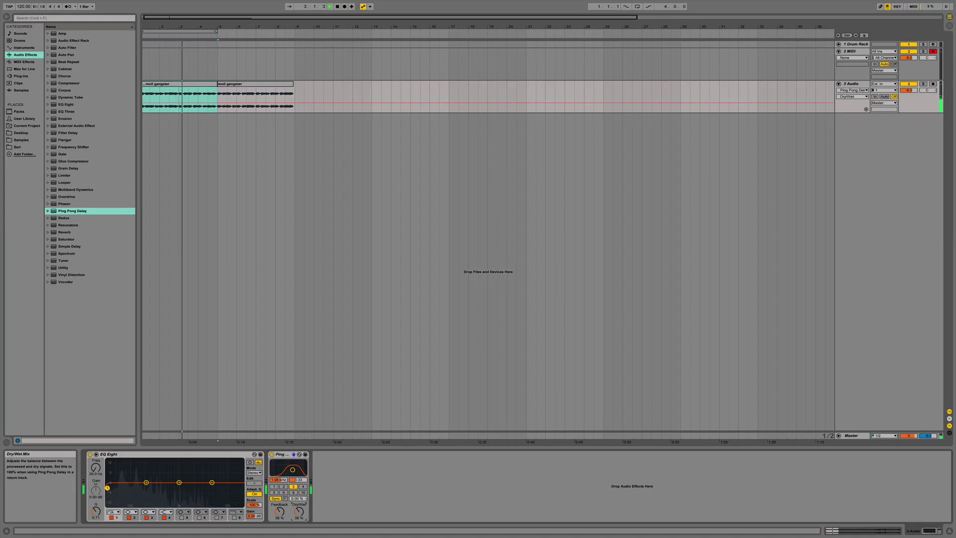
{"action": "left_click_drag", "start_coordinate": [292, 470], "coordinate": [291, 468]}
{"action": "left_click_drag", "start_coordinate": [299, 511], "coordinate": [299, 505]}
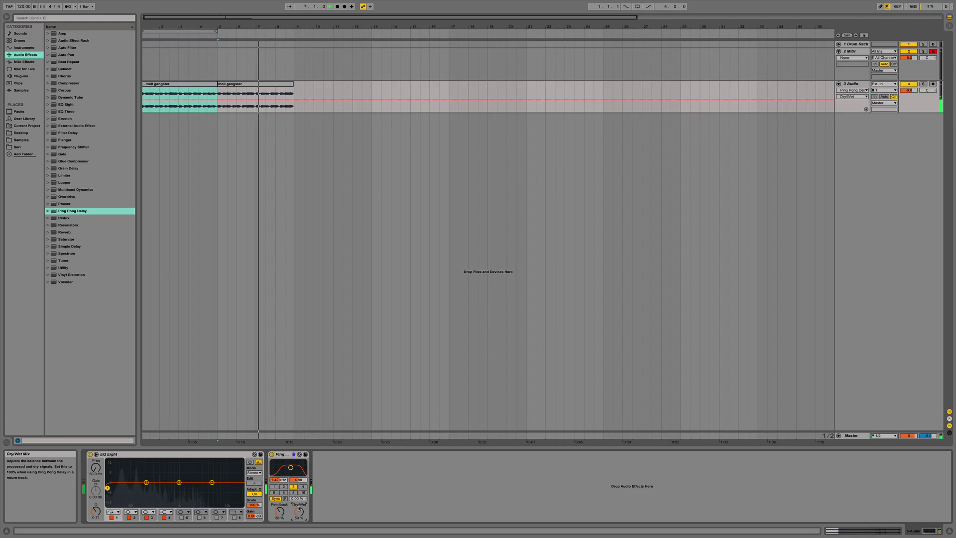
Group the Ping Pong Delay into an Audio Effect Rack and create a second, empty chain in it.
{"action": "key", "text": "space"}
{"action": "left_click", "coordinate": [281, 455]}
{"action": "key", "text": "super+g"}
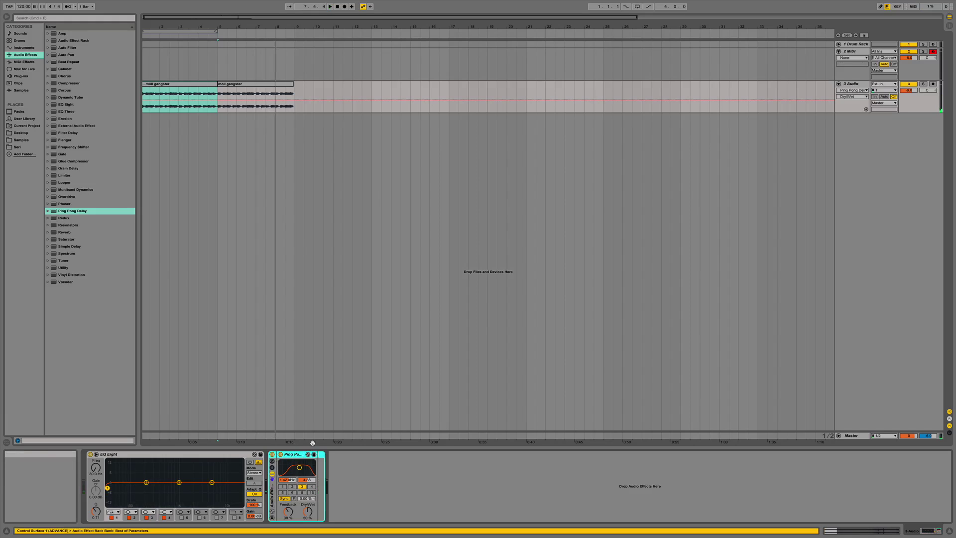
{"action": "left_click", "coordinate": [272, 468]}
{"action": "right_click", "coordinate": [319, 490]}
{"action": "left_click", "coordinate": [326, 493]}
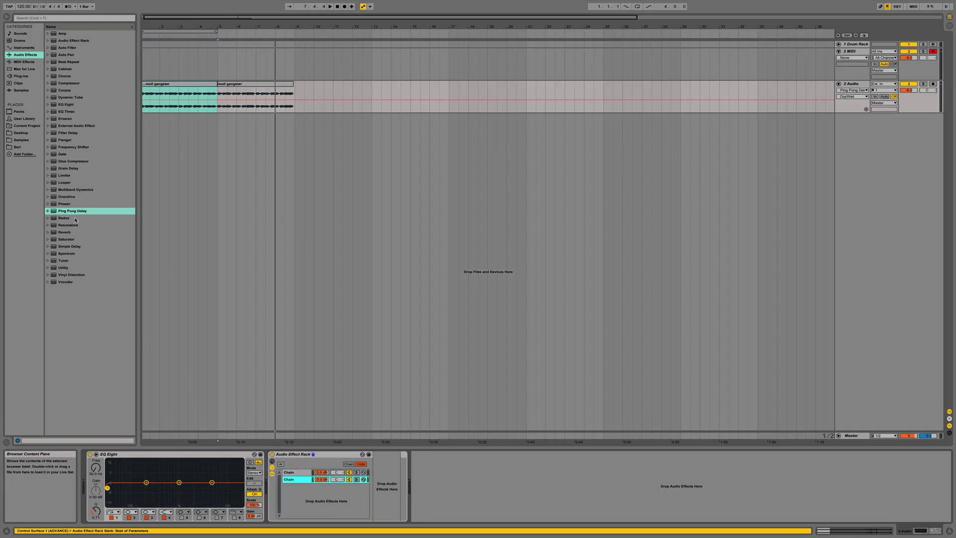
Place a Reverb in the rack's second chain and set its dry/wet mix to 100%.
{"action": "double_click", "coordinate": [70, 233]}
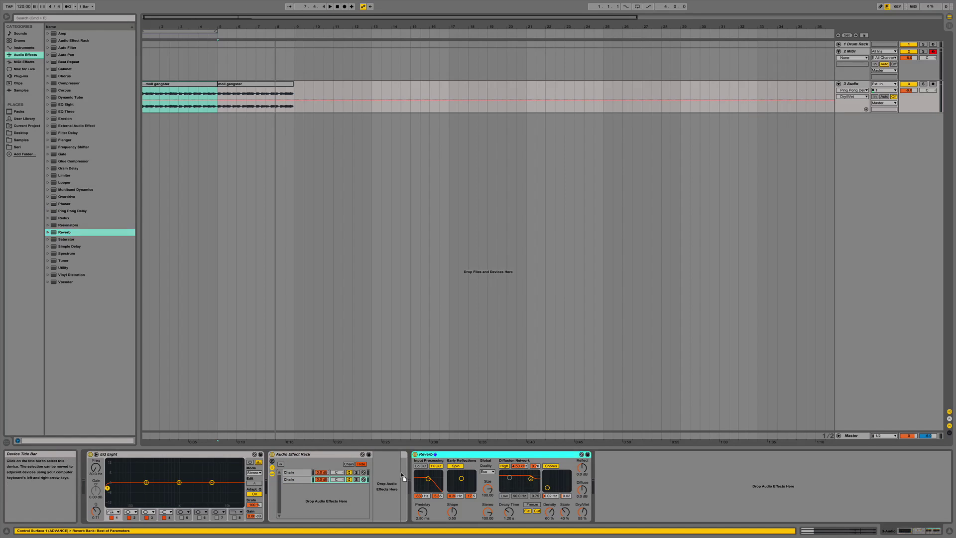
{"action": "left_click_drag", "start_coordinate": [403, 475], "coordinate": [388, 484]}
{"action": "left_click_drag", "start_coordinate": [544, 512], "coordinate": [572, 414]}
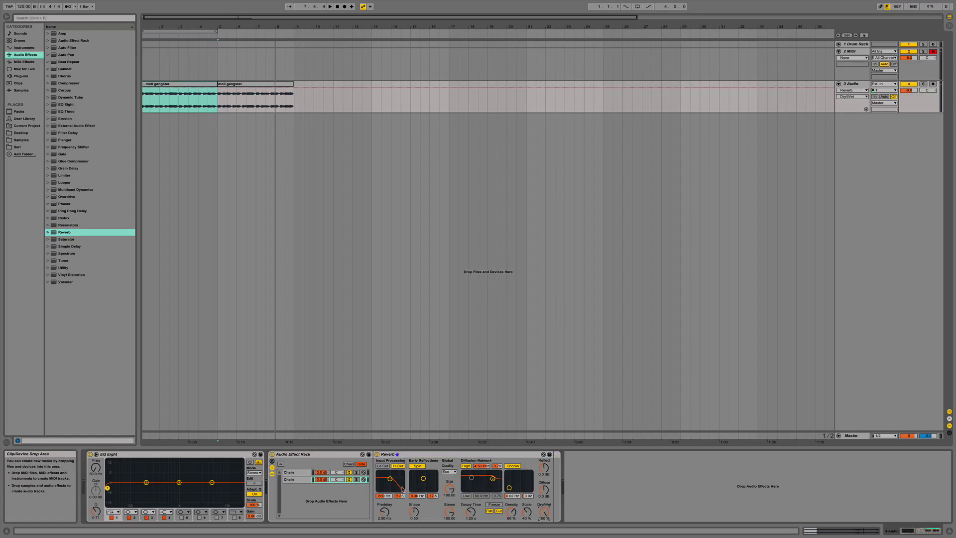
Play the clips, check both rack chains and lengthen the Reverb's decay time.
{"action": "key", "text": "space"}
{"action": "left_click", "coordinate": [331, 473]}
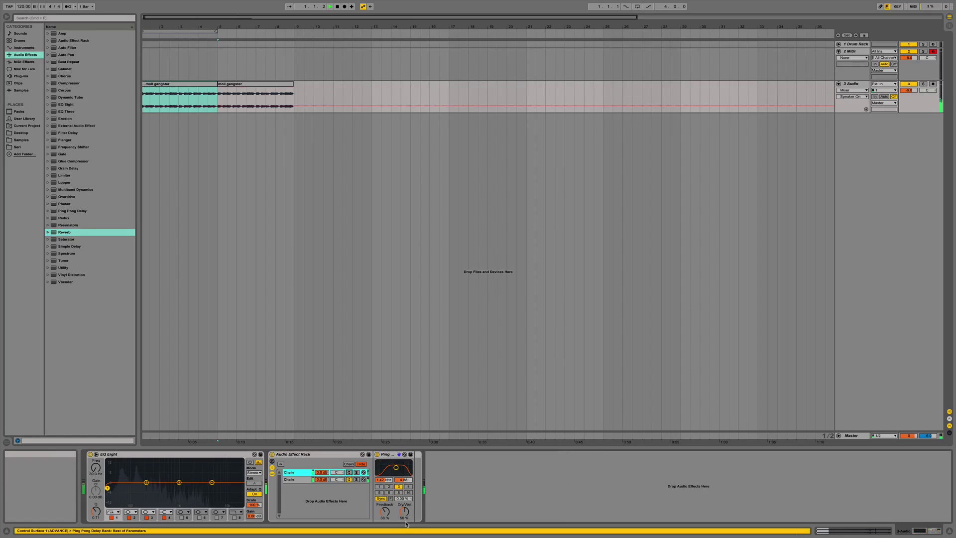
{"action": "left_click", "coordinate": [294, 479]}
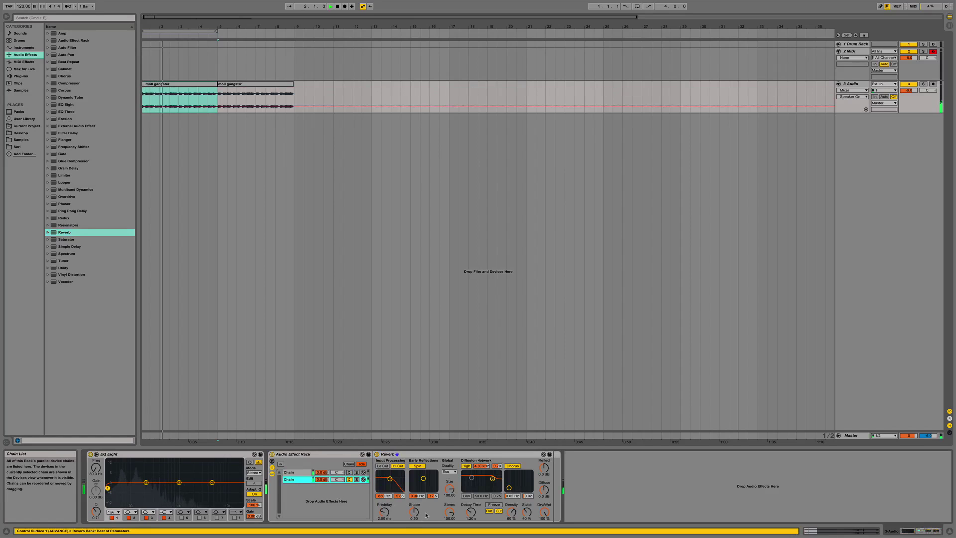
{"action": "left_click", "coordinate": [545, 513]}
{"action": "left_click_drag", "start_coordinate": [471, 512], "coordinate": [471, 500]}
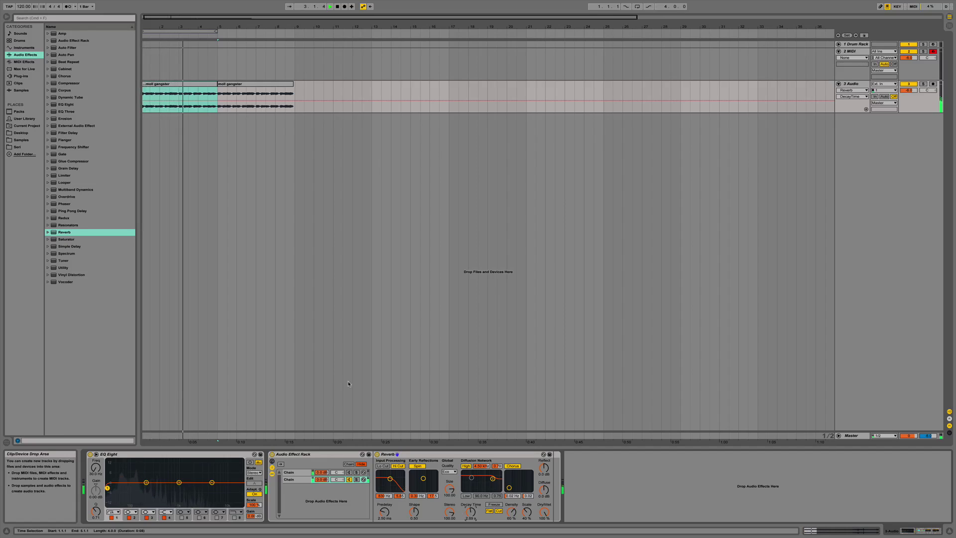
Use both low and high cut on the Reverb's input, reshape the filter band and lower its dry/wet mix.
{"action": "left_click", "coordinate": [383, 466]}
{"action": "left_click", "coordinate": [398, 466]}
{"action": "left_click_drag", "start_coordinate": [394, 481], "coordinate": [393, 479]}
{"action": "left_click_drag", "start_coordinate": [393, 478], "coordinate": [393, 478]}
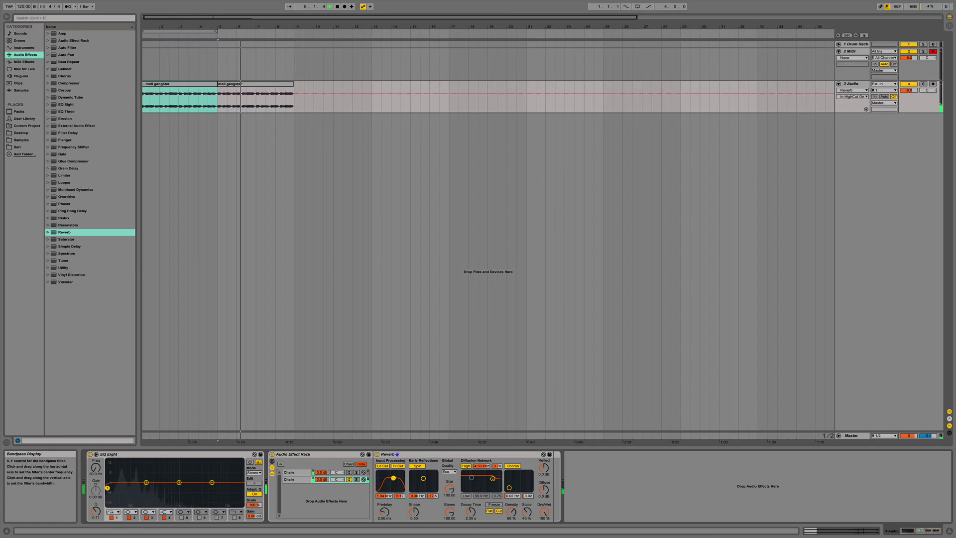
{"action": "left_click_drag", "start_coordinate": [544, 512], "coordinate": [544, 523]}
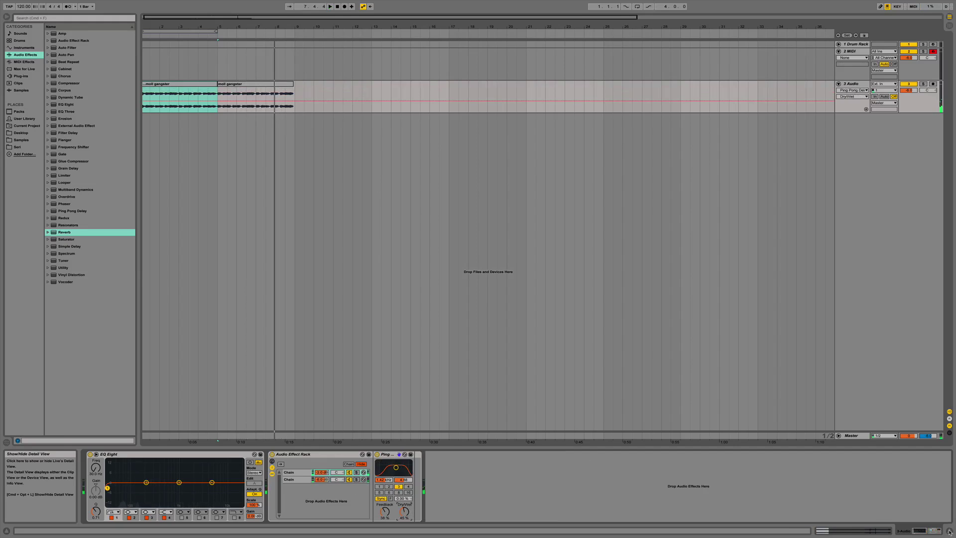
Hide the device view, select both guitar clips and loop the eight-bar selection.
{"action": "left_click", "coordinate": [950, 532]}
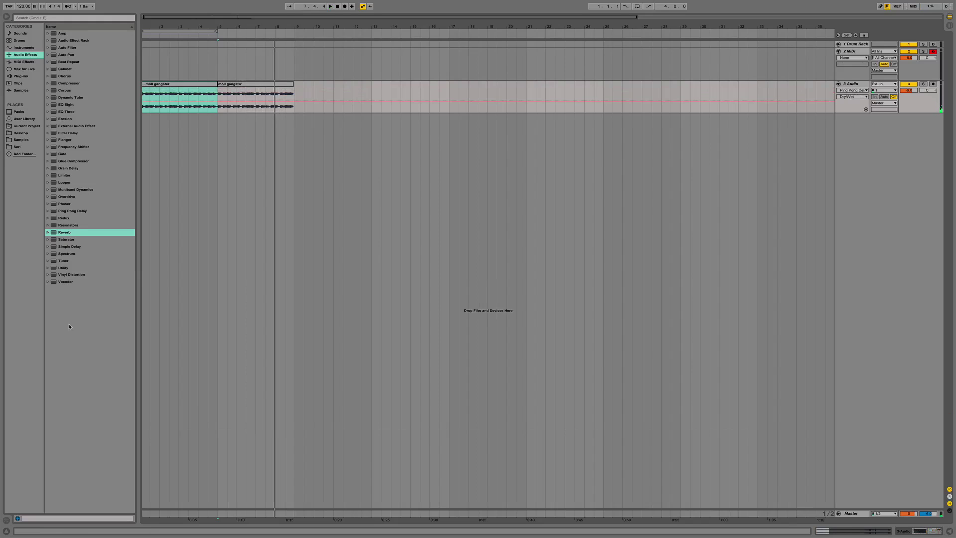
{"action": "left_click", "coordinate": [182, 71]}
{"action": "left_click_drag", "start_coordinate": [223, 27], "coordinate": [224, 26]}
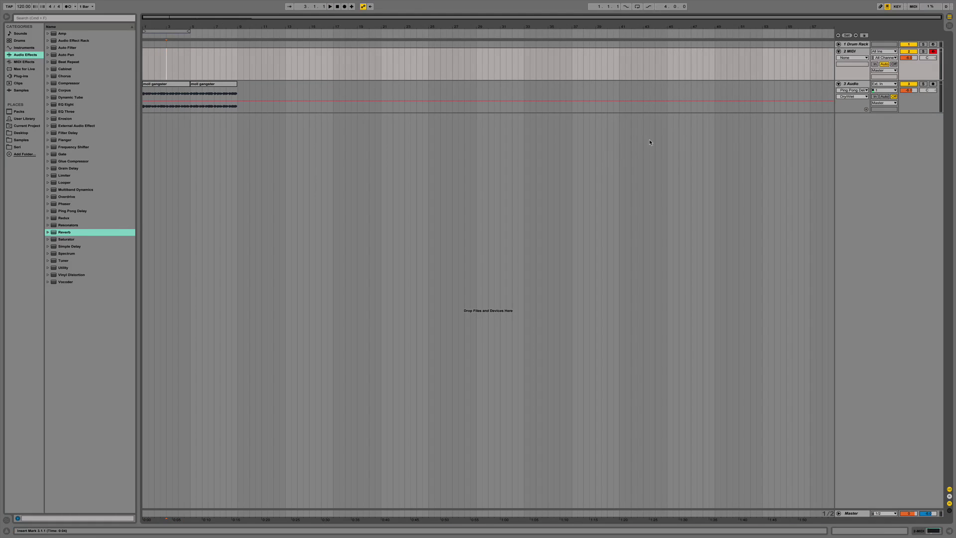
{"action": "left_click_drag", "start_coordinate": [239, 90], "coordinate": [111, 97]}
{"action": "key", "text": "super+l"}
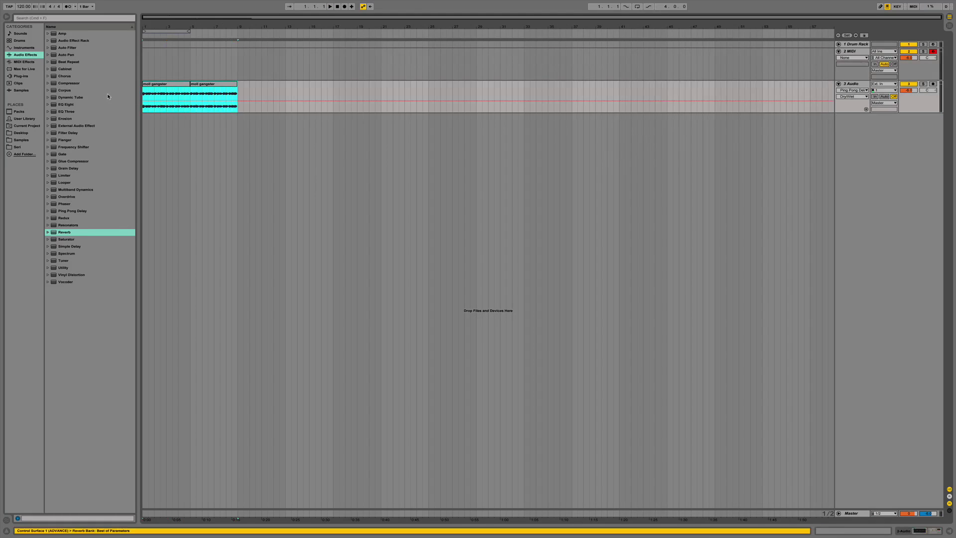
Insert a new MIDI track below the audio track and find Serum among the VST instruments.
{"action": "left_click", "coordinate": [854, 84]}
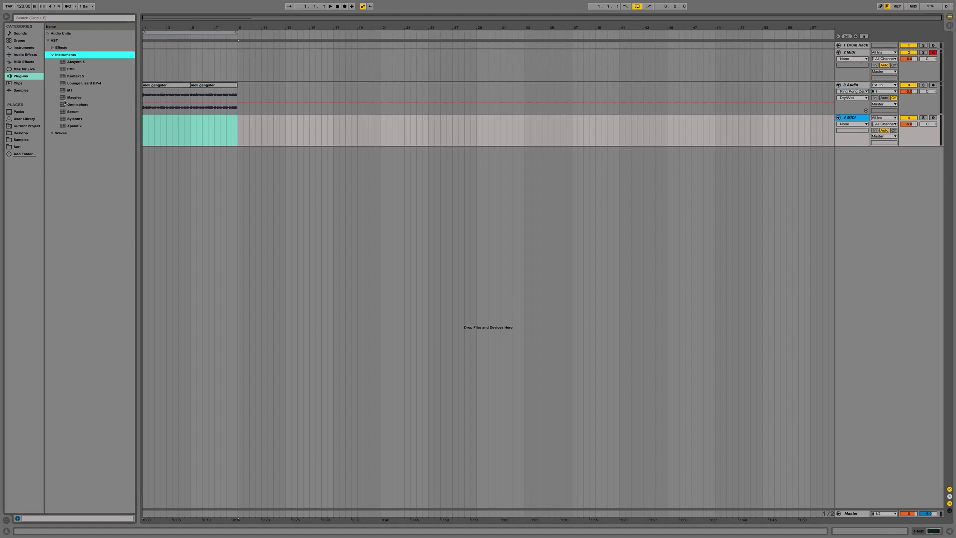
{"action": "left_click", "coordinate": [74, 97]}
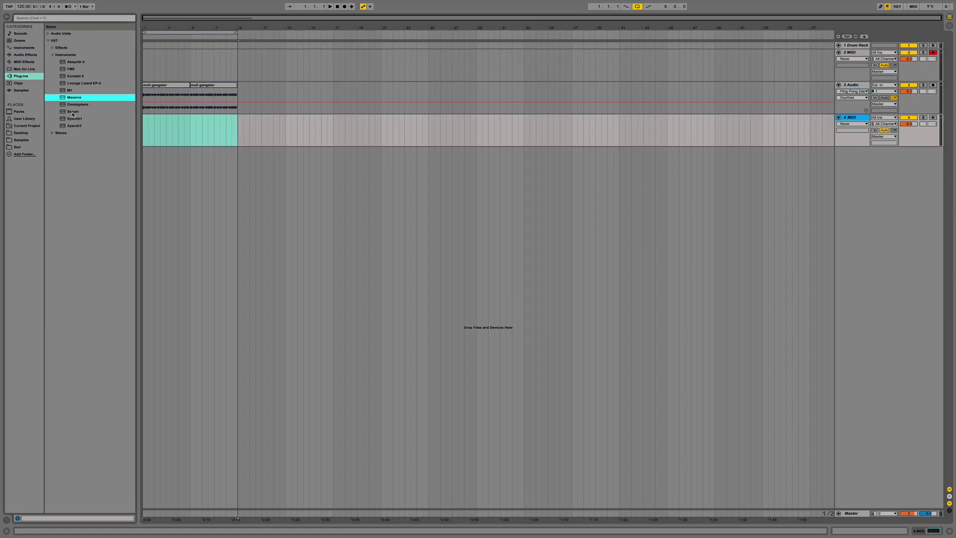
{"action": "left_click", "coordinate": [72, 112]}
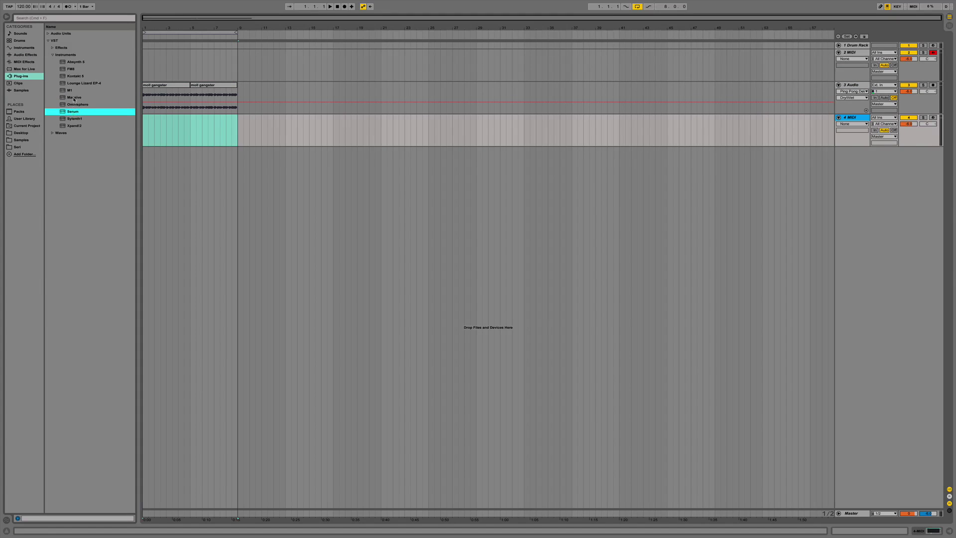
{"action": "left_click", "coordinate": [73, 98]}
{"action": "left_click", "coordinate": [73, 112]}
{"action": "left_click", "coordinate": [73, 98]}
{"action": "left_click", "coordinate": [73, 111]}
{"action": "left_click", "coordinate": [73, 98]}
{"action": "left_click", "coordinate": [71, 111]}
{"action": "left_click", "coordinate": [73, 98]}
{"action": "left_click", "coordinate": [72, 111]}
{"action": "left_click", "coordinate": [73, 98]}
{"action": "left_click", "coordinate": [71, 111]}
{"action": "left_click", "coordinate": [73, 98]}
{"action": "left_click", "coordinate": [71, 113]}
{"action": "left_click", "coordinate": [73, 97]}
{"action": "left_click", "coordinate": [71, 111]}
{"action": "left_click", "coordinate": [73, 98]}
Load Serum onto the new MIDI track and choose the BASS OVO preset from the LUSH for Serum pack.
{"action": "left_click", "coordinate": [71, 111]}
{"action": "left_click_drag", "start_coordinate": [258, 117], "coordinate": [258, 117]}
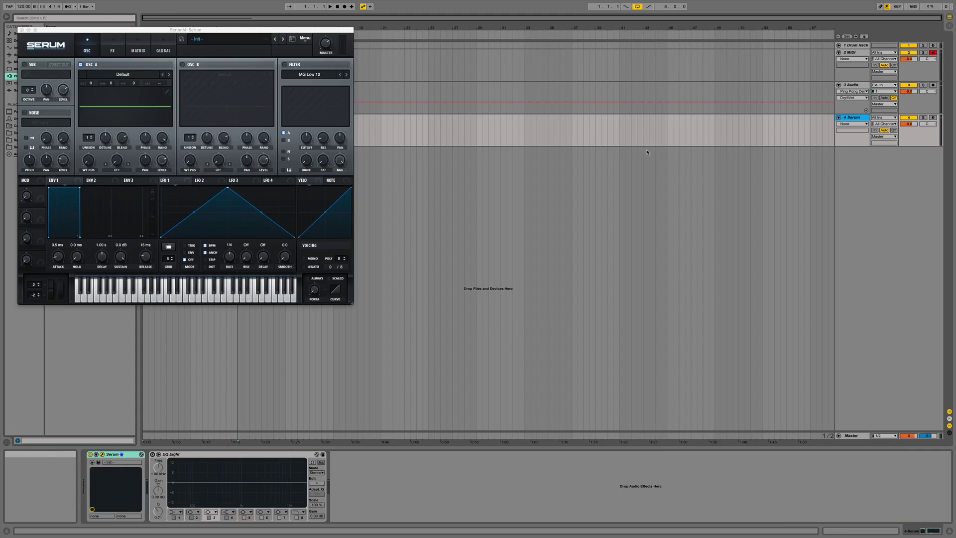
{"action": "left_click", "coordinate": [217, 40]}
{"action": "mouse_move", "coordinate": [299, 47]}
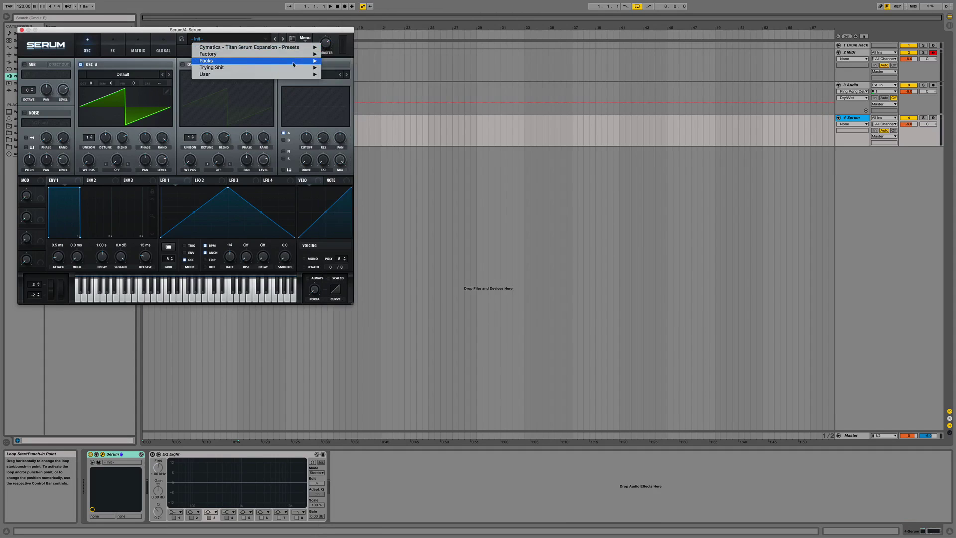
{"action": "mouse_move", "coordinate": [368, 88]}
{"action": "mouse_move", "coordinate": [528, 88]}
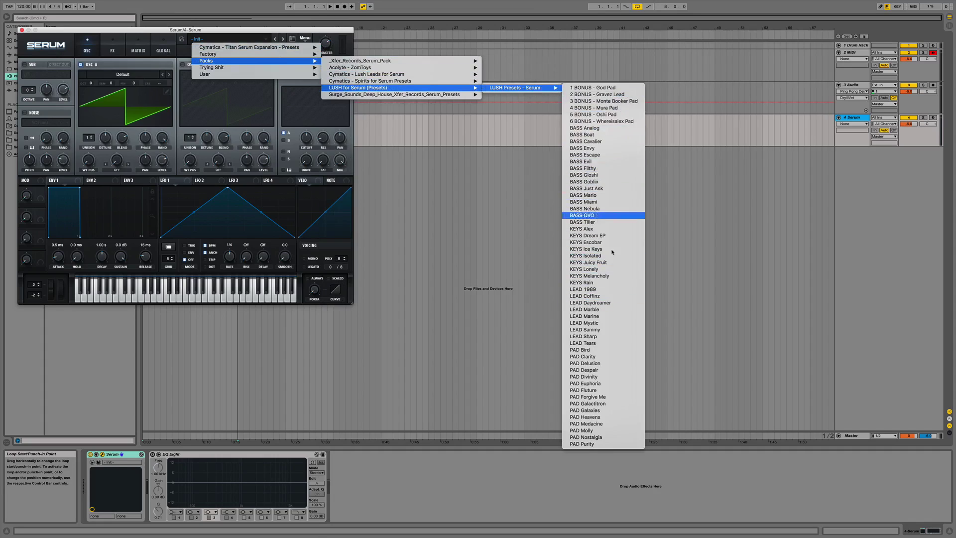
{"action": "left_click", "coordinate": [581, 218]}
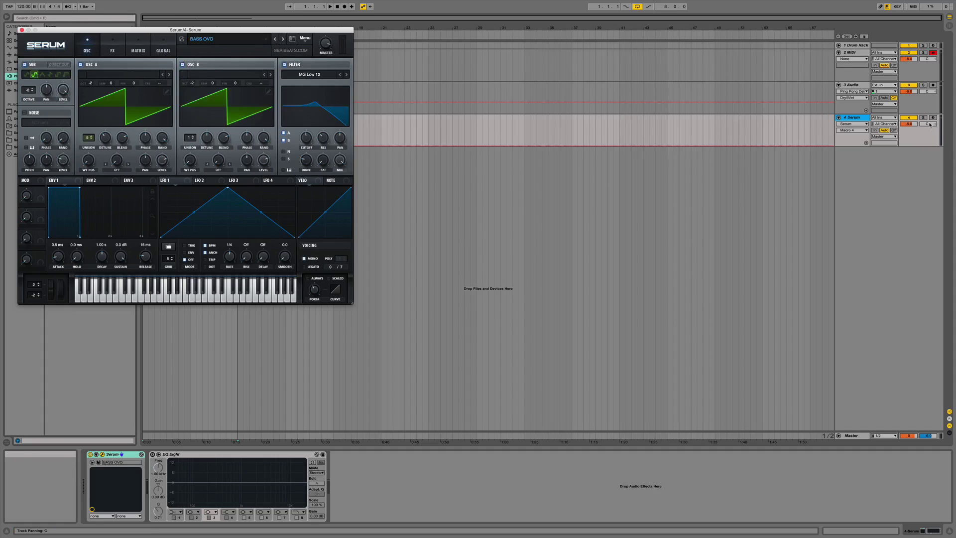
Arm the Serum track for recording, move the plug-in window and play test notes with the bass preset.
{"action": "left_click", "coordinate": [932, 117]}
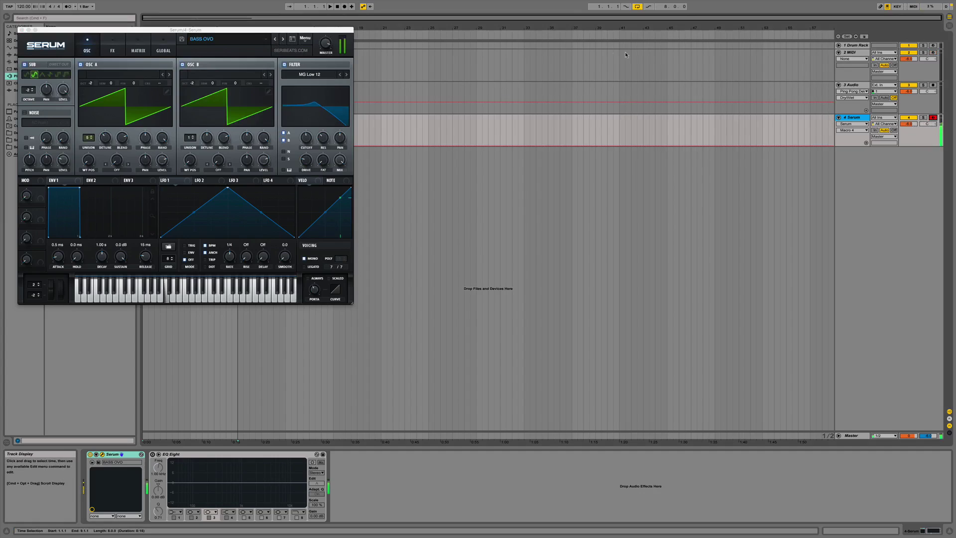
{"action": "left_click_drag", "start_coordinate": [214, 30], "coordinate": [244, 37]}
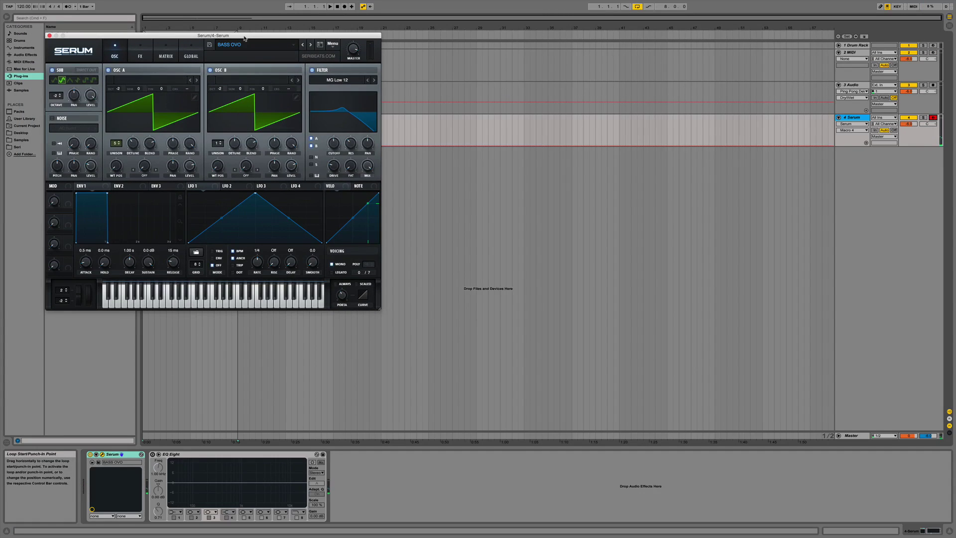
{"action": "key", "text": "g"}
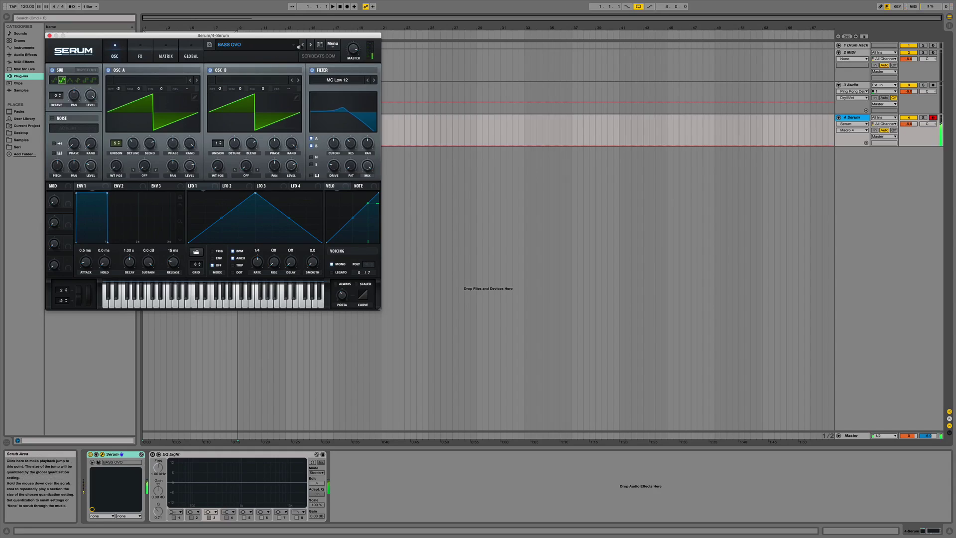
Step through the neighbouring bass presets to BASS Tiller and audition its sound.
{"action": "left_click", "coordinate": [303, 45]}
{"action": "left_click", "coordinate": [309, 45]}
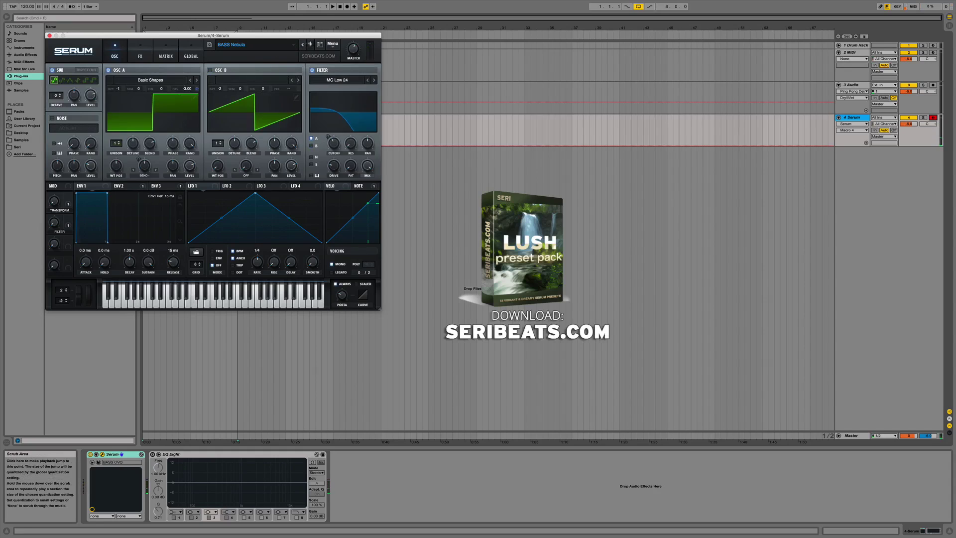
{"action": "key", "text": "a"}
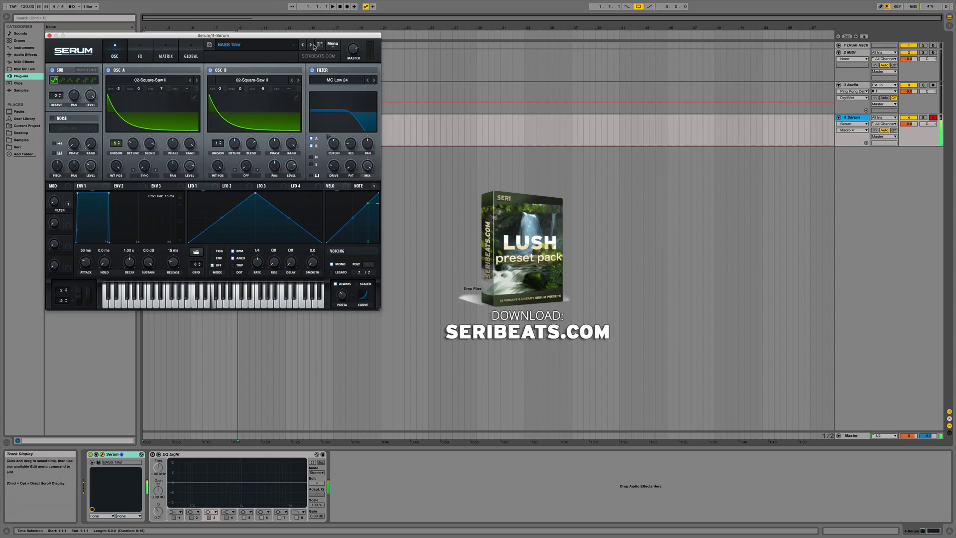
Play test notes on BASS Tiller, return to the BASS OVO preset, audition it in a low octave and close Serum's window.
{"action": "key", "text": "z"}
{"action": "key", "text": "a"}
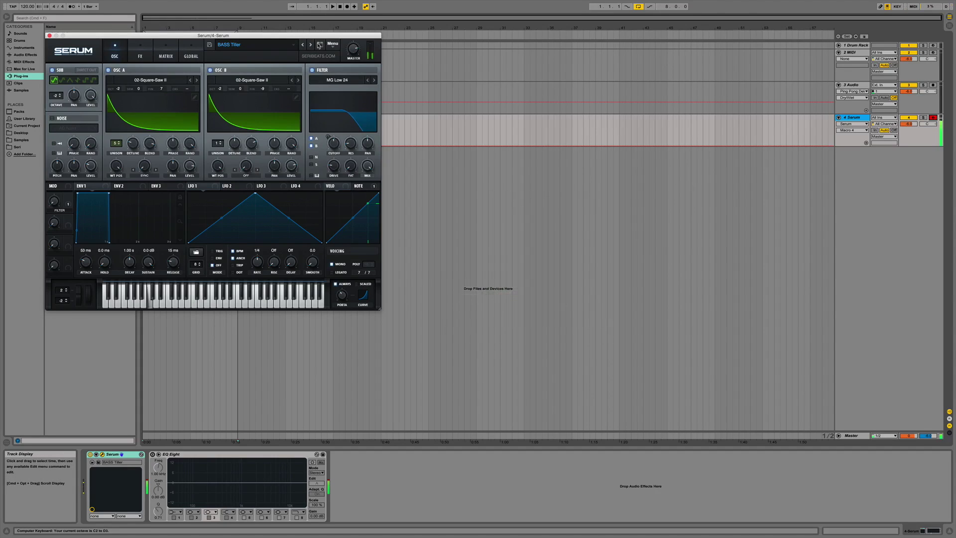
{"action": "key", "text": "s"}
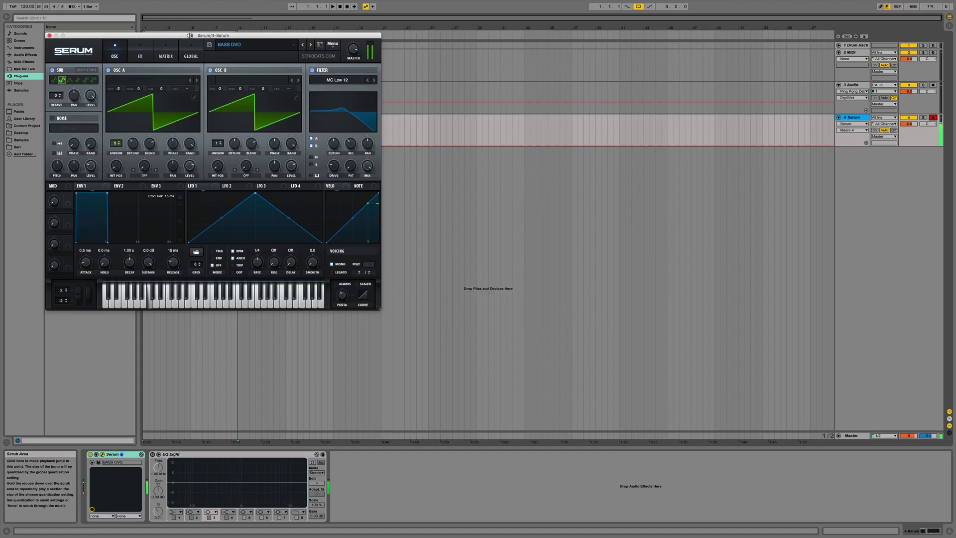
{"action": "key", "text": "e"}
{"action": "key", "text": "f"}
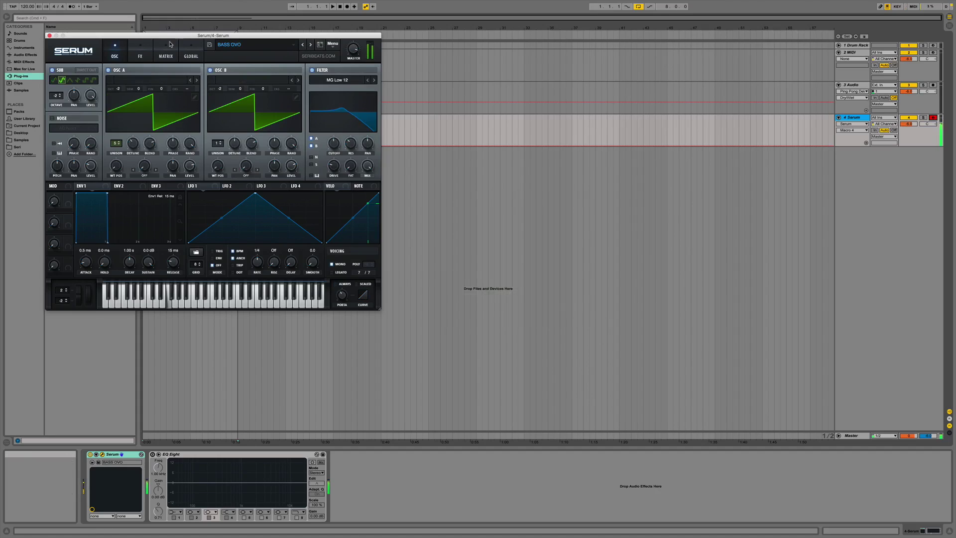
{"action": "key", "text": "x"}
{"action": "key", "text": "a"}
{"action": "key", "text": "s"}
{"action": "left_click", "coordinate": [49, 36]}
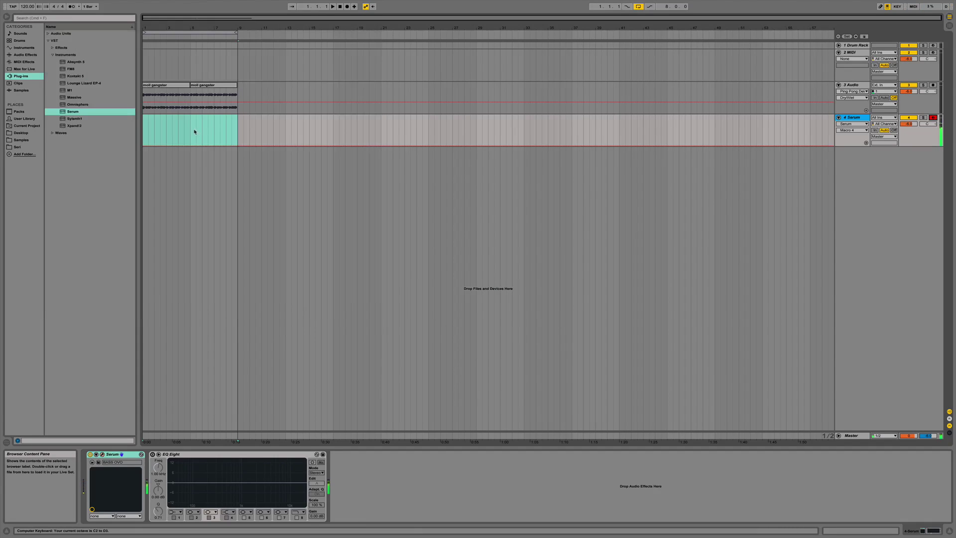
Lower Serum's master volume to about 52% during playback, then close the plug-in window and stop the loop.
{"action": "left_click", "coordinate": [231, 119]}
{"action": "left_click_drag", "start_coordinate": [353, 49], "coordinate": [352, 54]}
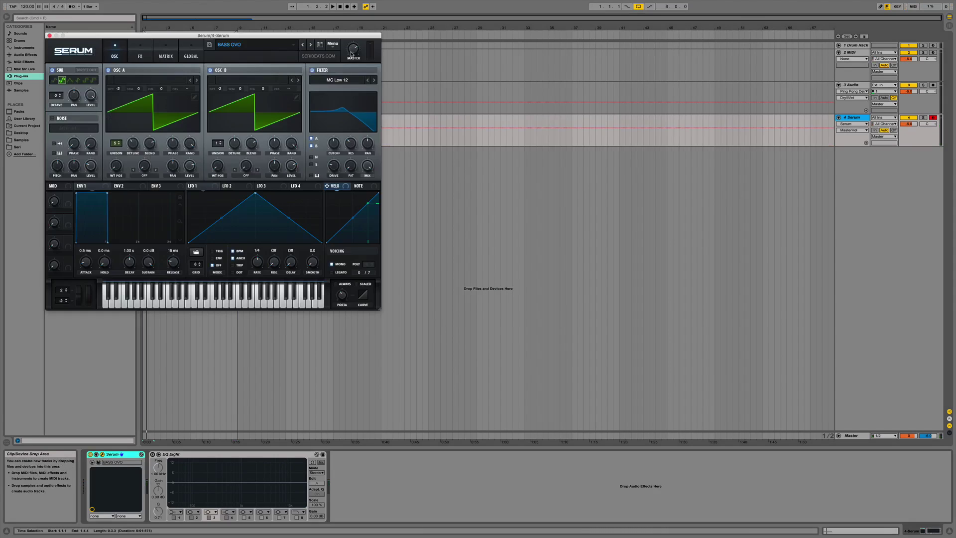
{"action": "key", "text": "space"}
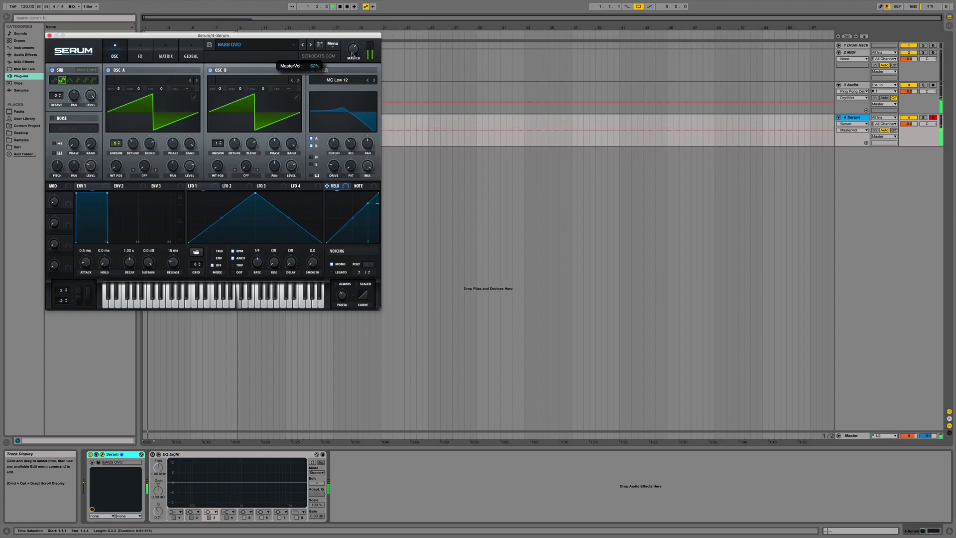
{"action": "left_click", "coordinate": [50, 36]}
{"action": "left_click", "coordinate": [173, 104]}
{"action": "left_click", "coordinate": [173, 124]}
{"action": "key", "text": "space"}
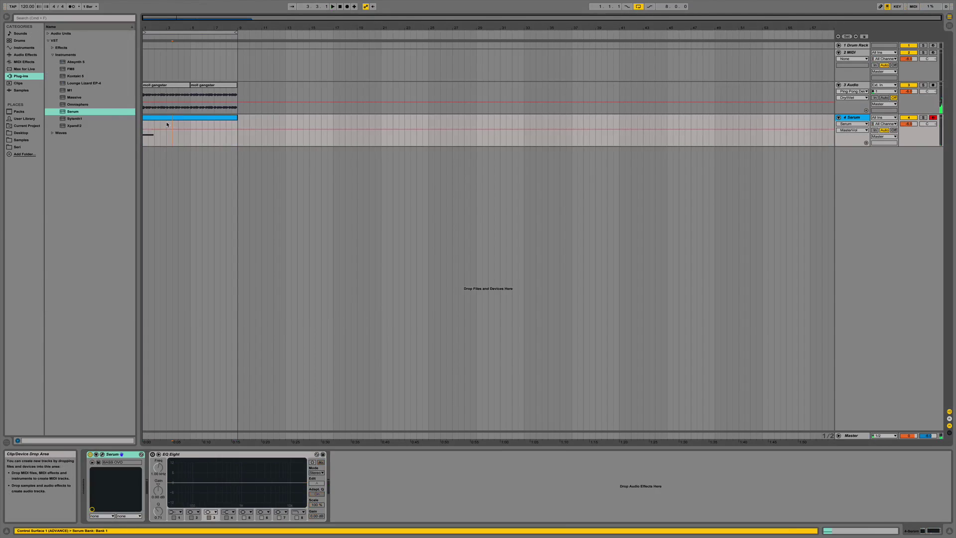
Insert an eight-bar MIDI clip on the Serum track and raise its opening note to G4 while listening.
{"action": "key", "text": "super+shift+m"}
{"action": "left_click", "coordinate": [254, 142]}
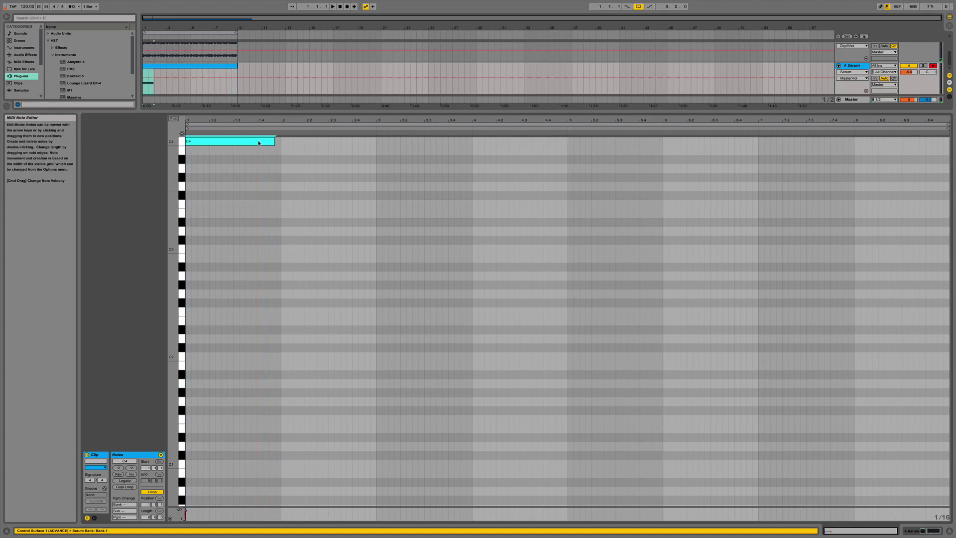
{"action": "key", "text": "space"}
{"action": "key", "text": "Up"}
{"action": "key", "text": "Up"}
{"action": "key", "text": "Up"}
{"action": "key", "text": "Up"}
{"action": "key", "text": "Up"}
{"action": "key", "text": "Up"}
{"action": "key", "text": "Up"}
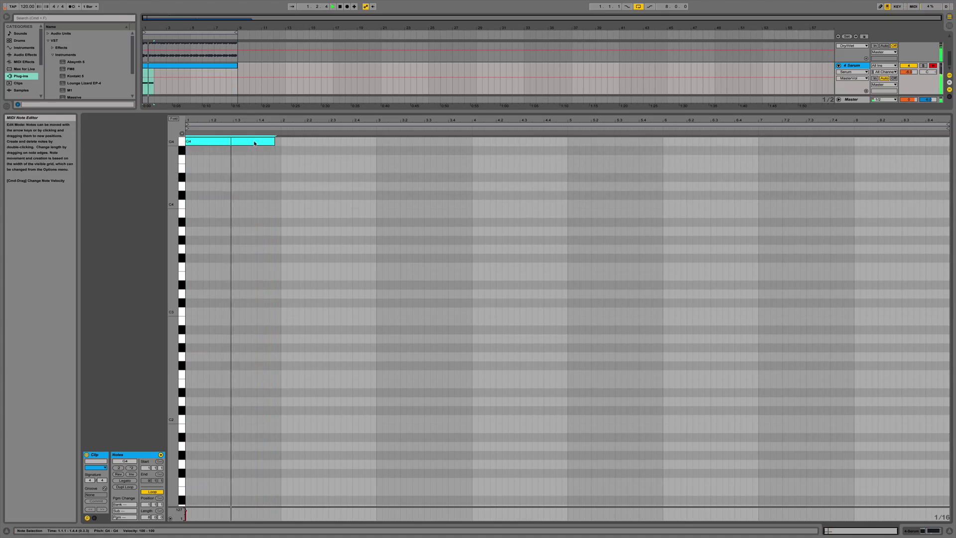
Lower the opening bass note to C3 and set its length to exactly one bar.
{"action": "key", "text": "shift+Down"}
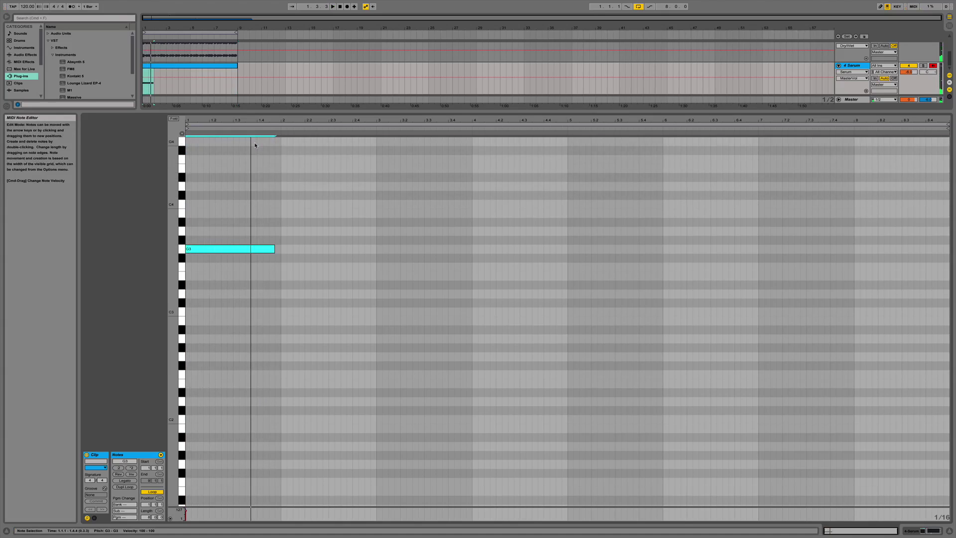
{"action": "key", "text": "Down"}
{"action": "key", "text": "Down"}
{"action": "key", "text": "Down"}
{"action": "key", "text": "Down"}
{"action": "key", "text": "Down"}
{"action": "key", "text": "Down"}
{"action": "key", "text": "Down"}
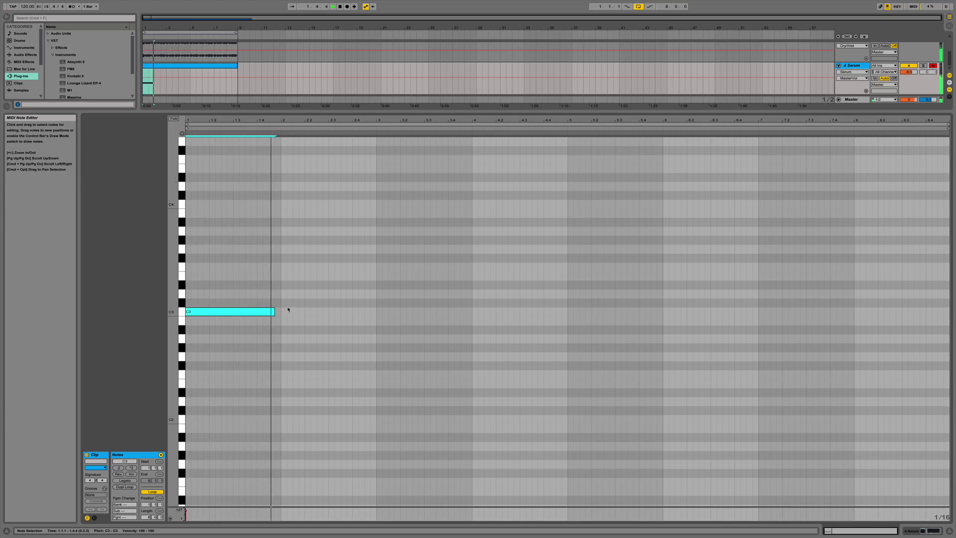
{"action": "left_click_drag", "start_coordinate": [274, 312], "coordinate": [329, 315]}
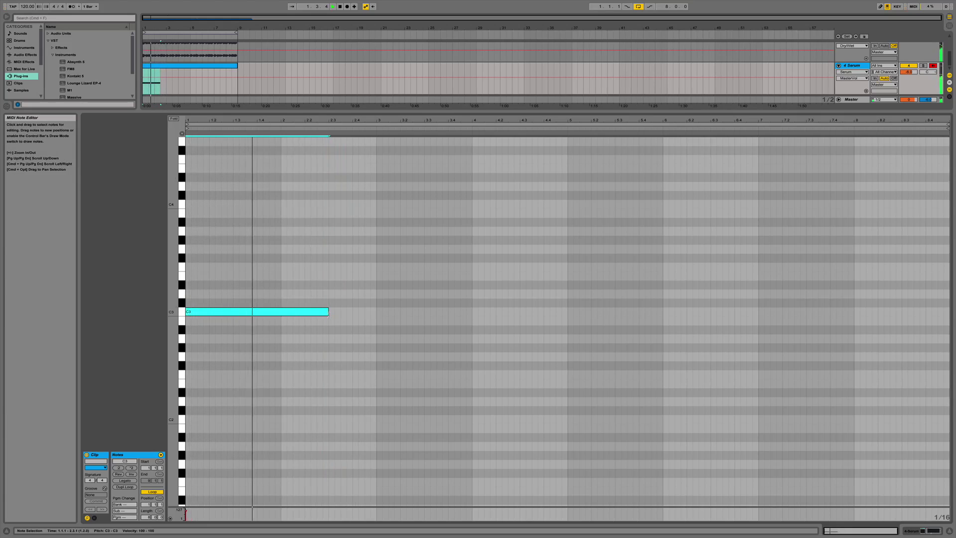
{"action": "left_click_drag", "start_coordinate": [328, 313], "coordinate": [282, 313]}
Add one-bar notes at G2 in bar 2 and C3 in bar 3, and play the bassline.
{"action": "left_click_drag", "start_coordinate": [246, 289], "coordinate": [360, 368]}
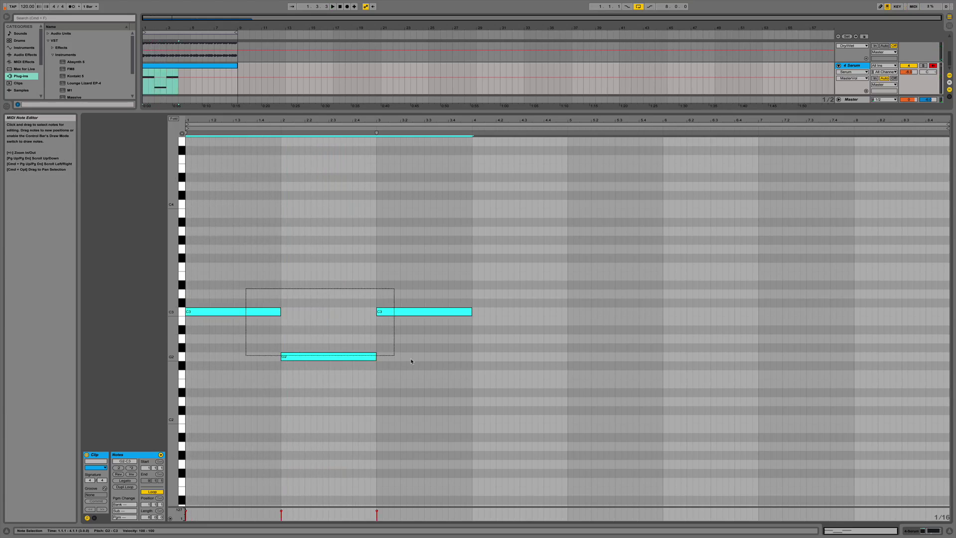
{"action": "left_click", "coordinate": [485, 358]}
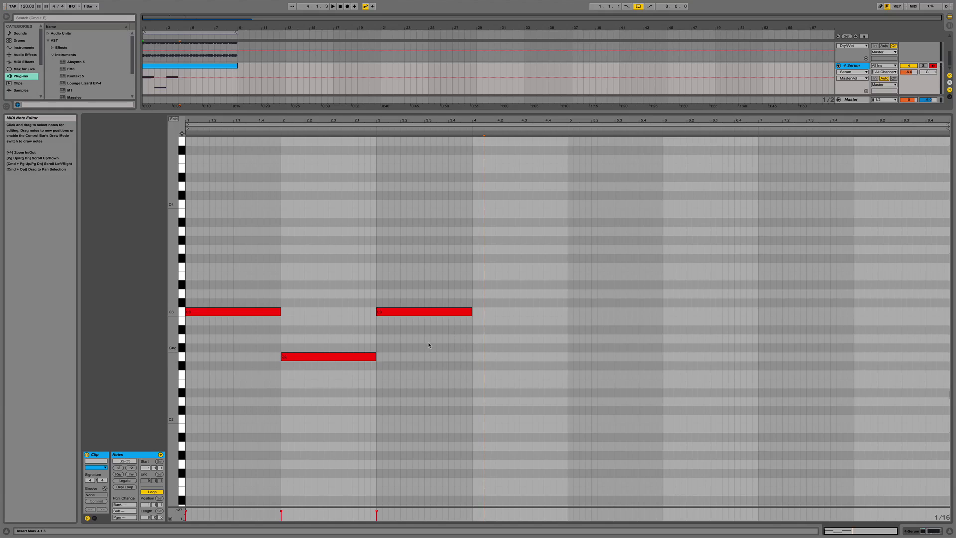
{"action": "left_click_drag", "start_coordinate": [228, 285], "coordinate": [433, 356]}
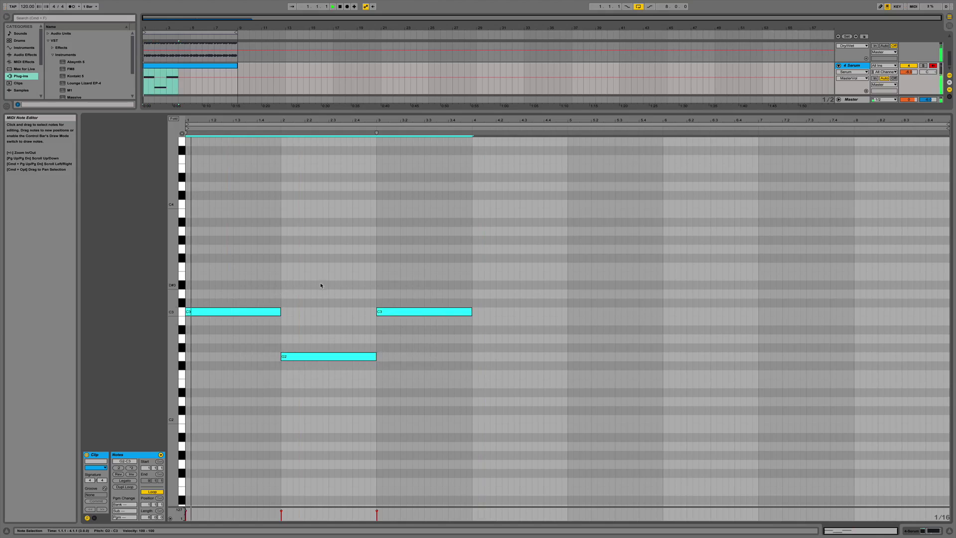
Mute and unmute the Serum track during playback to compare the loop without and with the bass.
{"action": "left_click", "coordinate": [908, 65]}
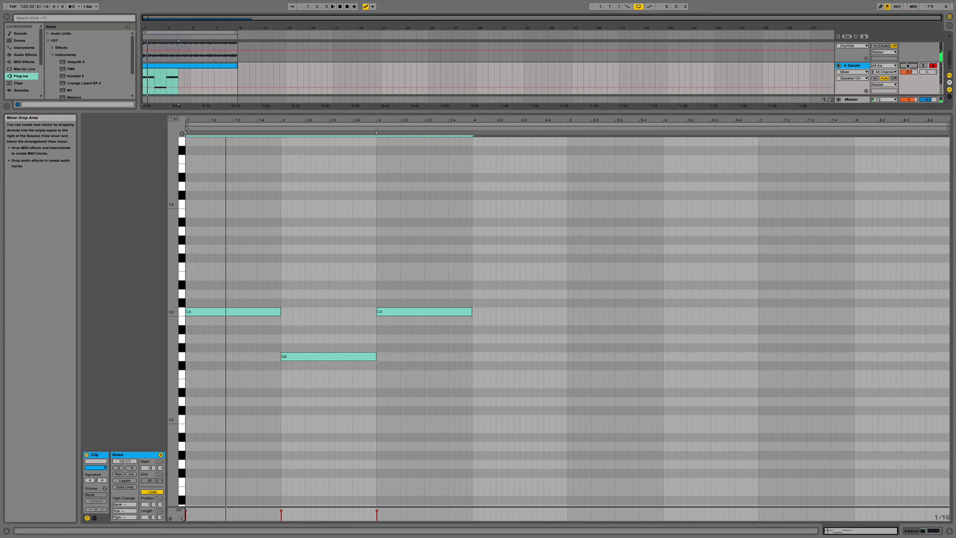
{"action": "left_click", "coordinate": [908, 65]}
{"action": "key", "text": "space"}
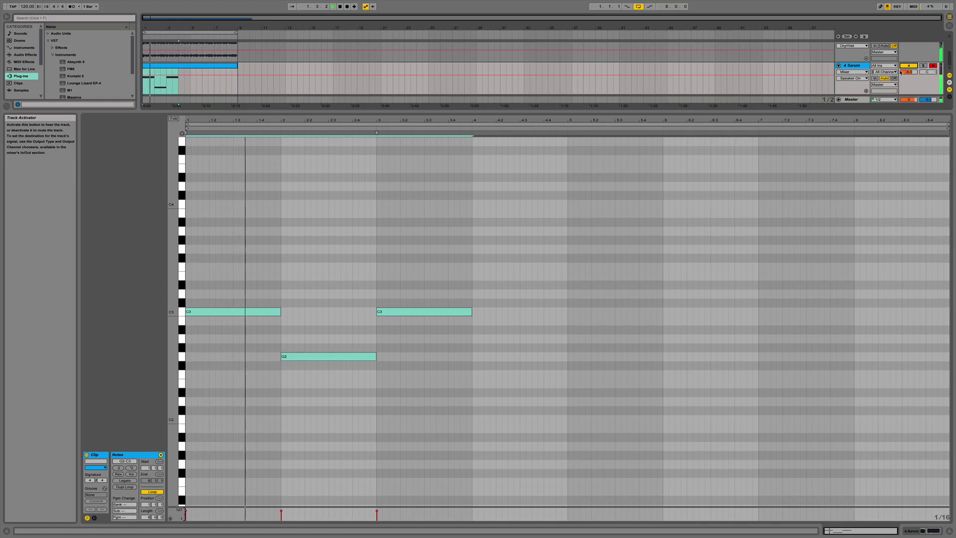
{"action": "key", "text": "space"}
{"action": "key", "text": "space"}
Move the bar 3 note to G#2, extend it to the middle of bar 4 and add a half-bar G#3 after it.
{"action": "left_click", "coordinate": [342, 317]}
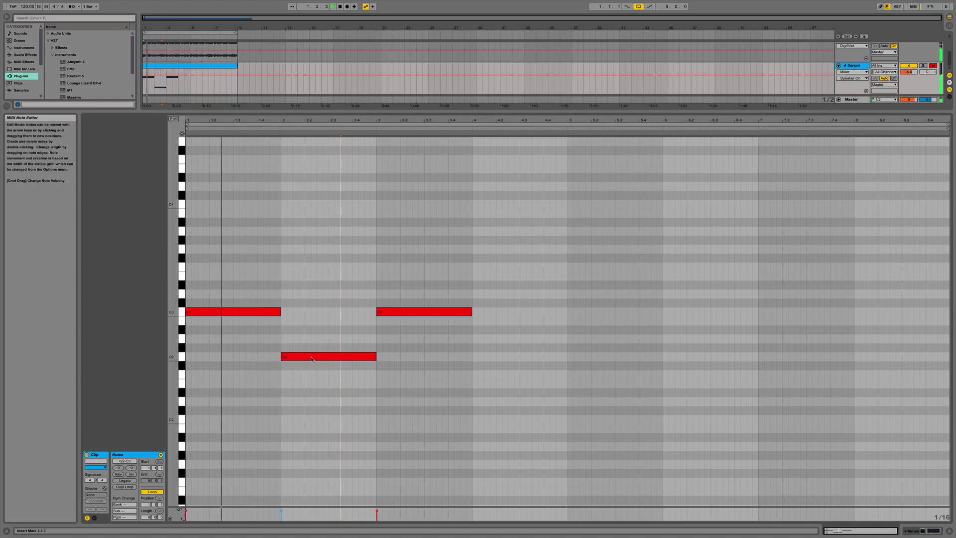
{"action": "left_click", "coordinate": [312, 359]}
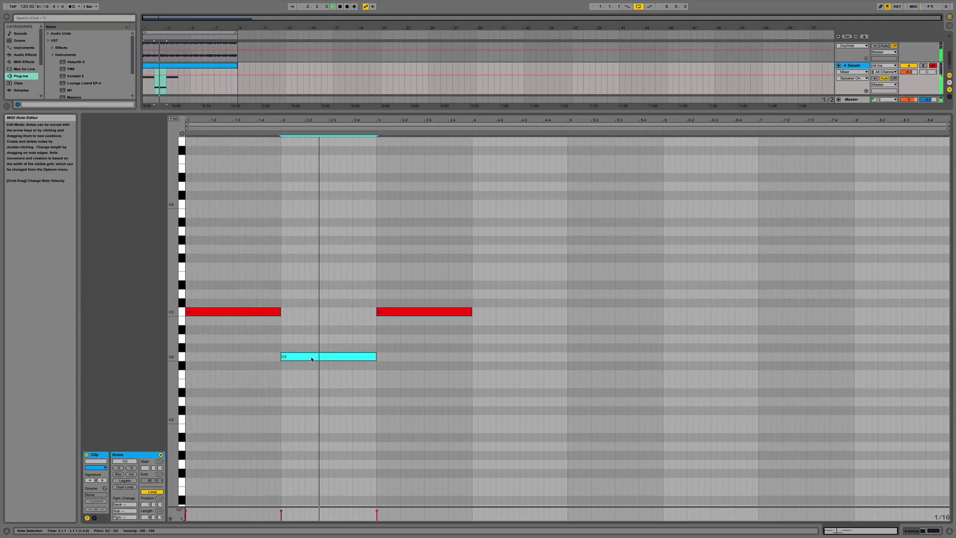
{"action": "left_click_drag", "start_coordinate": [419, 315], "coordinate": [419, 350]}
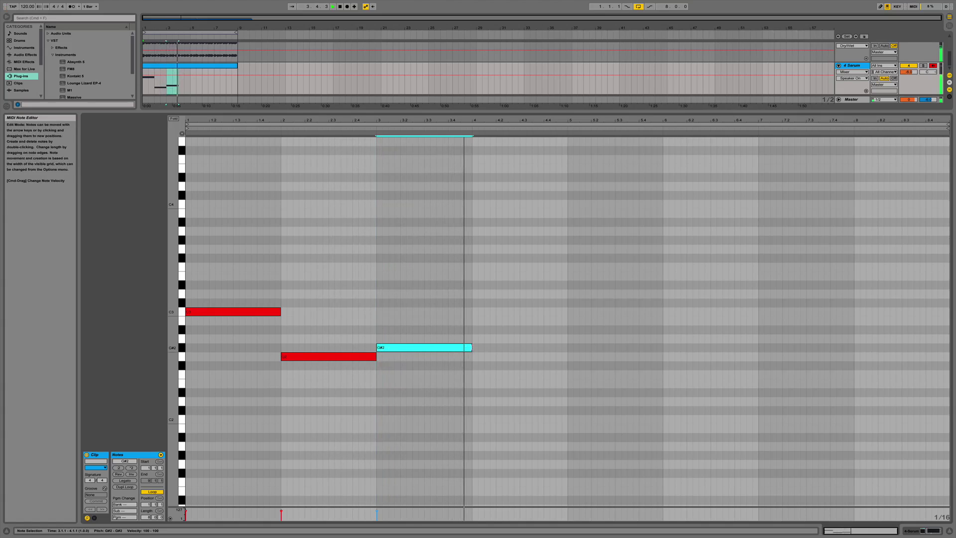
{"action": "left_click_drag", "start_coordinate": [471, 348], "coordinate": [566, 348]}
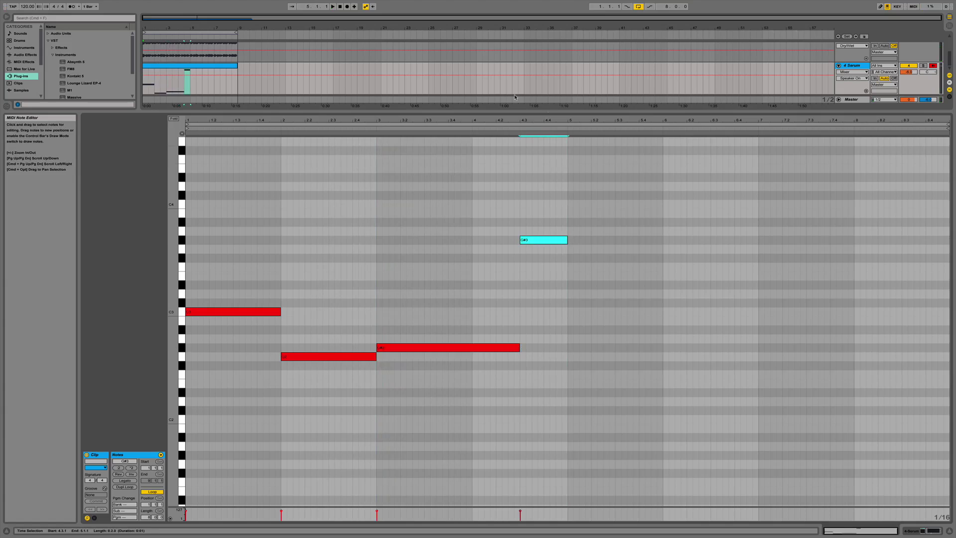
{"action": "key", "text": "space"}
Try all four bass notes one octave lower and audition them with the loop.
{"action": "left_click_drag", "start_coordinate": [231, 246], "coordinate": [568, 333]}
{"action": "left_click_drag", "start_coordinate": [268, 207], "coordinate": [581, 384]}
{"action": "key", "text": "shift+Down"}
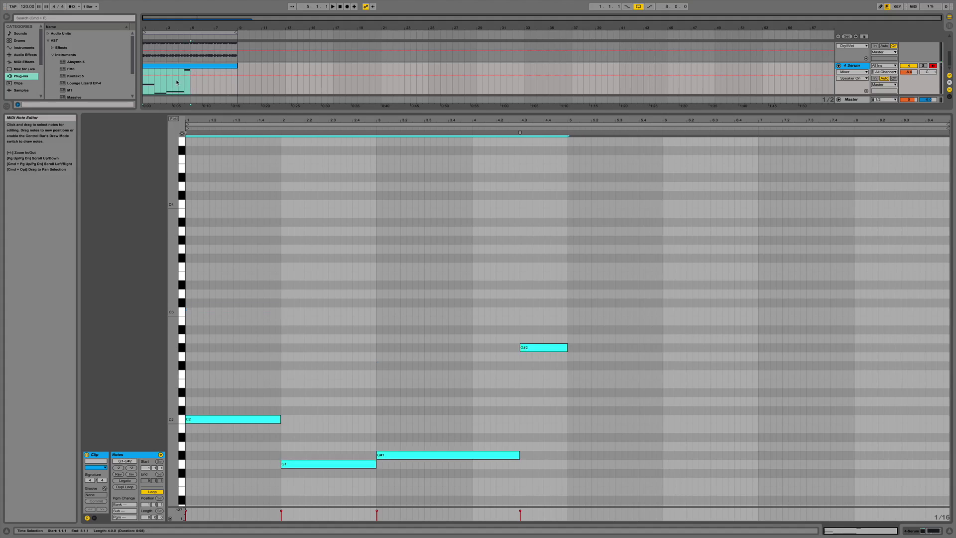
{"action": "left_click", "coordinate": [177, 68]}
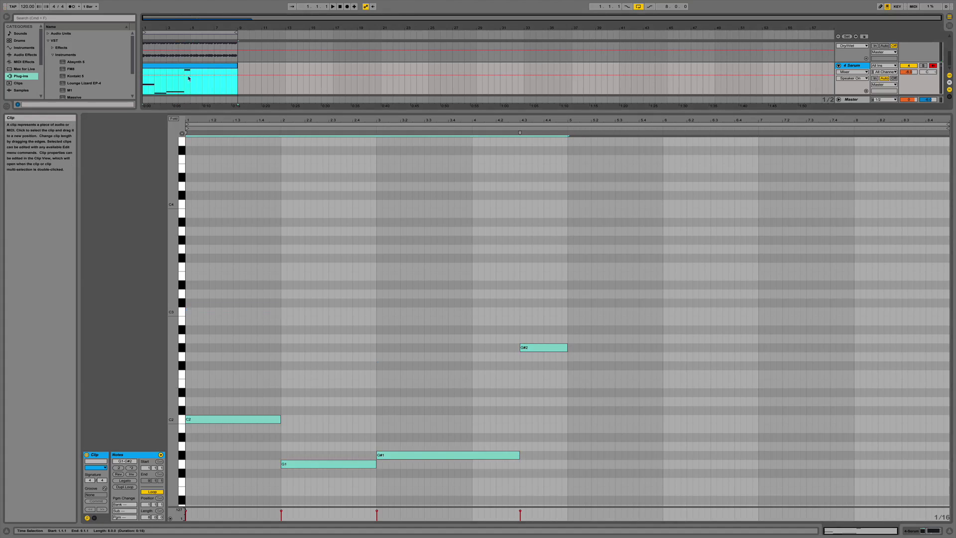
{"action": "left_click", "coordinate": [257, 277]}
{"action": "key", "text": "super+a"}
{"action": "key", "text": "space"}
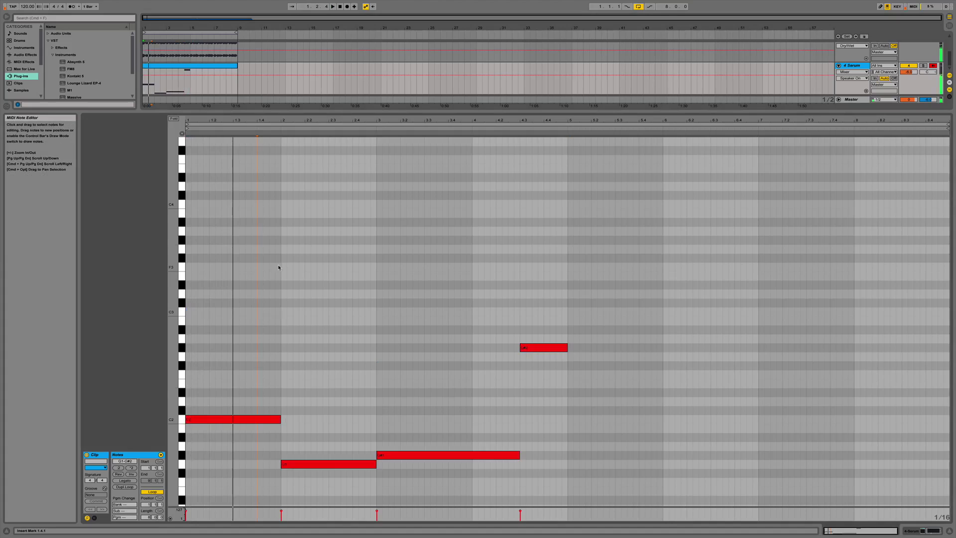
{"action": "key", "text": "space"}
{"action": "key", "text": "space"}
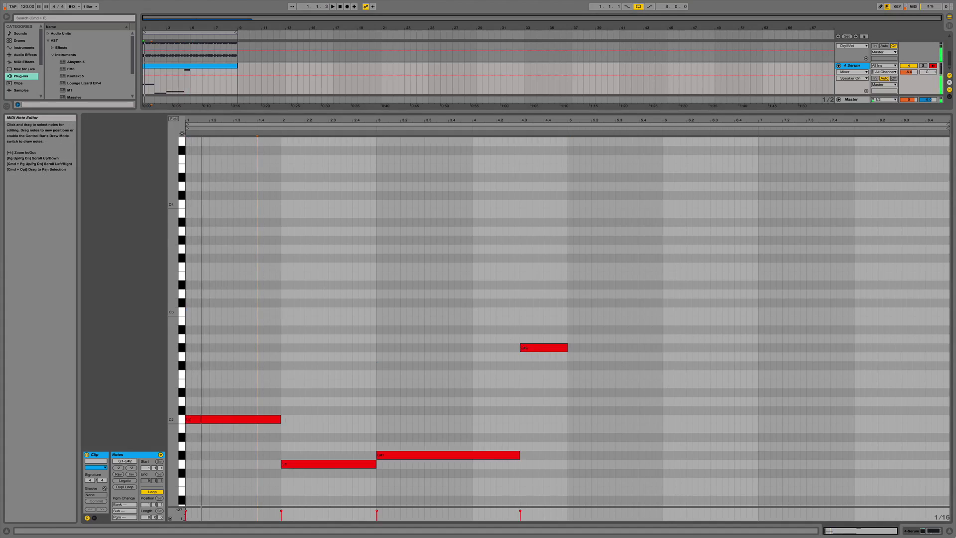
Return the bass notes to their higher octave and duplicate the four-bar pattern into bars 5 to 8.
{"action": "left_click", "coordinate": [950, 531]}
{"action": "double_click", "coordinate": [202, 117]}
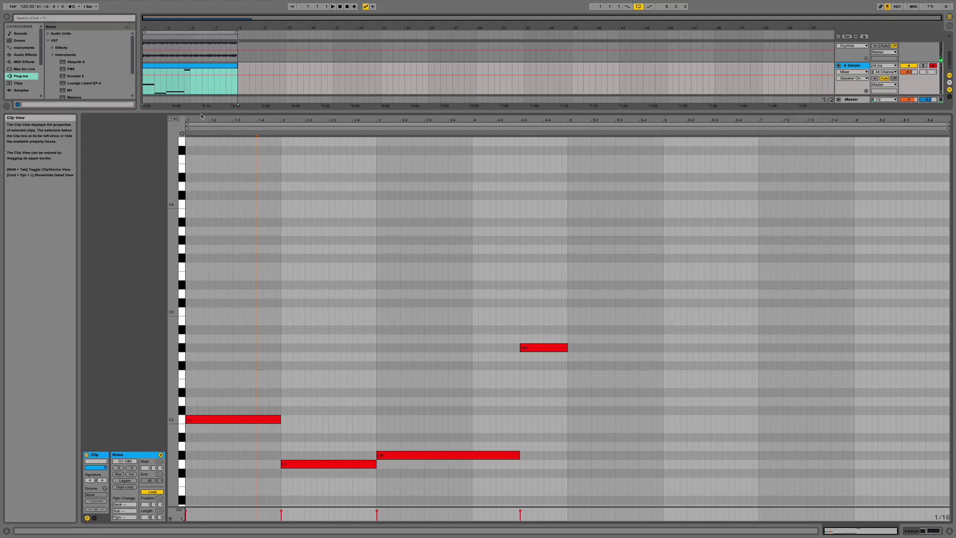
{"action": "left_click_drag", "start_coordinate": [221, 250], "coordinate": [559, 482]}
{"action": "key", "text": "super+d"}
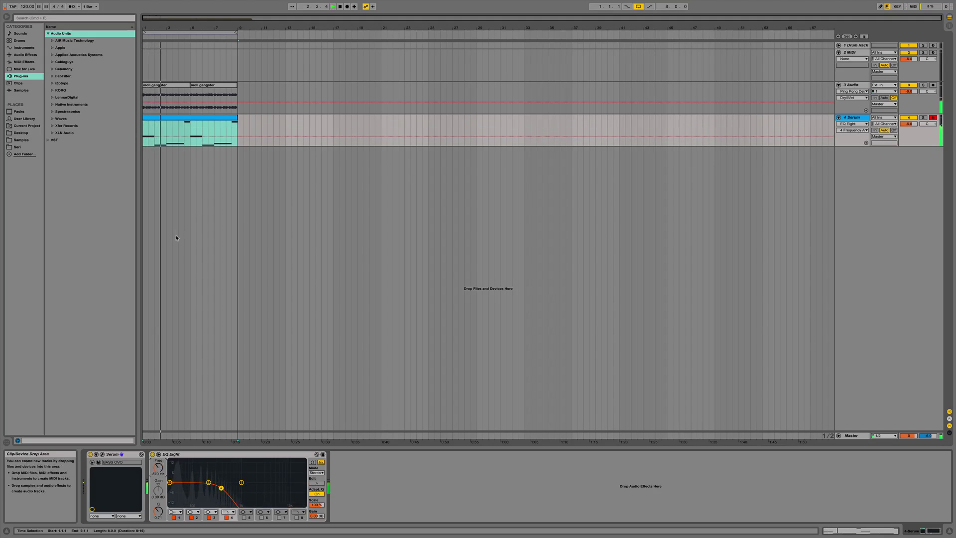
Adjust Serum's master volume while the loop plays, then stop playback and close the plug-in window.
{"action": "left_click", "coordinate": [102, 455]}
{"action": "left_click", "coordinate": [354, 60]}
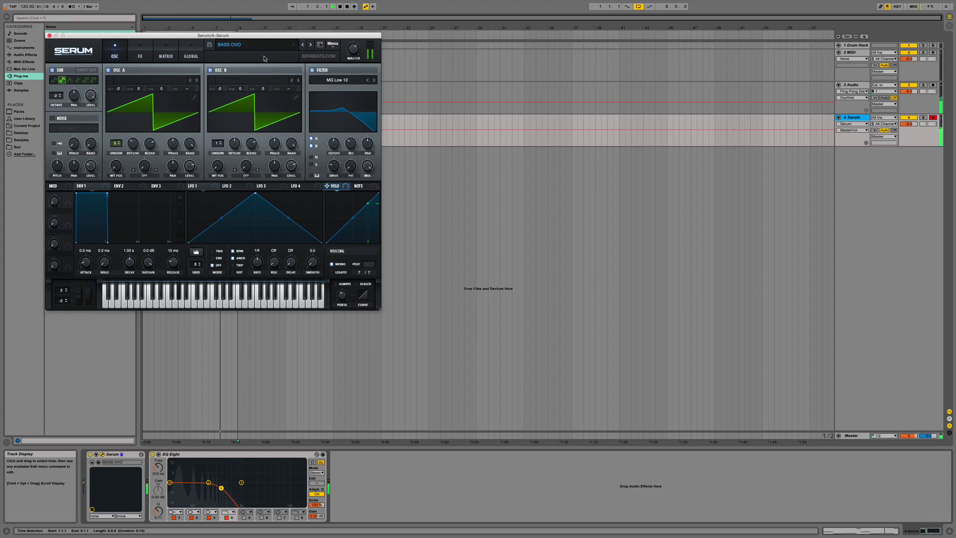
{"action": "key", "text": "space"}
{"action": "left_click", "coordinate": [49, 35]}
Open the bass clip, move the long note in bar 7 to A#2 and audition it from bar 7.
{"action": "double_click", "coordinate": [184, 118]}
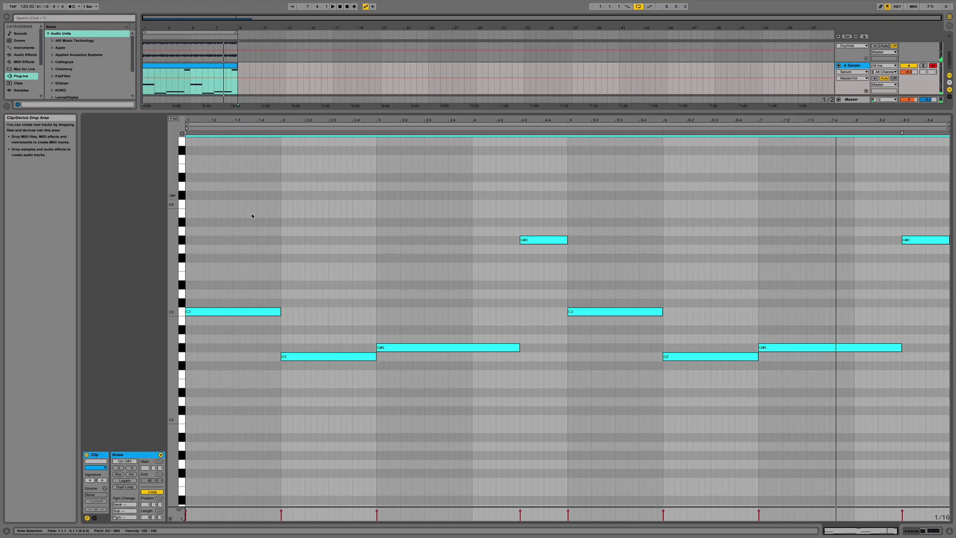
{"action": "left_click", "coordinate": [293, 226]}
{"action": "mouse_move", "coordinate": [783, 348]}
{"action": "left_mouse_down"}
{"action": "mouse_move", "coordinate": [786, 358]}
{"action": "mouse_move", "coordinate": [782, 330]}
{"action": "left_mouse_up"}
{"action": "left_click", "coordinate": [761, 134]}
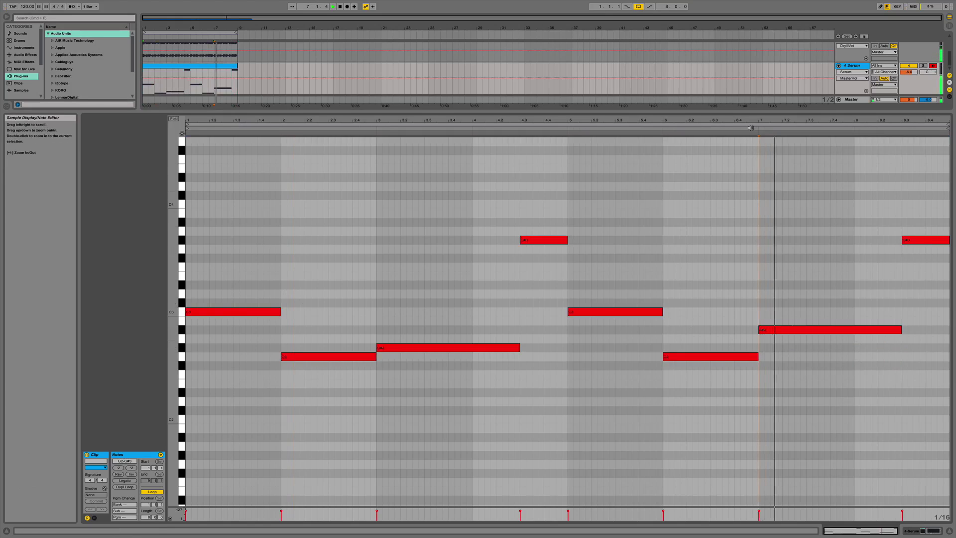
Raise the bar 7 note to D#3 and replay the second half of the bassline.
{"action": "left_click_drag", "start_coordinate": [772, 330], "coordinate": [770, 299]}
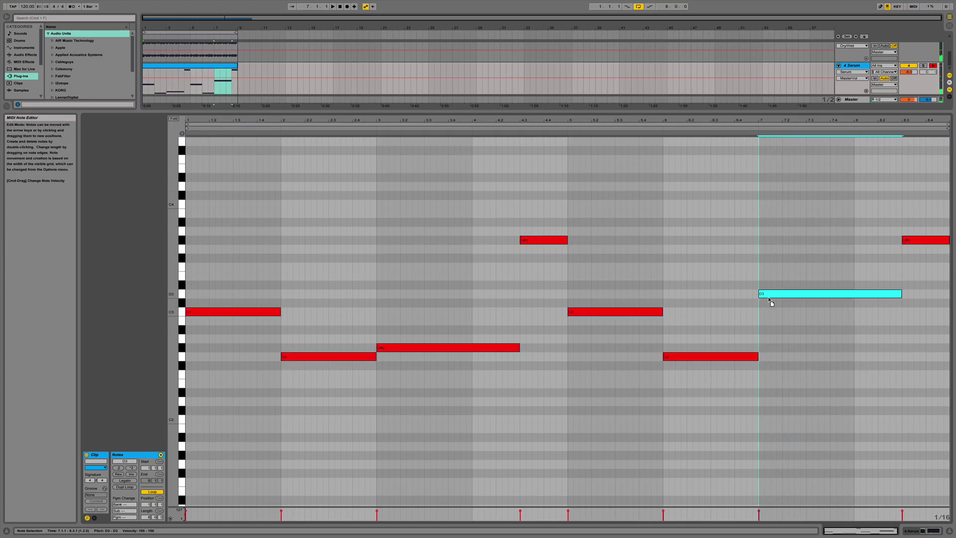
{"action": "key", "text": "space"}
{"action": "key", "text": "space"}
{"action": "key", "text": "Up"}
{"action": "left_click", "coordinate": [753, 125]}
{"action": "key", "text": "space"}
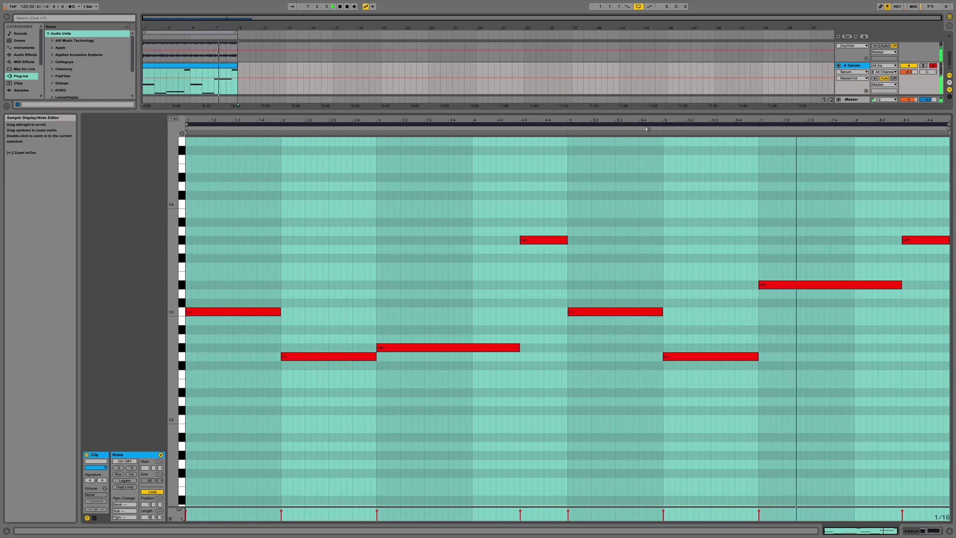
{"action": "key", "text": "space"}
{"action": "left_click", "coordinate": [655, 128]}
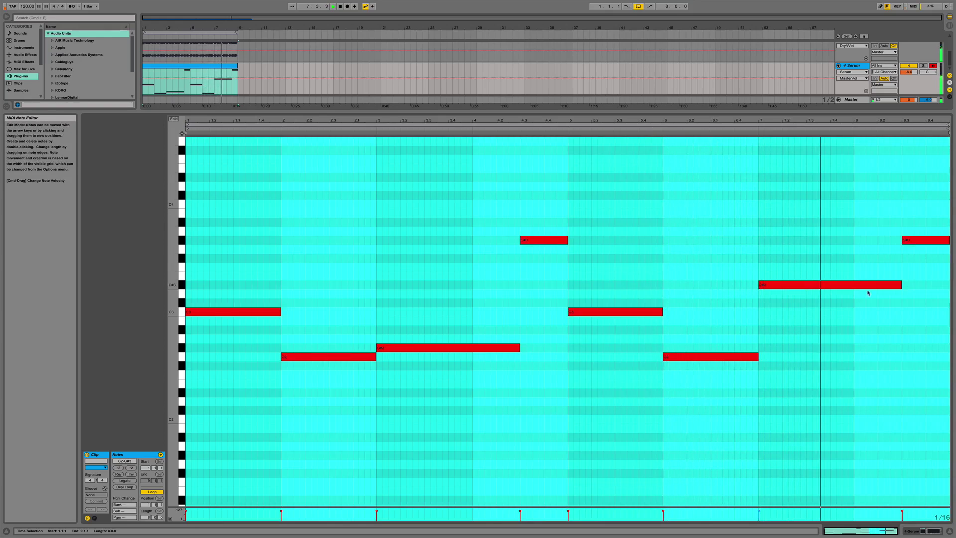
Shorten the bar 7 note to one bar and add a half-bar C3 note at the start of bar 8.
{"action": "left_click_drag", "start_coordinate": [899, 286], "coordinate": [858, 287]}
{"action": "double_click", "coordinate": [857, 312]}
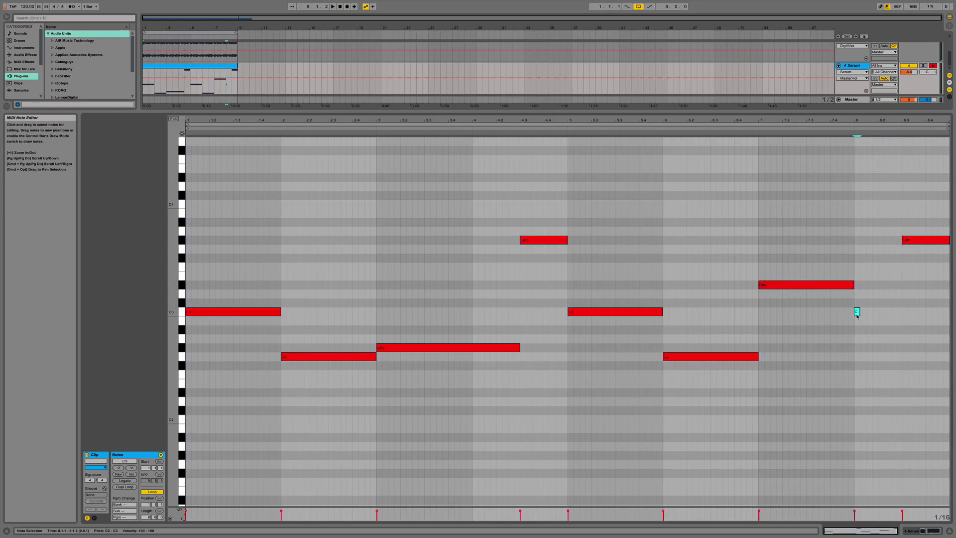
{"action": "left_click_drag", "start_coordinate": [859, 312], "coordinate": [896, 312]}
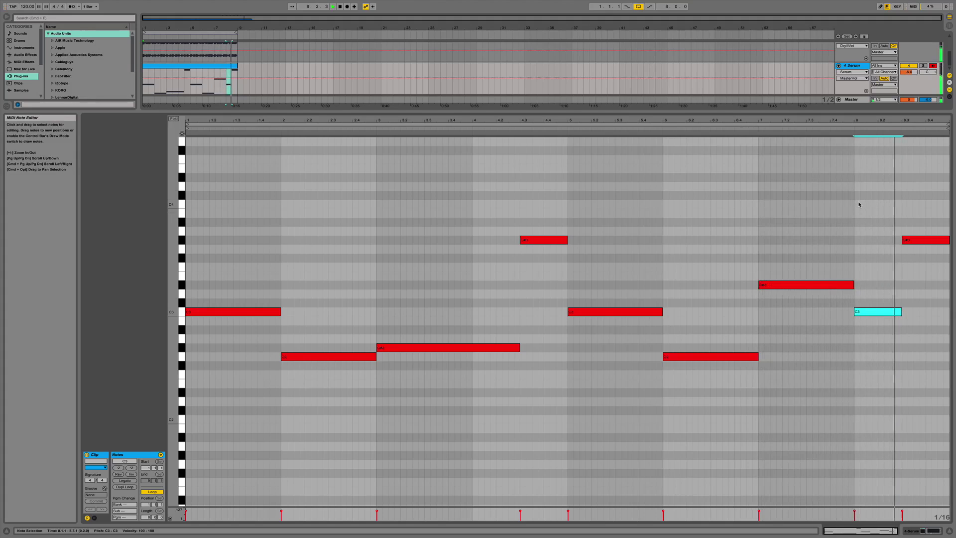
Raise the note in the second half of bar 8 to C4 and play back the bassline.
{"action": "left_click_drag", "start_coordinate": [903, 245], "coordinate": [904, 209]}
{"action": "key", "text": "space"}
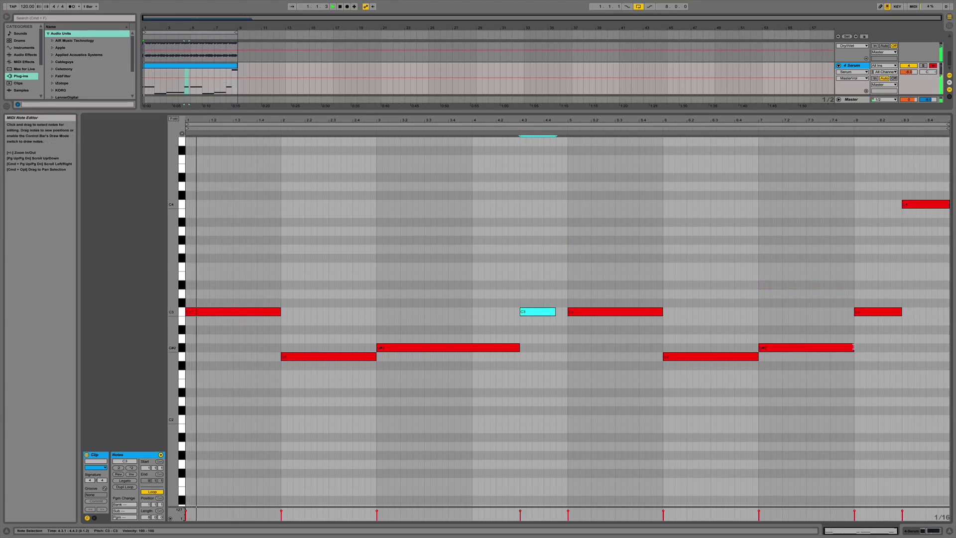
Extend the bar 7 G#2 note to the middle of bar 8 and deactivate the C3 note above it.
{"action": "left_click_drag", "start_coordinate": [854, 347], "coordinate": [902, 348]}
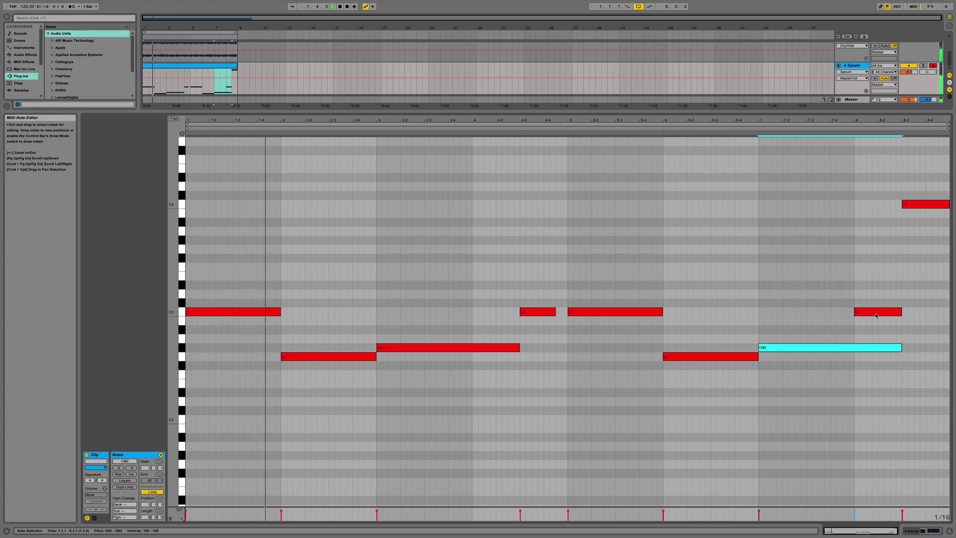
{"action": "double_click", "coordinate": [877, 312]}
{"action": "key", "text": "ctrl+z"}
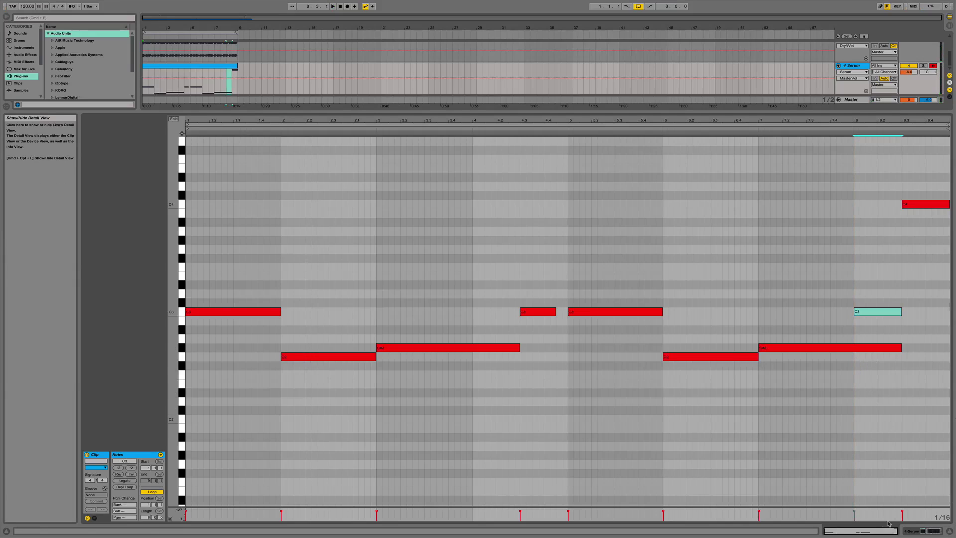
On the guitar track's EQ Eight, switch the first band to a 12 dB low cut and raise its cutoff to about 180 Hz.
{"action": "left_click", "coordinate": [951, 531]}
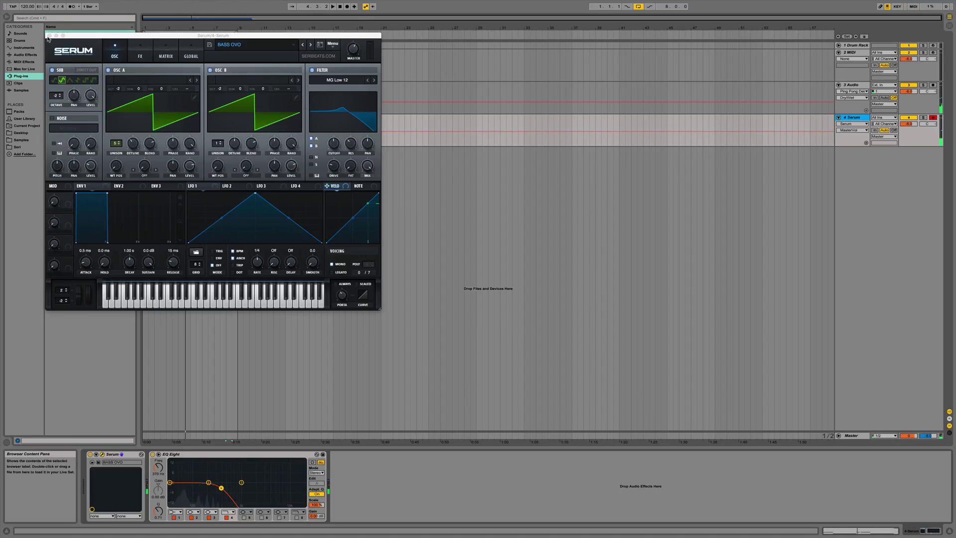
{"action": "left_click", "coordinate": [49, 36]}
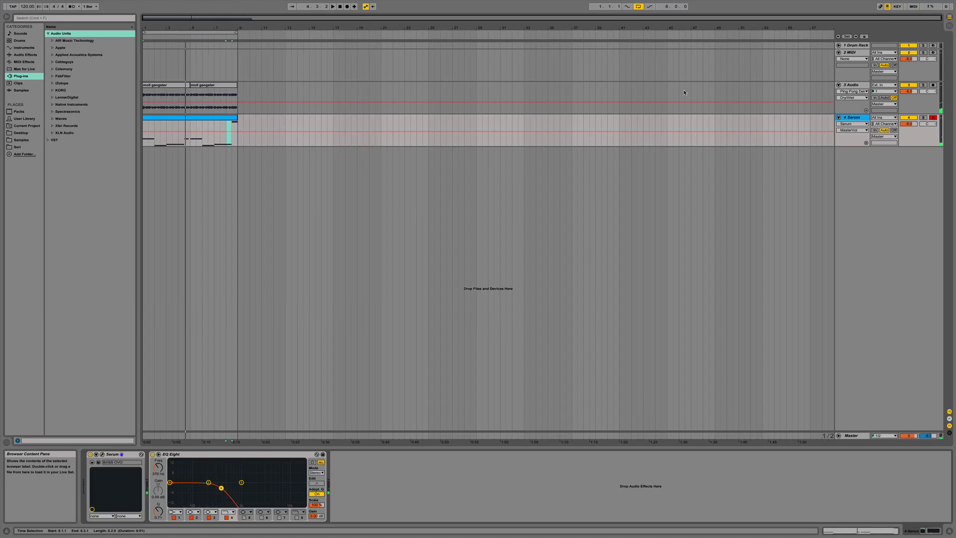
{"action": "left_click", "coordinate": [857, 87]}
{"action": "left_click_drag", "start_coordinate": [93, 472], "coordinate": [93, 467]}
{"action": "key", "text": "space"}
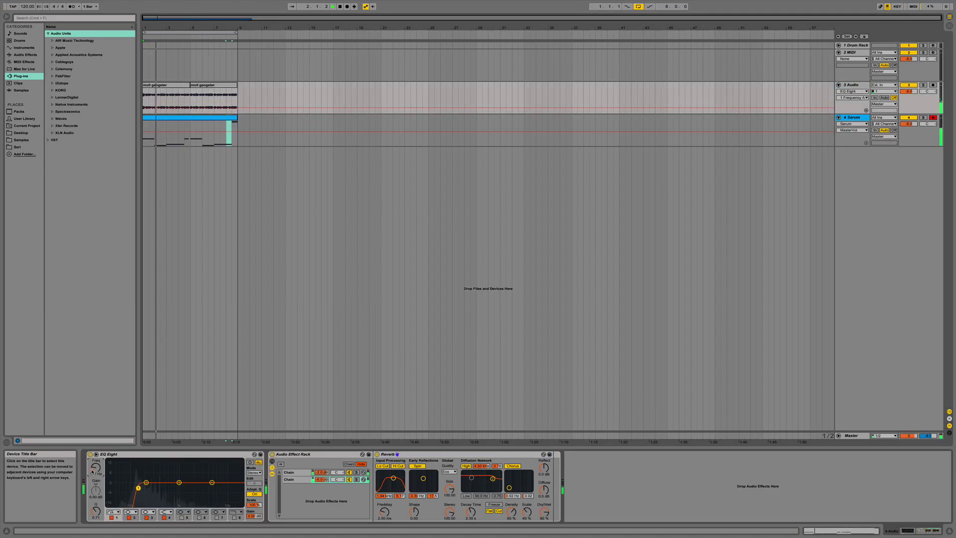
{"action": "left_click", "coordinate": [116, 512]}
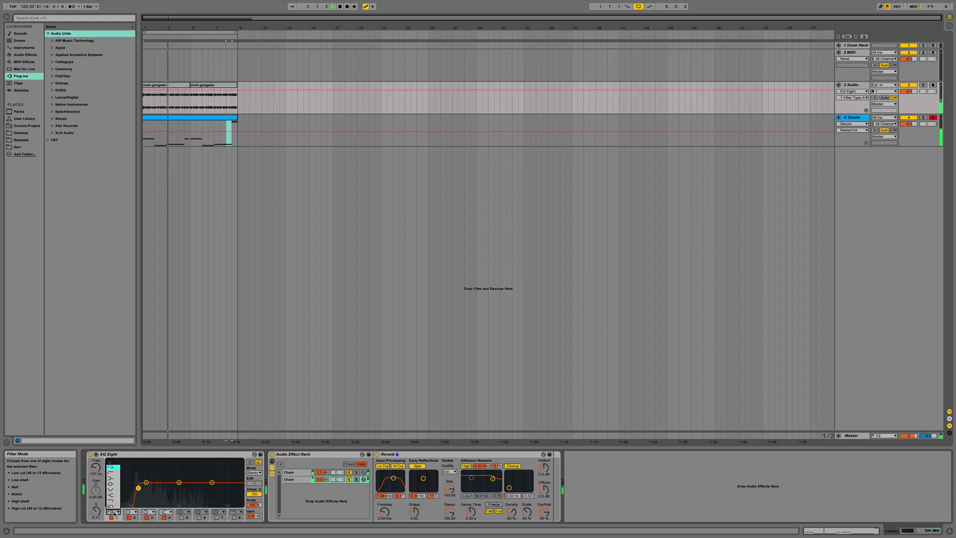
{"action": "left_click", "coordinate": [113, 474]}
{"action": "left_click_drag", "start_coordinate": [95, 467], "coordinate": [96, 464]}
{"action": "left_click_drag", "start_coordinate": [143, 488], "coordinate": [144, 491]}
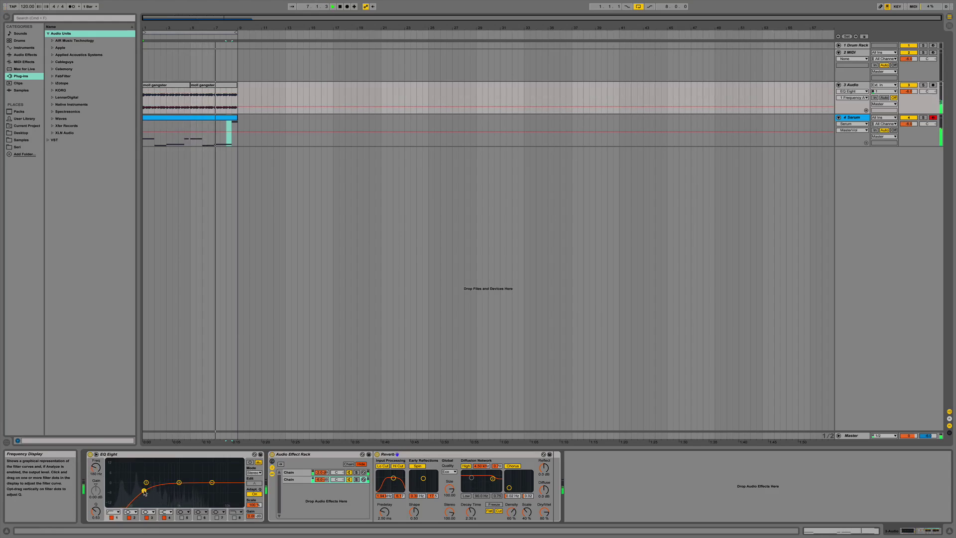
Open Serum on the bass track and turn down its master volume while the loop plays.
{"action": "left_click", "coordinate": [852, 118]}
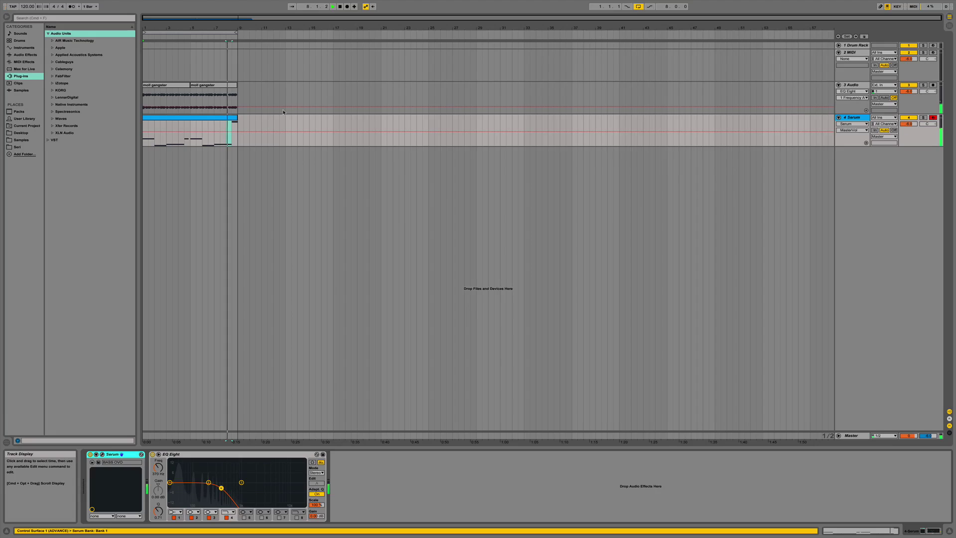
{"action": "left_click", "coordinate": [102, 458]}
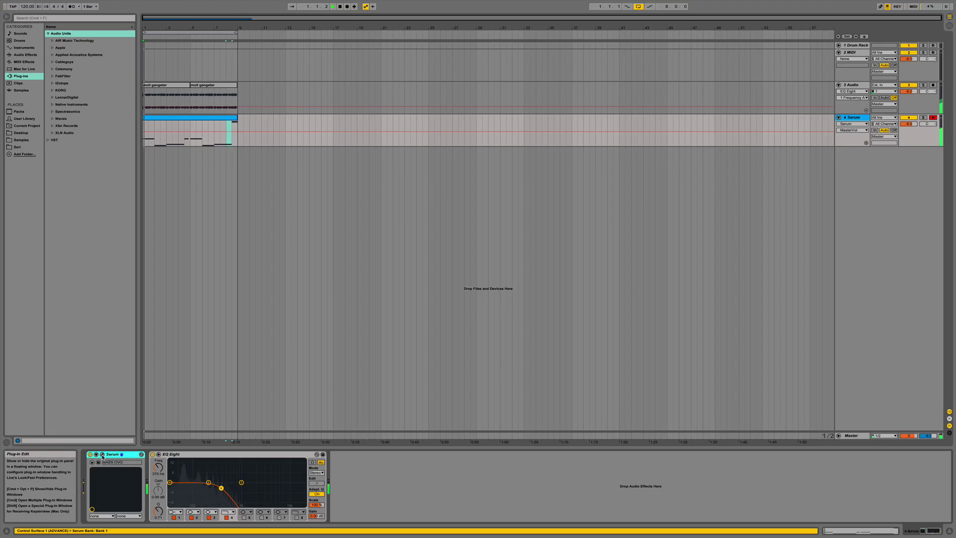
{"action": "left_click", "coordinate": [102, 455]}
{"action": "left_click_drag", "start_coordinate": [353, 50], "coordinate": [355, 62]}
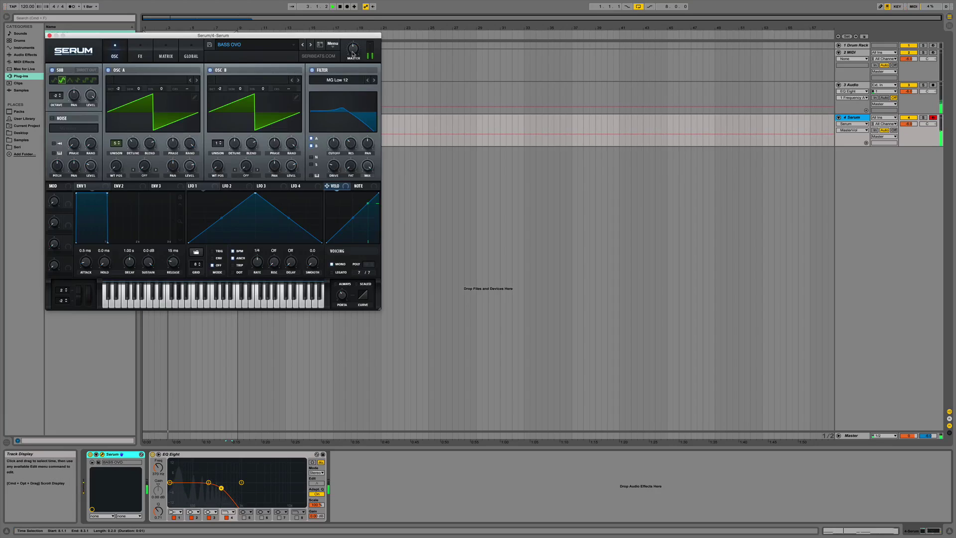
Add a short note in the bass clip from 4.4.3 to the end of bar 4 and lower it to C2.
{"action": "double_click", "coordinate": [558, 321]}
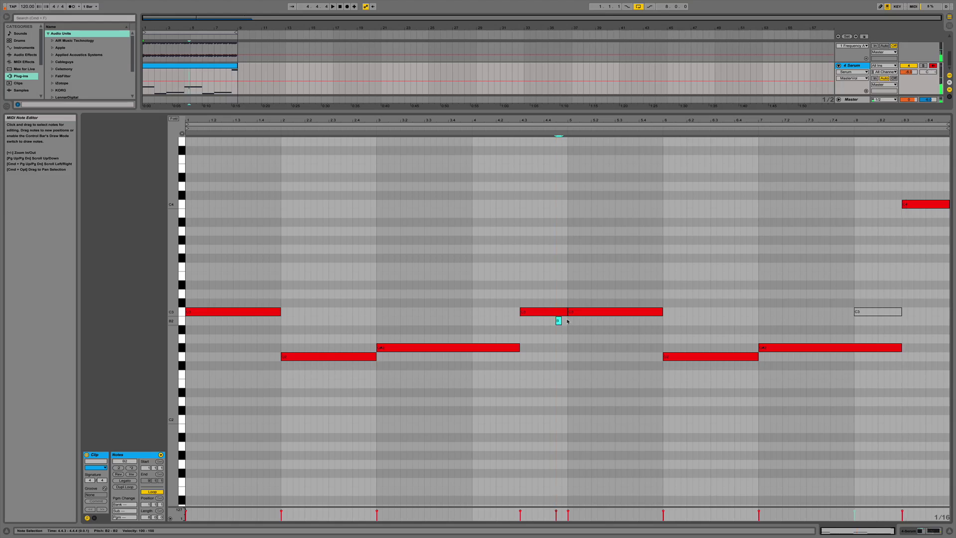
{"action": "mouse_move", "coordinate": [561, 321]}
{"action": "left_mouse_down"}
{"action": "mouse_move", "coordinate": [579, 321]}
{"action": "mouse_move", "coordinate": [567, 322]}
{"action": "left_mouse_up"}
{"action": "key", "text": "Down"}
{"action": "key", "text": "Down"}
{"action": "key", "text": "Down"}
{"action": "key", "text": "Down"}
{"action": "key", "text": "Down"}
{"action": "key", "text": "Down"}
{"action": "key", "text": "Down"}
{"action": "key", "text": "Down"}
{"action": "key", "text": "Down"}
{"action": "key", "text": "Down"}
{"action": "key", "text": "Down"}
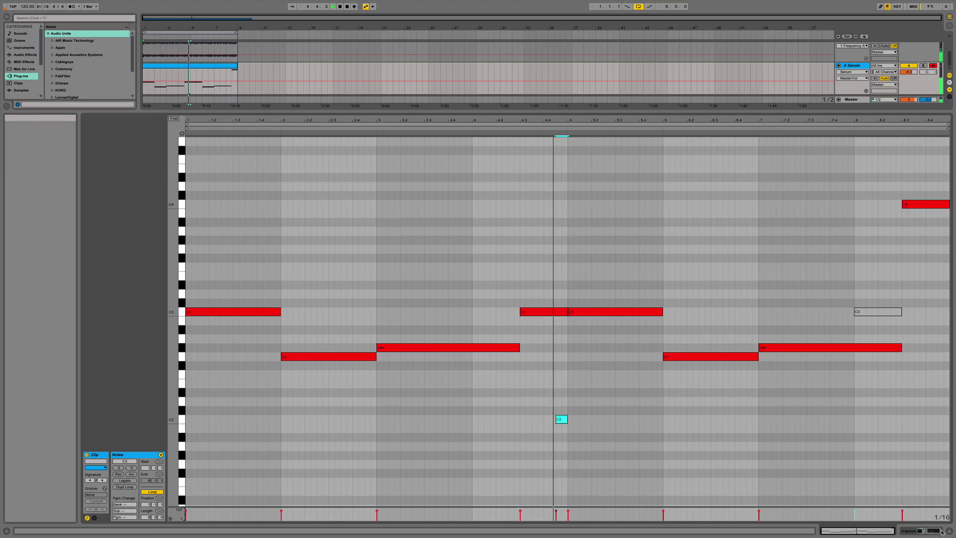
{"action": "key", "text": "space"}
Examine Serum's BASS OVO preset and its portamento setting, and close the plug-in window.
{"action": "key", "text": "shift+Tab"}
{"action": "left_click", "coordinate": [97, 454]}
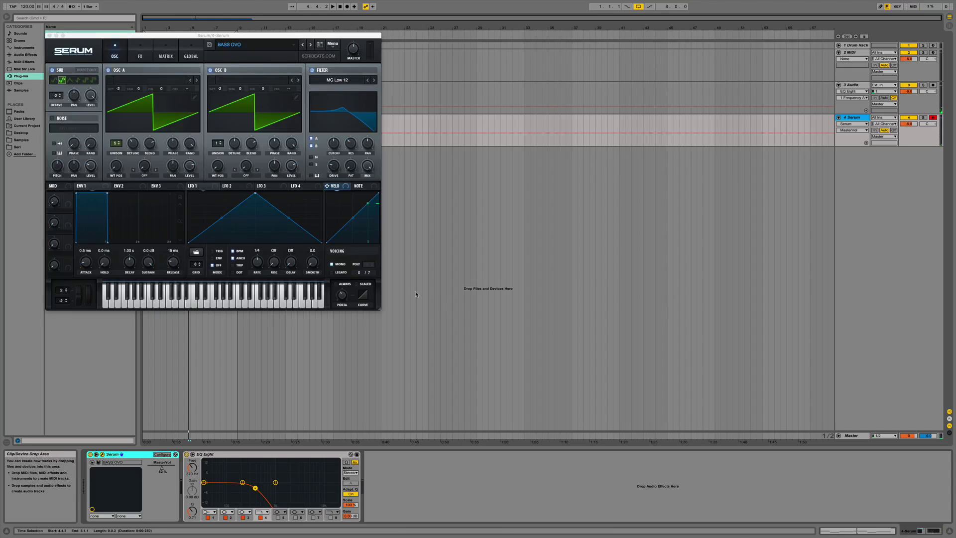
{"action": "left_click", "coordinate": [242, 45]}
{"action": "left_click", "coordinate": [242, 45]}
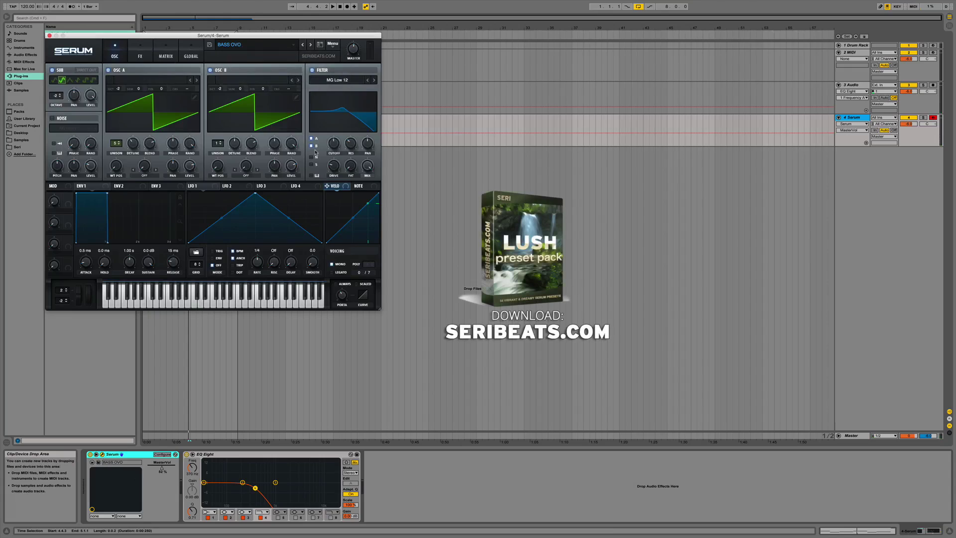
{"action": "left_click", "coordinate": [347, 299]}
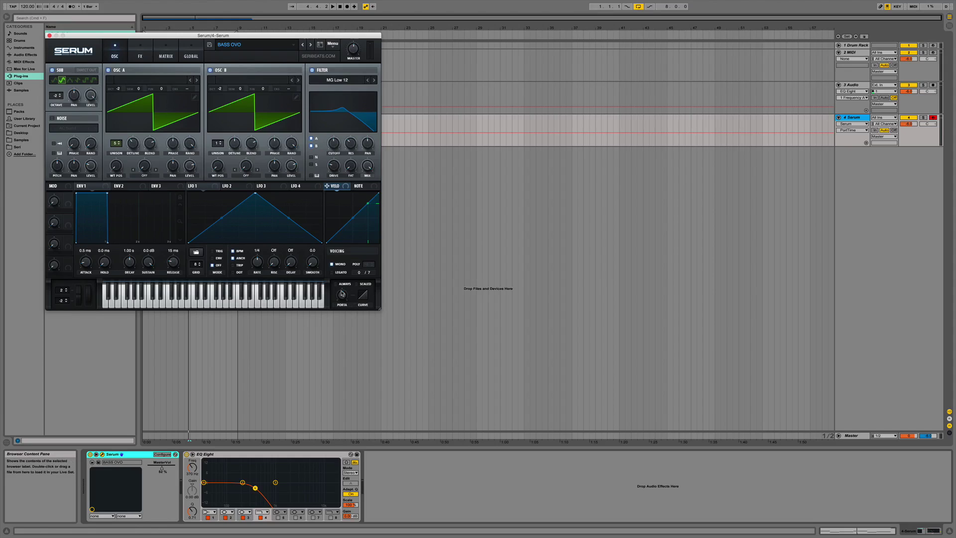
{"action": "left_click", "coordinate": [49, 35]}
Play the loop from around bar 4 to audition the bass glide into bar 5.
{"action": "left_click", "coordinate": [178, 127]}
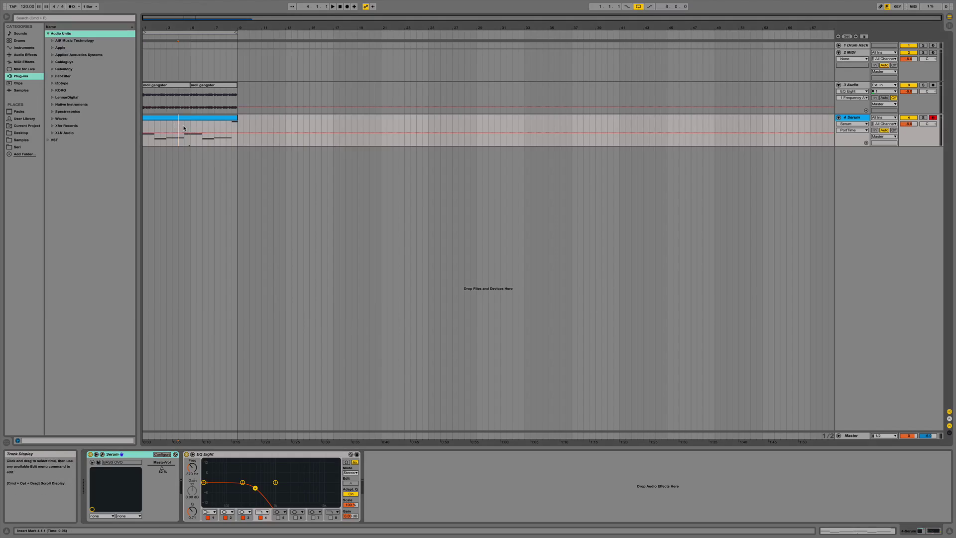
{"action": "key", "text": "space"}
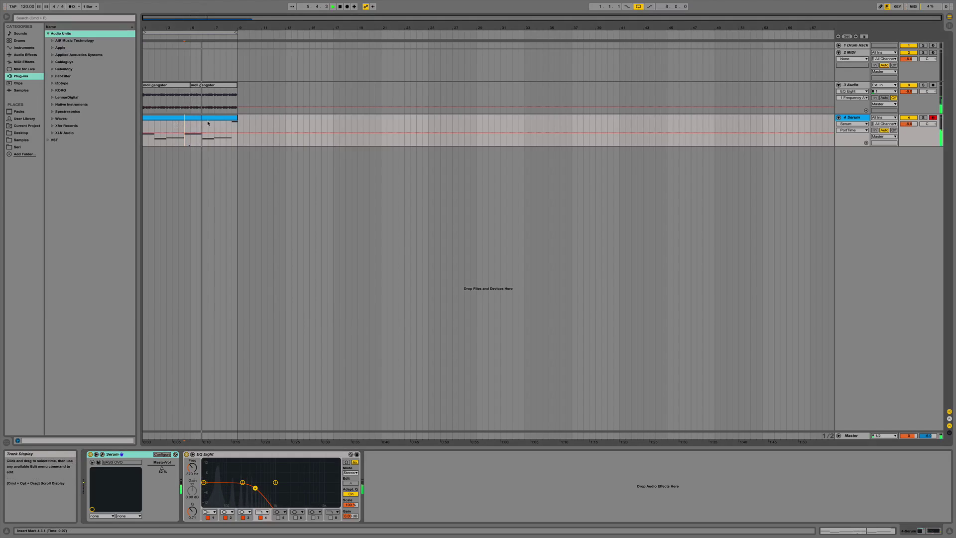
{"action": "key", "text": "space"}
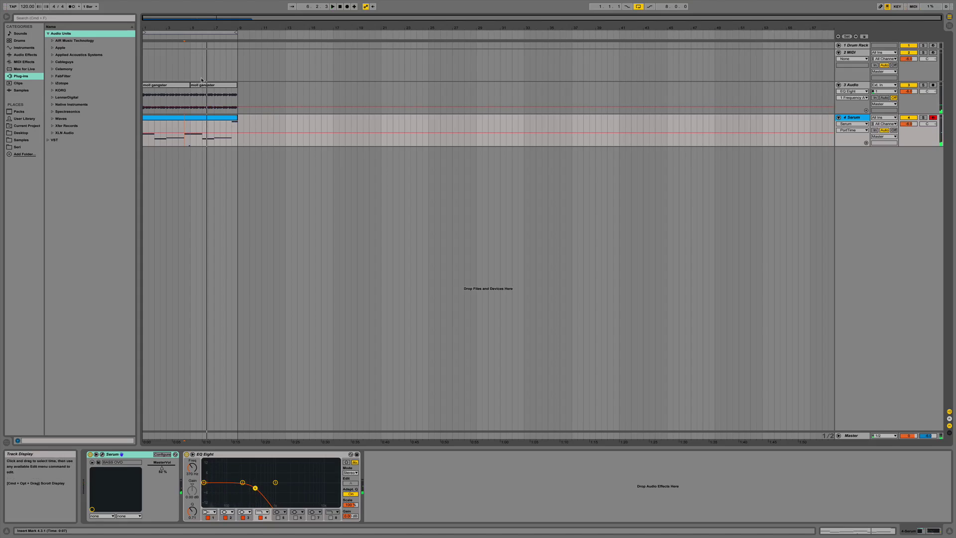
{"action": "left_click", "coordinate": [188, 27]}
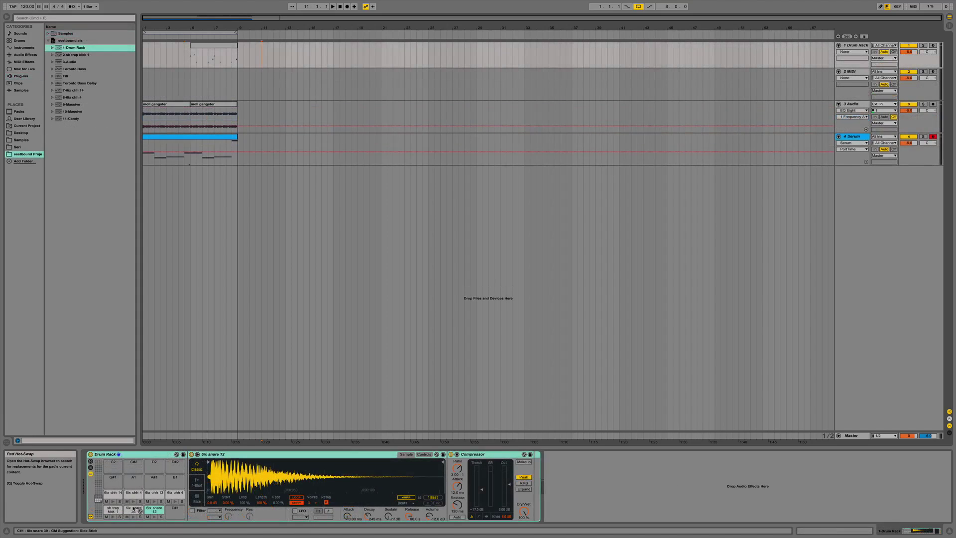
Look through the Drum Rack's snare, trap kick and closed hi-hat pads and their samples.
{"action": "left_click", "coordinate": [133, 509]}
{"action": "left_click", "coordinate": [111, 508]}
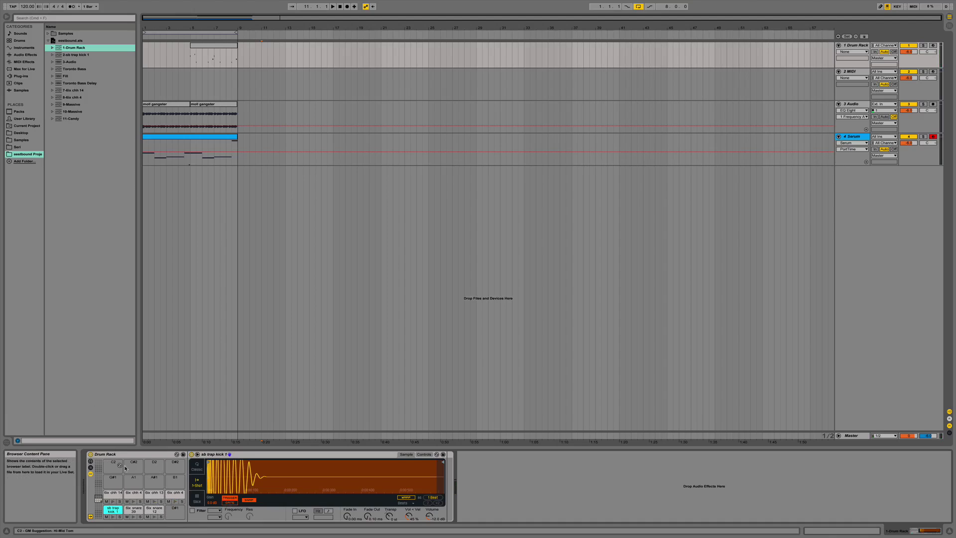
{"action": "right_click", "coordinate": [239, 482]}
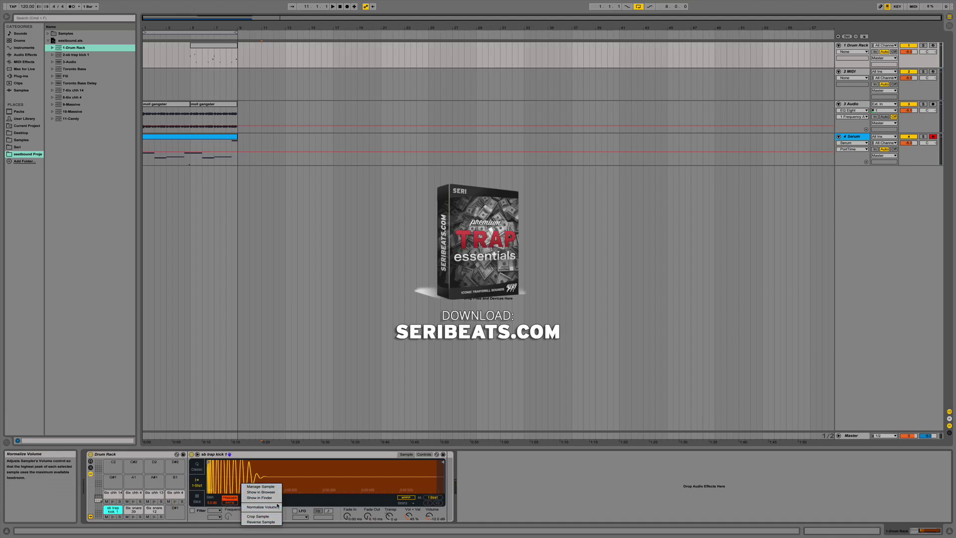
{"action": "left_click", "coordinate": [131, 513]}
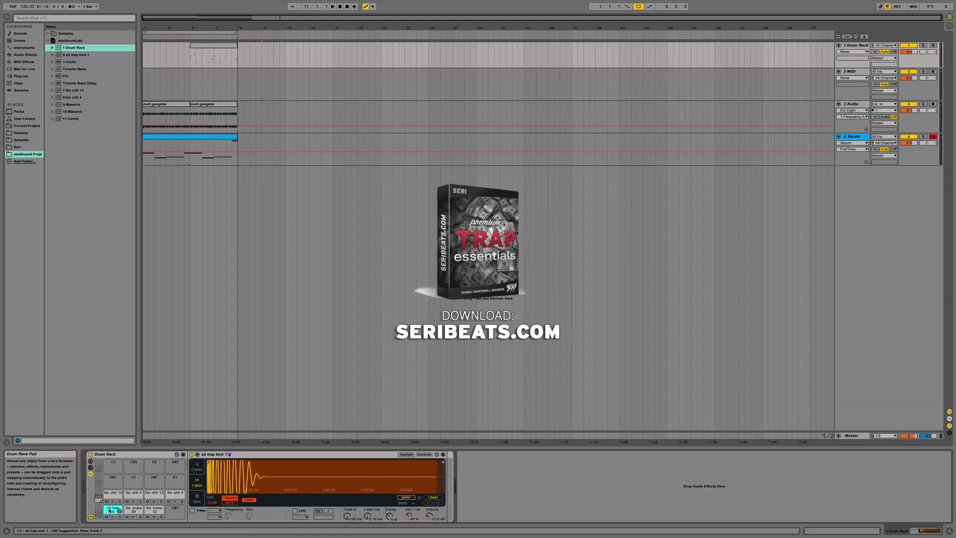
{"action": "left_click", "coordinate": [112, 494]}
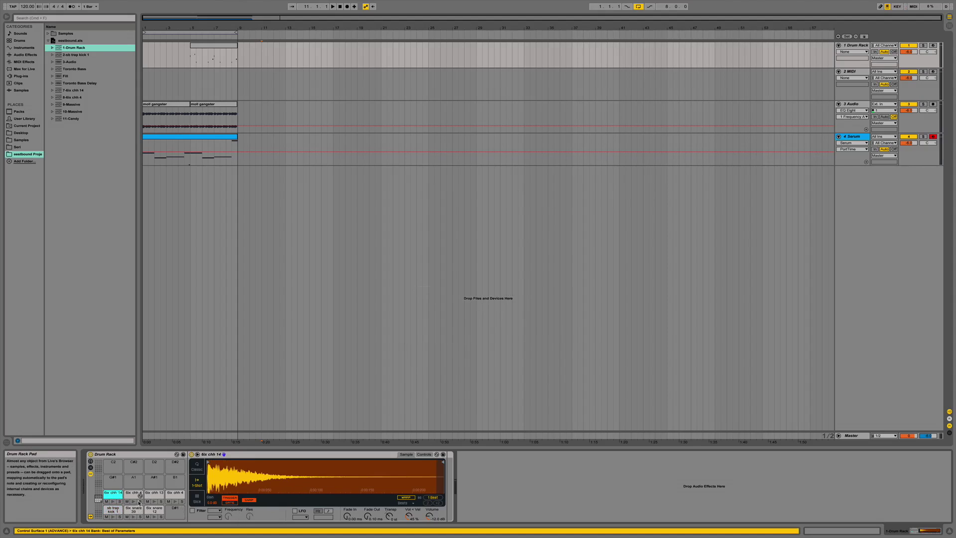
{"action": "left_click", "coordinate": [112, 510]}
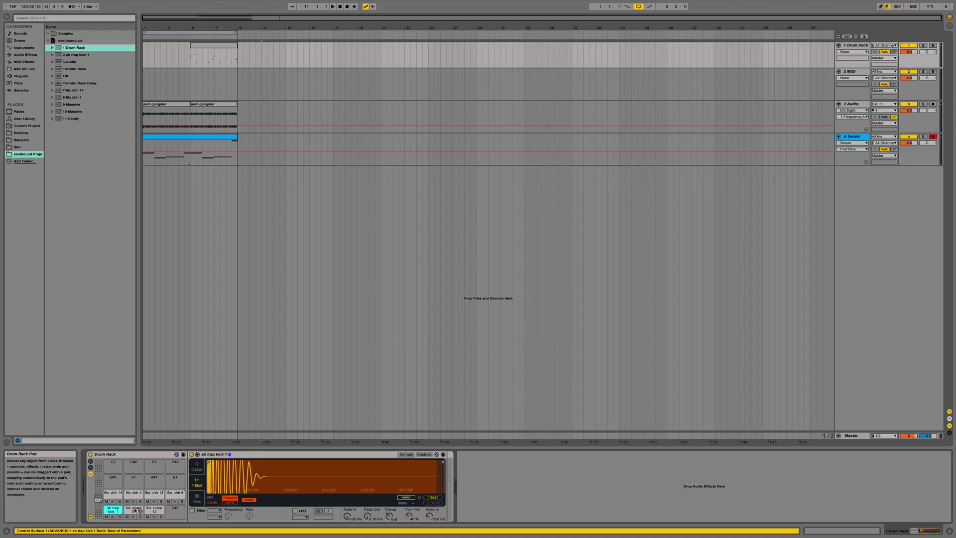
{"action": "left_click", "coordinate": [129, 495]}
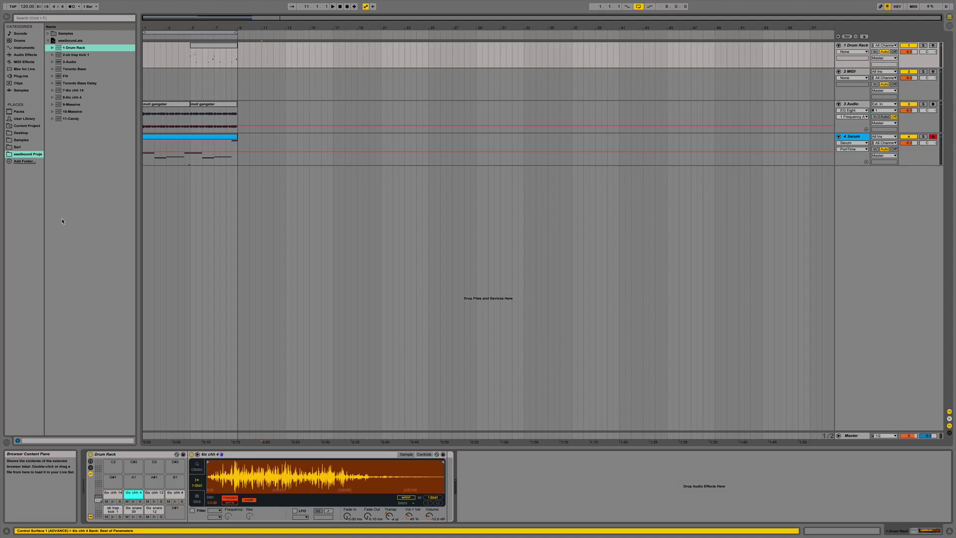
Locate the Six chh 4 sample in the browser and look through the Six Kit and Plugg Kit folders of Trap Essentials.
{"action": "right_click", "coordinate": [221, 490]}
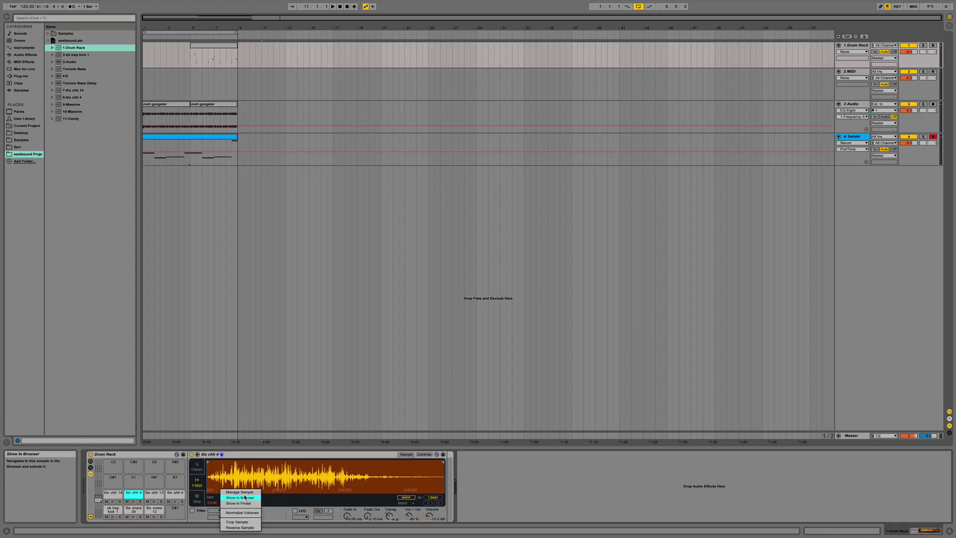
{"action": "left_click", "coordinate": [240, 498]}
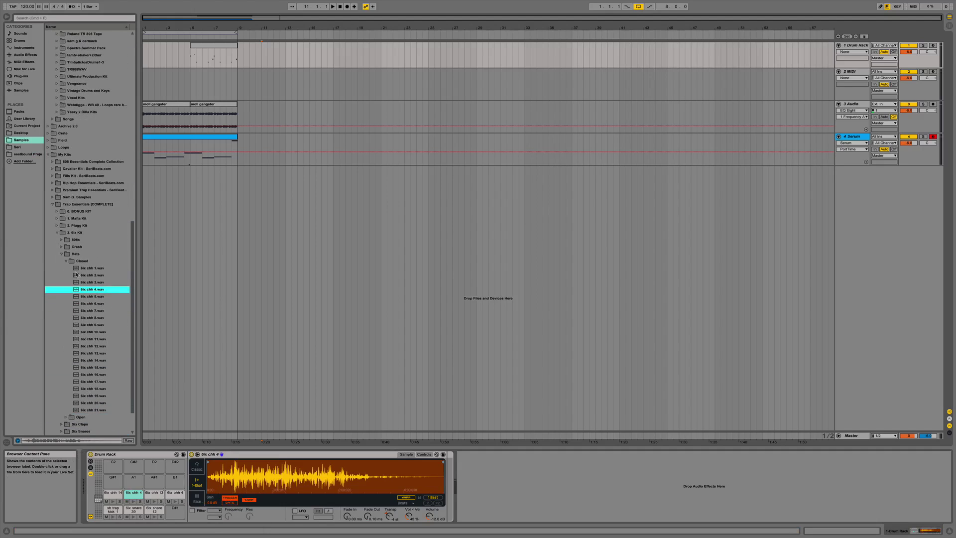
{"action": "left_click", "coordinate": [65, 255]}
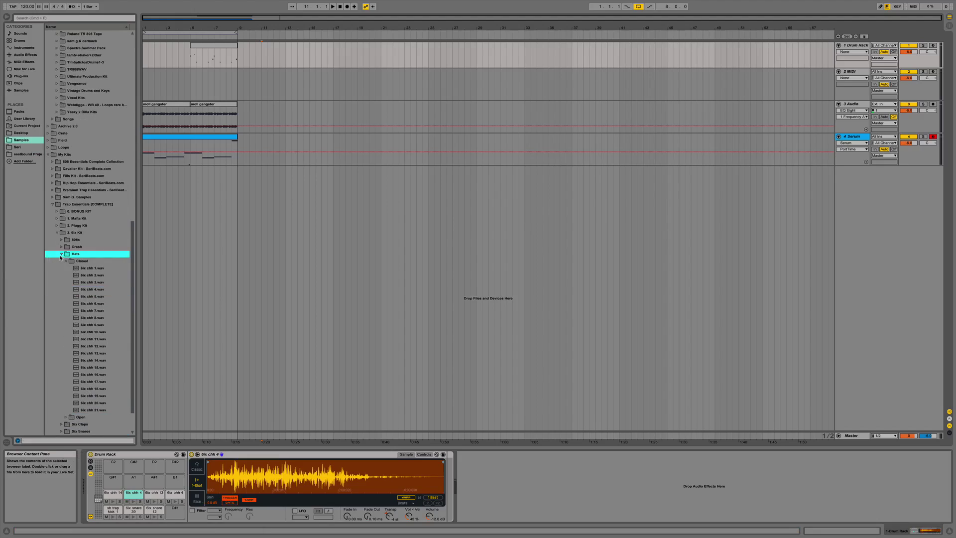
{"action": "left_click", "coordinate": [61, 254]}
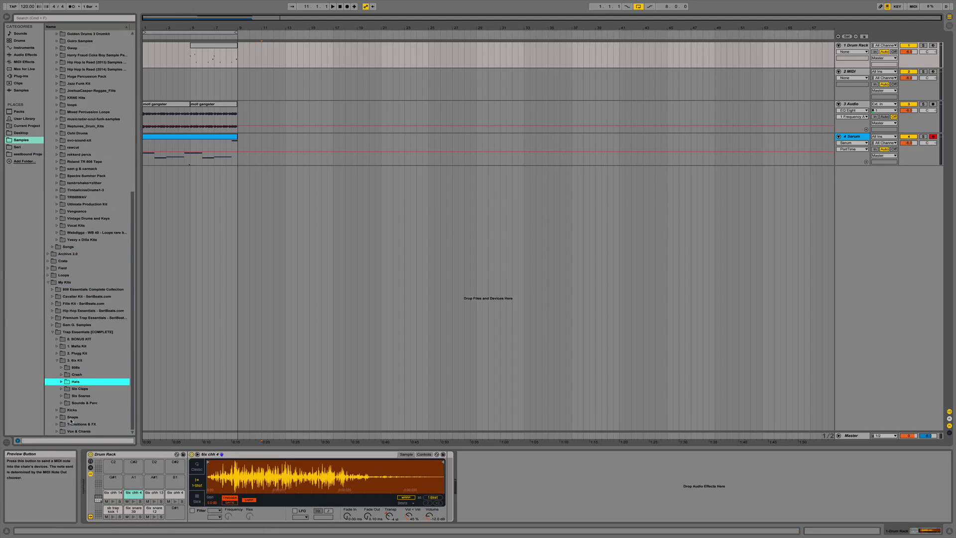
{"action": "left_click", "coordinate": [58, 360]}
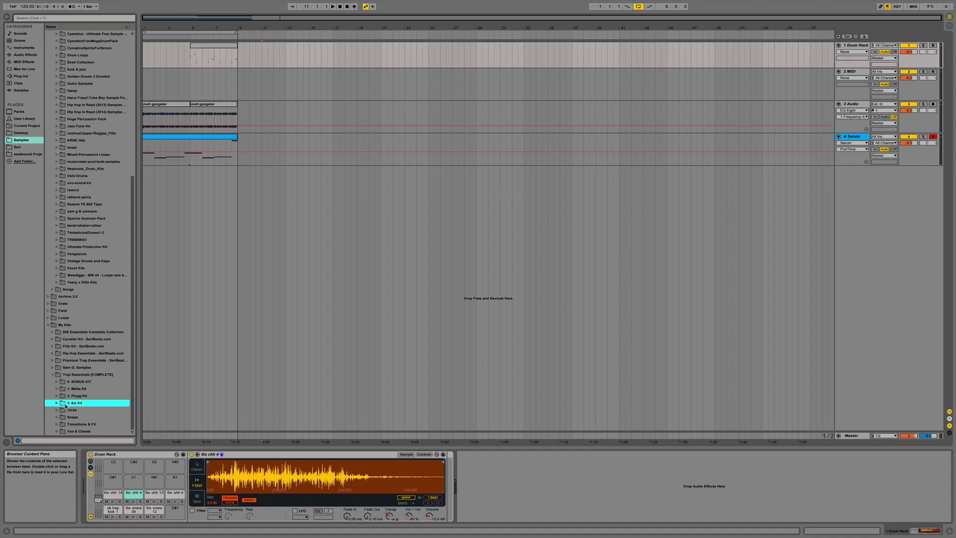
{"action": "left_click", "coordinate": [57, 397]}
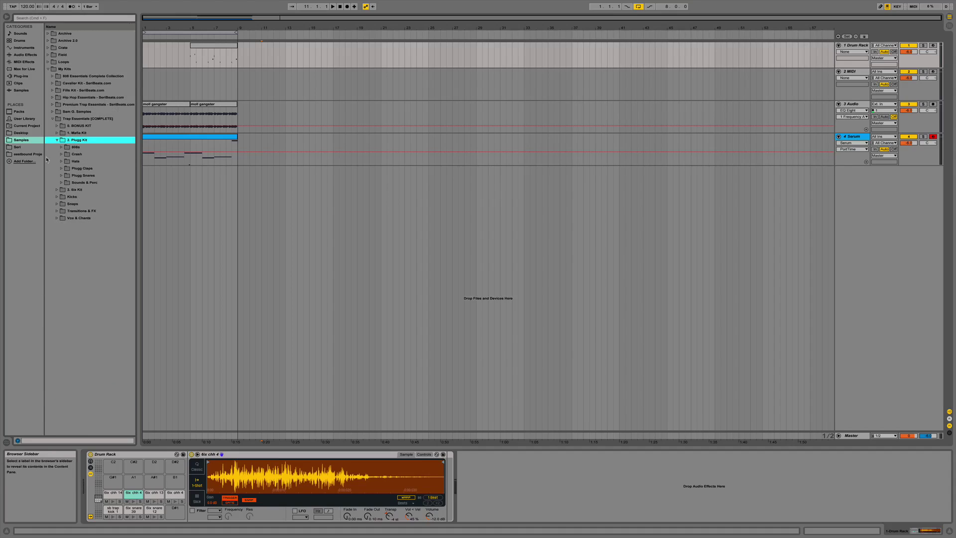
{"action": "left_click", "coordinate": [61, 141]}
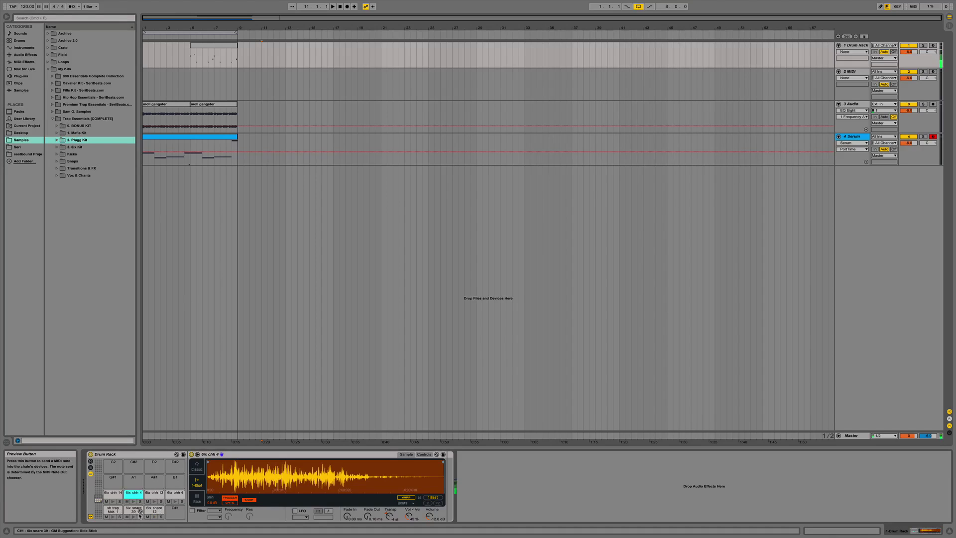
Open the drum clip at bar 5 to view its notes, and select the whole four-bar clip in the arrangement.
{"action": "left_click", "coordinate": [203, 49]}
{"action": "double_click", "coordinate": [203, 49]}
{"action": "left_click", "coordinate": [297, 309]}
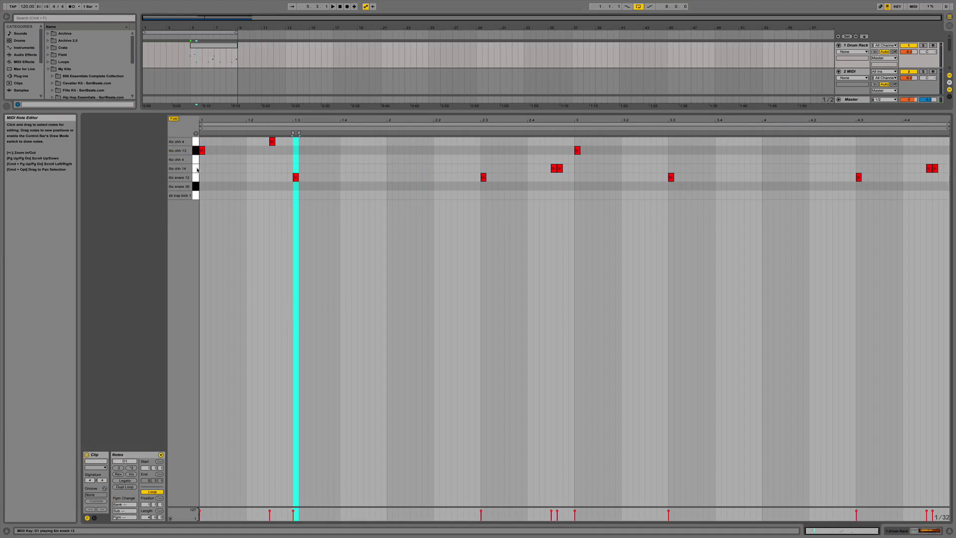
{"action": "left_click", "coordinate": [212, 55]}
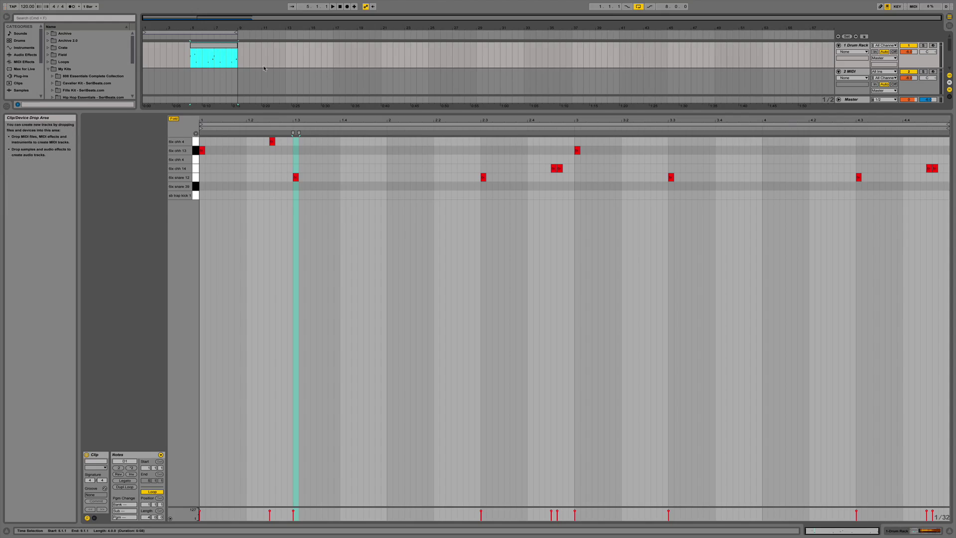
Play the drum pattern and the arrangement from the start, and shorten the drum clip at bar 5 to three bars.
{"action": "left_click", "coordinate": [375, 168]}
{"action": "key", "text": "space"}
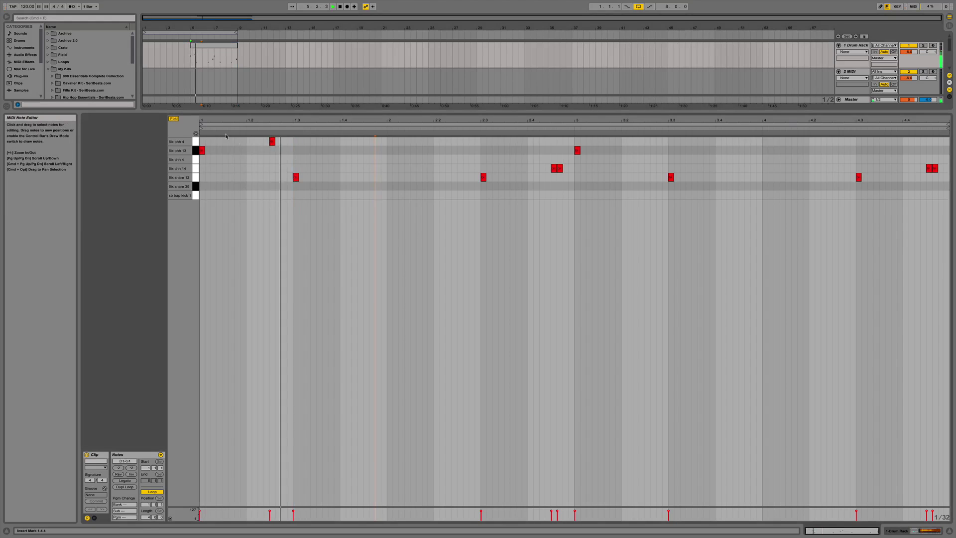
{"action": "left_click", "coordinate": [149, 55]}
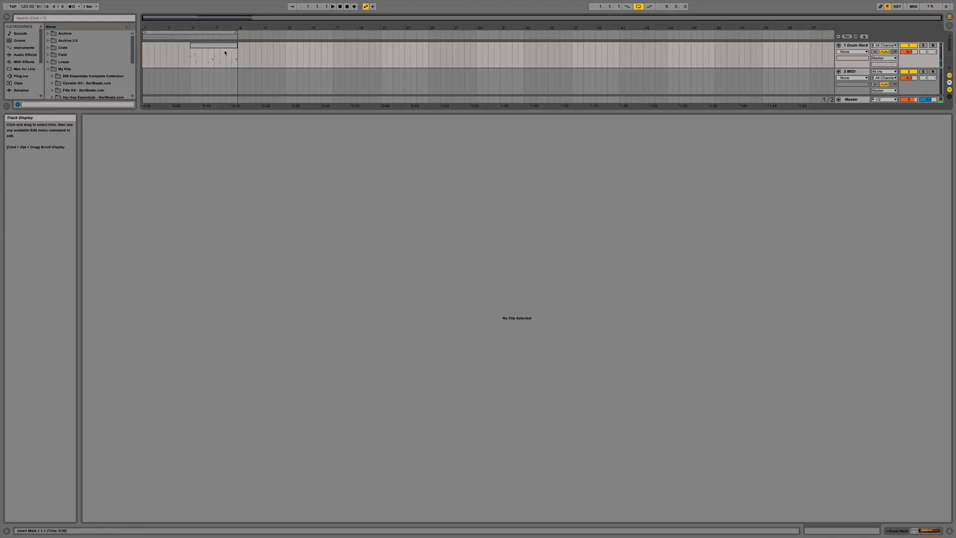
{"action": "left_click_drag", "start_coordinate": [236, 46], "coordinate": [227, 46]}
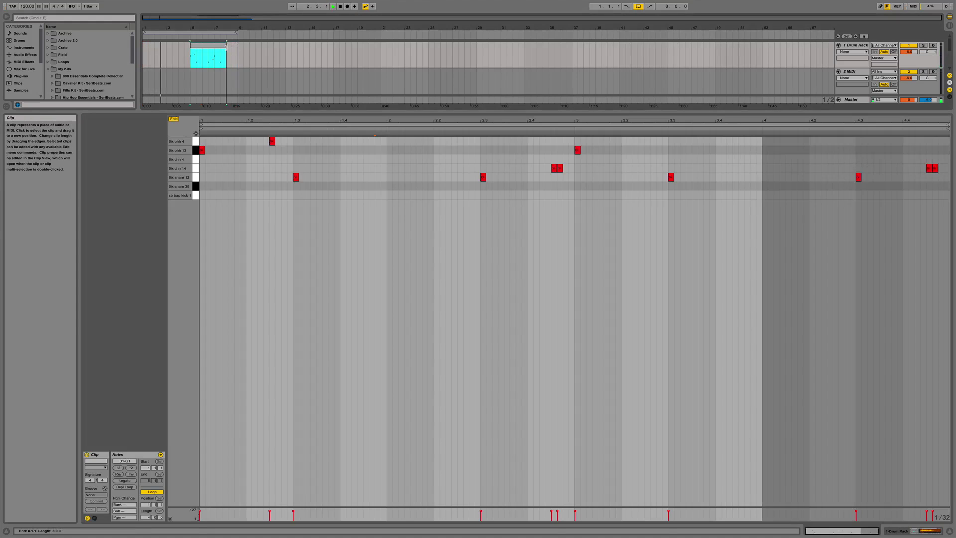
Turn on the metronome and record a kick pattern of about four bars on the trap kick track from bar 1.
{"action": "left_click", "coordinate": [72, 7]}
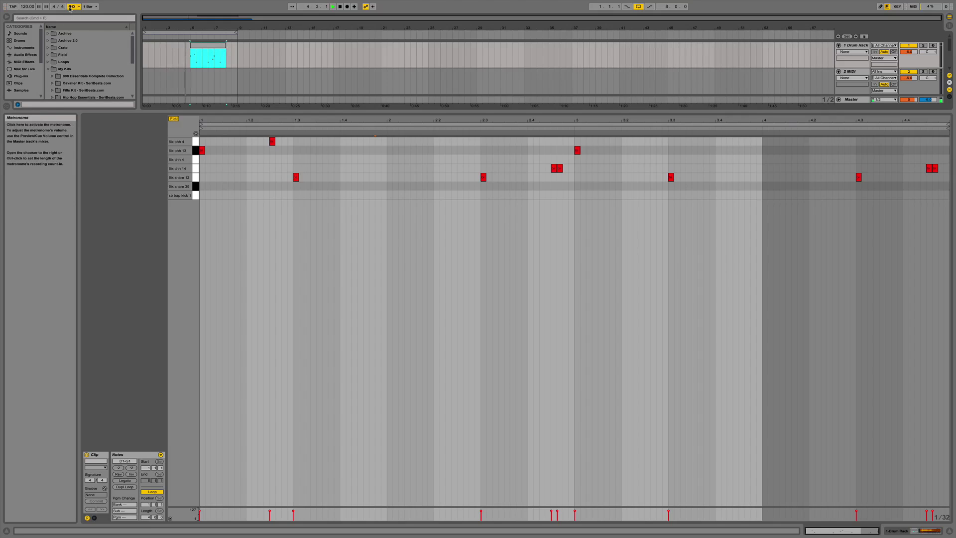
{"action": "left_click", "coordinate": [69, 9]}
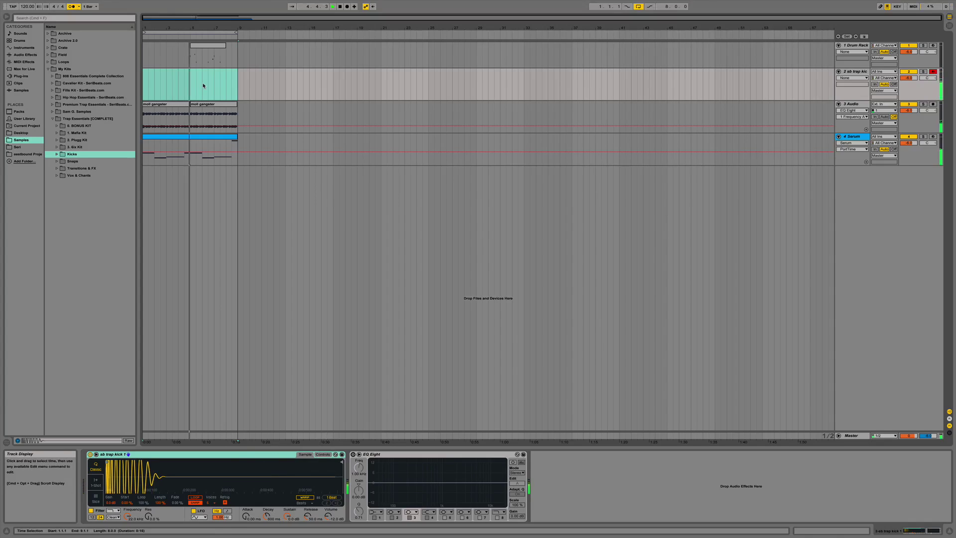
{"action": "left_click", "coordinate": [347, 7]}
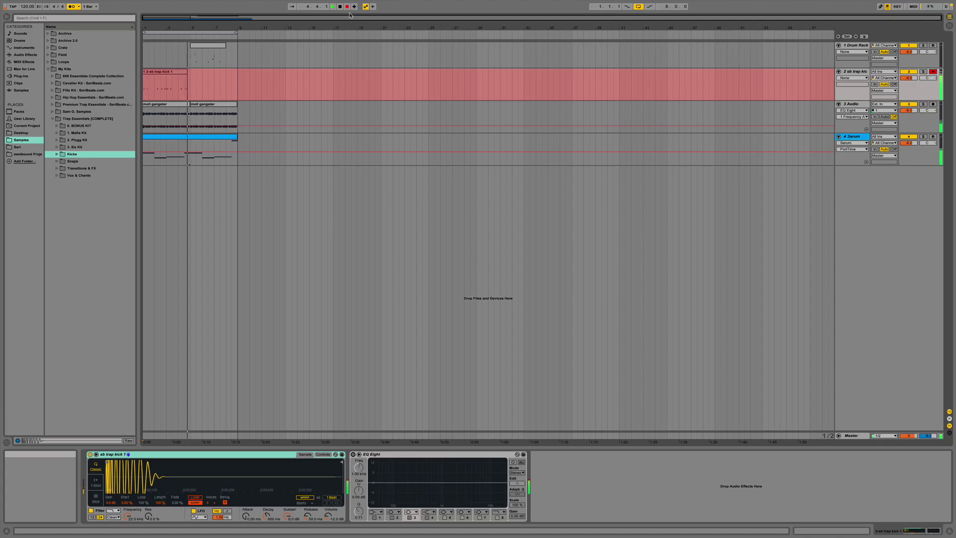
{"action": "key", "text": "space"}
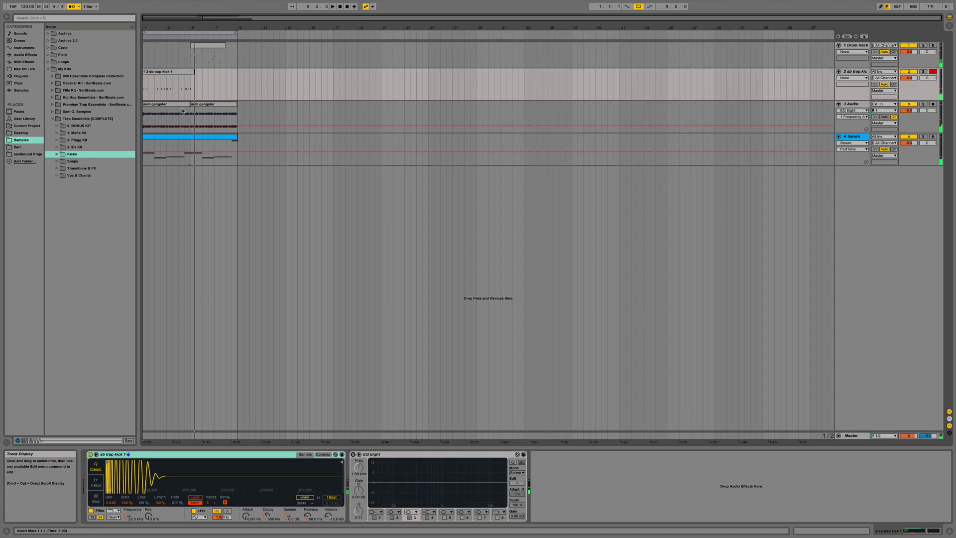
Open the recorded kick clip and move the kick note at bar 3 slightly later.
{"action": "left_click", "coordinate": [186, 77]}
{"action": "left_click", "coordinate": [187, 73]}
{"action": "double_click", "coordinate": [192, 72]}
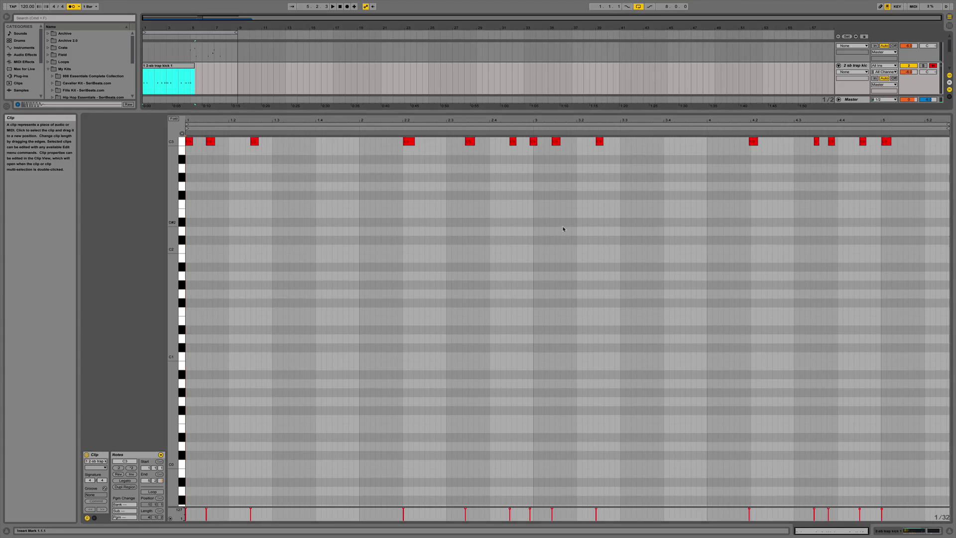
{"action": "left_click", "coordinate": [563, 145]}
{"action": "left_click_drag", "start_coordinate": [534, 144], "coordinate": [538, 145]}
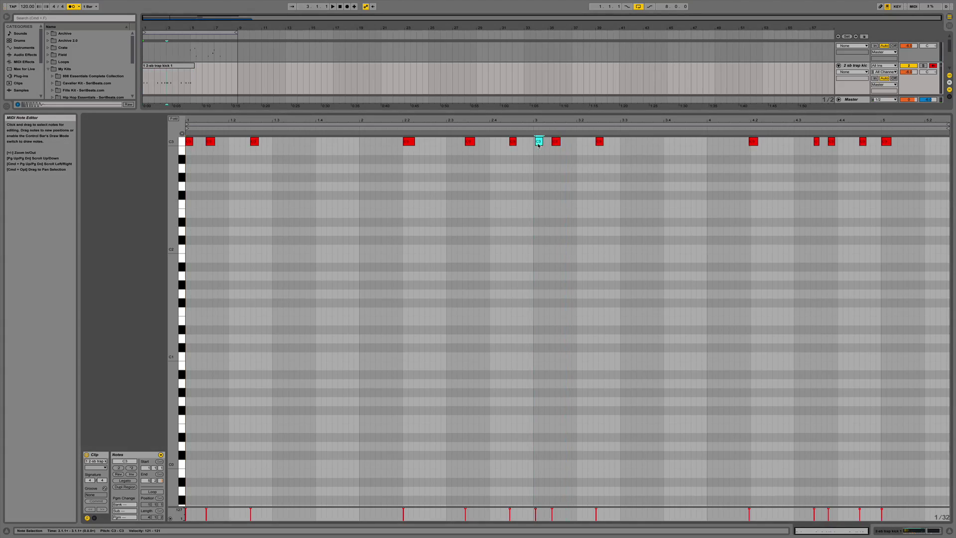
Try adding an extra kick note just before bar 3 and moving the hit before it slightly later.
{"action": "double_click", "coordinate": [525, 142]}
{"action": "left_click", "coordinate": [540, 142]}
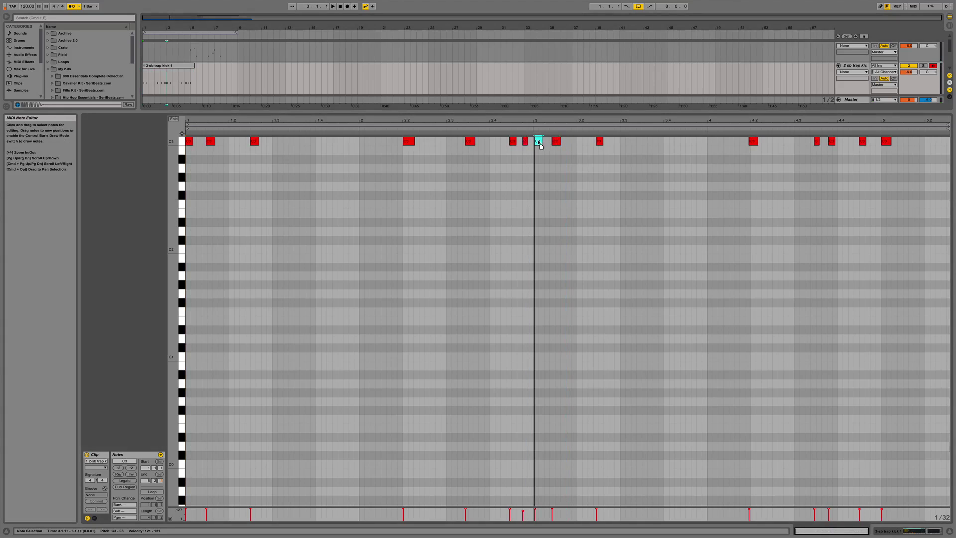
{"action": "left_click", "coordinate": [490, 128]}
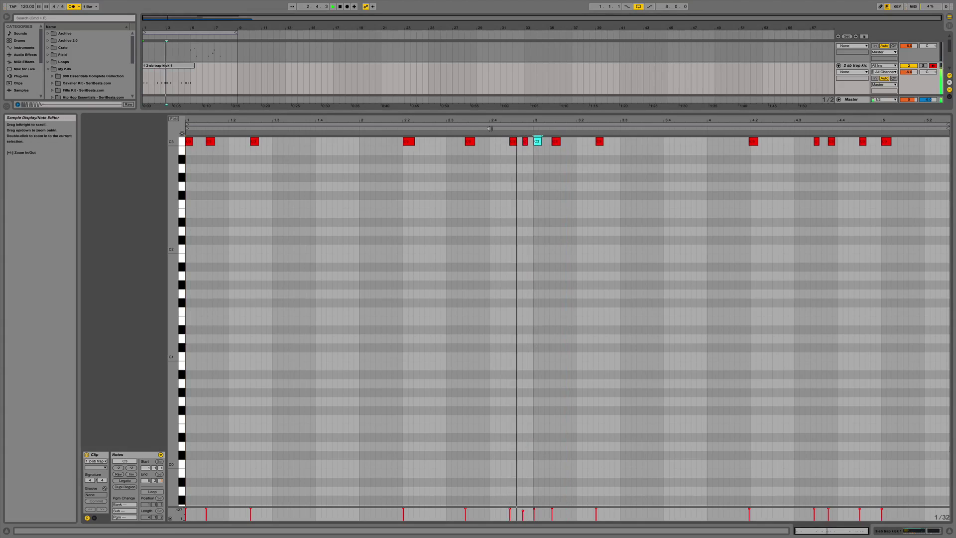
{"action": "key", "text": "space"}
{"action": "left_click_drag", "start_coordinate": [513, 142], "coordinate": [516, 142]}
{"action": "left_click", "coordinate": [488, 129]}
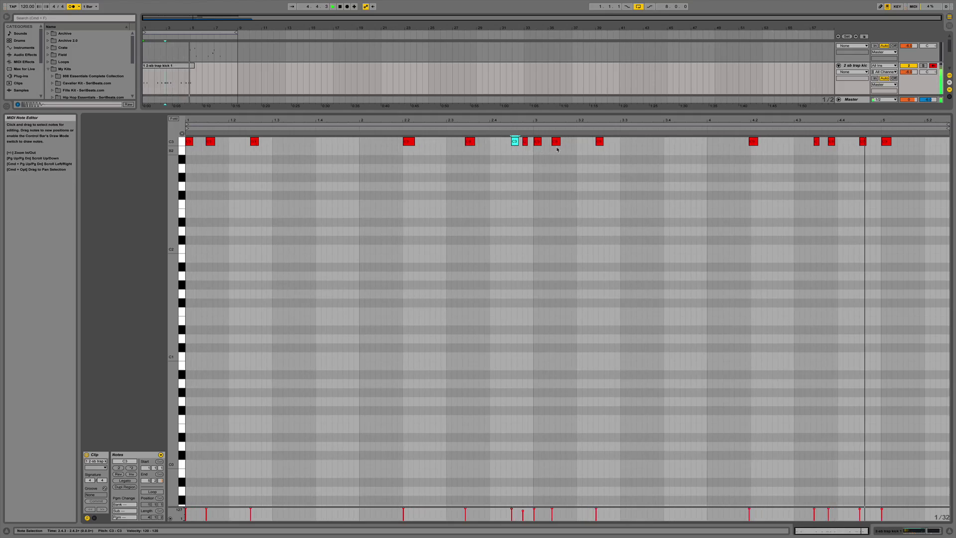
{"action": "key", "text": "super+z"}
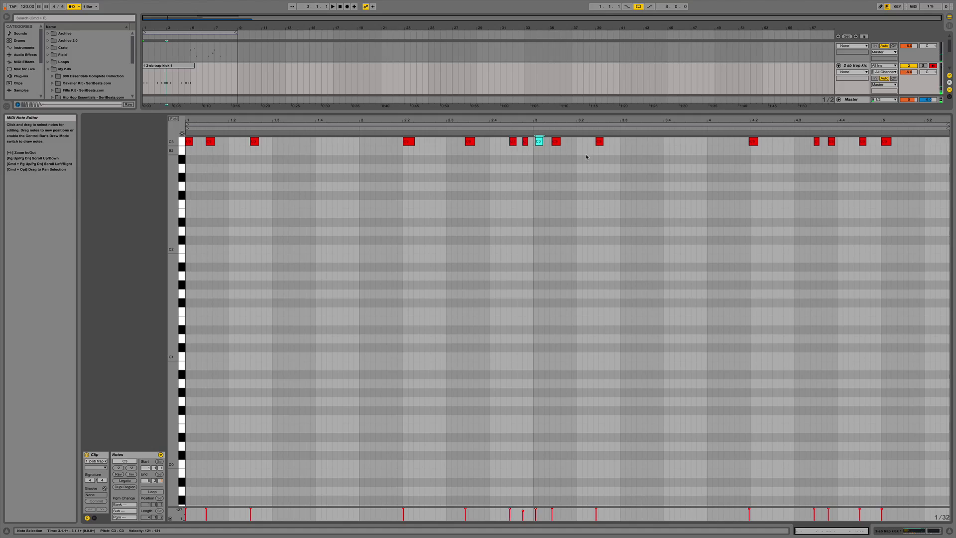
{"action": "key", "text": "super+z"}
Adjust the timing of the kick hits leading into bar 5 and add an extra kick note at 4.4.
{"action": "left_click", "coordinate": [830, 143]}
{"action": "left_click_drag", "start_coordinate": [830, 143], "coordinate": [864, 144]}
{"action": "double_click", "coordinate": [841, 142]}
{"action": "left_click", "coordinate": [885, 145]}
{"action": "left_click", "coordinate": [772, 156]}
Widen the note grid to 1/16 and quantize all the kick notes to it.
{"action": "left_click", "coordinate": [545, 120]}
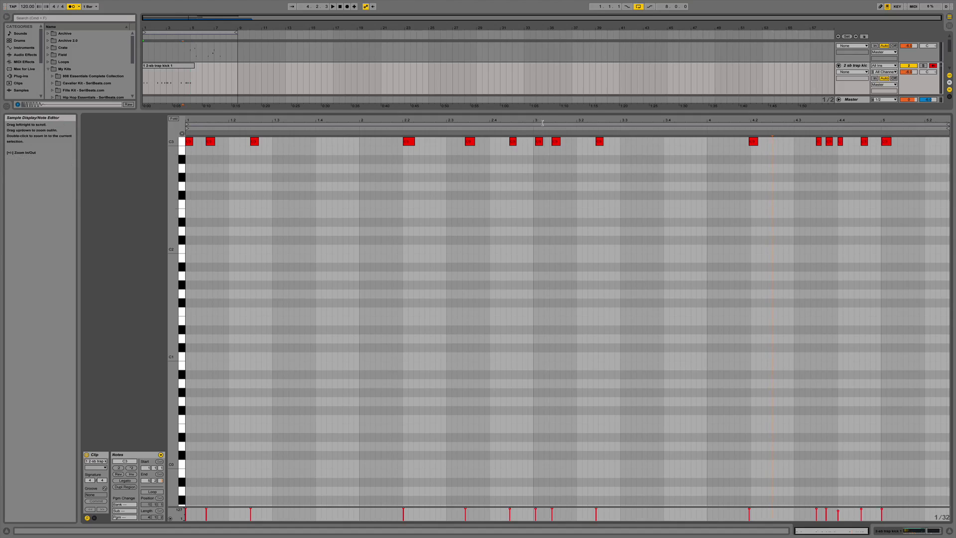
{"action": "key", "text": "super+2"}
{"action": "left_click", "coordinate": [558, 169]}
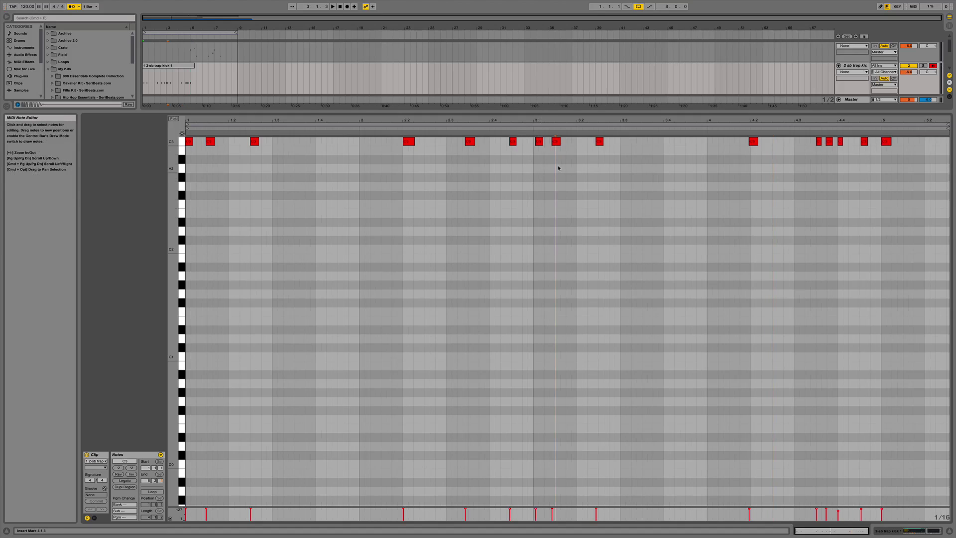
{"action": "key", "text": "super+a"}
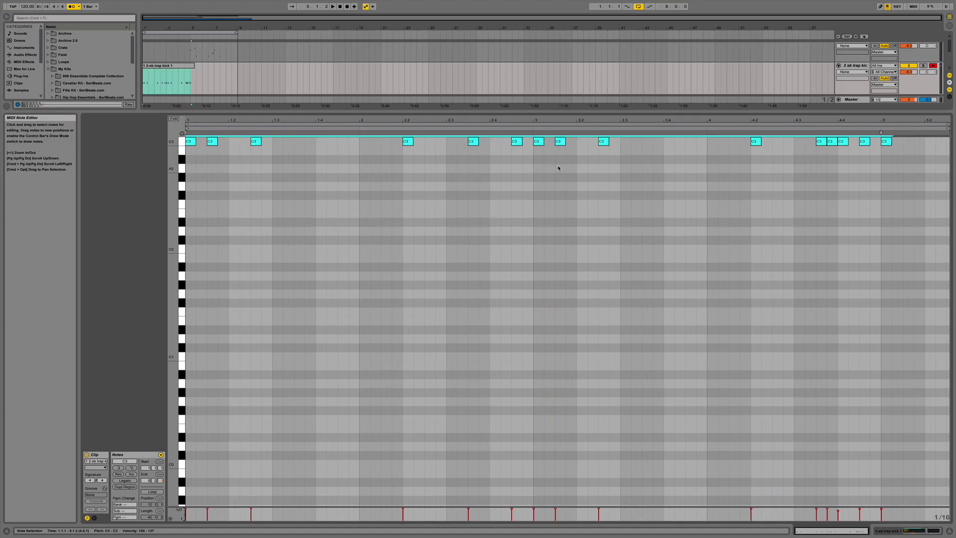
{"action": "left_click", "coordinate": [509, 171]}
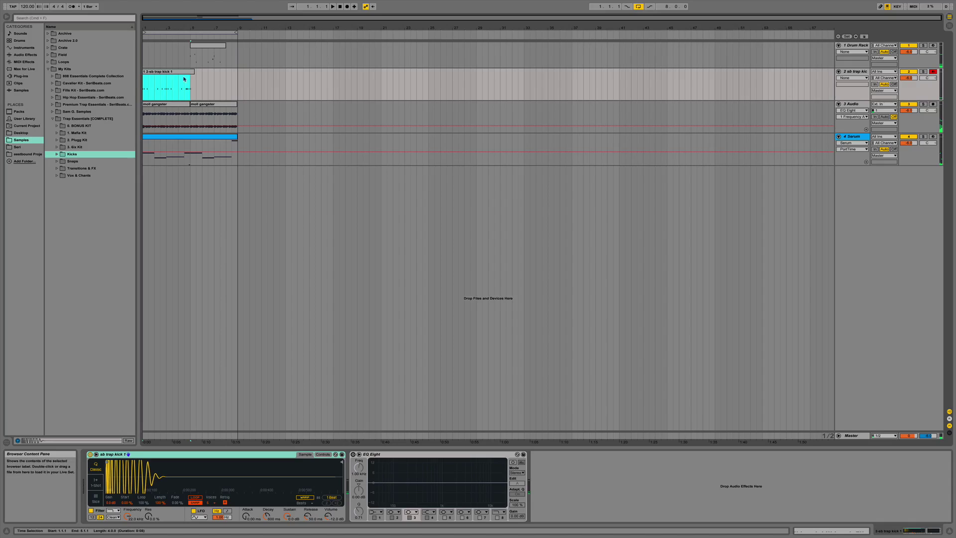
Duplicate the four-bar kick clip to bar 5 and select both kick clips.
{"action": "key", "text": "super+d"}
{"action": "key", "text": "Right"}
{"action": "key", "text": "alt+shift+Left"}
{"action": "key", "text": "alt+shift+Left"}
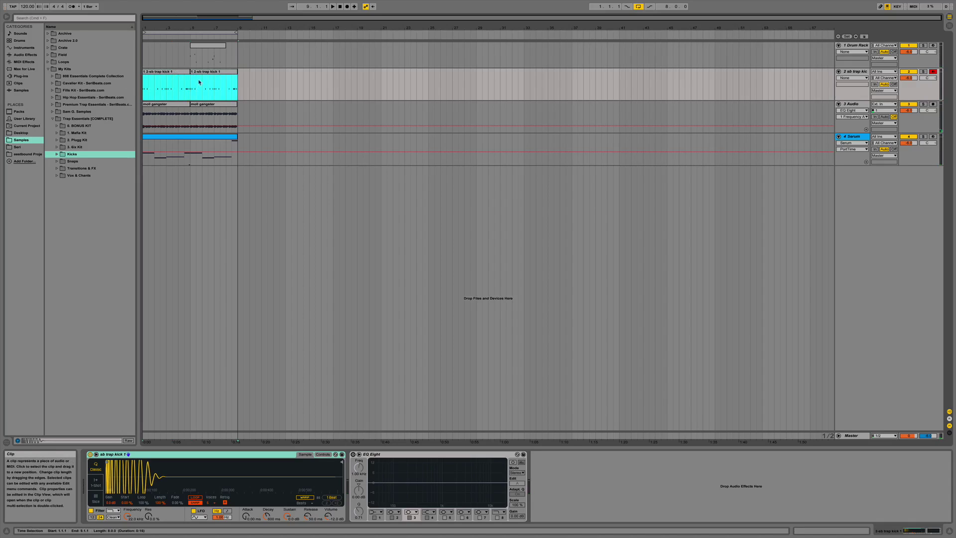
Duplicate the first eight bars of the kick, guitar and Serum tracks to bar 9 and move the loop to bars 9 through 16.
{"action": "key", "text": "plus"}
{"action": "left_click", "coordinate": [278, 138], "text": "shift"}
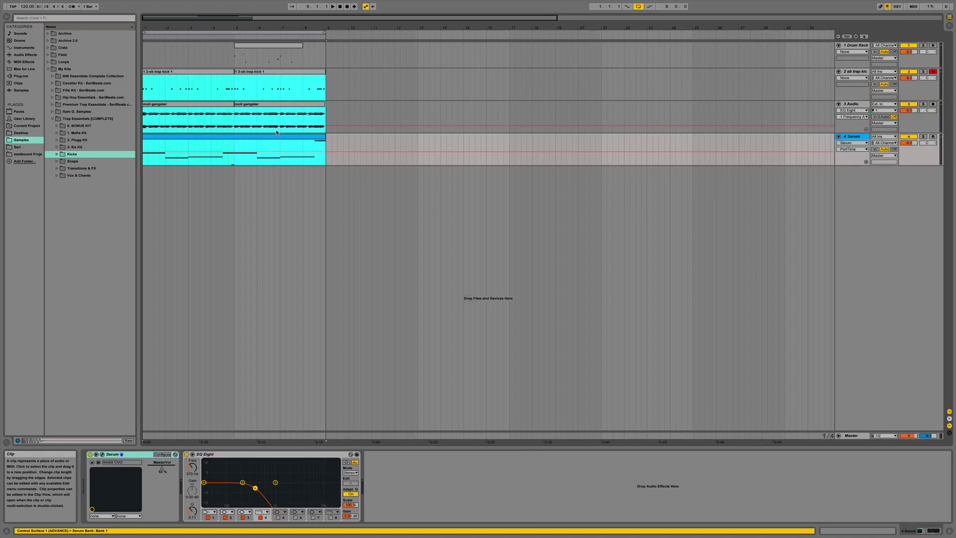
{"action": "key", "text": "super+d"}
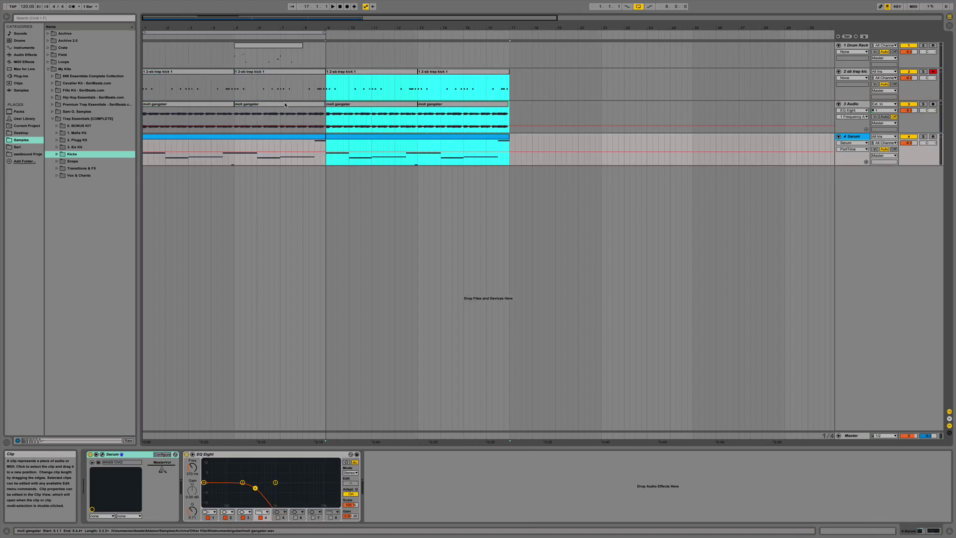
{"action": "left_click_drag", "start_coordinate": [293, 33], "coordinate": [478, 34]}
Copy the three-bar drum clip from bar 5 to bar 9 and play it in the loop.
{"action": "left_click", "coordinate": [444, 54]}
{"action": "left_click", "coordinate": [264, 46]}
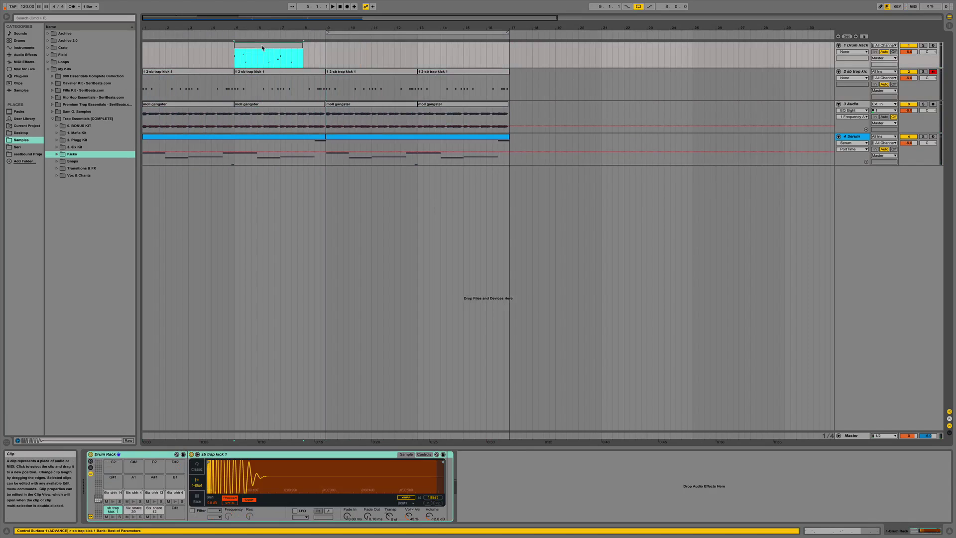
{"action": "left_click", "coordinate": [328, 54]}
{"action": "key", "text": "super+v"}
{"action": "key", "text": "space"}
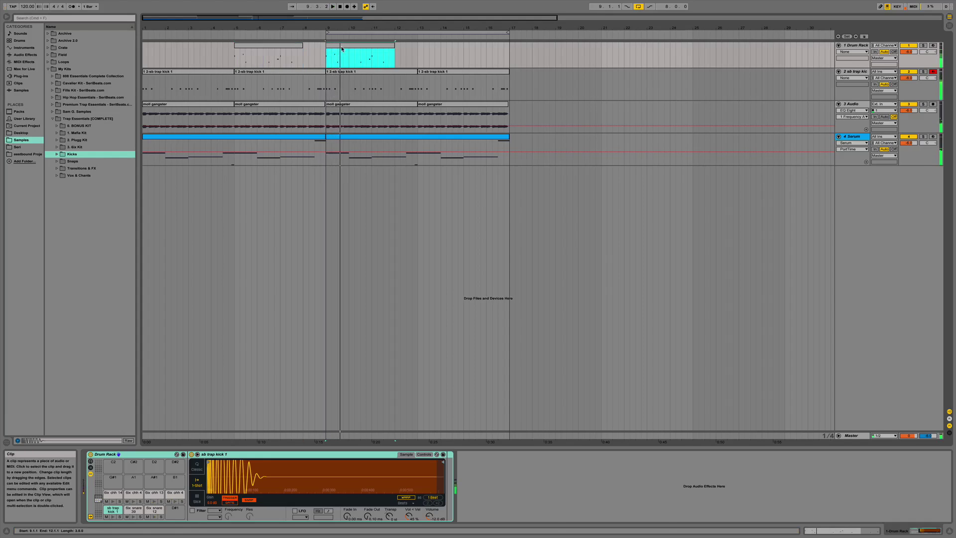
In the bar 9 drum clip, deactivate the two F#1 hi-hat notes and add snare 12 hits at 1.4.3 and 3.4.3.
{"action": "double_click", "coordinate": [342, 49]}
{"action": "left_click", "coordinate": [194, 150]}
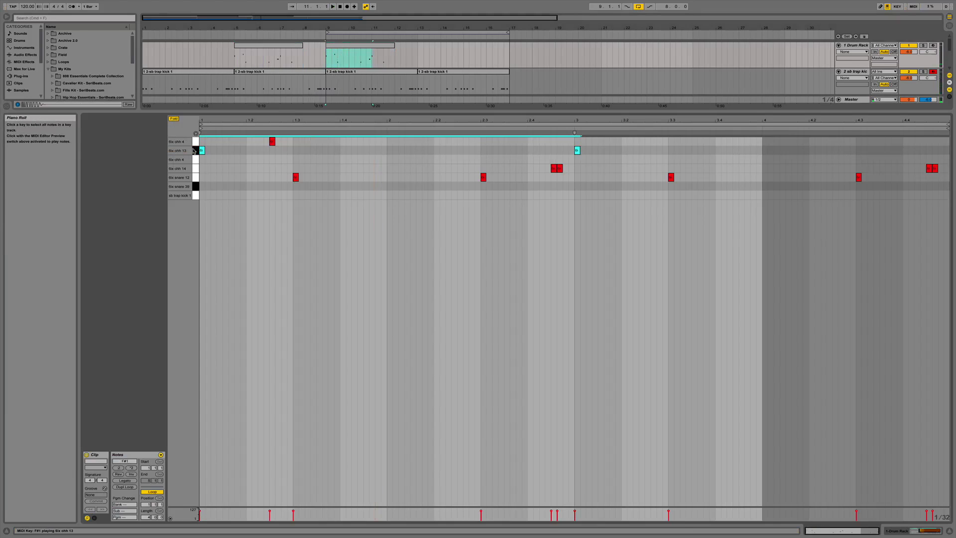
{"action": "double_click", "coordinate": [367, 179]}
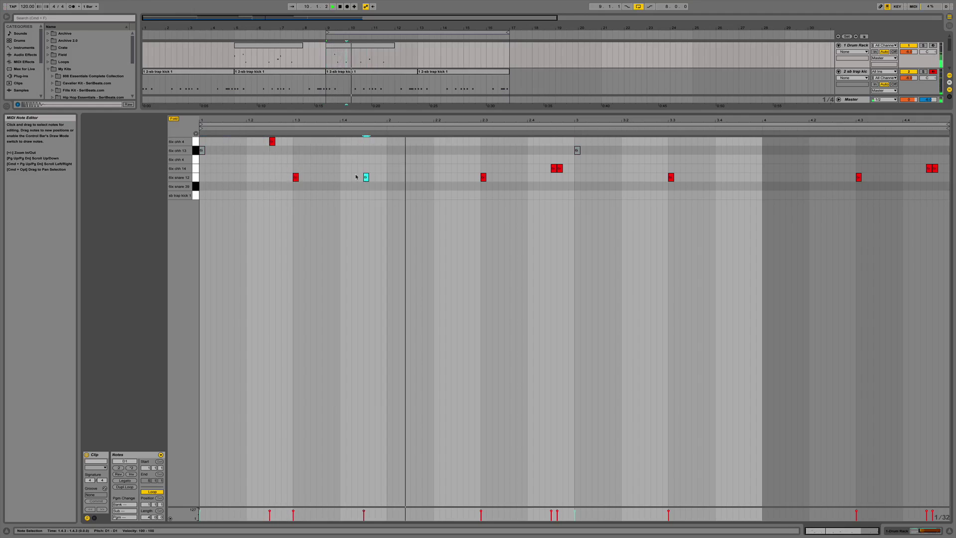
{"action": "double_click", "coordinate": [741, 178]}
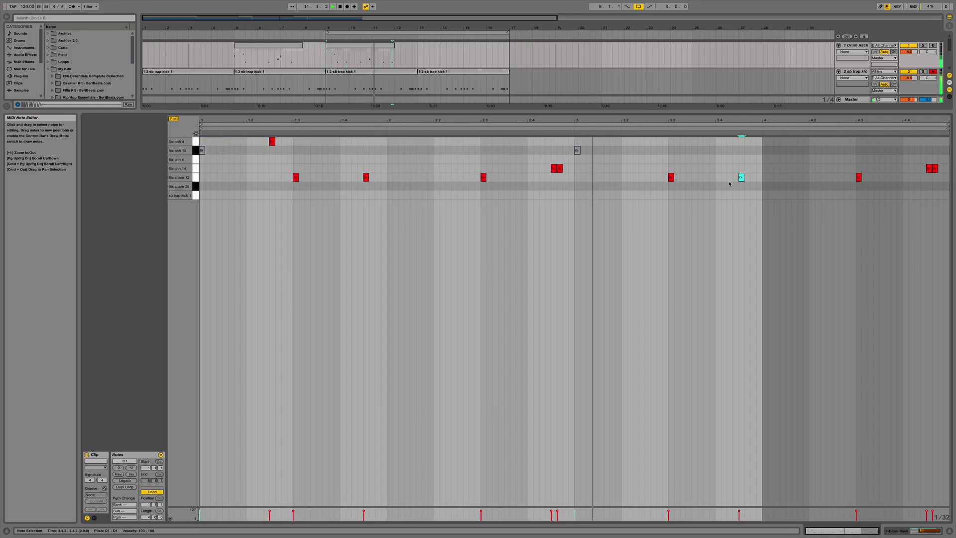
Extend the bar 9 drum clip to four bars and duplicate it to bar 13.
{"action": "left_click", "coordinate": [394, 50]}
{"action": "left_click_drag", "start_coordinate": [394, 46], "coordinate": [418, 46]}
{"action": "key", "text": "super+d"}
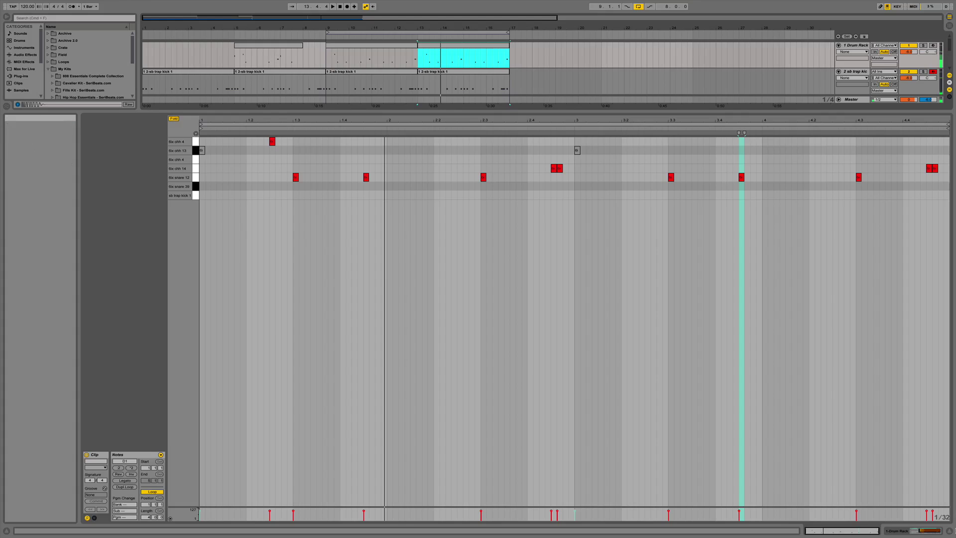
Hide the clip detail view and delete the Serum bass clip at bar 9.
{"action": "left_click", "coordinate": [950, 531]}
{"action": "left_click", "coordinate": [428, 135]}
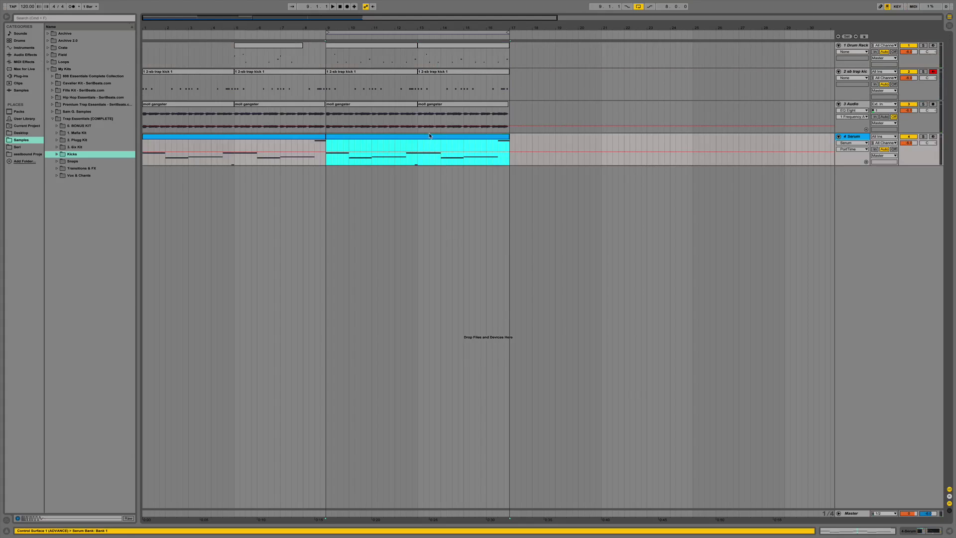
{"action": "key", "text": "Delete"}
Insert a new MIDI track named 808 directly above the Serum track.
{"action": "left_click", "coordinate": [266, 137]}
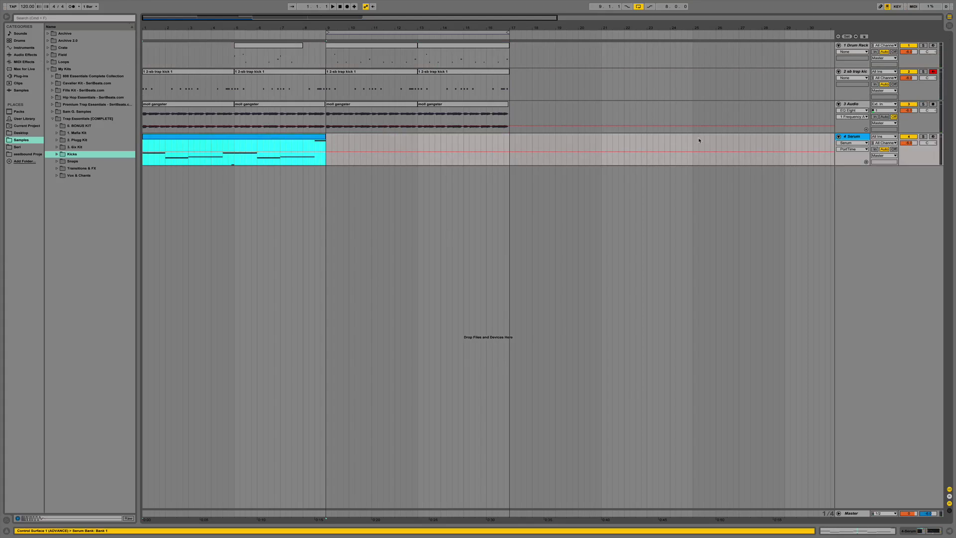
{"action": "left_click", "coordinate": [853, 138]}
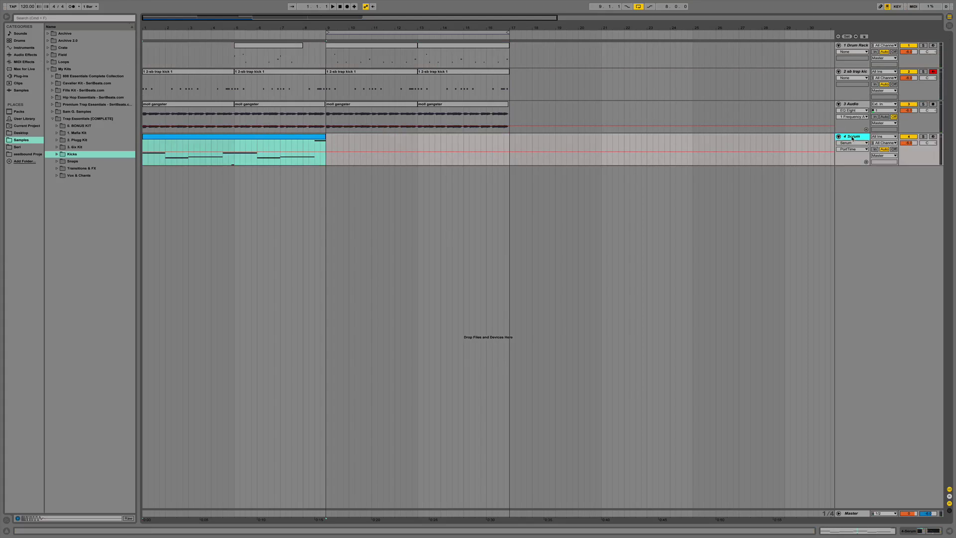
{"action": "key", "text": "super+shift+t"}
{"action": "left_click_drag", "start_coordinate": [850, 172], "coordinate": [851, 140]}
{"action": "type", "text": "08"}
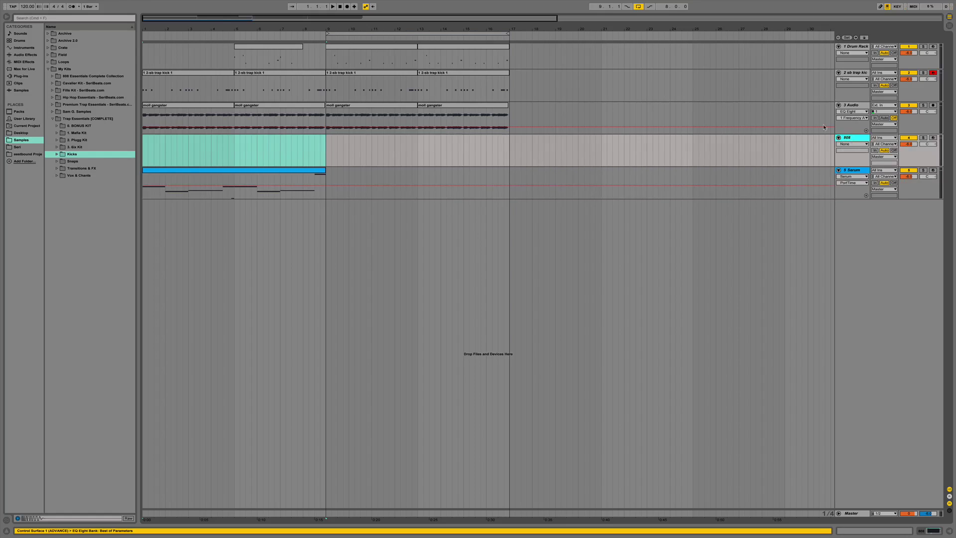
Try changing the transposition of the two guitar clips in bars 9 through 16 during playback.
{"action": "left_click", "coordinate": [381, 116]}
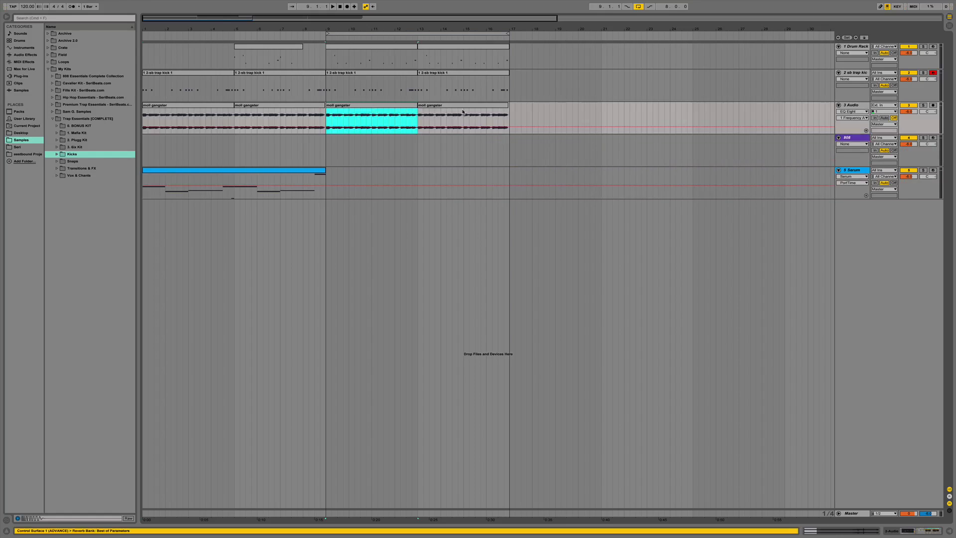
{"action": "left_click", "coordinate": [505, 120], "text": "shift"}
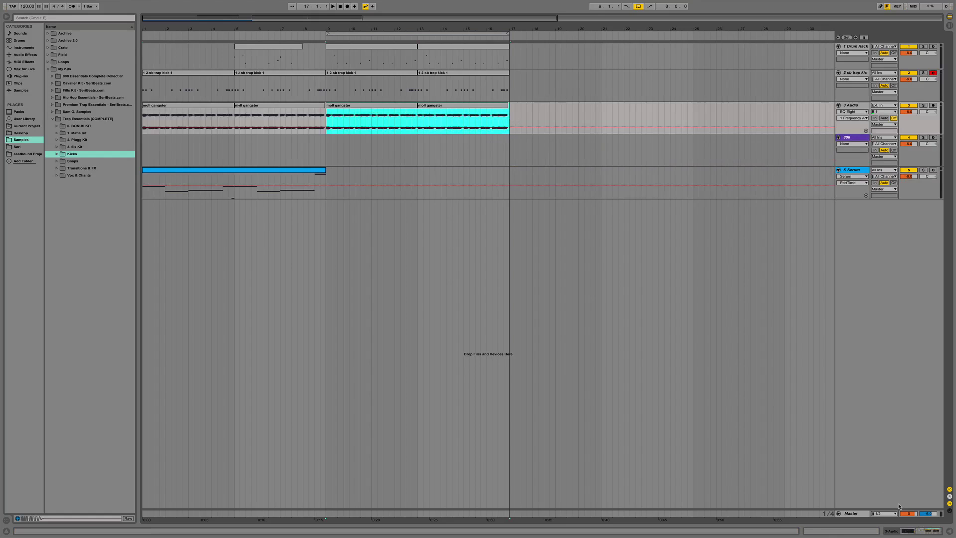
{"action": "key", "text": "super+alt+l"}
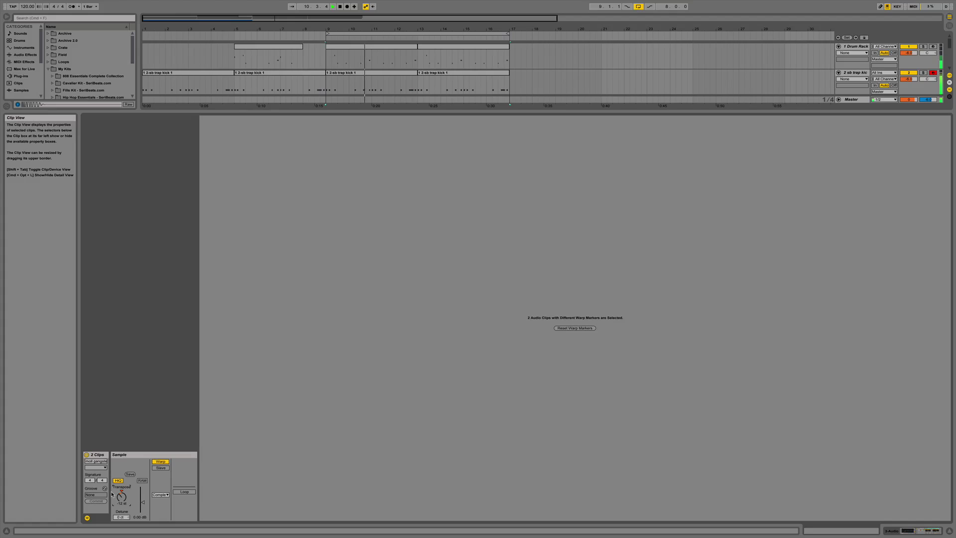
{"action": "key", "text": "super+z"}
{"action": "key", "text": "space"}
{"action": "left_click", "coordinate": [953, 531]}
Select the two guitar clips in bars 1 through 8 and show the guitar track's device chain.
{"action": "left_click", "coordinate": [212, 127]}
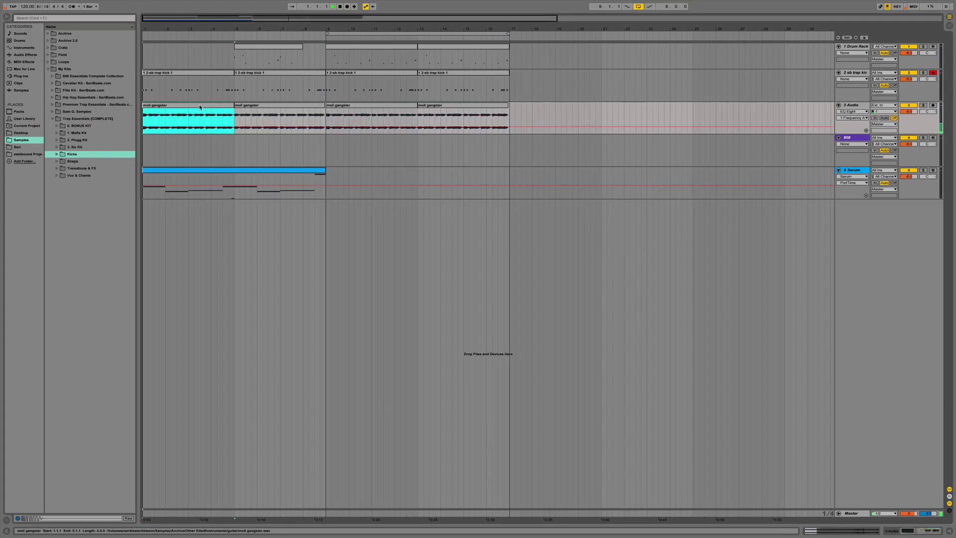
{"action": "left_click", "coordinate": [266, 115], "text": "shift"}
{"action": "left_click", "coordinate": [928, 531]}
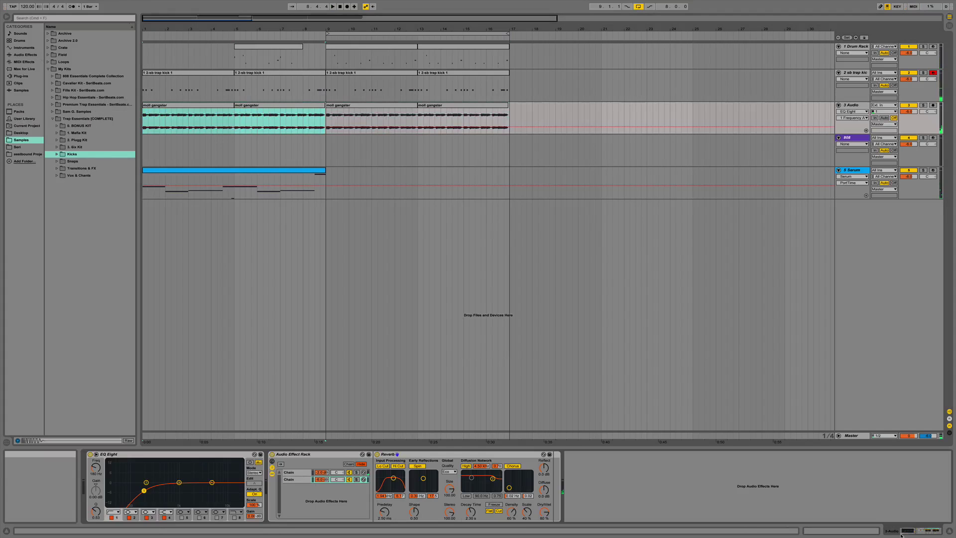
Browse the 808 Essentials Vol.2 (WAV) folder, load Gritty.wav onto the 808 track and collapse the folder.
{"action": "left_click_drag", "start_coordinate": [93, 445], "coordinate": [92, 110]}
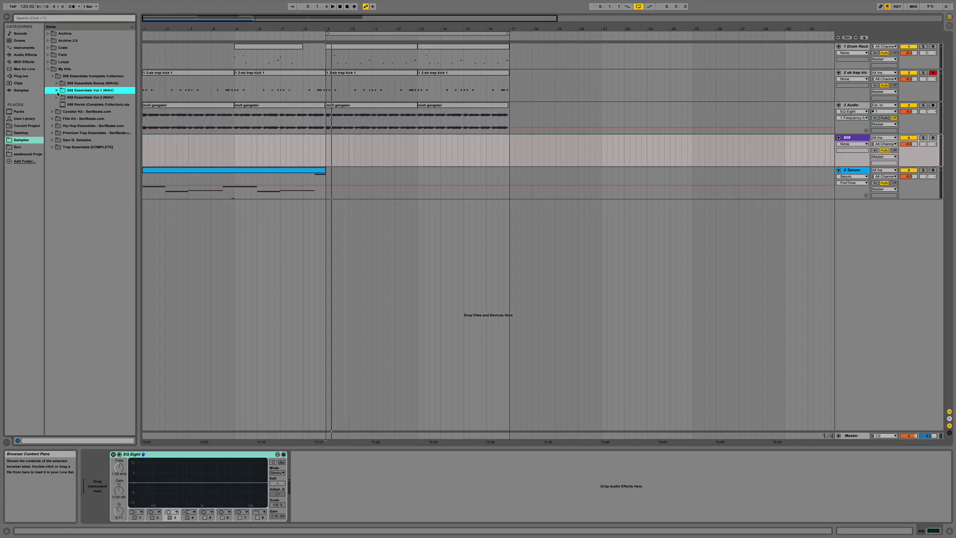
{"action": "left_click", "coordinate": [58, 98]}
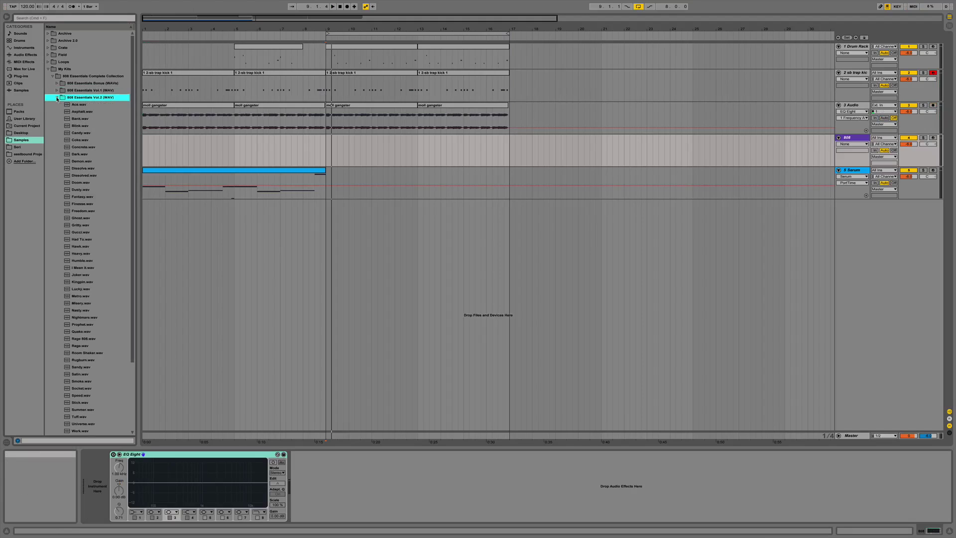
{"action": "left_click", "coordinate": [94, 114]}
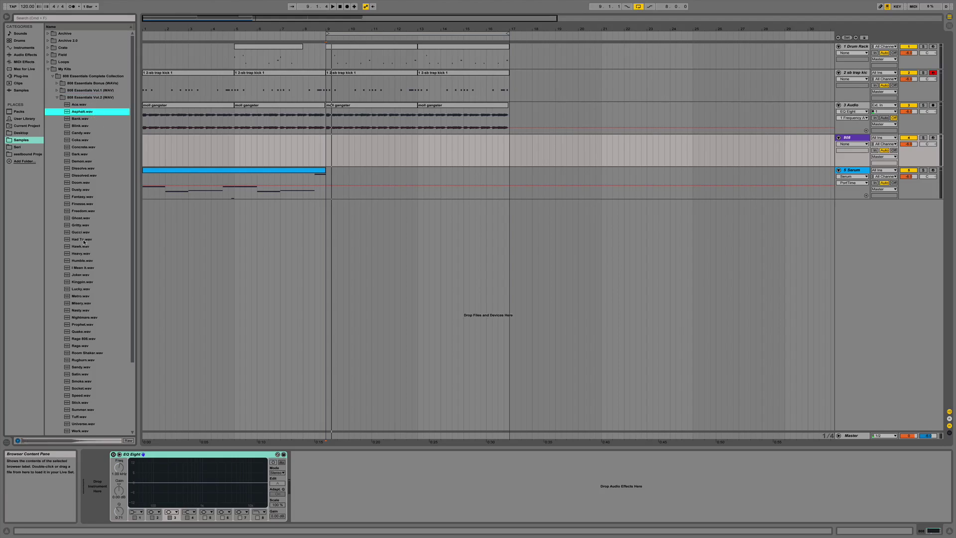
{"action": "scroll", "coordinate": [84, 242], "scroll_direction": "down", "scroll_amount": 4}
{"action": "scroll", "coordinate": [103, 247], "scroll_direction": "down", "scroll_amount": 1}
{"action": "left_click", "coordinate": [80, 175]}
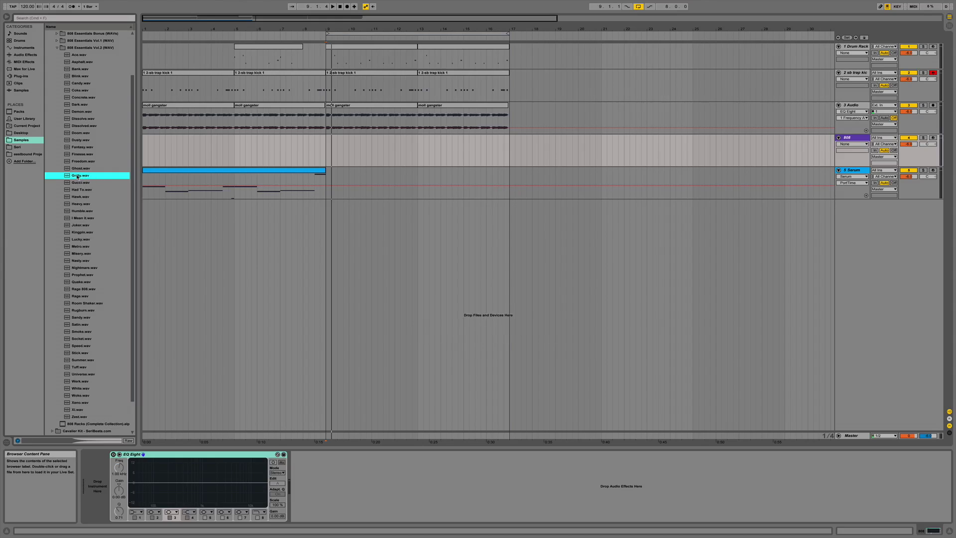
{"action": "double_click", "coordinate": [75, 177]}
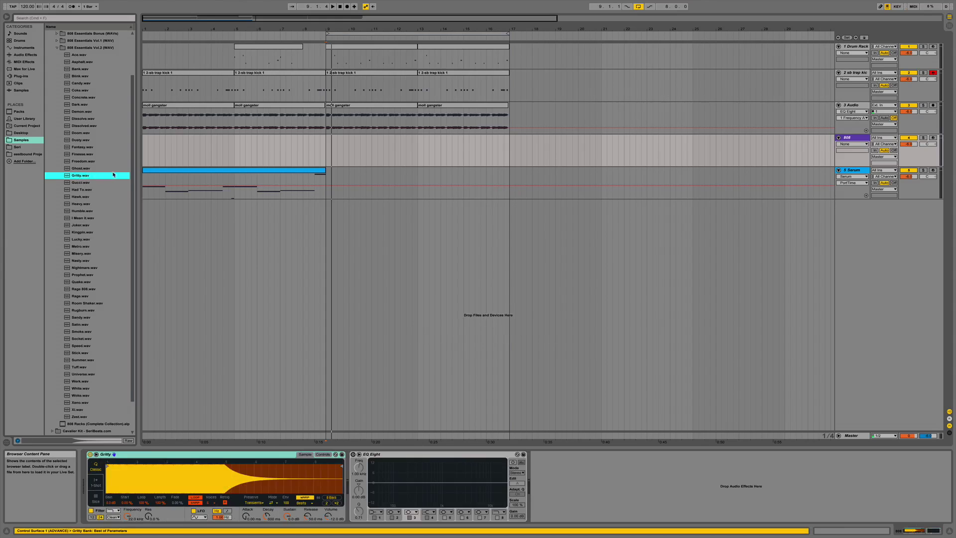
{"action": "scroll", "coordinate": [113, 170], "scroll_direction": "up", "scroll_amount": 3}
{"action": "left_click", "coordinate": [58, 84]}
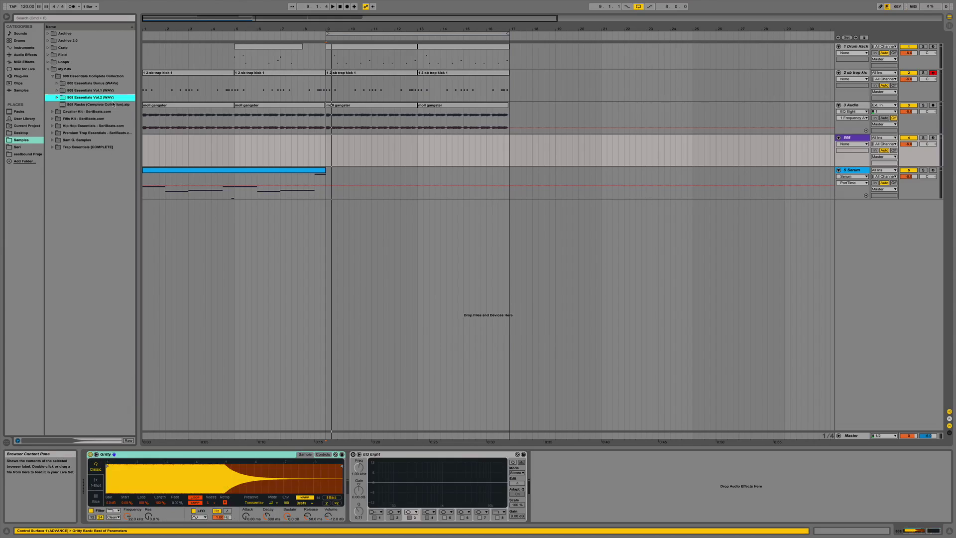
Select bars 9 through 16 on the 808 track and arm the track for recording.
{"action": "left_click", "coordinate": [327, 152]}
{"action": "left_click_drag", "start_coordinate": [326, 150], "coordinate": [497, 162]}
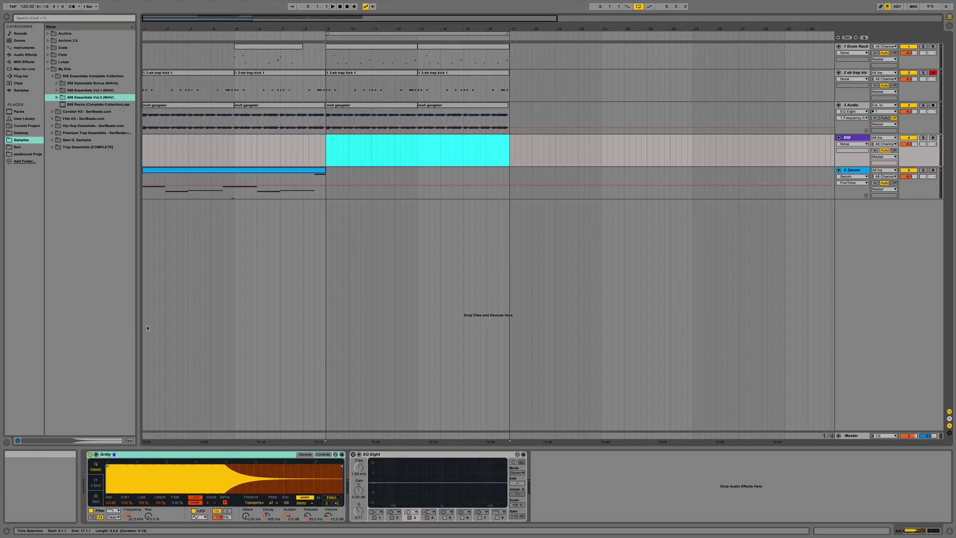
{"action": "left_click", "coordinate": [934, 138]}
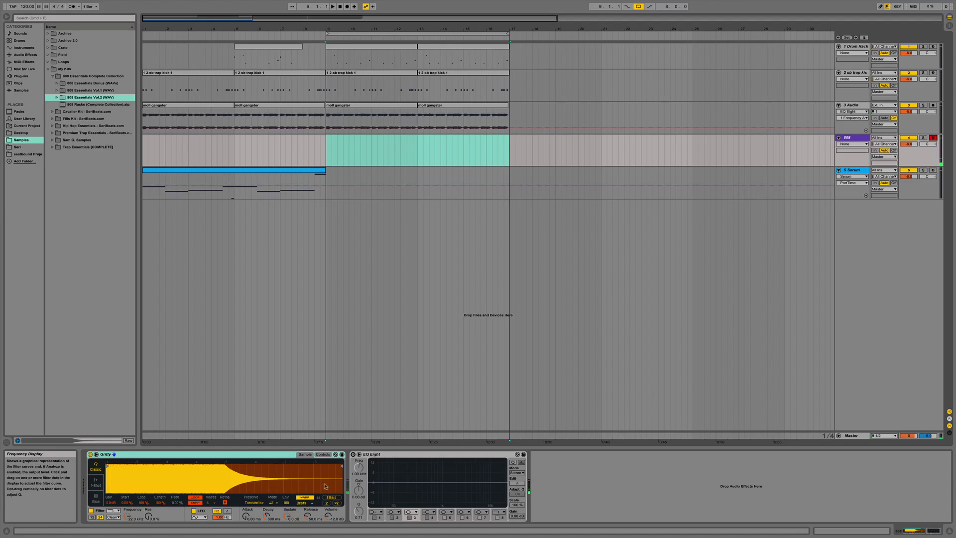
Change the Gritty instrument's voice count and set its glide mode to Glide with a time of 250 ms.
{"action": "left_click", "coordinate": [209, 503]}
{"action": "left_click", "coordinate": [216, 437]}
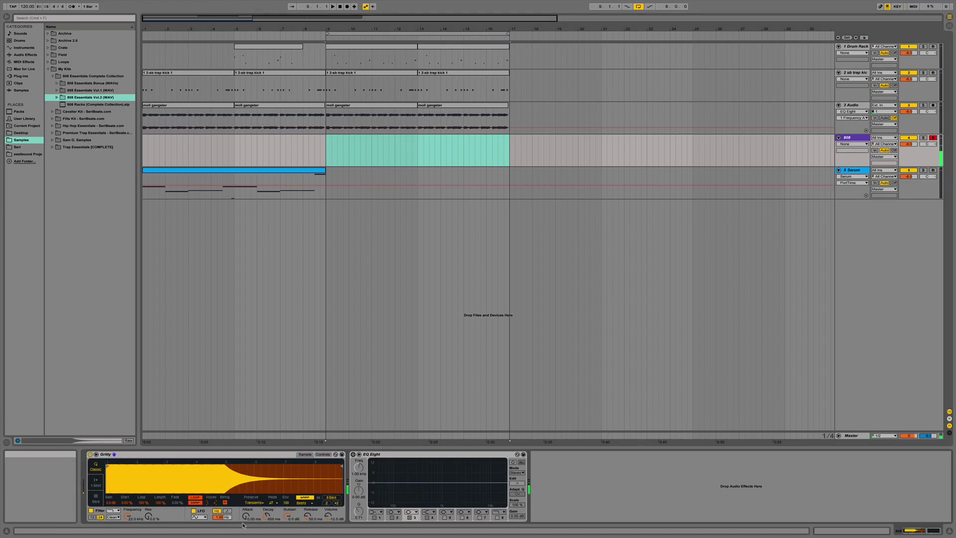
{"action": "left_click", "coordinate": [323, 455]}
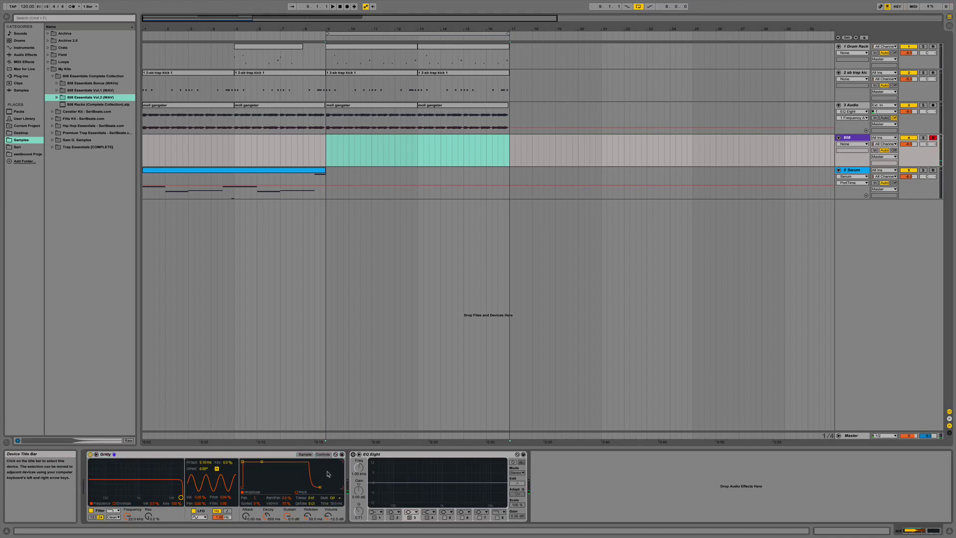
{"action": "left_click", "coordinate": [333, 497]}
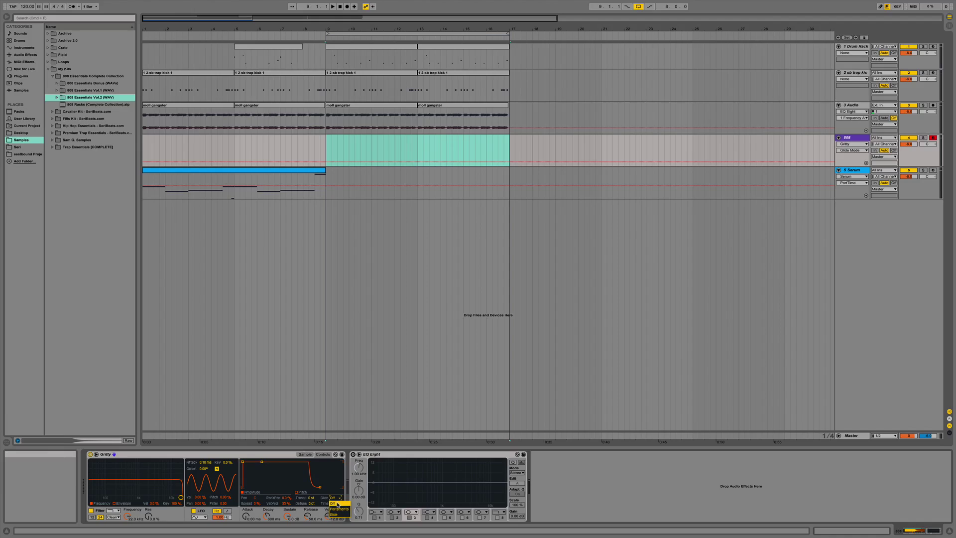
{"action": "left_click", "coordinate": [338, 515]}
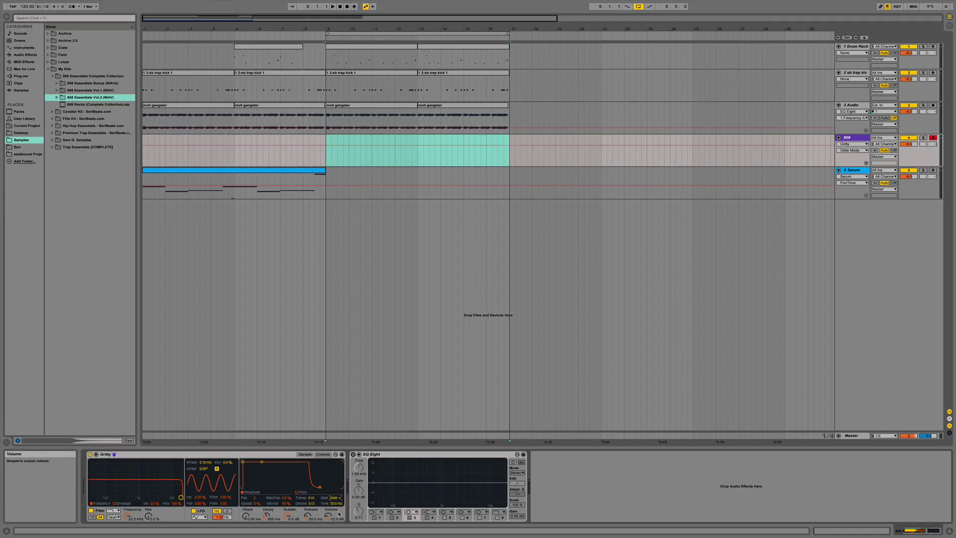
{"action": "left_click", "coordinate": [335, 503]}
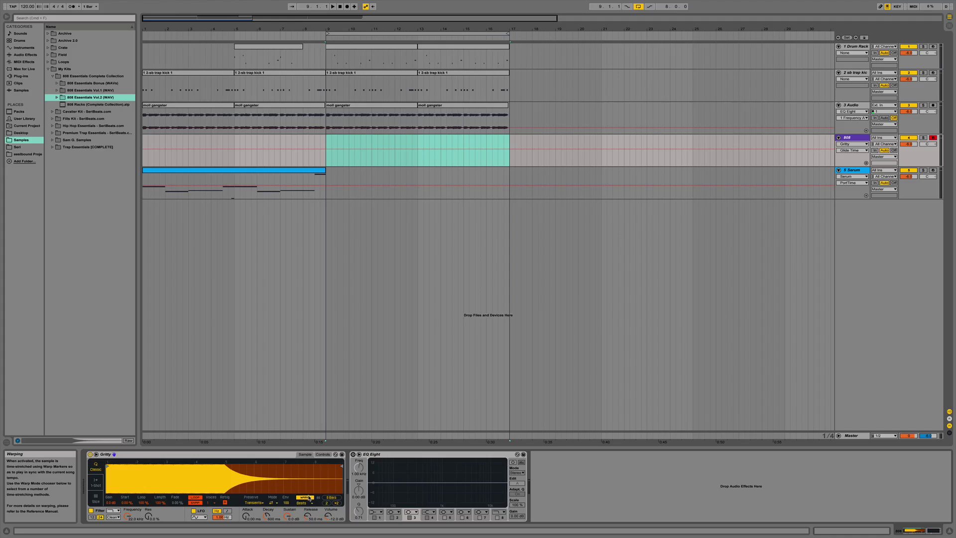
Turn off warping for the Gritty sample and return to the instrument's controls.
{"action": "left_click", "coordinate": [303, 497]}
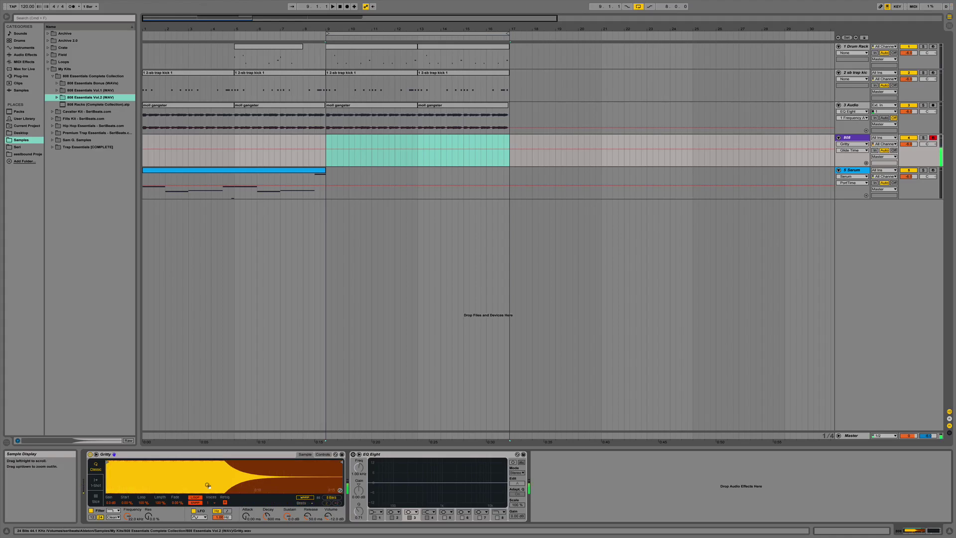
{"action": "left_click", "coordinate": [315, 454]}
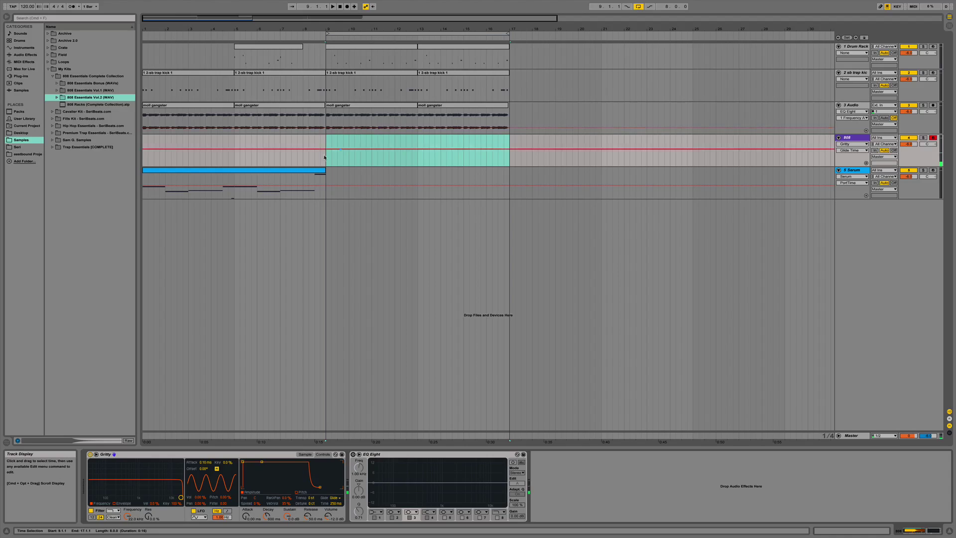
Copy the Serum clip from bar 1 onto the 808 track at bar 9 and play it back briefly.
{"action": "left_click_drag", "start_coordinate": [326, 150], "coordinate": [511, 152]}
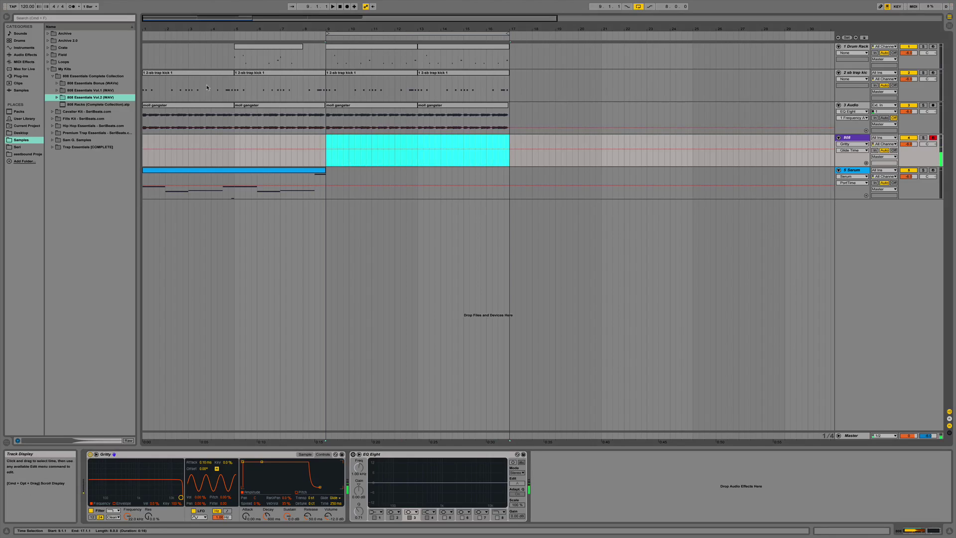
{"action": "left_click", "coordinate": [308, 171]}
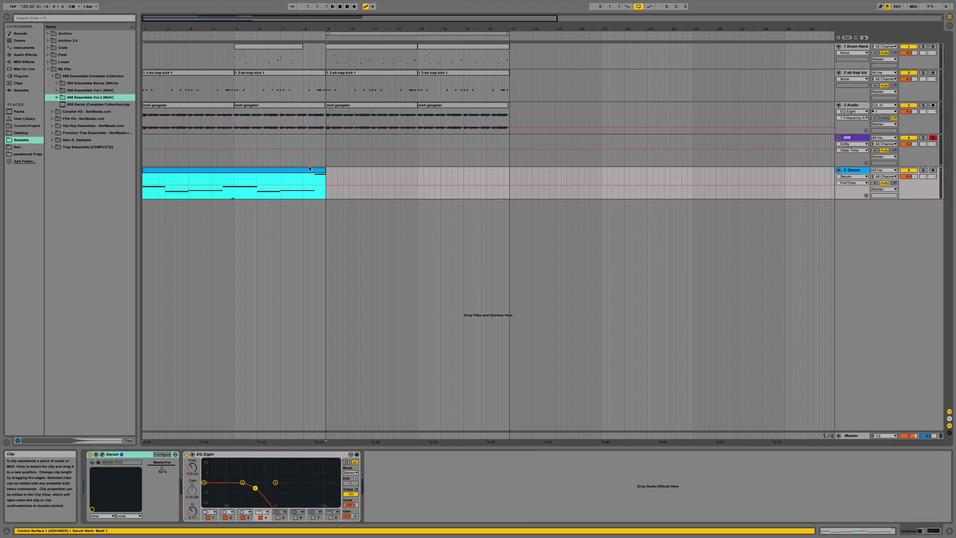
{"action": "key", "text": "super+c"}
{"action": "left_click", "coordinate": [328, 160]}
{"action": "key", "text": "super+v"}
{"action": "key", "text": "space"}
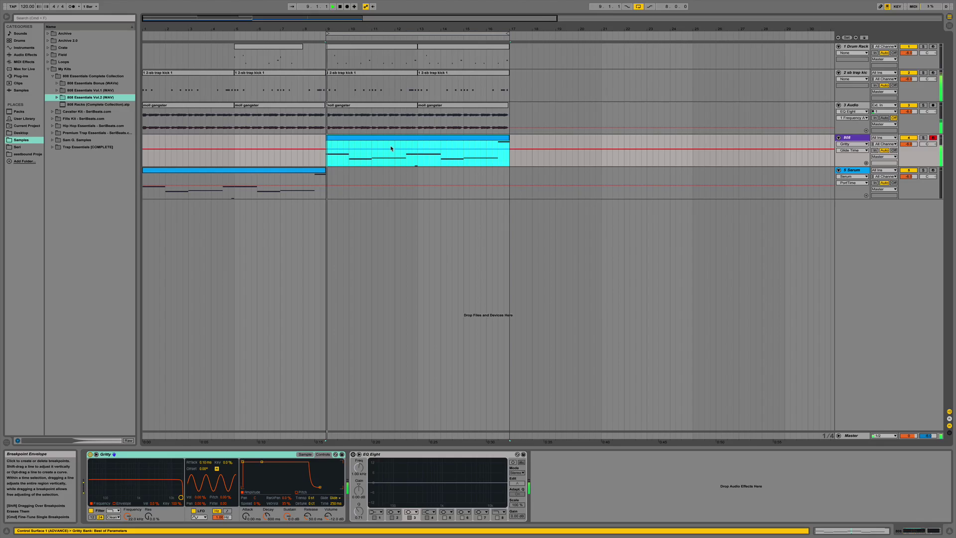
{"action": "key", "text": "space"}
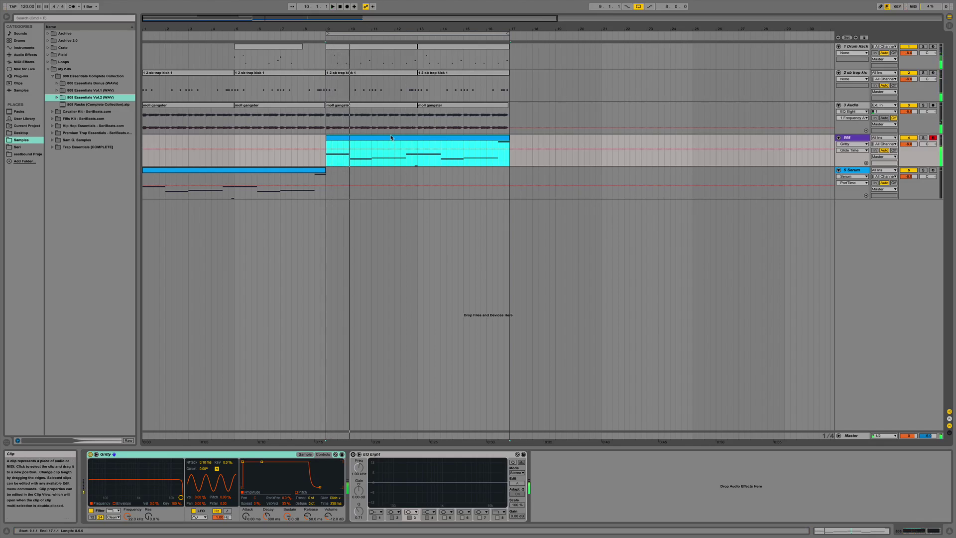
Open the pasted 808 clip in the note editor and try raising all its notes one octave during playback.
{"action": "double_click", "coordinate": [391, 137]}
{"action": "key", "text": "super+a"}
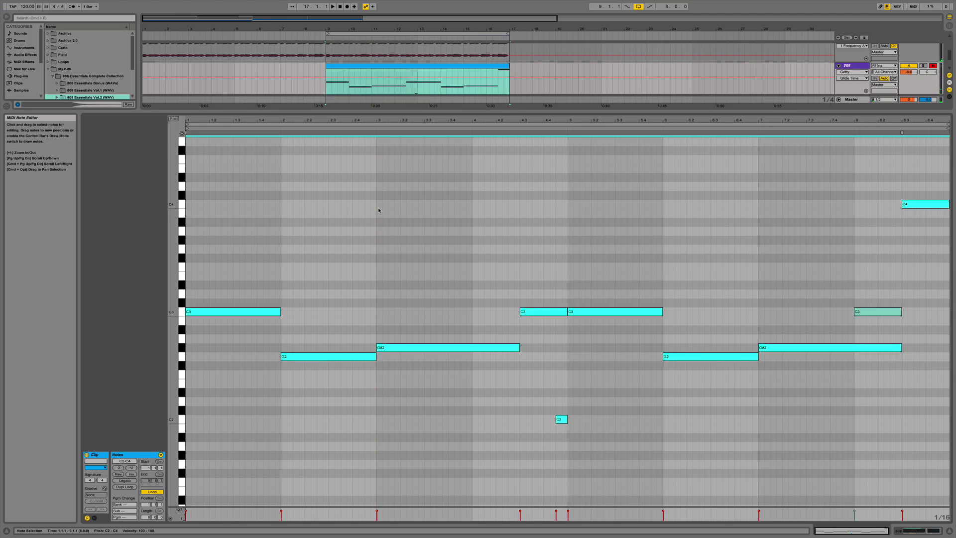
{"action": "scroll", "coordinate": [379, 210], "scroll_direction": "up", "scroll_amount": 3}
{"action": "key", "text": "space"}
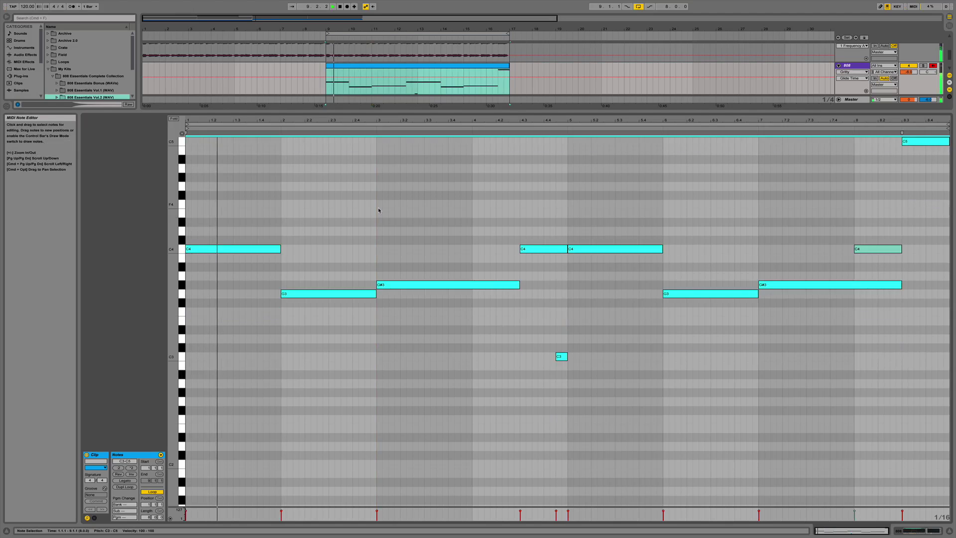
Lower the 808 notes back one octave and deactivate every note except the first C3.
{"action": "left_click_drag", "start_coordinate": [330, 271], "coordinate": [900, 454]}
{"action": "left_click_drag", "start_coordinate": [408, 228], "coordinate": [898, 524]}
{"action": "left_click_drag", "start_coordinate": [321, 220], "coordinate": [953, 471]}
{"action": "left_click", "coordinate": [597, 390]}
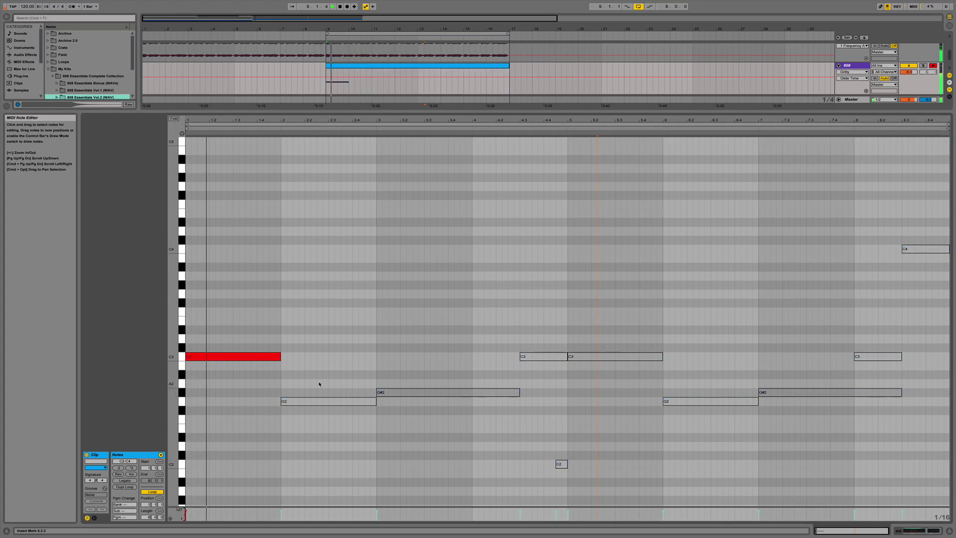
Shorten the first C3 note to half a bar, audition it and hide the clip detail view.
{"action": "key", "text": "space"}
{"action": "left_click_drag", "start_coordinate": [280, 358], "coordinate": [232, 361]}
{"action": "key", "text": "space"}
{"action": "key", "text": "space"}
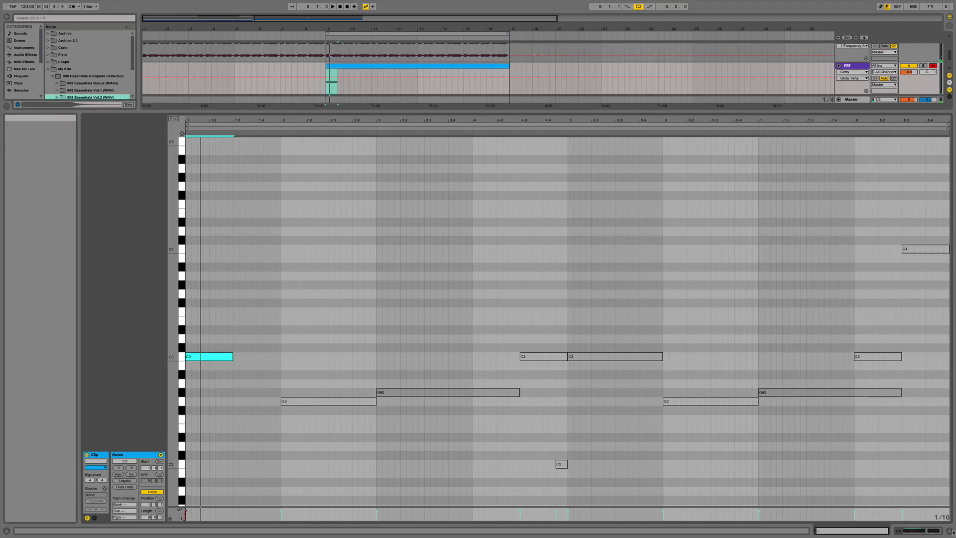
{"action": "left_click", "coordinate": [952, 532]}
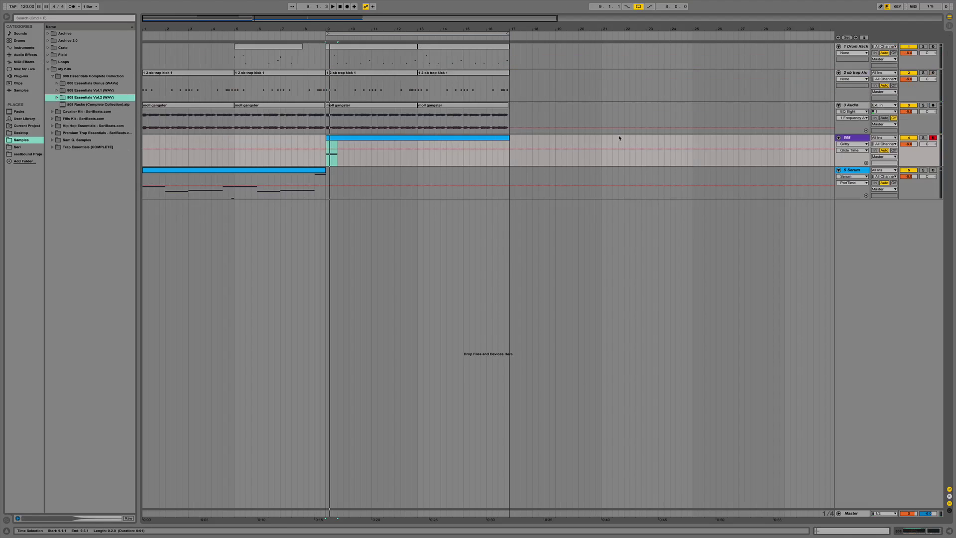
Show the guitar track's devices, collapse the Audio Effect Rack and select the EQ Eight.
{"action": "double_click", "coordinate": [854, 106]}
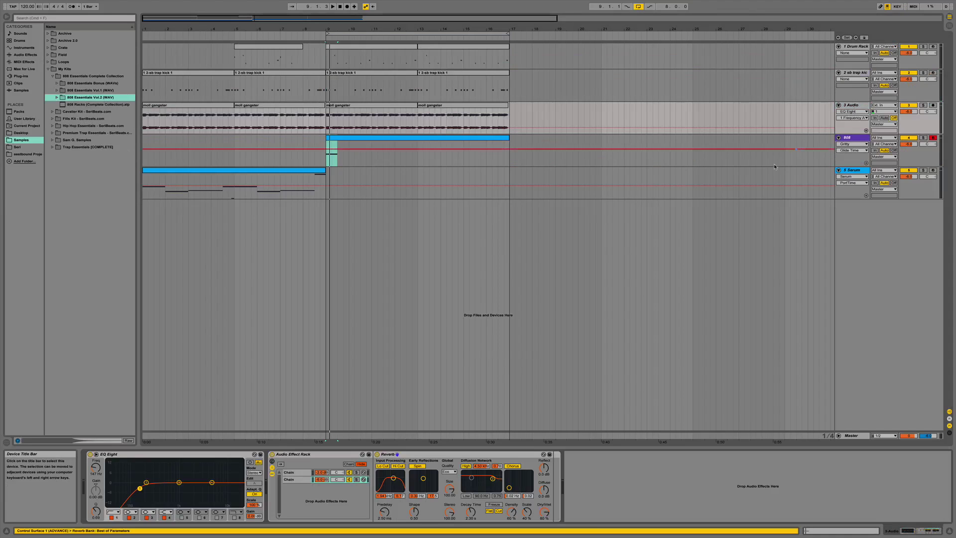
{"action": "double_click", "coordinate": [321, 456]}
{"action": "left_click", "coordinate": [168, 454]}
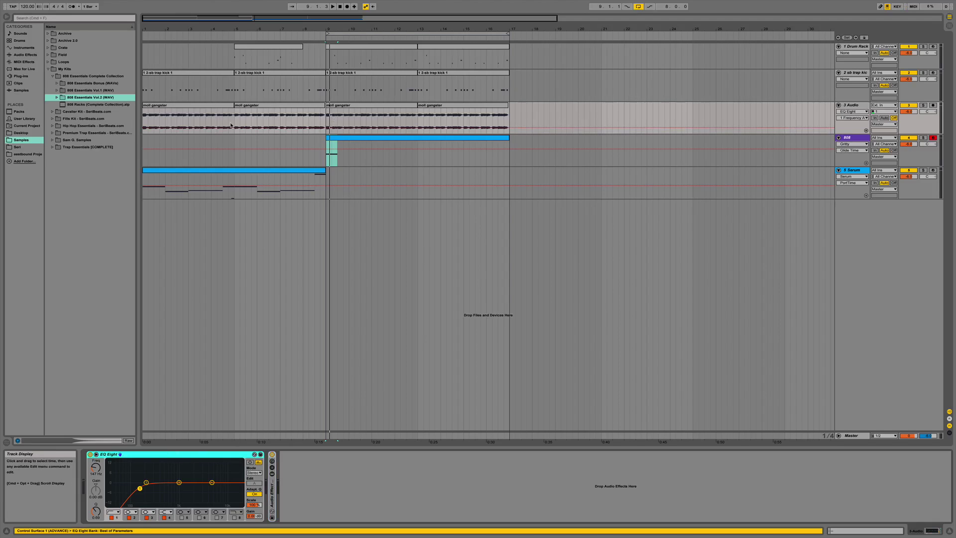
Select the guitar clip at bar 9 and add an Auto Pan effect to the guitar track.
{"action": "left_click", "coordinate": [327, 127]}
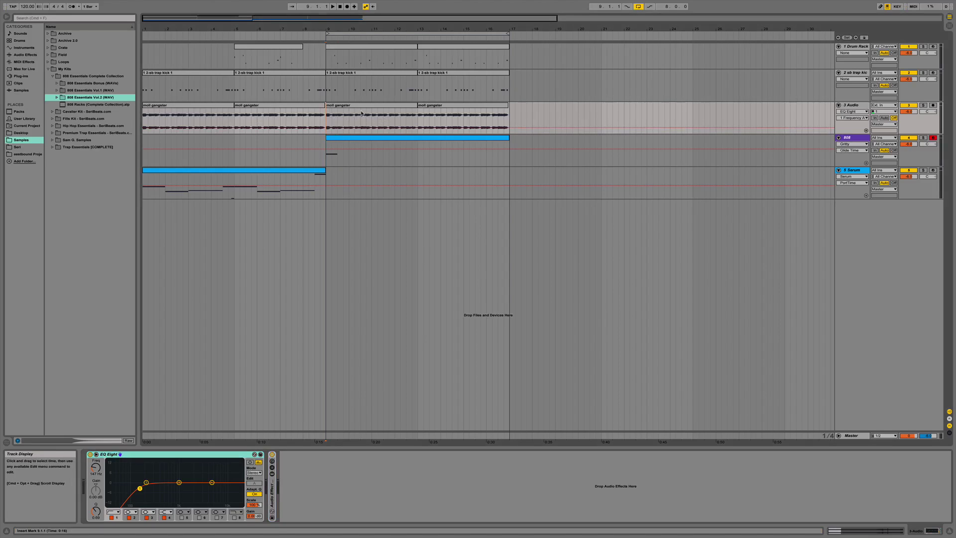
{"action": "left_click", "coordinate": [406, 112], "text": "shift"}
{"action": "mouse_move", "coordinate": [349, 29]}
{"action": "left_mouse_down"}
{"action": "mouse_move", "coordinate": [349, 102]}
{"action": "mouse_move", "coordinate": [353, 31]}
{"action": "left_mouse_up"}
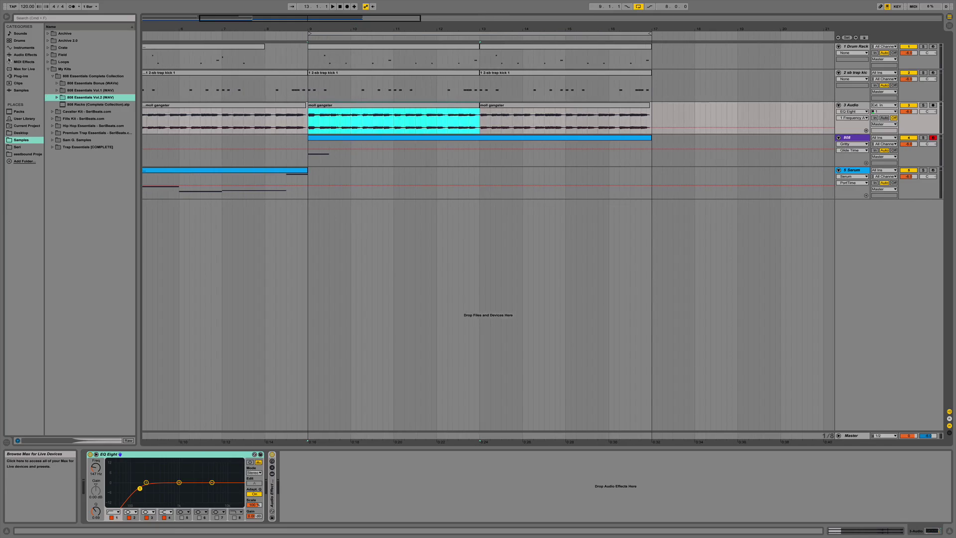
{"action": "left_click", "coordinate": [32, 55]}
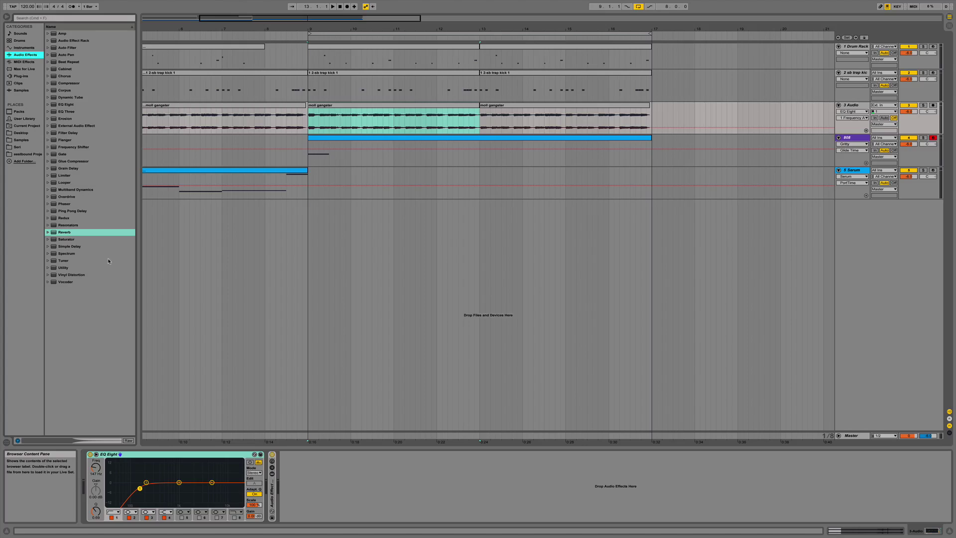
{"action": "double_click", "coordinate": [71, 55]}
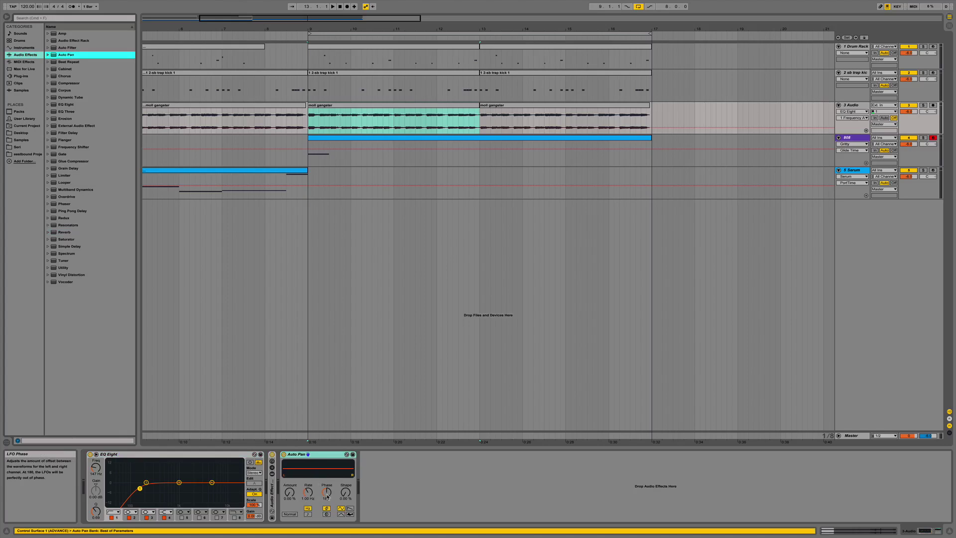
Set the Auto Pan's phase to 0° and amount to 100%, and sync its rate to the tempo.
{"action": "left_click_drag", "start_coordinate": [328, 497], "coordinate": [328, 528]}
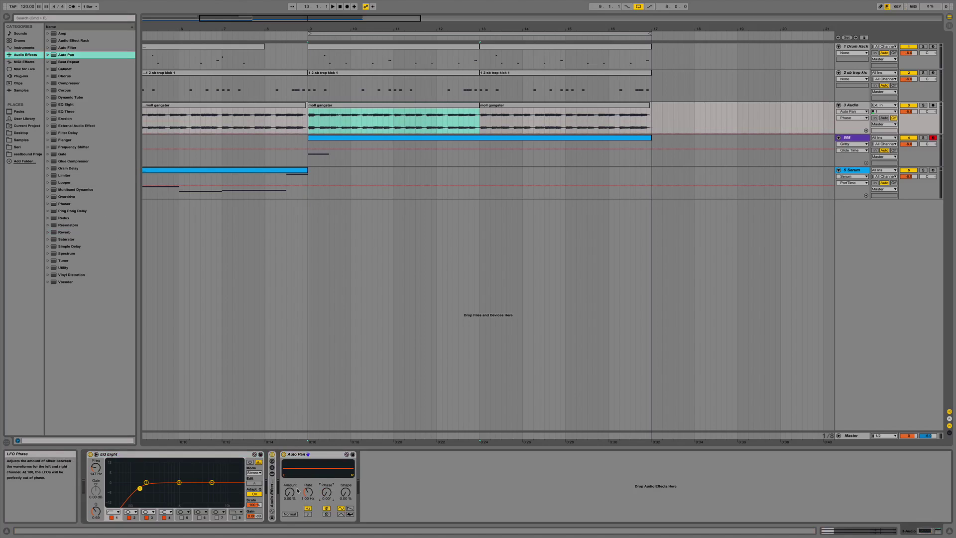
{"action": "left_click_drag", "start_coordinate": [326, 493], "coordinate": [327, 451]}
{"action": "left_click_drag", "start_coordinate": [289, 493], "coordinate": [290, 418]}
{"action": "left_click_drag", "start_coordinate": [326, 493], "coordinate": [327, 534]}
{"action": "left_click_drag", "start_coordinate": [327, 493], "coordinate": [319, 530]}
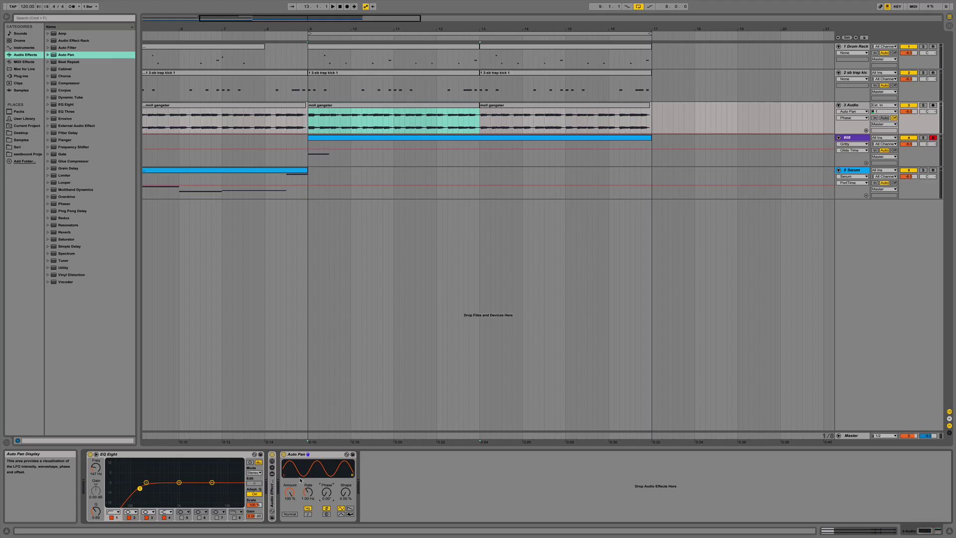
{"action": "left_click", "coordinate": [308, 515]}
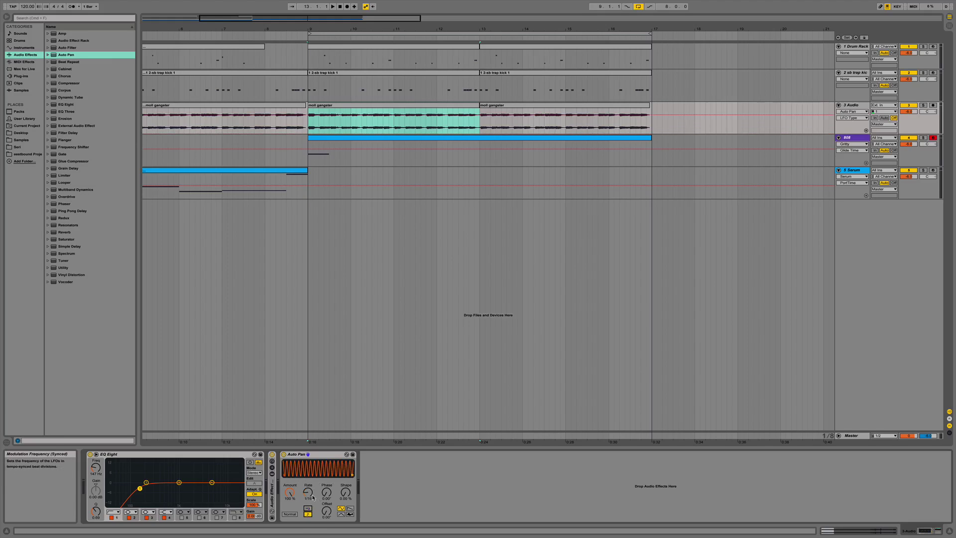
Set the Auto Pan to a 1/8 rate with the sawtooth waveform and play the section from the guitar clip at bar 9.
{"action": "left_click", "coordinate": [350, 509]}
{"action": "left_click_drag", "start_coordinate": [307, 492], "coordinate": [308, 498]}
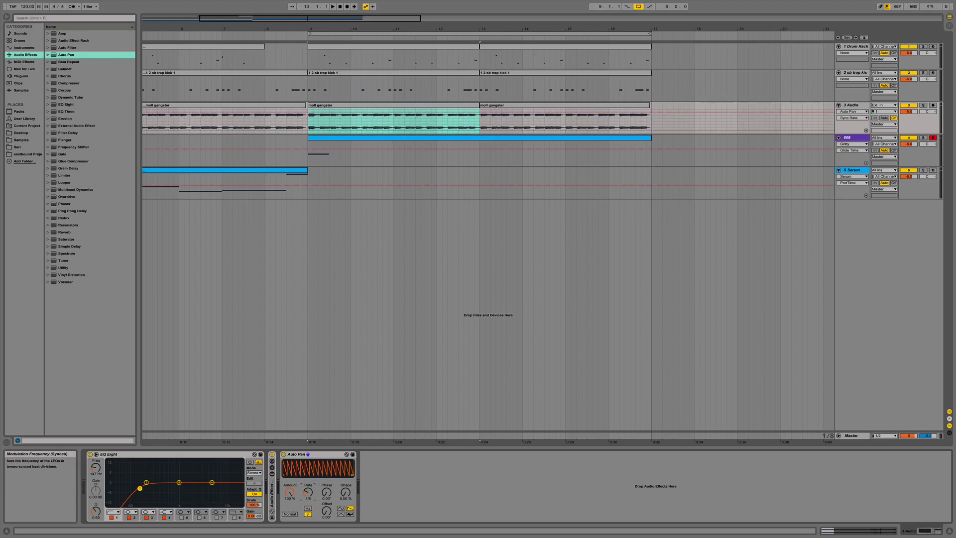
{"action": "left_click", "coordinate": [349, 513]}
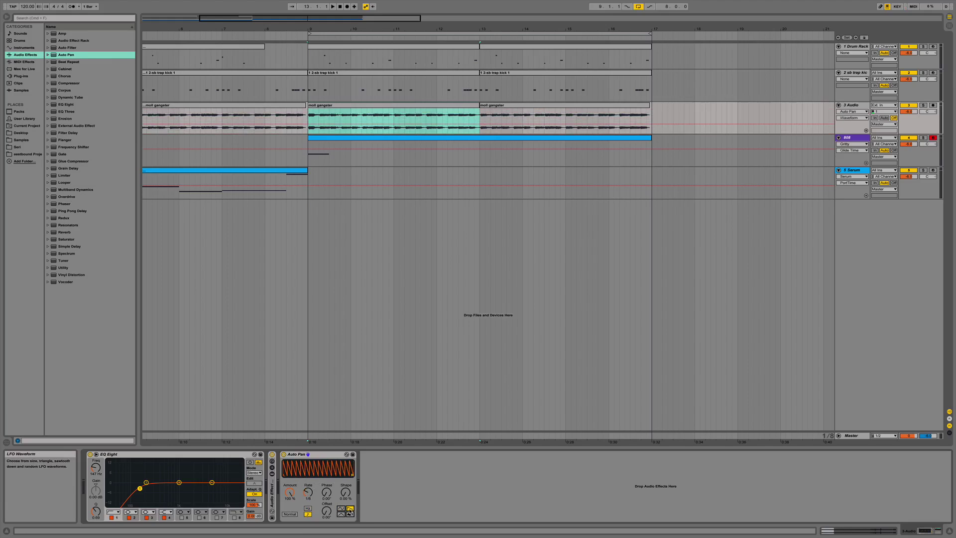
{"action": "left_click", "coordinate": [342, 509]}
{"action": "left_click", "coordinate": [342, 514]}
{"action": "left_click", "coordinate": [349, 509]}
{"action": "left_click", "coordinate": [363, 106]}
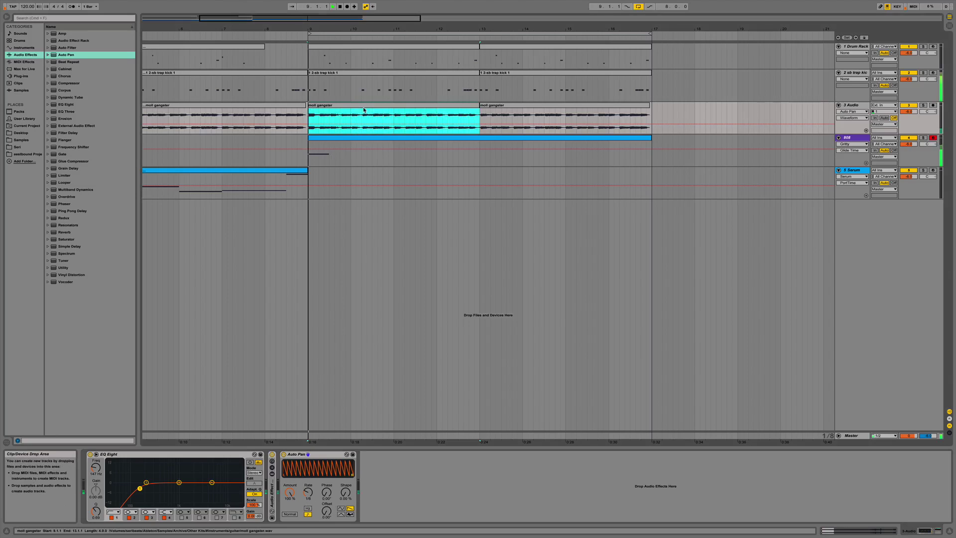
{"action": "key", "text": "space"}
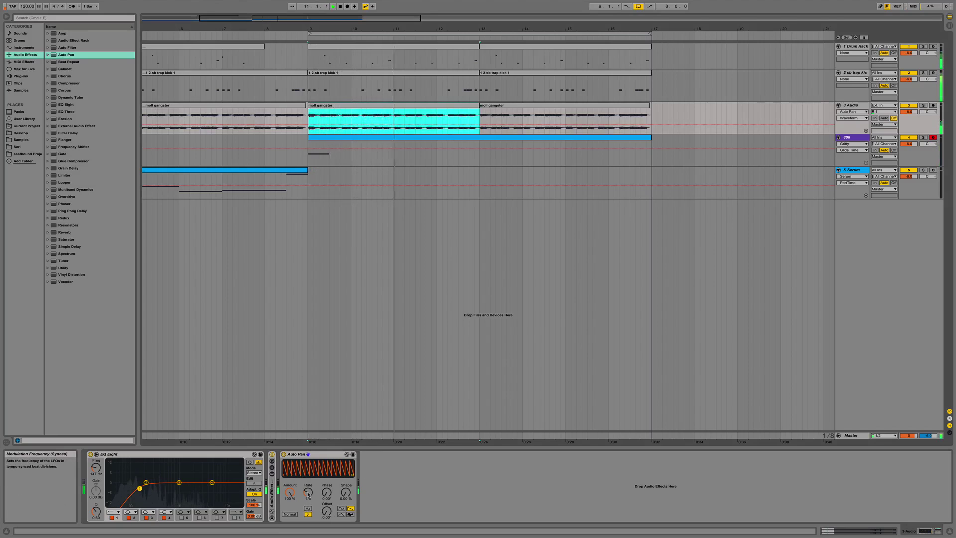
Set the Auto Pan rate to 1/4, invert its waveform and audition the guitar.
{"action": "left_click", "coordinate": [308, 493]}
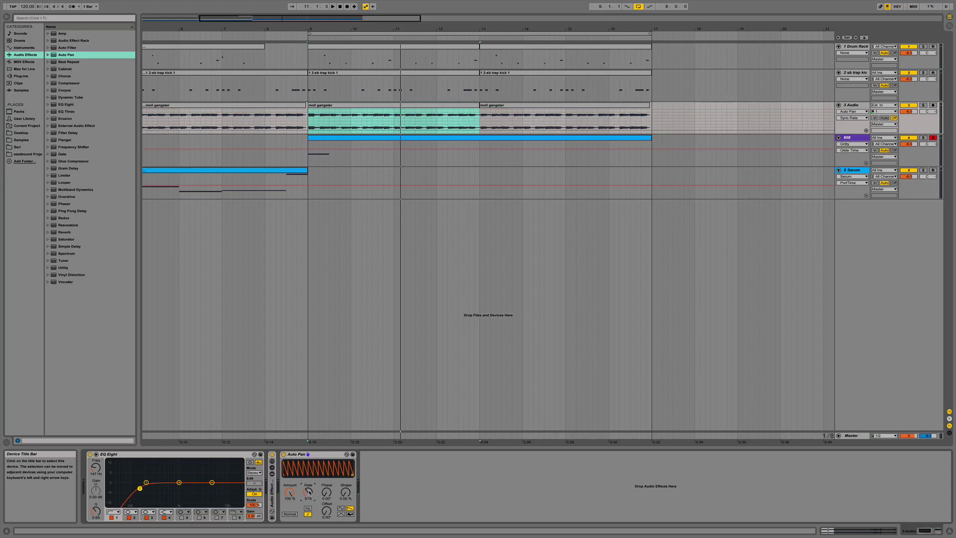
{"action": "left_click_drag", "start_coordinate": [309, 492], "coordinate": [309, 488]}
{"action": "key", "text": "space"}
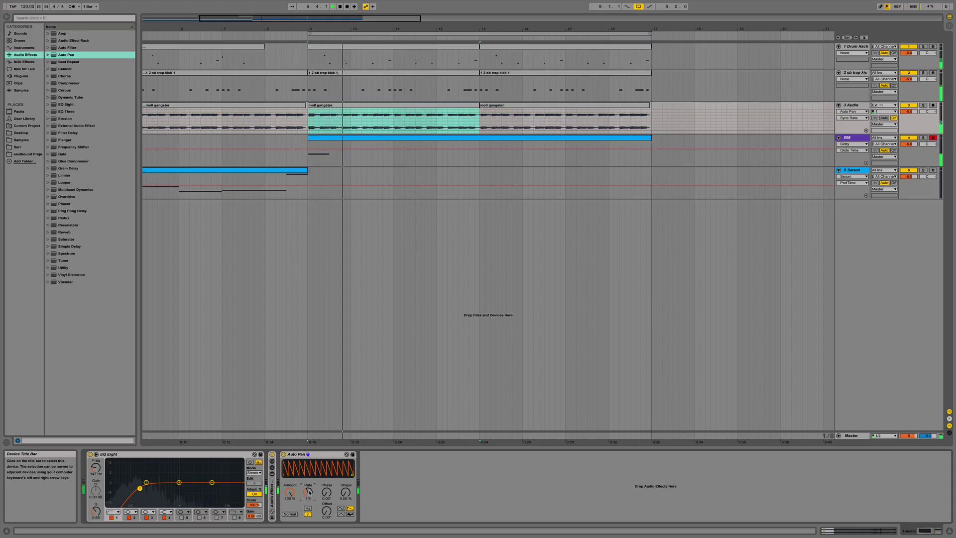
{"action": "left_click", "coordinate": [291, 515]}
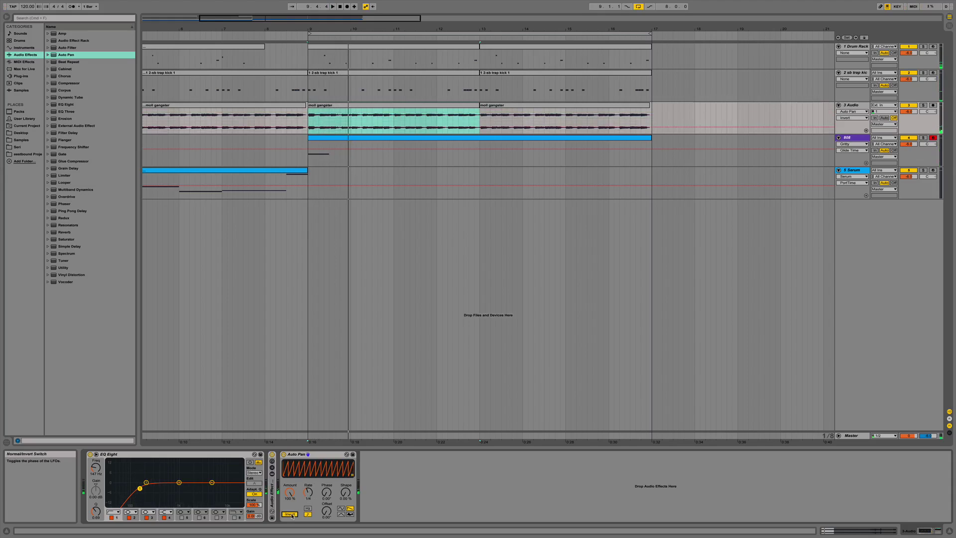
{"action": "key", "text": "space"}
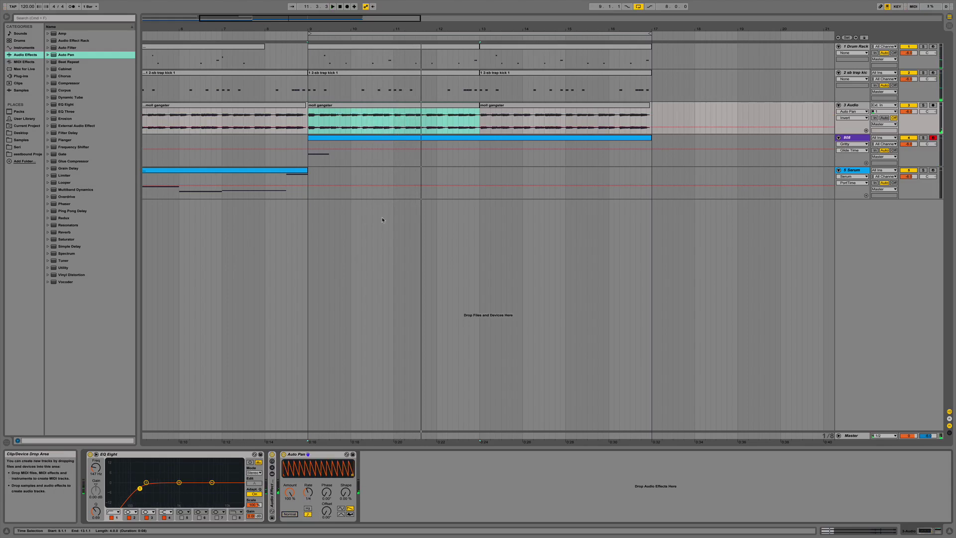
In the 808 clip, shorten the first C3 note to one and a half beats and add a half-beat C3 at 1.4.
{"action": "double_click", "coordinate": [363, 139]}
{"action": "key", "text": "space"}
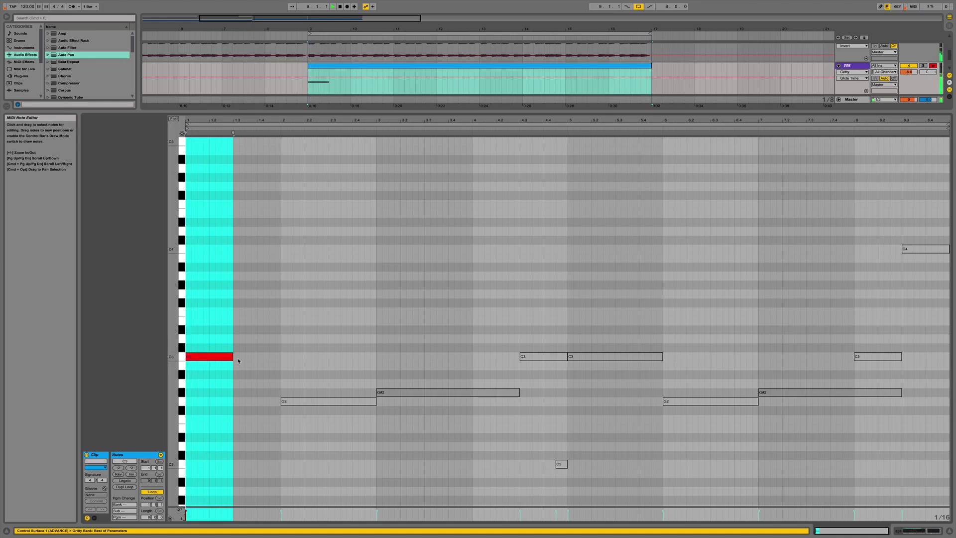
{"action": "left_click_drag", "start_coordinate": [231, 356], "coordinate": [221, 356]}
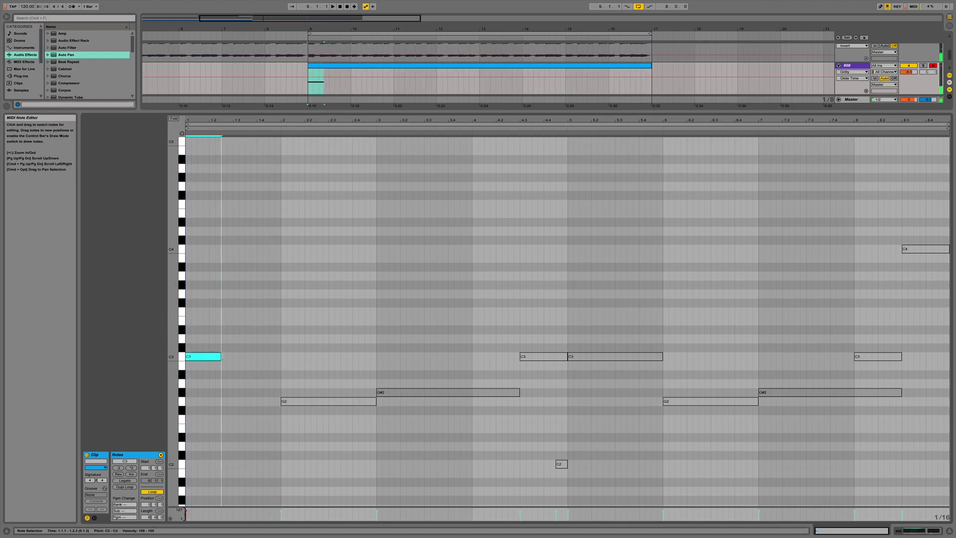
{"action": "double_click", "coordinate": [259, 356]}
{"action": "left_click_drag", "start_coordinate": [263, 357], "coordinate": [269, 357]}
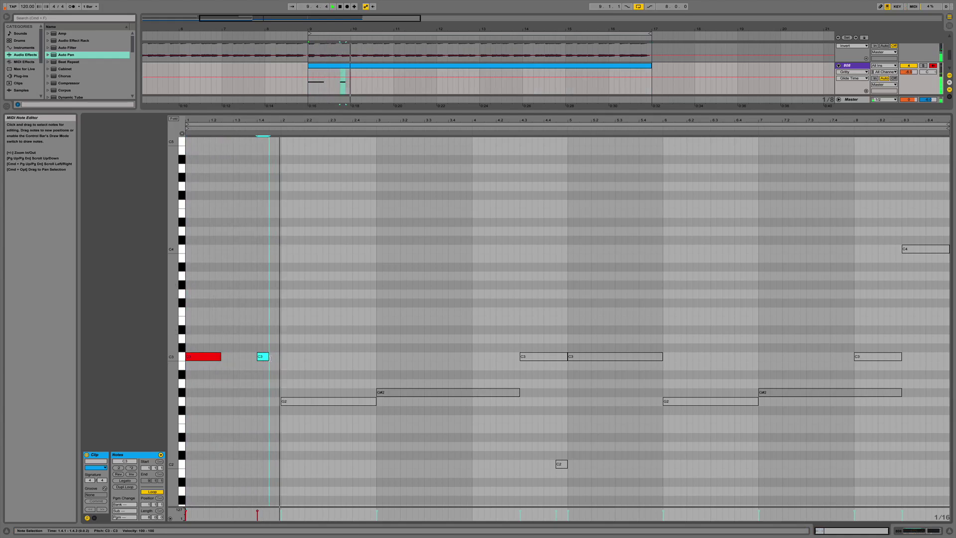
Add a half-beat G2 note at 2.2 in the 808 clip and play it back.
{"action": "left_click", "coordinate": [306, 392]}
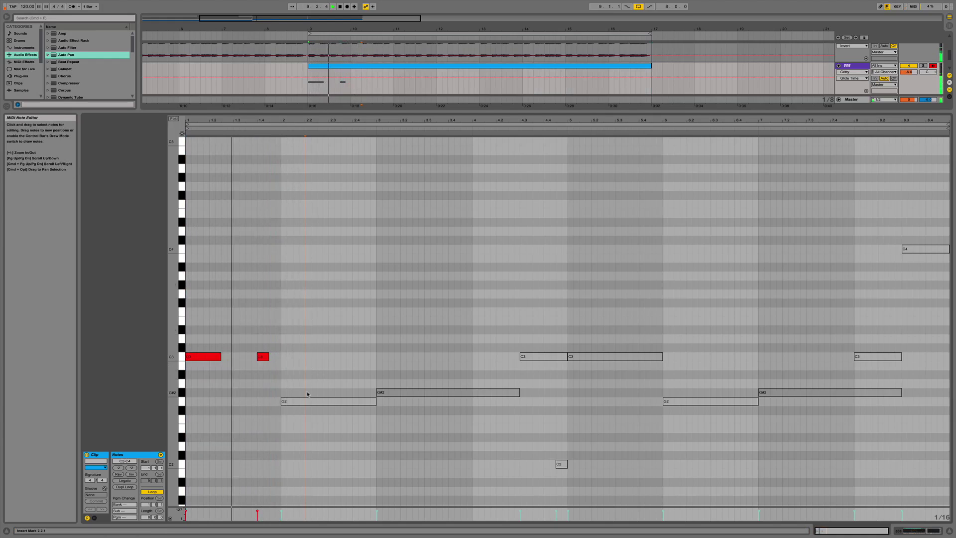
{"action": "double_click", "coordinate": [308, 410]}
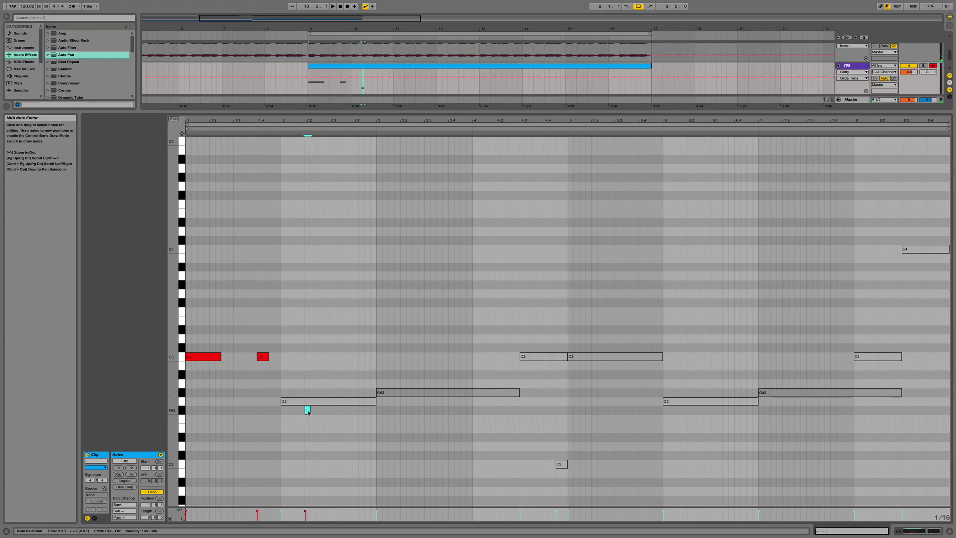
{"action": "left_click_drag", "start_coordinate": [329, 408], "coordinate": [322, 410]}
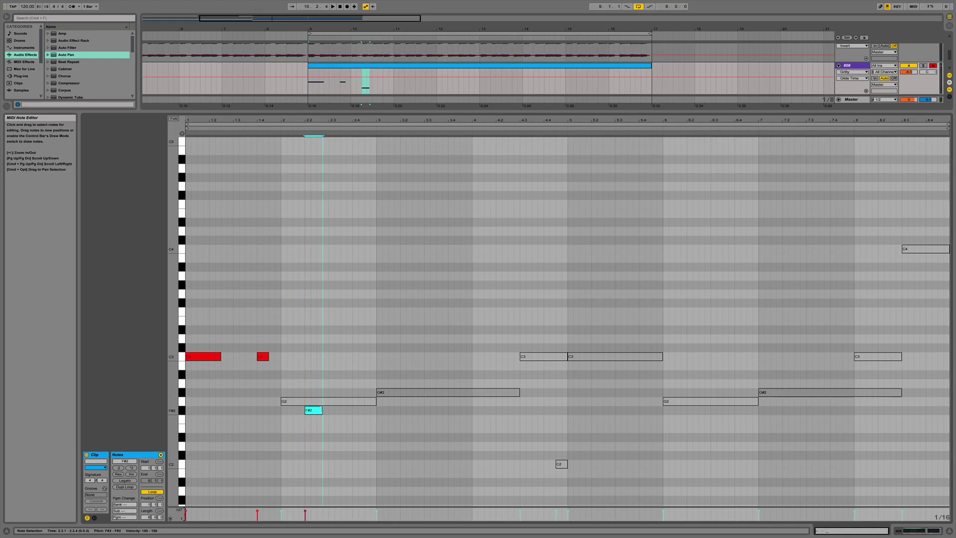
{"action": "key", "text": "Up"}
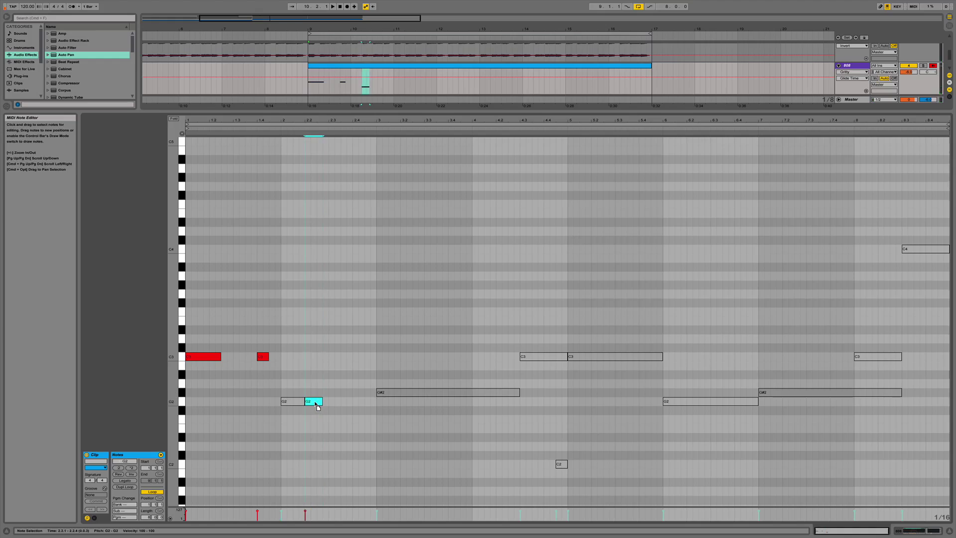
{"action": "left_click_drag", "start_coordinate": [322, 401], "coordinate": [314, 393]}
{"action": "key", "text": "space"}
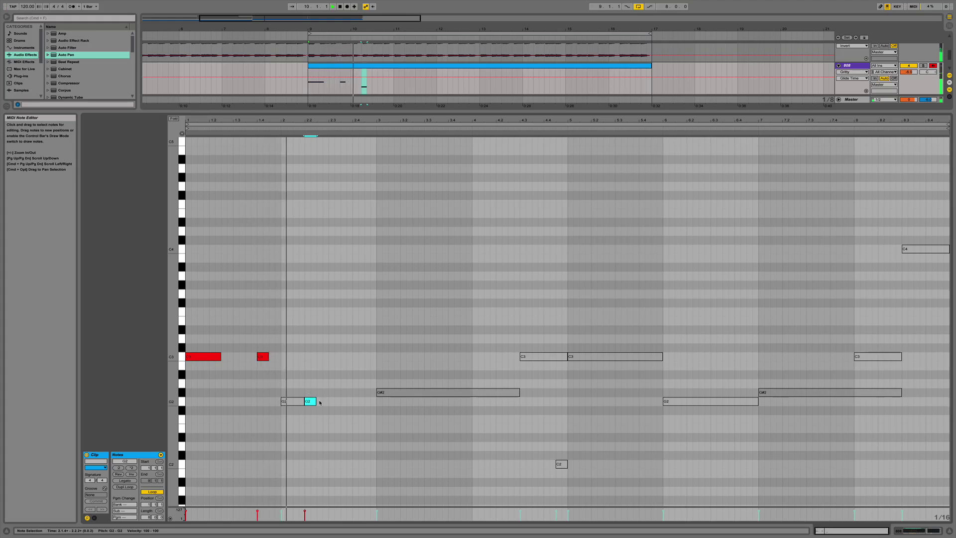
Add another half-beat G2 note at 2.4 in the 808 clip and audition the pattern.
{"action": "double_click", "coordinate": [355, 402]}
{"action": "left_click_drag", "start_coordinate": [359, 402], "coordinate": [452, 392]}
{"action": "key", "text": "space"}
{"action": "key", "text": "space"}
Add a one-beat G#3 note at the start of bar 3 and three-quarter-beat G#2 notes at 3.4 and 4.2.
{"action": "double_click", "coordinate": [380, 393]}
{"action": "key", "text": "space"}
{"action": "key", "text": "space"}
{"action": "key", "text": "shift+Up"}
{"action": "double_click", "coordinate": [451, 384]}
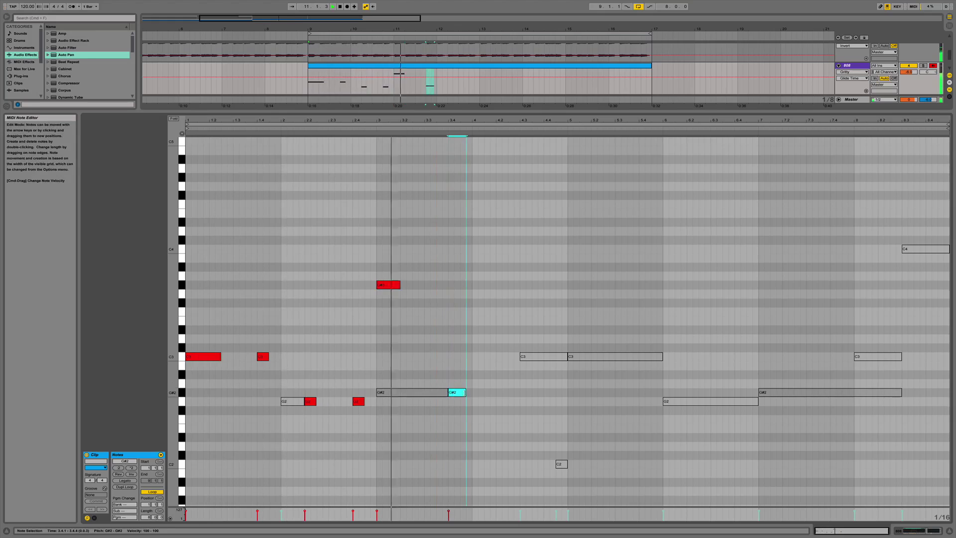
{"action": "double_click", "coordinate": [499, 393]}
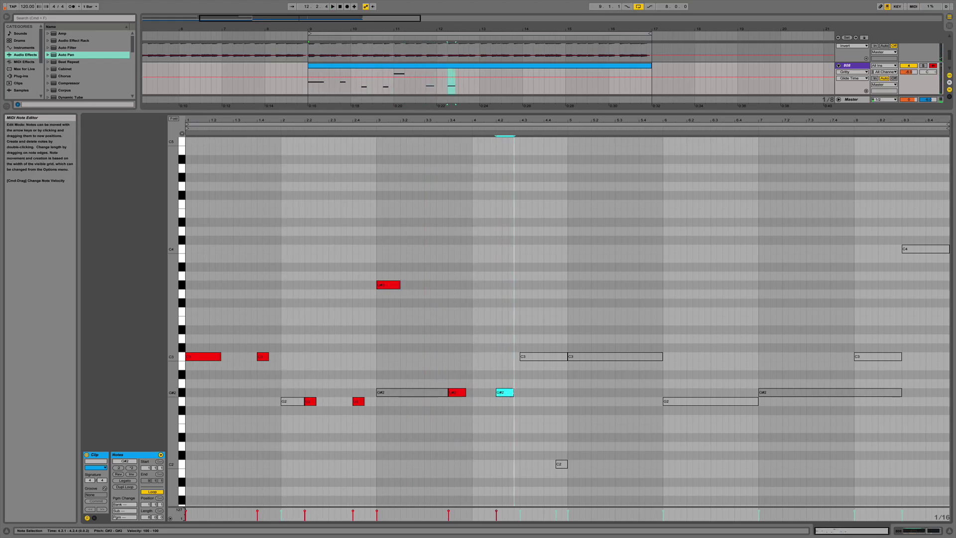
Reactivate the C3 note at 4.3, shorten it to half a beat and add a matching half-beat C3 at 4.4.
{"action": "left_click_drag", "start_coordinate": [524, 331], "coordinate": [550, 385]}
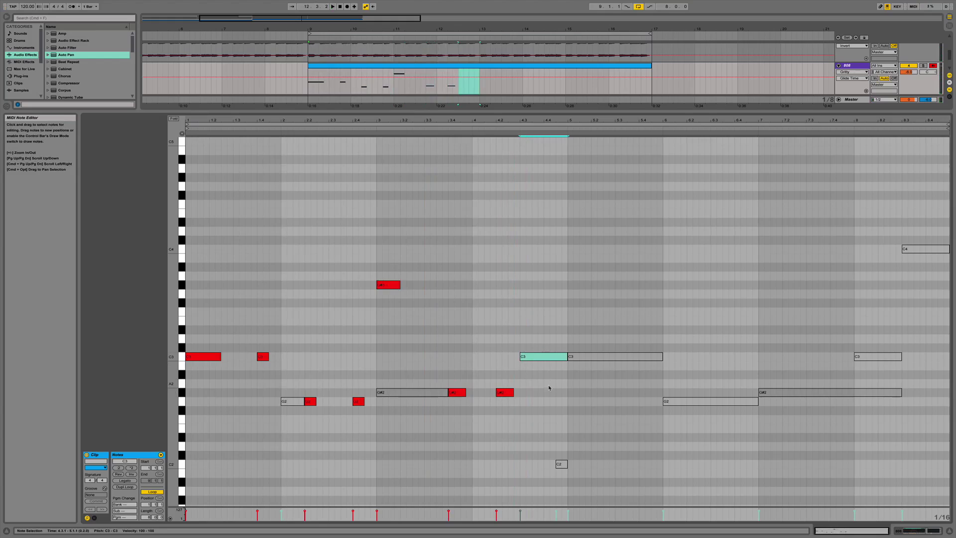
{"action": "left_click_drag", "start_coordinate": [567, 357], "coordinate": [532, 361]}
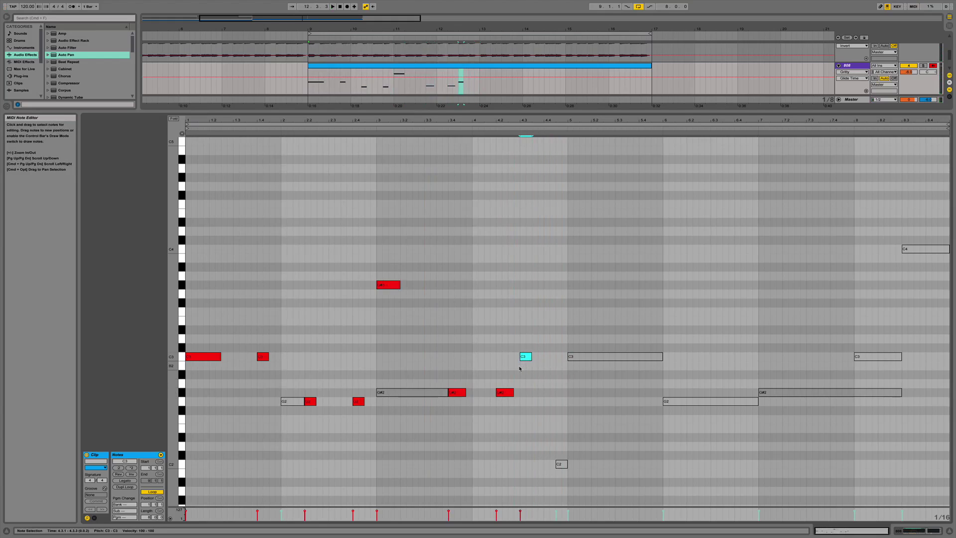
{"action": "key", "text": "space"}
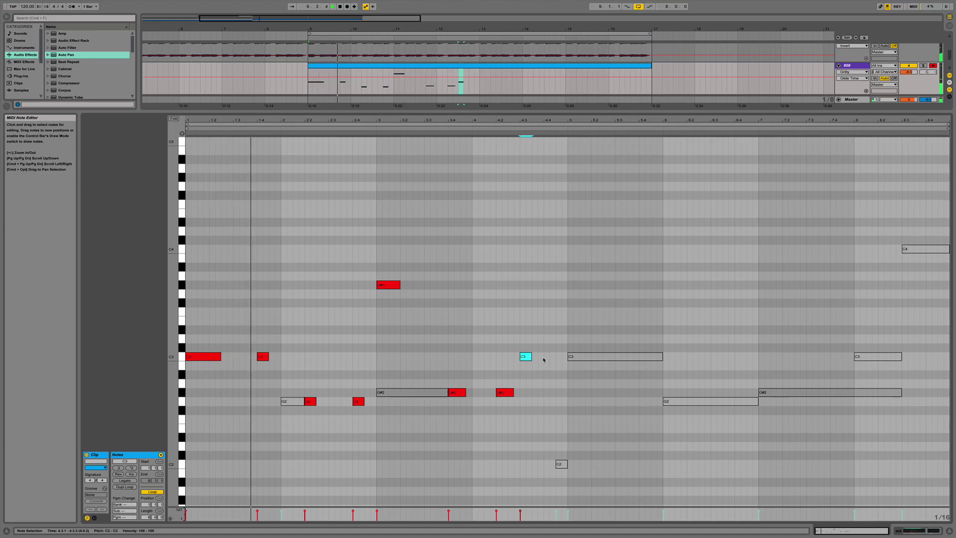
{"action": "double_click", "coordinate": [547, 357]}
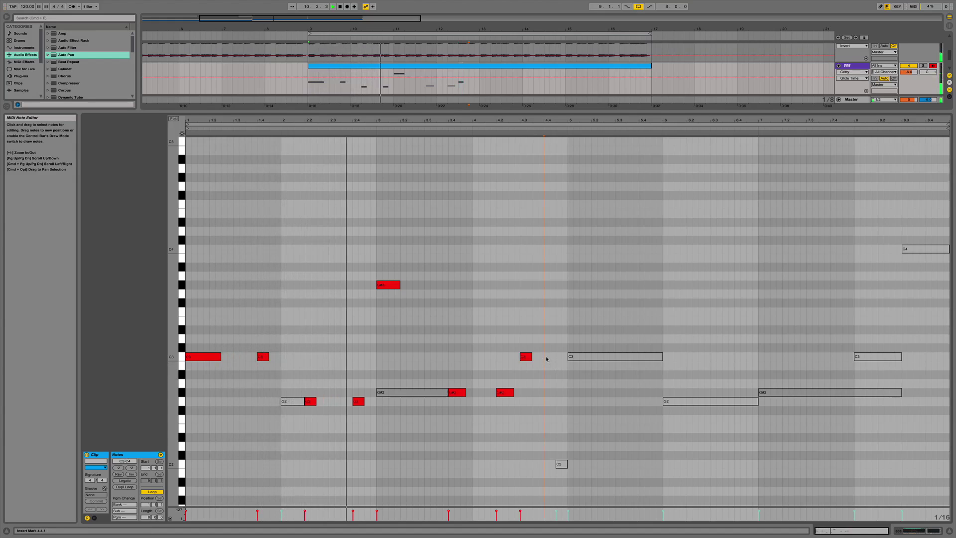
{"action": "left_click_drag", "start_coordinate": [551, 357], "coordinate": [555, 358]}
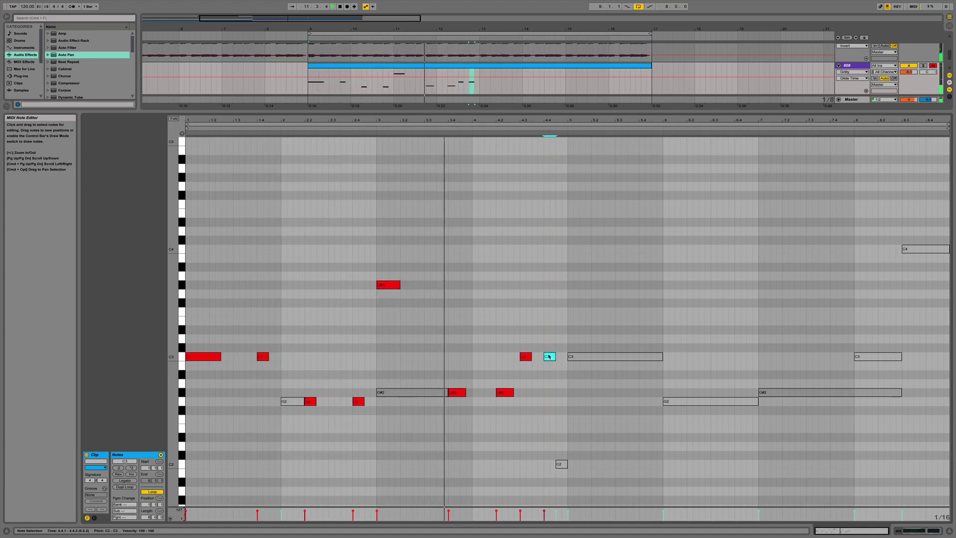
Reactivate the short C2 note at the end of bar 4, raise it two octaves to C4 and audition from there.
{"action": "left_click_drag", "start_coordinate": [560, 443], "coordinate": [574, 465]}
{"action": "key", "text": "shift+Up"}
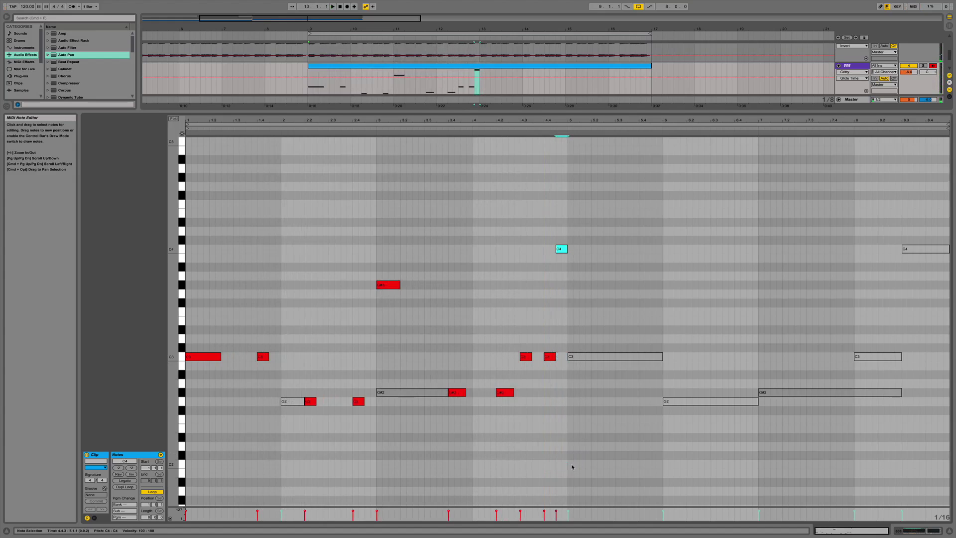
{"action": "left_click", "coordinate": [506, 128]}
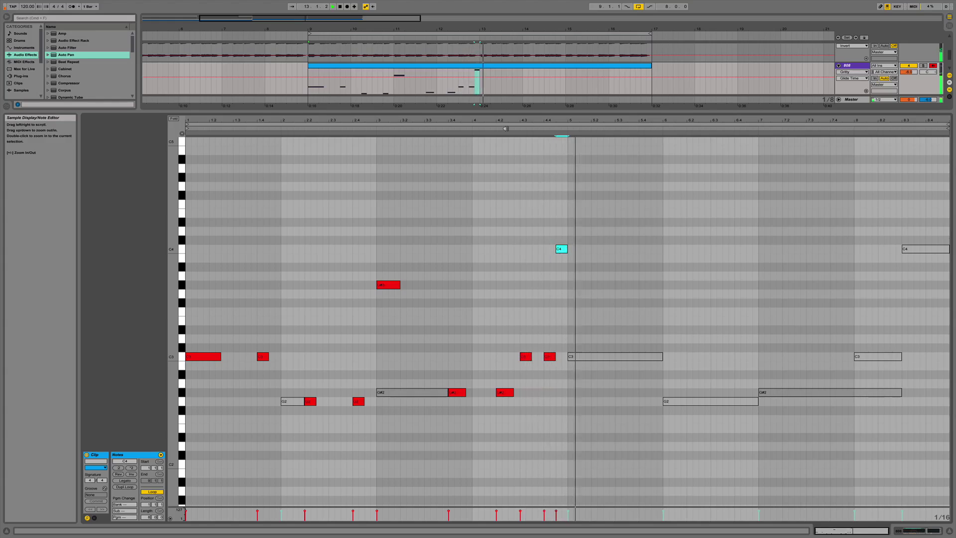
Reactivate the C3 note at bar 5, shorten it to half a beat and play the clip from the beginning.
{"action": "left_click", "coordinate": [581, 356]}
{"action": "key", "text": "space"}
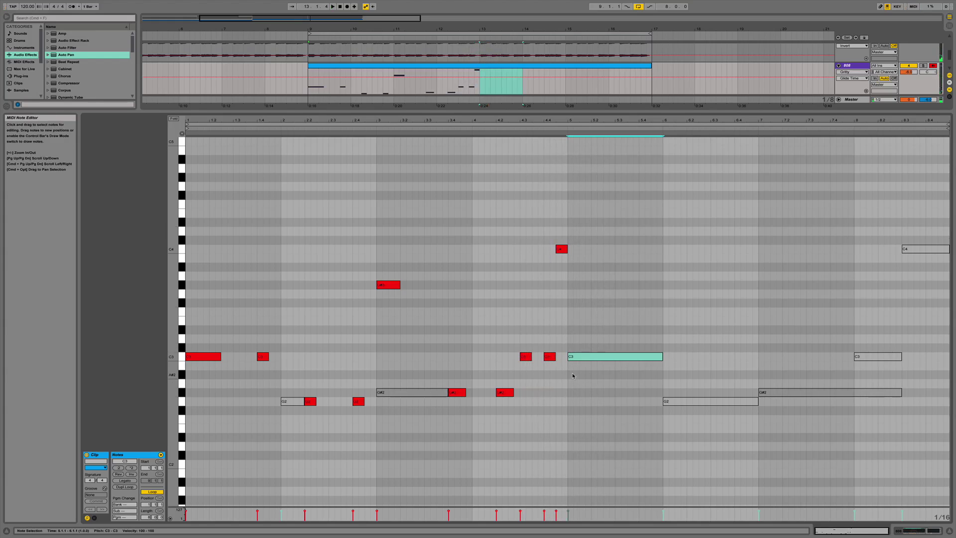
{"action": "left_click_drag", "start_coordinate": [662, 356], "coordinate": [580, 363]}
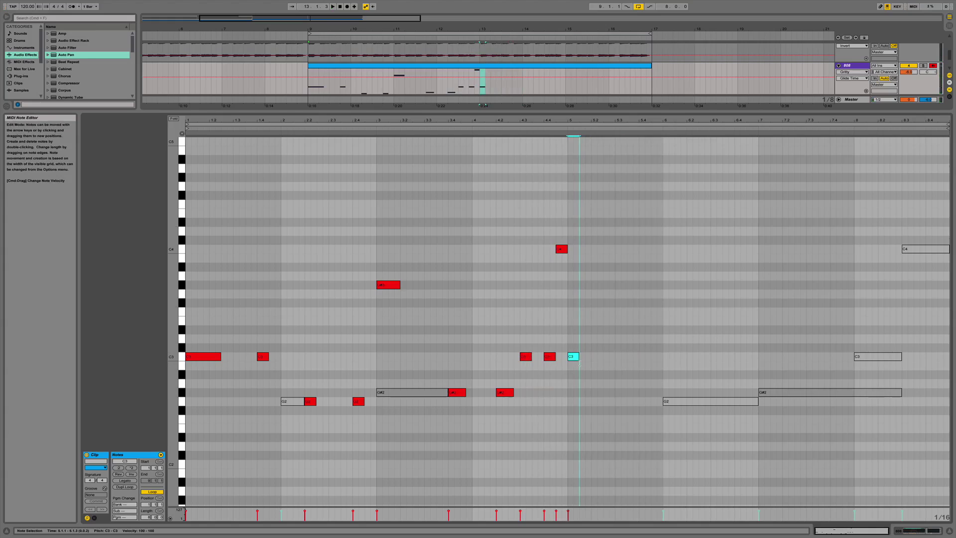
{"action": "key", "text": "space"}
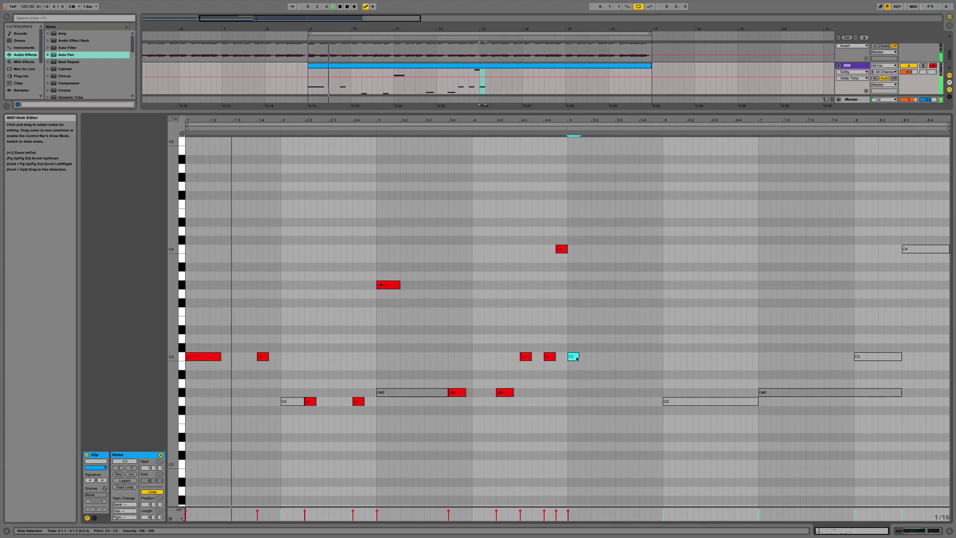
Set both the first C3 note and the C3 note at bar 5 to one beat long.
{"action": "left_click", "coordinate": [223, 355]}
{"action": "left_click_drag", "start_coordinate": [223, 356], "coordinate": [209, 356]}
{"action": "left_click_drag", "start_coordinate": [578, 357], "coordinate": [591, 357]}
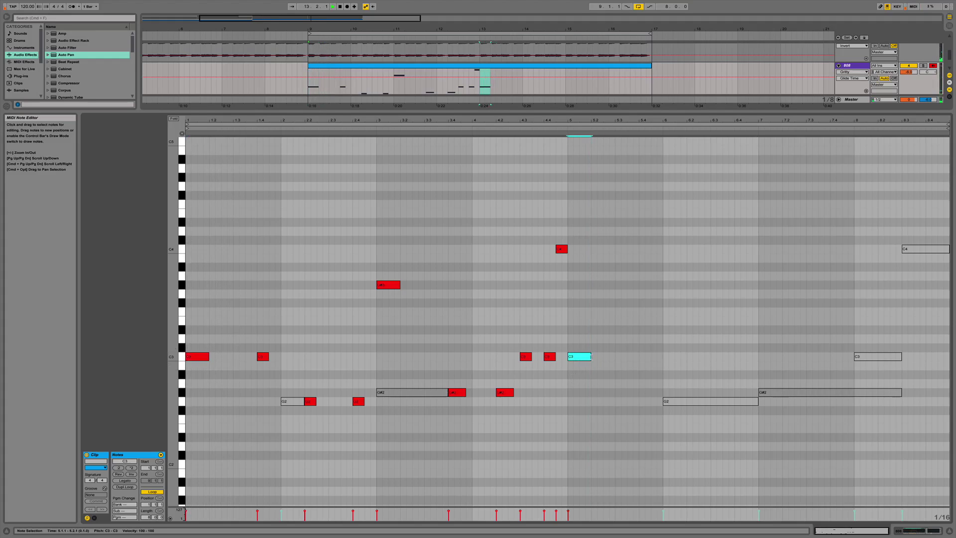
Move the C3 note at 4.3 half a beat later to 4.3.3 and audition from bar 4.
{"action": "left_click", "coordinate": [527, 356]}
{"action": "key", "text": "Right"}
{"action": "key", "text": "Down"}
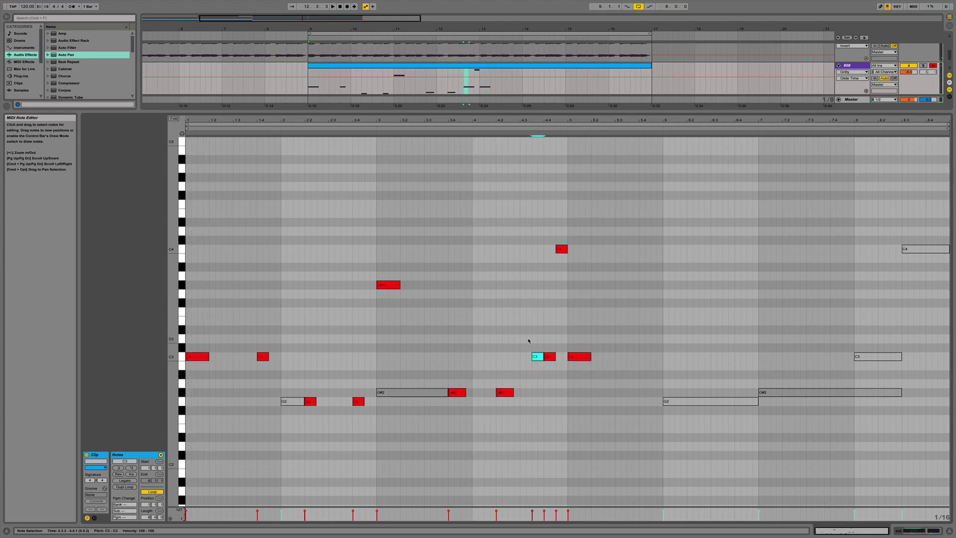
{"action": "left_click", "coordinate": [477, 128]}
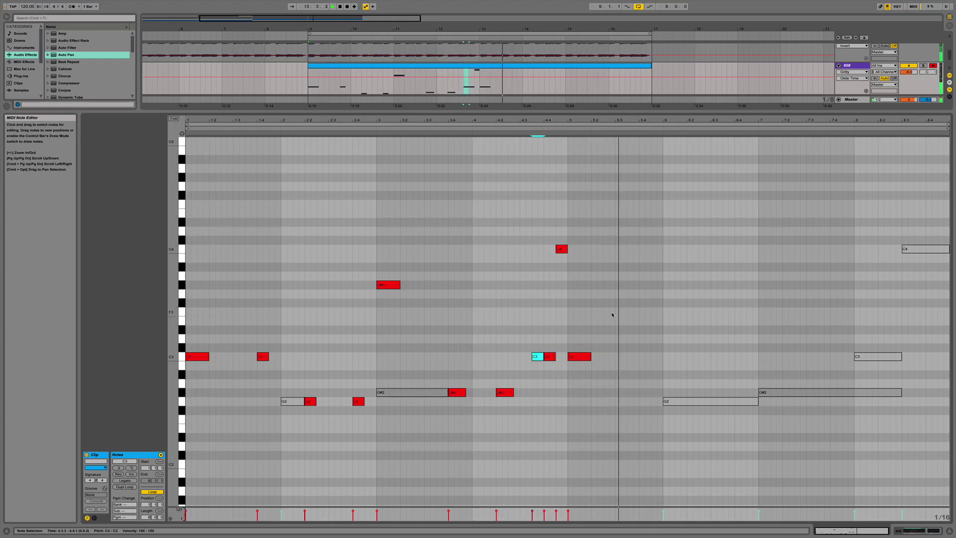
Add one-beat G2 notes at 5.4 and 6.2 and a one-beat G#3 at 6.4, and reactivate the G#2 note at bar 7.
{"action": "double_click", "coordinate": [691, 394]}
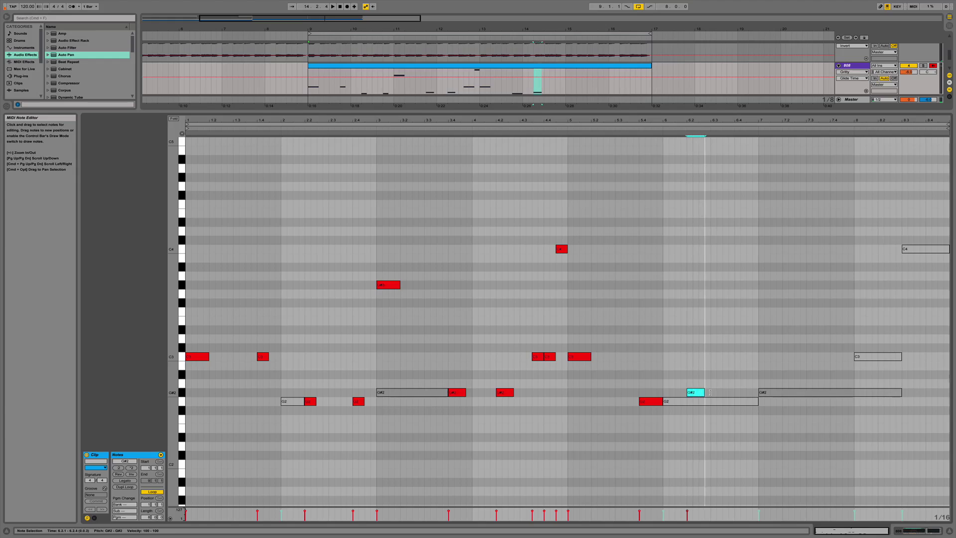
{"action": "left_click_drag", "start_coordinate": [711, 393], "coordinate": [753, 285]}
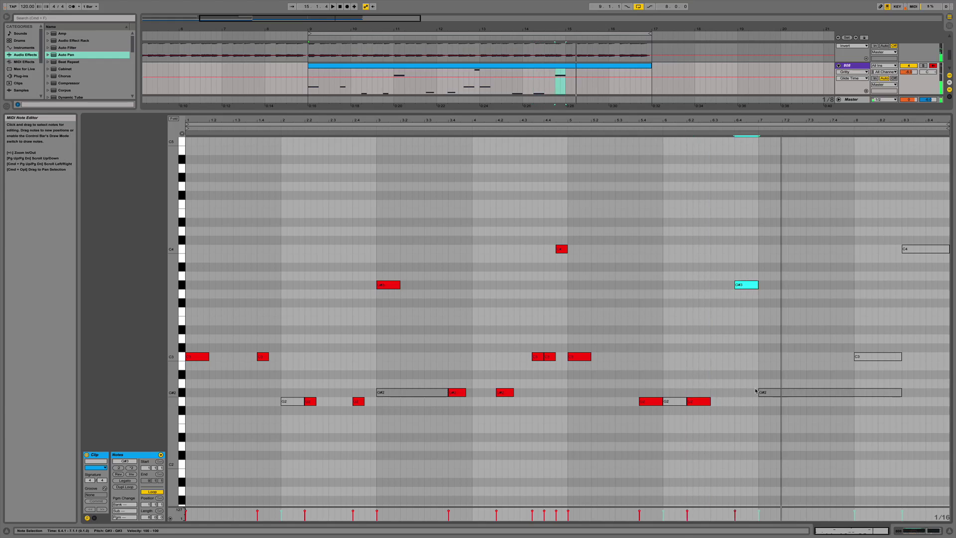
{"action": "left_click", "coordinate": [763, 393]}
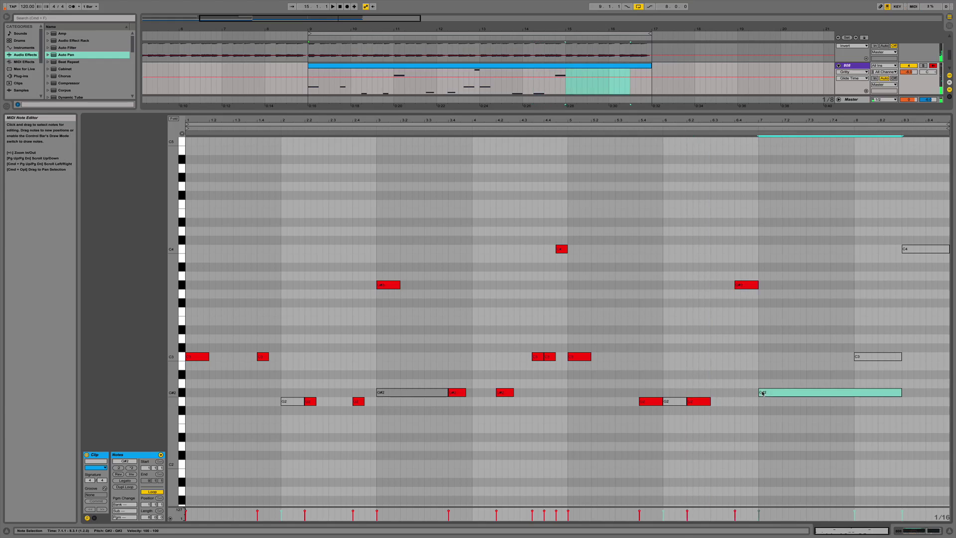
{"action": "left_click", "coordinate": [723, 154]}
{"action": "key", "text": "space"}
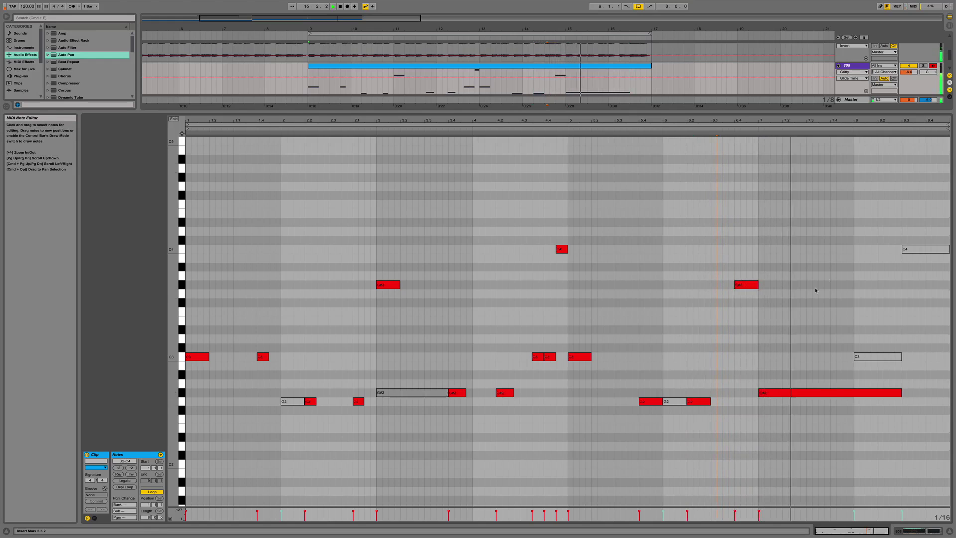
Try the one-beat note at 6.4 on A#2 and A#3, and play the passage.
{"action": "key", "text": "space"}
{"action": "left_click_drag", "start_coordinate": [745, 284], "coordinate": [745, 378]}
{"action": "key", "text": "space"}
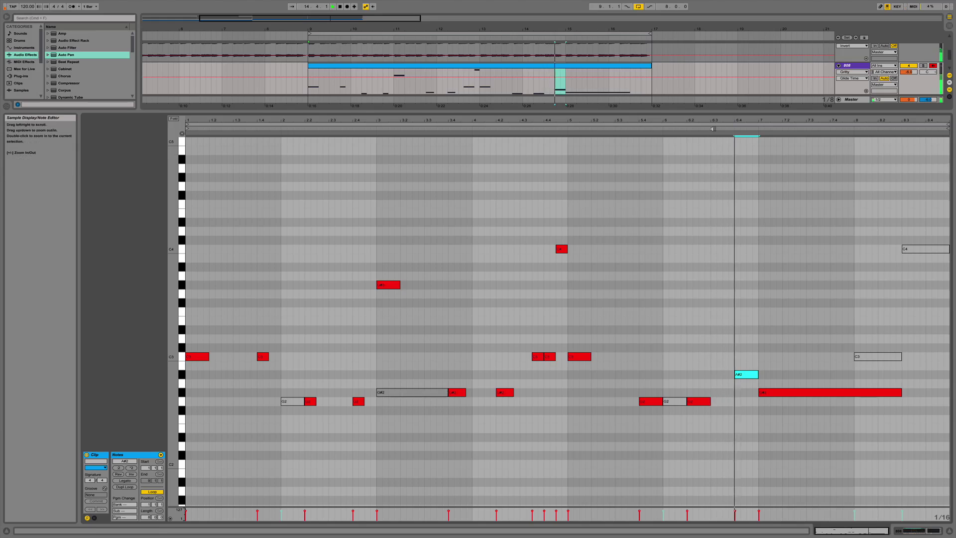
{"action": "key", "text": "shift+Up"}
{"action": "key", "text": "super+a"}
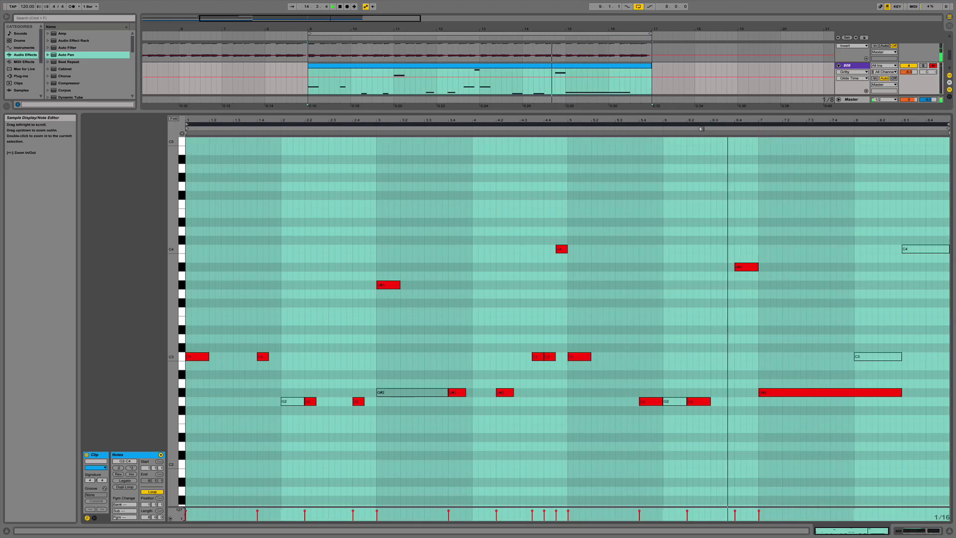
Try the note at 6.4 on G3, then raise it to C4 and audition the transition into bar 7.
{"action": "left_click", "coordinate": [752, 269]}
{"action": "left_click_drag", "start_coordinate": [752, 271], "coordinate": [752, 298]}
{"action": "key", "text": "space"}
{"action": "left_click", "coordinate": [718, 128]}
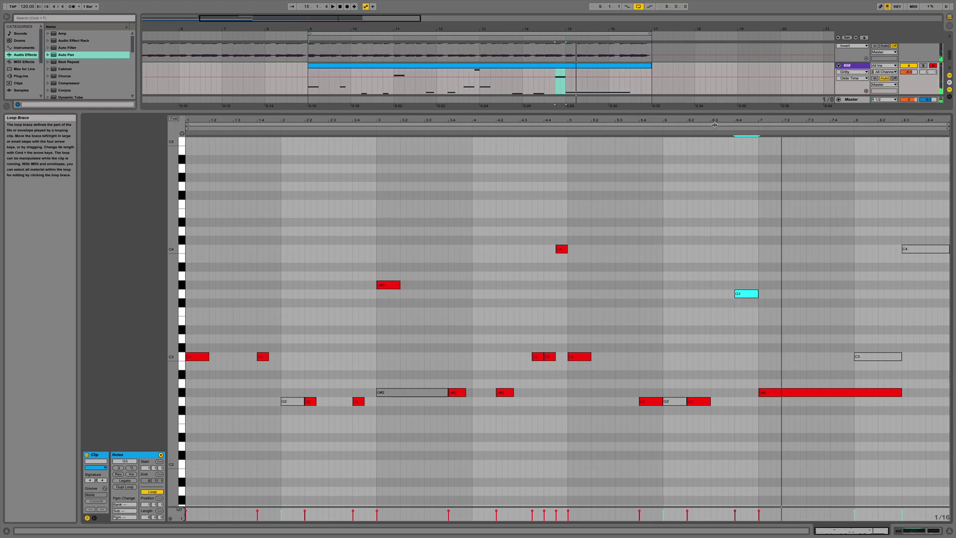
{"action": "left_click", "coordinate": [715, 125]}
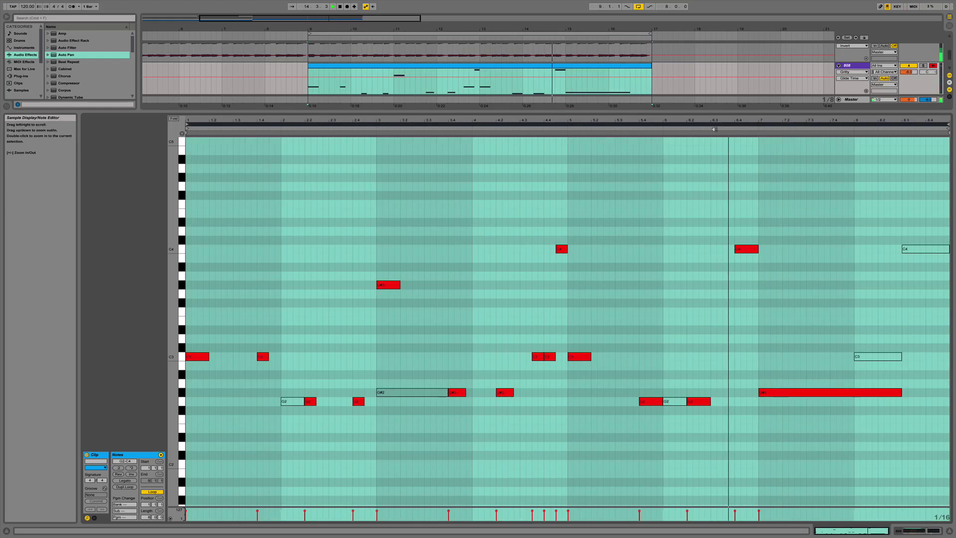
{"action": "key", "text": "space"}
Try the long G#2 note at bar 7 an octave higher on G#3 and audition it from before bar 7.
{"action": "left_click", "coordinate": [778, 393]}
{"action": "key", "text": "shift+Up"}
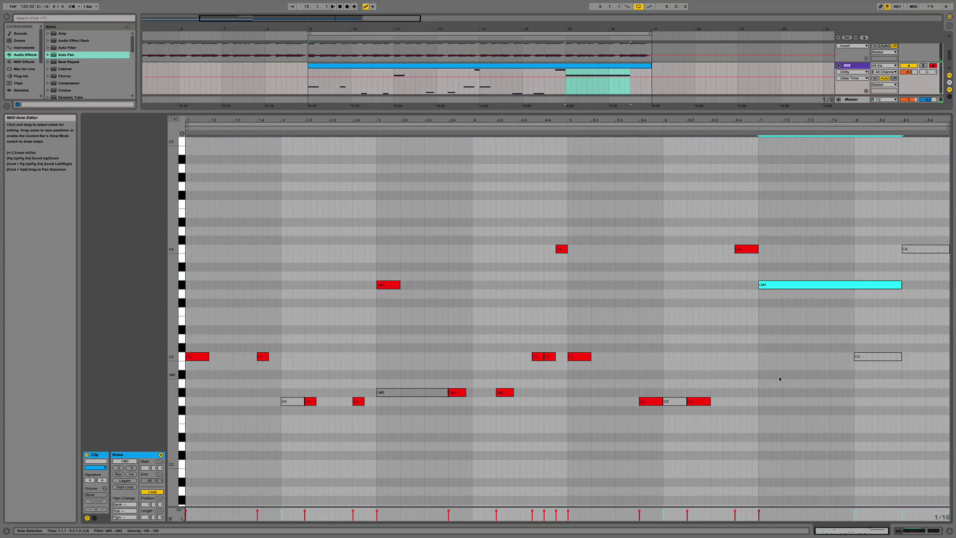
{"action": "left_click", "coordinate": [745, 129]}
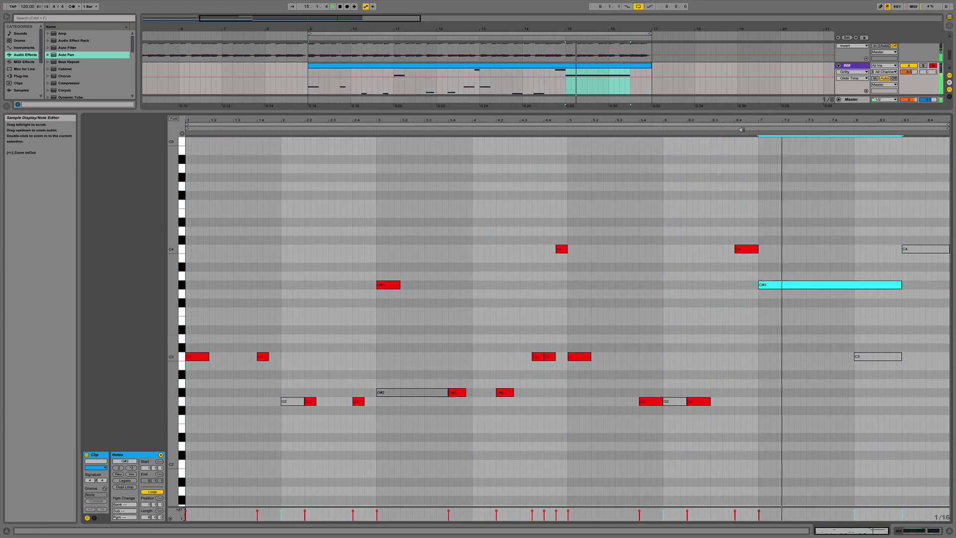
{"action": "left_click", "coordinate": [717, 129]}
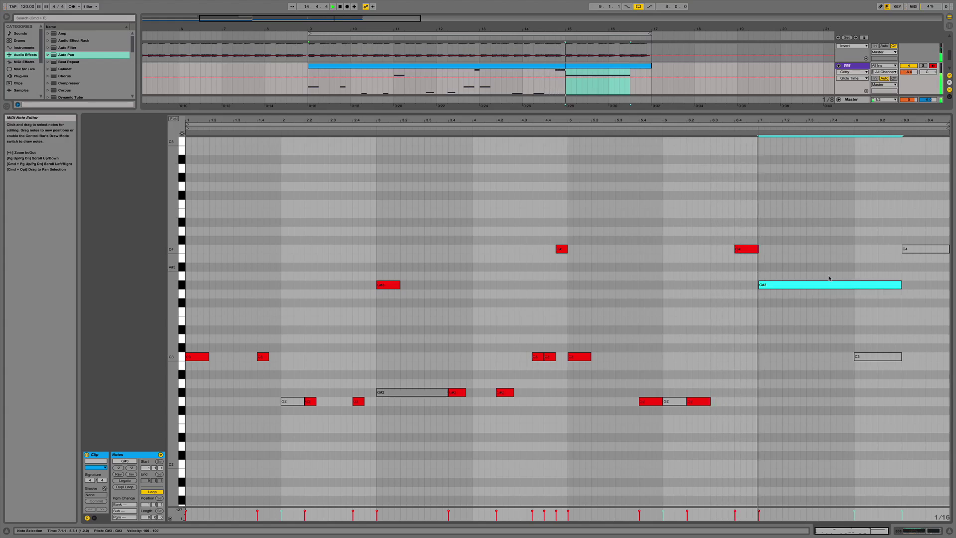
{"action": "key", "text": "space"}
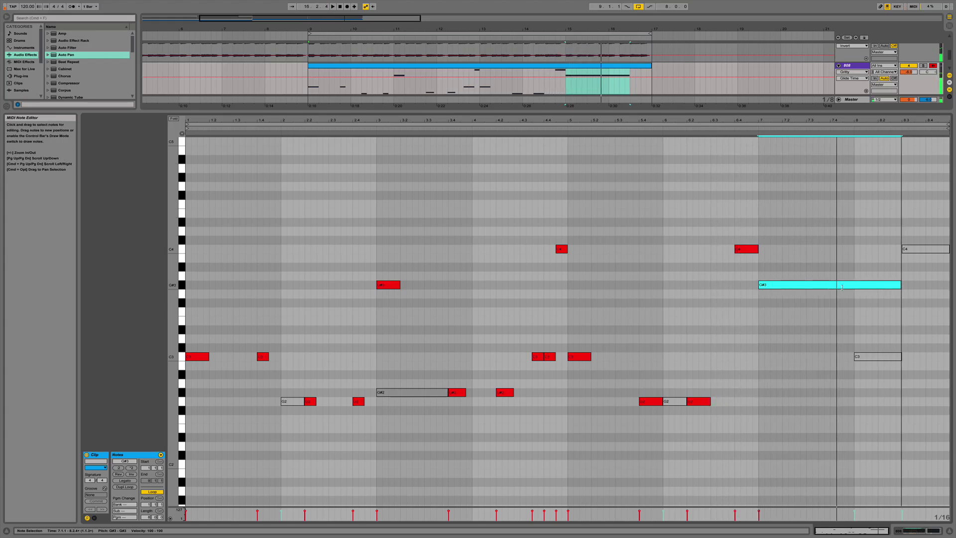
Put the bar 7 note back on G#2 at one beat long, and add a one-beat note at 7.3.3, raised to G#3.
{"action": "left_click_drag", "start_coordinate": [901, 285], "coordinate": [781, 285]}
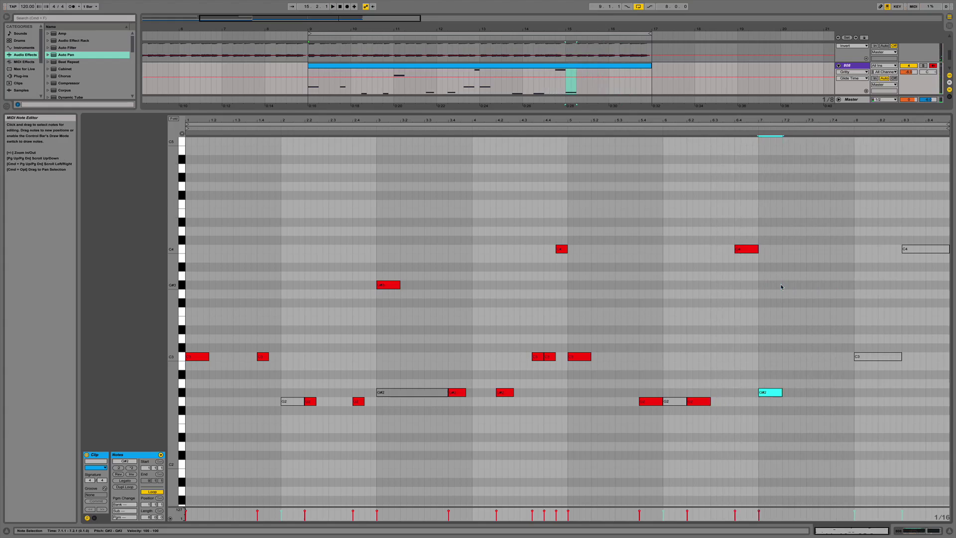
{"action": "double_click", "coordinate": [829, 393]}
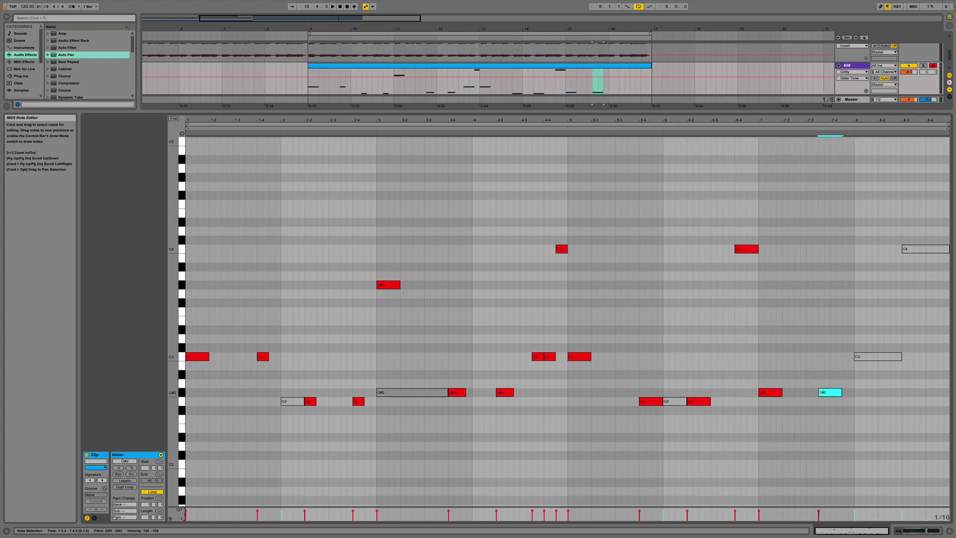
{"action": "key", "text": "space"}
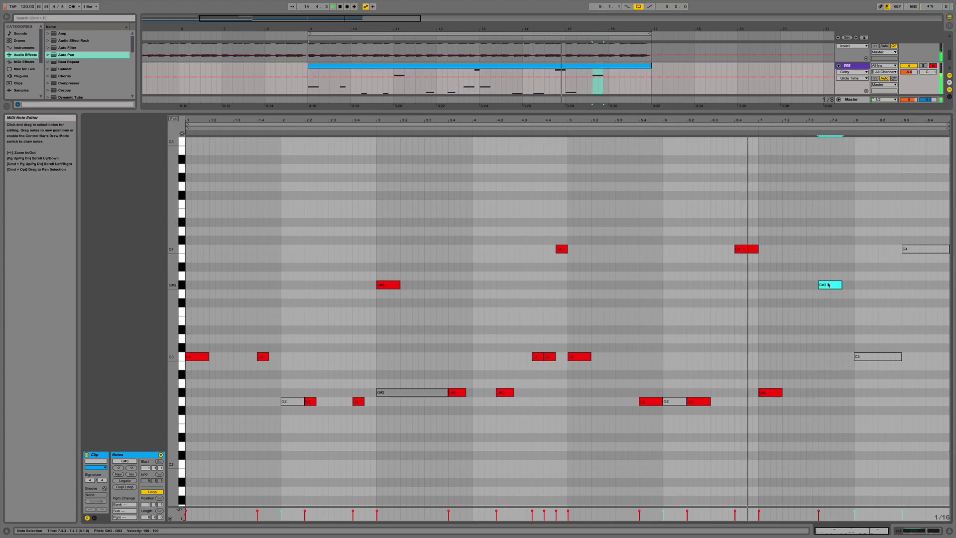
Split the G#3 at 7.3.3 into two notes, extend the second to one beat from 7.4, and lower the first to G#2.
{"action": "key", "text": "space"}
{"action": "left_click_drag", "start_coordinate": [841, 287], "coordinate": [829, 285]}
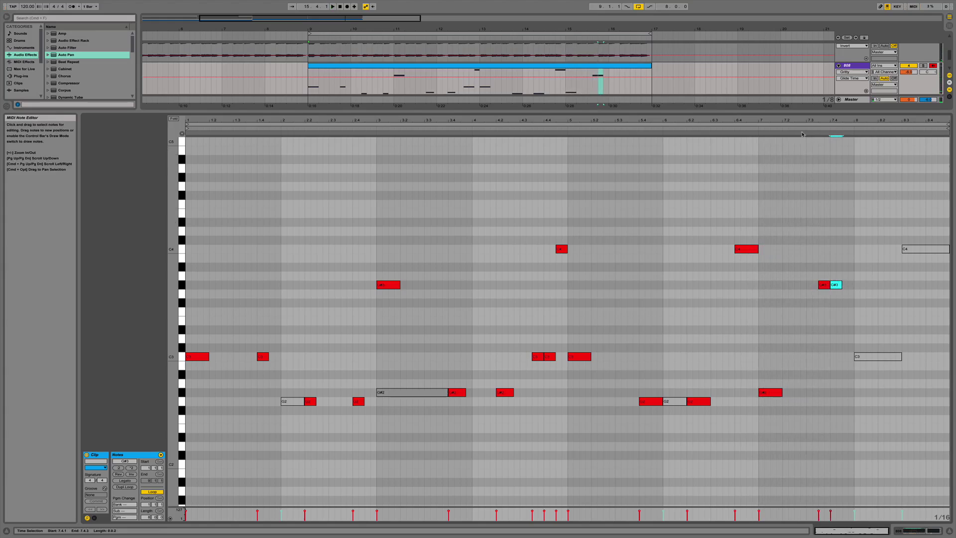
{"action": "left_click", "coordinate": [795, 128]}
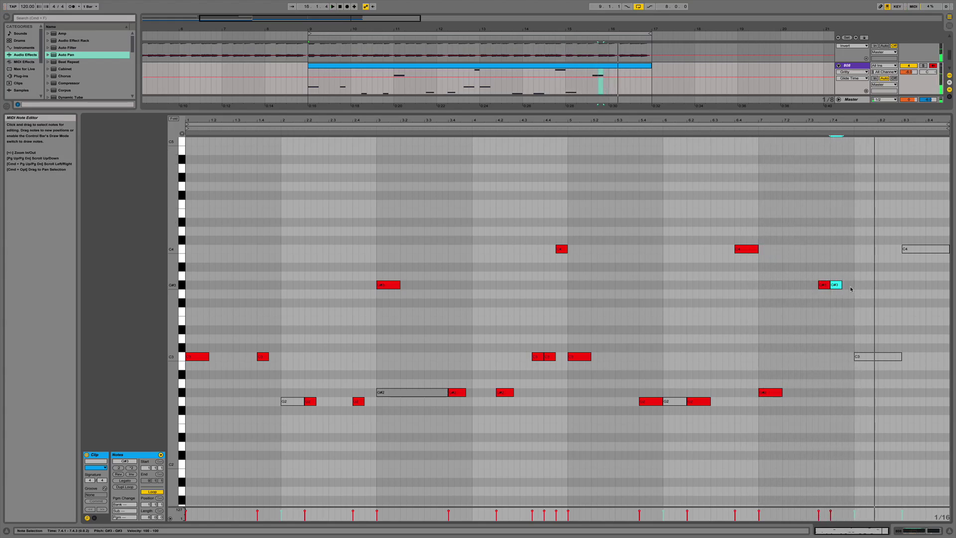
{"action": "left_click_drag", "start_coordinate": [841, 285], "coordinate": [853, 285]}
{"action": "left_click", "coordinate": [818, 286]}
{"action": "key", "text": "space"}
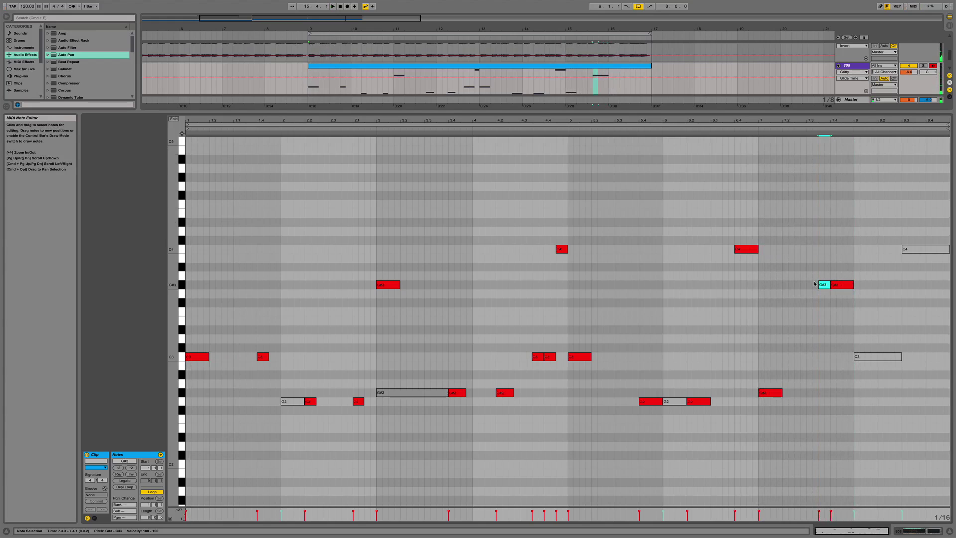
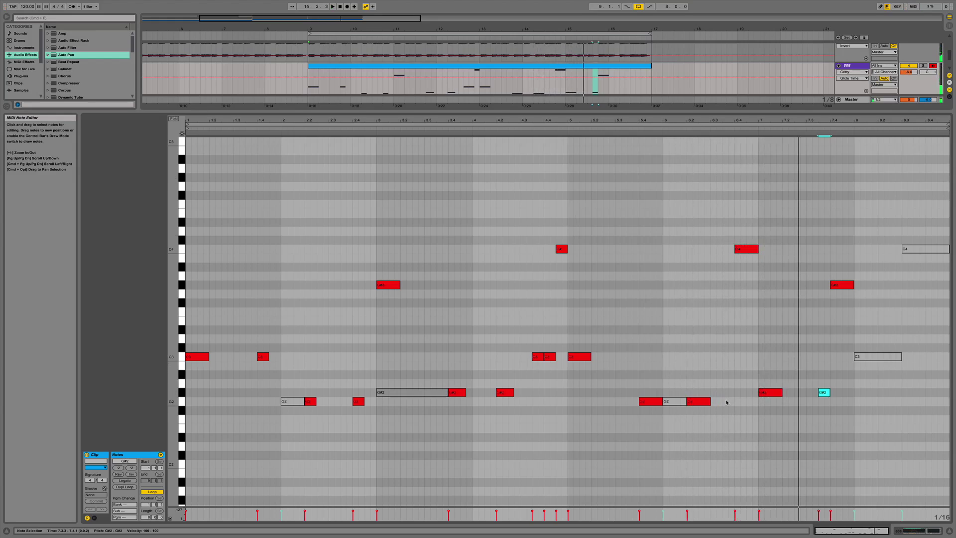
Add a half-beat G2 at 6.3.3, replace the C4 at 6.4 with a half-beat G3 at 6.4.3, and audition the change.
{"action": "left_click", "coordinate": [678, 129]}
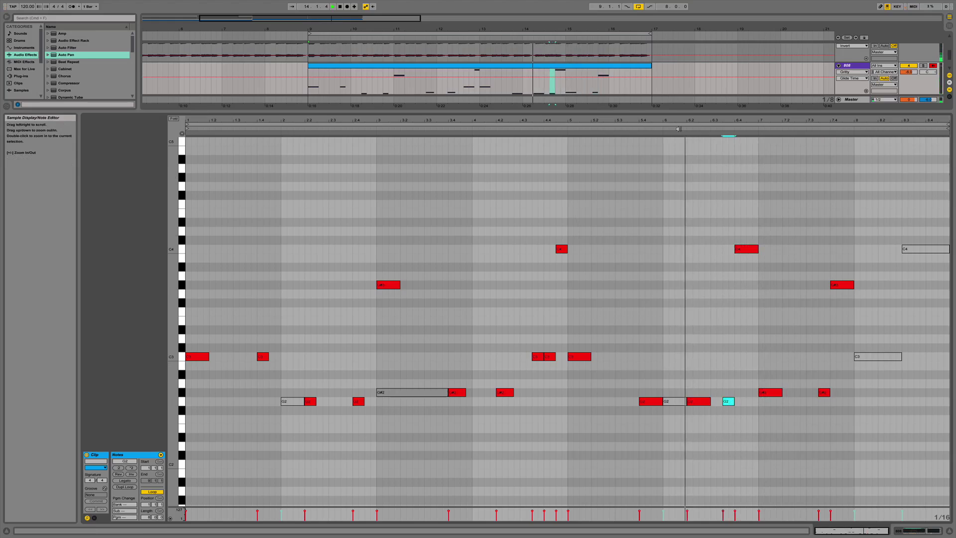
{"action": "key", "text": "space"}
{"action": "left_click_drag", "start_coordinate": [747, 251], "coordinate": [774, 250]}
{"action": "left_click", "coordinate": [699, 129]}
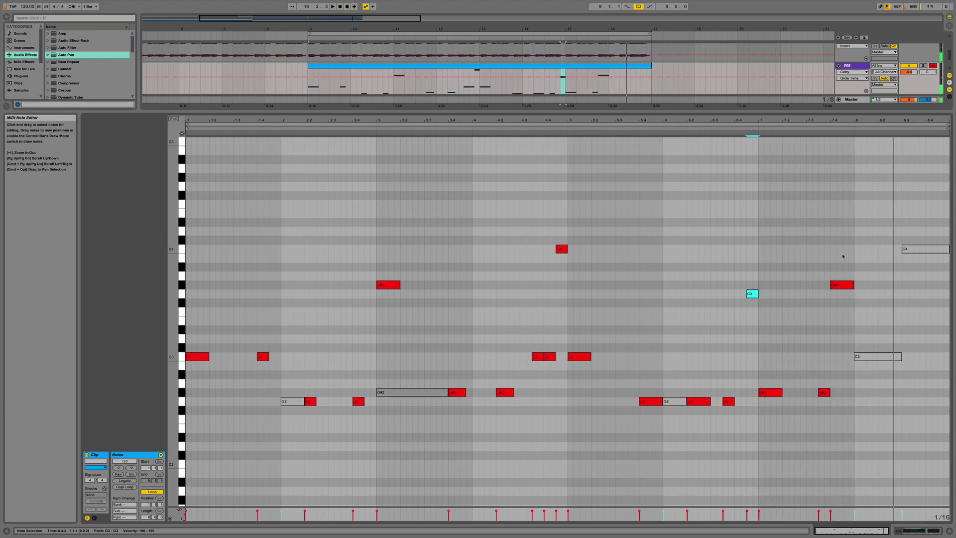
Move the G#3 at 7.4 to 8.2, place a half-beat C3 at 7.3.3 and a G#2 at 7.4, and audition.
{"action": "left_click_drag", "start_coordinate": [837, 286], "coordinate": [884, 288]}
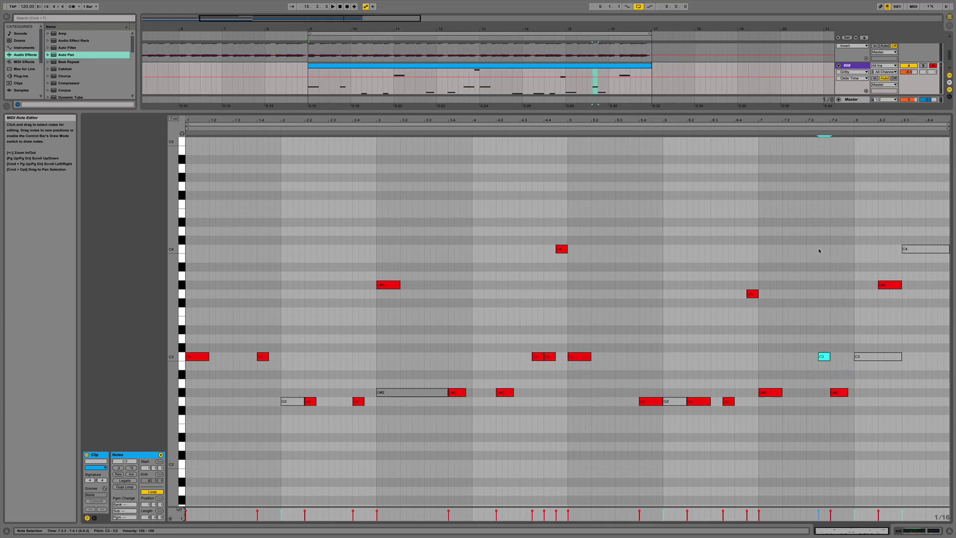
{"action": "left_click", "coordinate": [799, 128]}
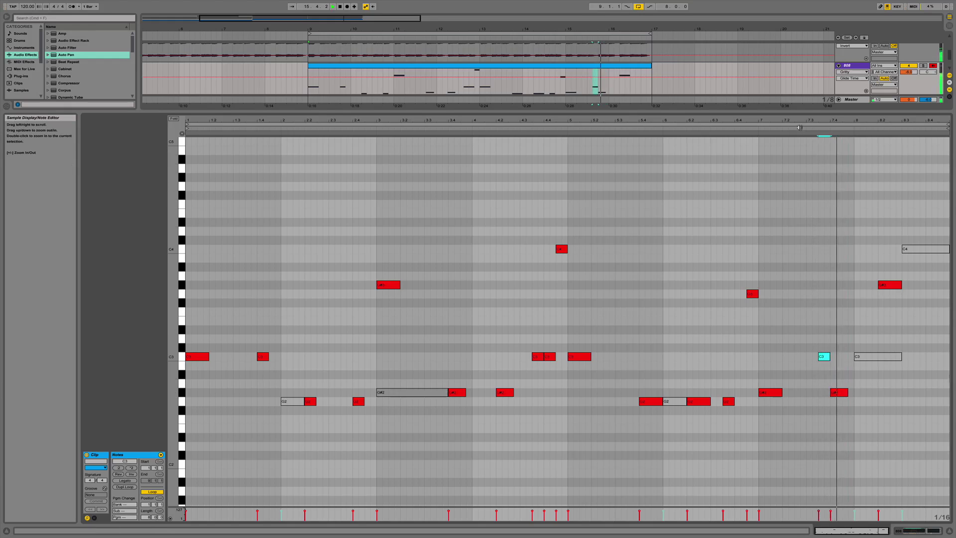
{"action": "key", "text": "space"}
{"action": "left_click", "coordinate": [801, 125]}
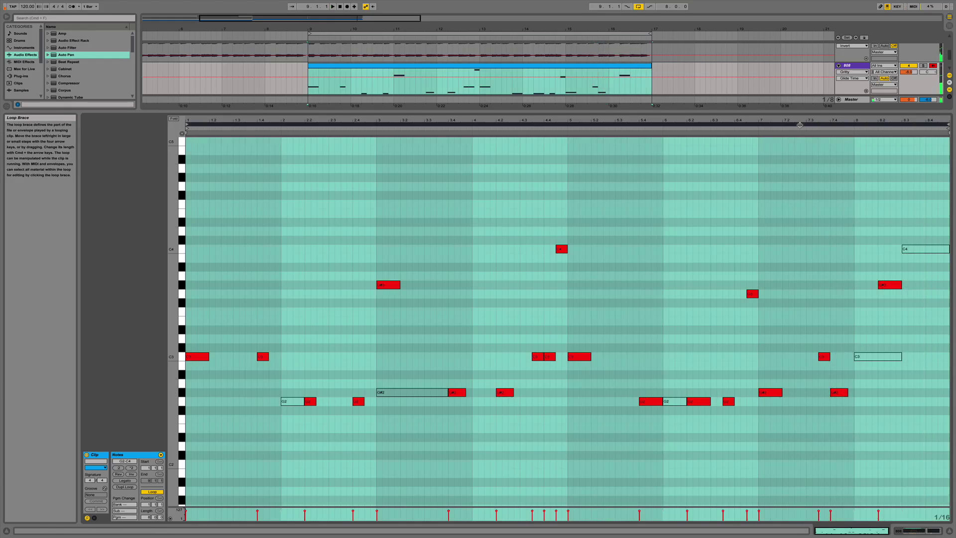
Add a one-beat C4 note at 8.3.3, over the deactivated C4, and audition the end of the clip.
{"action": "left_click", "coordinate": [893, 286]}
{"action": "double_click", "coordinate": [930, 285]}
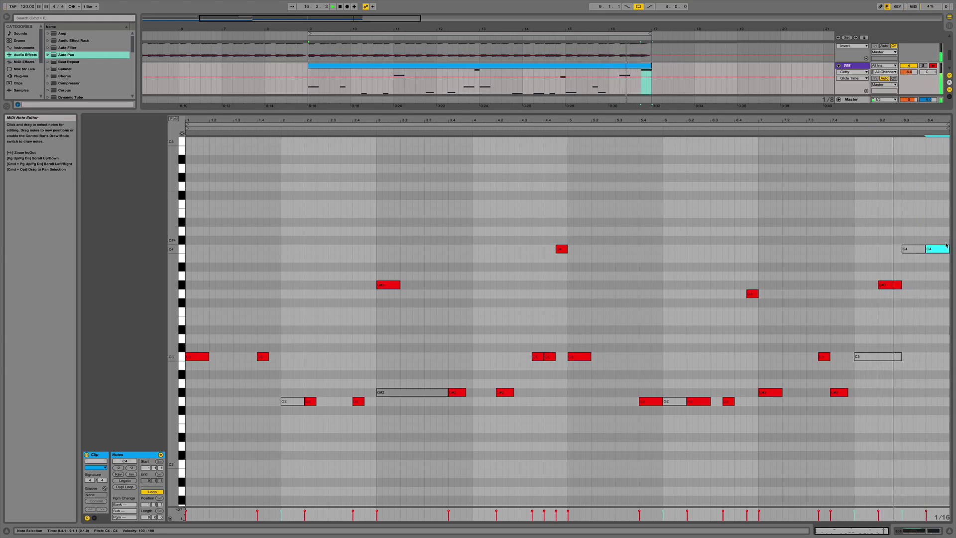
{"action": "left_click_drag", "start_coordinate": [938, 249], "coordinate": [930, 250]}
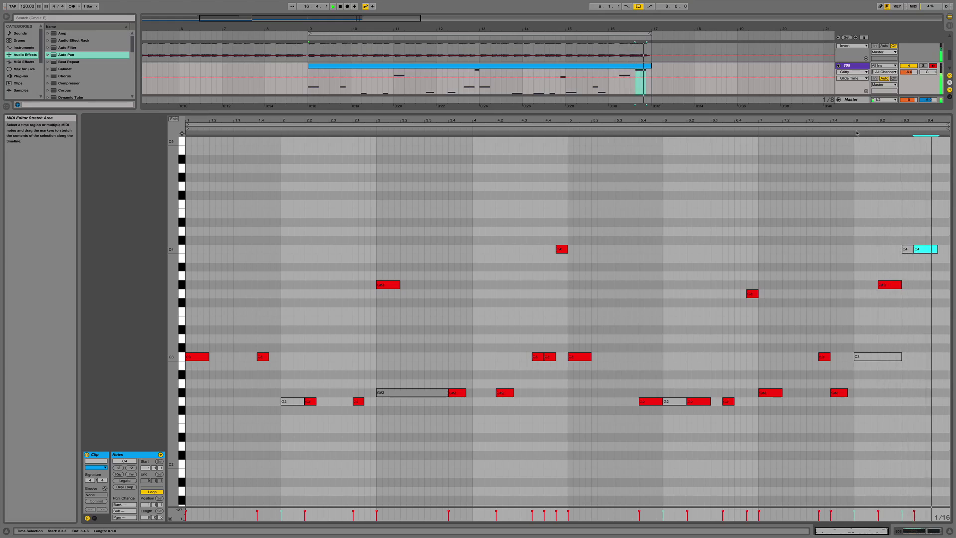
{"action": "key", "text": "space"}
Return to the full arrangement and play the 808 part with the guitar audio, 808 and Drum Rack tracks soloed.
{"action": "left_click", "coordinate": [454, 419]}
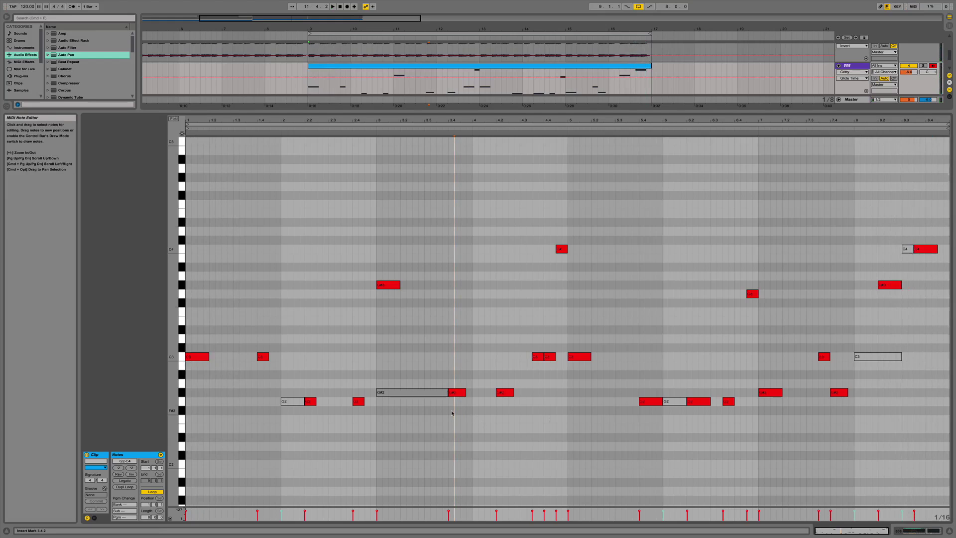
{"action": "key", "text": "super+a"}
{"action": "left_click", "coordinate": [200, 410]}
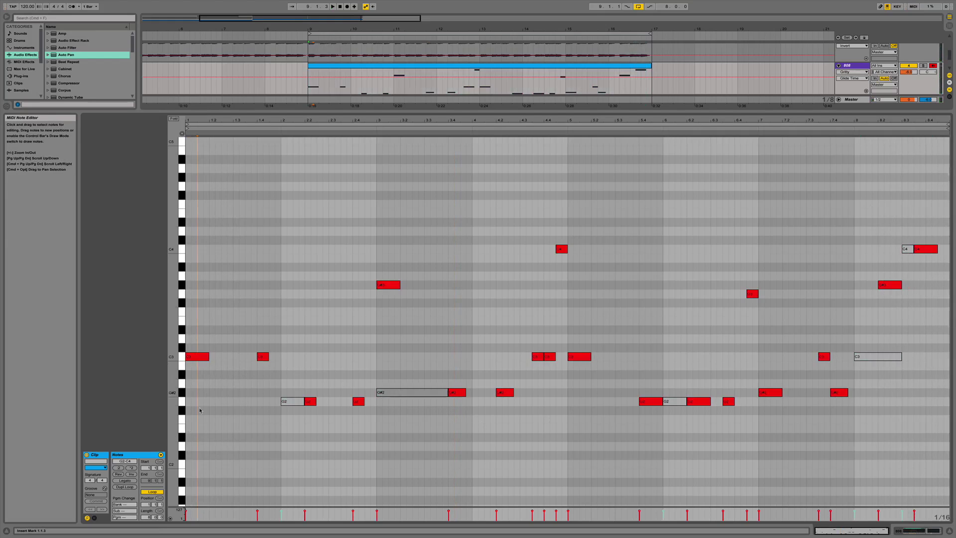
{"action": "key", "text": "shift+Tab"}
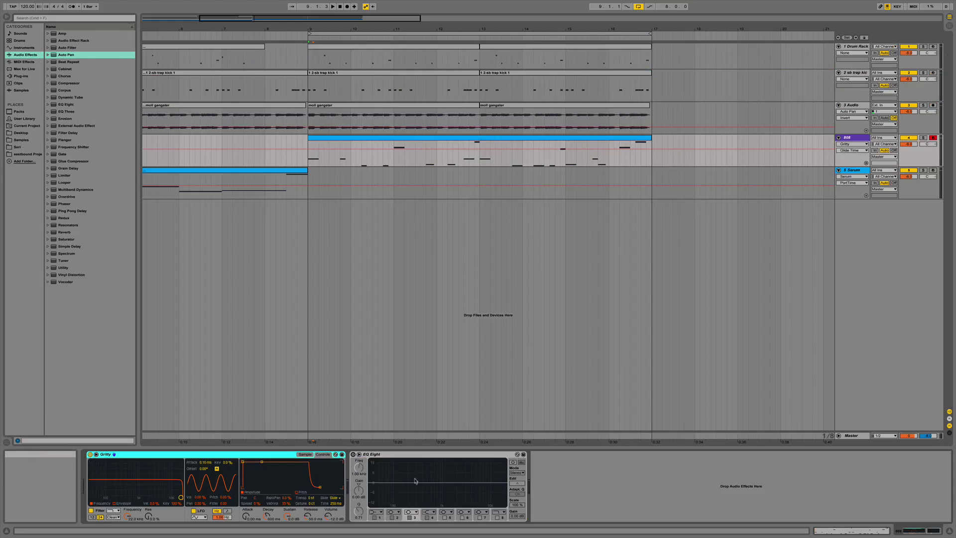
{"action": "double_click", "coordinate": [383, 142]}
{"action": "key", "text": "space"}
{"action": "left_click", "coordinate": [950, 531]}
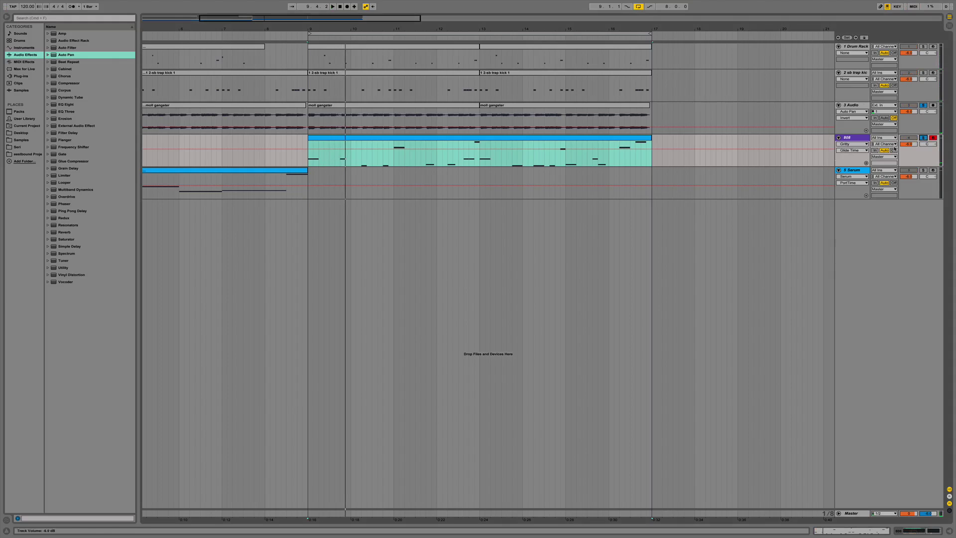
{"action": "key", "text": "space"}
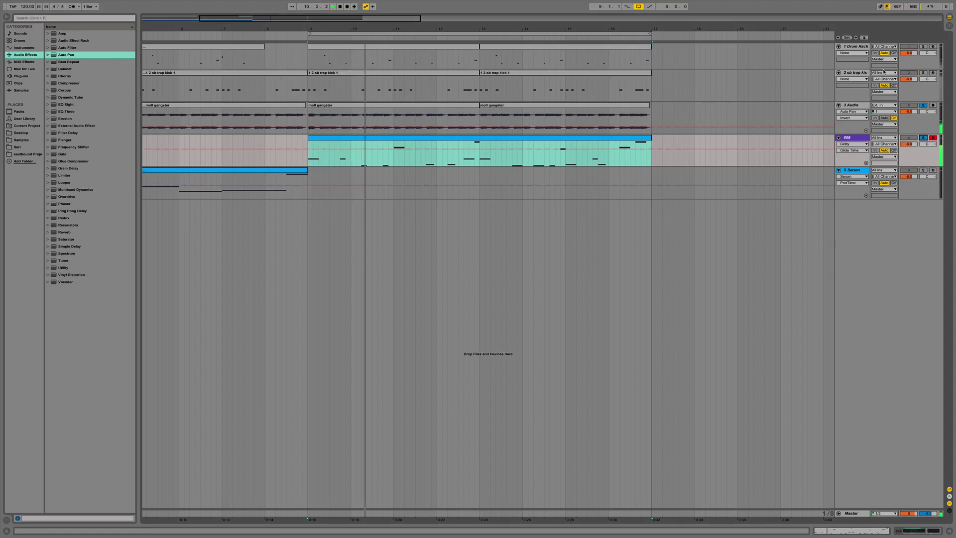
{"action": "left_click", "coordinate": [923, 48], "text": "super"}
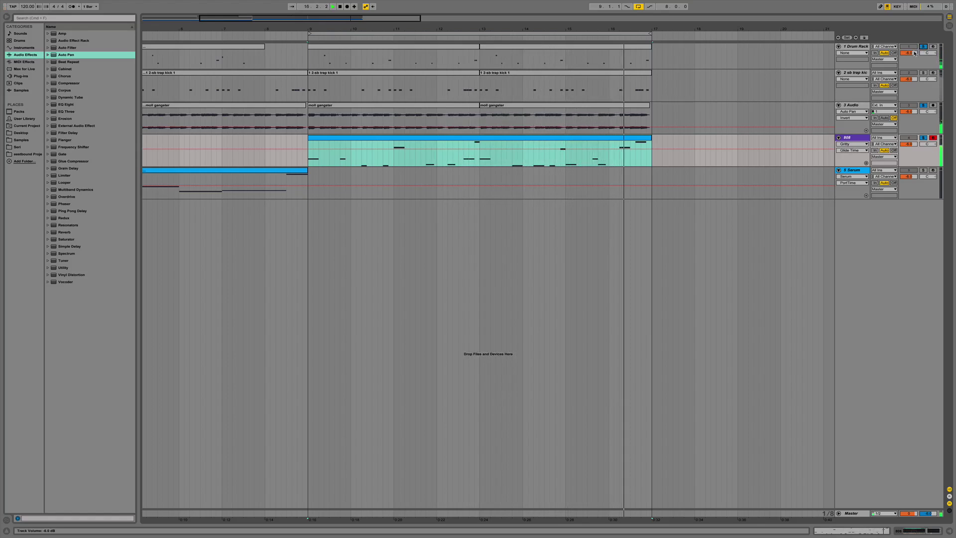
Lower all the G#2 notes in bar 7 of the 808 clip to G2 and audition them from just before bar 7.
{"action": "double_click", "coordinate": [569, 138]}
{"action": "left_click_drag", "start_coordinate": [751, 416], "coordinate": [838, 390]}
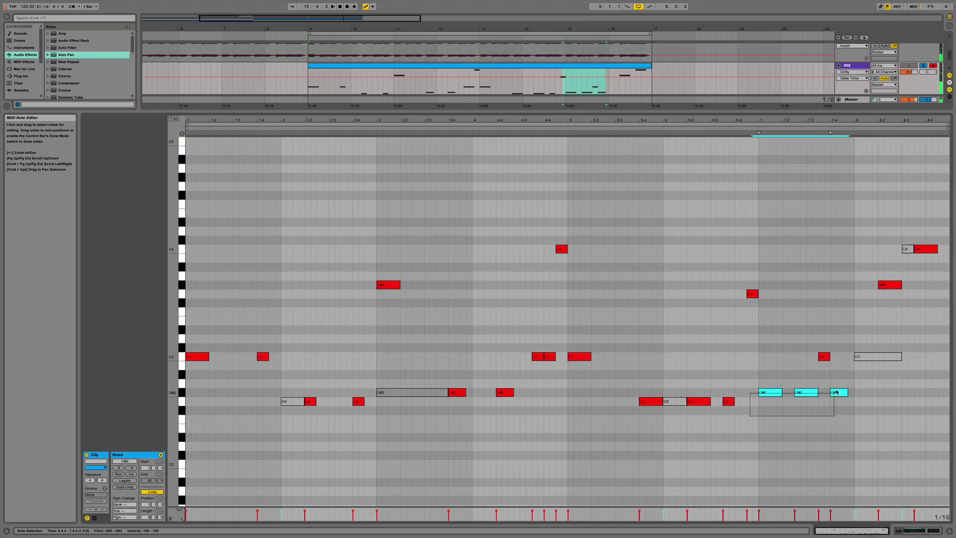
{"action": "left_click_drag", "start_coordinate": [835, 393], "coordinate": [838, 404]}
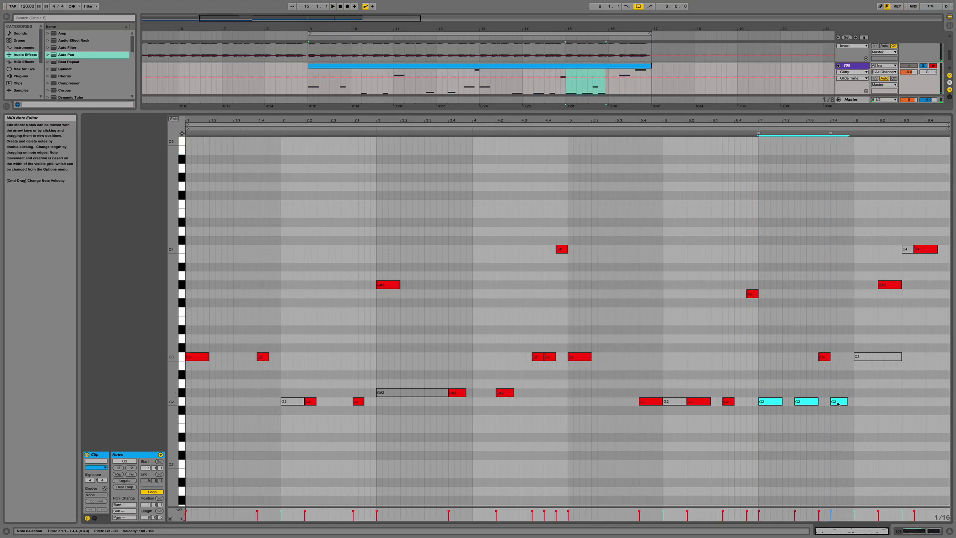
{"action": "left_click", "coordinate": [749, 130]}
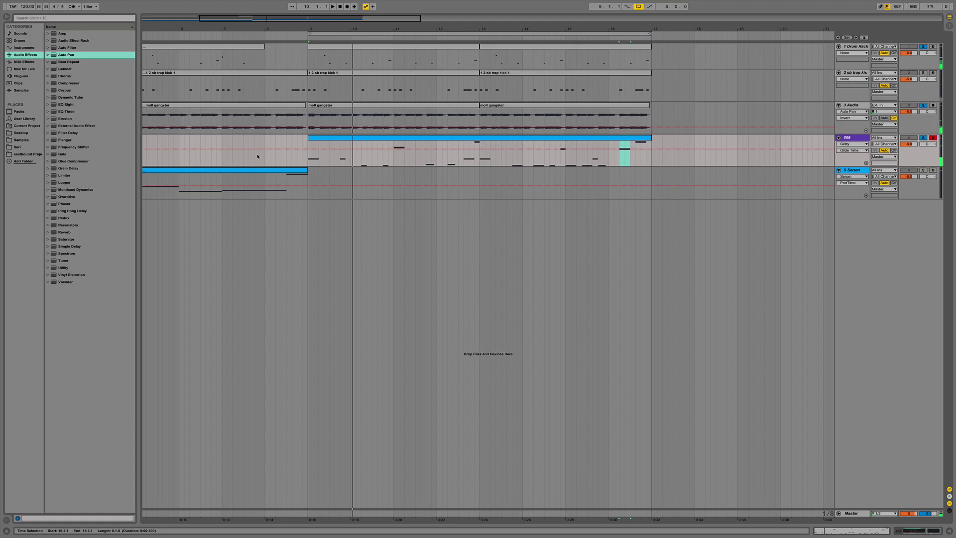
In the Serum clip, lower the long G#2 note at bar 7 to G2, clear the track solos and audition from about bar 6.
{"action": "double_click", "coordinate": [260, 171]}
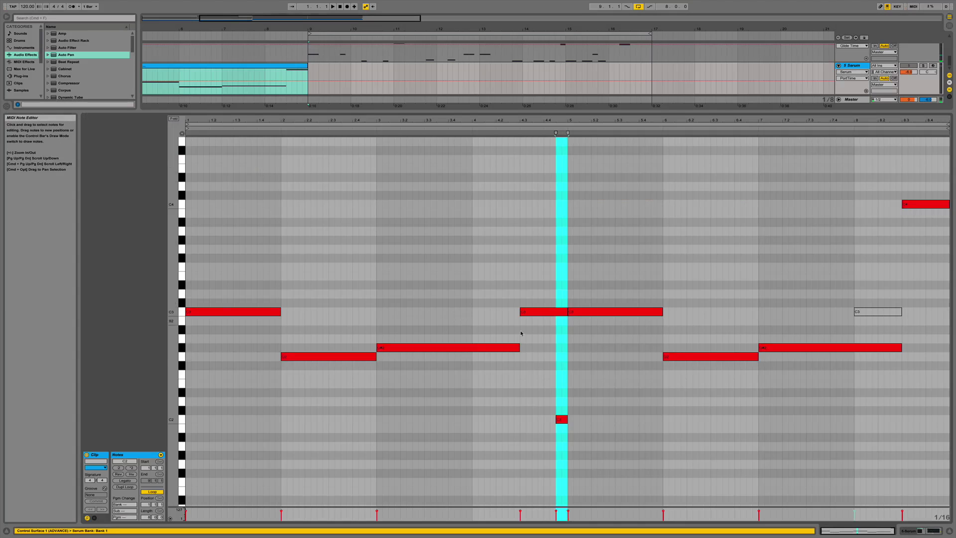
{"action": "left_click_drag", "start_coordinate": [796, 348], "coordinate": [797, 357]}
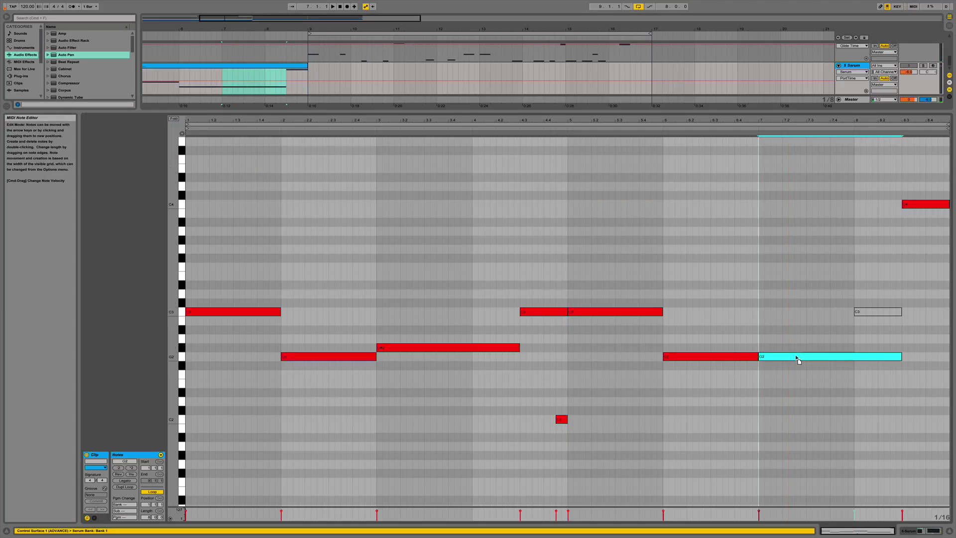
{"action": "key", "text": "super+a"}
{"action": "left_click", "coordinate": [662, 128]}
{"action": "left_click", "coordinate": [924, 65]}
{"action": "left_click", "coordinate": [924, 66]}
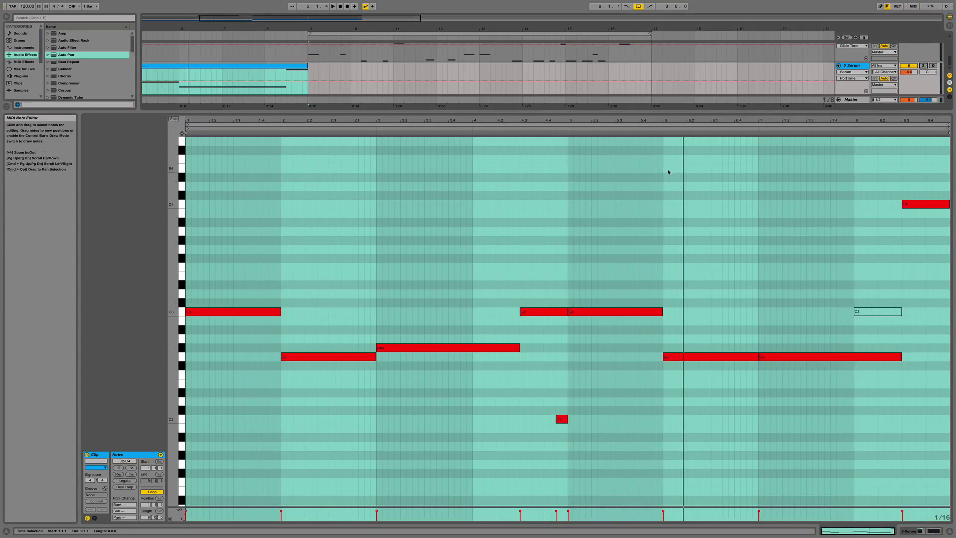
{"action": "left_click", "coordinate": [656, 128]}
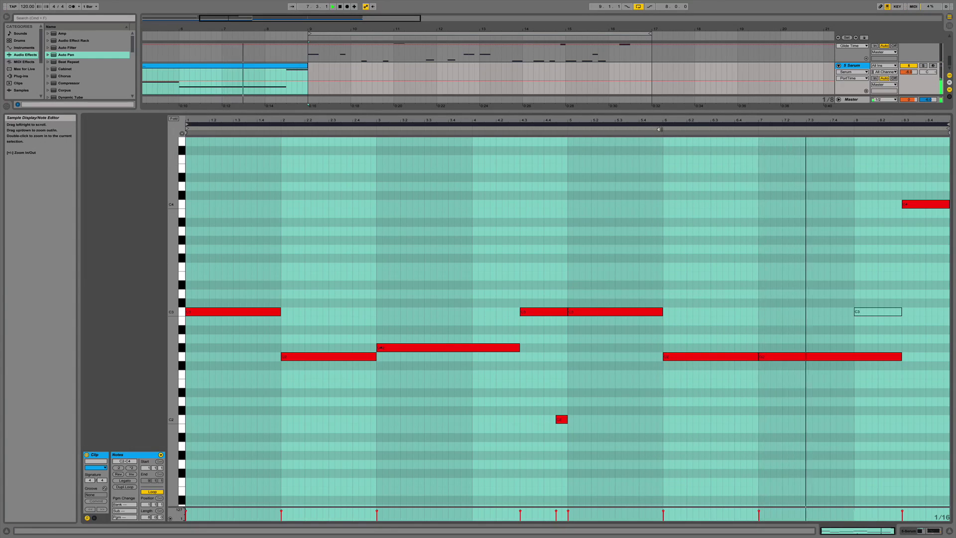
Try the Serum clip's long bar 7 note at G1, settle on G3 while auditioning, and return to the full arrangement.
{"action": "key", "text": "space"}
{"action": "left_click", "coordinate": [774, 357]}
{"action": "key", "text": "shift+Down"}
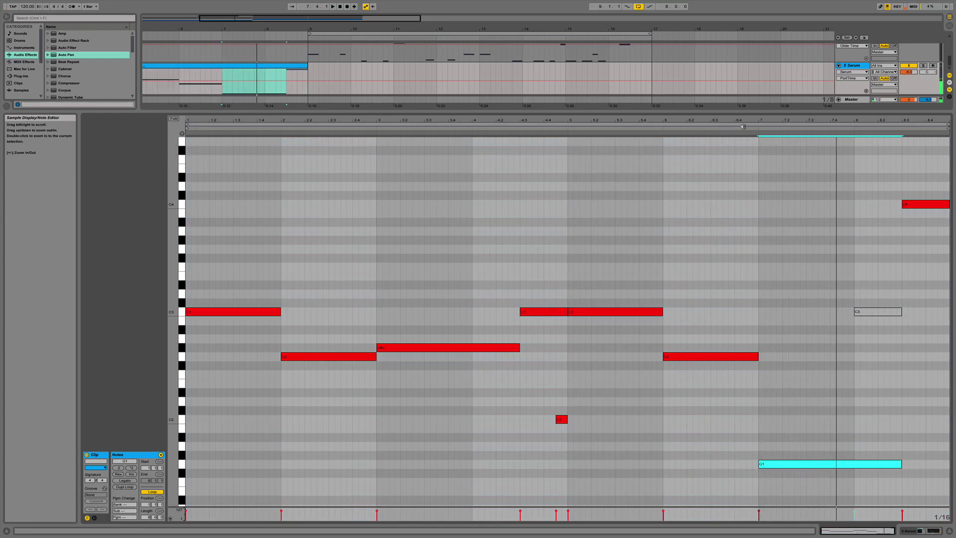
{"action": "key", "text": "shift+Up"}
{"action": "key", "text": "shift+Up"}
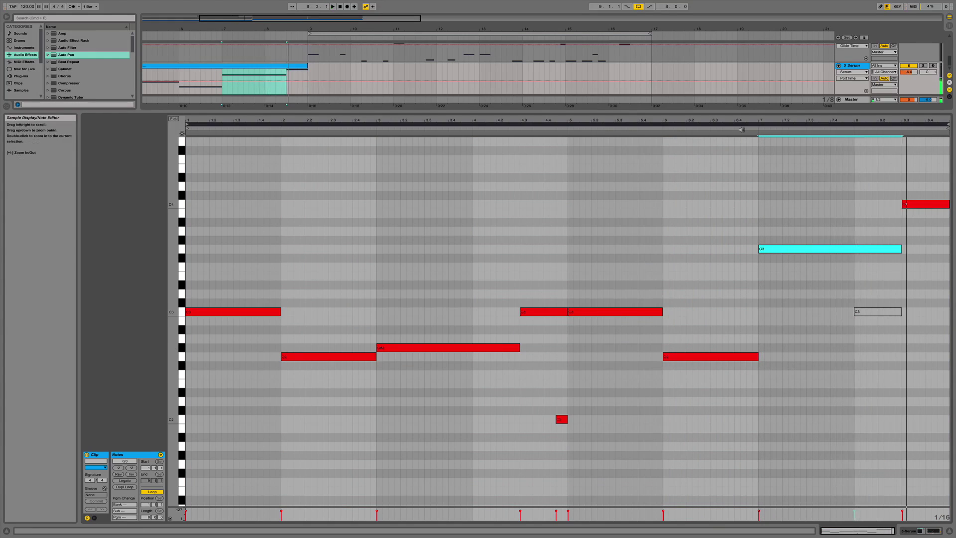
{"action": "left_click", "coordinate": [951, 533]}
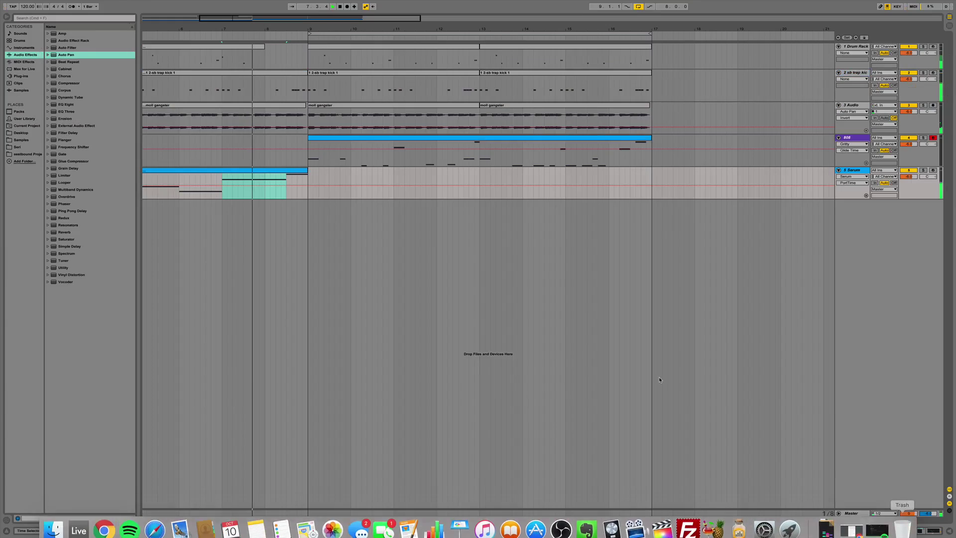
In the 808 clip, move the first C3 note to start at 1.1.3 and shorten it to just over two sixteenths.
{"action": "left_click", "coordinate": [471, 138]}
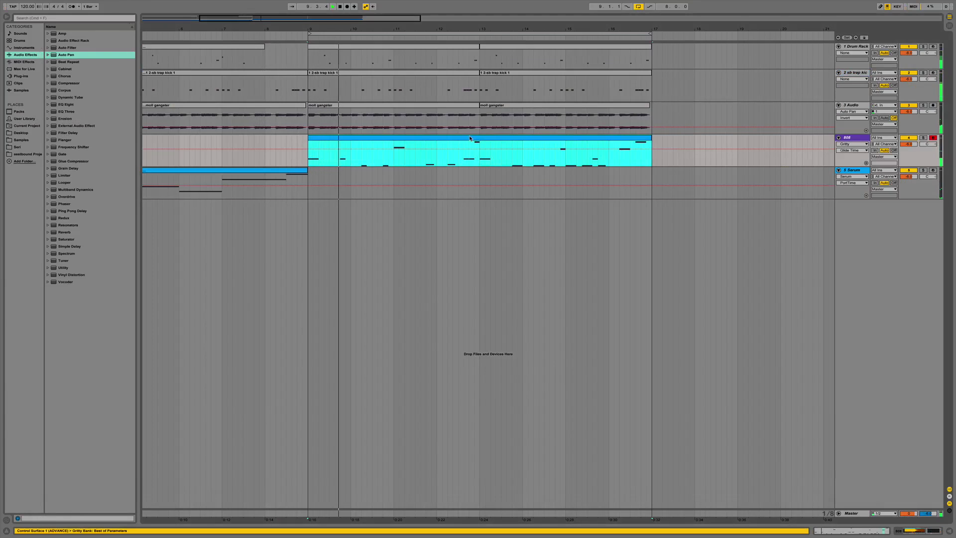
{"action": "double_click", "coordinate": [335, 140]}
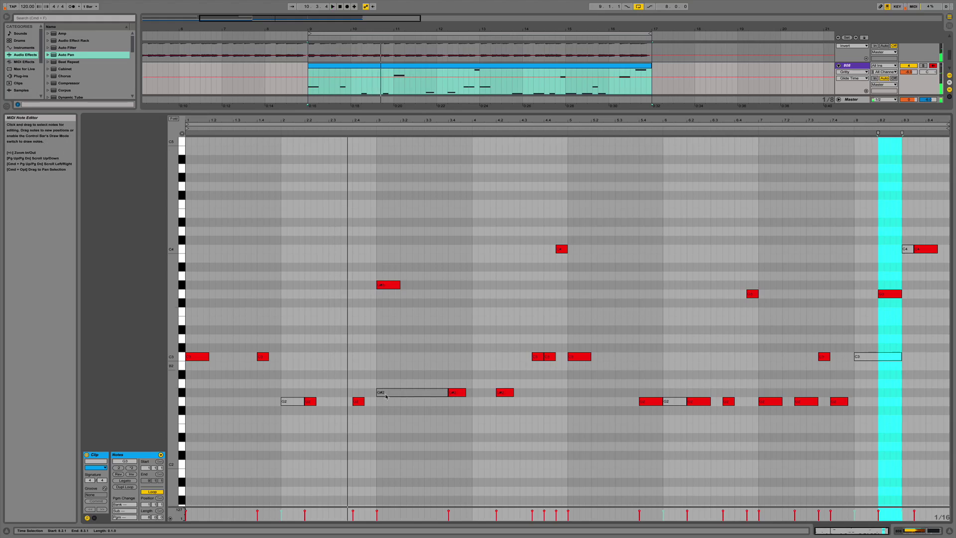
{"action": "left_click", "coordinate": [213, 357]}
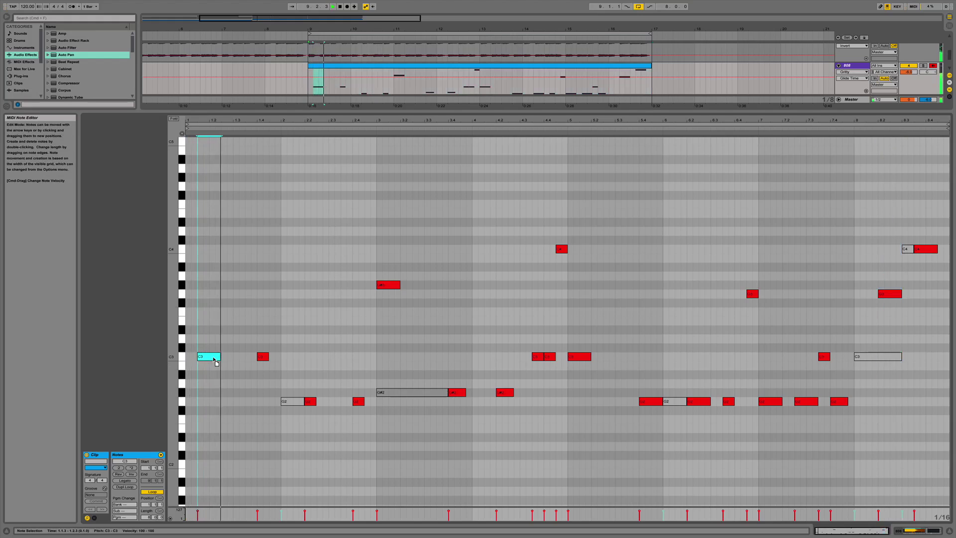
{"action": "mouse_move", "coordinate": [221, 357]}
{"action": "left_mouse_down"}
{"action": "mouse_move", "coordinate": [230, 357]}
{"action": "mouse_move", "coordinate": [214, 357]}
{"action": "left_mouse_up"}
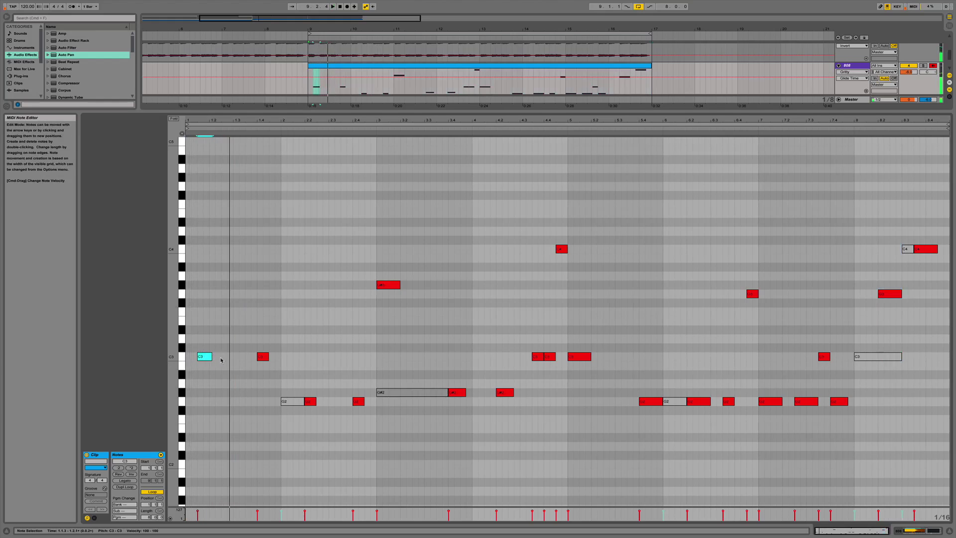
Try a one-beat C3 note at 1.3.1 in the 808 clip and remove it.
{"action": "double_click", "coordinate": [240, 356]}
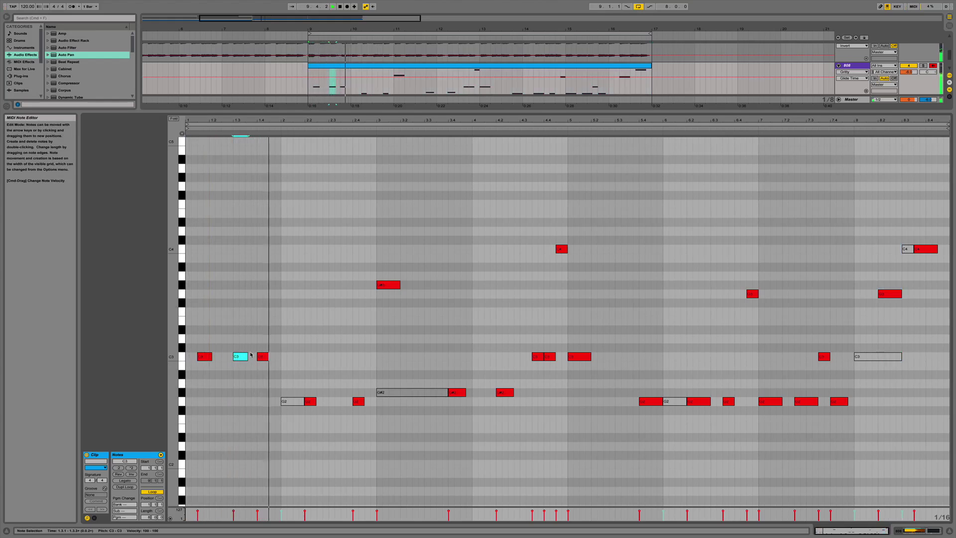
{"action": "left_click_drag", "start_coordinate": [249, 357], "coordinate": [255, 357]}
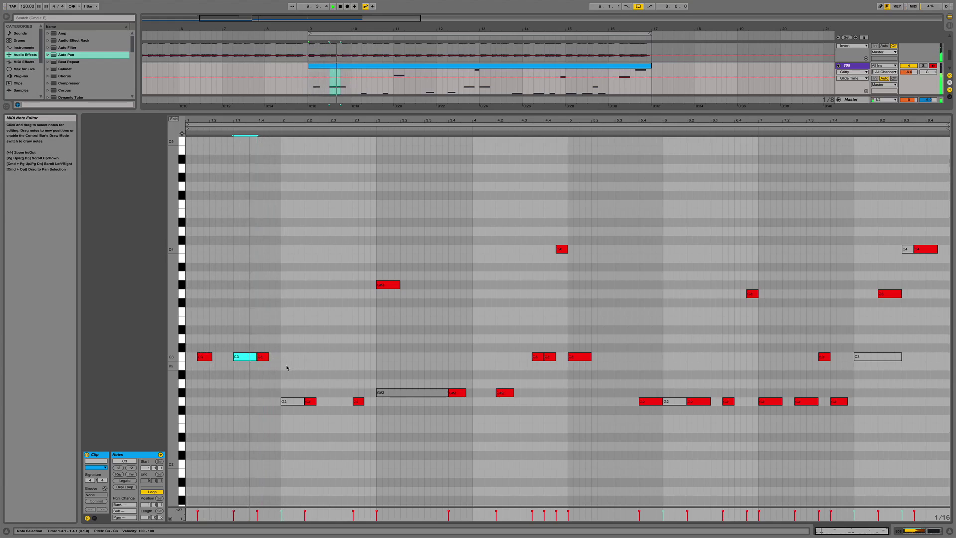
{"action": "key", "text": "super+z"}
{"action": "key", "text": "Delete"}
Duplicate the 808 clip to bars 17–24, select the original at bars 9–16 and show the full arrangement.
{"action": "left_click", "coordinate": [491, 68]}
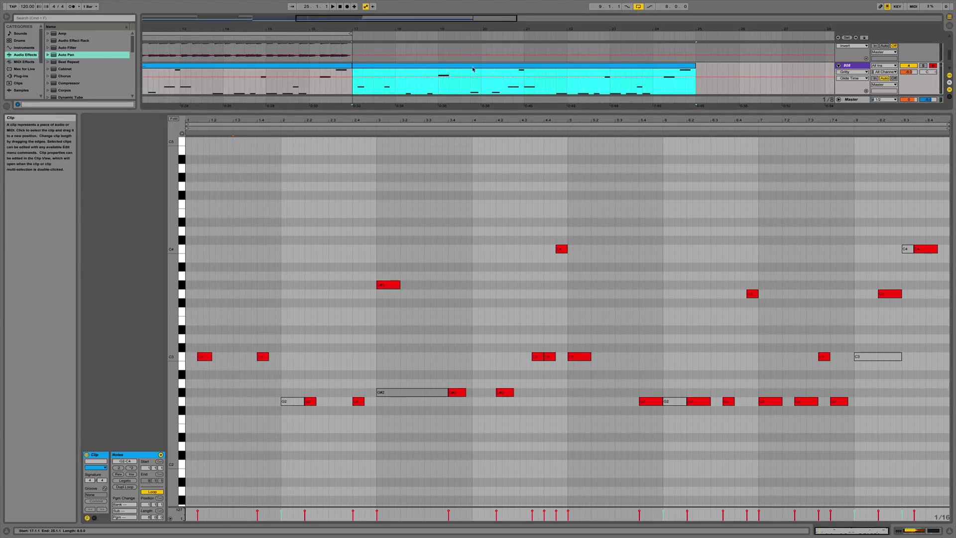
{"action": "left_click", "coordinate": [341, 67]}
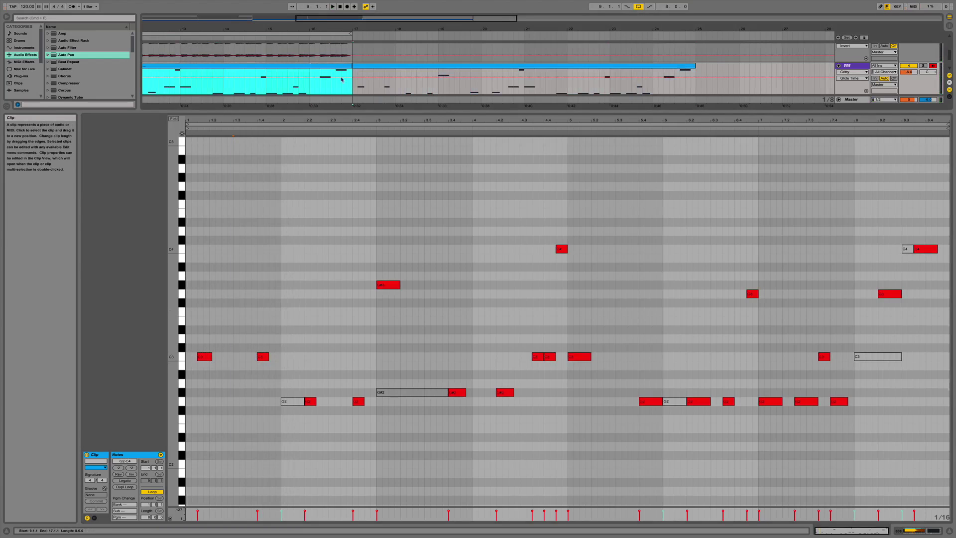
{"action": "left_click", "coordinate": [949, 531]}
{"action": "left_click_drag", "start_coordinate": [275, 26], "coordinate": [275, 5]}
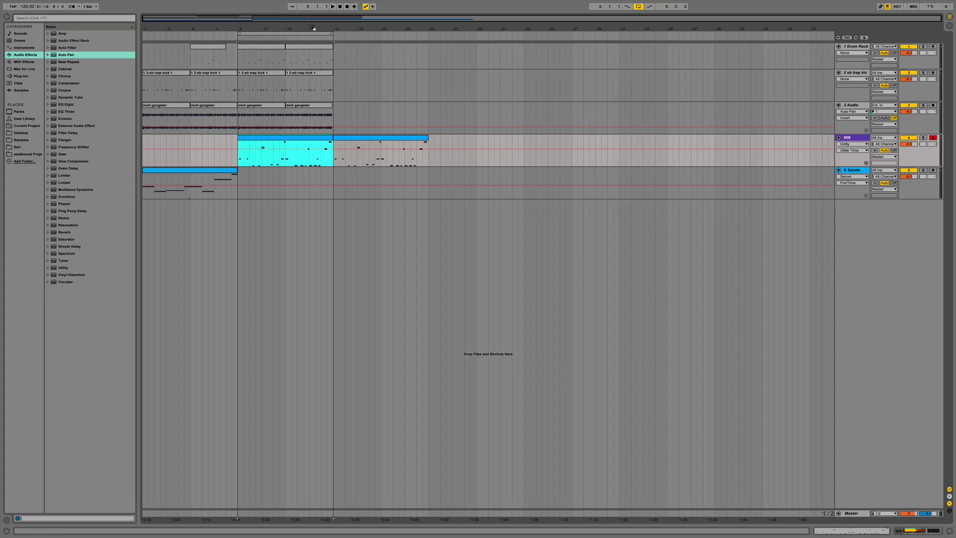
Apply Legato to all notes in the original 808 clip at bars 9–16 and audition the result.
{"action": "double_click", "coordinate": [274, 138]}
{"action": "key", "text": "super+a"}
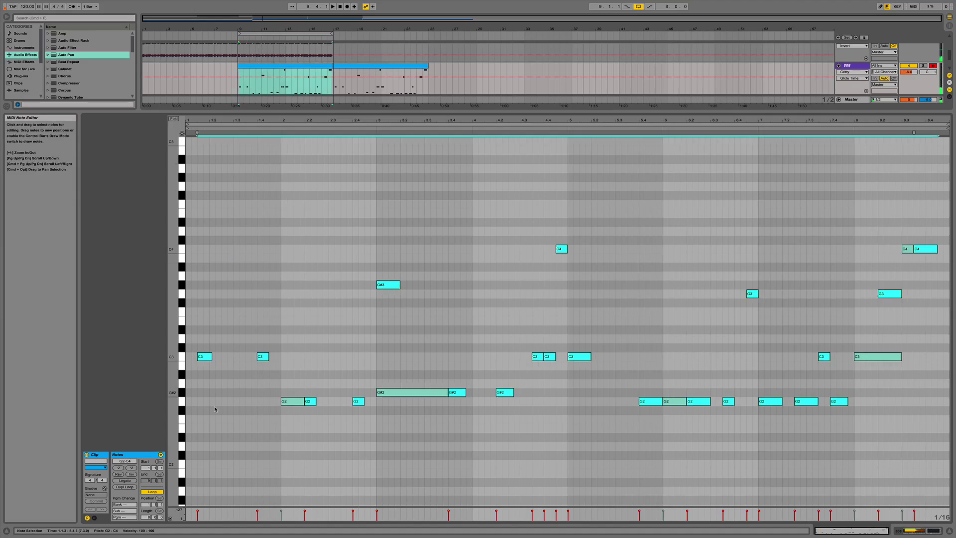
{"action": "left_click", "coordinate": [123, 482]}
{"action": "key", "text": "space"}
{"action": "left_click", "coordinate": [250, 445]}
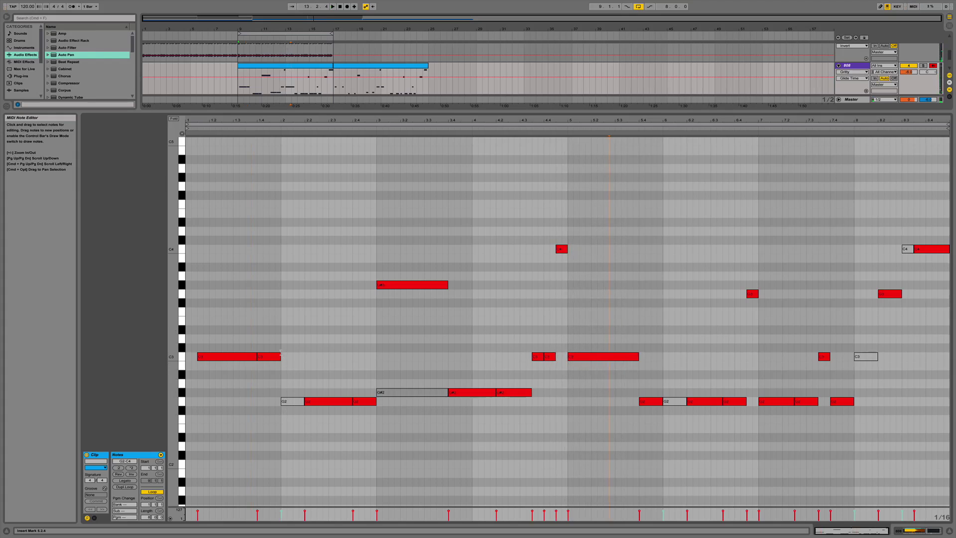
Lengthen the second C3 note past the start of bar 2 and extend the first C3 note to meet it, auditioning the bass line.
{"action": "mouse_move", "coordinate": [297, 359]}
{"action": "left_mouse_down"}
{"action": "mouse_move", "coordinate": [286, 359]}
{"action": "mouse_move", "coordinate": [300, 357]}
{"action": "left_mouse_up"}
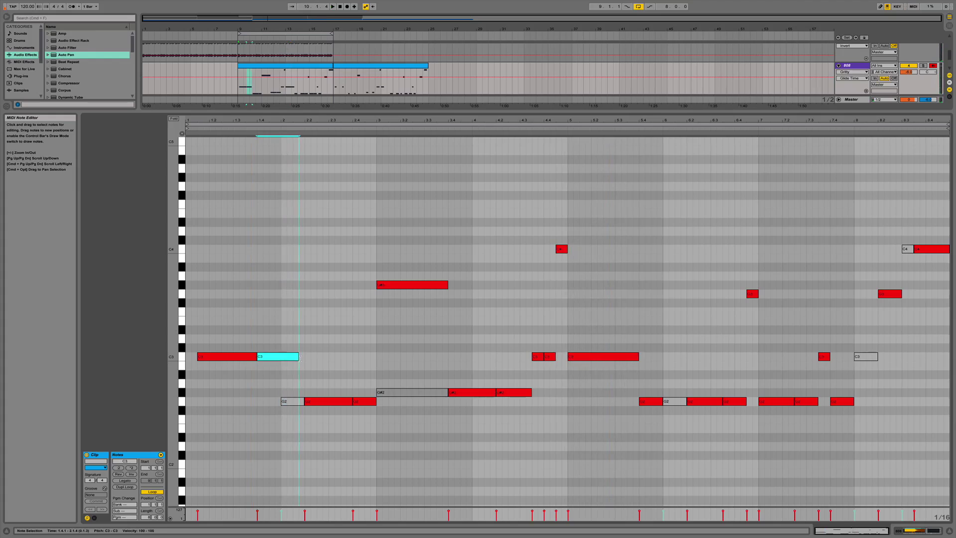
{"action": "left_click", "coordinate": [279, 402]}
{"action": "key", "text": "space"}
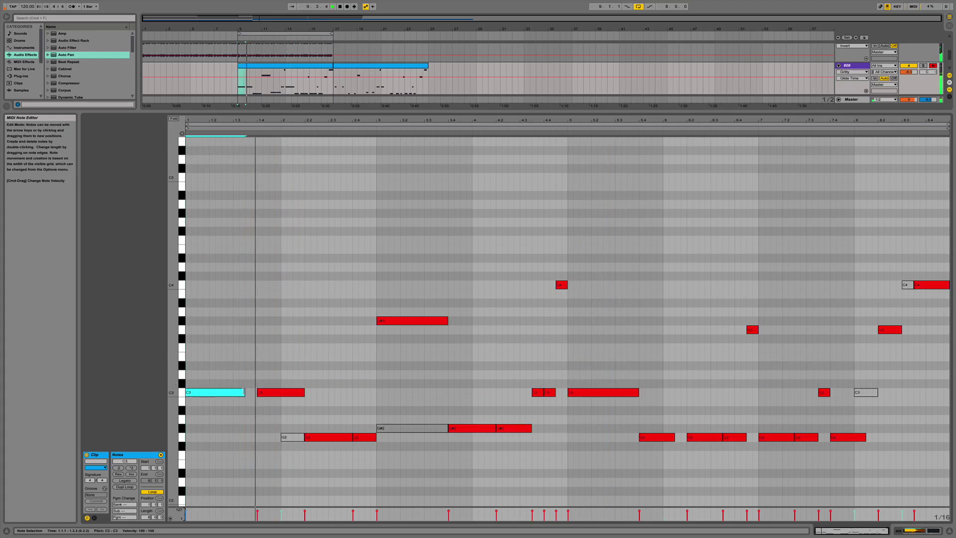
{"action": "left_click_drag", "start_coordinate": [244, 392], "coordinate": [257, 394]}
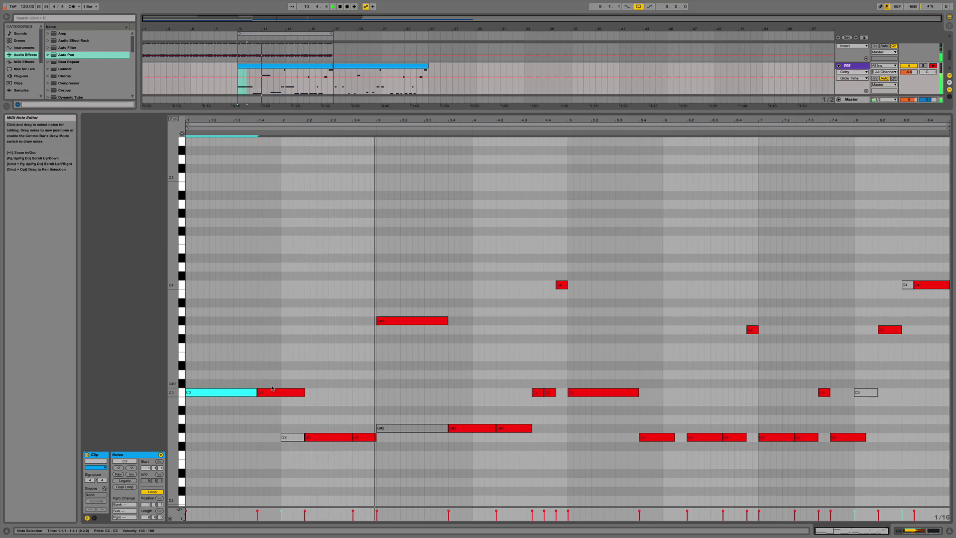
{"action": "scroll", "coordinate": [374, 387], "scroll_direction": "down", "scroll_amount": 3}
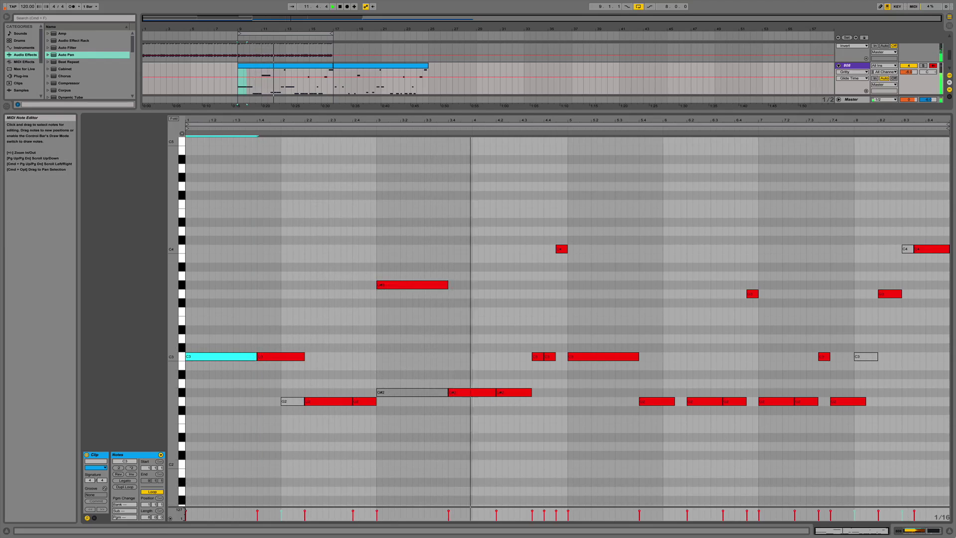
Try raising the three G2 notes from beat 5.4 through bar 6 to G#2 while the bass line plays.
{"action": "left_click_drag", "start_coordinate": [734, 415], "coordinate": [621, 401]}
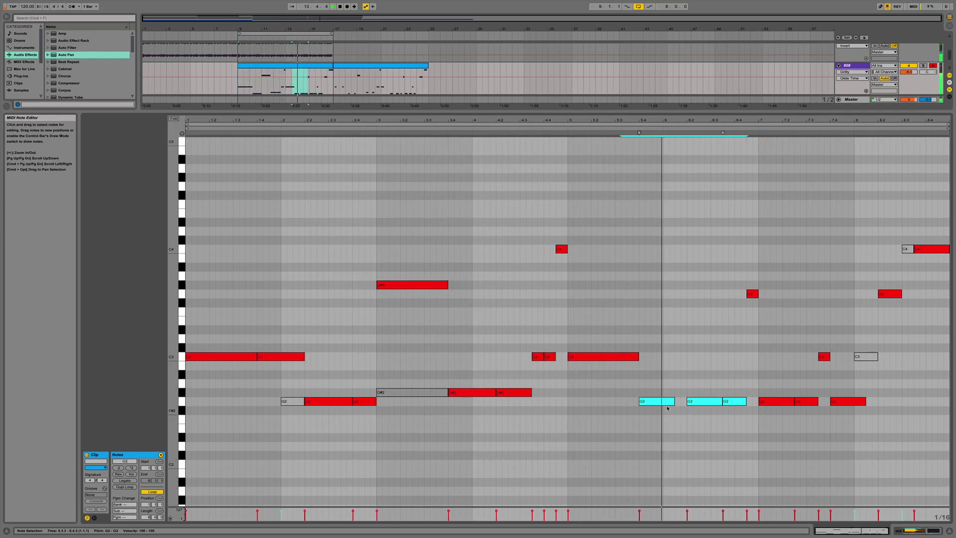
{"action": "key", "text": "Up"}
{"action": "key", "text": "space"}
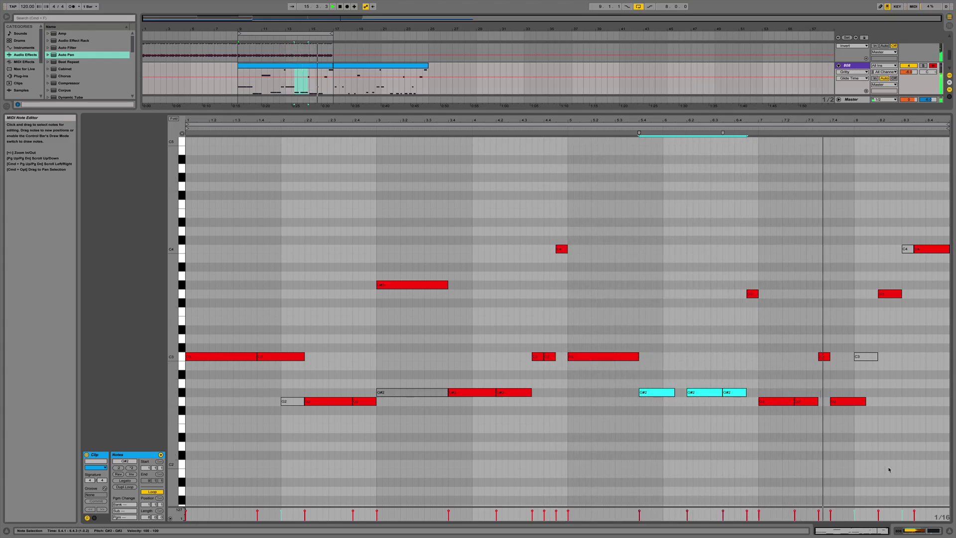
{"action": "left_click", "coordinate": [949, 531]}
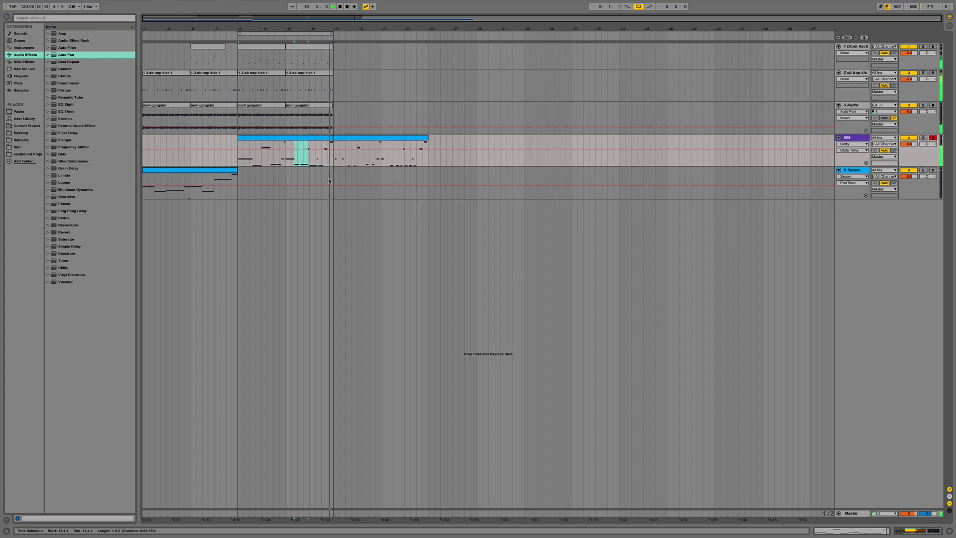
{"action": "key", "text": "space"}
Convert the 808 track's Gritty Simpler device into a Sampler.
{"action": "double_click", "coordinate": [305, 138]}
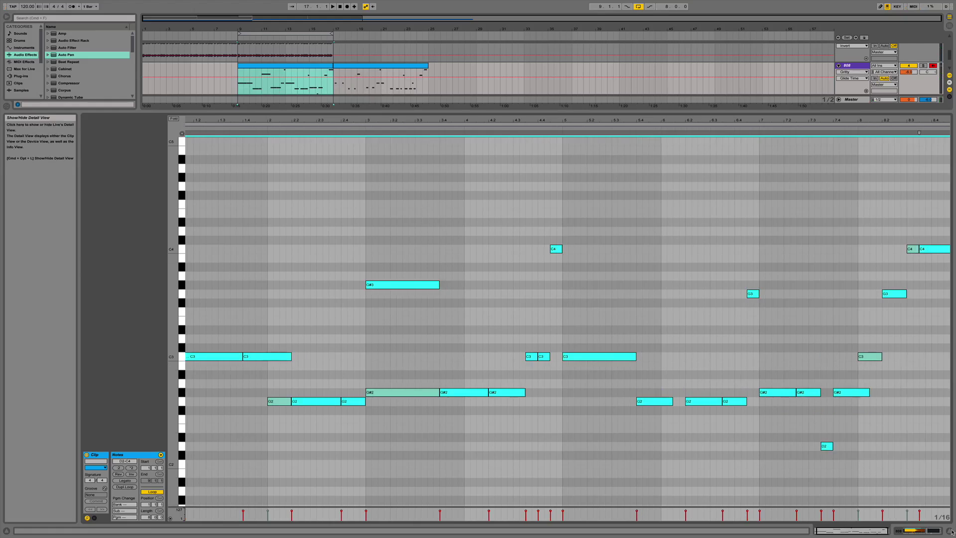
{"action": "left_click", "coordinate": [949, 531]}
{"action": "left_click", "coordinate": [411, 184]}
{"action": "double_click", "coordinate": [319, 138]}
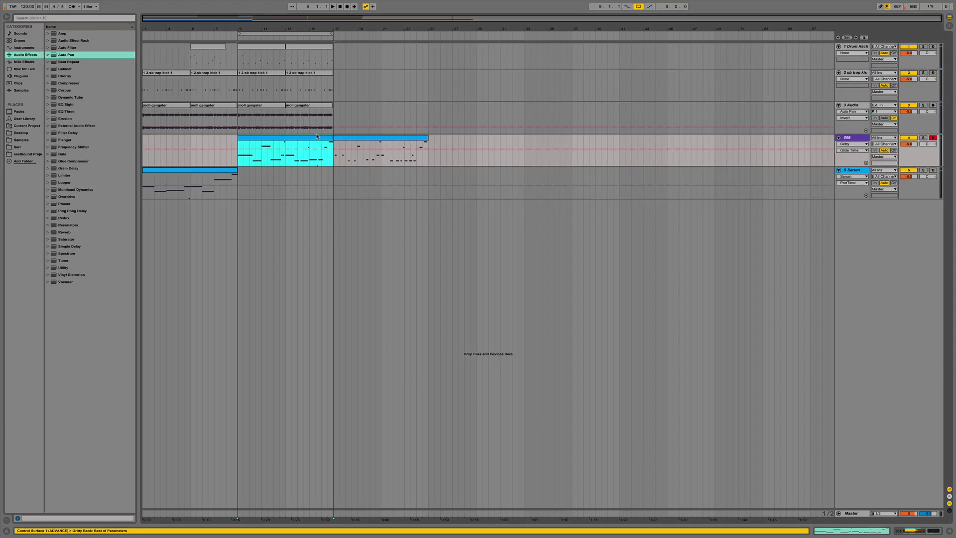
{"action": "key", "text": "shift+Tab"}
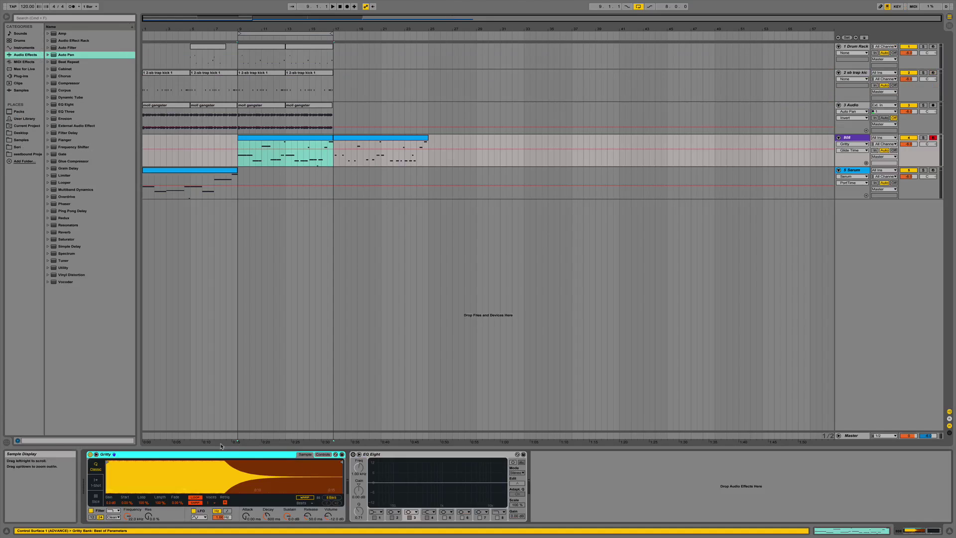
{"action": "right_click", "coordinate": [209, 455]}
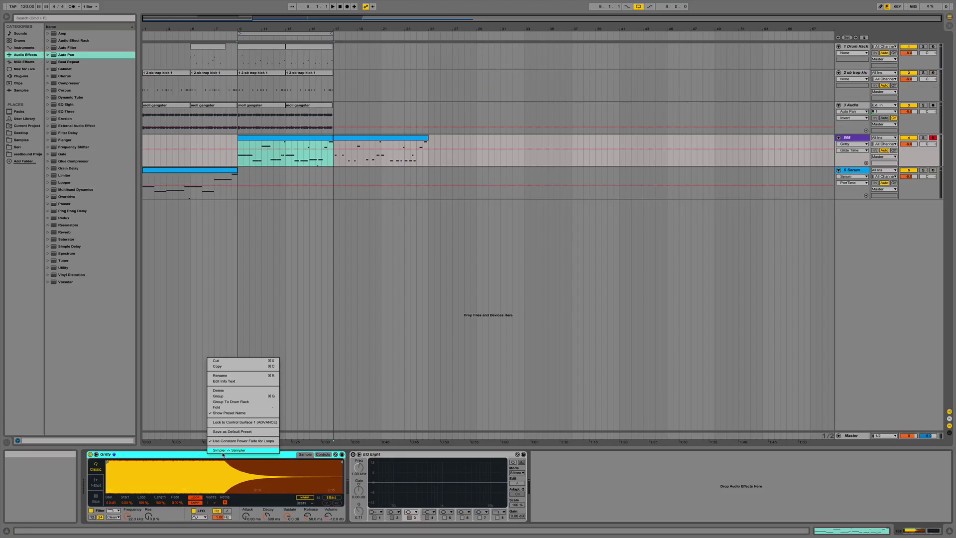
{"action": "left_click", "coordinate": [225, 451]}
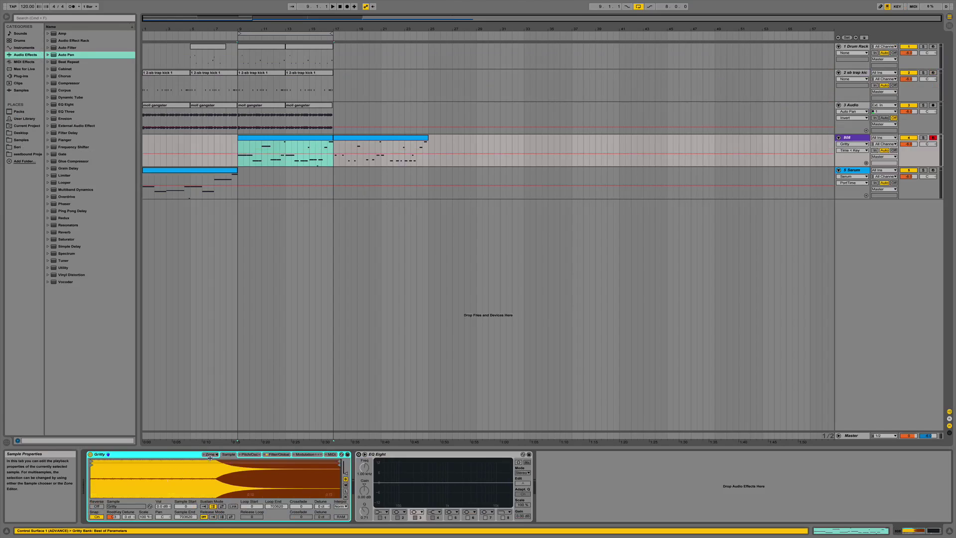
Set the Gritty Sampler's pitch bend range to 24 semitones in its MIDI settings.
{"action": "left_click", "coordinate": [331, 455]}
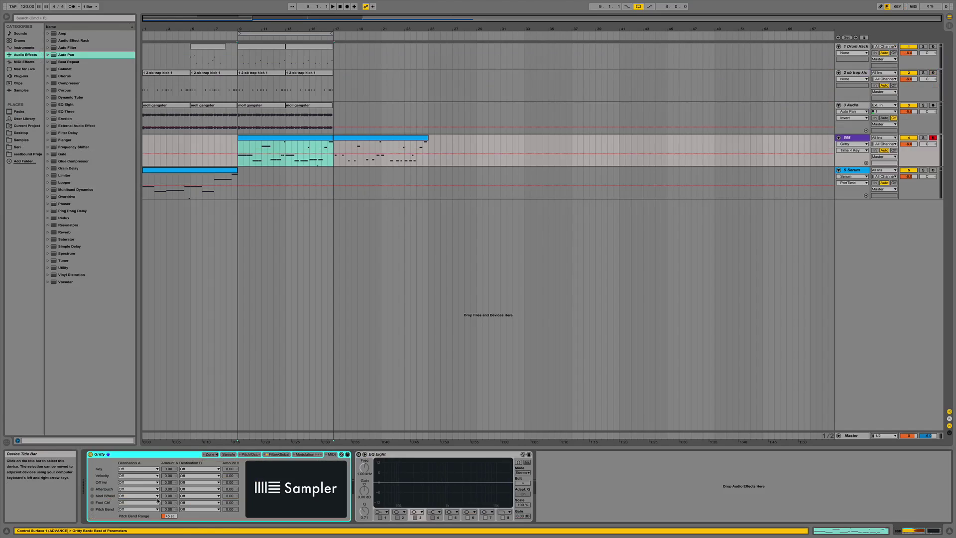
{"action": "left_click", "coordinate": [250, 454]}
{"action": "left_click", "coordinate": [279, 454]}
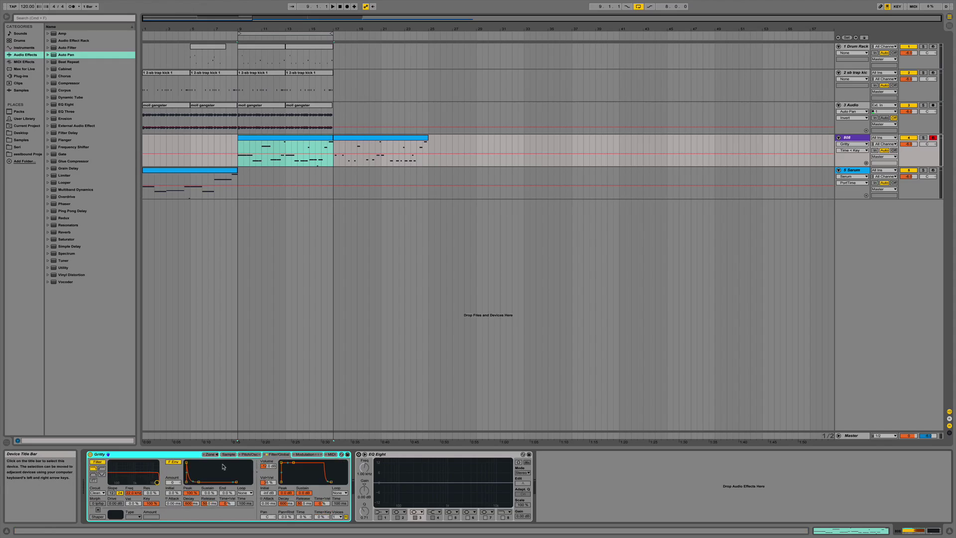
{"action": "left_click", "coordinate": [332, 455]}
{"action": "left_click_drag", "start_coordinate": [168, 516], "coordinate": [169, 503]}
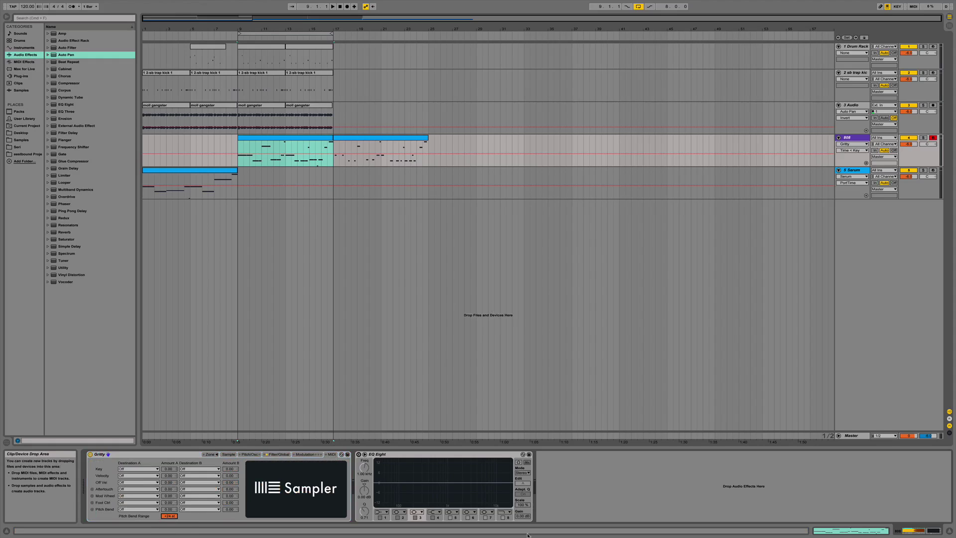
Show the Pitch Bend envelope of the first 808 clip.
{"action": "left_click", "coordinate": [267, 142]}
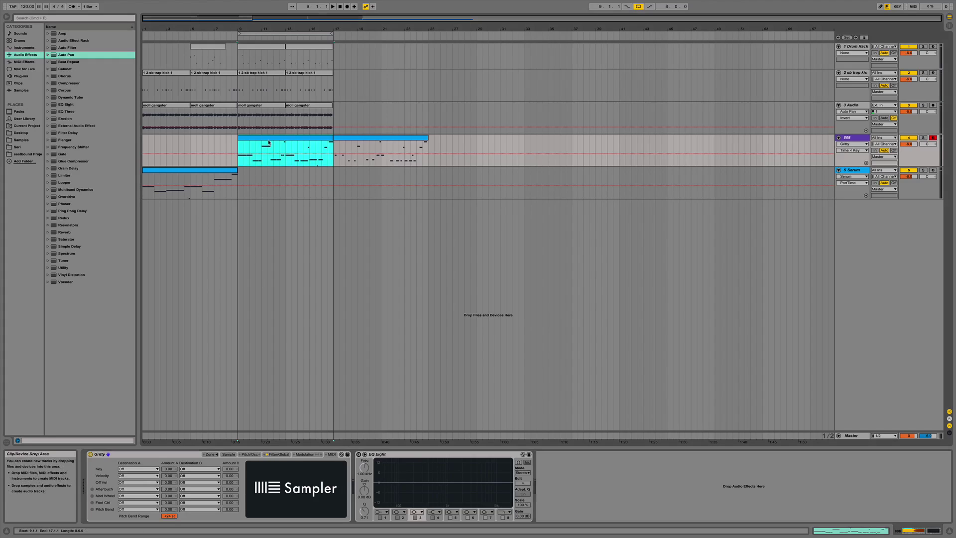
{"action": "left_click", "coordinate": [230, 455]}
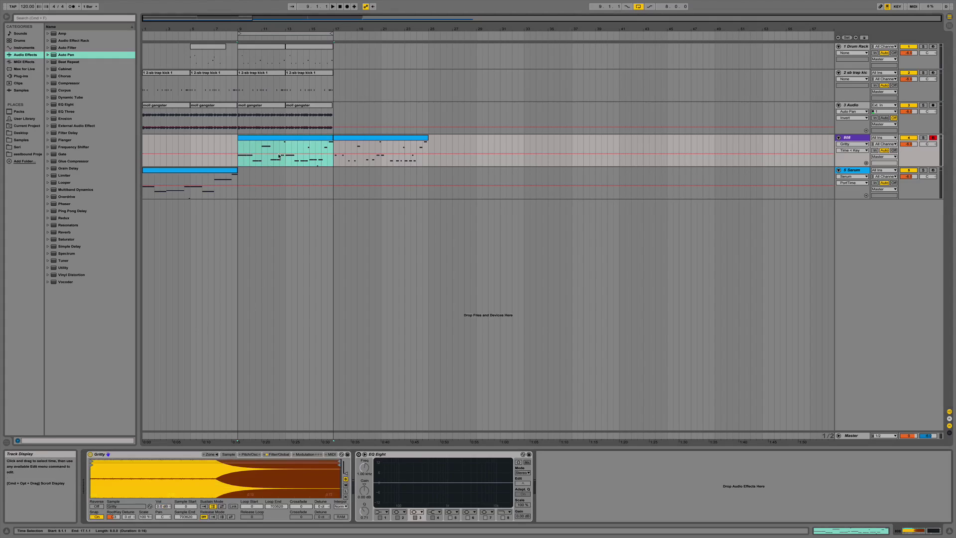
{"action": "double_click", "coordinate": [263, 138]}
{"action": "left_click", "coordinate": [245, 316]}
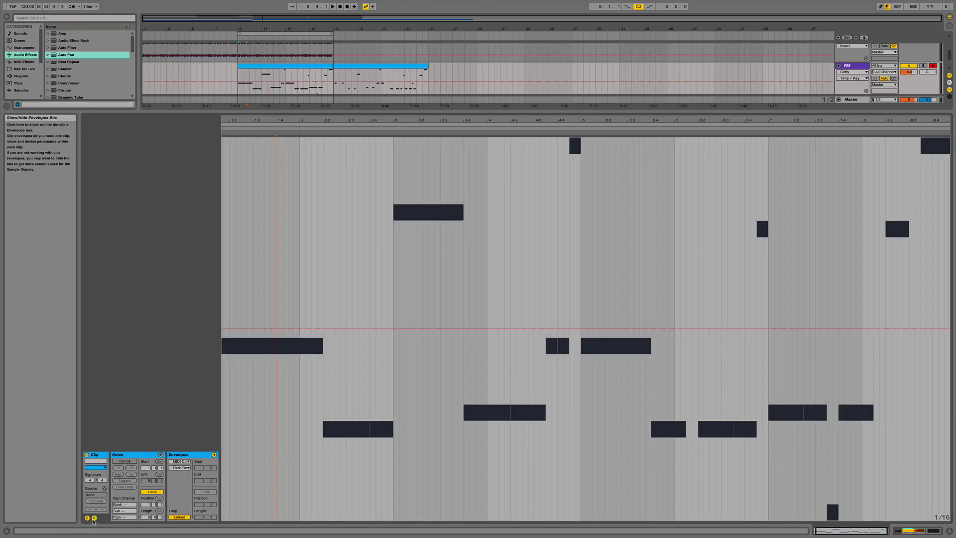
{"action": "left_click", "coordinate": [94, 518]}
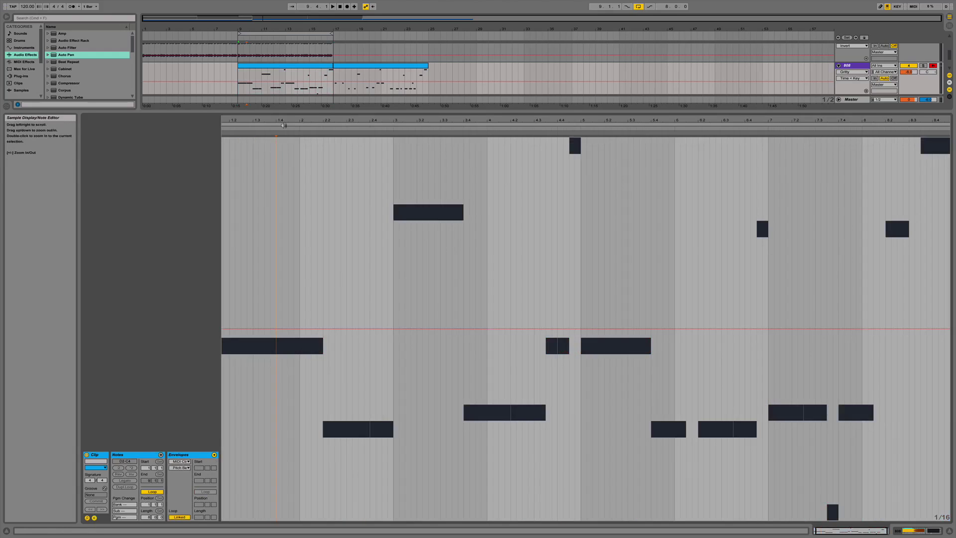
{"action": "key", "text": "minus"}
{"action": "left_click", "coordinate": [175, 463]}
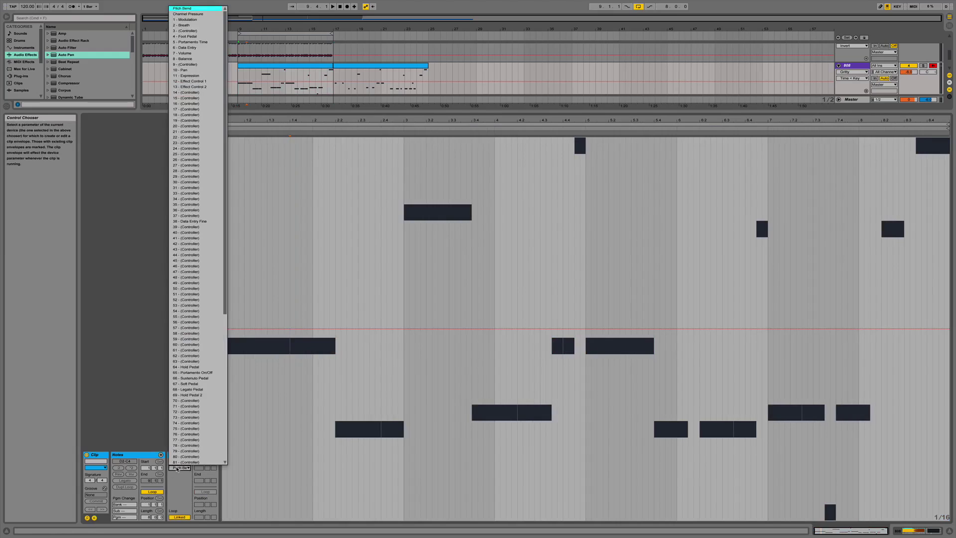
Try full-height upward pitch bend spikes over the opening C3 notes, audition them, and undo the envelope edits.
{"action": "mouse_move", "coordinate": [277, 310]}
{"action": "left_mouse_down"}
{"action": "mouse_move", "coordinate": [289, 309]}
{"action": "mouse_move", "coordinate": [287, 140]}
{"action": "left_mouse_up"}
{"action": "left_click", "coordinate": [315, 159]}
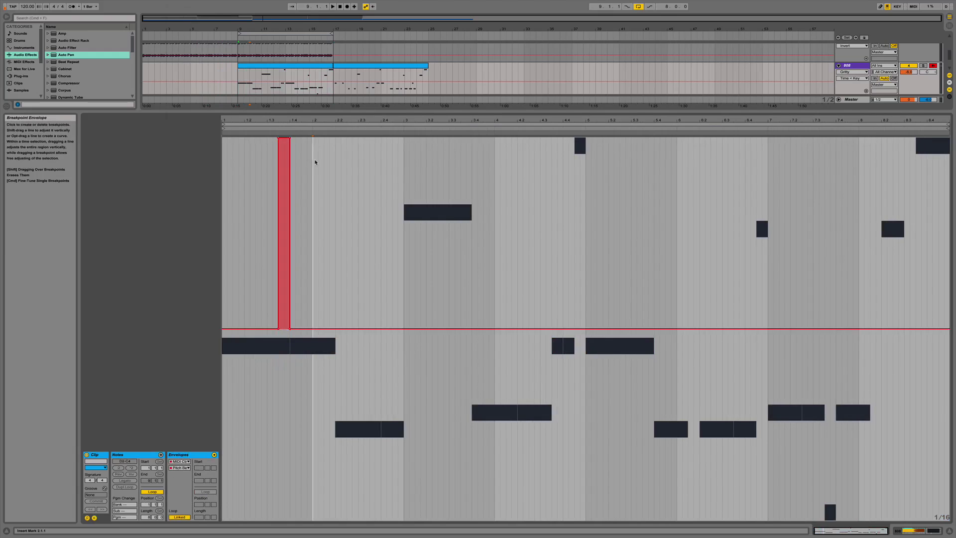
{"action": "left_click", "coordinate": [279, 139]}
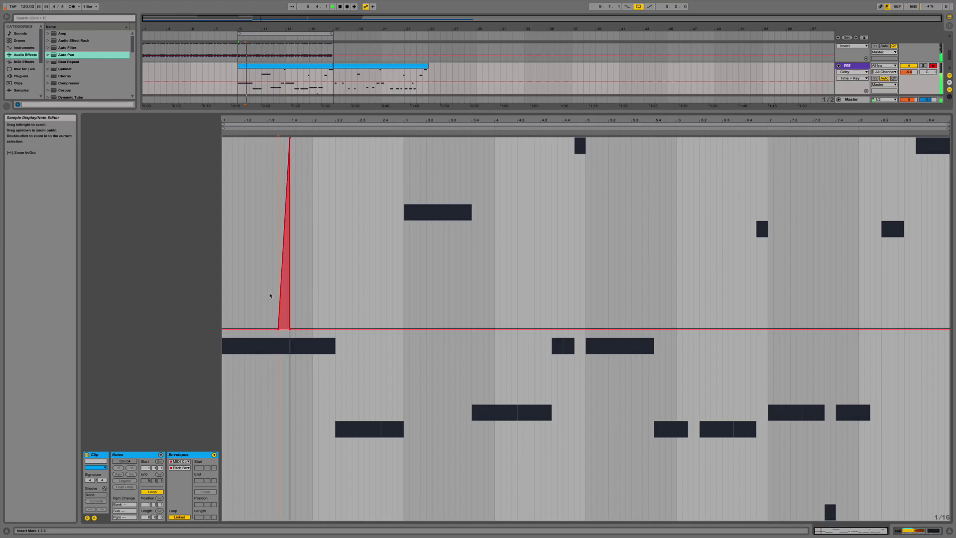
{"action": "left_click_drag", "start_coordinate": [270, 122], "coordinate": [270, 127]}
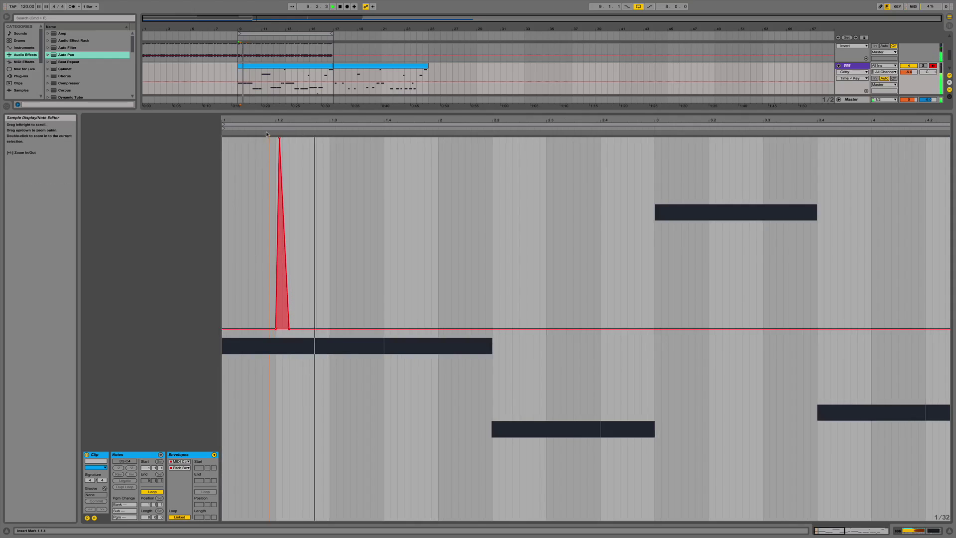
{"action": "left_click_drag", "start_coordinate": [289, 328], "coordinate": [327, 331]}
{"action": "key", "text": "super+z"}
{"action": "key", "text": "super+z"}
{"action": "key", "text": "super+z"}
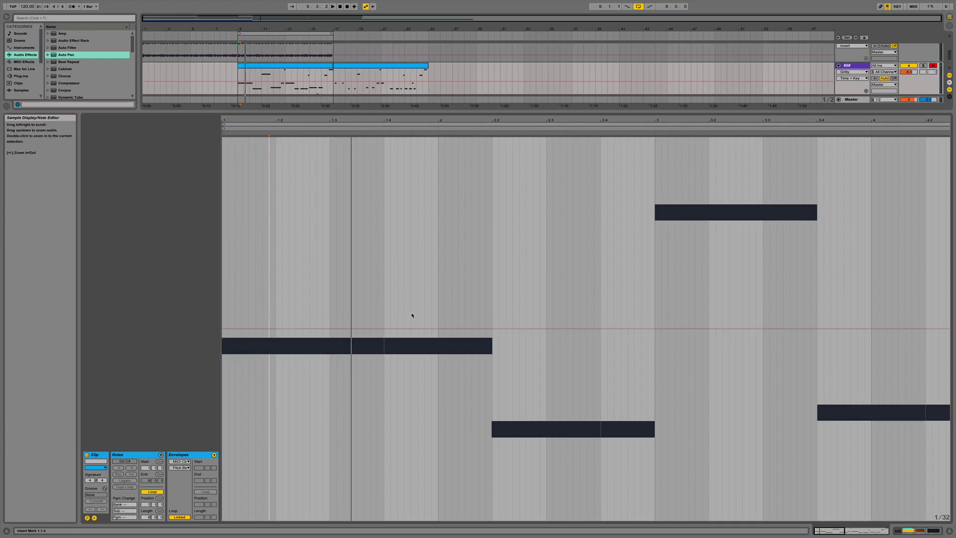
Try a slight upward pitch bend over the last quarter of the second C3 note, from beat 2 to 2.2.
{"action": "left_click_drag", "start_coordinate": [439, 307], "coordinate": [477, 313]}
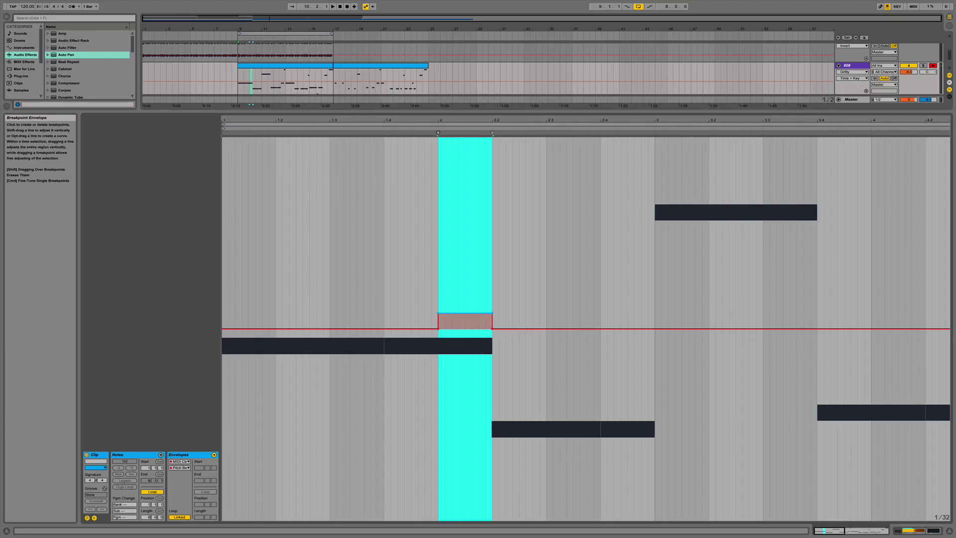
{"action": "left_click", "coordinate": [438, 313]}
{"action": "left_click", "coordinate": [439, 329]}
{"action": "key", "text": "space"}
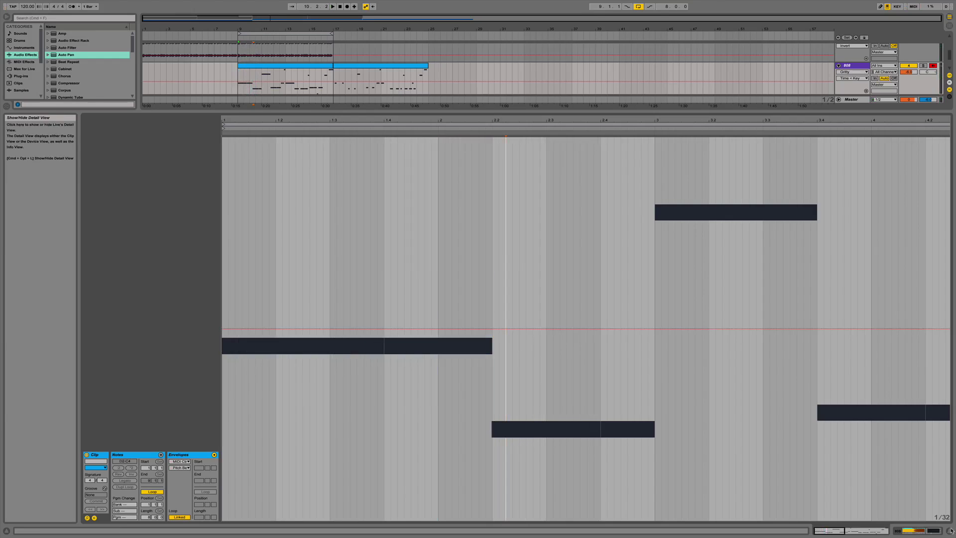
Insert a new MIDI track below the Audio track and list the available VST instruments.
{"action": "left_click", "coordinate": [950, 531]}
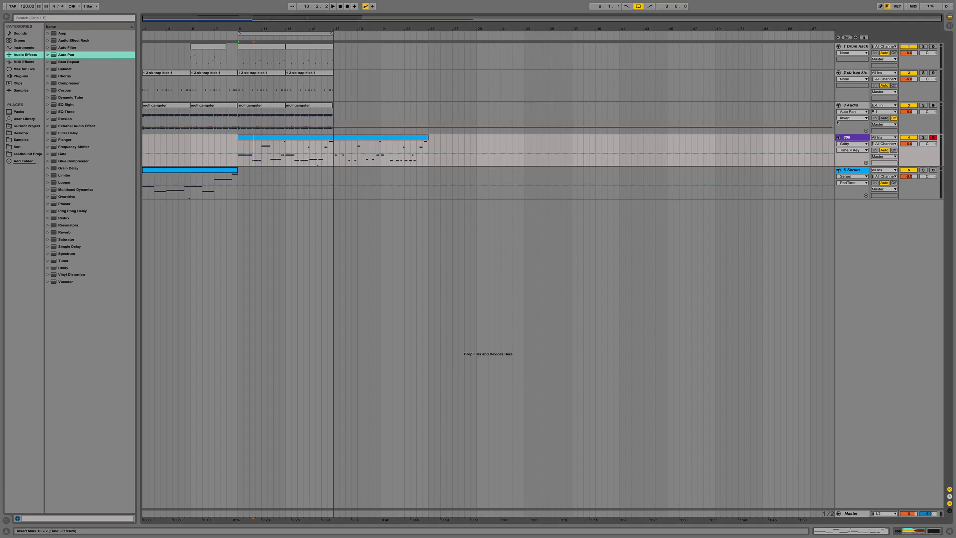
{"action": "left_click", "coordinate": [852, 105]}
{"action": "key", "text": "super+shift+t"}
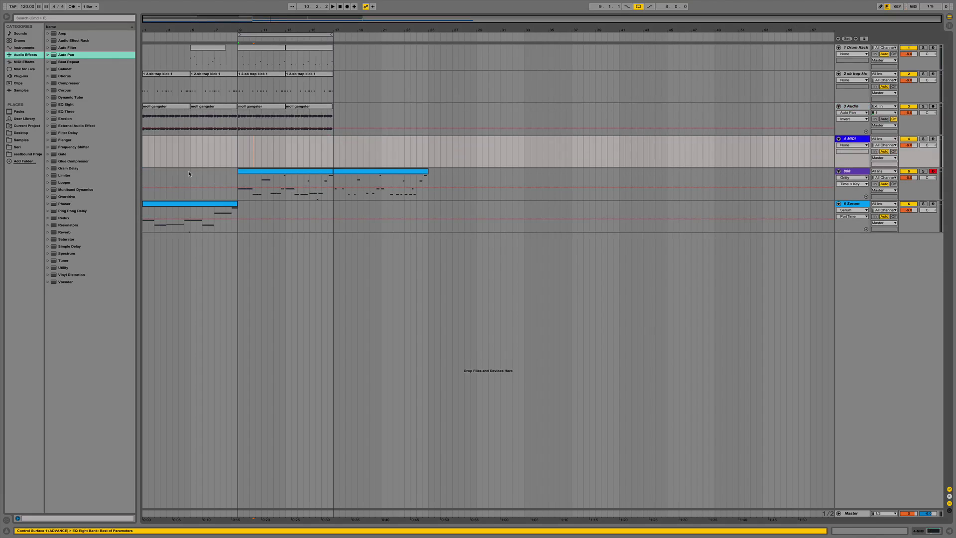
{"action": "left_click", "coordinate": [18, 77]}
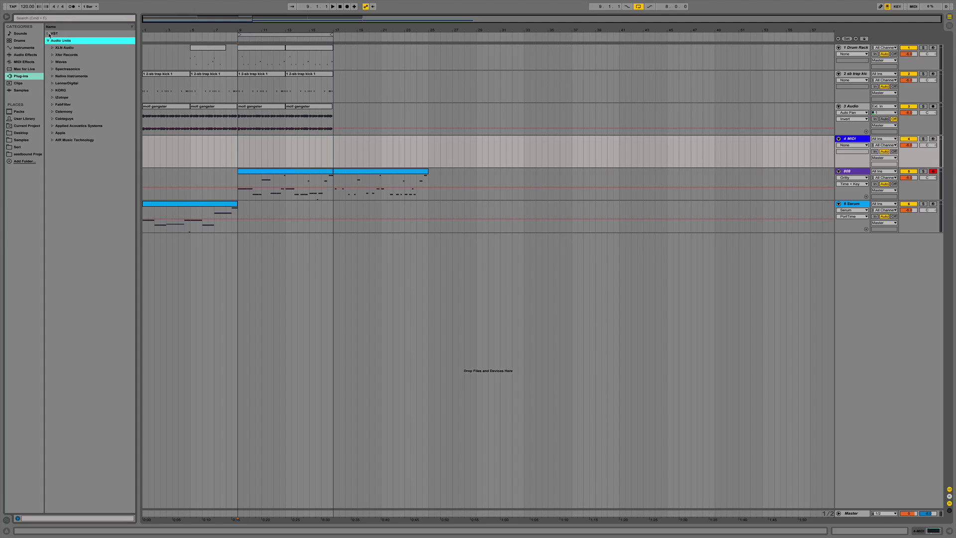
{"action": "left_click", "coordinate": [47, 33]}
{"action": "left_click", "coordinate": [47, 41]}
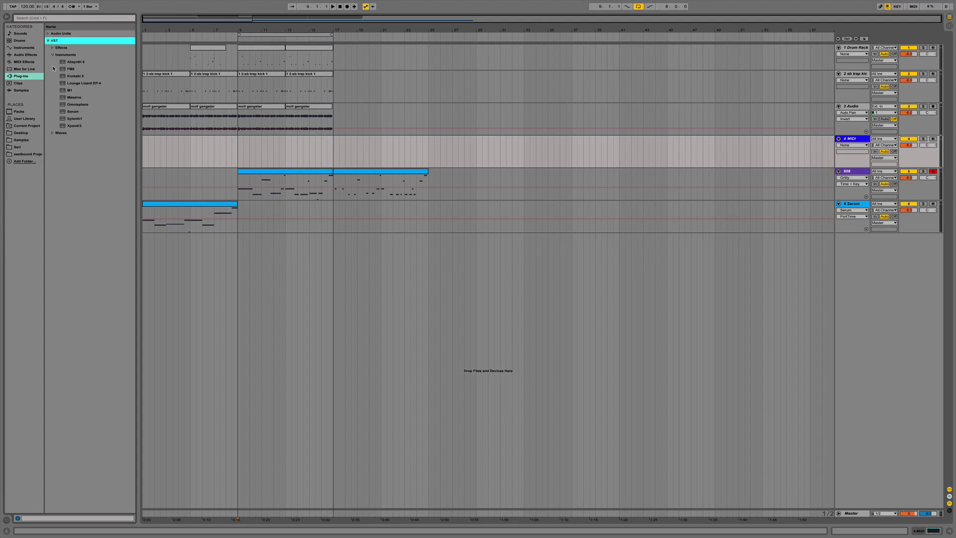
Load the Serum VST on the new MIDI track, check its preset selection, and close its window.
{"action": "double_click", "coordinate": [72, 111]}
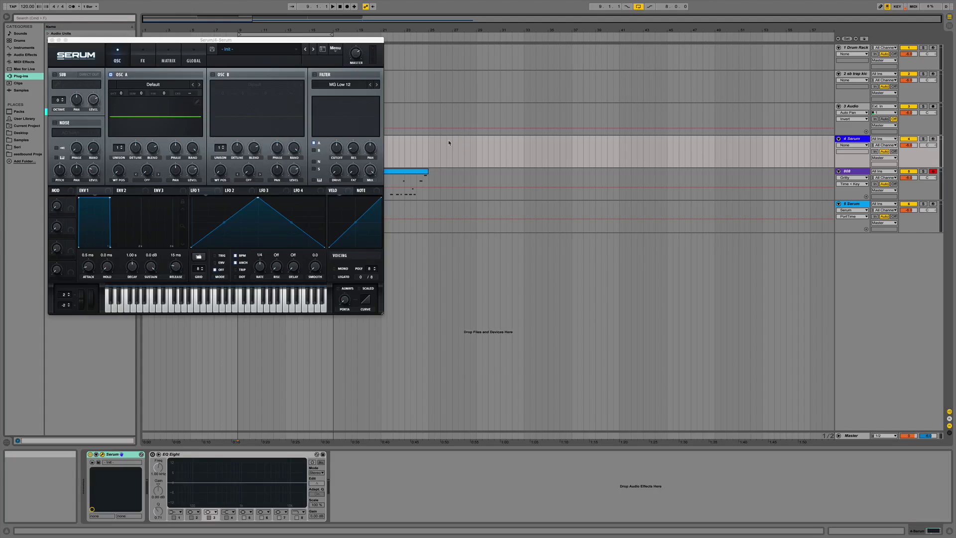
{"action": "left_click", "coordinate": [256, 50]}
{"action": "left_click", "coordinate": [264, 108]}
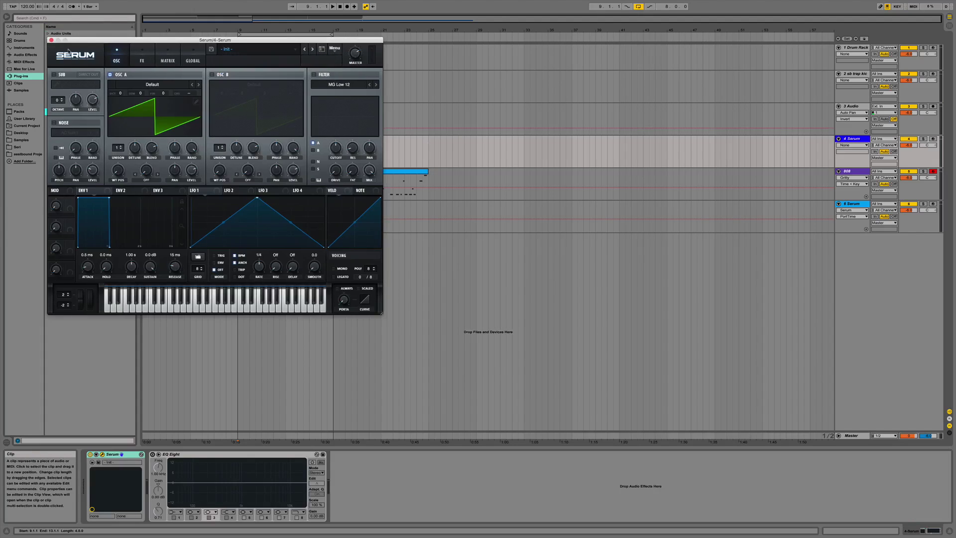
{"action": "left_click", "coordinate": [52, 40]}
Load the Massive VST on the new MIDI track in place of Serum and open its preset browser.
{"action": "left_click", "coordinate": [78, 98]}
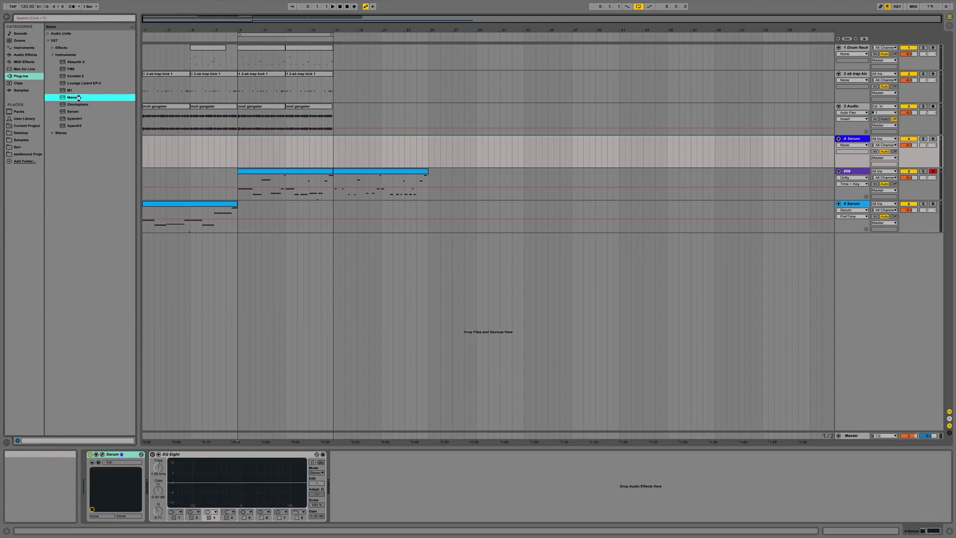
{"action": "key", "text": "Return"}
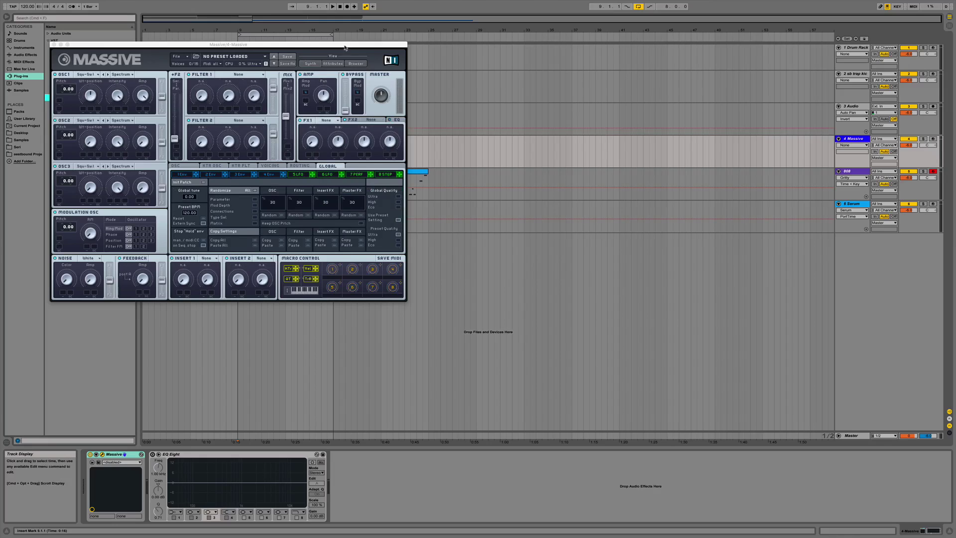
{"action": "left_click_drag", "start_coordinate": [345, 48], "coordinate": [349, 87]}
{"action": "left_click", "coordinate": [360, 103]}
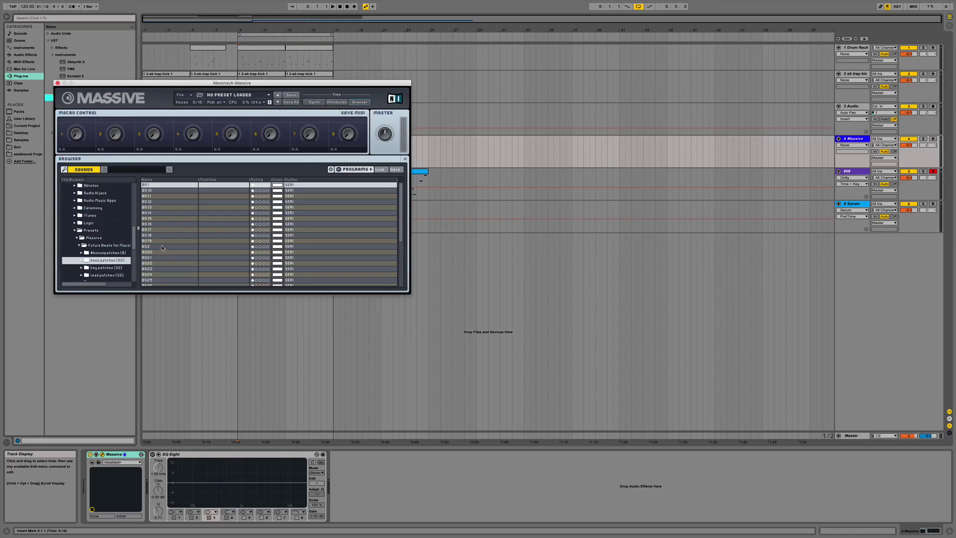
Load the BS32 bass patch in Massive and arm the Massive track for recording.
{"action": "scroll", "coordinate": [162, 248], "scroll_direction": "down", "scroll_amount": 5}
{"action": "left_click", "coordinate": [181, 249]}
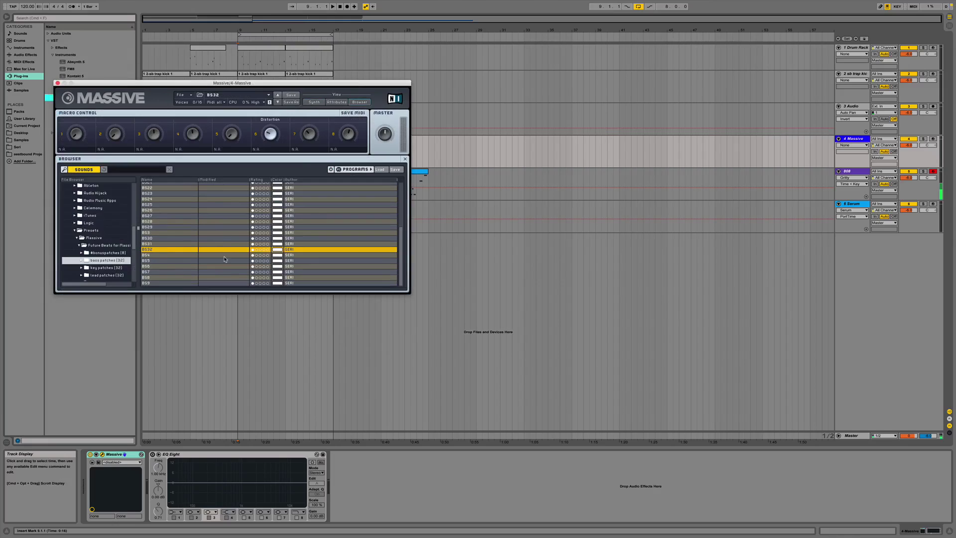
{"action": "left_click", "coordinate": [934, 139]}
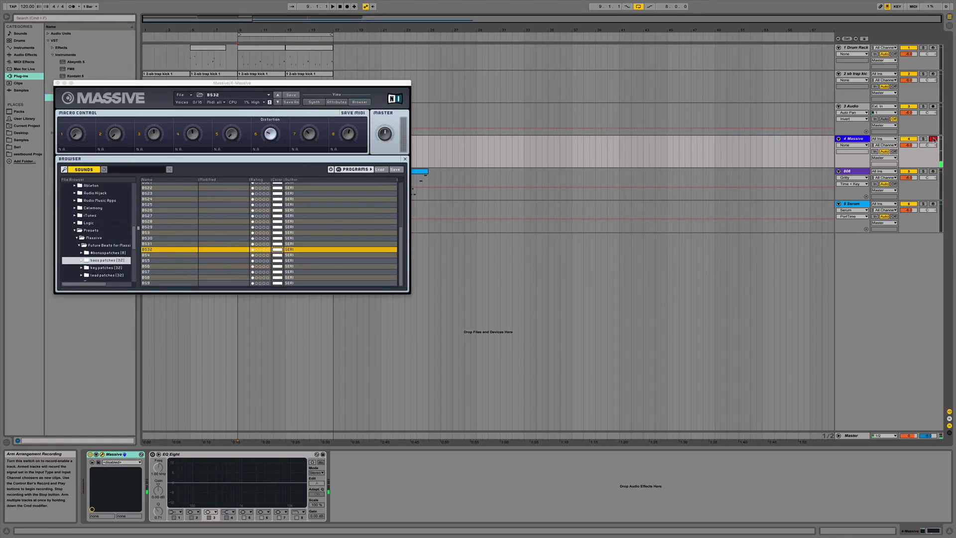
Audition KEY21 and KEY20 from the key patches folder, and load the KEY23 patch in Massive.
{"action": "left_click", "coordinate": [96, 267]}
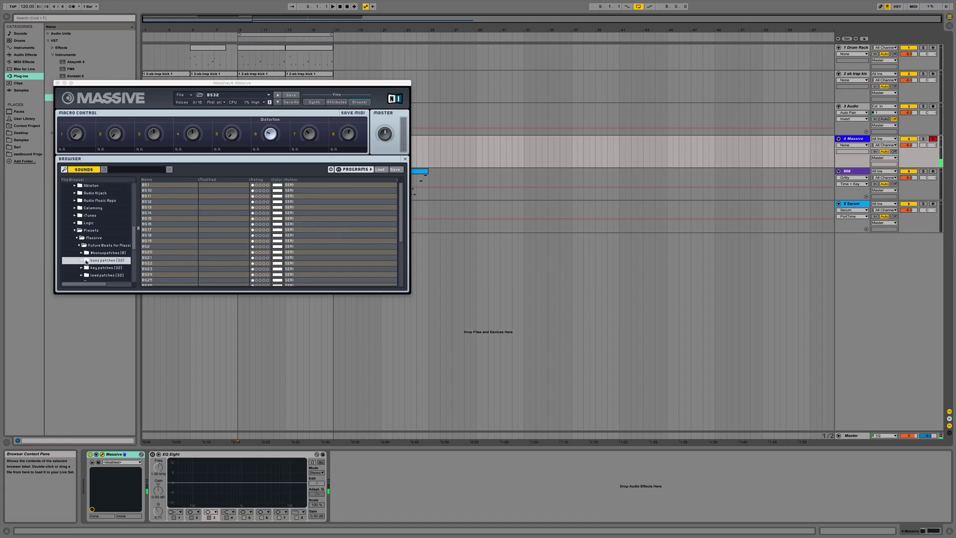
{"action": "scroll", "coordinate": [149, 251], "scroll_direction": "down", "scroll_amount": 1}
{"action": "left_click", "coordinate": [151, 253]}
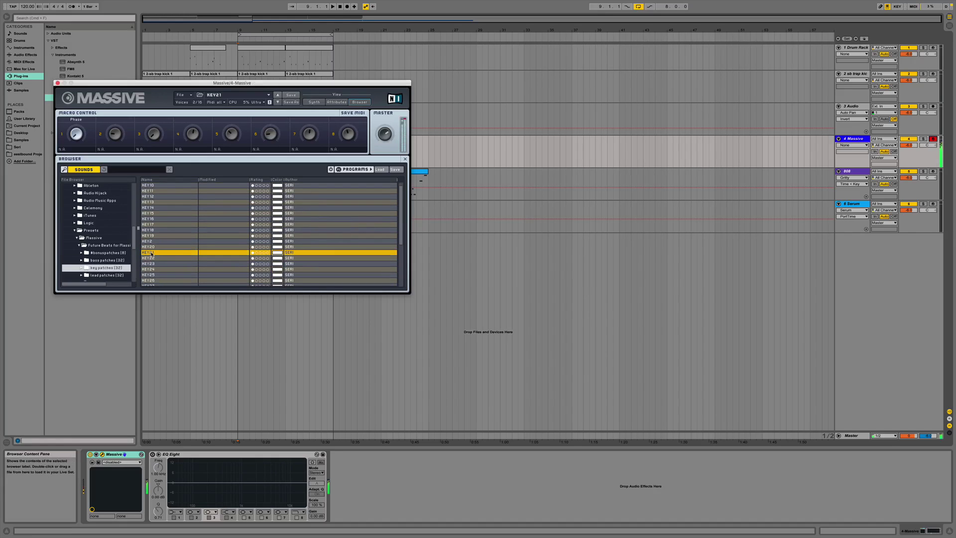
{"action": "left_click", "coordinate": [181, 247]}
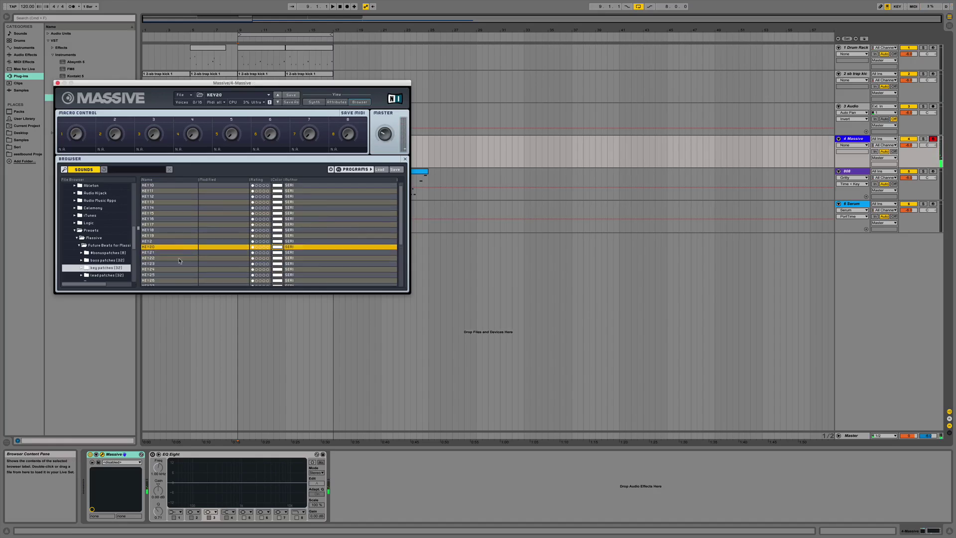
{"action": "scroll", "coordinate": [177, 264], "scroll_direction": "down", "scroll_amount": 4}
{"action": "left_click", "coordinate": [162, 267]}
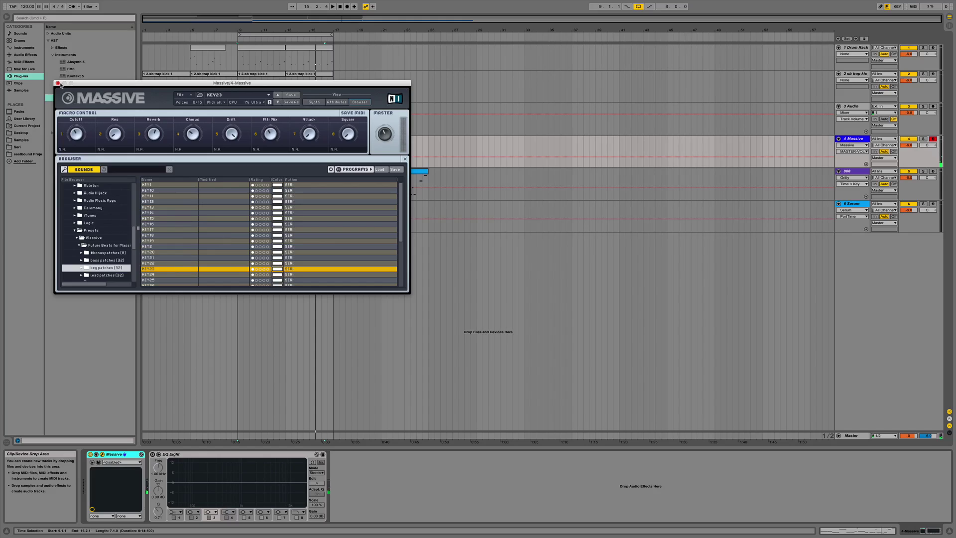
Close the Massive window and record a melody on the Massive track across the loop from bar 9 to bar 17.
{"action": "left_click", "coordinate": [58, 83]}
{"action": "left_click", "coordinate": [241, 146]}
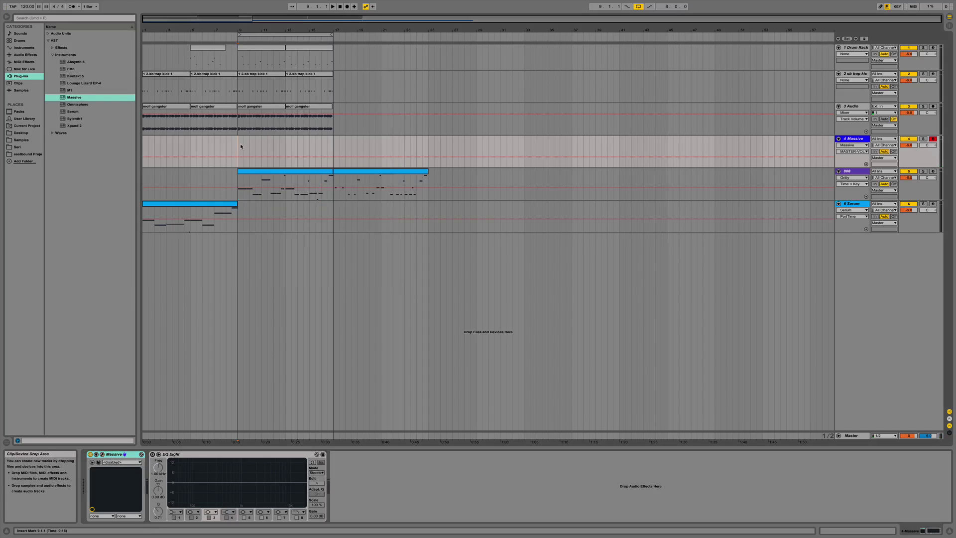
{"action": "left_click", "coordinate": [347, 7]}
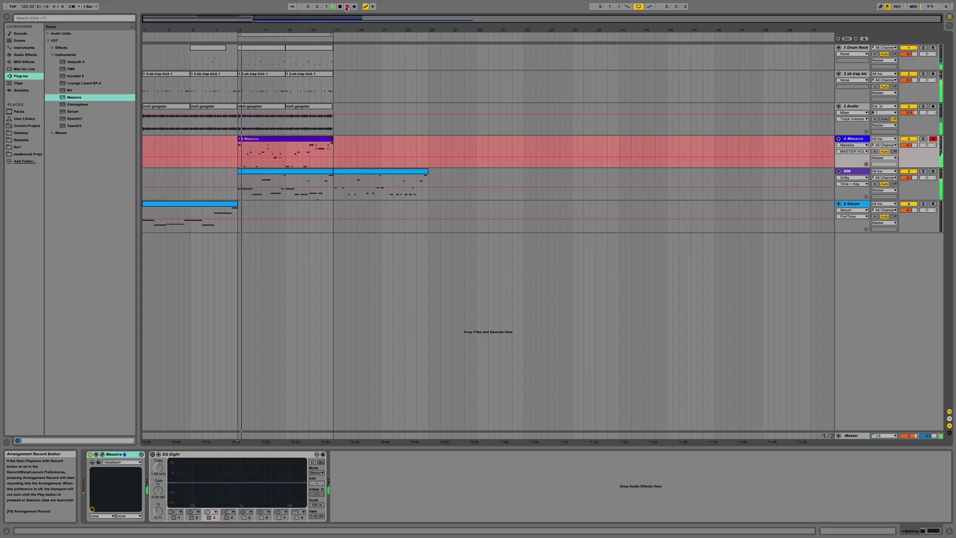
{"action": "left_click", "coordinate": [347, 7]}
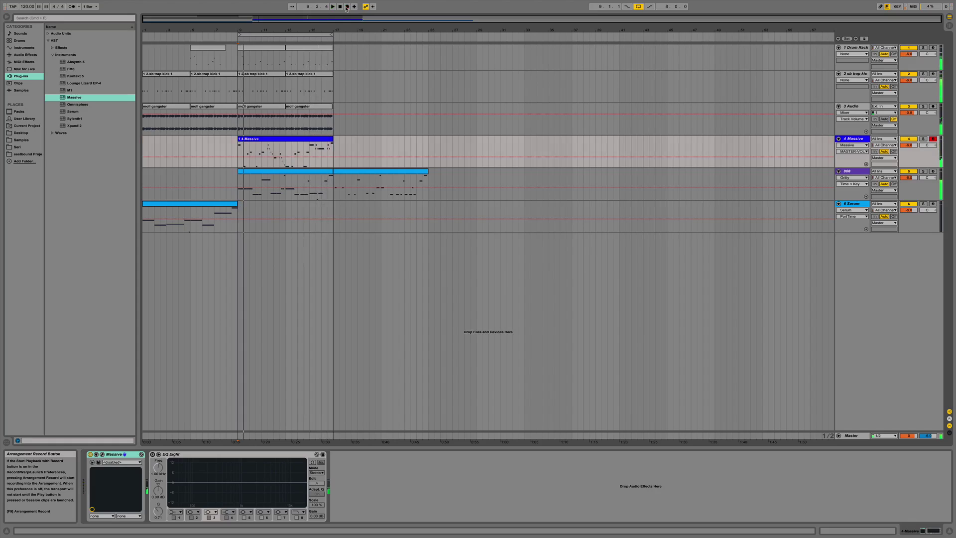
Shorten the long F4 note near beat 7.4 in the recorded Massive clip.
{"action": "left_click", "coordinate": [328, 152]}
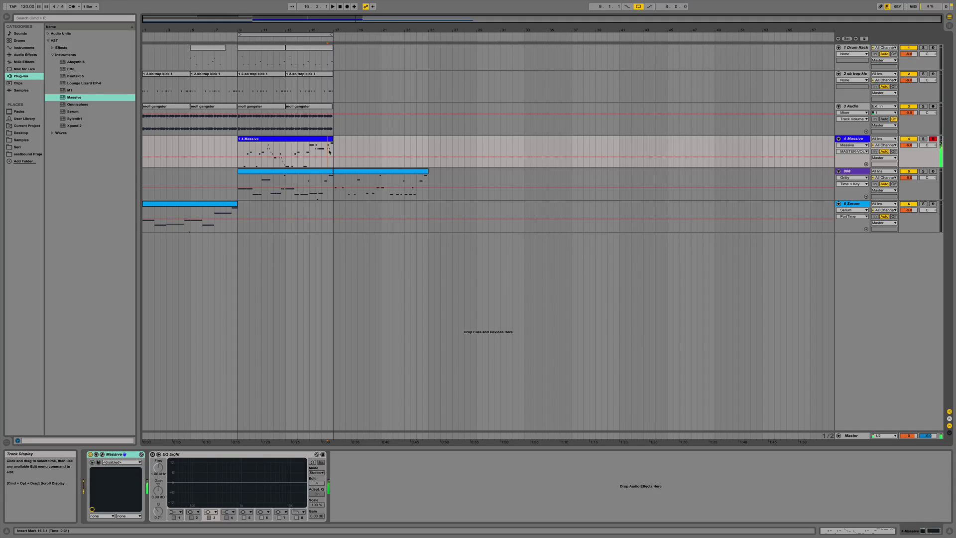
{"action": "scroll", "coordinate": [830, 229], "scroll_direction": "up", "scroll_amount": 3}
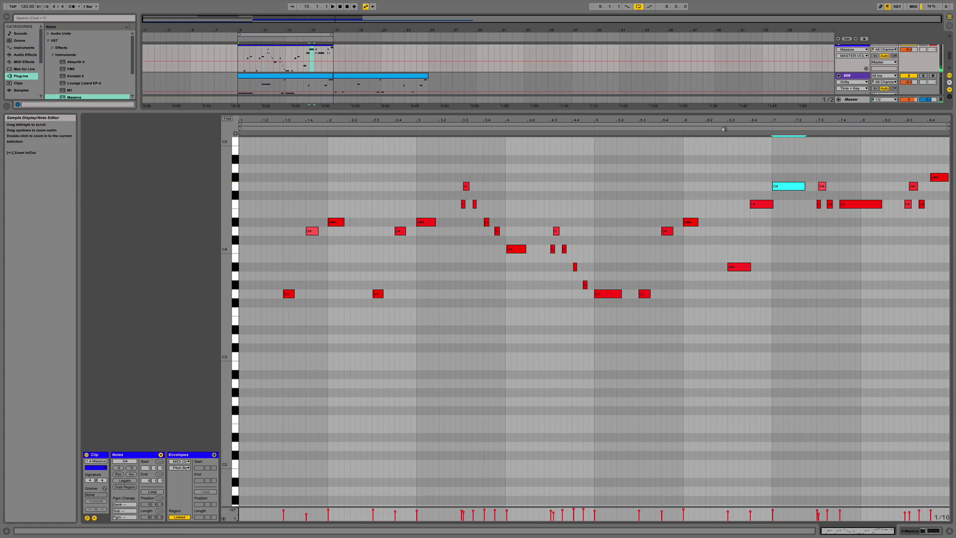
{"action": "left_click", "coordinate": [726, 131]}
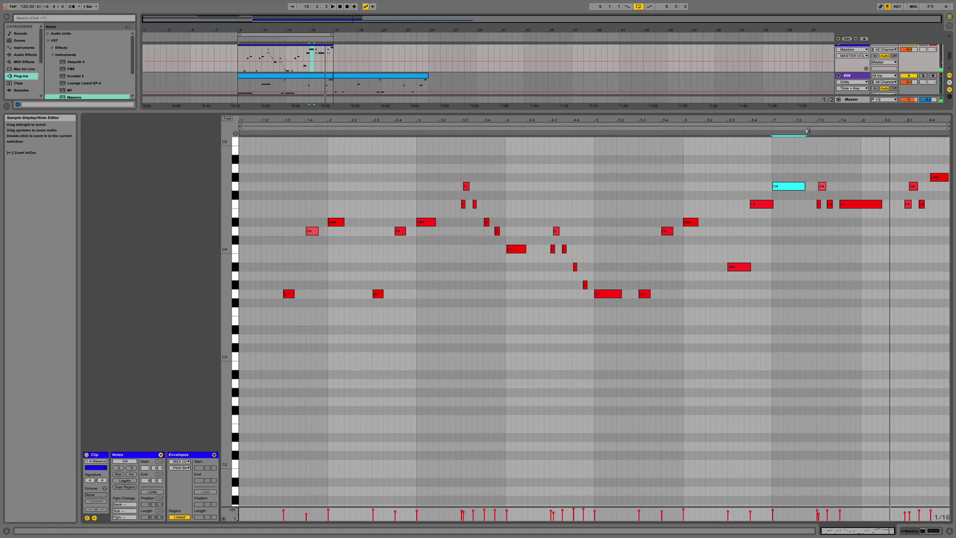
{"action": "left_click_drag", "start_coordinate": [881, 204], "coordinate": [851, 204]}
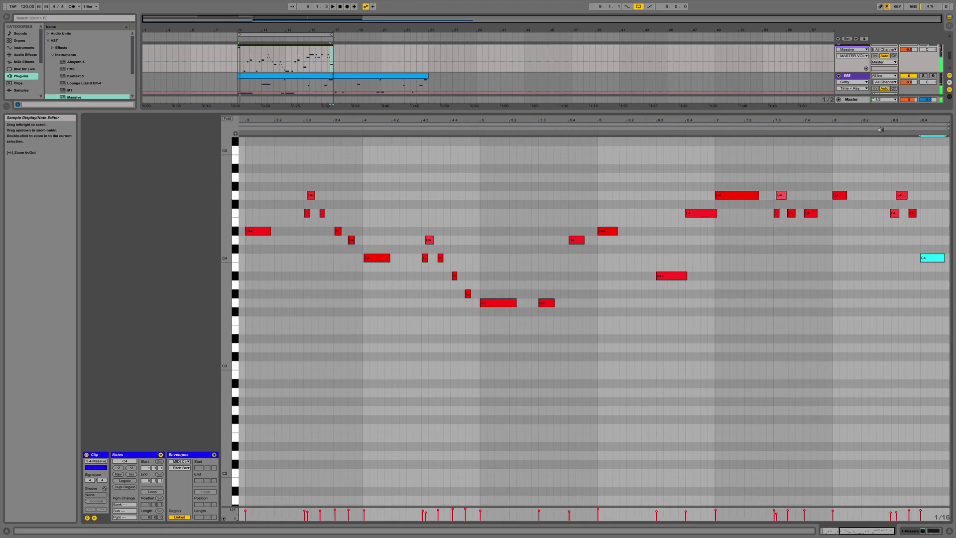
Raise the last note of the Massive clip three semitones to D#4 and play the loop.
{"action": "key", "text": "Up"}
{"action": "key", "text": "Up"}
{"action": "key", "text": "Up"}
{"action": "key", "text": "space"}
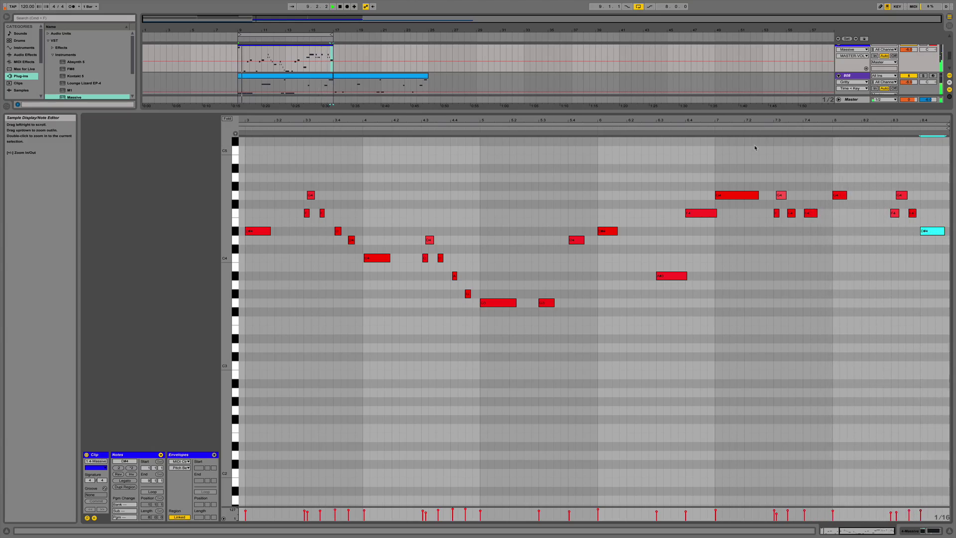
{"action": "key", "text": "space"}
Lower the first note of the Massive clip one octave to C4 and play the result.
{"action": "scroll", "coordinate": [501, 211], "scroll_direction": "left", "scroll_amount": 5}
{"action": "left_click", "coordinate": [256, 153]}
{"action": "key", "text": "shift+Down"}
{"action": "key", "text": "space"}
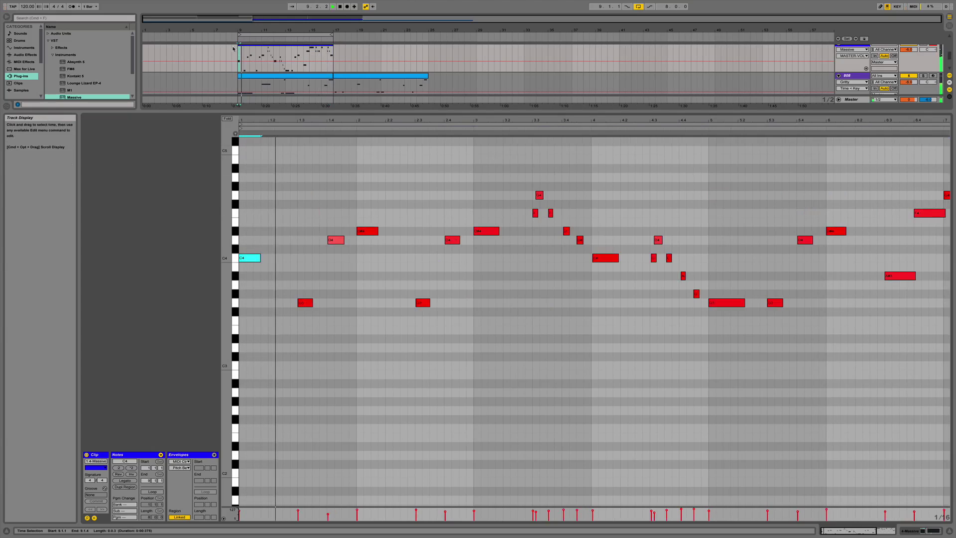
Play from near the end of the Massive clip to check how the melody loops around.
{"action": "scroll", "coordinate": [323, 75], "scroll_direction": "up", "scroll_amount": 2}
{"action": "left_click", "coordinate": [324, 87]}
{"action": "key", "text": "space"}
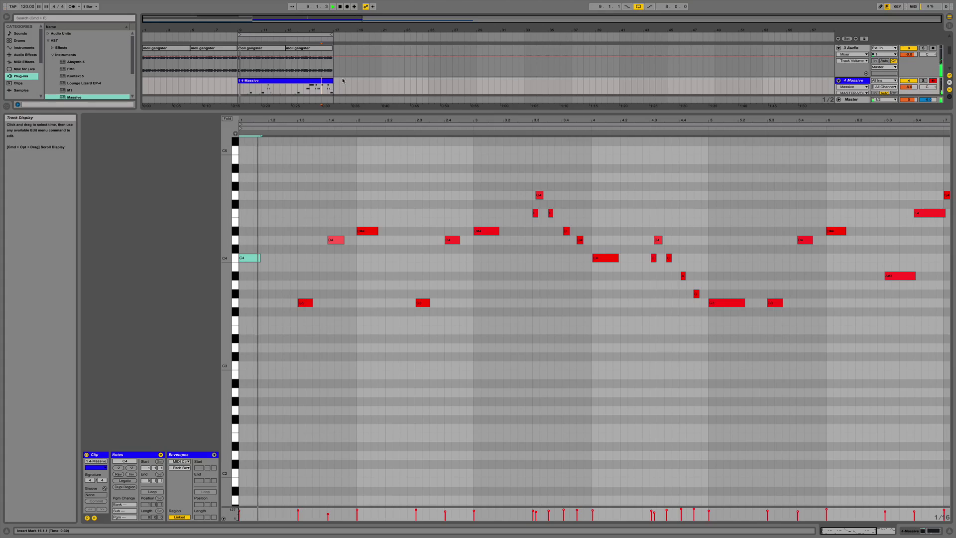
{"action": "key", "text": "space"}
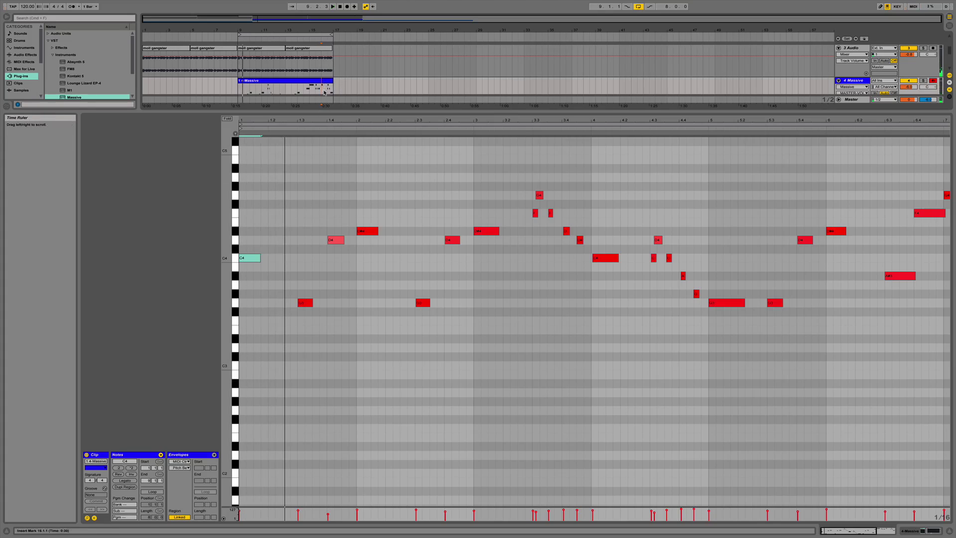
Transpose all notes of the Massive clip up one octave and hide the clip's note editor.
{"action": "left_click", "coordinate": [348, 166]}
{"action": "key", "text": "super+a"}
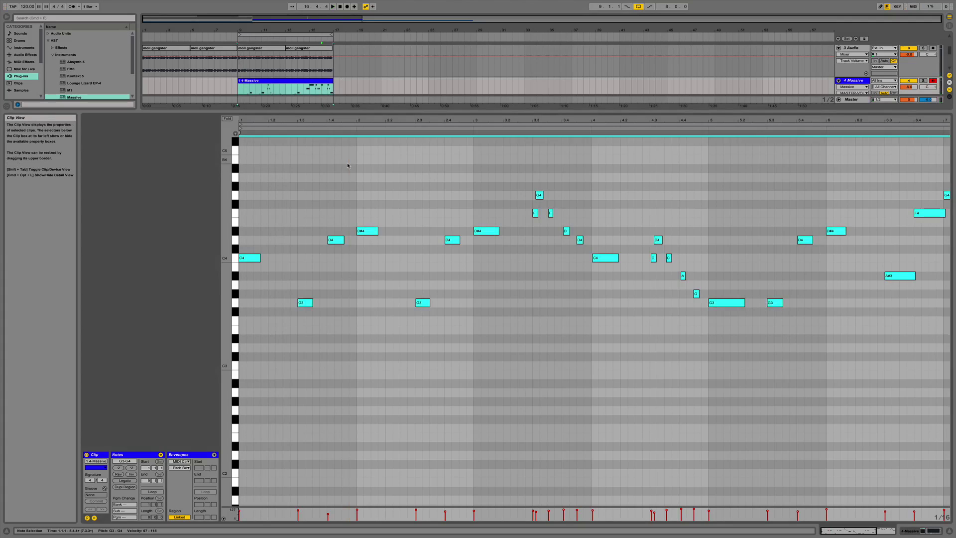
{"action": "key", "text": "shift+Up"}
{"action": "left_click", "coordinate": [347, 127]}
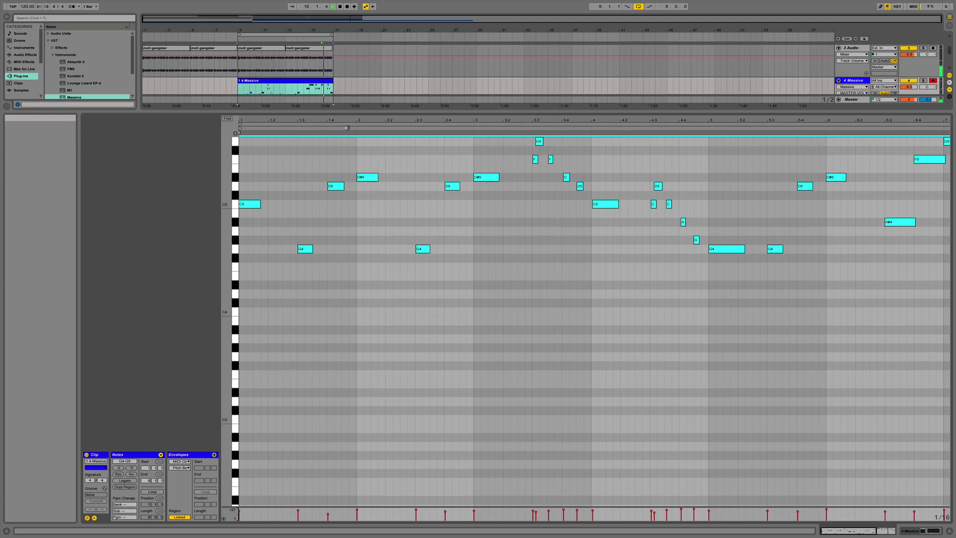
{"action": "key", "text": "minus"}
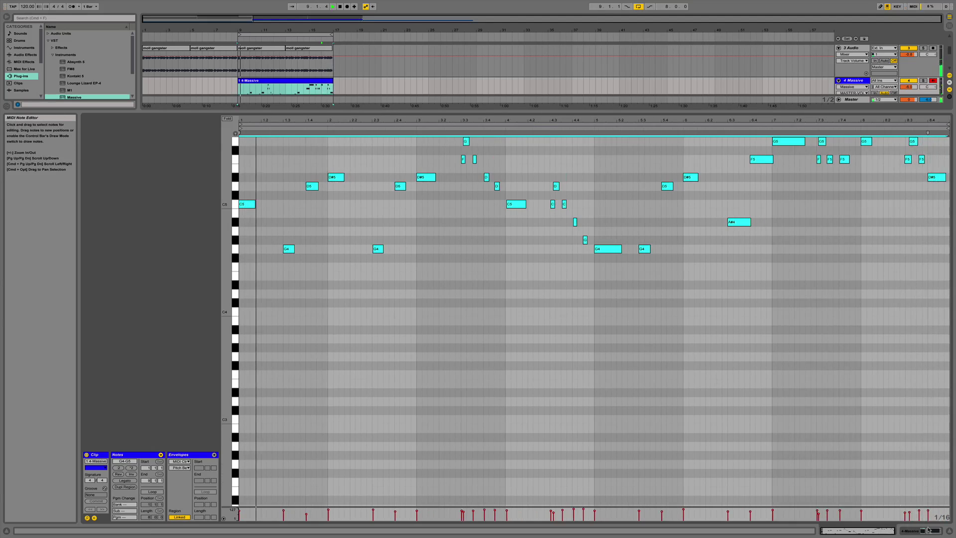
{"action": "key", "text": "alt+super+l"}
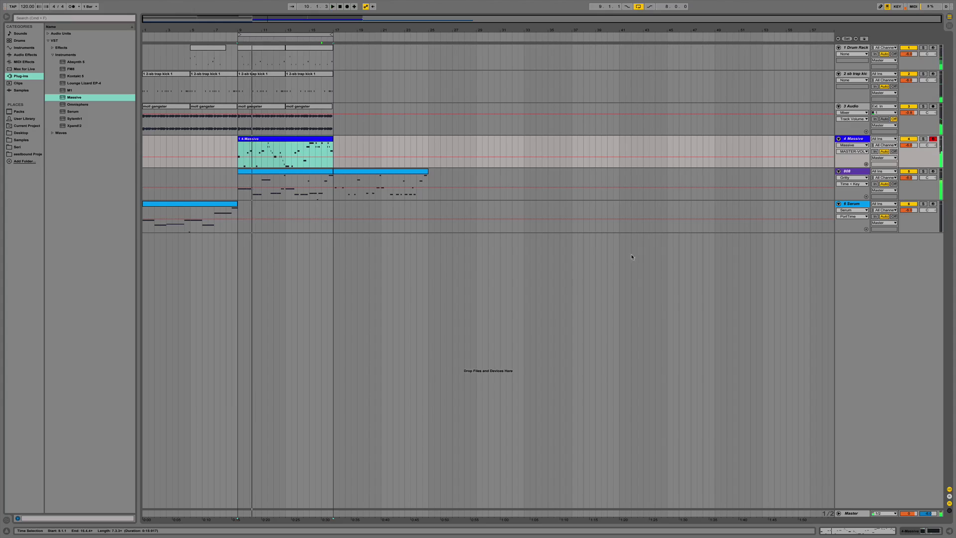
Show the Massive track's device chain and list the available audio effects.
{"action": "double_click", "coordinate": [855, 139]}
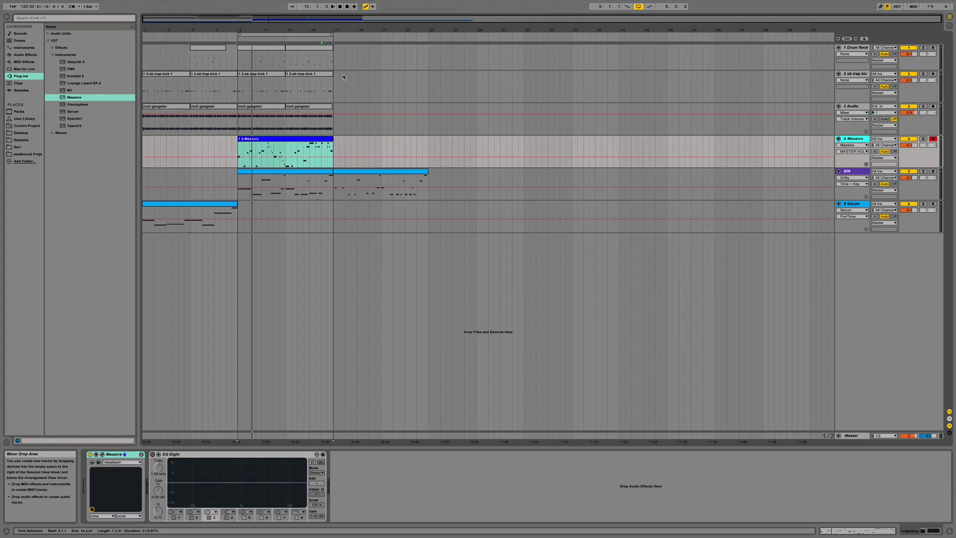
{"action": "left_click", "coordinate": [338, 151]}
{"action": "left_click_drag", "start_coordinate": [338, 145], "coordinate": [350, 152]}
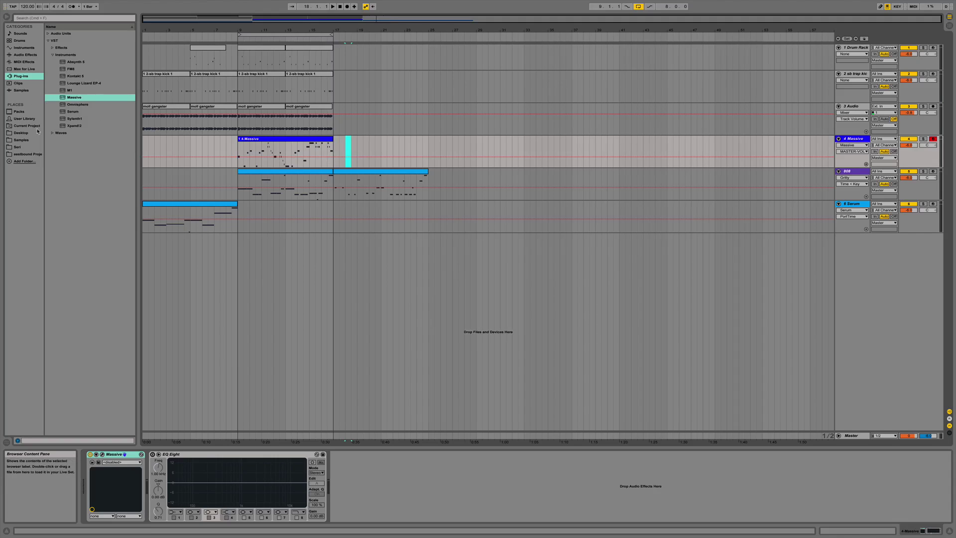
{"action": "left_click", "coordinate": [25, 54]}
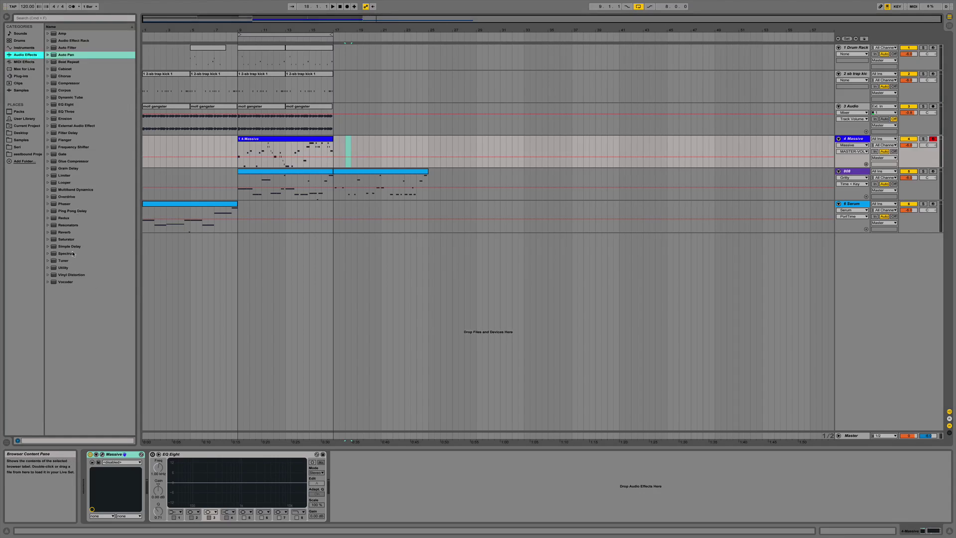
Try a Reverb after EQ Eight on the Massive track, lowering its Dry/Wet and raising its Decay Time.
{"action": "left_click_drag", "start_coordinate": [64, 233], "coordinate": [299, 517]}
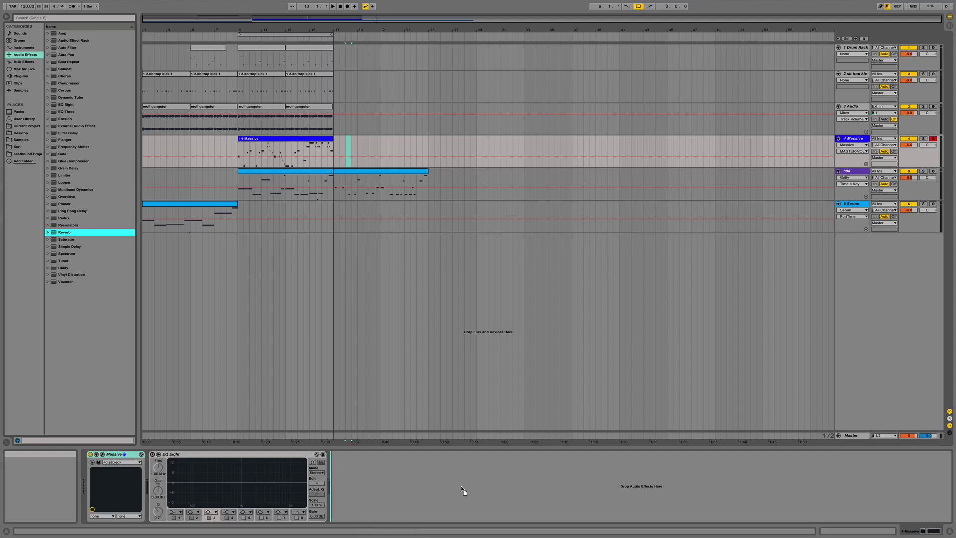
{"action": "left_click_drag", "start_coordinate": [367, 484], "coordinate": [584, 498]}
{"action": "left_click_drag", "start_coordinate": [343, 483], "coordinate": [405, 481]}
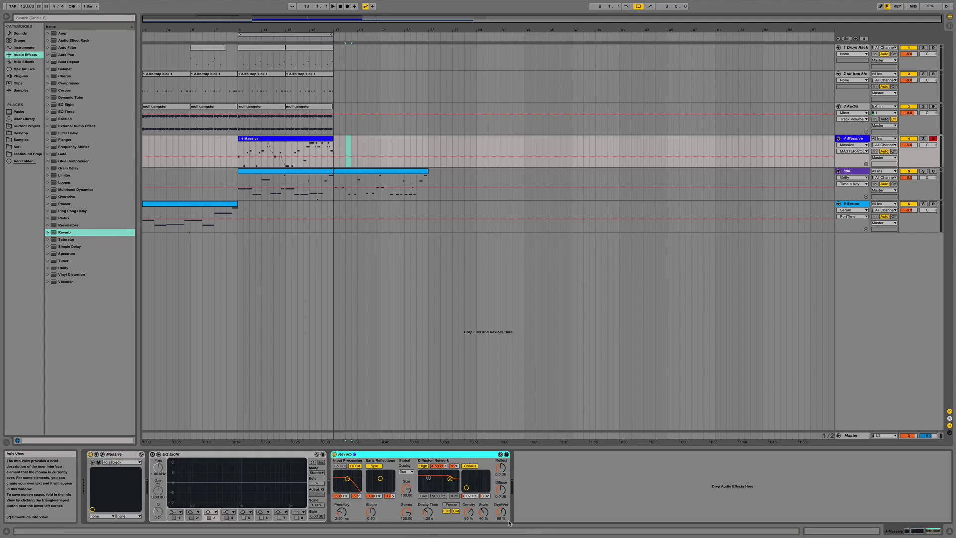
{"action": "left_click_drag", "start_coordinate": [500, 515], "coordinate": [500, 527]}
{"action": "left_click_drag", "start_coordinate": [431, 520], "coordinate": [430, 512]}
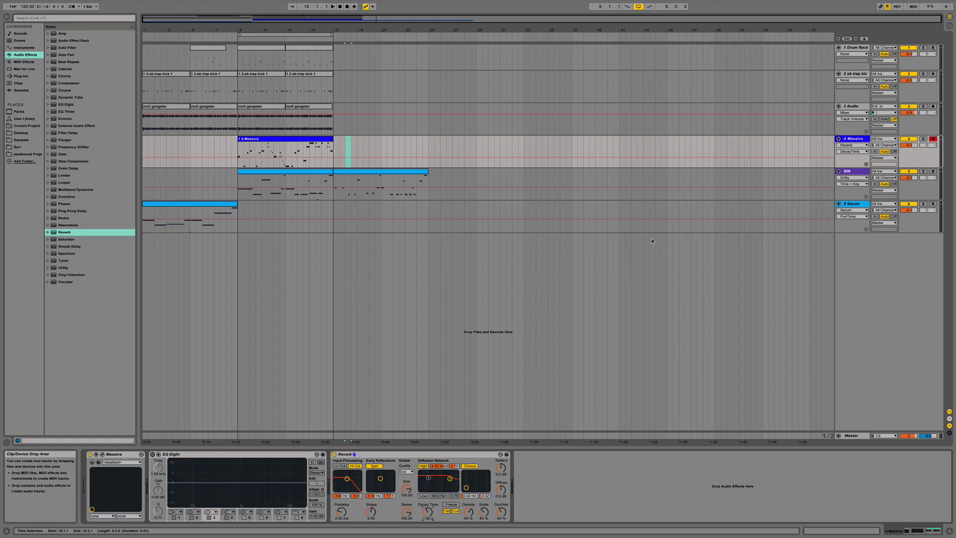
Play the Massive clip from its start and try a longer Decay Time and a higher Dry/Wet on the Reverb.
{"action": "key", "text": "space"}
{"action": "key", "text": "space"}
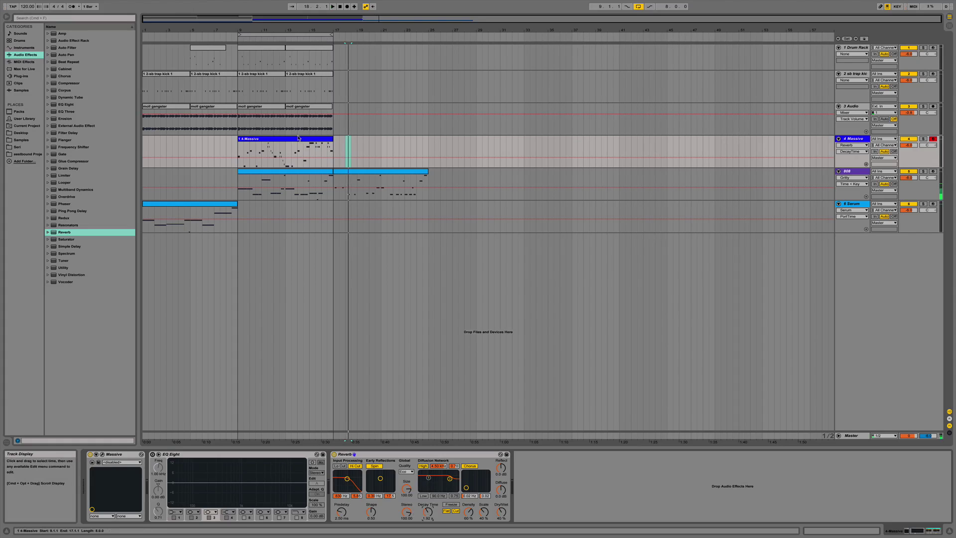
{"action": "left_click", "coordinate": [301, 139]}
{"action": "key", "text": "space"}
{"action": "left_click_drag", "start_coordinate": [428, 511], "coordinate": [428, 493]}
{"action": "left_click_drag", "start_coordinate": [504, 513], "coordinate": [504, 506]}
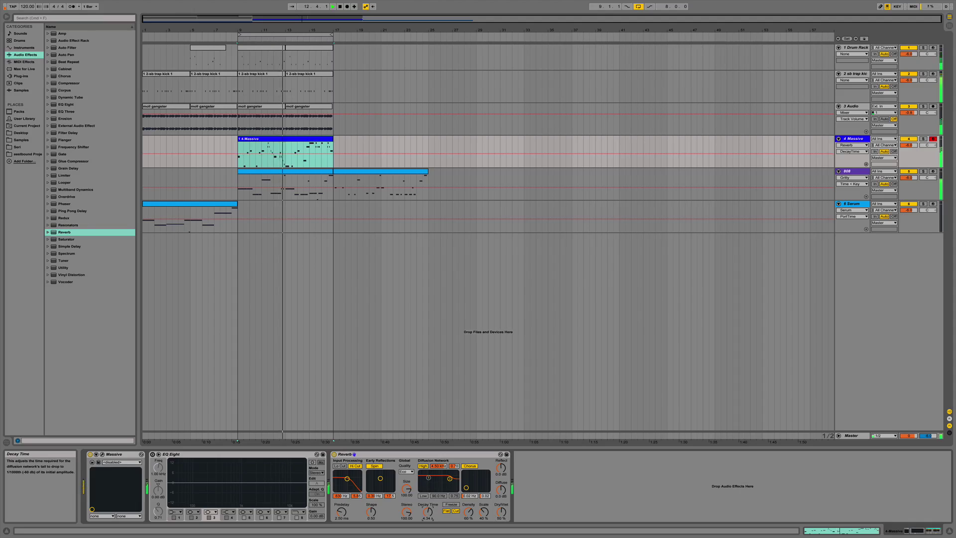
Switch off the Reverb's input high cut and remove the Reverb from the Massive track.
{"action": "left_click", "coordinate": [355, 466]}
{"action": "left_click", "coordinate": [359, 455]}
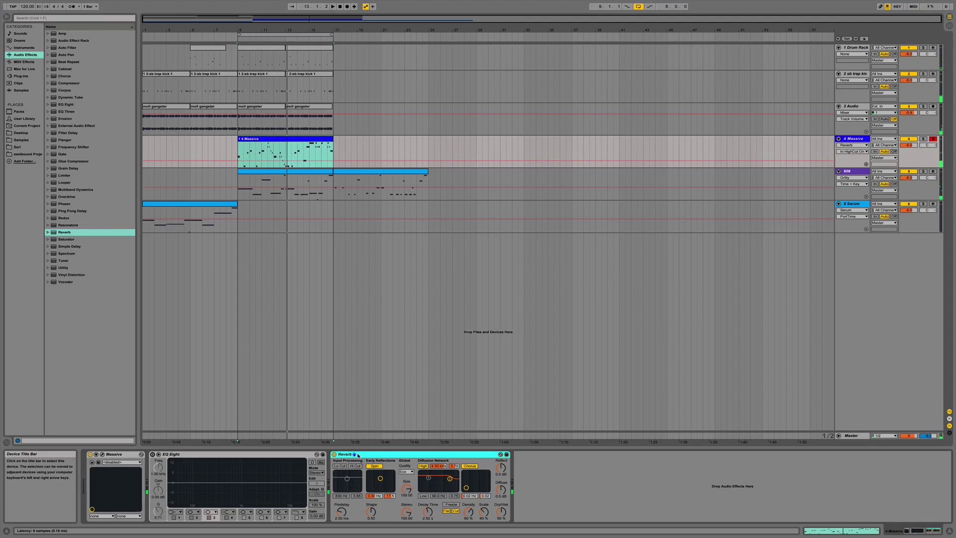
{"action": "key", "text": "Delete"}
Add a Ping Pong Delay to the Massive track, raise its filter frequency, and set the delay to 4 sixteenths while listening.
{"action": "double_click", "coordinate": [74, 211]}
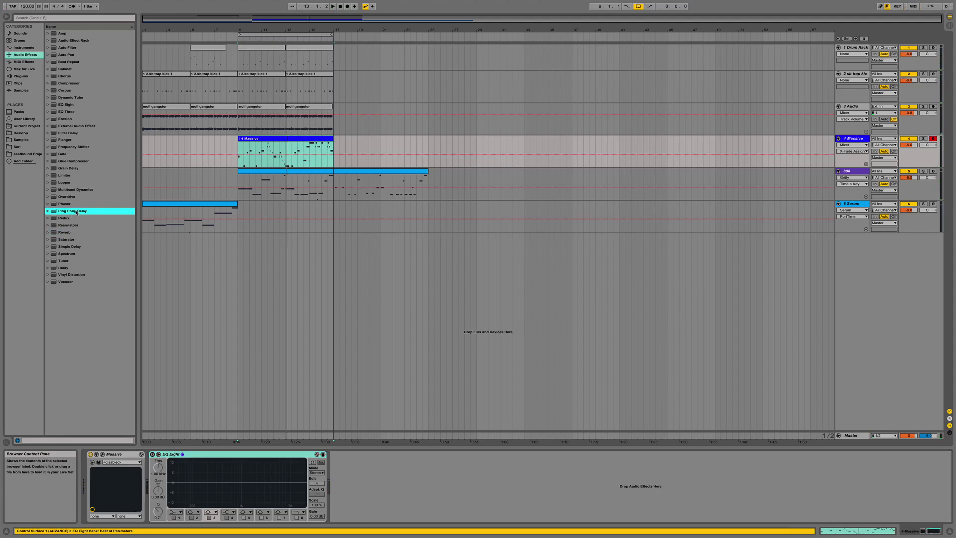
{"action": "left_click_drag", "start_coordinate": [351, 469], "coordinate": [358, 470]}
{"action": "left_click", "coordinate": [365, 487]}
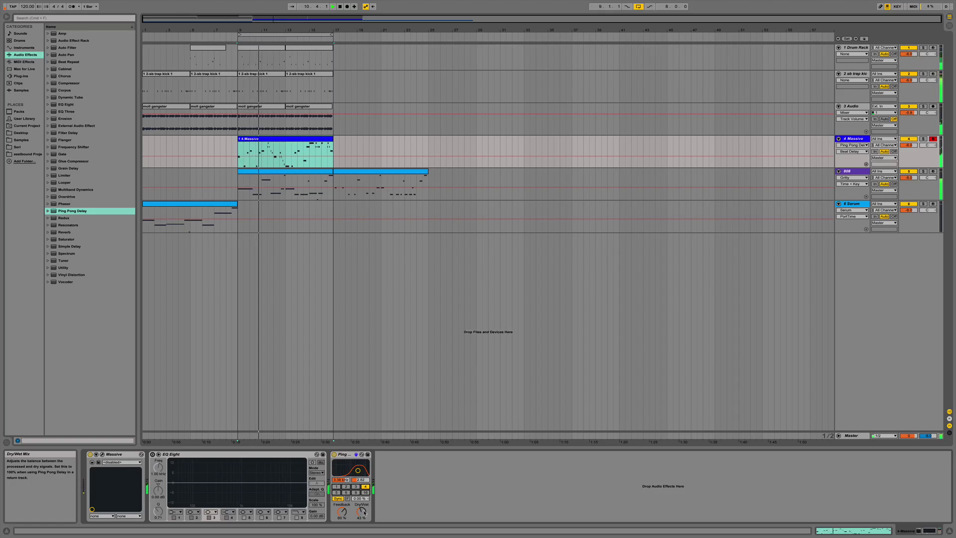
{"action": "key", "text": "space"}
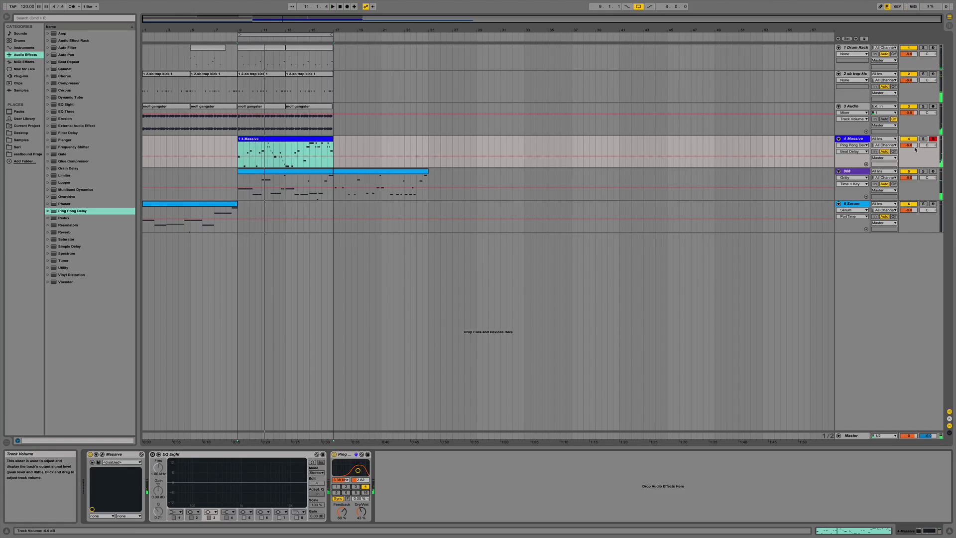
Reopen the Massive plug-in window from the Massive track's device chain.
{"action": "left_click", "coordinate": [96, 454]}
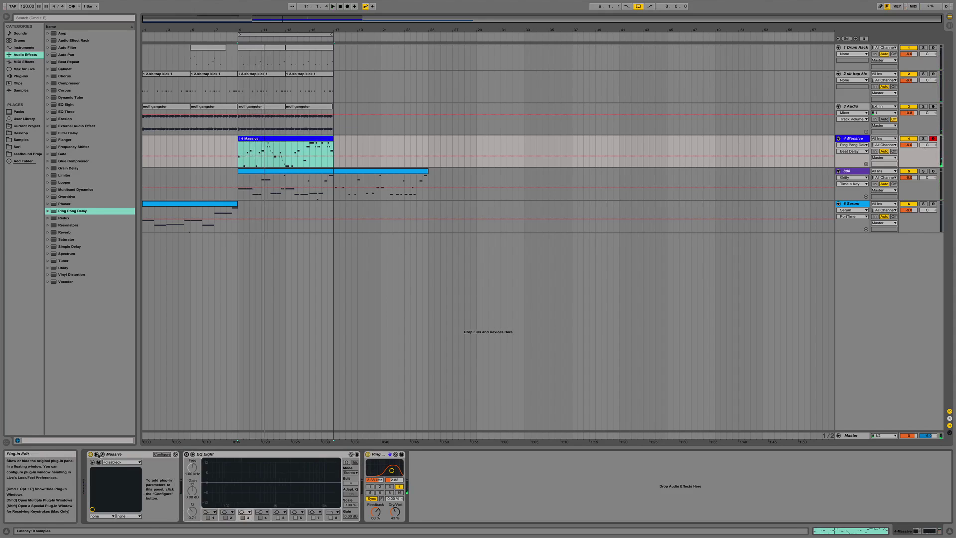
{"action": "left_click", "coordinate": [96, 454]}
{"action": "left_click", "coordinate": [105, 456]}
{"action": "left_click", "coordinate": [102, 454]}
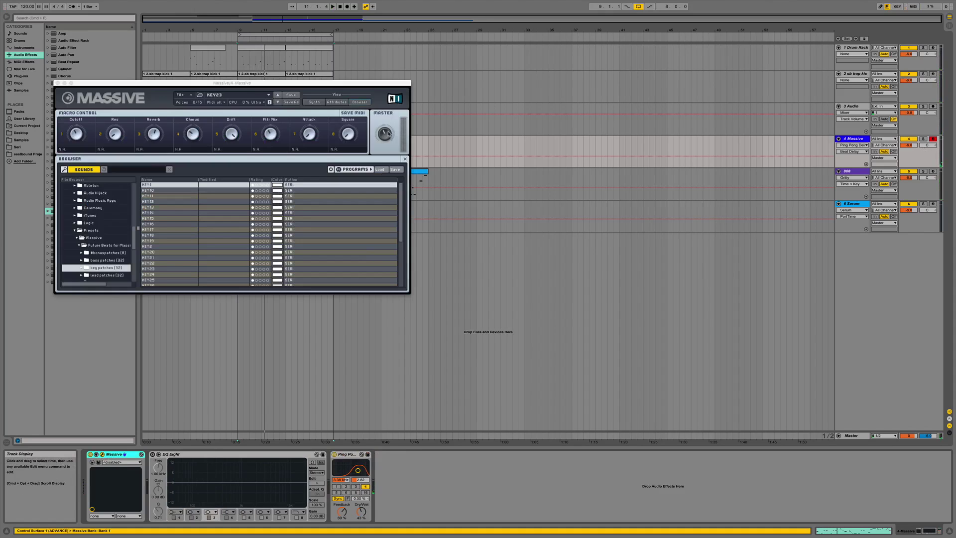
Listen to the beat, close the Massive plug-in window, and duplicate the Massive clip directly after the original.
{"action": "key", "text": "space"}
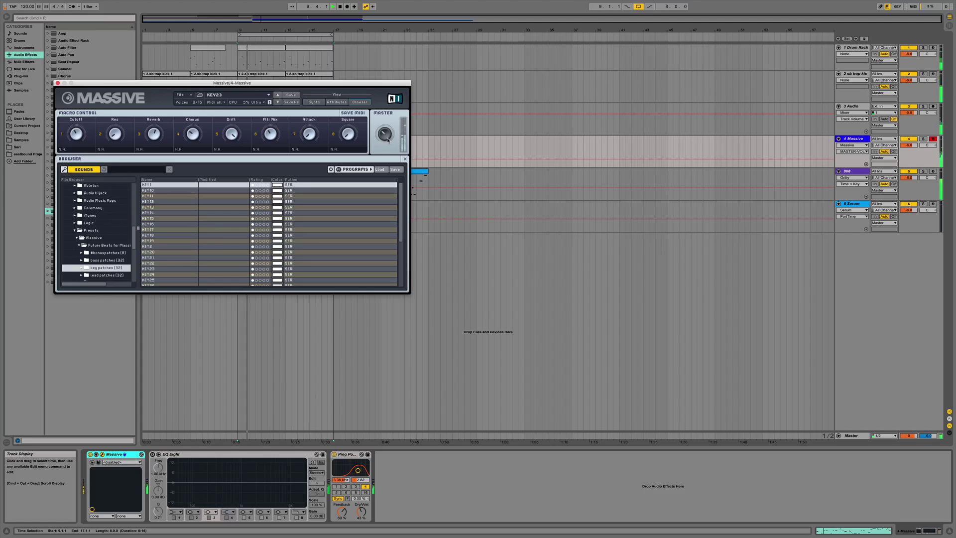
{"action": "left_click", "coordinate": [57, 83]}
{"action": "left_click", "coordinate": [237, 146]}
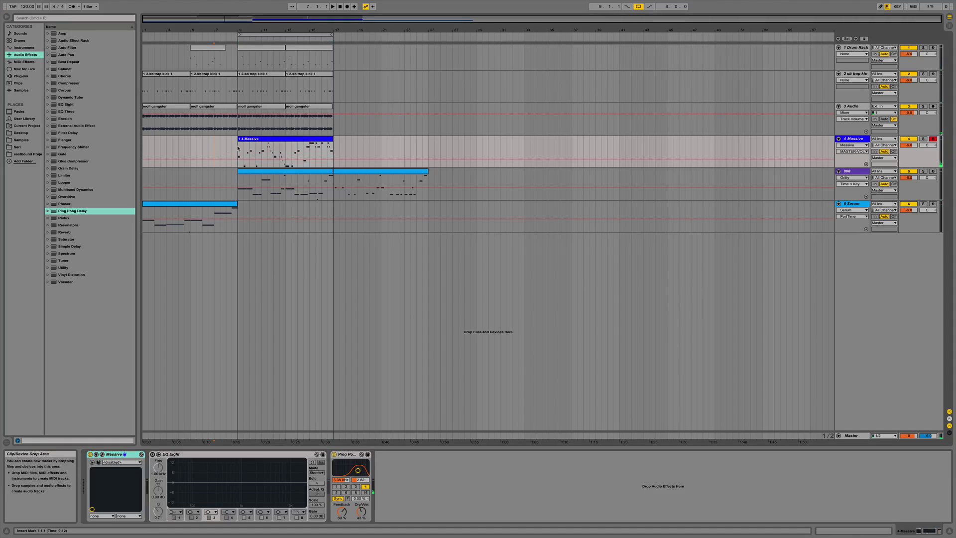
{"action": "left_click", "coordinate": [237, 146]}
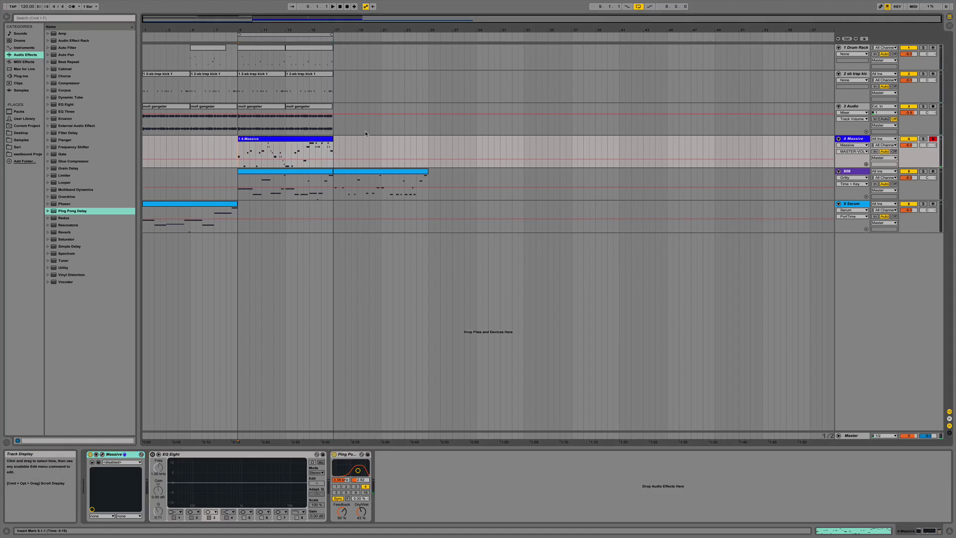
{"action": "key", "text": "super+d"}
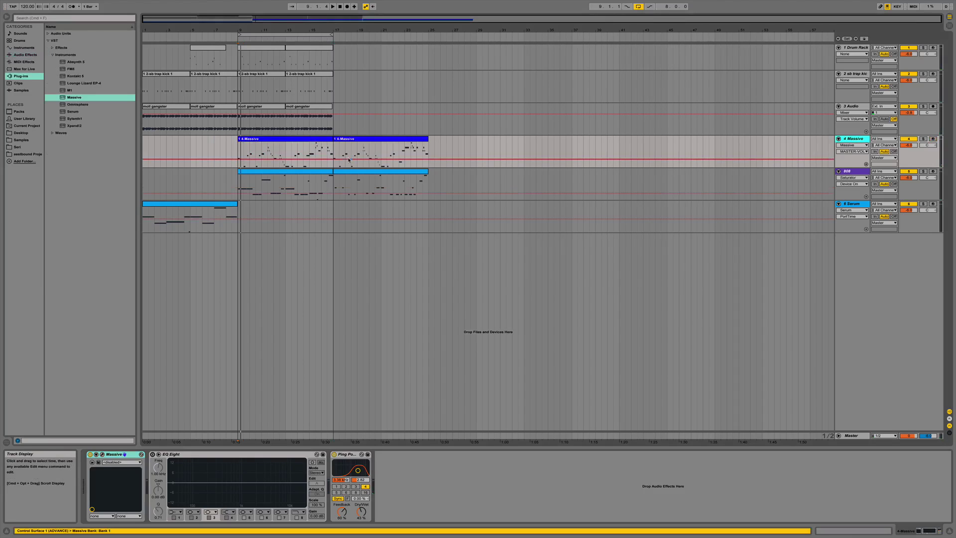
Quantize the notes of the first Massive clip except the overlapping short pairs around 3.3 and 7.3, and play the result.
{"action": "double_click", "coordinate": [282, 147]}
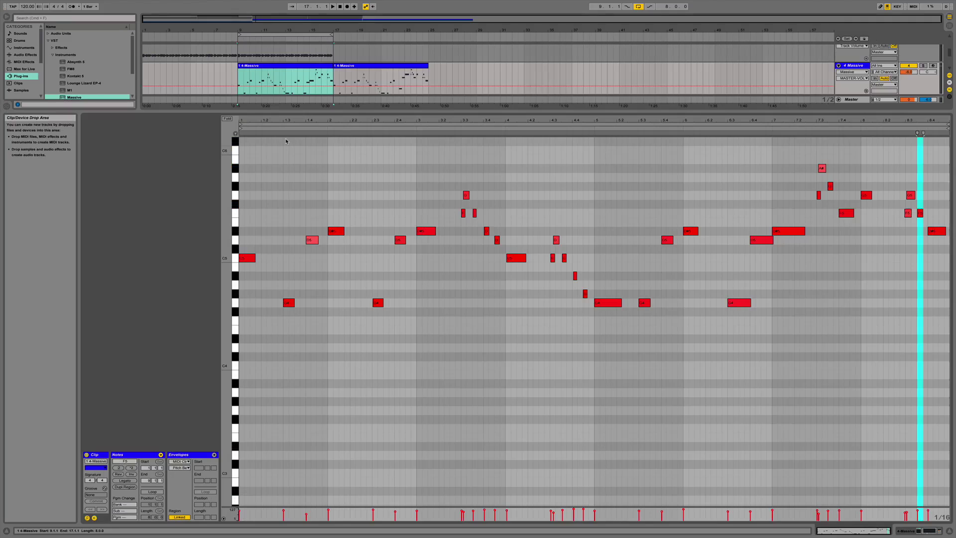
{"action": "left_click", "coordinate": [380, 195]}
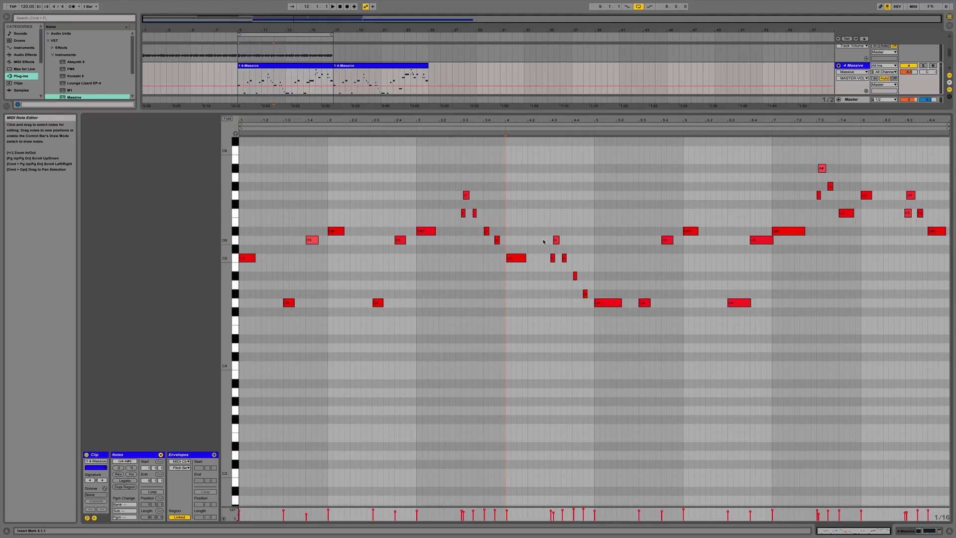
{"action": "key", "text": "super+a"}
{"action": "left_click_drag", "start_coordinate": [457, 232], "coordinate": [468, 171]}
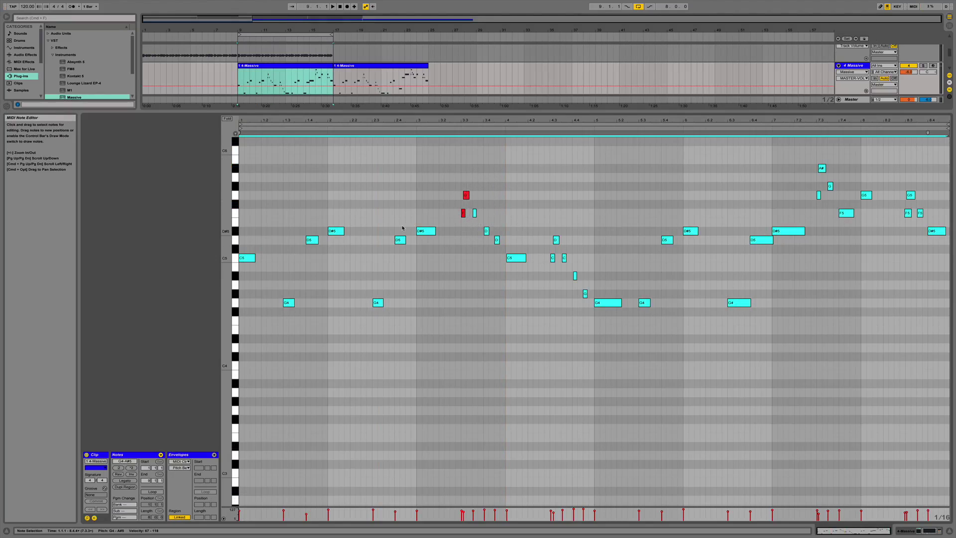
{"action": "left_click_drag", "start_coordinate": [817, 201], "coordinate": [825, 156]}
{"action": "key", "text": "super+u"}
{"action": "key", "text": "space"}
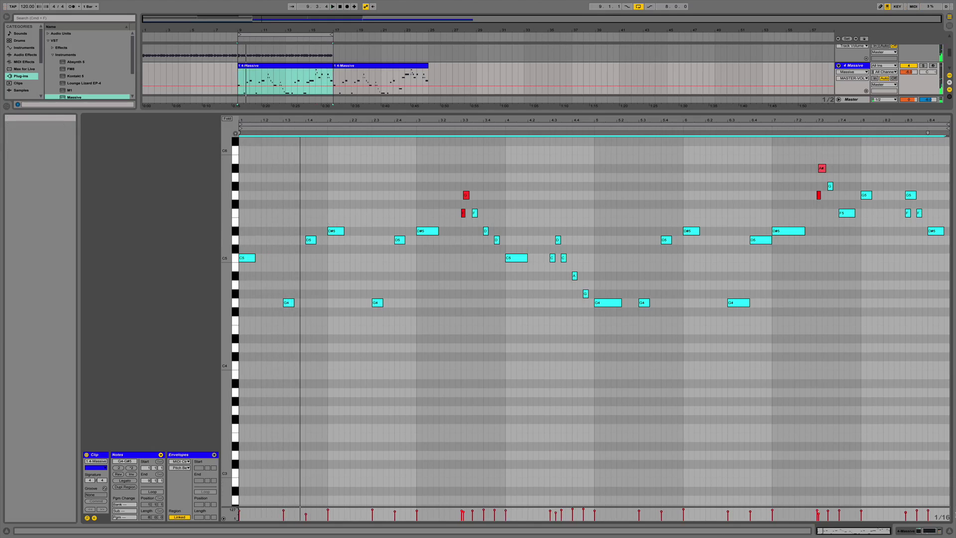
{"action": "left_click", "coordinate": [950, 531]}
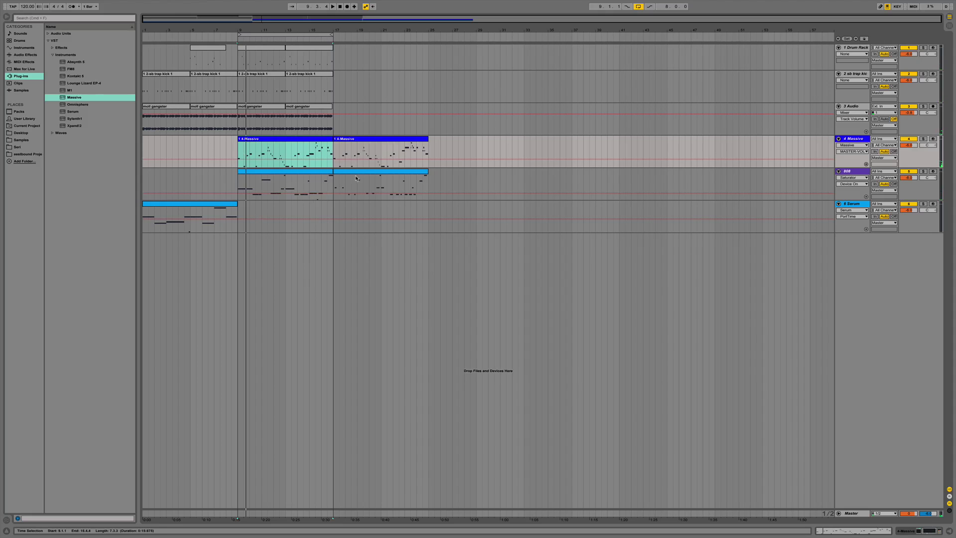
{"action": "left_click", "coordinate": [305, 195]}
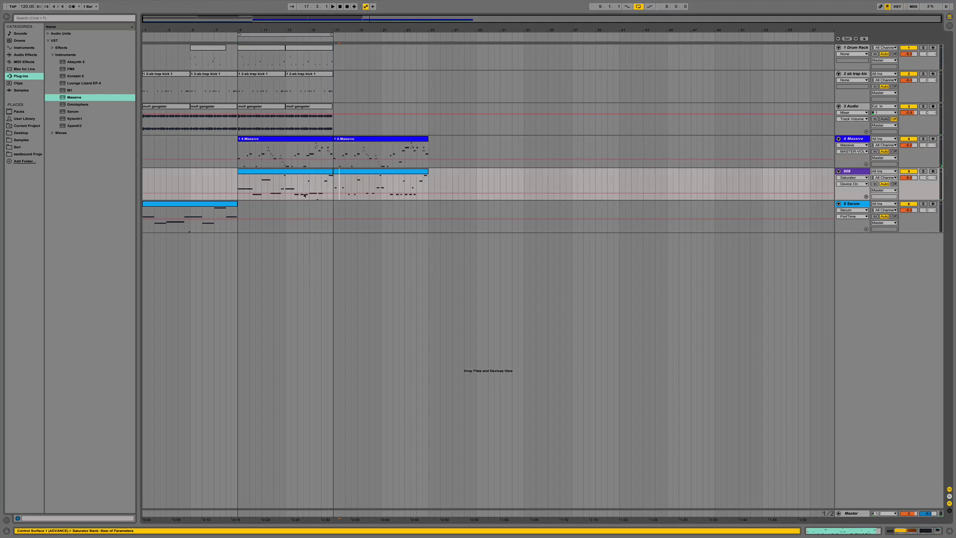
{"action": "double_click", "coordinate": [217, 210]}
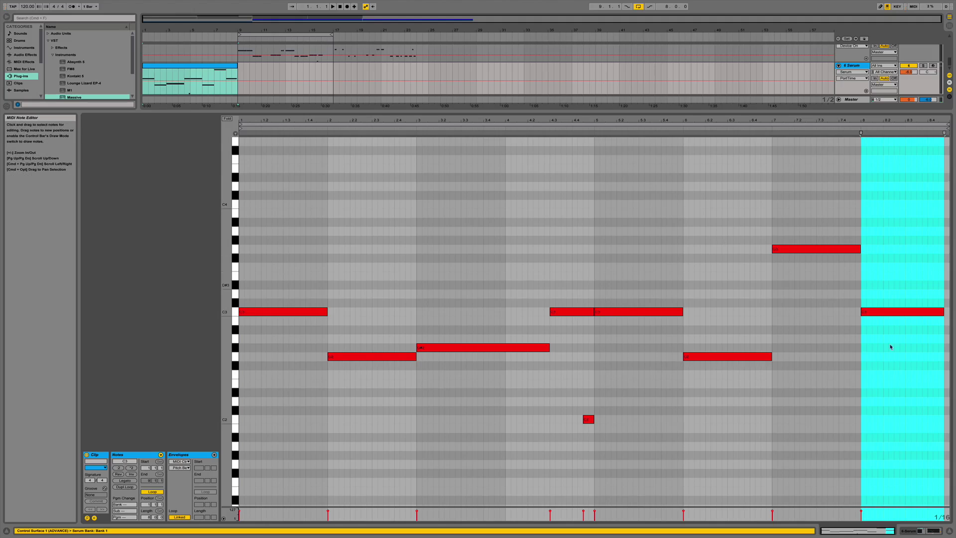
{"action": "left_click", "coordinate": [948, 532]}
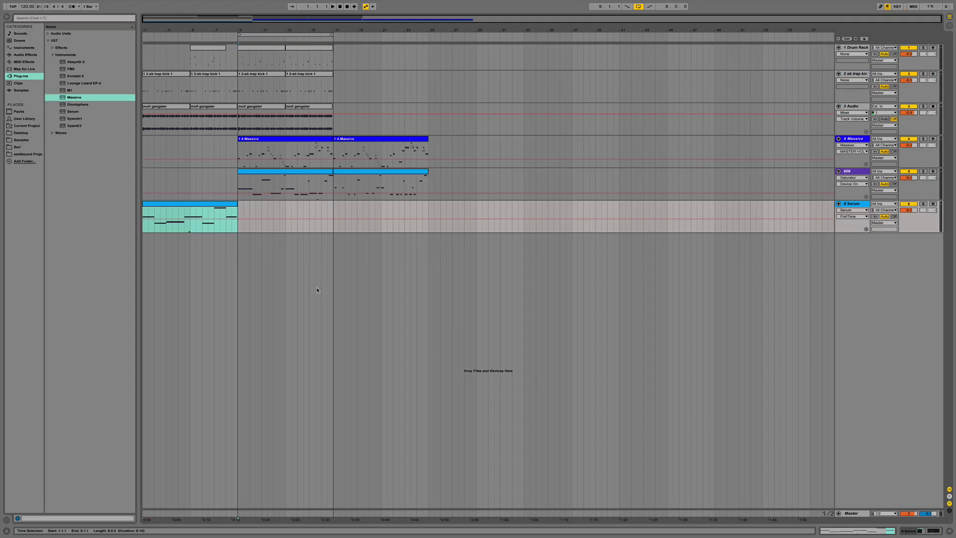
{"action": "left_click", "coordinate": [292, 215]}
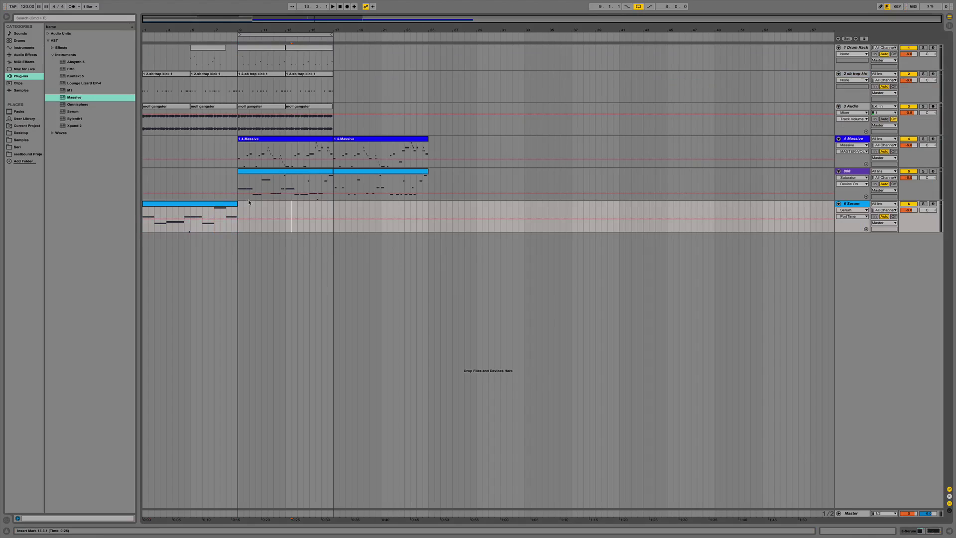
{"action": "left_click", "coordinate": [237, 216]}
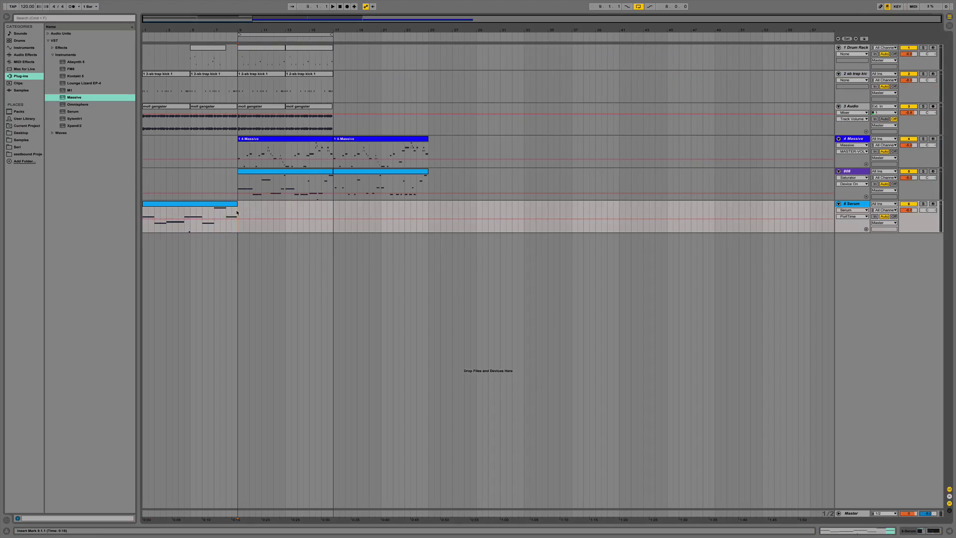
{"action": "left_click", "coordinate": [255, 213]}
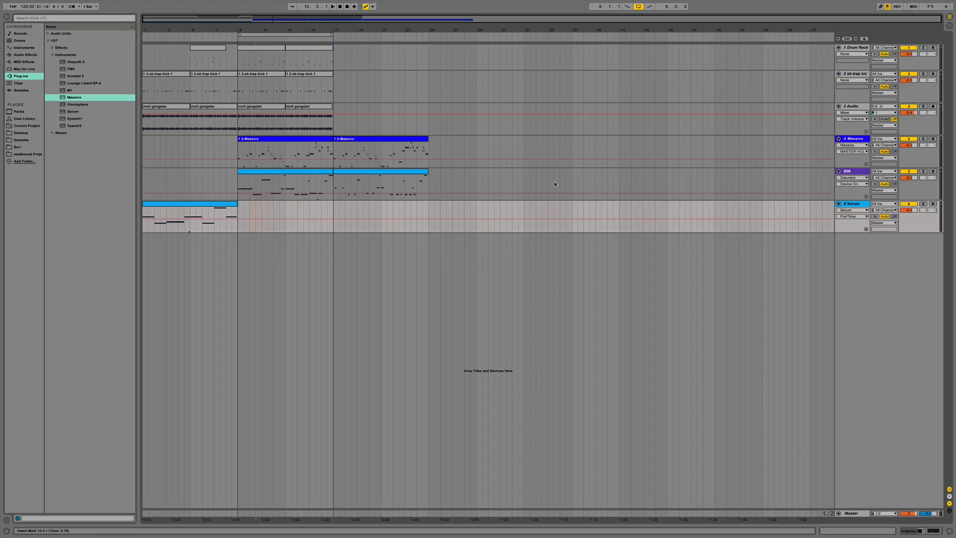
Insert a new MIDI track directly below the Drum Rack track.
{"action": "left_click", "coordinate": [858, 47]}
{"action": "key", "text": "super+shift+t"}
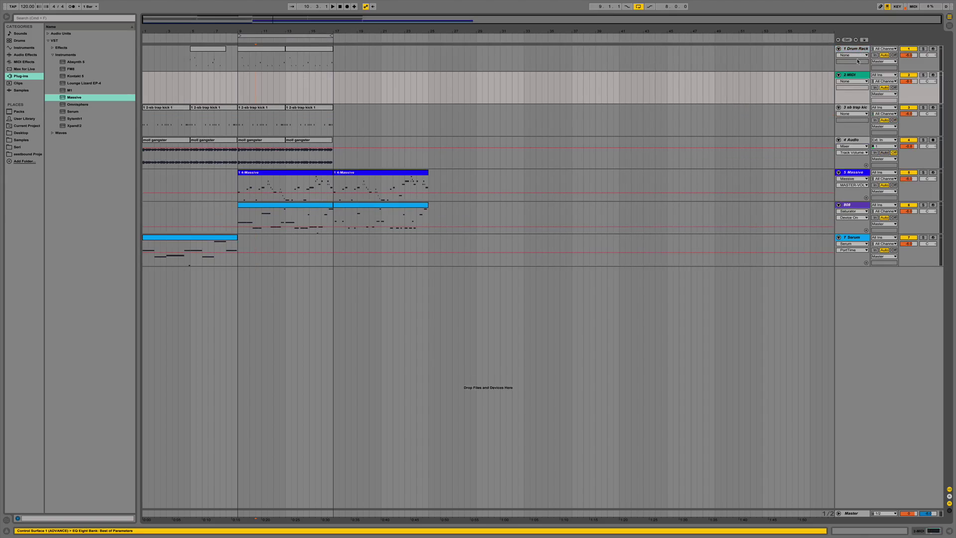
{"action": "left_click", "coordinate": [855, 77]}
Locate the Drum Rack's 6ix chh 14 closed hat sample in the browser and load it onto the new MIDI track.
{"action": "double_click", "coordinate": [864, 48]}
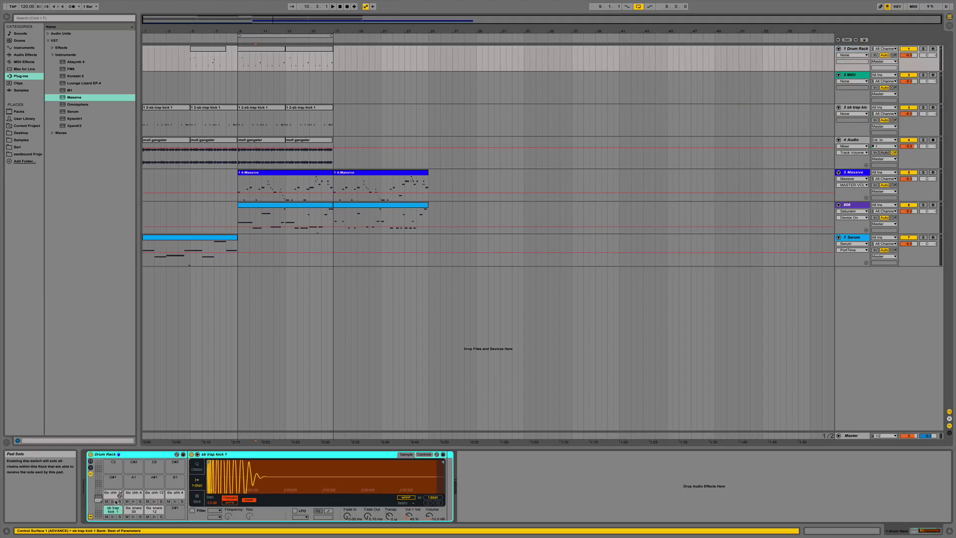
{"action": "left_click", "coordinate": [113, 502]}
{"action": "left_click", "coordinate": [133, 502]}
{"action": "left_click", "coordinate": [133, 502]}
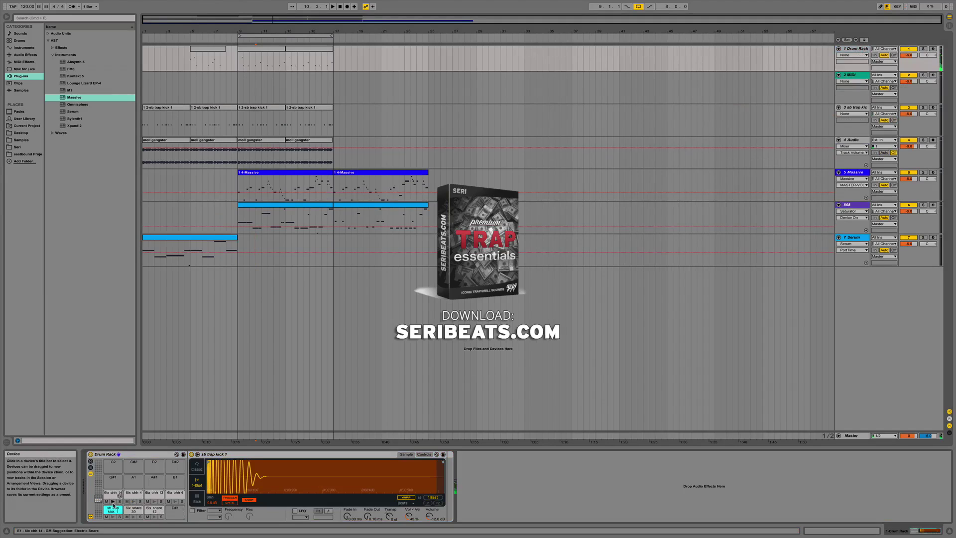
{"action": "left_click", "coordinate": [113, 502]}
{"action": "left_click", "coordinate": [111, 497]}
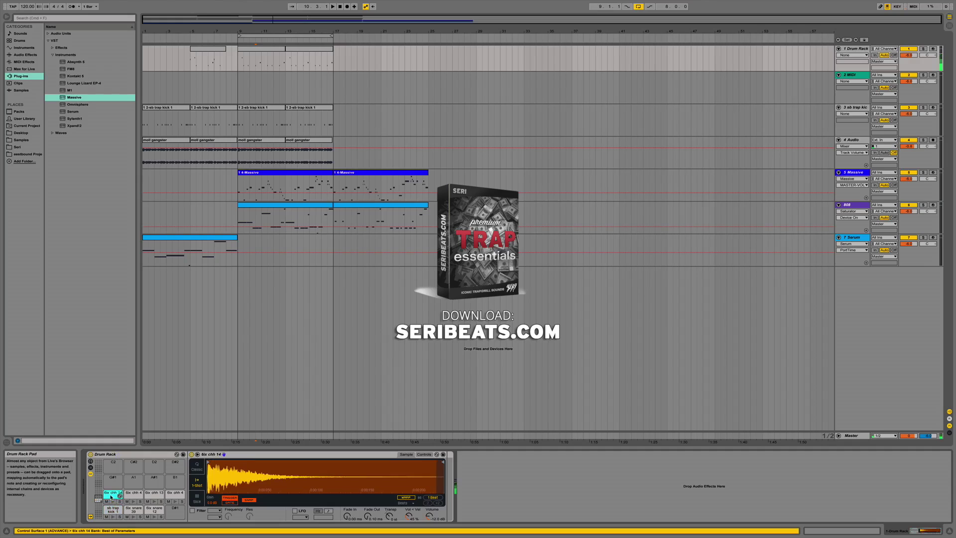
{"action": "right_click", "coordinate": [282, 490]}
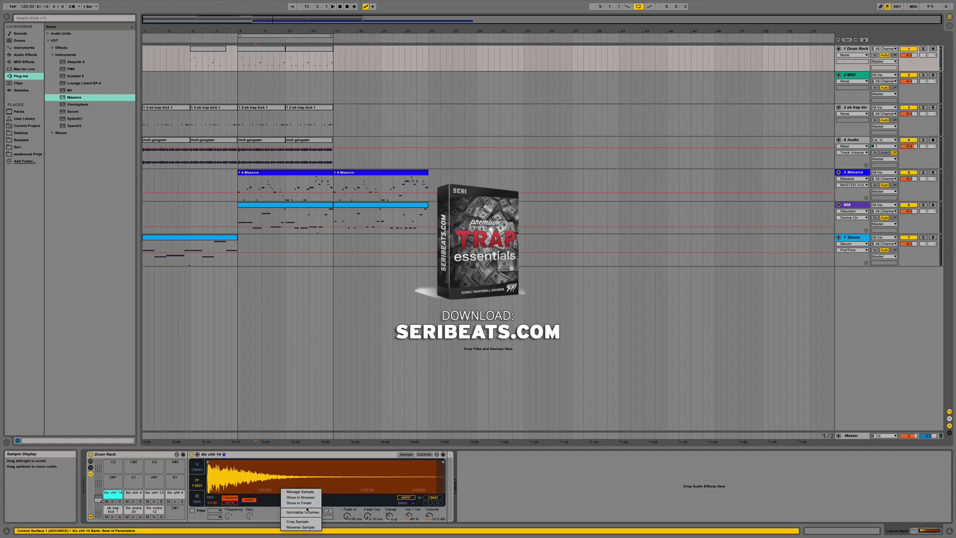
{"action": "left_click", "coordinate": [310, 498]}
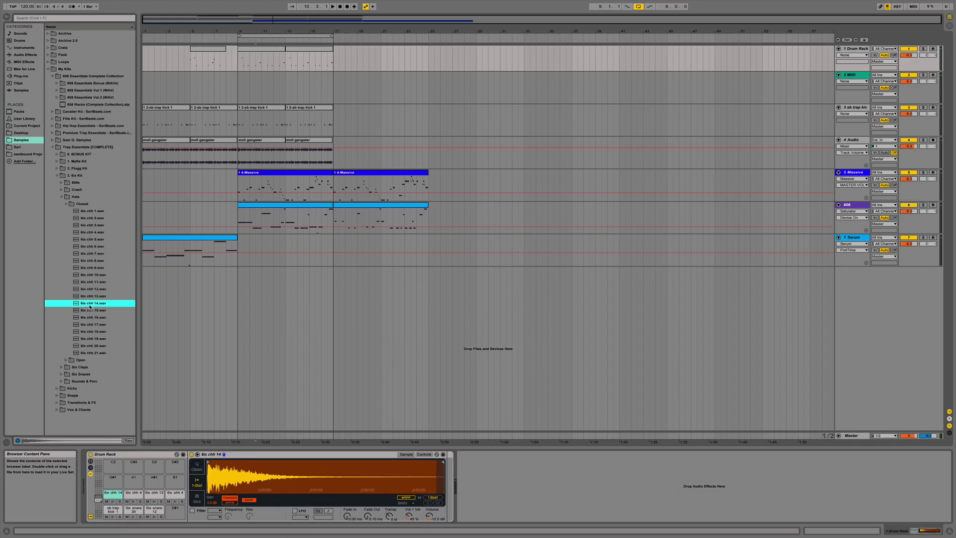
{"action": "left_click", "coordinate": [812, 95]}
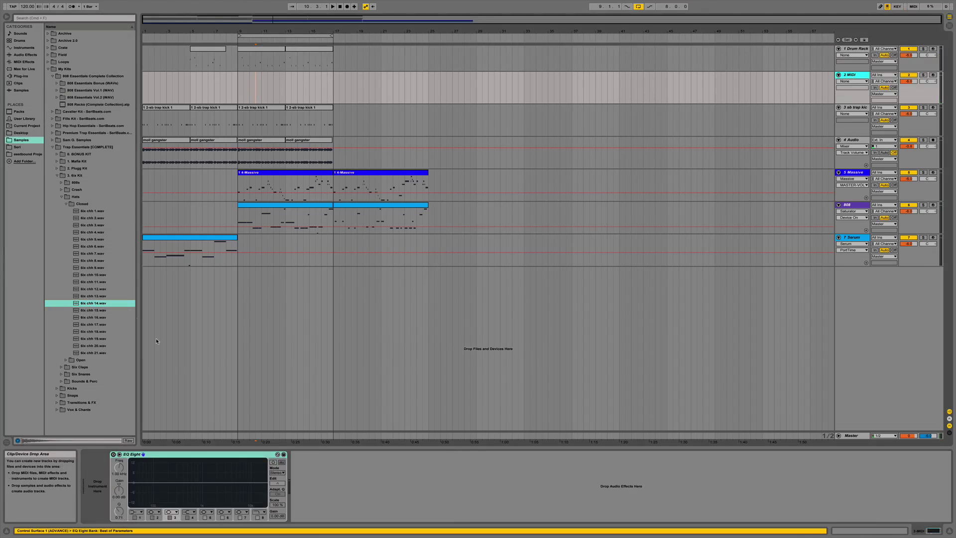
{"action": "double_click", "coordinate": [92, 303]}
Create an eight-bar MIDI clip from bar 9 on the hat track and fill its whole length with one C3 note.
{"action": "double_click", "coordinate": [266, 89]}
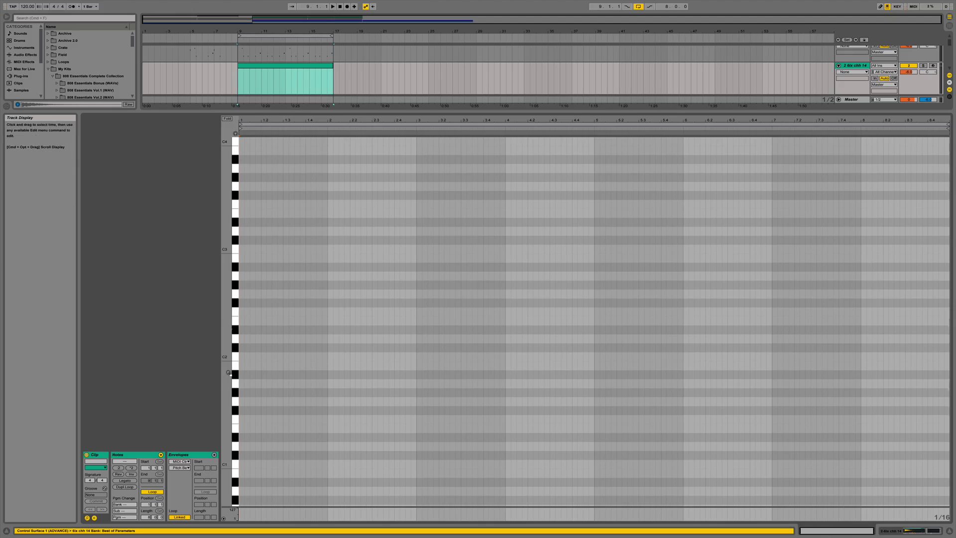
{"action": "left_click", "coordinate": [244, 249]}
{"action": "left_click_drag", "start_coordinate": [244, 249], "coordinate": [940, 245]}
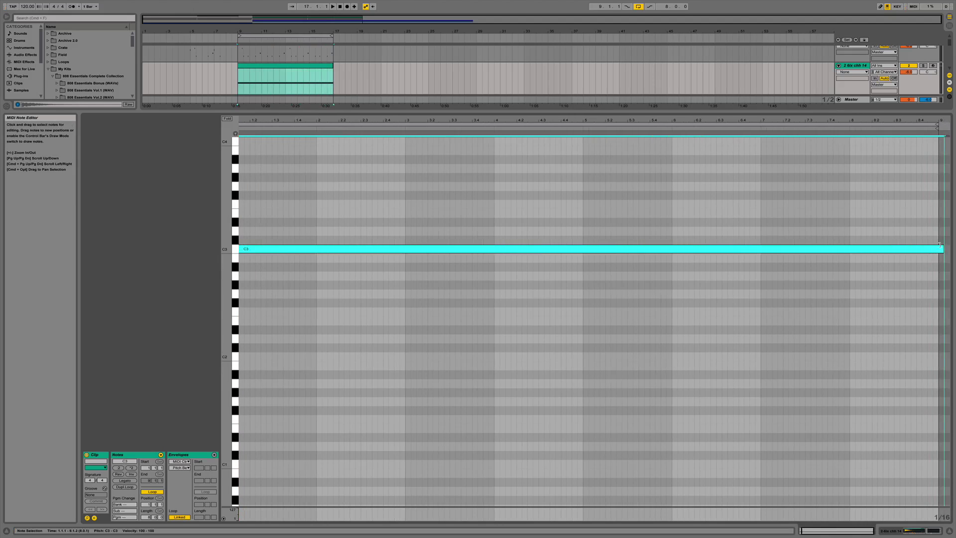
{"action": "left_click", "coordinate": [949, 532]}
{"action": "key", "text": "space"}
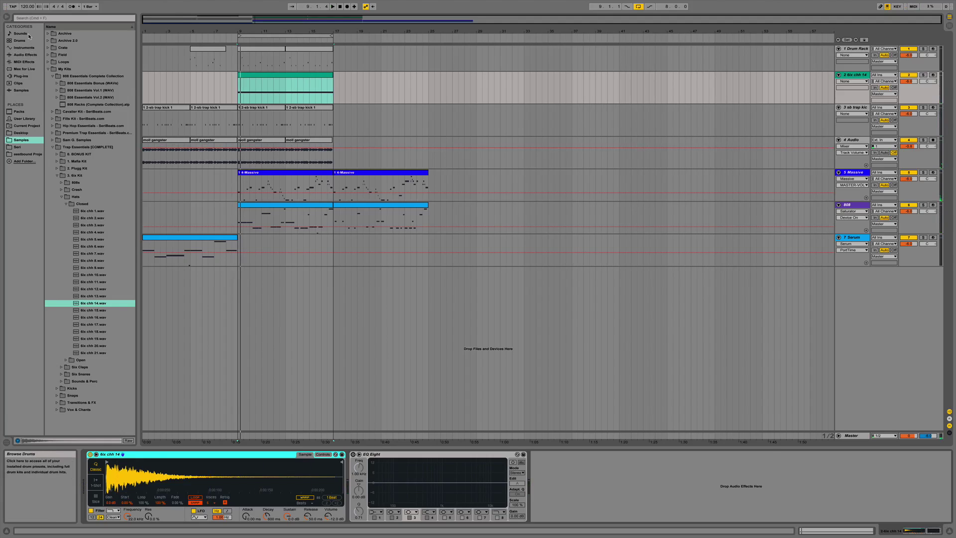
Add an Arpeggiator before the hat sampler and adjust its transpose distance, synced rate and transpose steps.
{"action": "left_click", "coordinate": [24, 62]}
{"action": "left_click_drag", "start_coordinate": [67, 34], "coordinate": [335, 511]}
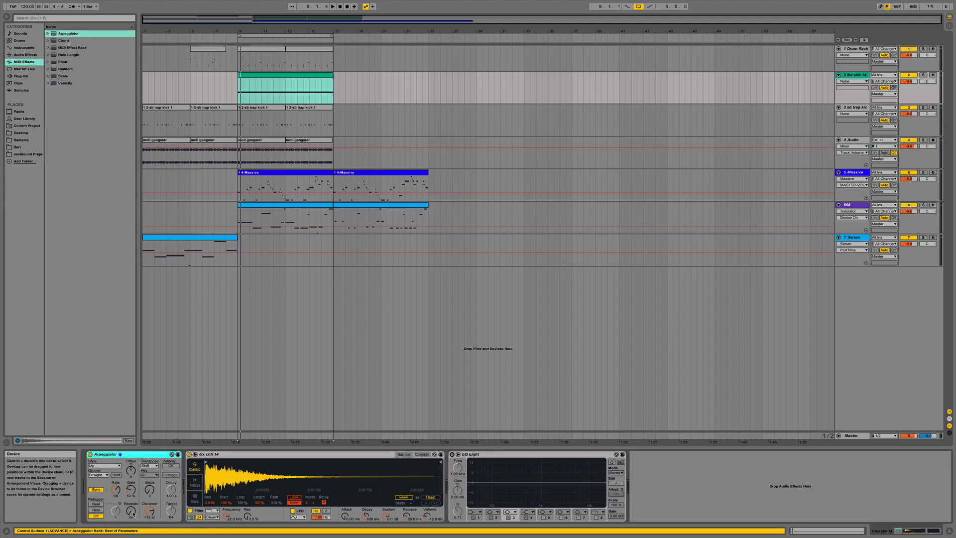
{"action": "left_click", "coordinate": [152, 494]}
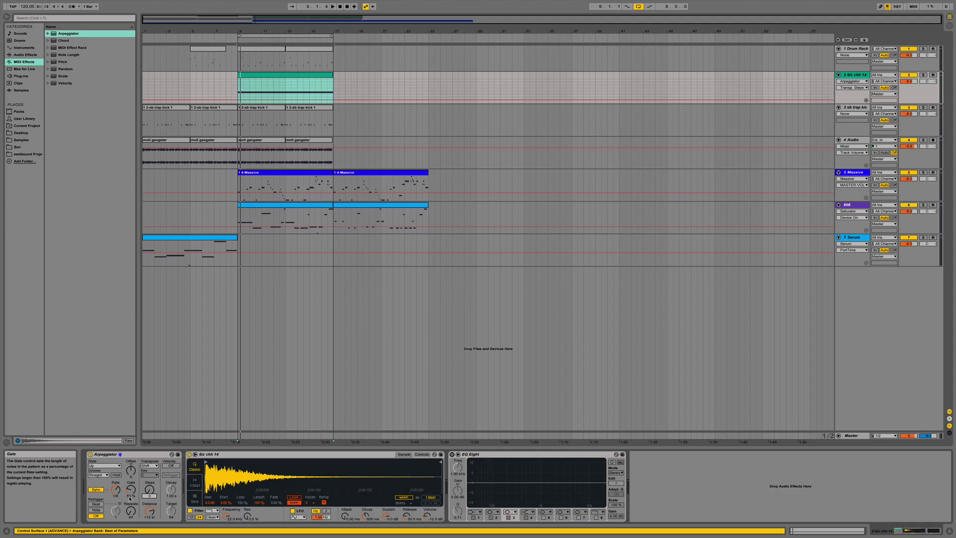
{"action": "left_click", "coordinate": [131, 512]}
{"action": "left_click_drag", "start_coordinate": [155, 514], "coordinate": [155, 533]}
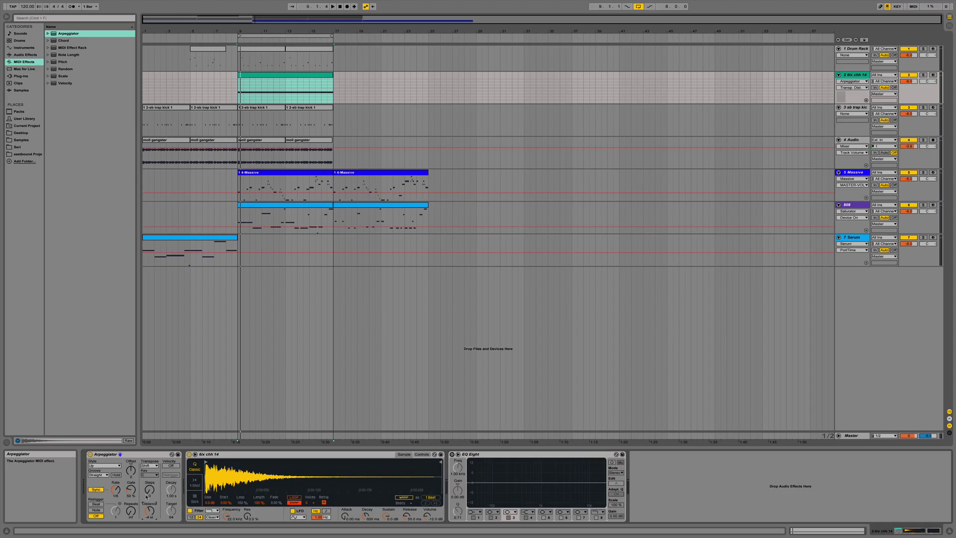
{"action": "left_click_drag", "start_coordinate": [116, 489], "coordinate": [118, 493]}
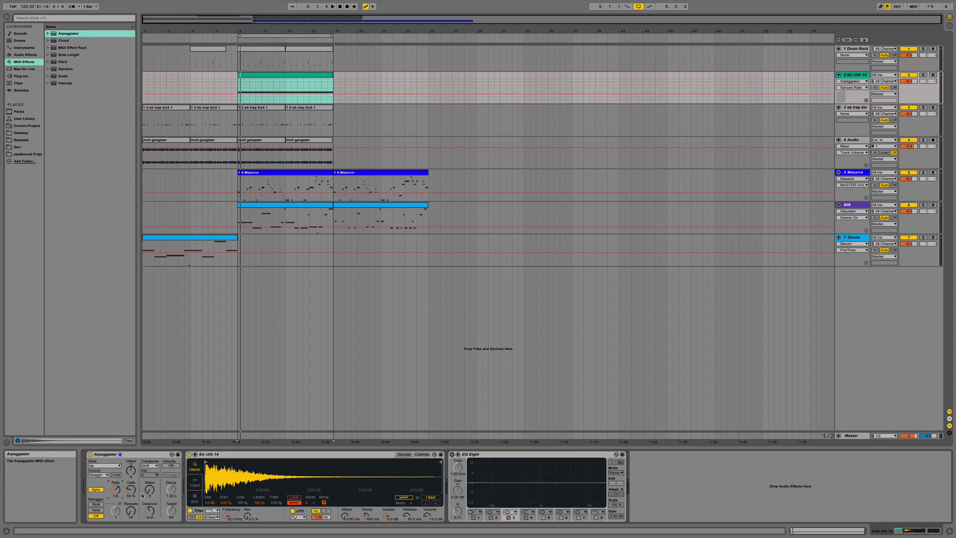
{"action": "left_click", "coordinate": [150, 491]}
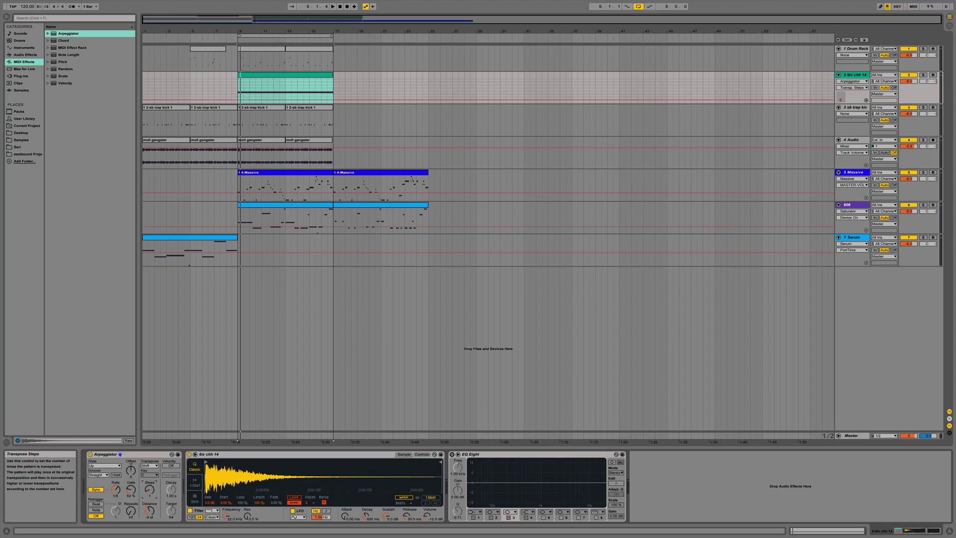
Play the arpeggiated hats, return the Arpeggiator's transpose distance to its default, and keep tweaking the distance while listening.
{"action": "key", "text": "space"}
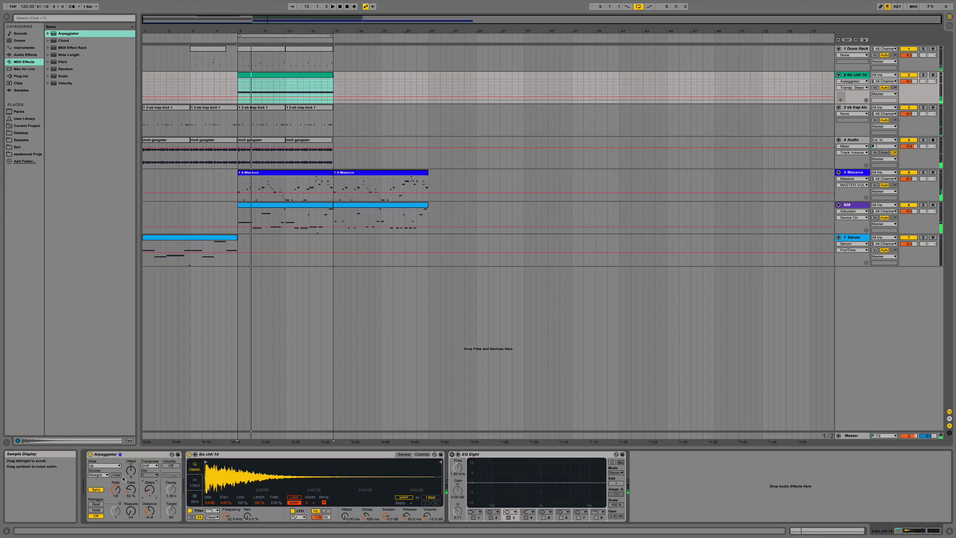
{"action": "key", "text": "space"}
{"action": "key", "text": "space"}
{"action": "right_click", "coordinate": [150, 511]}
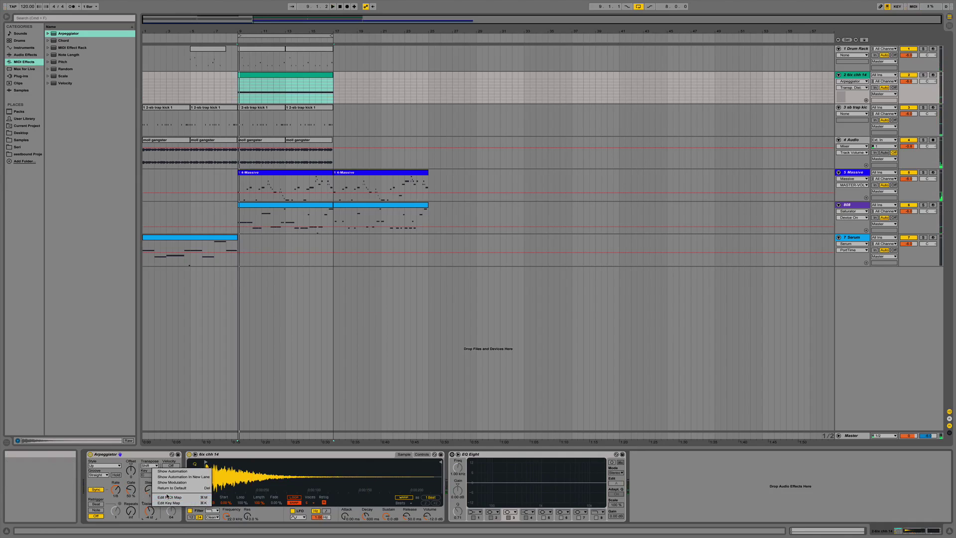
{"action": "left_click", "coordinate": [182, 485]}
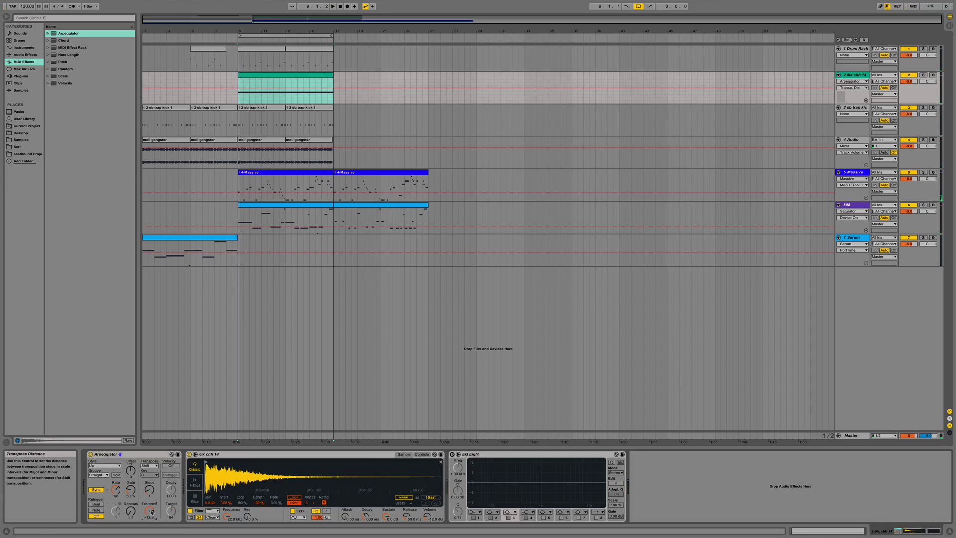
{"action": "type", "text": "0"}
{"action": "key", "text": "Return"}
{"action": "key", "text": "space"}
{"action": "left_click_drag", "start_coordinate": [150, 511], "coordinate": [150, 514]}
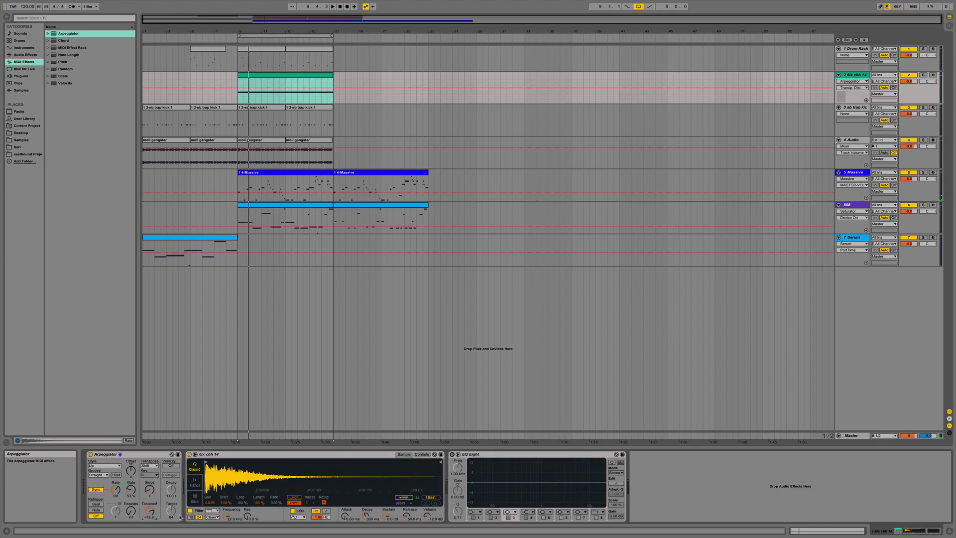
{"action": "key", "text": "space"}
{"action": "key", "text": "space"}
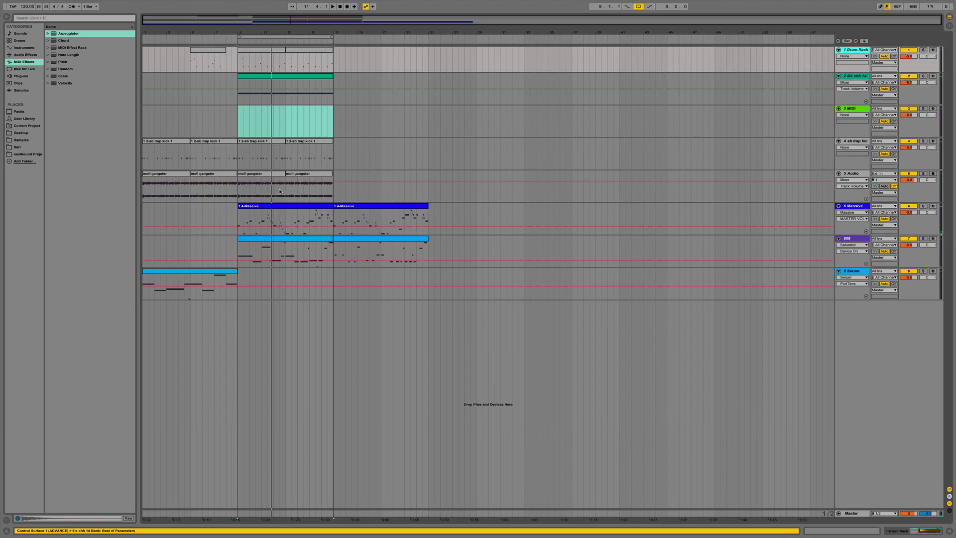
Preview the Drum Rack's 6ix chh 4 pad and add three consecutive 1/32 C3 notes from beat 1.3 in the 6ix chh 4 clip.
{"action": "left_click", "coordinate": [905, 531]}
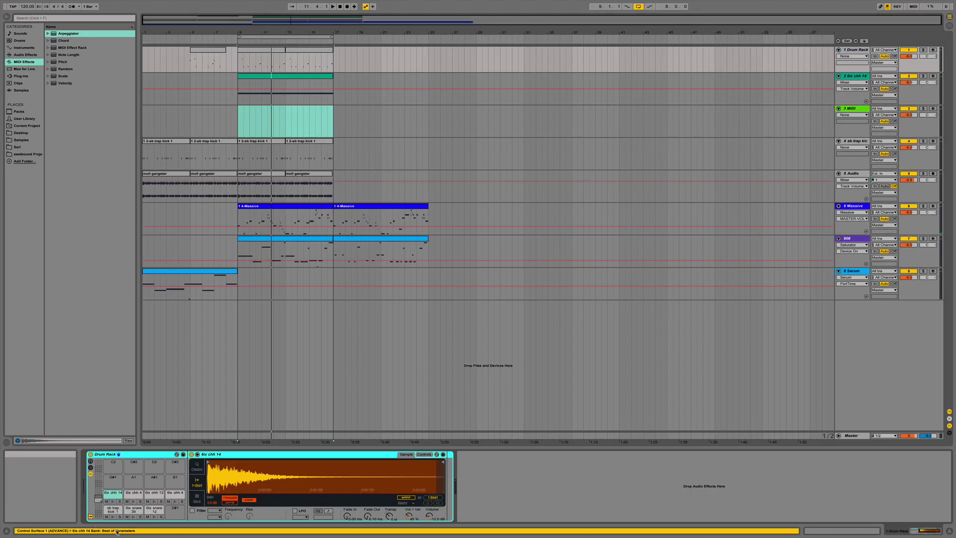
{"action": "left_click", "coordinate": [133, 502]}
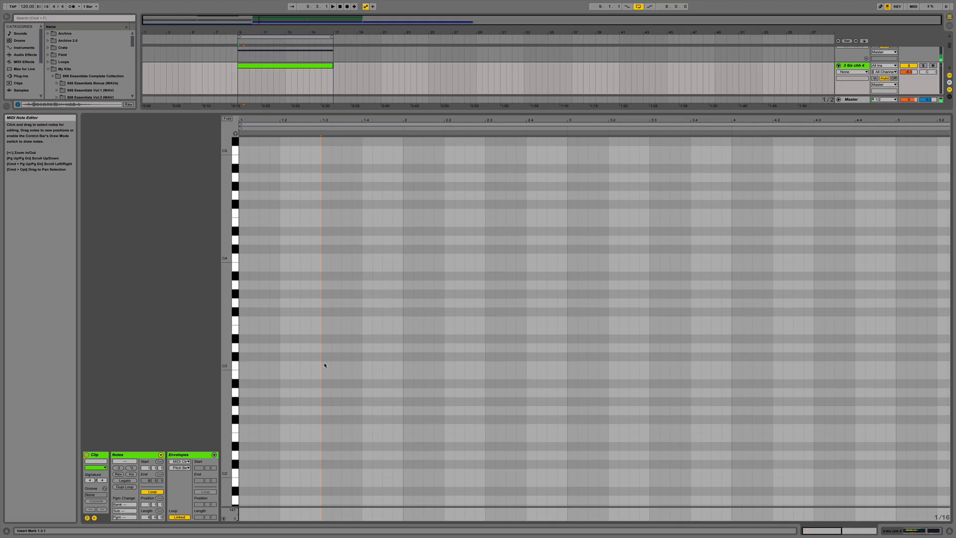
{"action": "double_click", "coordinate": [325, 367]}
{"action": "key", "text": "super+d"}
{"action": "key", "text": "super+d"}
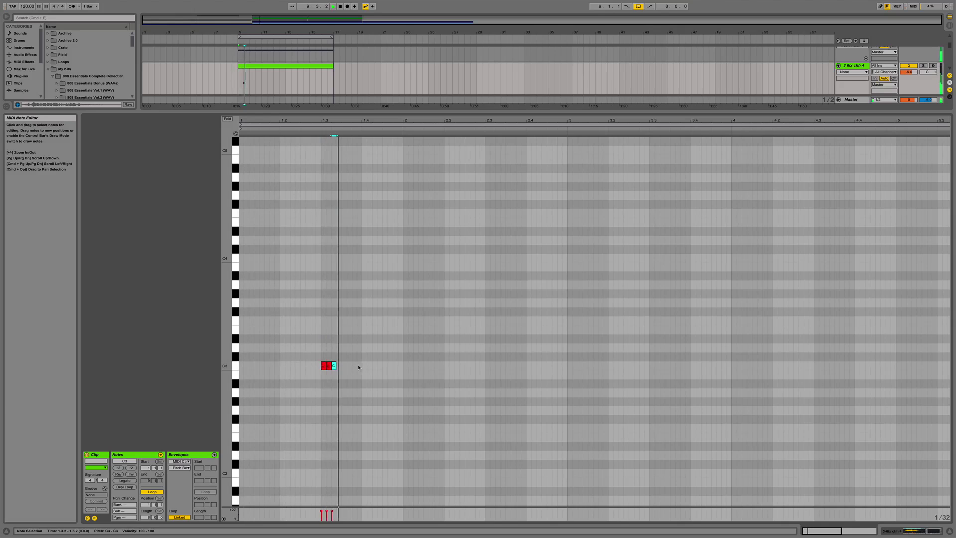
Try the three hits earlier in the bar, lowered to A2 and shifted by an octave, and return them to C3 at beat 1.2.
{"action": "key", "text": "space"}
{"action": "key", "text": "Left"}
{"action": "key", "text": "Left"}
{"action": "key", "text": "space"}
{"action": "key", "text": "Down"}
{"action": "key", "text": "Down"}
{"action": "key", "text": "Down"}
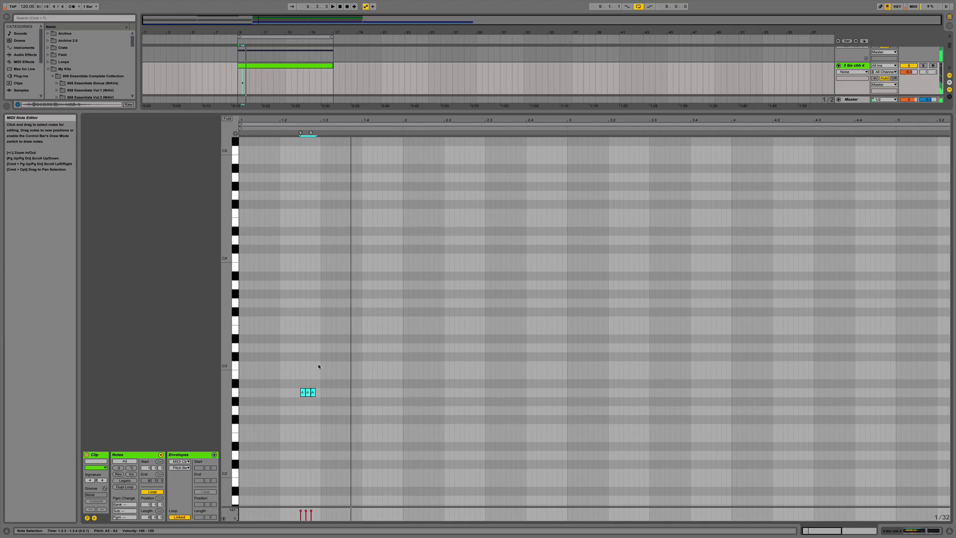
{"action": "key", "text": "shift+Up"}
{"action": "key", "text": "shift+Down"}
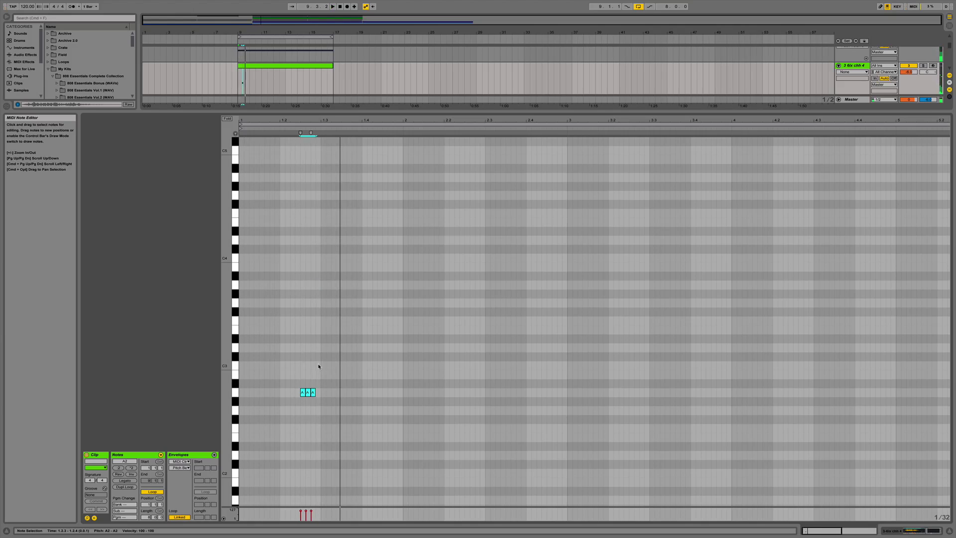
{"action": "key", "text": "Up"}
{"action": "key", "text": "Left"}
{"action": "key", "text": "Left"}
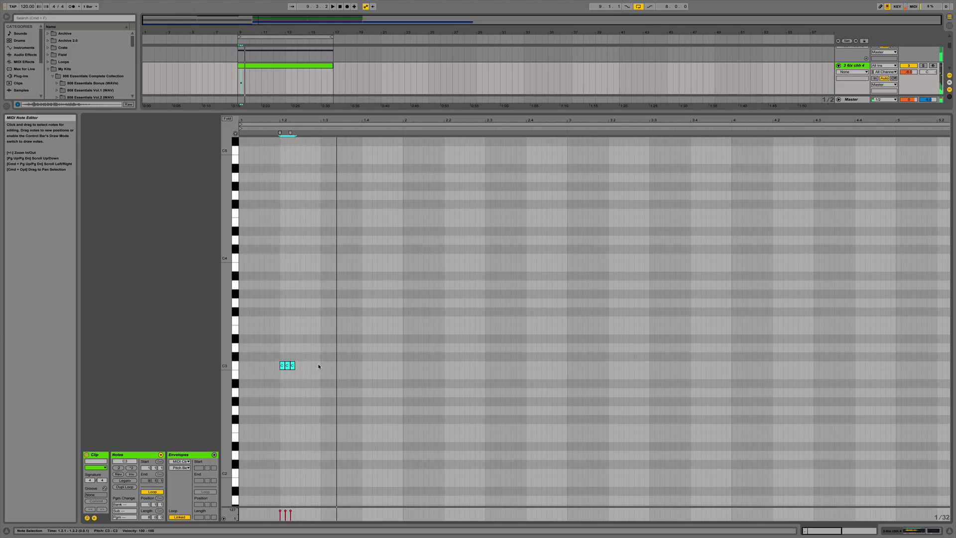
Move the three C3 hits later in the first bar while listening, placing them at 1.4.3.
{"action": "key", "text": "Right"}
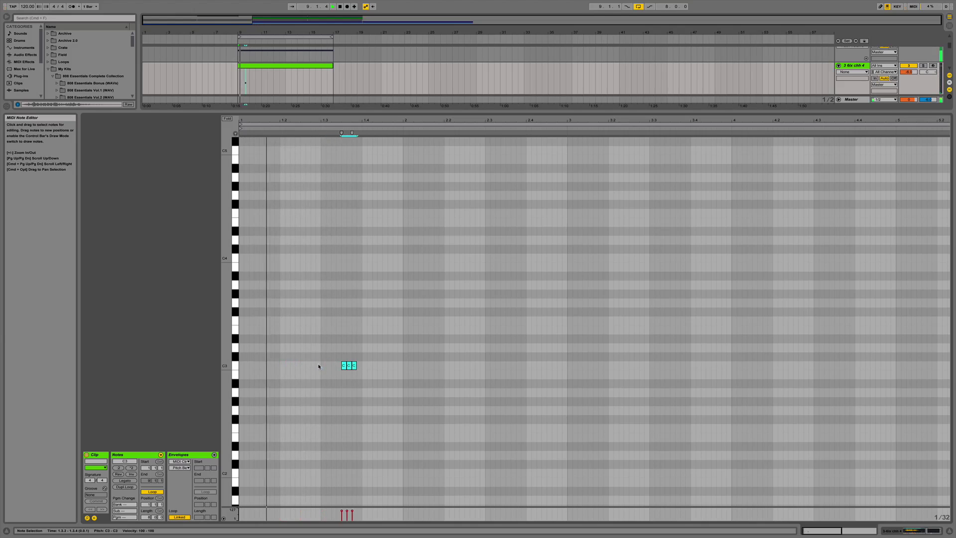
{"action": "key", "text": "Right"}
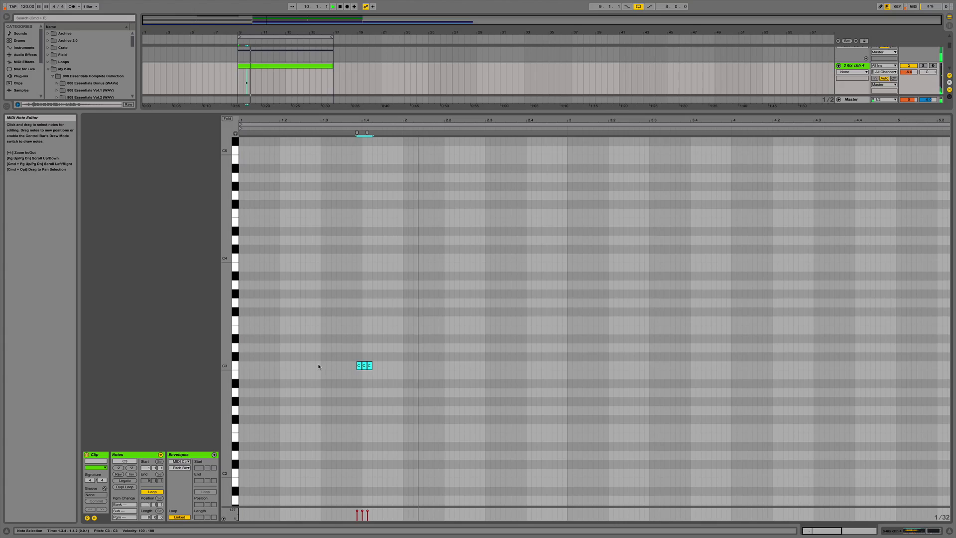
{"action": "key", "text": "Right"}
{"action": "key", "text": "Right"}
{"action": "key", "text": "Right"}
{"action": "key", "text": "Left"}
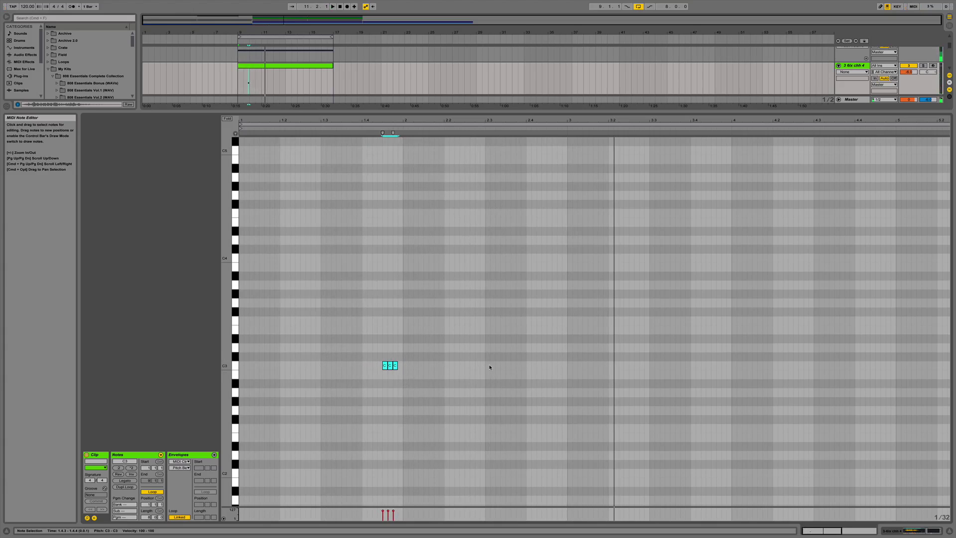
Repeat the first two bars of the hat pattern across the eight-bar clip and transpose all the hits to B2.
{"action": "left_click", "coordinate": [404, 367]}
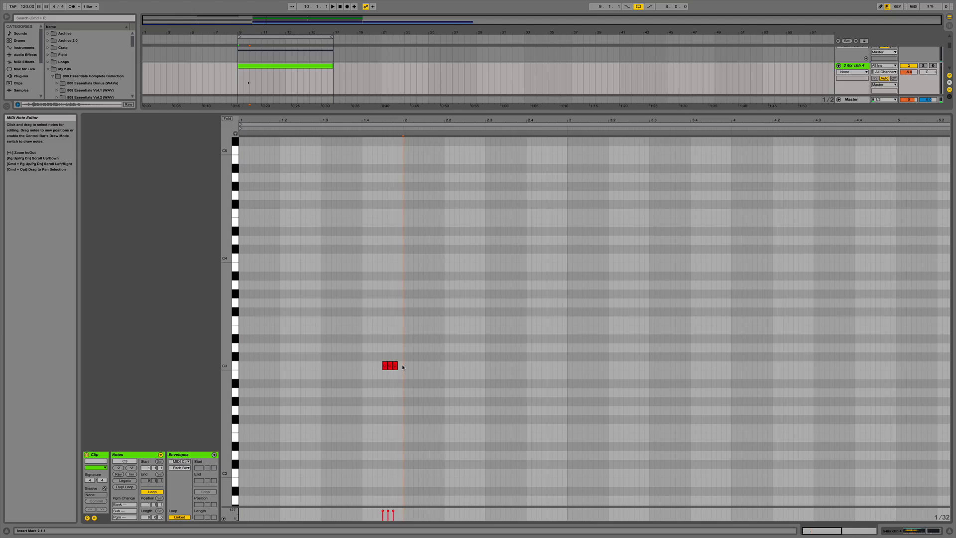
{"action": "left_click_drag", "start_coordinate": [568, 368], "coordinate": [240, 367]}
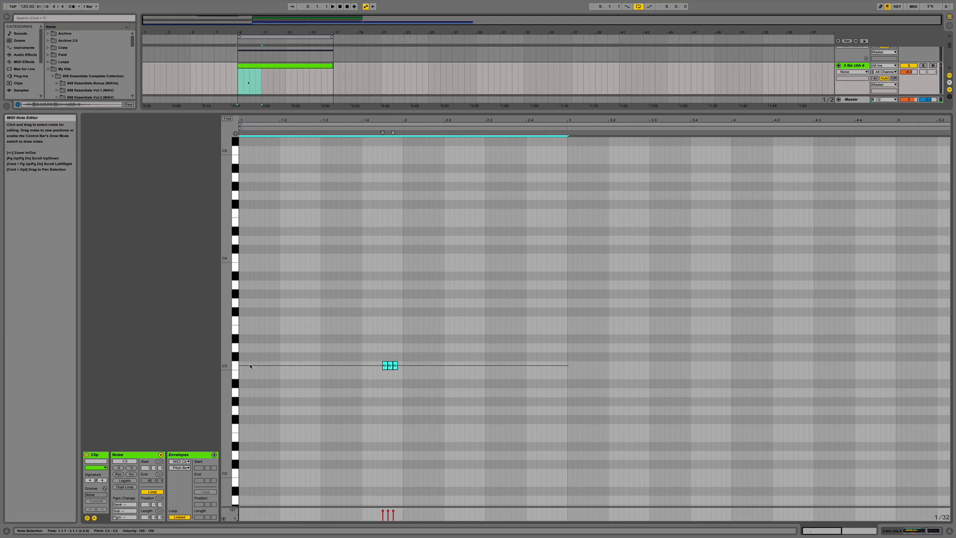
{"action": "key", "text": "super+d"}
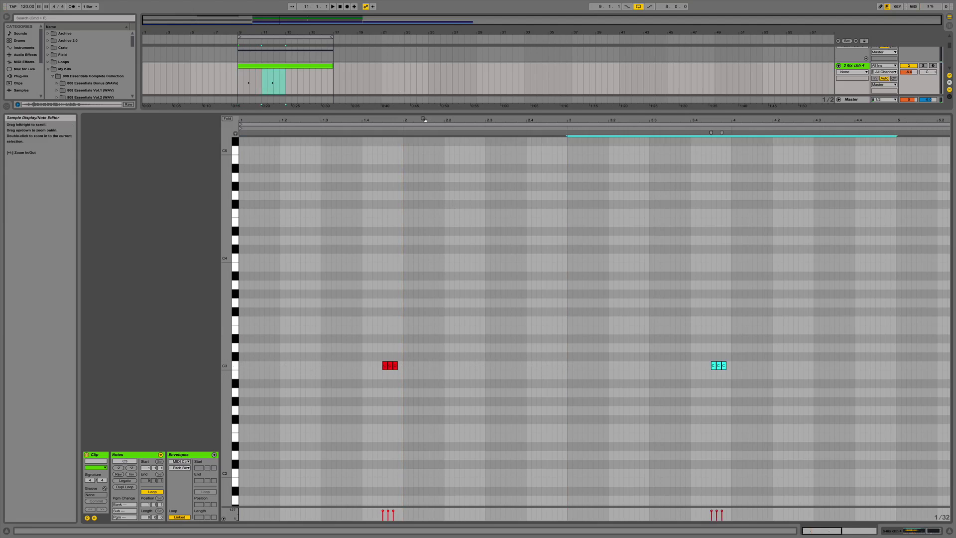
{"action": "left_click_drag", "start_coordinate": [424, 119], "coordinate": [341, 119]}
{"action": "key", "text": "super+d"}
{"action": "key", "text": "super+d"}
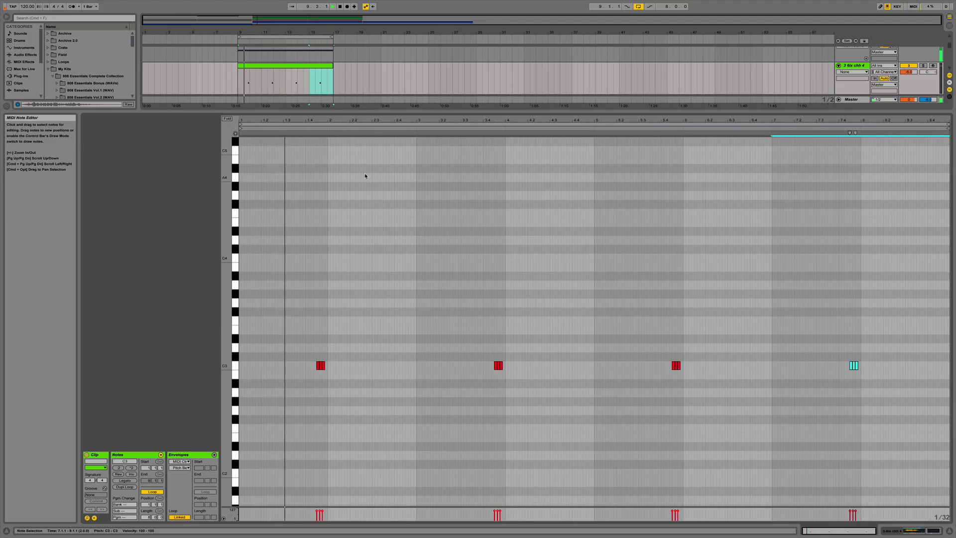
{"action": "left_click", "coordinate": [233, 365]}
{"action": "key", "text": "Up"}
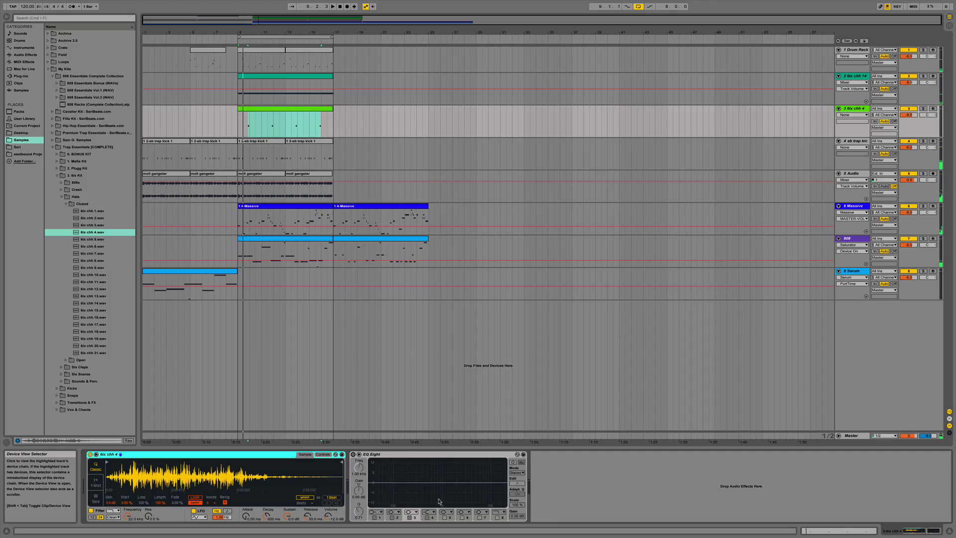
Add a Frequency Shifter after the EQ Eight on the 6ix chh 4 track, adjust its coarse frequency and play from bar 9.
{"action": "left_click", "coordinate": [26, 55]}
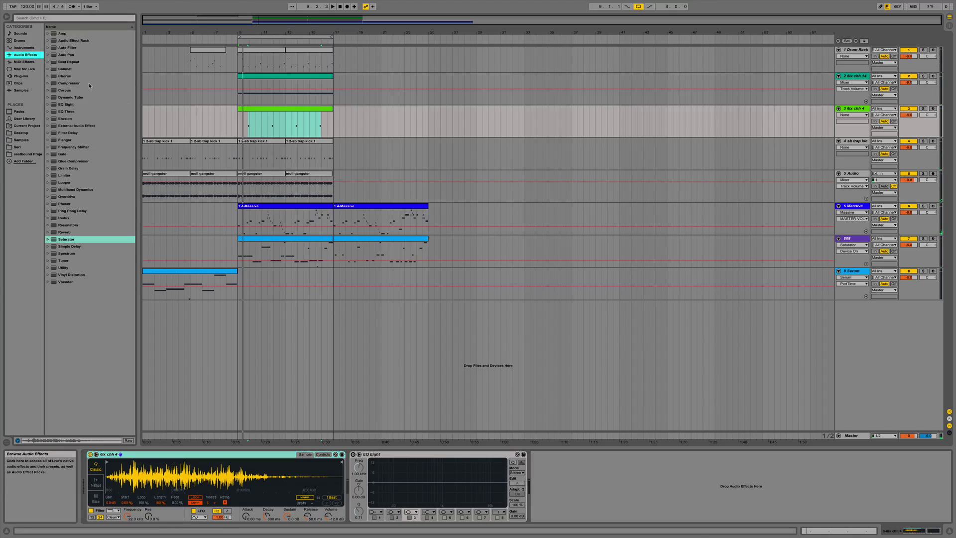
{"action": "double_click", "coordinate": [80, 147]}
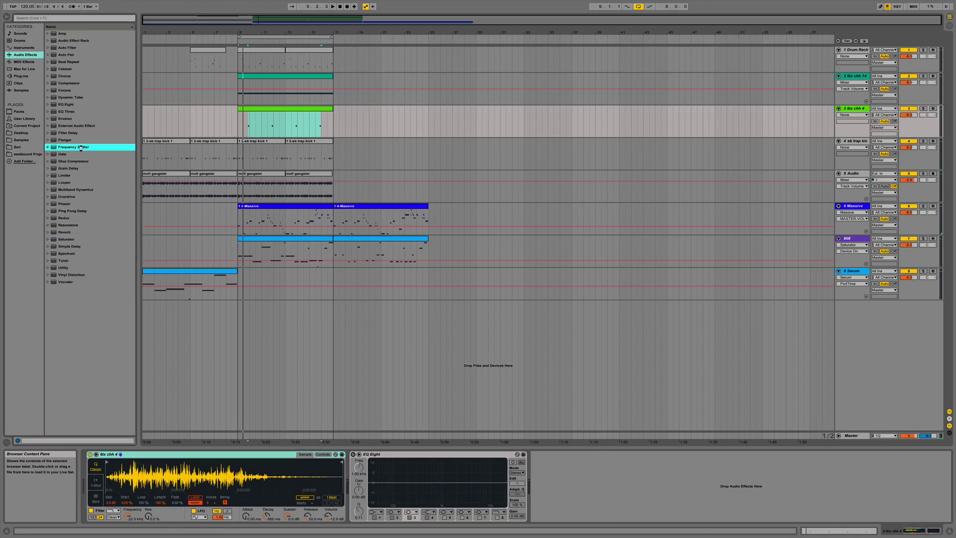
{"action": "left_click_drag", "start_coordinate": [575, 473], "coordinate": [574, 482]}
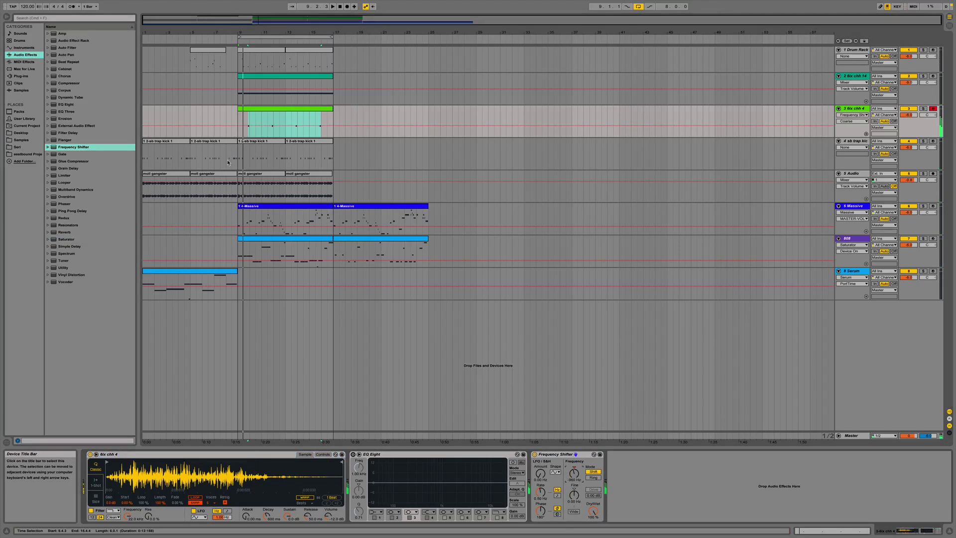
{"action": "left_click", "coordinate": [253, 123]}
{"action": "key", "text": "space"}
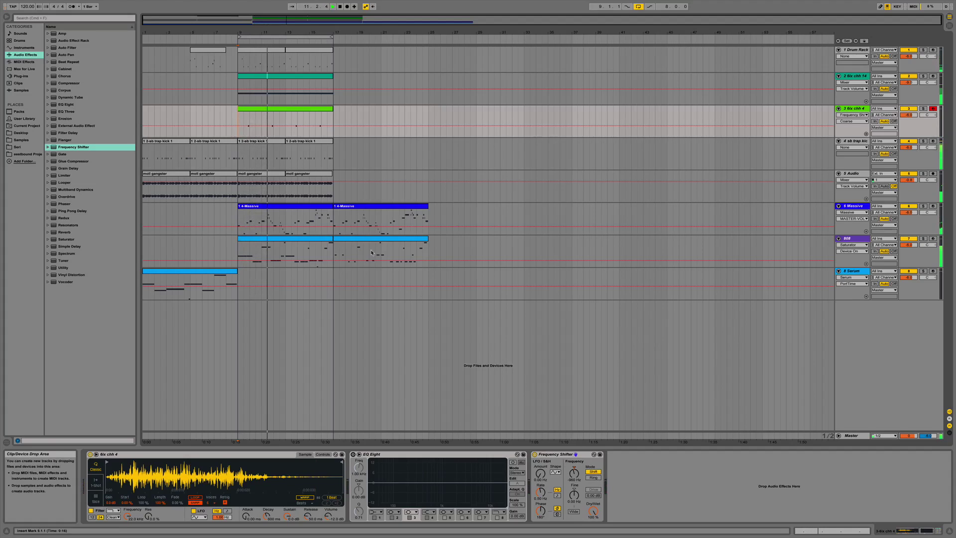
Check the 6ix chh 4 clip's notes and nudge the short D5 note at 4.3.2 in the first Massive clip slightly earlier.
{"action": "left_click", "coordinate": [295, 110]}
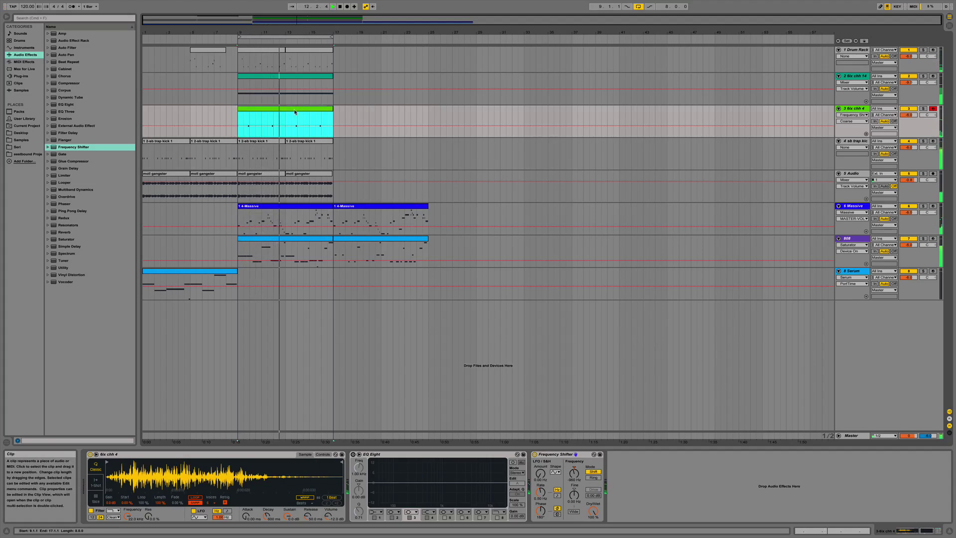
{"action": "double_click", "coordinate": [296, 112]}
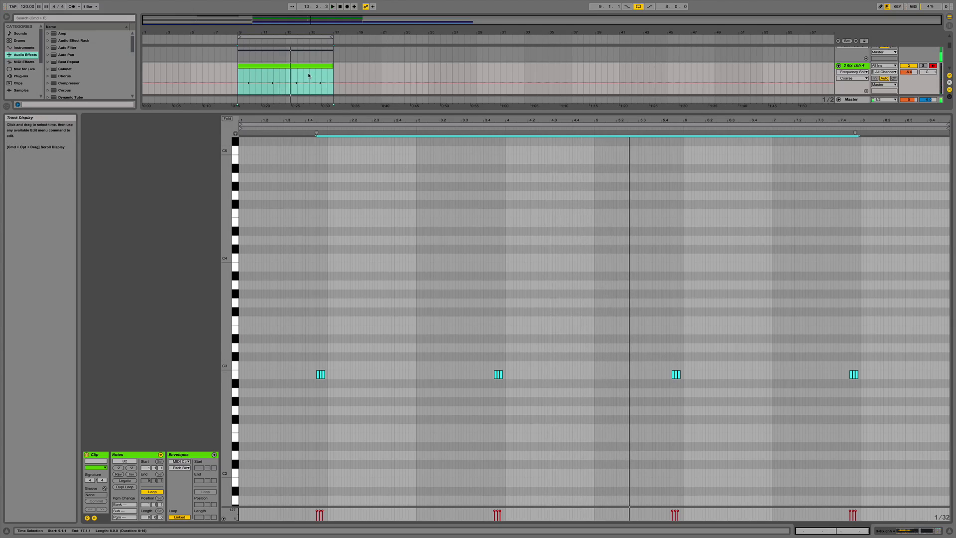
{"action": "scroll", "coordinate": [309, 76], "scroll_direction": "up", "scroll_amount": 3}
{"action": "left_click", "coordinate": [949, 531]}
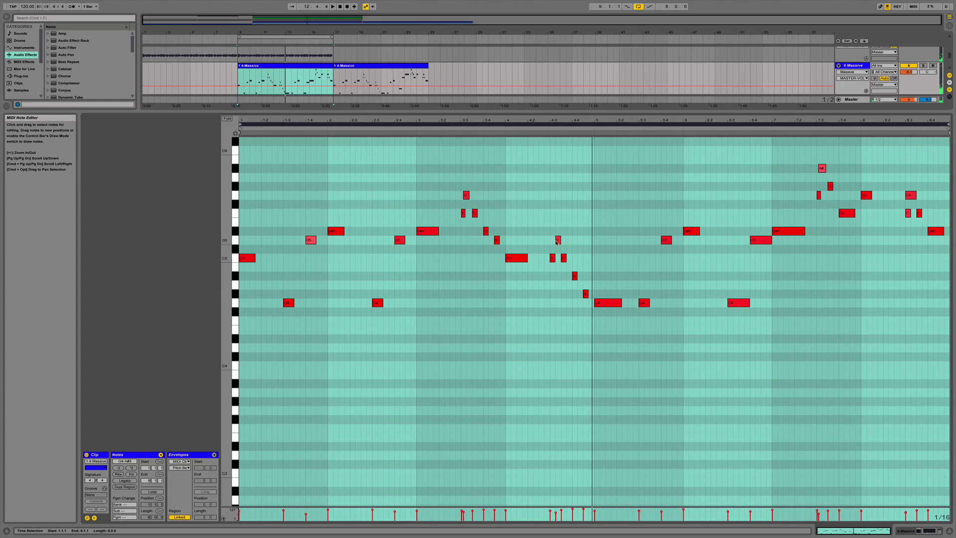
{"action": "left_click", "coordinate": [558, 241]}
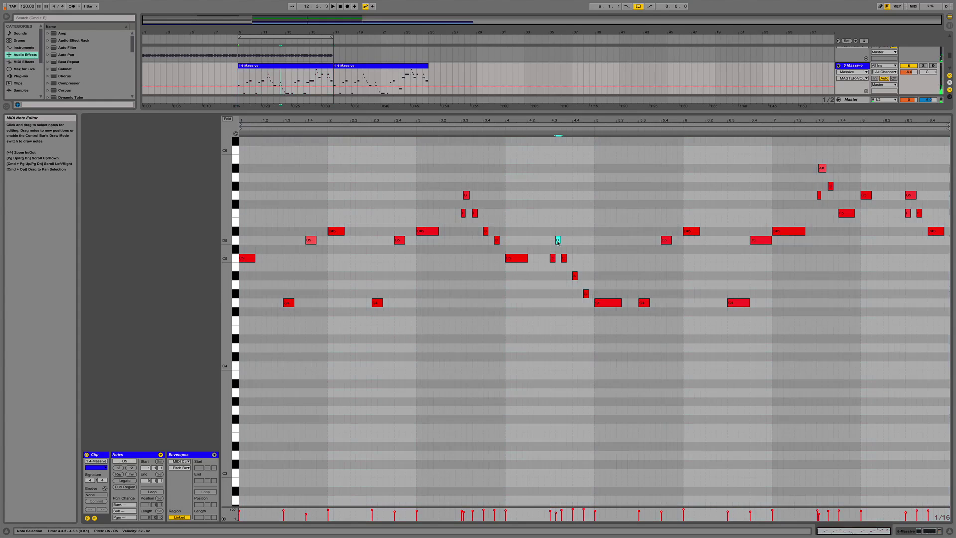
{"action": "left_click_drag", "start_coordinate": [558, 242], "coordinate": [557, 244]}
{"action": "left_click", "coordinate": [551, 131]}
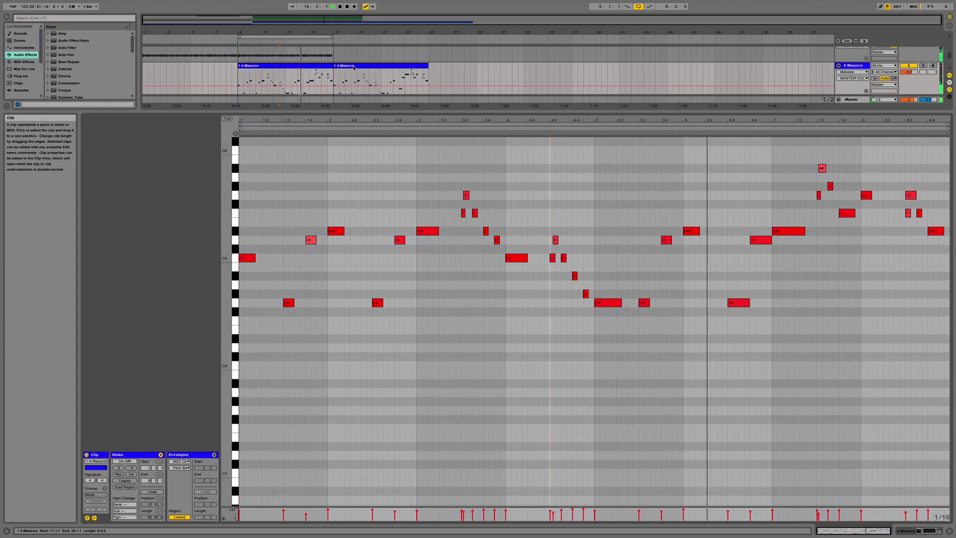
{"action": "left_click", "coordinate": [947, 532]}
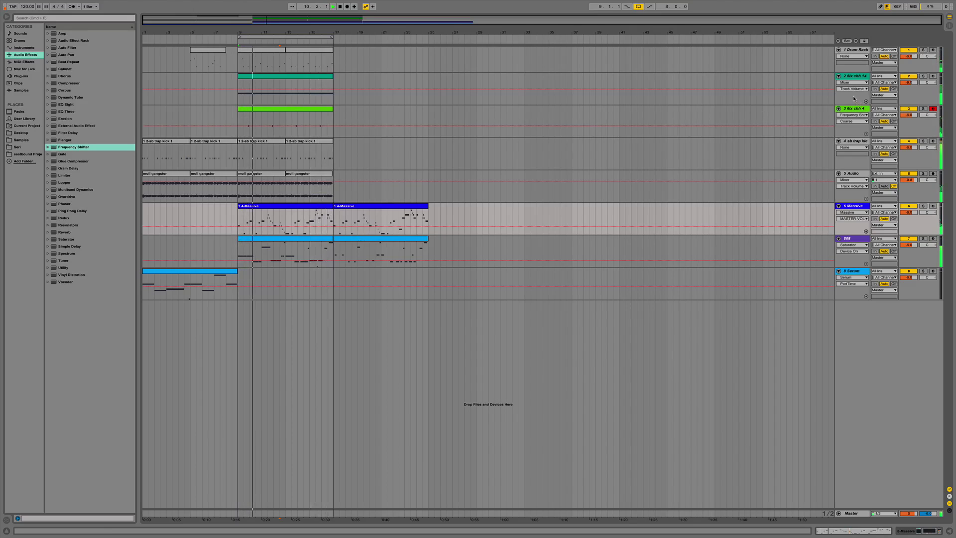
Stop playback and duplicate the eight-bar arpeggiated hat clip and the last eight bars of moll gangster audio to bar 17.
{"action": "key", "text": "space"}
{"action": "left_click", "coordinate": [298, 72]}
{"action": "left_click", "coordinate": [302, 78]}
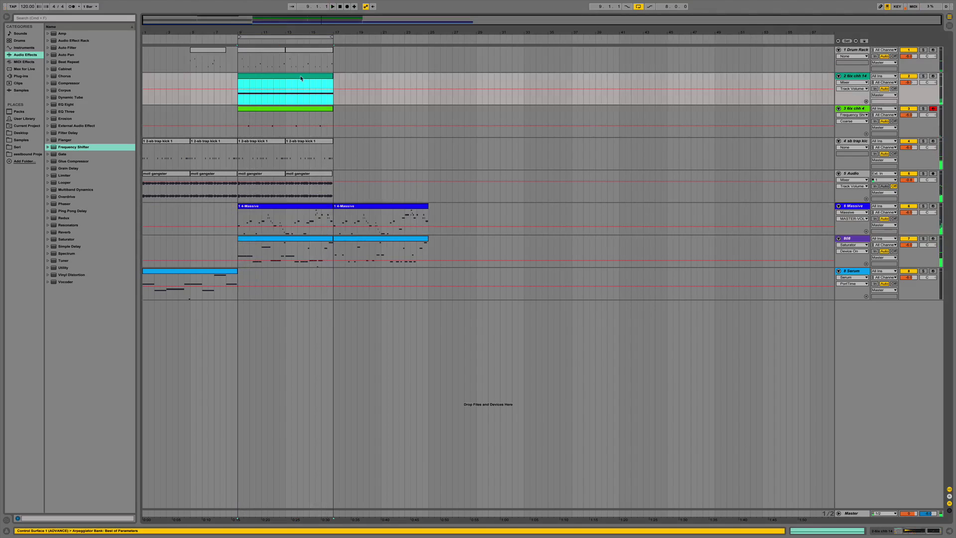
{"action": "key", "text": "super+d"}
{"action": "left_click_drag", "start_coordinate": [334, 196], "coordinate": [237, 194]}
{"action": "key", "text": "super+d"}
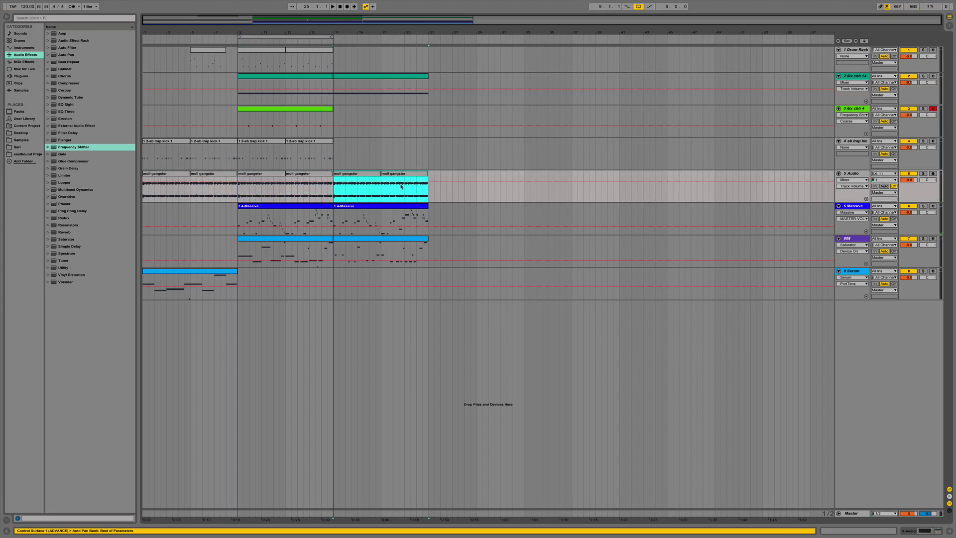
Check the copied audio clips' transposition and try deactivating the second arpeggiated hat clip during playback.
{"action": "left_click", "coordinate": [886, 534]}
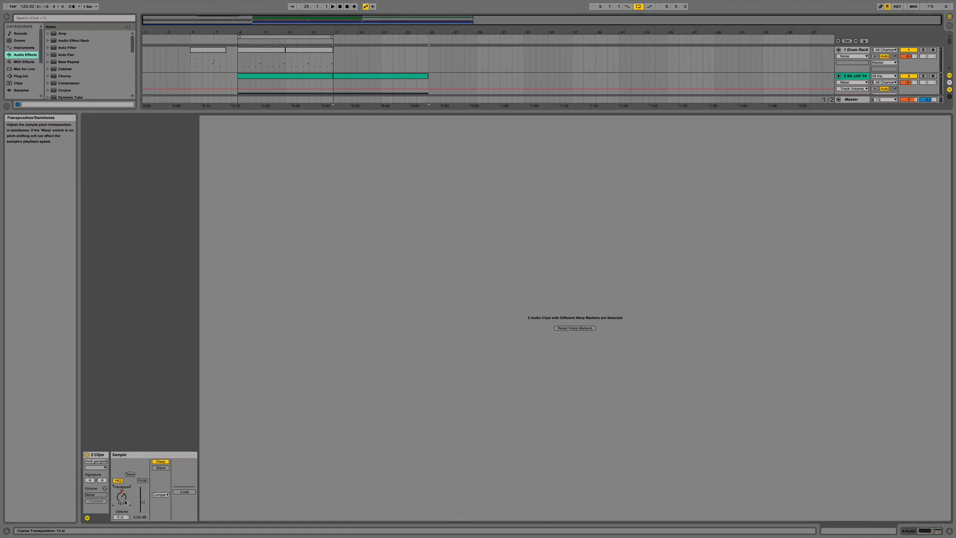
{"action": "left_click", "coordinate": [951, 528]}
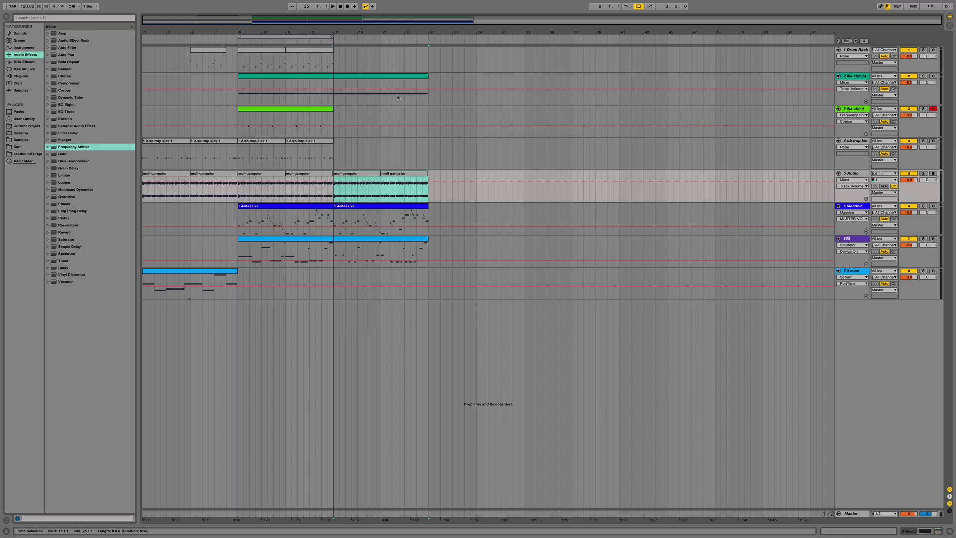
{"action": "left_click", "coordinate": [407, 77]}
{"action": "key", "text": "0"}
{"action": "key", "text": "space"}
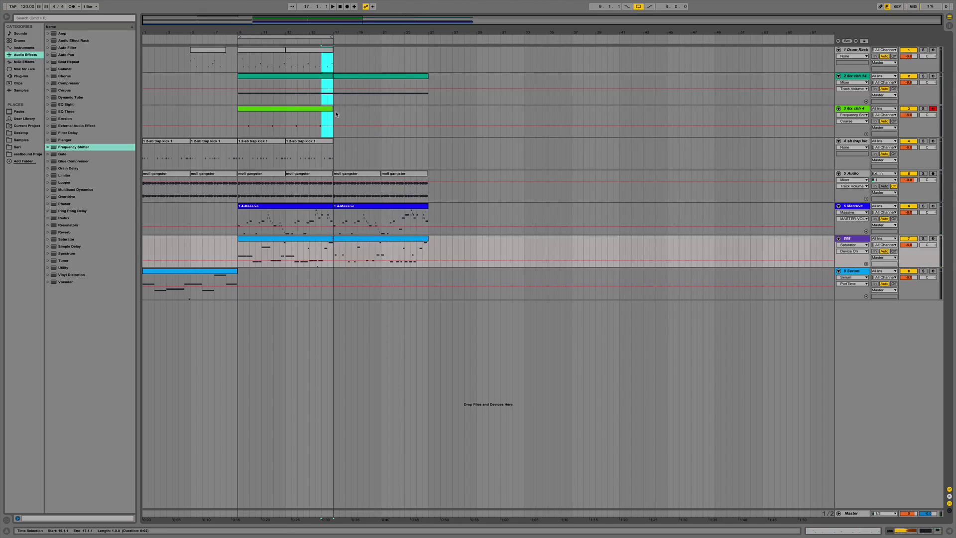
Duplicate the eight-bar time section from bar 9 on the Drum Rack through 808 tracks, pushing the following clips back.
{"action": "left_click_drag", "start_coordinate": [336, 114], "coordinate": [232, 252]}
{"action": "left_click_drag", "start_coordinate": [266, 169], "coordinate": [241, 67]}
{"action": "key", "text": "super+d"}
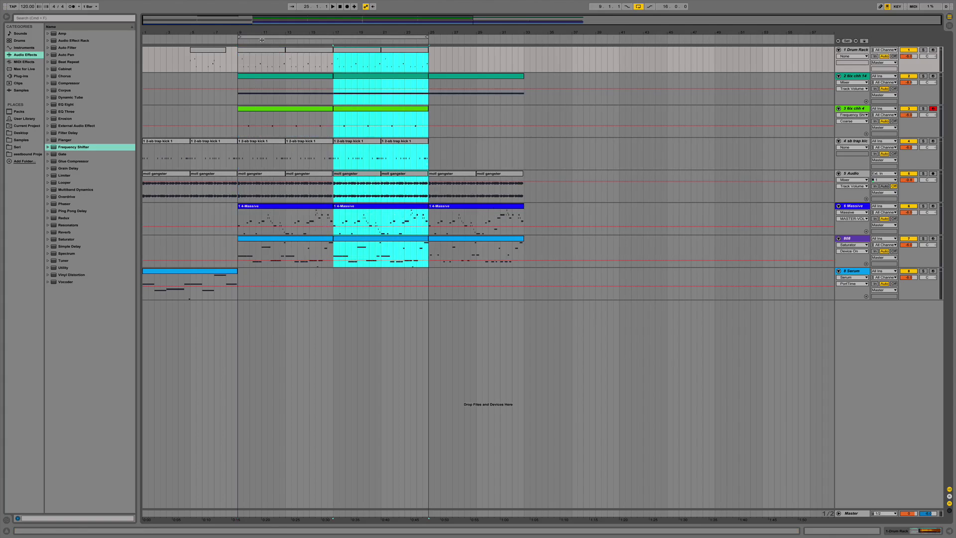
Try deleting the first arpeggiated hat clip at bar 9, restore it, deactivate it instead and play the section.
{"action": "left_click", "coordinate": [249, 50]}
{"action": "left_click", "coordinate": [299, 76]}
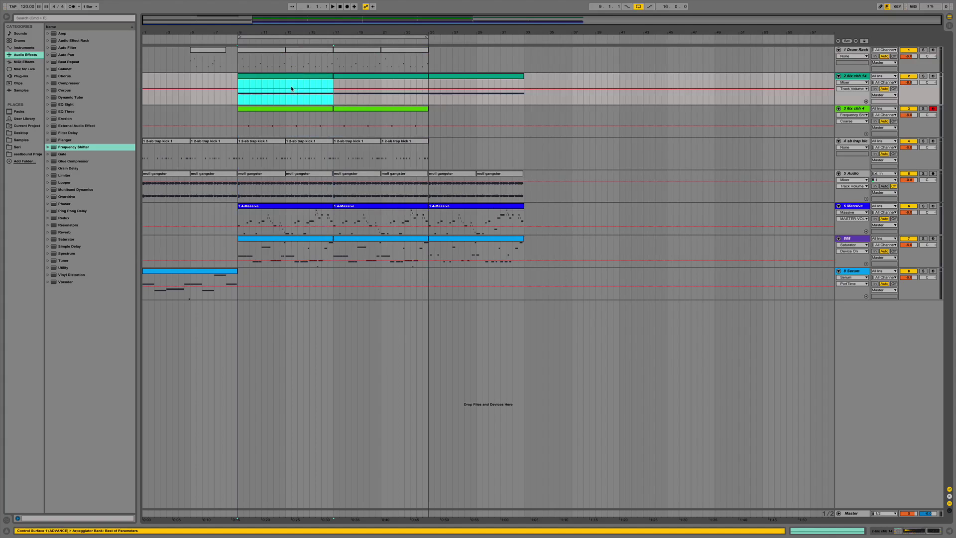
{"action": "key", "text": "Delete"}
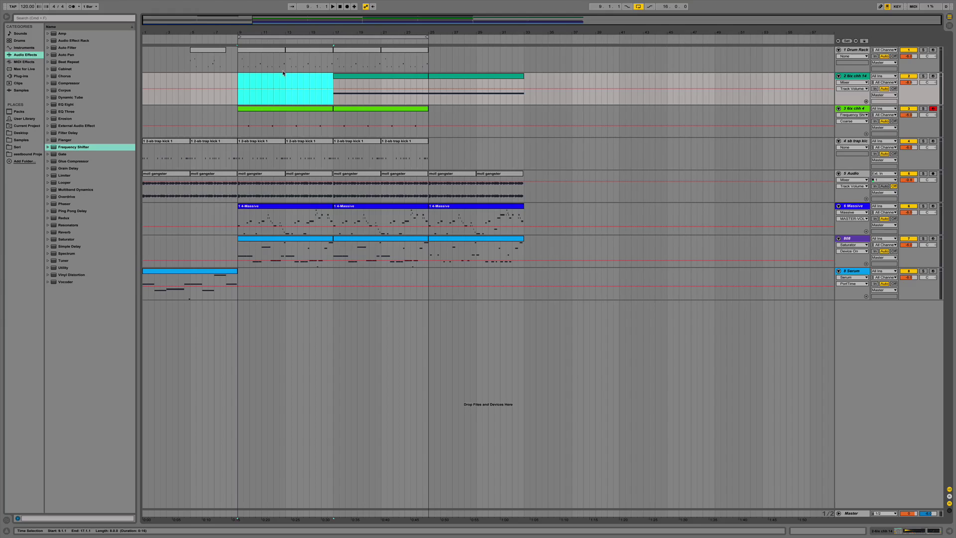
{"action": "key", "text": "super+z"}
{"action": "key", "text": "Delete"}
{"action": "key", "text": "super+z"}
{"action": "key", "text": "0"}
{"action": "key", "text": "space"}
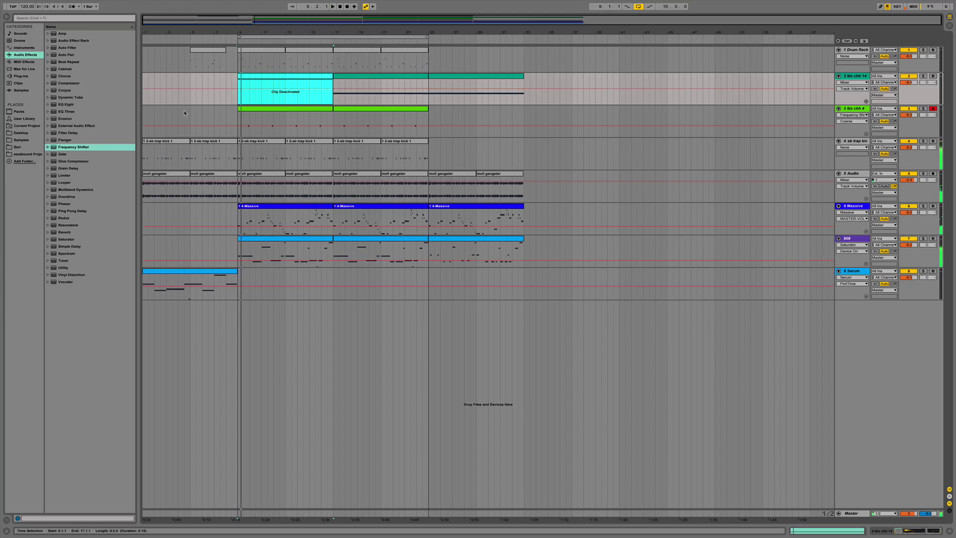
{"action": "left_click_drag", "start_coordinate": [427, 38], "coordinate": [428, 66]}
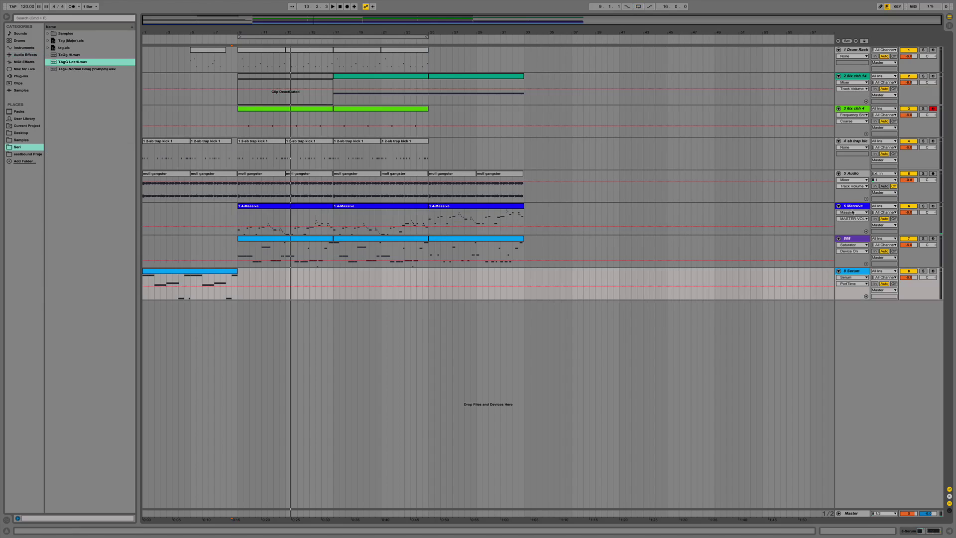
Insert a new MIDI track directly below the Massive track.
{"action": "left_click", "coordinate": [854, 207]}
{"action": "key", "text": "super+shift+t"}
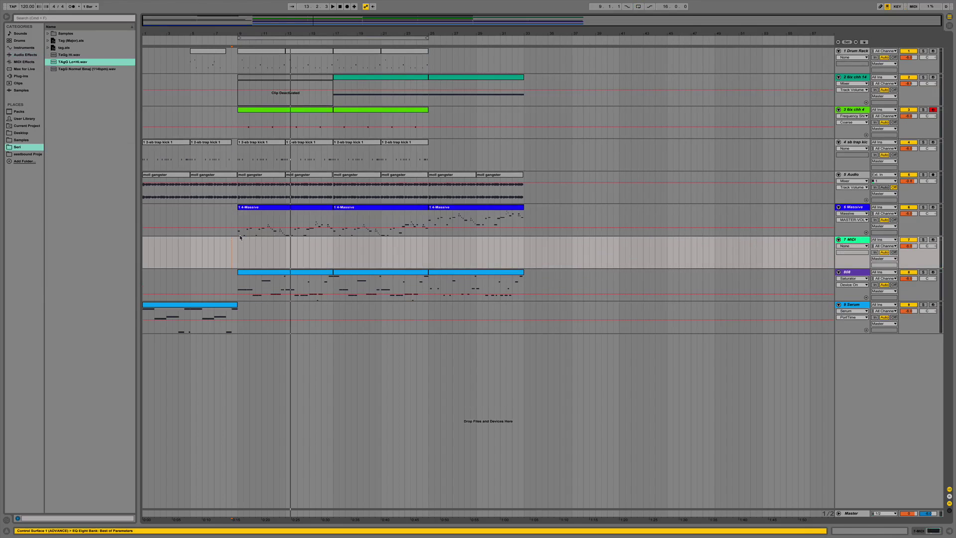
Load the Massive VST instrument onto the new MIDI track below the existing Massive track.
{"action": "left_click", "coordinate": [26, 76]}
{"action": "left_click", "coordinate": [78, 97]}
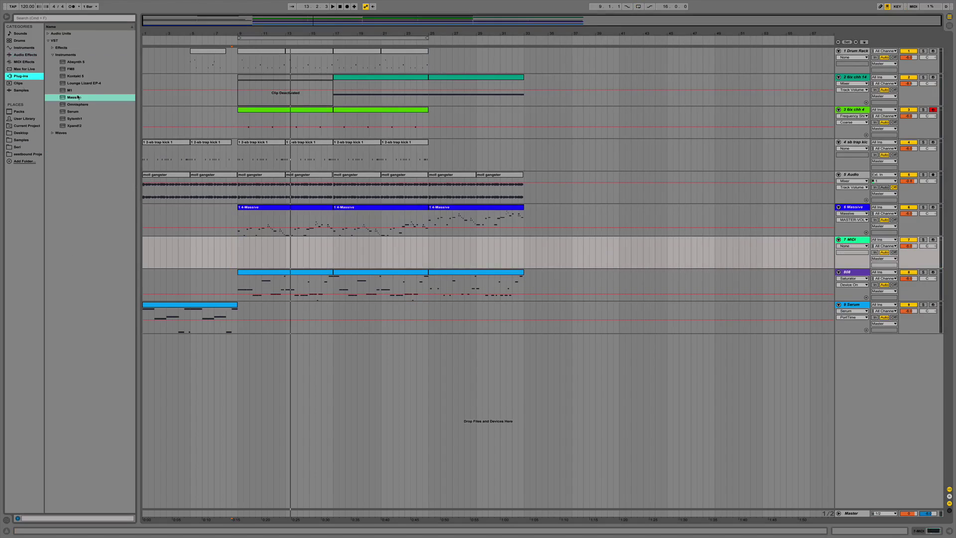
{"action": "left_click_drag", "start_coordinate": [218, 141], "coordinate": [370, 250]}
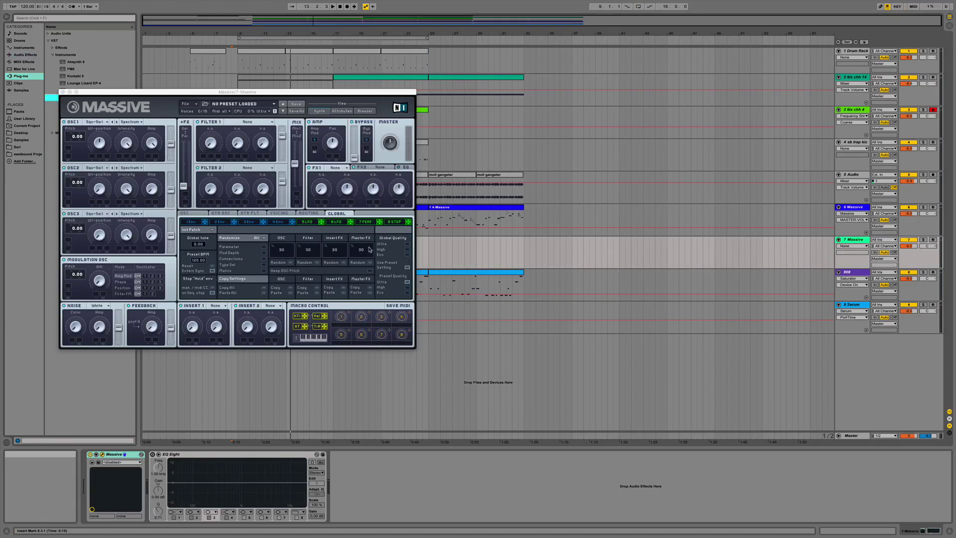
Open the new Massive's preset browser and load LD24 from the Future Beats lead patches folder.
{"action": "left_click", "coordinate": [357, 111]}
{"action": "left_click", "coordinate": [107, 284]}
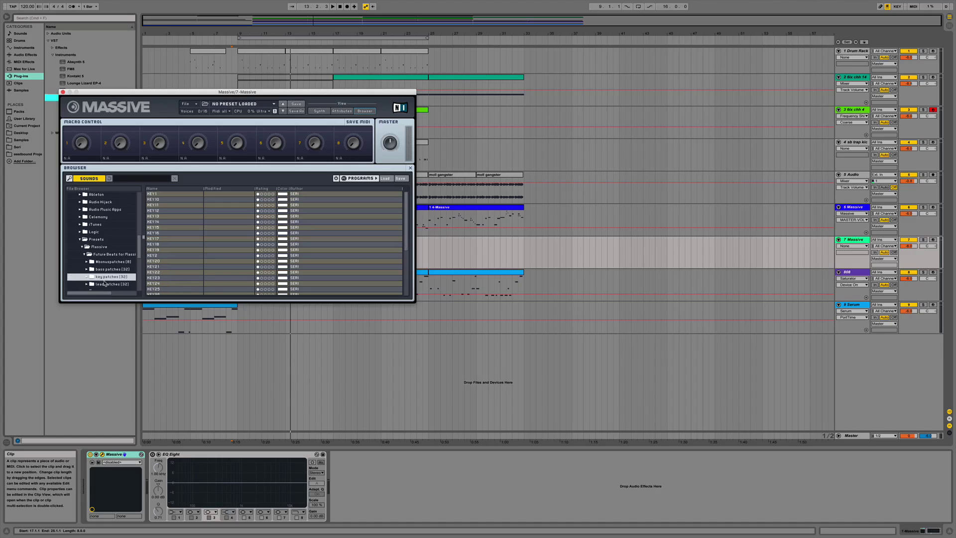
{"action": "scroll", "coordinate": [167, 273], "scroll_direction": "down", "scroll_amount": 2}
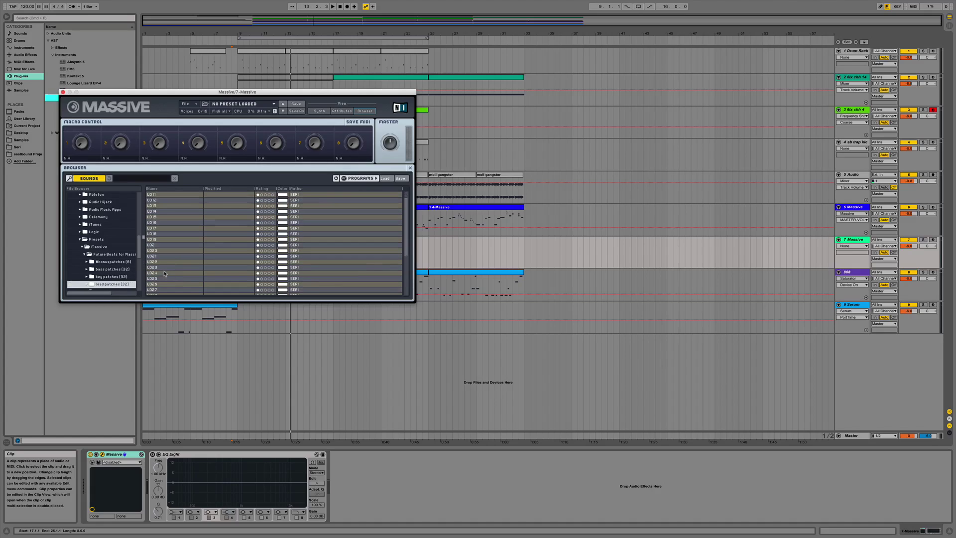
{"action": "left_click", "coordinate": [159, 273]}
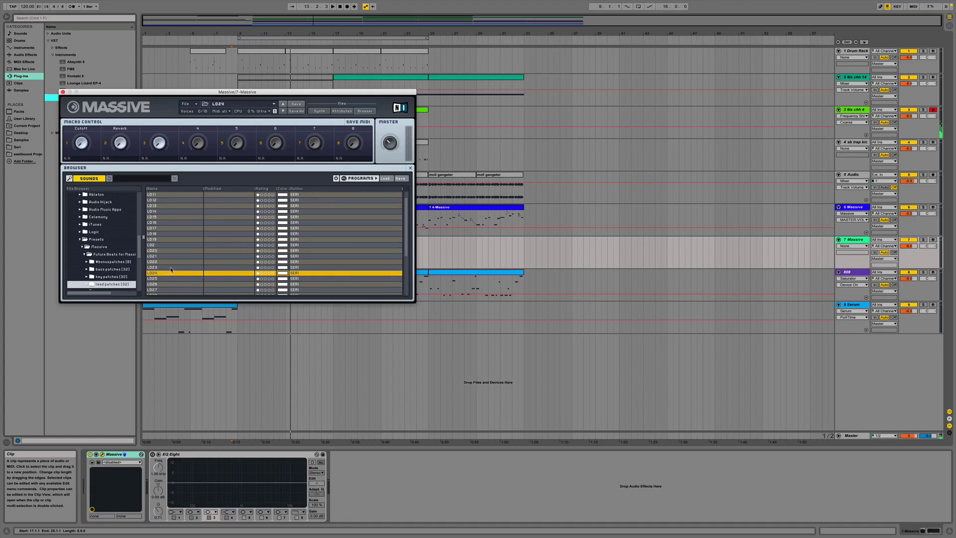
Arm the new Massive track for recording and lower its volume.
{"action": "left_click", "coordinate": [933, 240]}
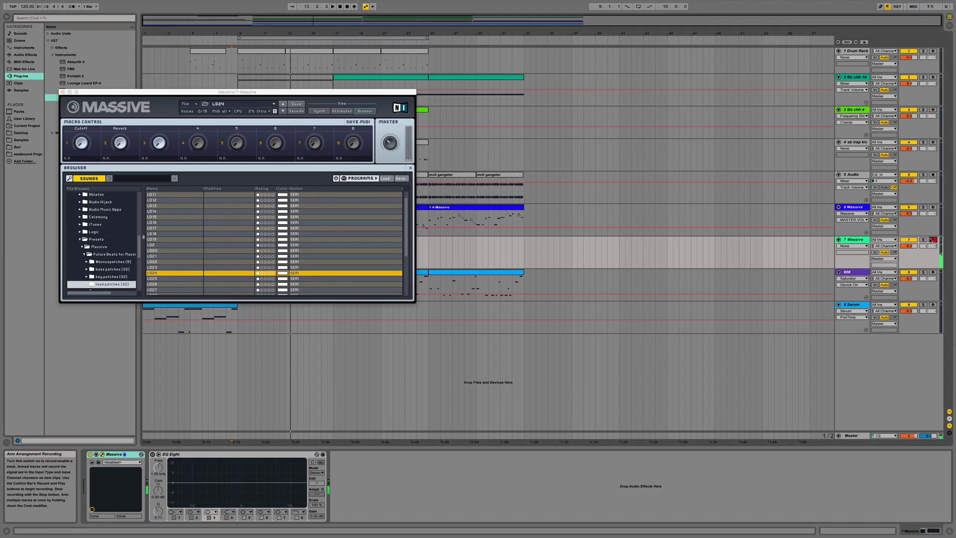
{"action": "left_click_drag", "start_coordinate": [904, 247], "coordinate": [905, 256]}
Audition more lead patches in the new Massive, working down the list from LD27.
{"action": "left_click", "coordinate": [196, 290]}
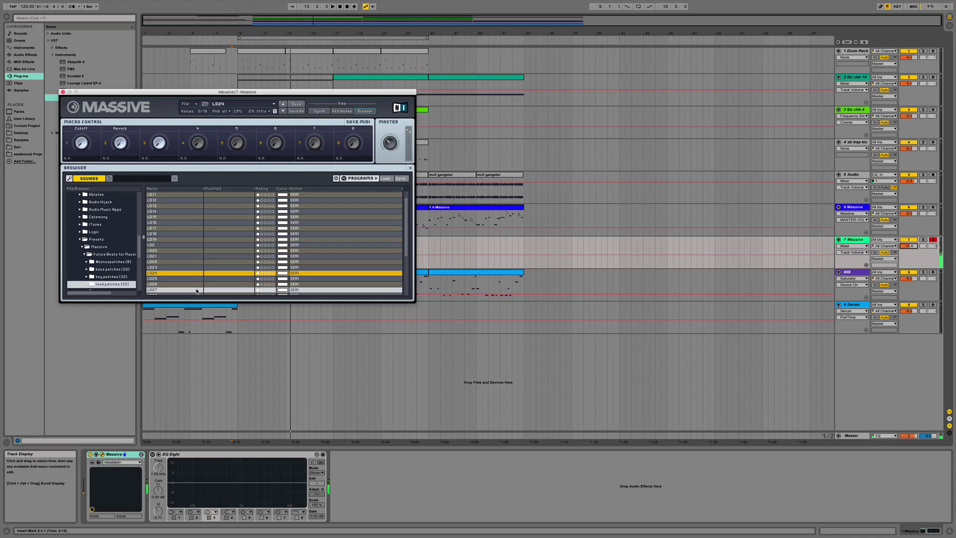
{"action": "key", "text": "Down"}
{"action": "key", "text": "Down"}
{"action": "key", "text": "Down"}
{"action": "key", "text": "Down"}
{"action": "key", "text": "Down"}
{"action": "key", "text": "Down"}
{"action": "key", "text": "Down"}
{"action": "key", "text": "Down"}
{"action": "key", "text": "Down"}
{"action": "key", "text": "Down"}
{"action": "key", "text": "Down"}
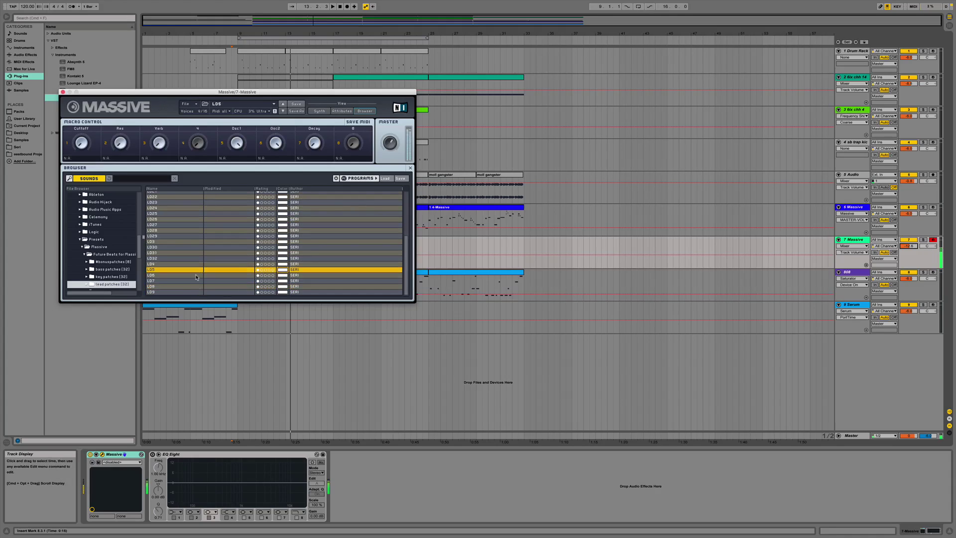
{"action": "key", "text": "Down"}
{"action": "left_click", "coordinate": [177, 287]}
{"action": "left_click", "coordinate": [177, 293]}
{"action": "left_click", "coordinate": [178, 224]}
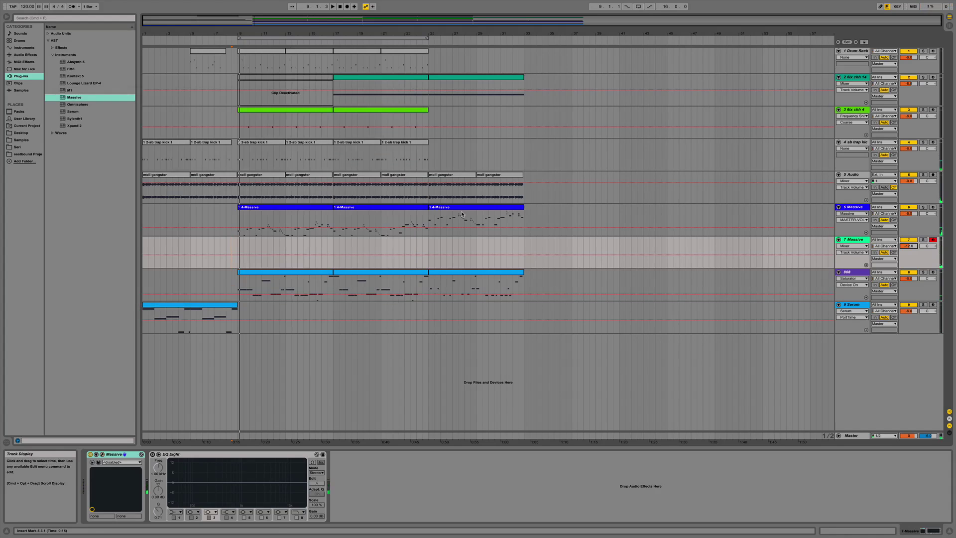
{"action": "left_click", "coordinate": [472, 212]}
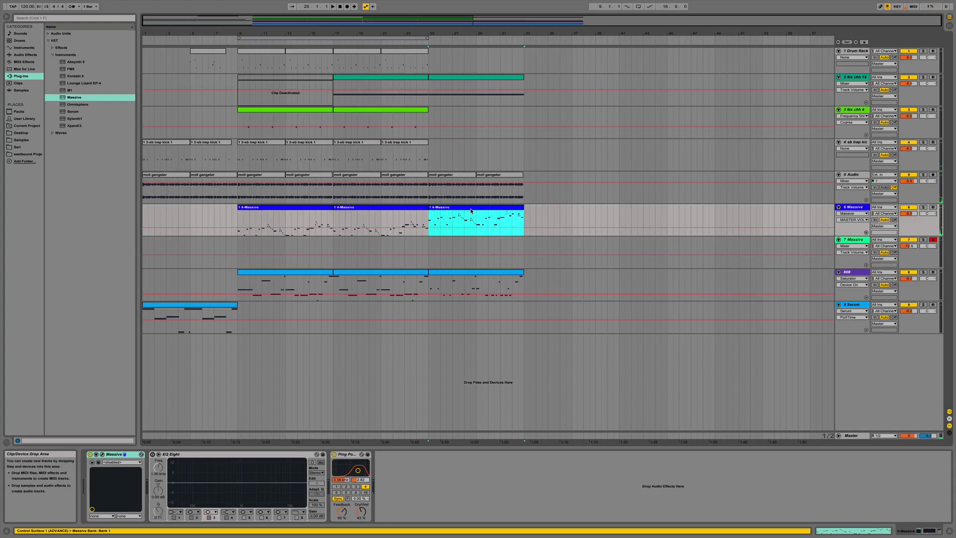
{"action": "left_click", "coordinate": [146, 223]}
{"action": "key", "text": "super+v"}
{"action": "key", "text": "super+z"}
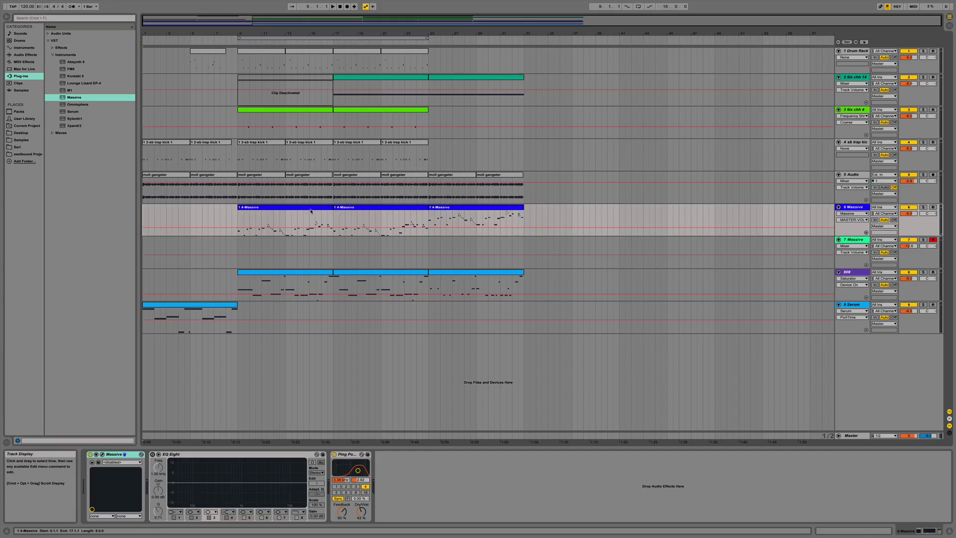
Copy the first Massive melody clip from bar 9 to bar 1 on the same track.
{"action": "left_click", "coordinate": [278, 208]}
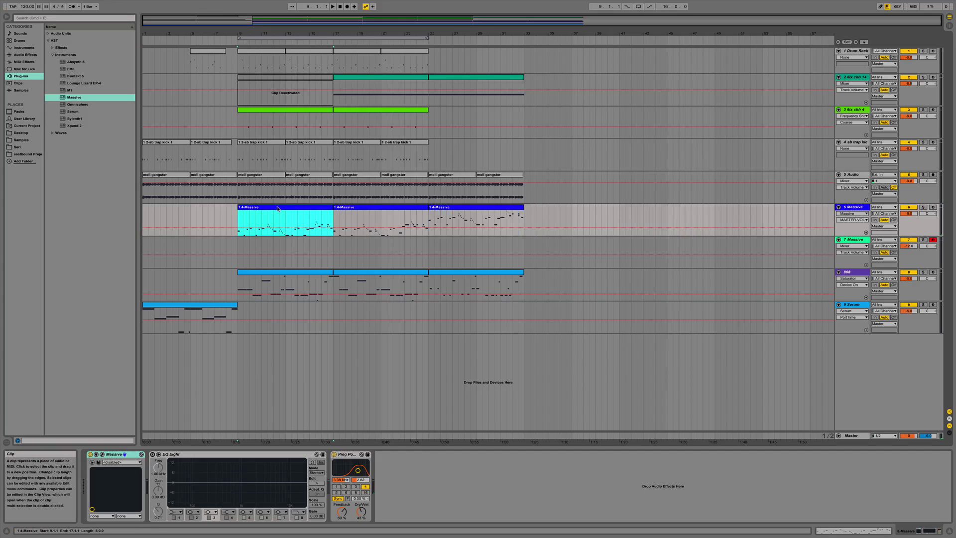
{"action": "left_click", "coordinate": [144, 214]}
{"action": "key", "text": "super+v"}
Loop bars 1 to 5, start playback and mute the trap kick track.
{"action": "left_click_drag", "start_coordinate": [190, 218], "coordinate": [113, 218]}
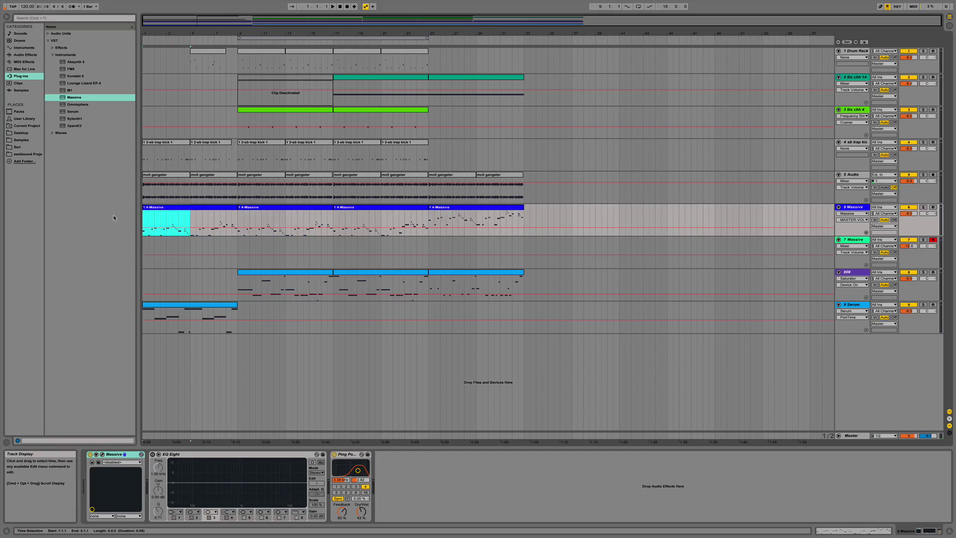
{"action": "key", "text": "super+l"}
{"action": "key", "text": "space"}
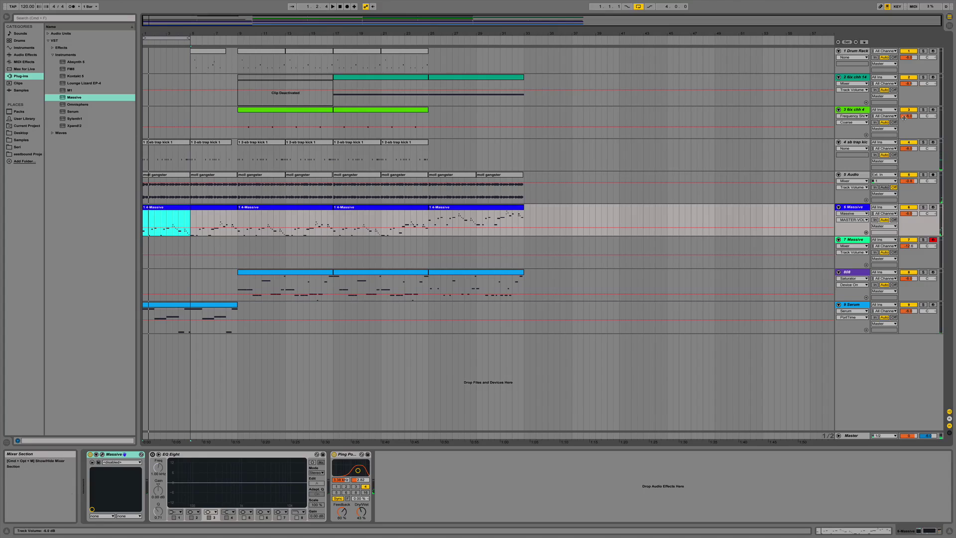
{"action": "left_click", "coordinate": [909, 142]}
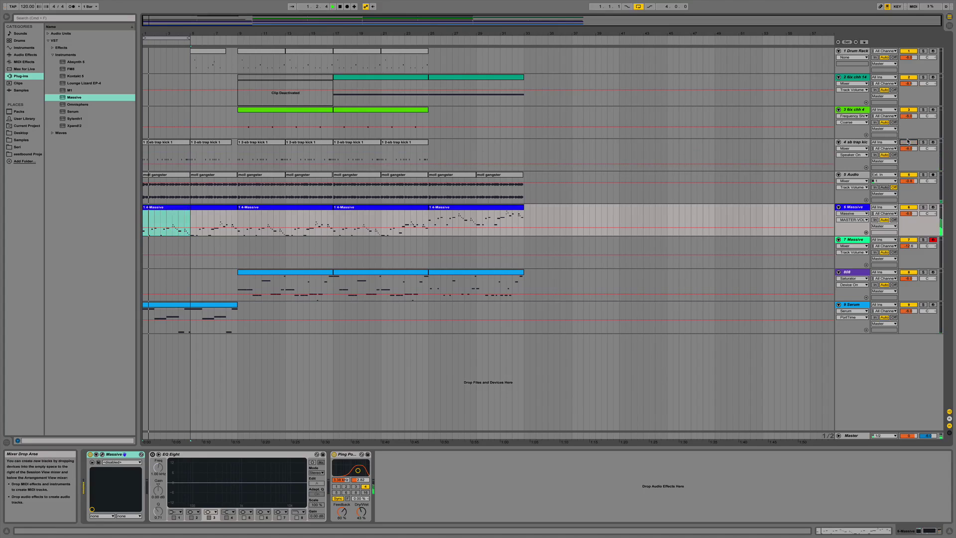
Copy the short Drum Rack clip at bar 5 to bar 1 on the same track.
{"action": "left_click", "coordinate": [202, 53]}
{"action": "left_click", "coordinate": [147, 57]}
{"action": "key", "text": "super+v"}
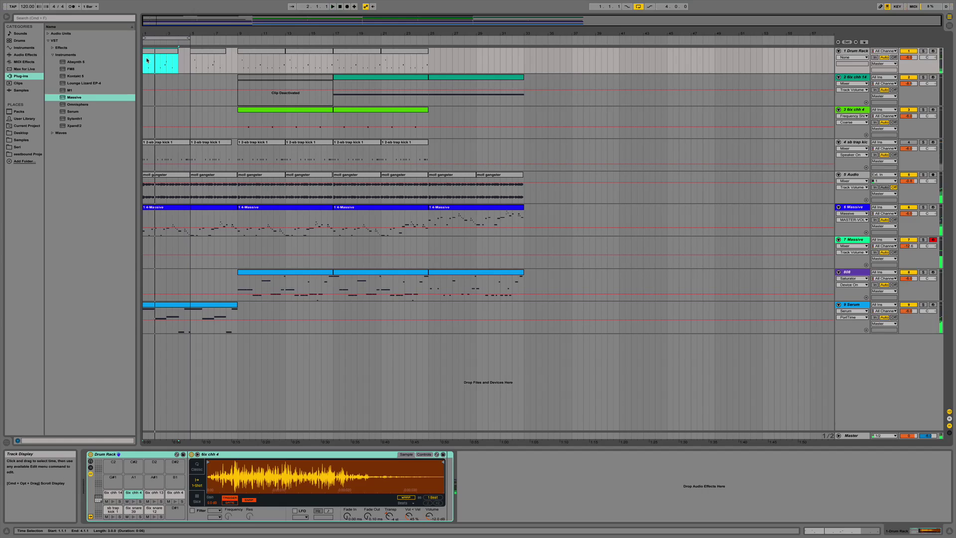
Reopen the second Massive's window and audition further lead patches, including LD3, LD6, LD7 and LD8.
{"action": "left_click", "coordinate": [874, 534]}
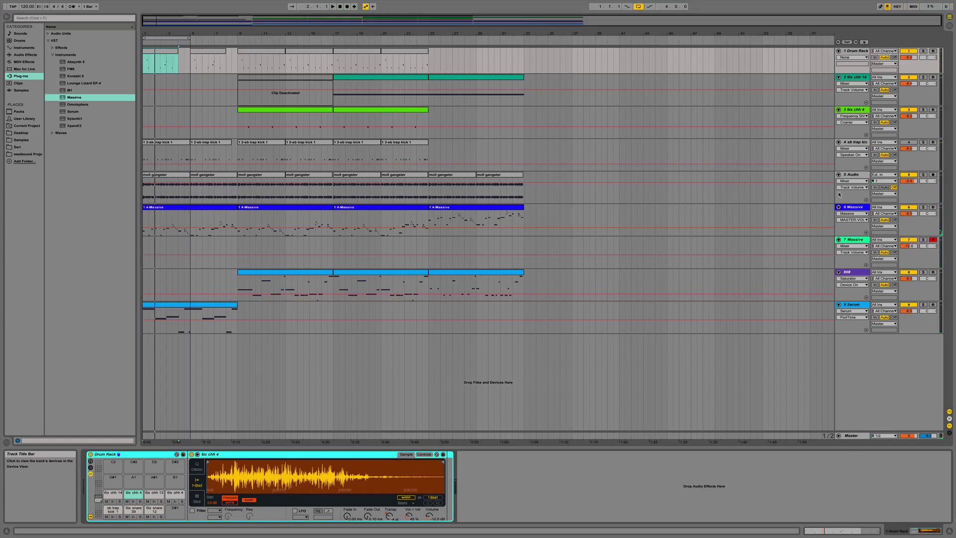
{"action": "left_click", "coordinate": [858, 243]}
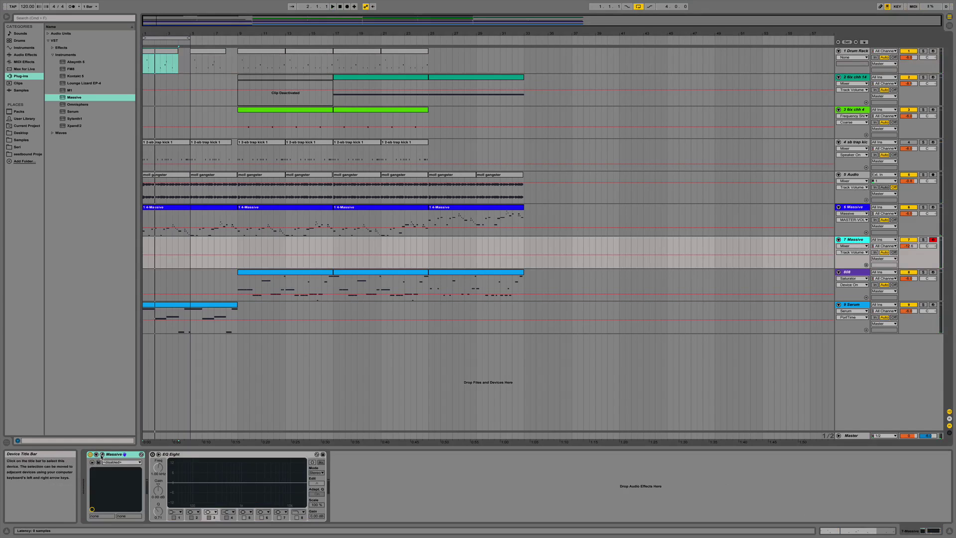
{"action": "left_click", "coordinate": [103, 454]}
{"action": "scroll", "coordinate": [151, 245], "scroll_direction": "down", "scroll_amount": 3}
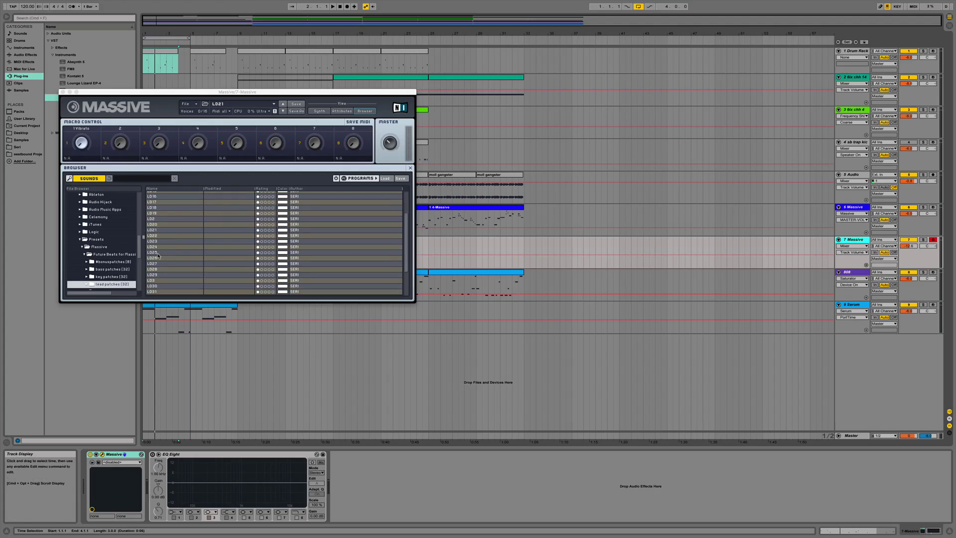
{"action": "left_click", "coordinate": [158, 252]}
{"action": "left_click", "coordinate": [169, 281]}
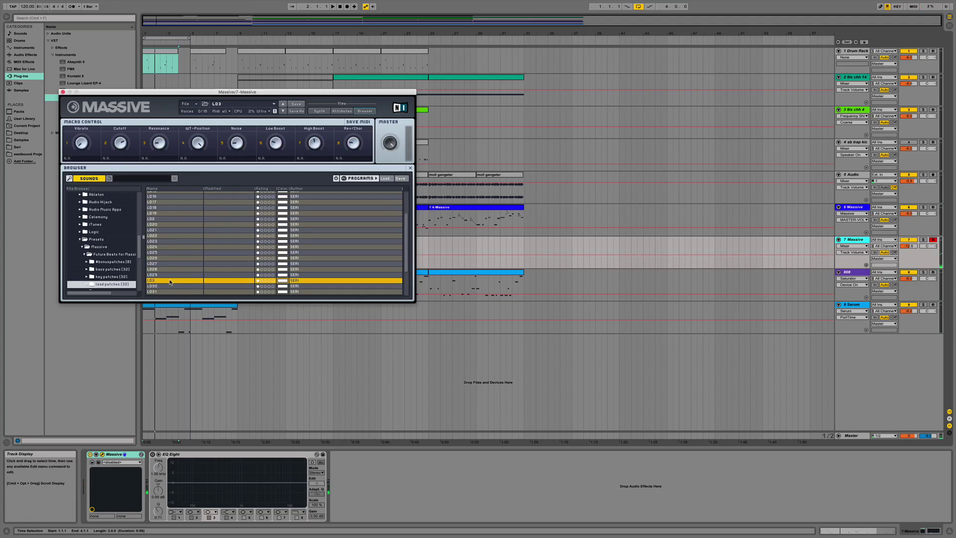
{"action": "scroll", "coordinate": [169, 283], "scroll_direction": "down", "scroll_amount": 3}
{"action": "left_click", "coordinate": [168, 277]}
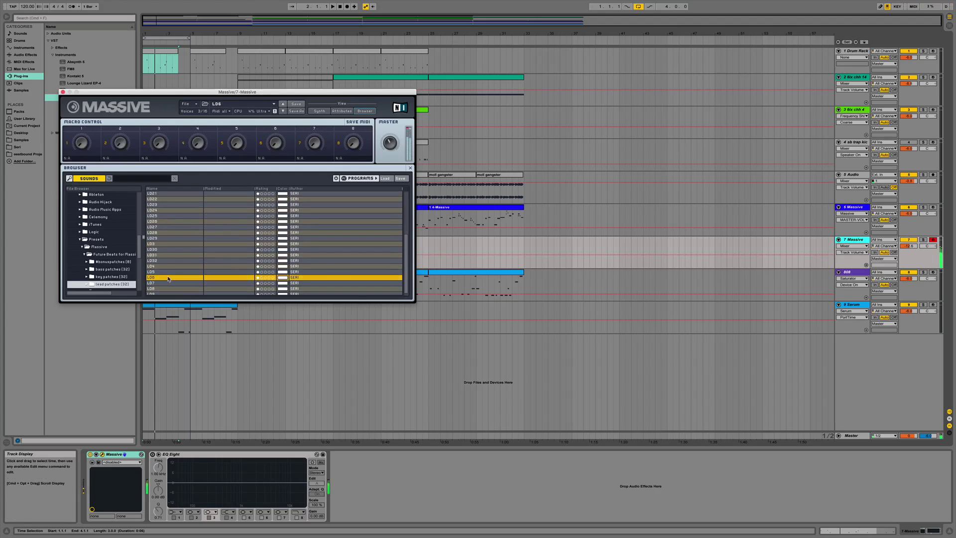
{"action": "left_click", "coordinate": [161, 283]}
{"action": "scroll", "coordinate": [161, 285], "scroll_direction": "down", "scroll_amount": 1}
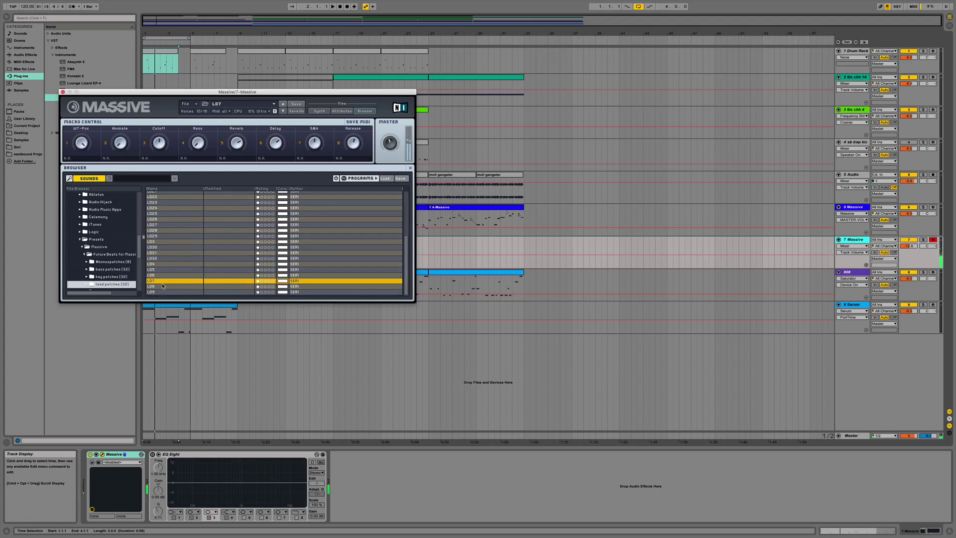
{"action": "left_click", "coordinate": [162, 287]}
Switch the second Massive's browser to the pad patches folder and audition presets from PD29 to PD34.
{"action": "left_click", "coordinate": [110, 276]}
{"action": "scroll", "coordinate": [109, 236], "scroll_direction": "down", "scroll_amount": 3}
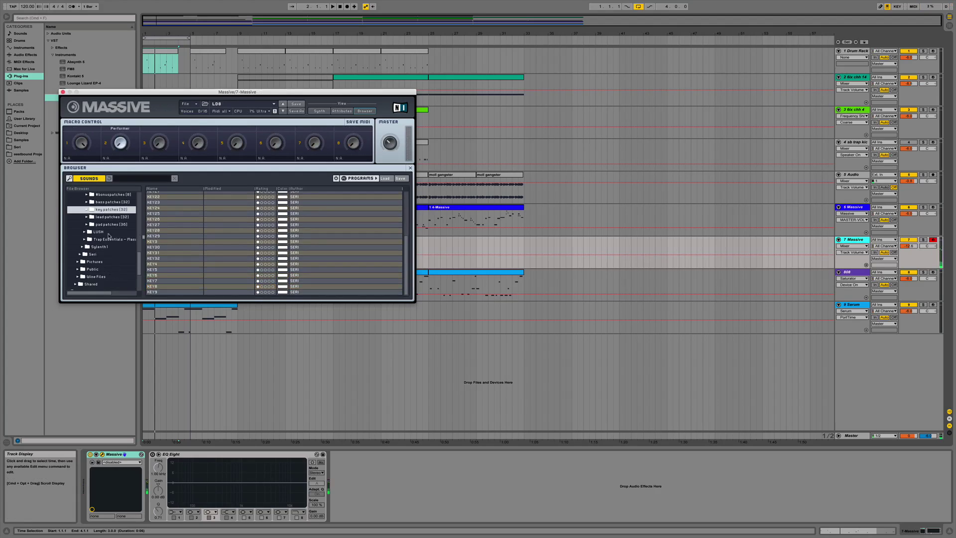
{"action": "left_click", "coordinate": [104, 225]}
{"action": "left_click", "coordinate": [154, 236]}
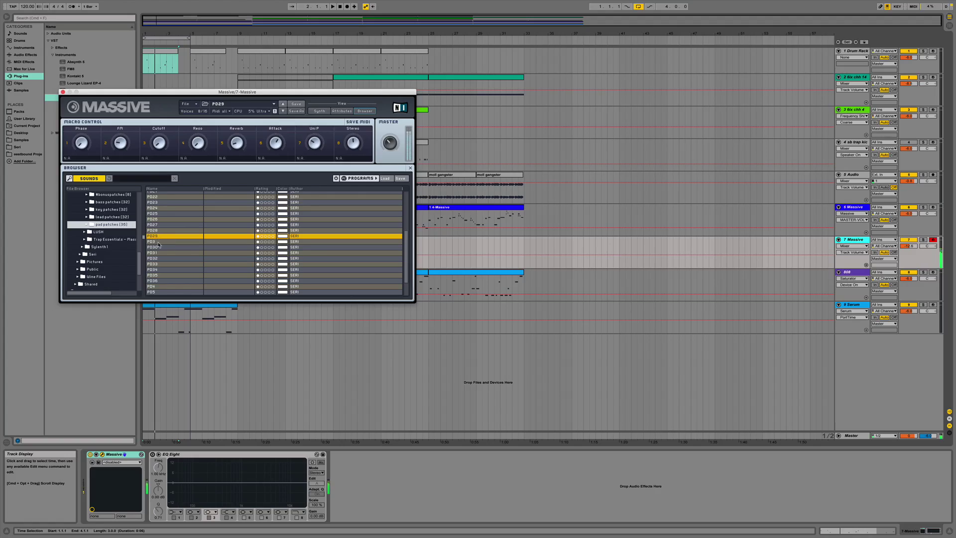
{"action": "left_click", "coordinate": [159, 242]}
{"action": "left_click", "coordinate": [160, 248]}
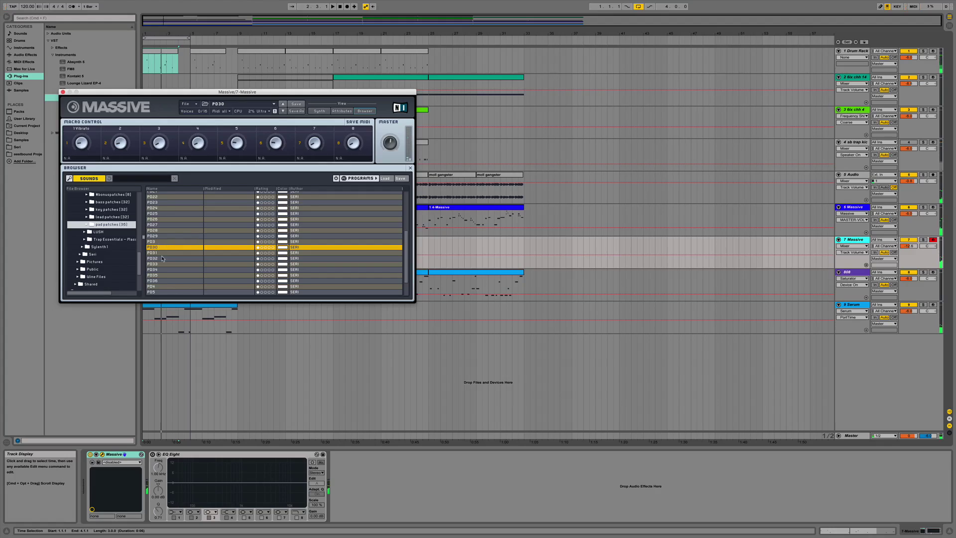
{"action": "left_click", "coordinate": [160, 252]}
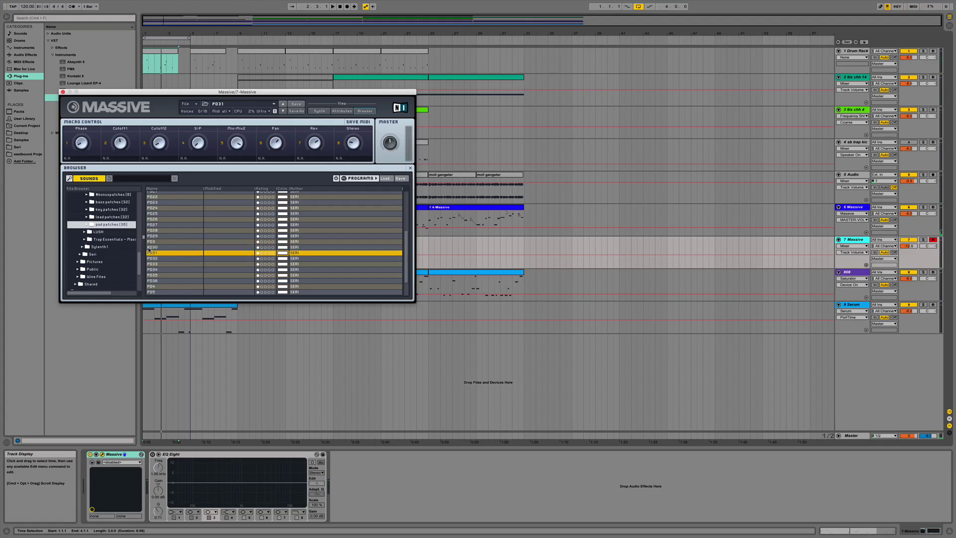
{"action": "left_click", "coordinate": [183, 265]}
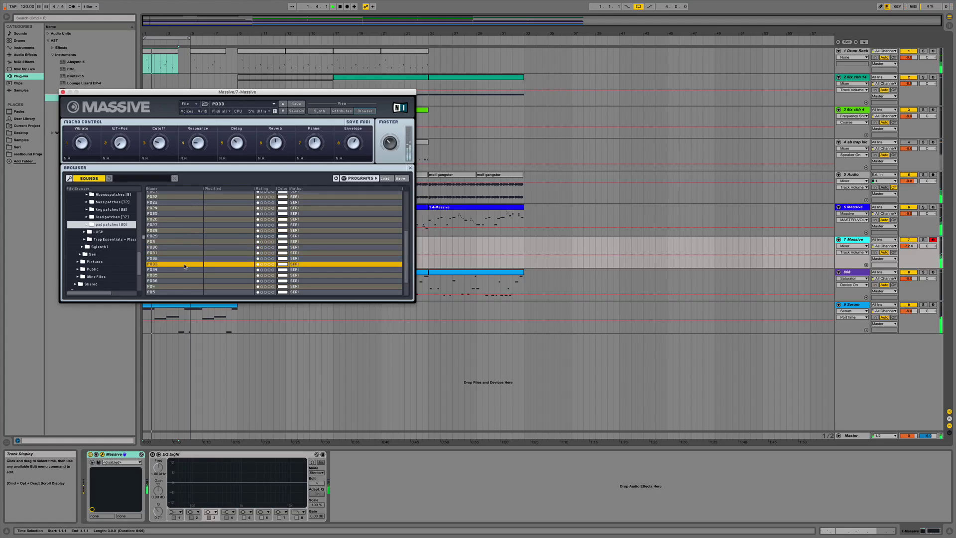
{"action": "left_click", "coordinate": [182, 270]}
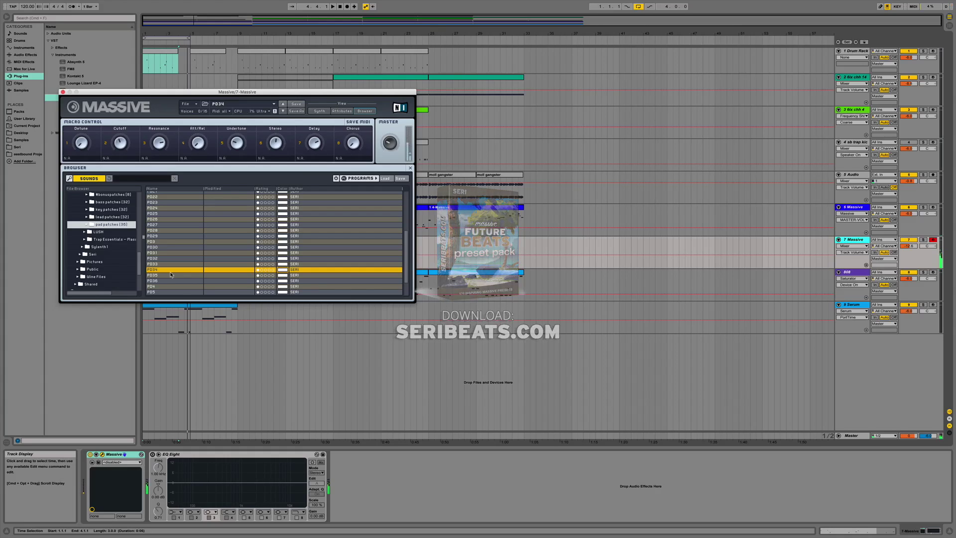
Try adjusting the Cutoff and Resonance macros of the PD34 pad patch.
{"action": "left_click", "coordinate": [119, 143]}
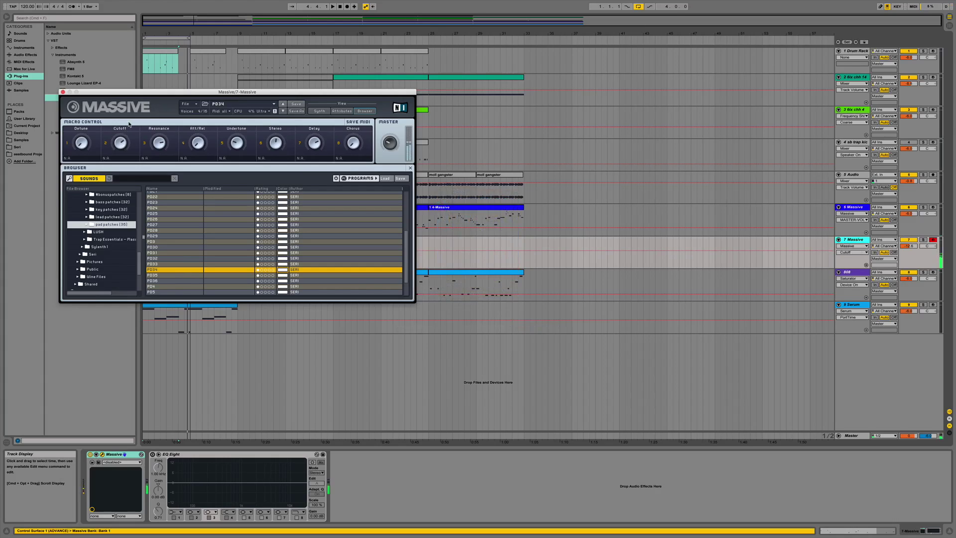
{"action": "left_click_drag", "start_coordinate": [122, 143], "coordinate": [196, 124]}
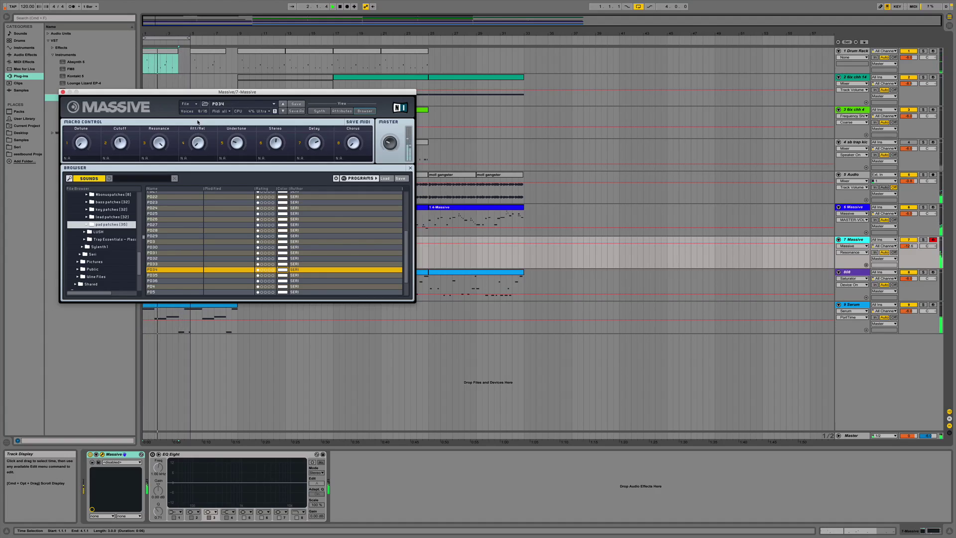
Audition the remaining pad patches in the list, from PD35 down to PD9.
{"action": "left_click", "coordinate": [153, 275]}
{"action": "double_click", "coordinate": [163, 282]}
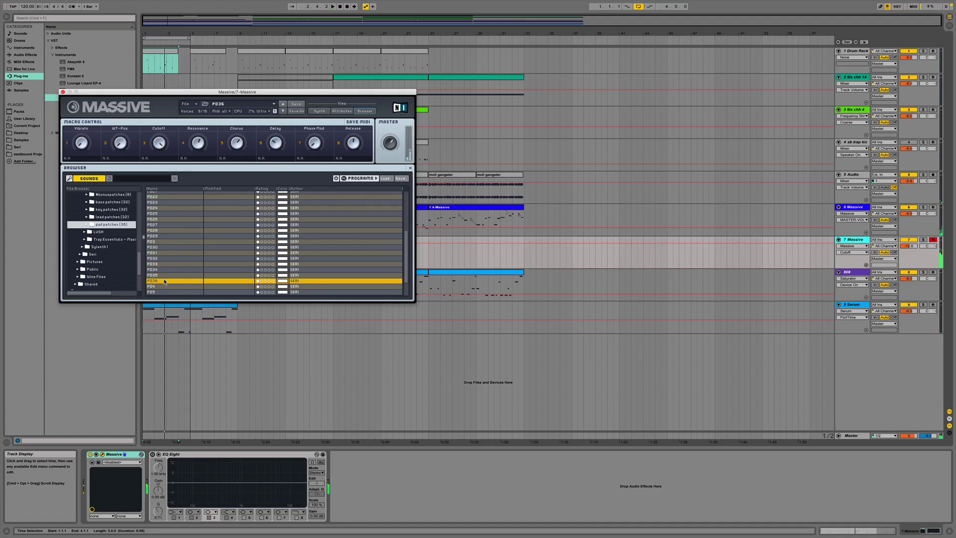
{"action": "scroll", "coordinate": [164, 282], "scroll_direction": "down", "scroll_amount": 3}
{"action": "double_click", "coordinate": [165, 272]}
{"action": "double_click", "coordinate": [164, 278]}
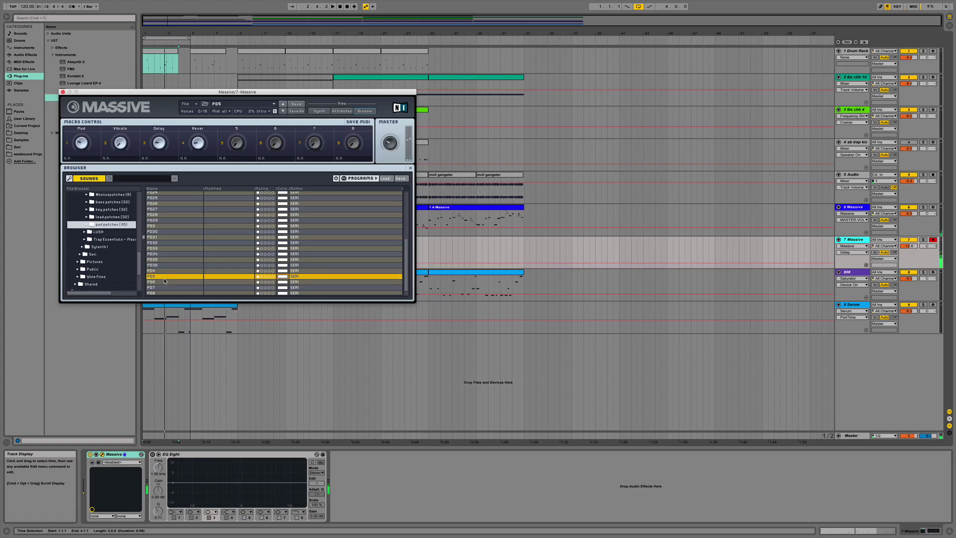
{"action": "double_click", "coordinate": [164, 283]}
{"action": "scroll", "coordinate": [163, 286], "scroll_direction": "down", "scroll_amount": 1}
{"action": "double_click", "coordinate": [162, 283]}
{"action": "double_click", "coordinate": [161, 289]}
{"action": "double_click", "coordinate": [161, 292]}
Compare pad patches PD32 to PD36 and load PD36 in the second Massive.
{"action": "double_click", "coordinate": [157, 258]}
{"action": "double_click", "coordinate": [155, 252]}
{"action": "double_click", "coordinate": [160, 246]}
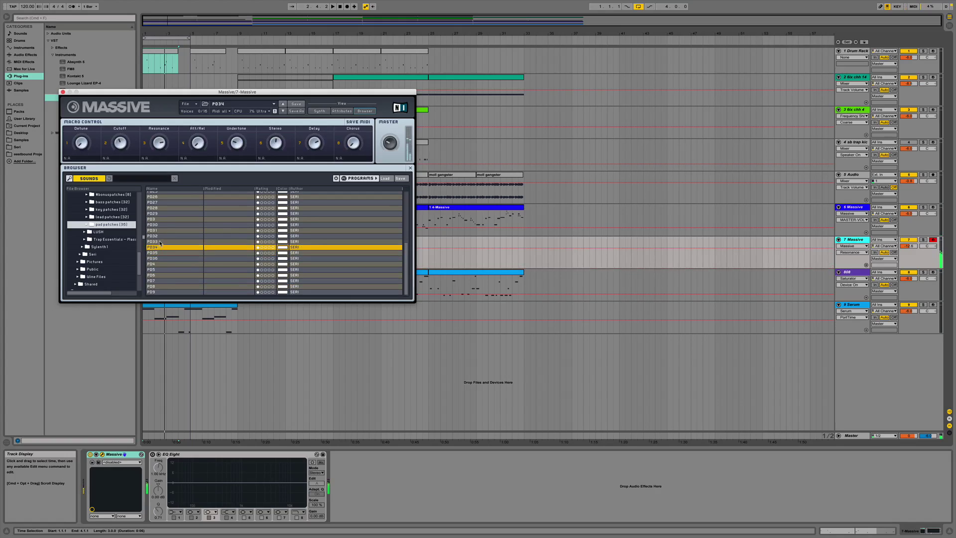
{"action": "double_click", "coordinate": [164, 253]}
{"action": "double_click", "coordinate": [159, 242]}
{"action": "double_click", "coordinate": [160, 236]}
{"action": "double_click", "coordinate": [161, 253]}
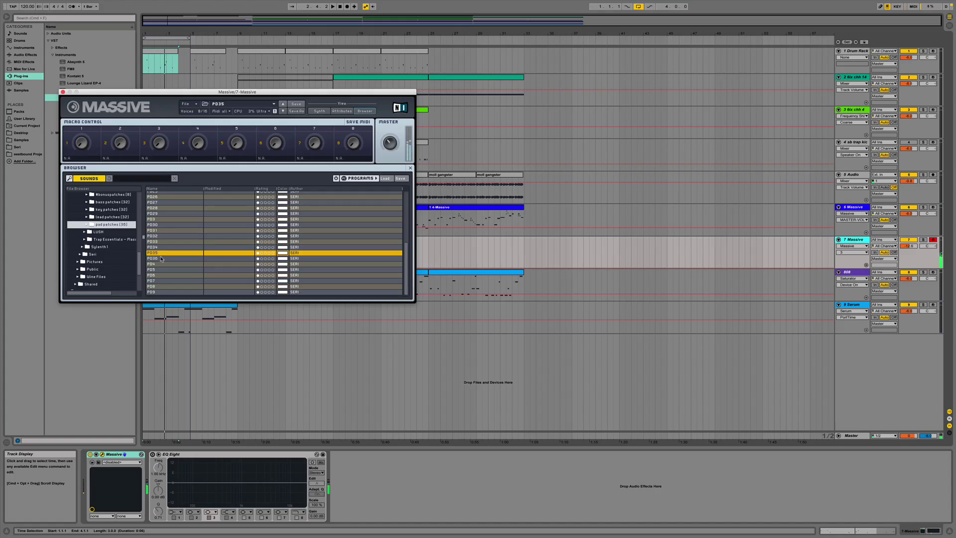
{"action": "double_click", "coordinate": [162, 258]}
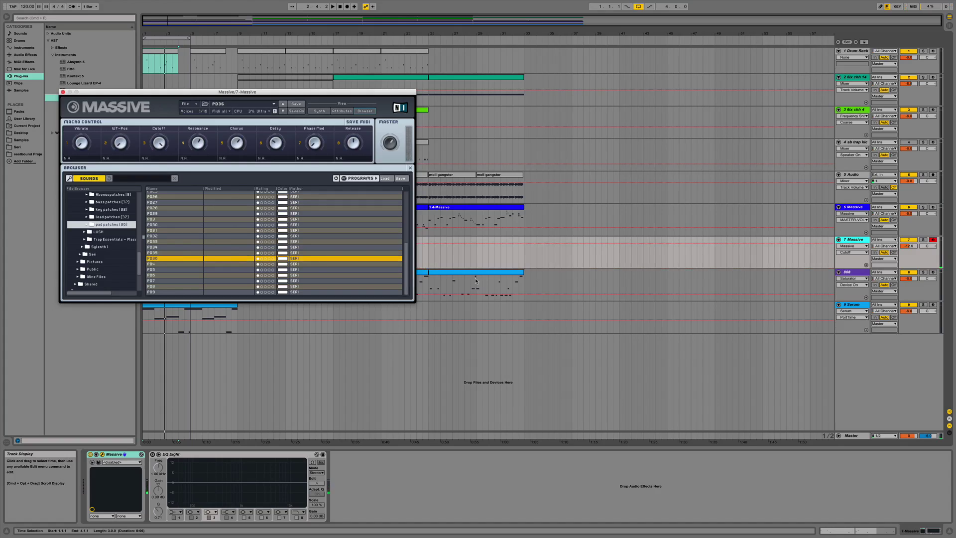
Compare pad patches PD4, PD5, PD6, PD35 and PD34 in the second Massive.
{"action": "double_click", "coordinate": [171, 265]}
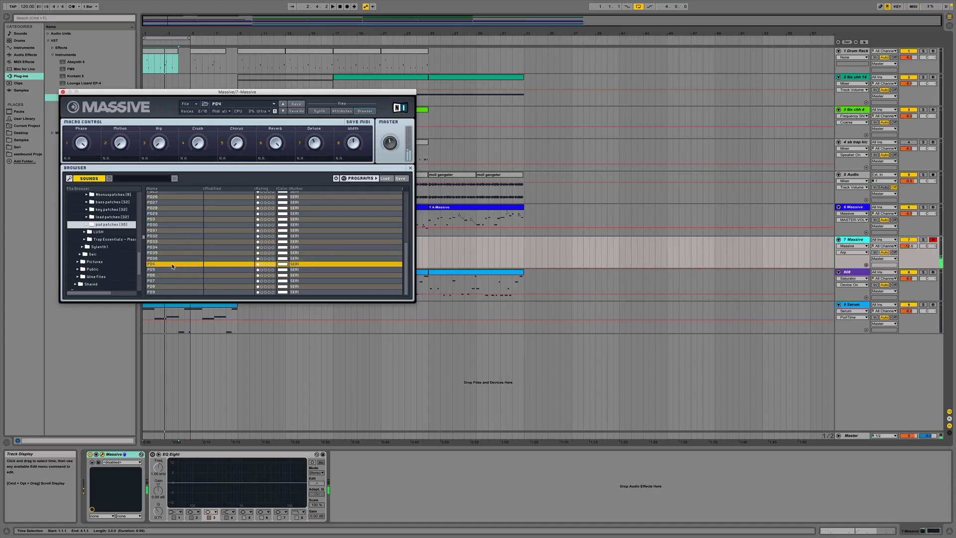
{"action": "double_click", "coordinate": [168, 274]}
{"action": "double_click", "coordinate": [168, 265]}
{"action": "double_click", "coordinate": [169, 270]}
{"action": "double_click", "coordinate": [164, 253]}
{"action": "double_click", "coordinate": [164, 248]}
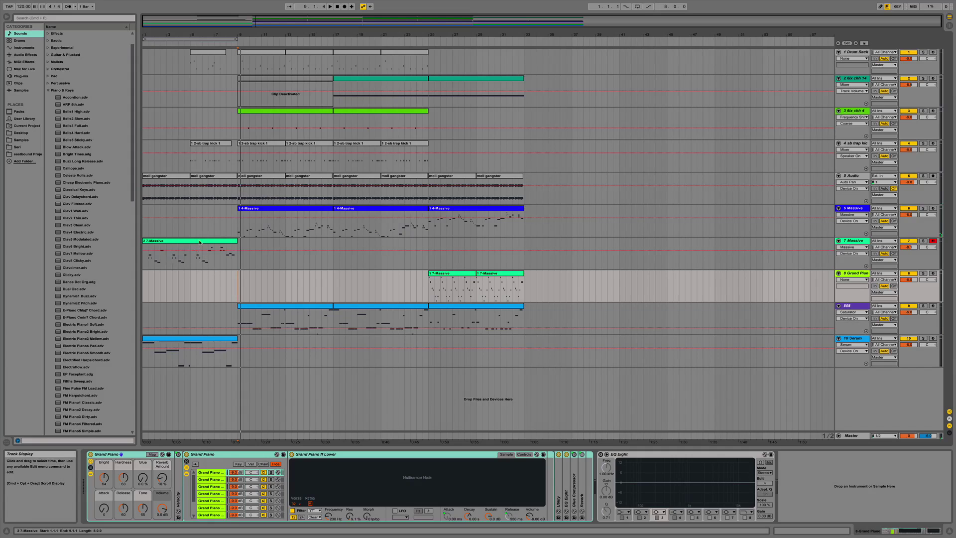
Examine the notes of the second Massive's opening clip and of the first Grand Piano clip.
{"action": "left_click", "coordinate": [200, 243]}
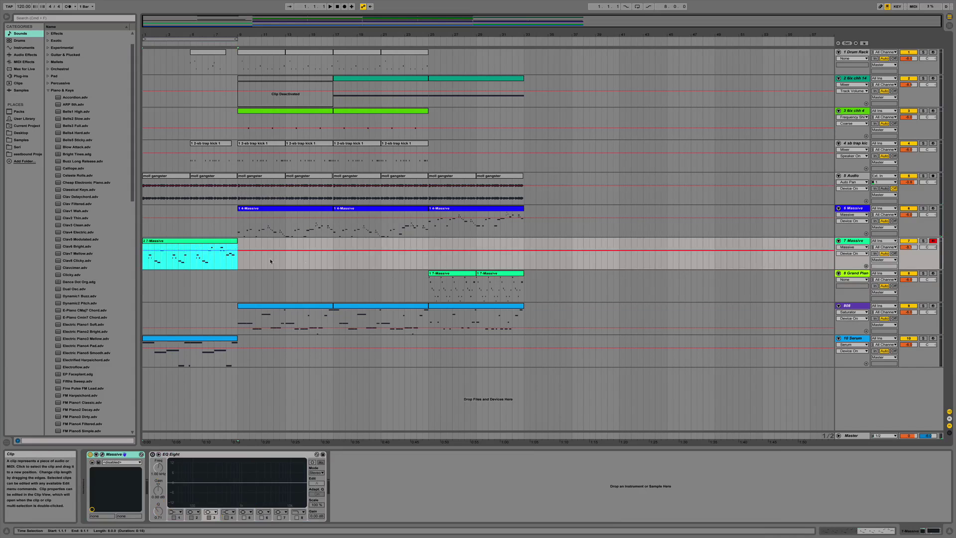
{"action": "double_click", "coordinate": [175, 244]}
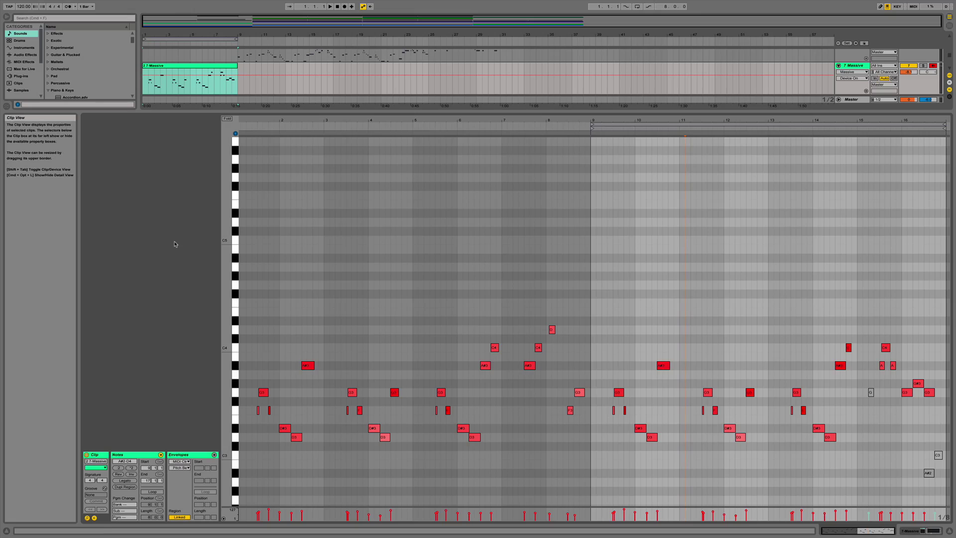
{"action": "left_click", "coordinate": [950, 532]}
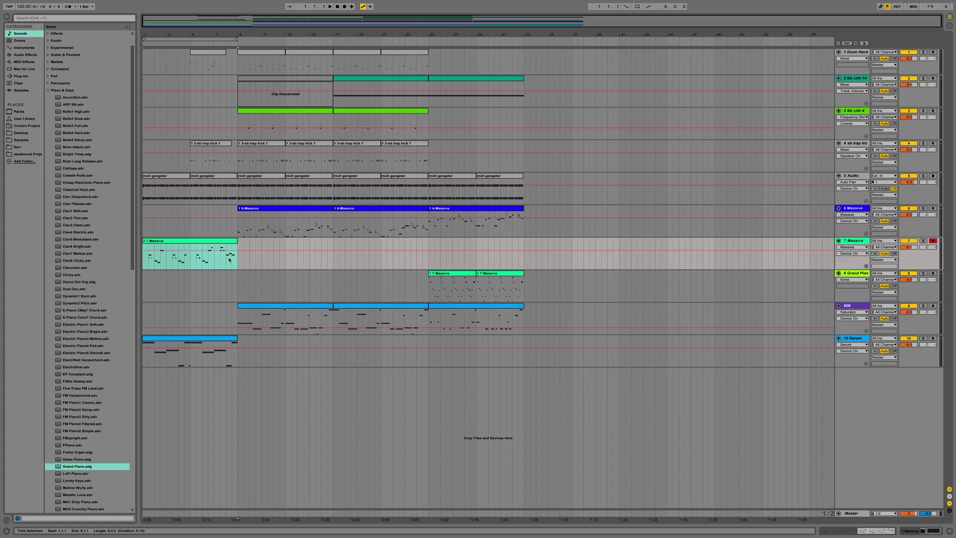
{"action": "left_click", "coordinate": [207, 241]}
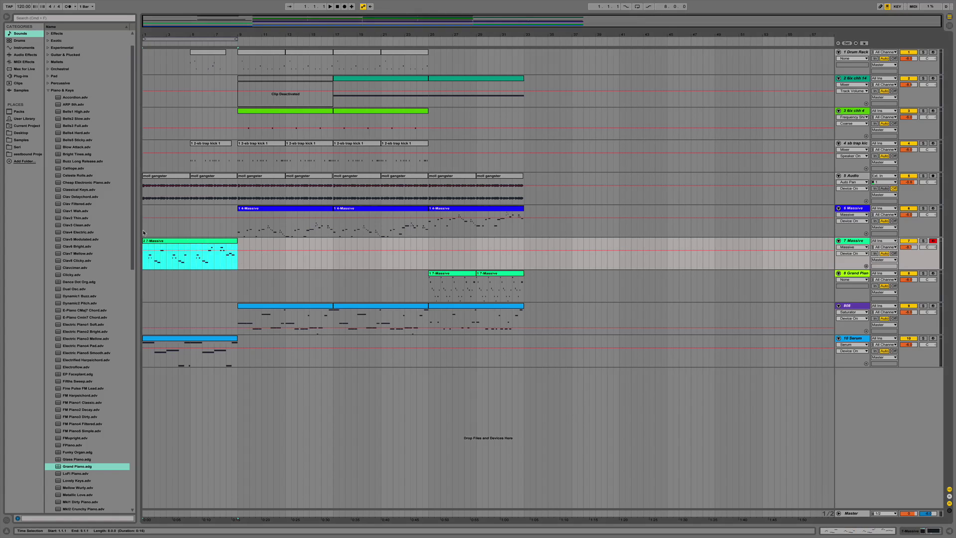
{"action": "double_click", "coordinate": [462, 277]}
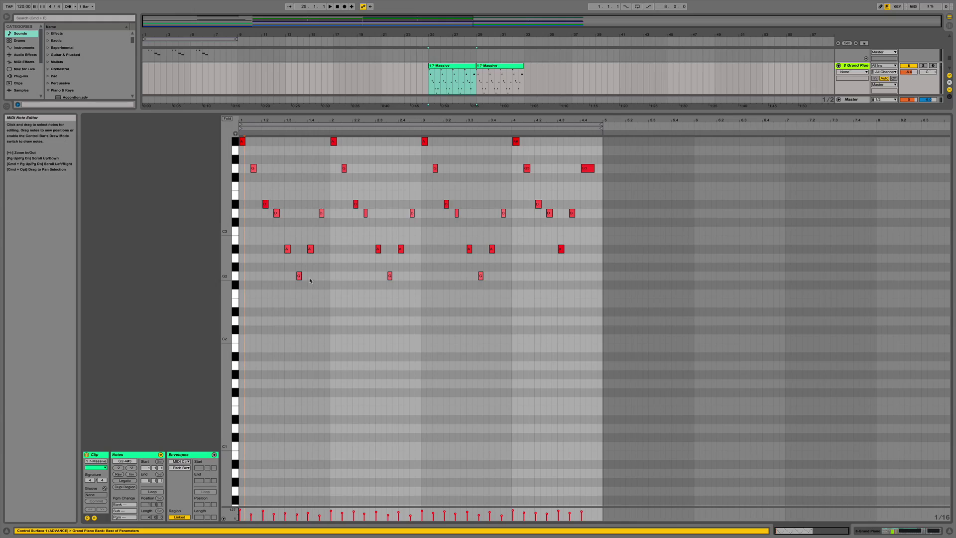
{"action": "left_click", "coordinate": [950, 531]}
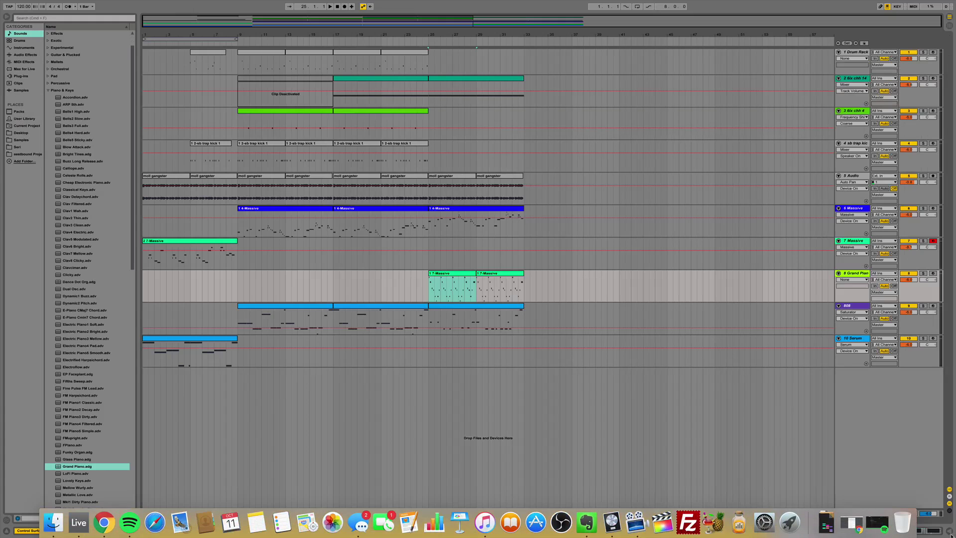
Inspect the Grand Piano track's two clips and device chain, and locate the Grand Piano.adg preset in the browser.
{"action": "left_click", "coordinate": [489, 284]}
{"action": "left_click", "coordinate": [454, 276], "text": "shift"}
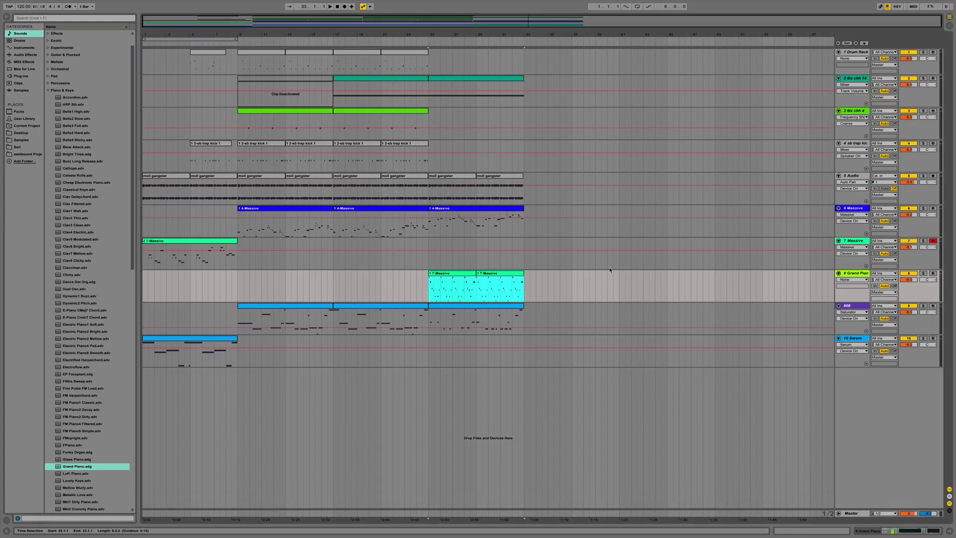
{"action": "double_click", "coordinate": [866, 274]}
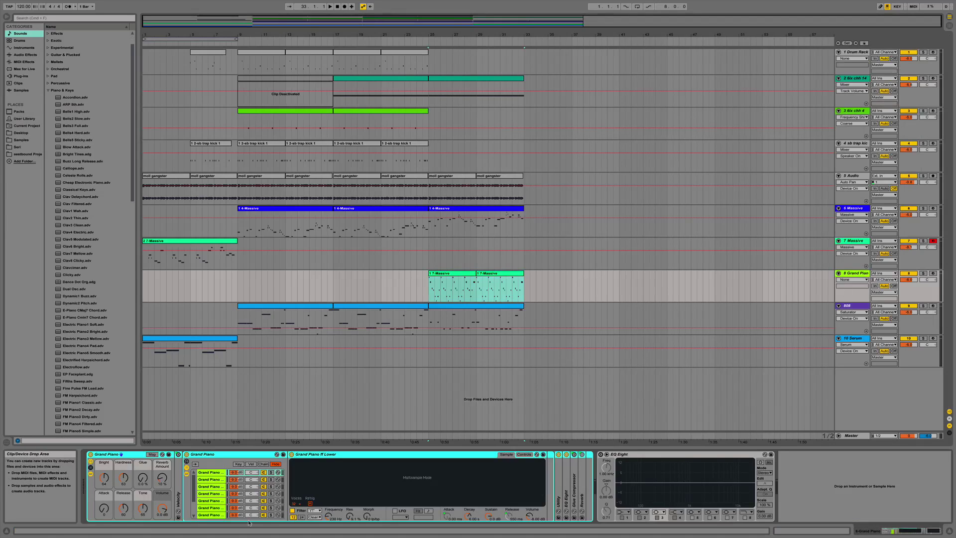
{"action": "scroll", "coordinate": [86, 294], "scroll_direction": "down", "scroll_amount": 9}
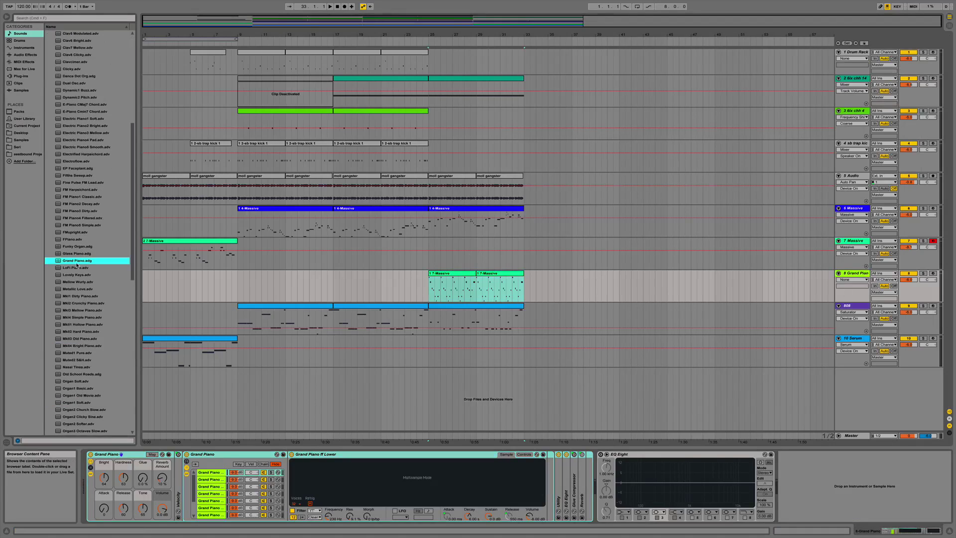
{"action": "left_click", "coordinate": [452, 286]}
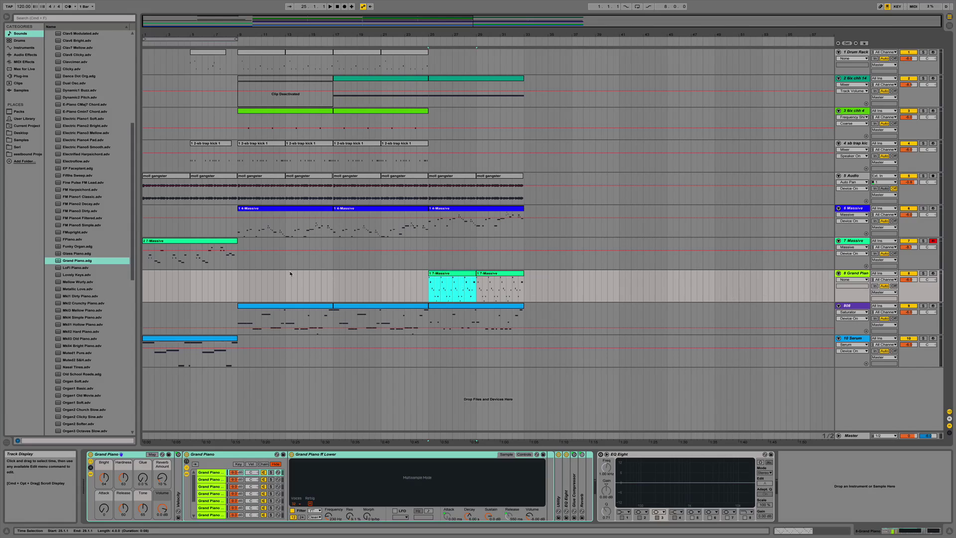
Arm the first Massive track to hear its sound, then re-arm the second Massive track.
{"action": "left_click", "coordinate": [218, 241]}
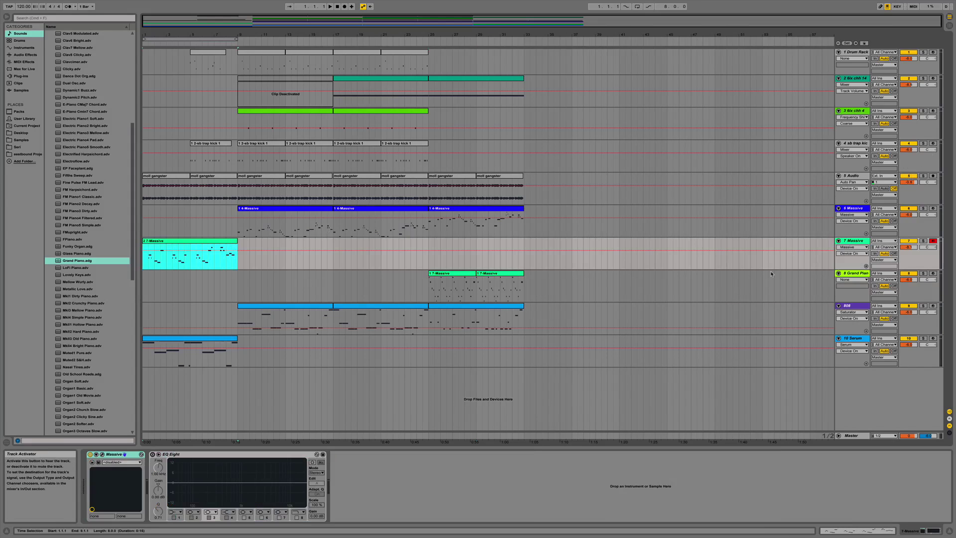
{"action": "left_click", "coordinate": [933, 208]}
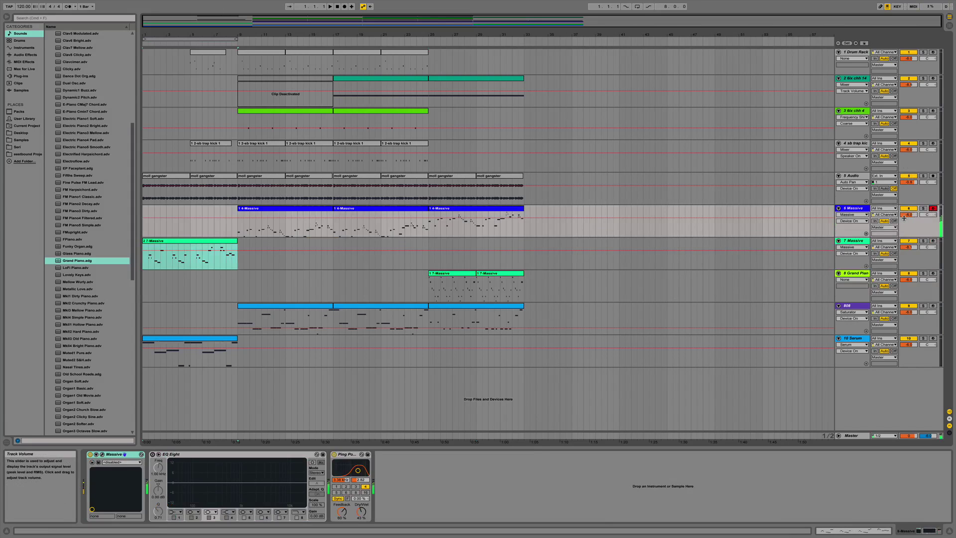
{"action": "left_click", "coordinate": [933, 241]}
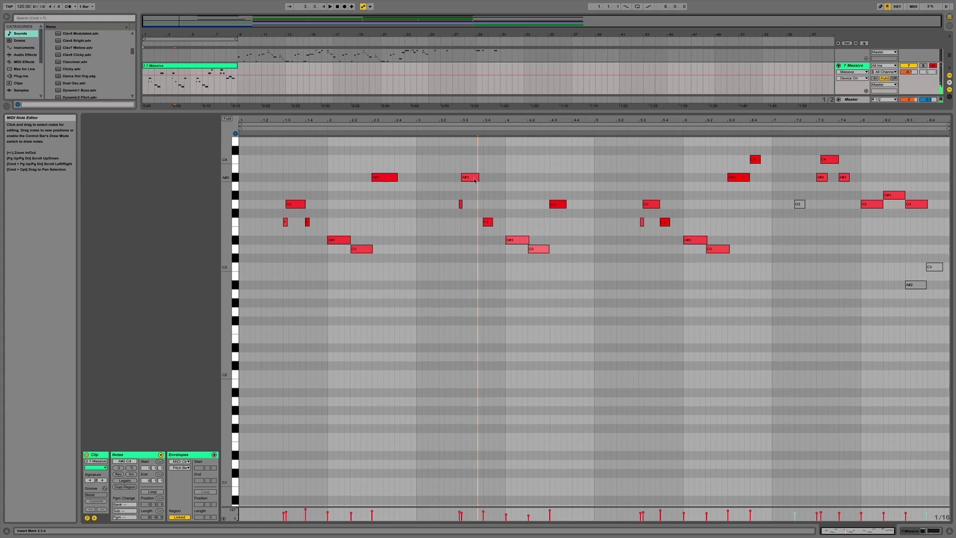
Lower the A#3 note at about beat 3.3 of the second Massive clip to G3 and play the passage.
{"action": "left_click_drag", "start_coordinate": [475, 181], "coordinate": [475, 208]}
{"action": "left_click", "coordinate": [460, 205]}
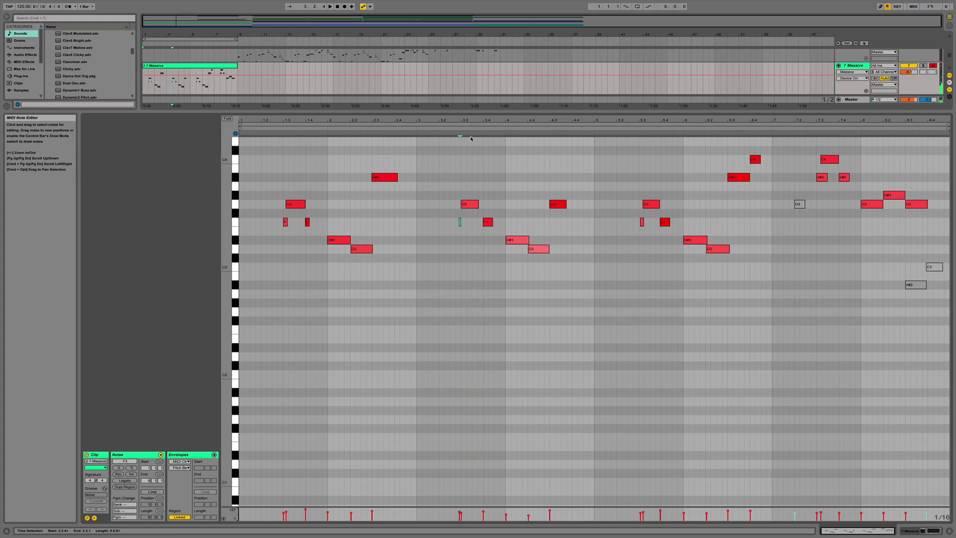
{"action": "left_click", "coordinate": [446, 126]}
{"action": "left_click", "coordinate": [445, 127]}
{"action": "key", "text": "space"}
Raise the short F3 note just before bar 4 to A#3, play the phrase back and close the note editor.
{"action": "left_click_drag", "start_coordinate": [488, 223], "coordinate": [488, 205]}
{"action": "left_click", "coordinate": [442, 127]}
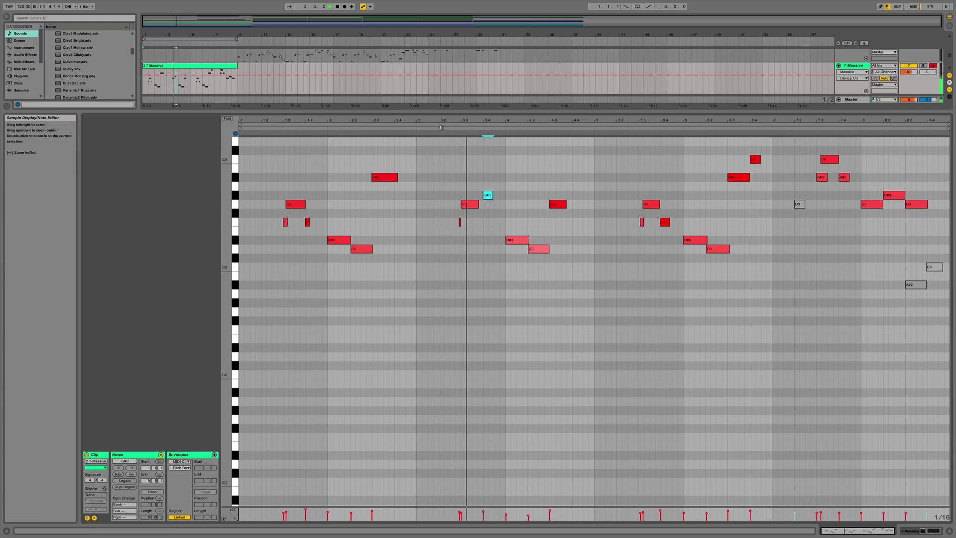
{"action": "key", "text": "Up"}
{"action": "key", "text": "Up"}
{"action": "left_click", "coordinate": [441, 127]}
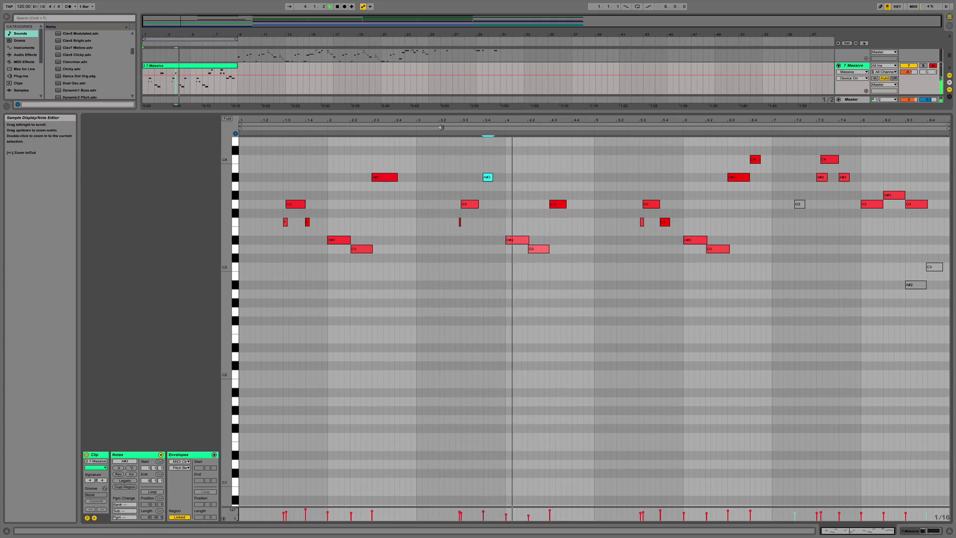
{"action": "left_click", "coordinate": [441, 127]}
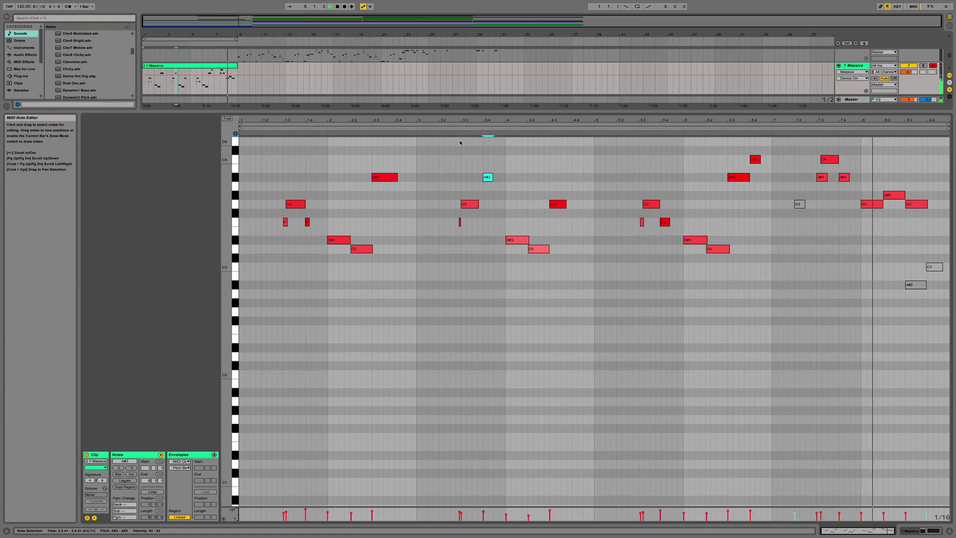
{"action": "key", "text": "space"}
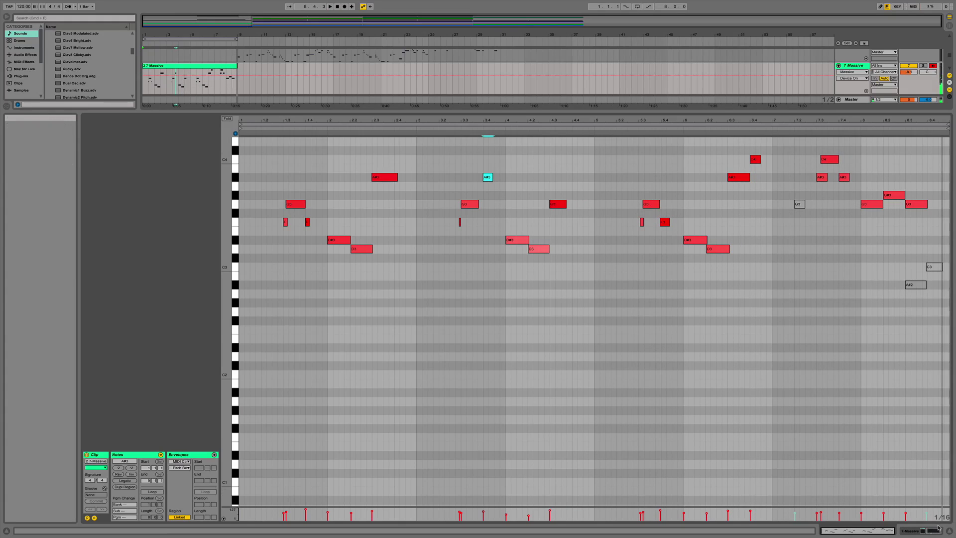
{"action": "key", "text": "alt+super+l"}
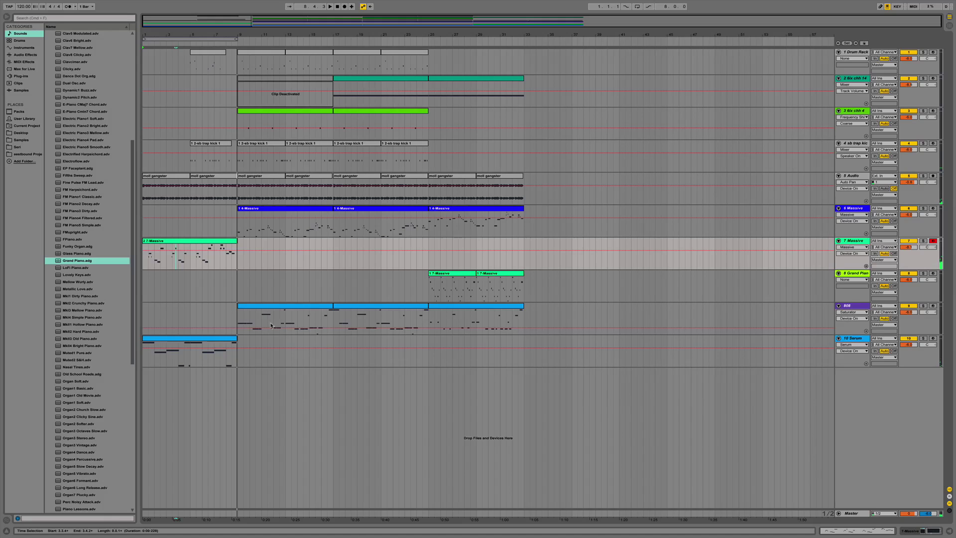
Solo the Grand Piano track, move both of its clips to the start of the arrangement and play them.
{"action": "left_click", "coordinate": [448, 278]}
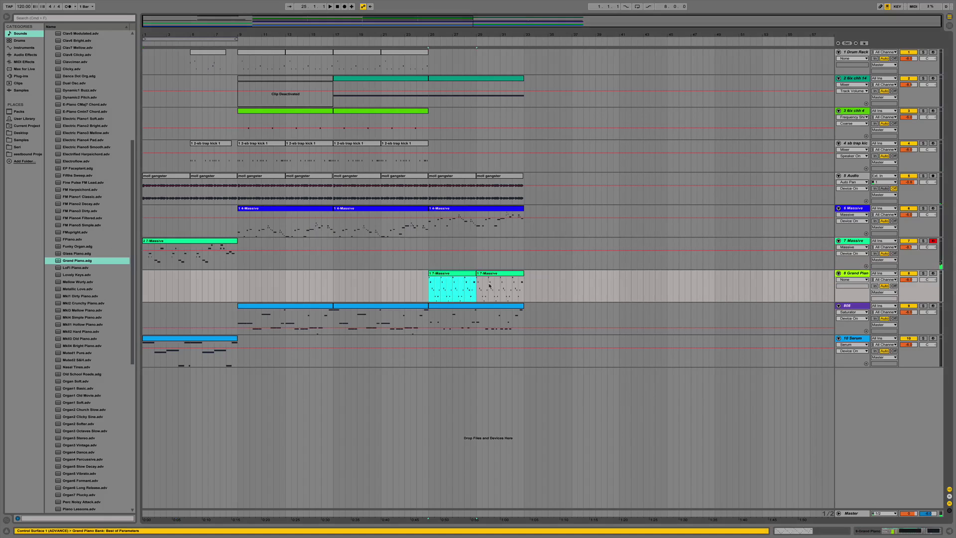
{"action": "left_click", "coordinate": [924, 274]}
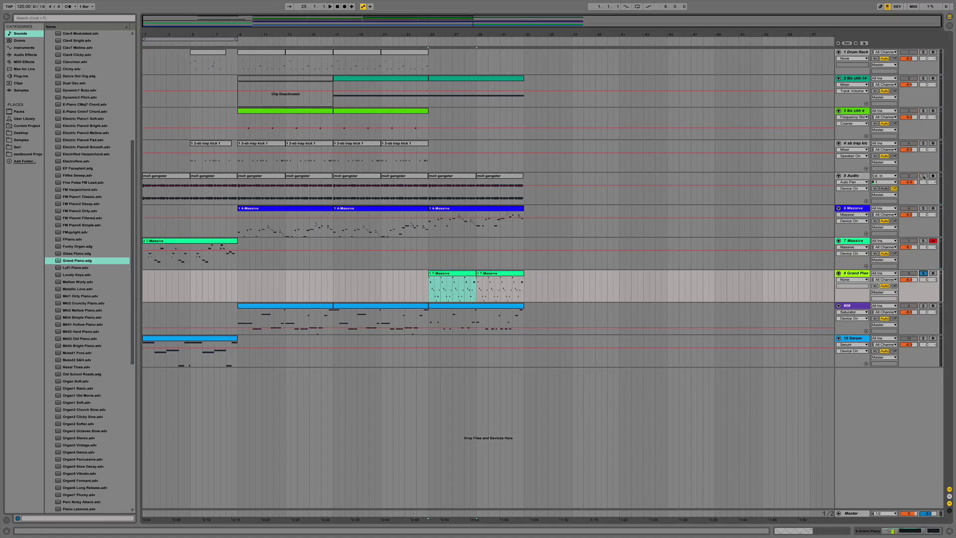
{"action": "left_click_drag", "start_coordinate": [509, 275], "coordinate": [154, 287]}
{"action": "key", "text": "space"}
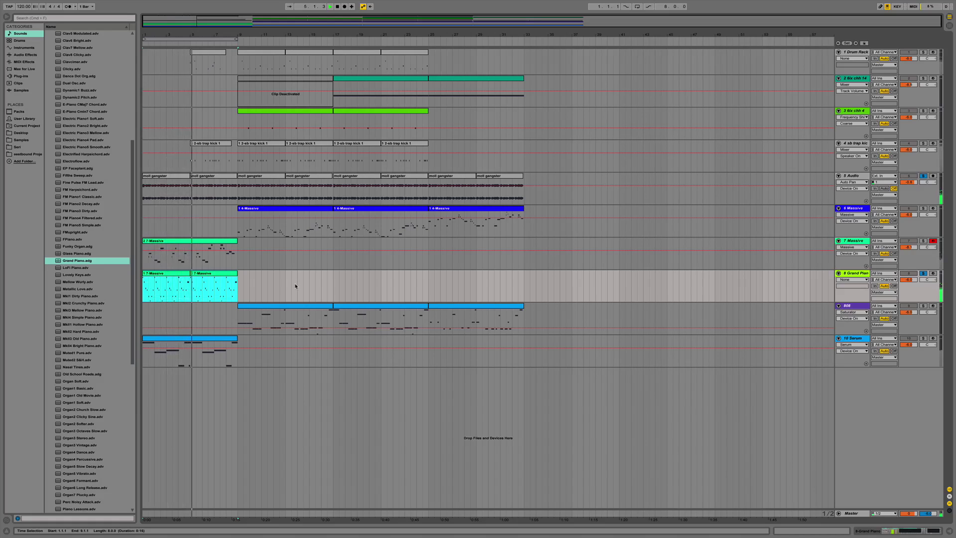
Raise the last note of the second Grand Piano clip to C4, play it back and close the note editor.
{"action": "double_click", "coordinate": [209, 274]}
{"action": "key", "text": "space"}
{"action": "left_click", "coordinate": [541, 295]}
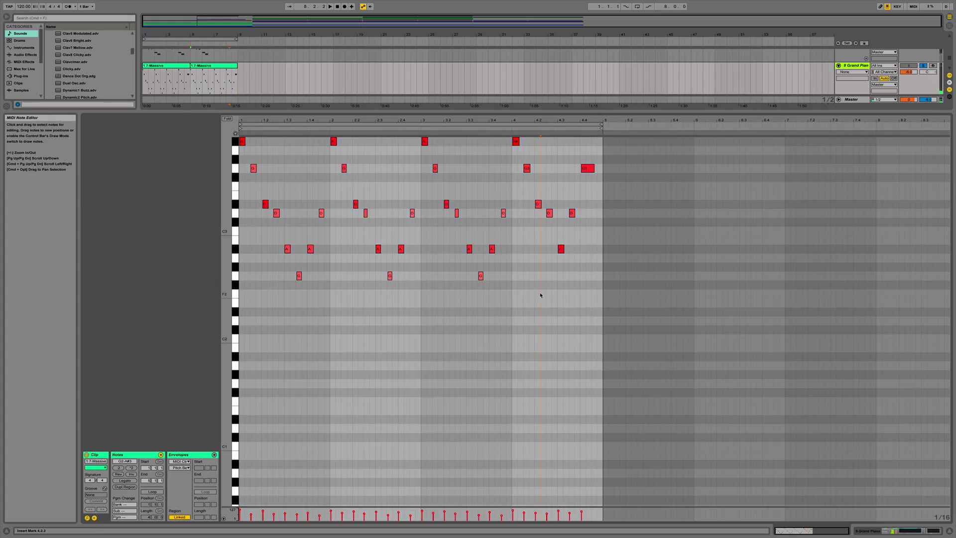
{"action": "left_click_drag", "start_coordinate": [587, 168], "coordinate": [570, 129]}
{"action": "key", "text": "space"}
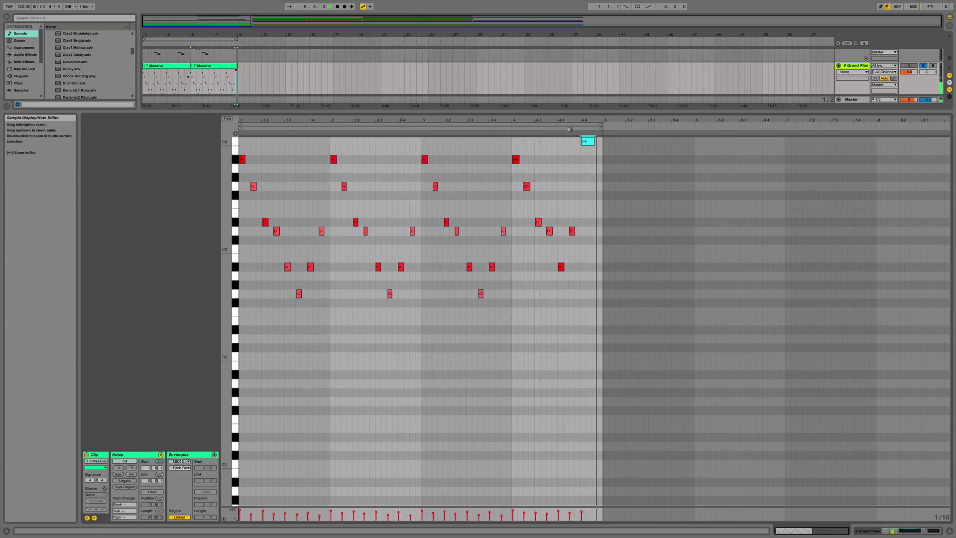
{"action": "left_click", "coordinate": [948, 531]}
Cut both Grand Piano clips, paste them back at bar 25 and play from there.
{"action": "left_click", "coordinate": [230, 274]}
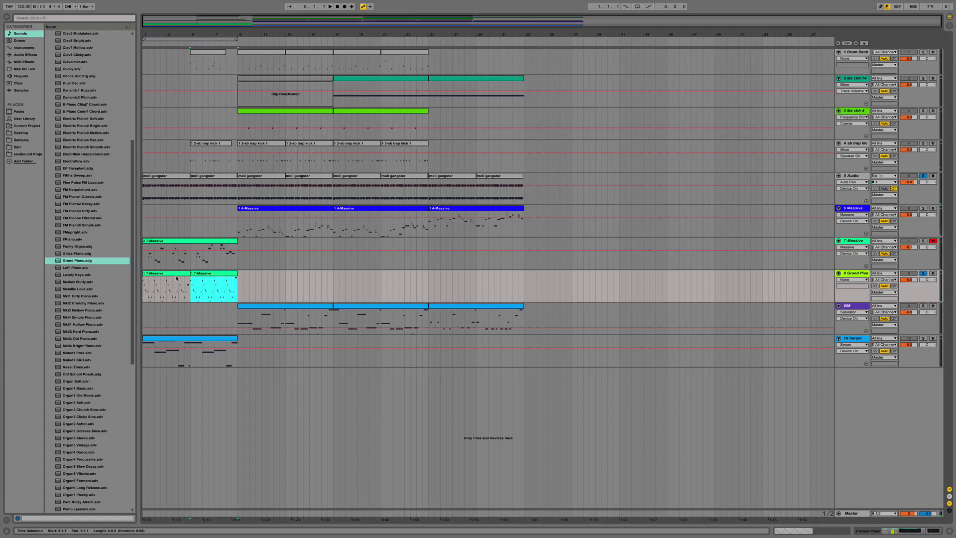
{"action": "left_click", "coordinate": [175, 273], "text": "shift"}
{"action": "key", "text": "Delete"}
{"action": "left_click", "coordinate": [424, 280]}
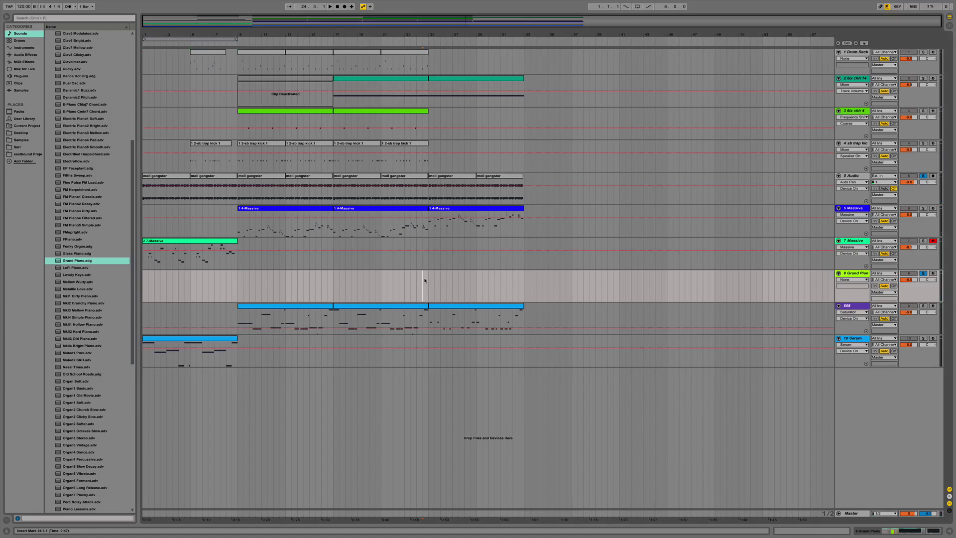
{"action": "key", "text": "super+v"}
{"action": "key", "text": "space"}
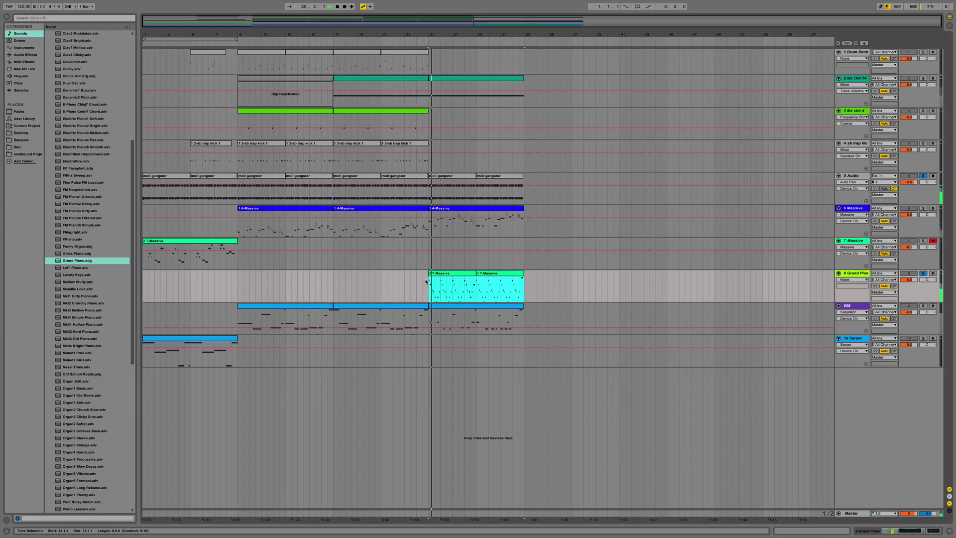
Toggle the Grand Piano track off and on, and take it out of solo.
{"action": "left_click", "coordinate": [916, 273]}
{"action": "left_click", "coordinate": [915, 273]}
{"action": "left_click", "coordinate": [923, 273]}
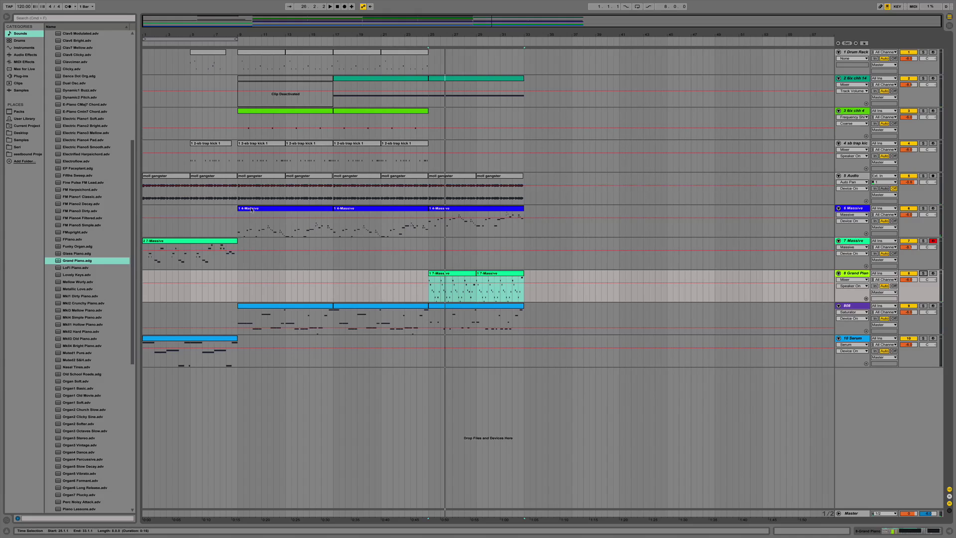
Examine the notes and envelope view of the first 808 clip, and play the arrangement from bar 9.
{"action": "left_click", "coordinate": [227, 243]}
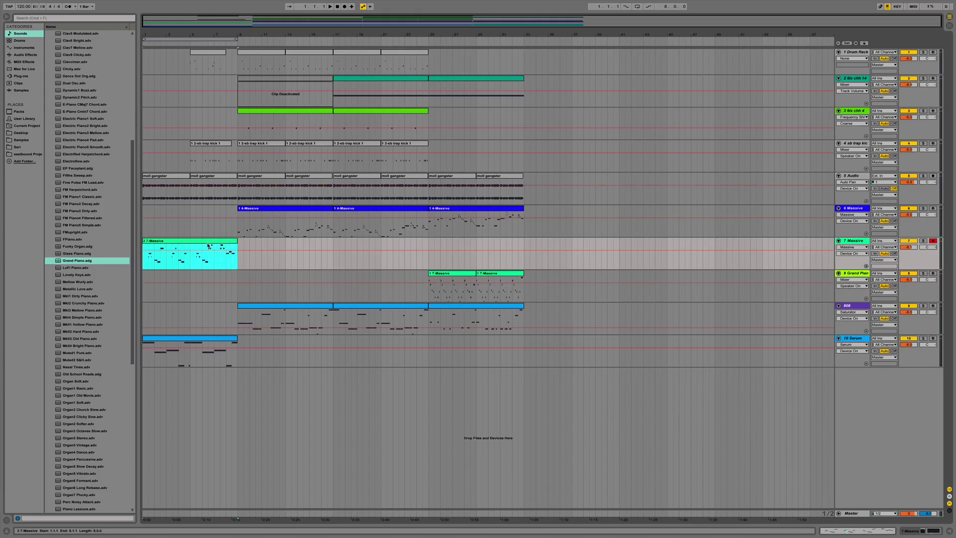
{"action": "left_click", "coordinate": [237, 264]}
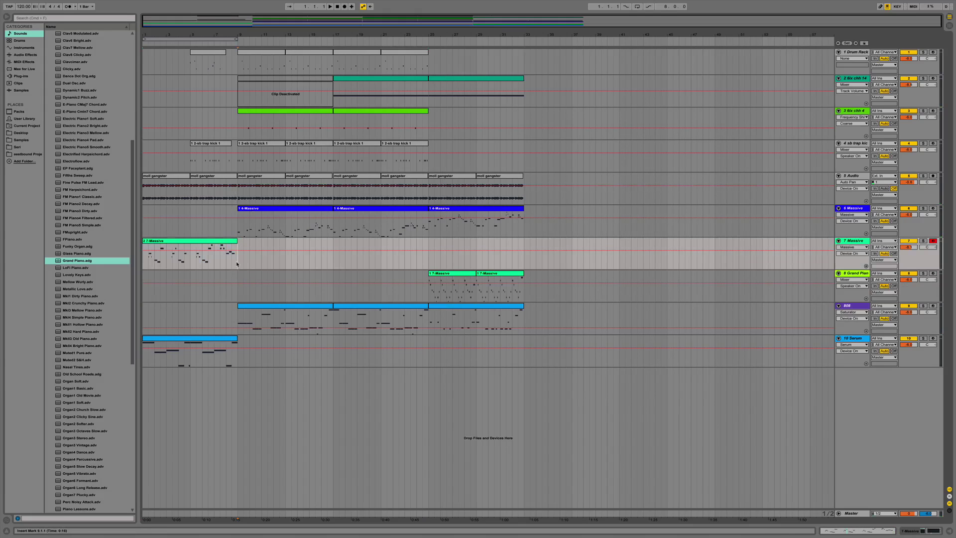
{"action": "double_click", "coordinate": [290, 315]}
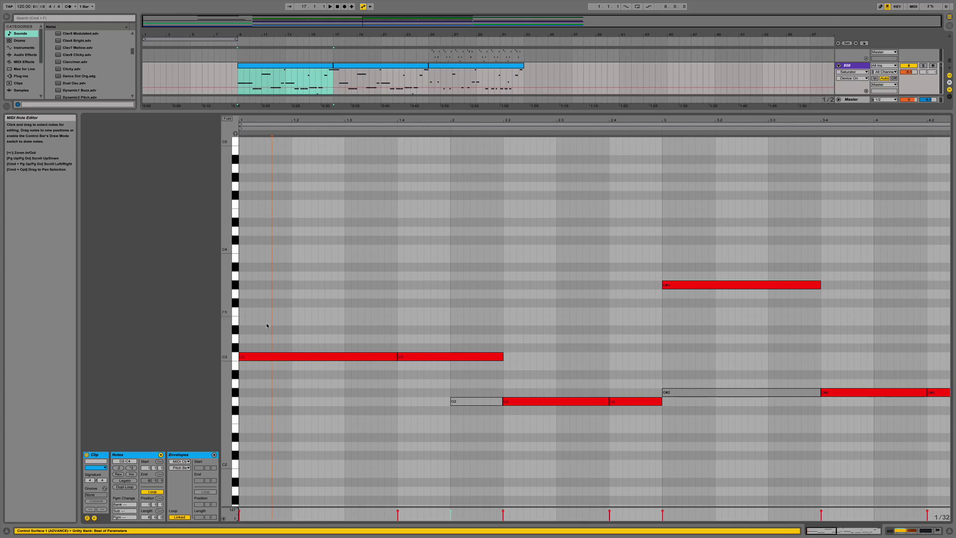
{"action": "left_click", "coordinate": [216, 455]}
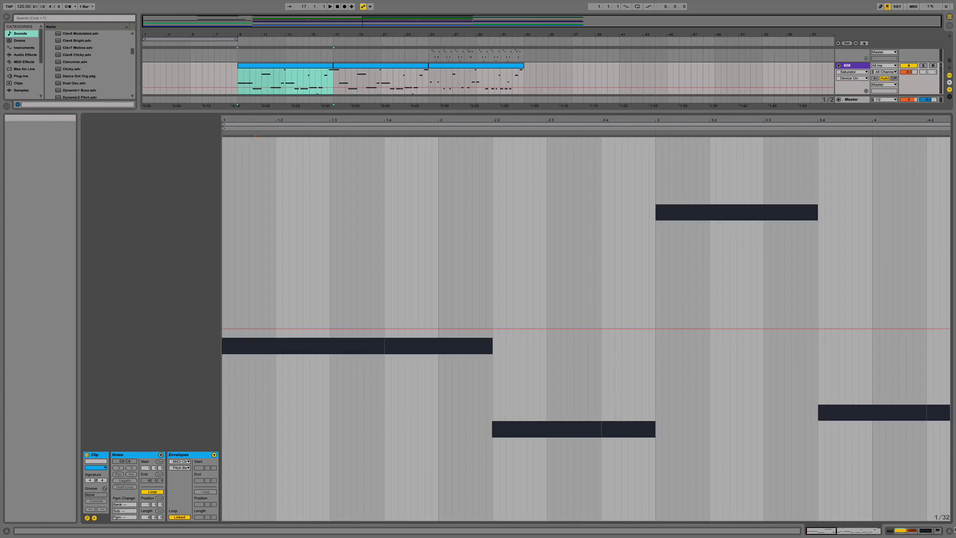
{"action": "left_click", "coordinate": [950, 531]}
{"action": "key", "text": "space"}
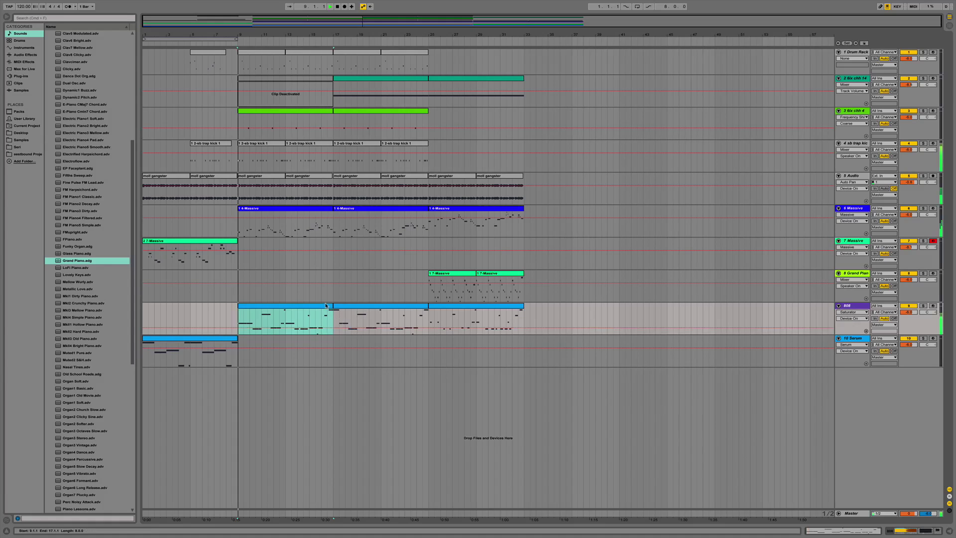
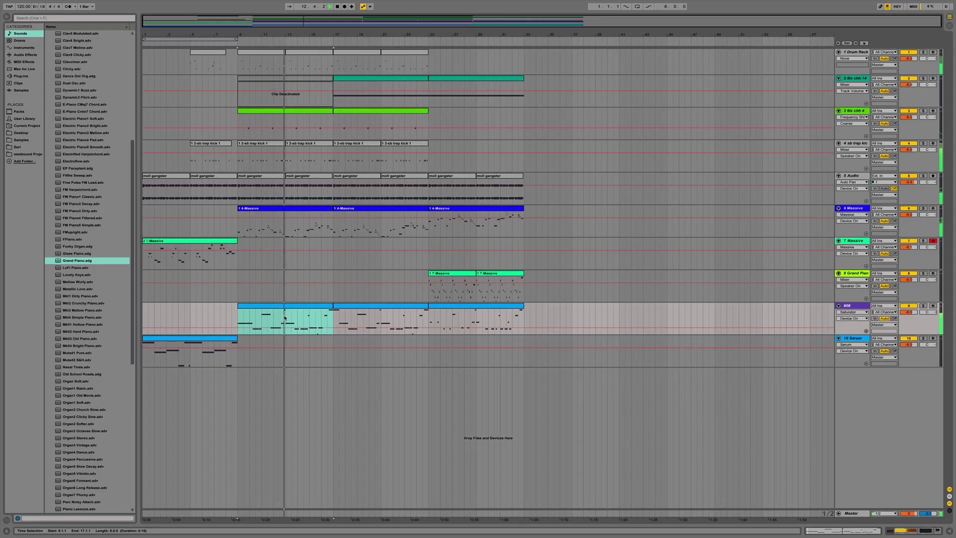
Draw a rising pitch bend ramp ending at 5.4 in the first 808 clip's envelope and play it back.
{"action": "key", "text": "space"}
{"action": "double_click", "coordinate": [296, 318]}
{"action": "left_click", "coordinate": [500, 318]}
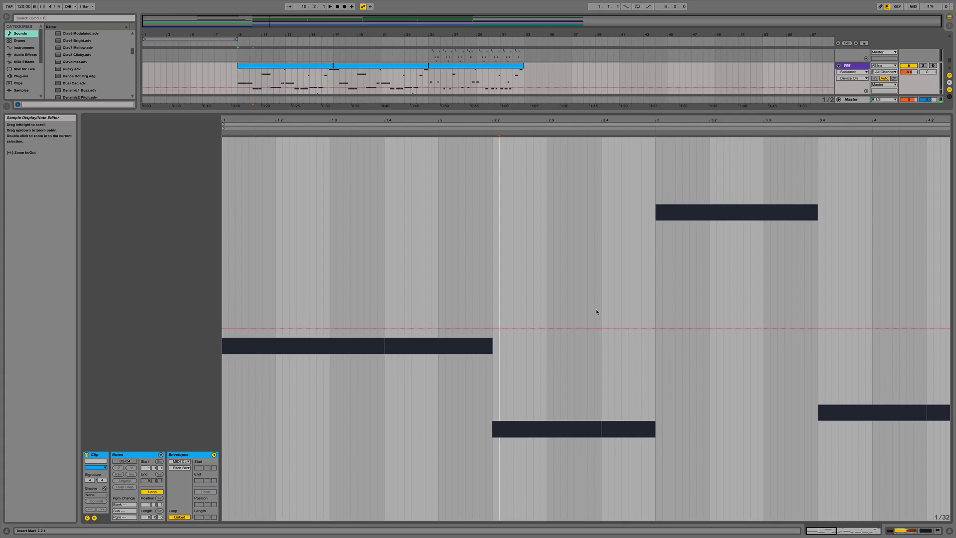
{"action": "scroll", "coordinate": [592, 241], "scroll_direction": "right", "scroll_amount": 15}
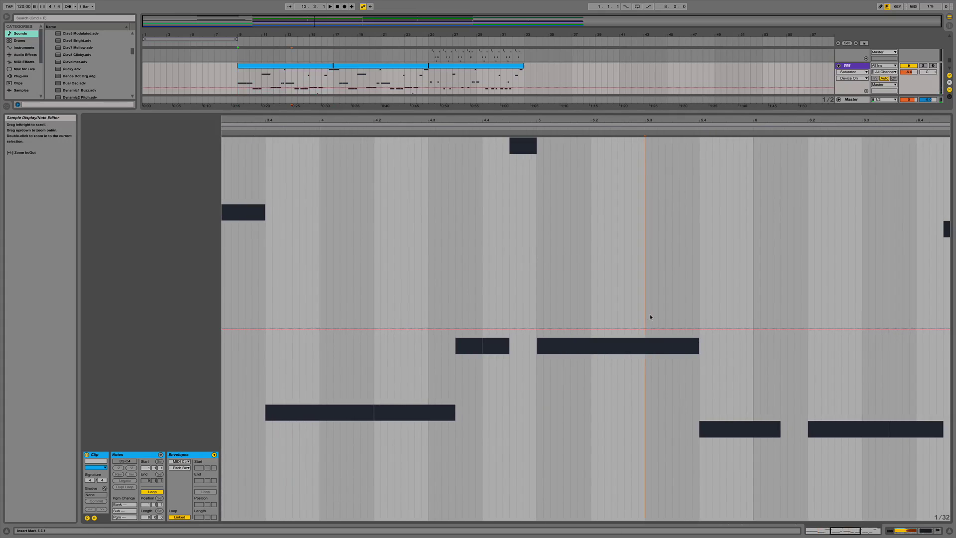
{"action": "left_click_drag", "start_coordinate": [651, 317], "coordinate": [696, 320]}
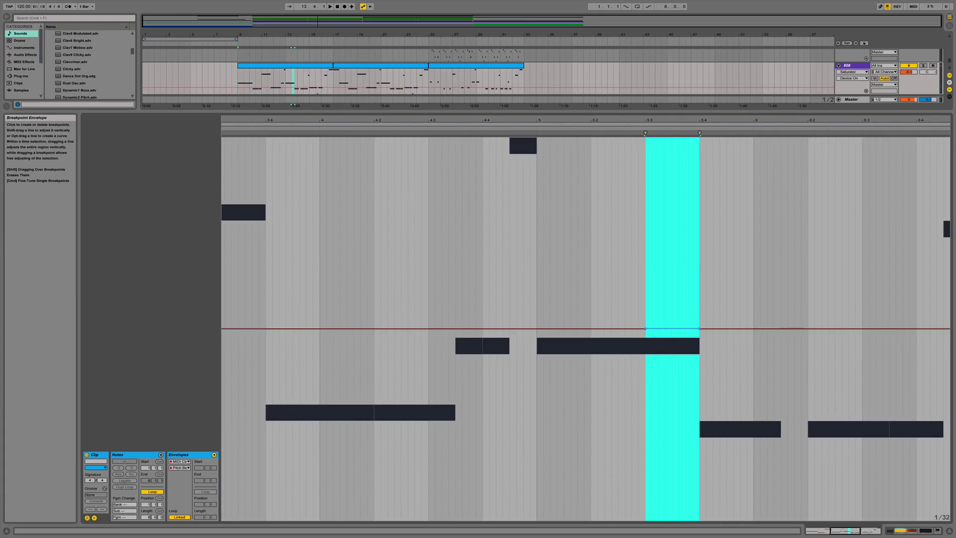
{"action": "left_click", "coordinate": [659, 323]}
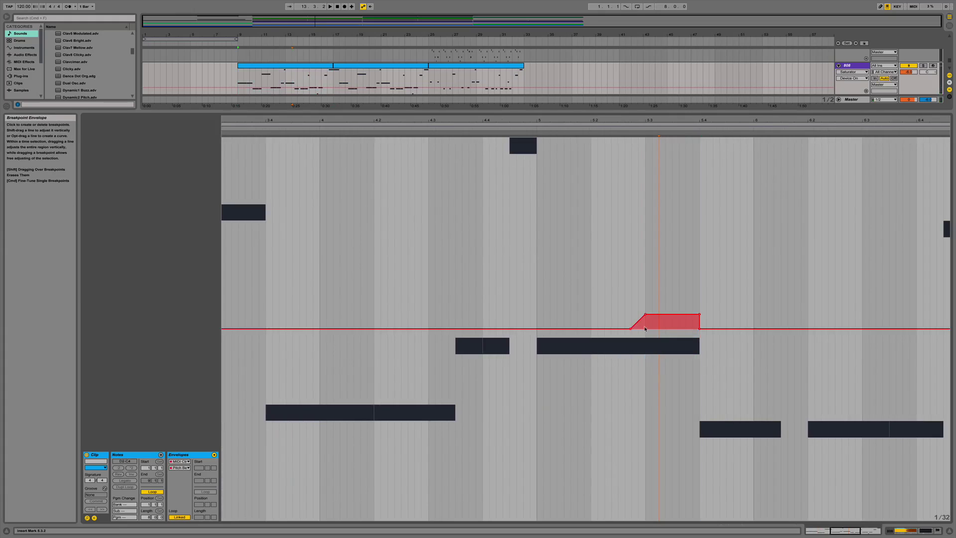
{"action": "left_click", "coordinate": [646, 316]}
{"action": "left_click", "coordinate": [532, 129]}
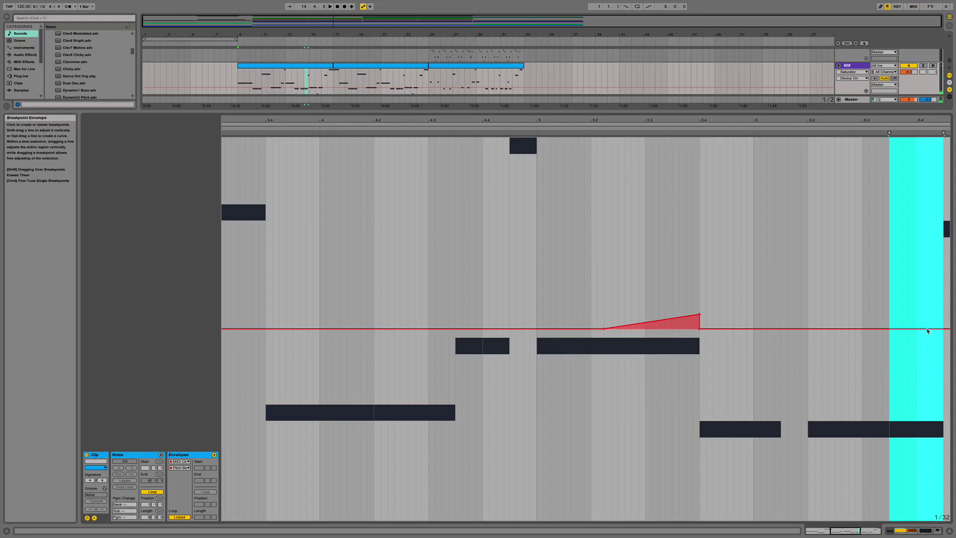
Draw a falling pitch bend ramp over the end of the bar 6 note, play it back and close the clip editor.
{"action": "left_click_drag", "start_coordinate": [929, 333], "coordinate": [930, 361]}
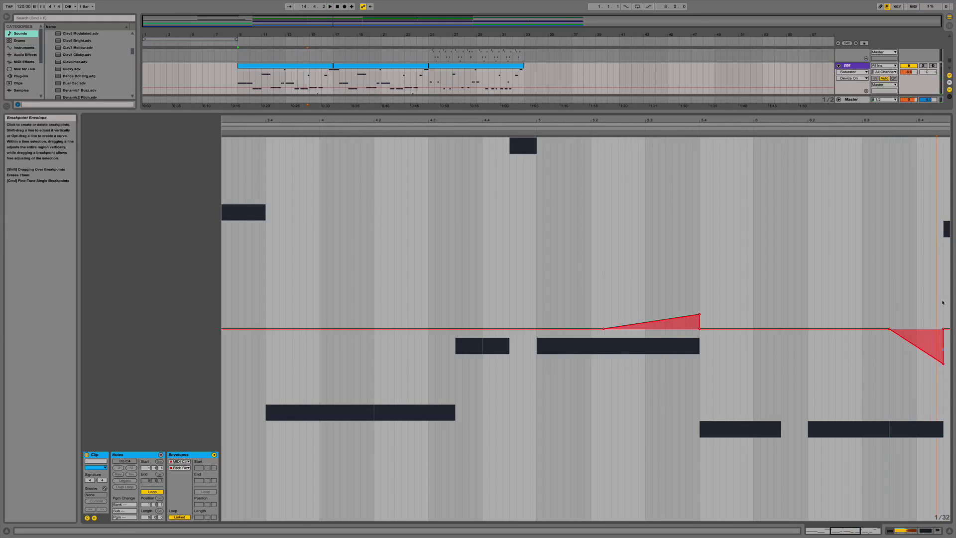
{"action": "left_click", "coordinate": [861, 128]}
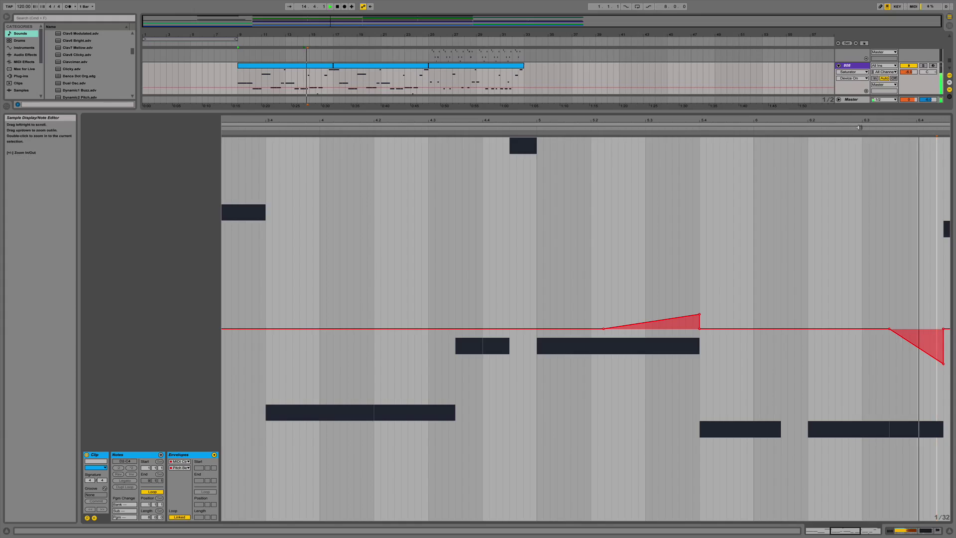
{"action": "left_click", "coordinate": [859, 128]}
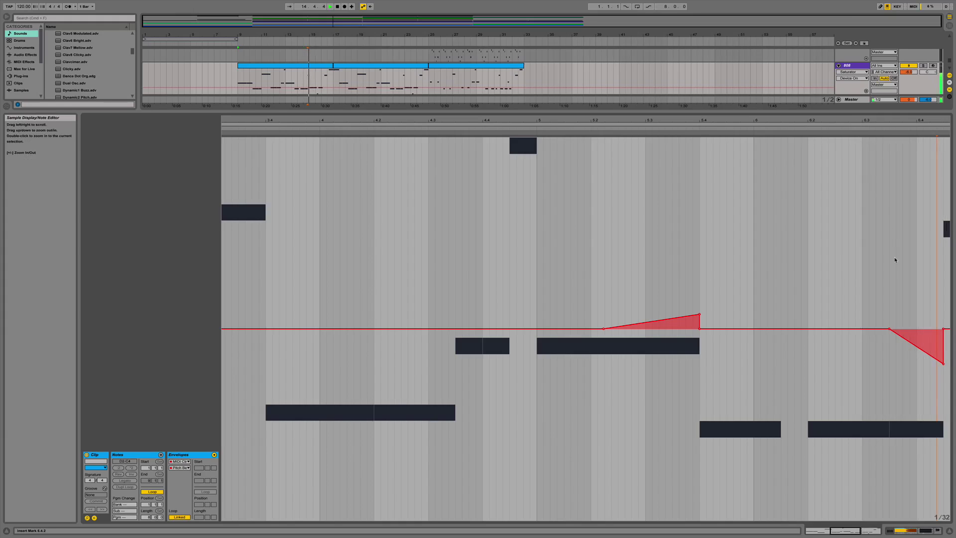
{"action": "key", "text": "space"}
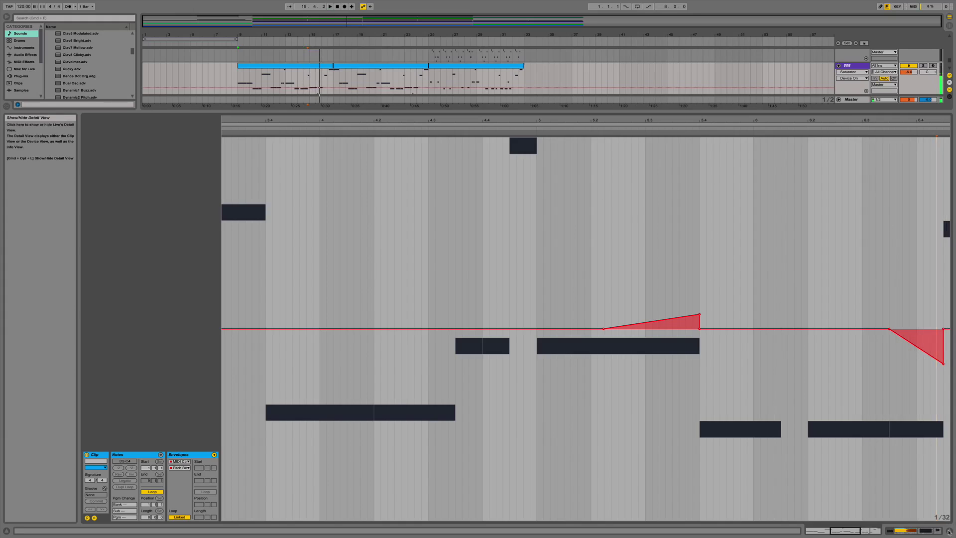
{"action": "left_click", "coordinate": [938, 531]}
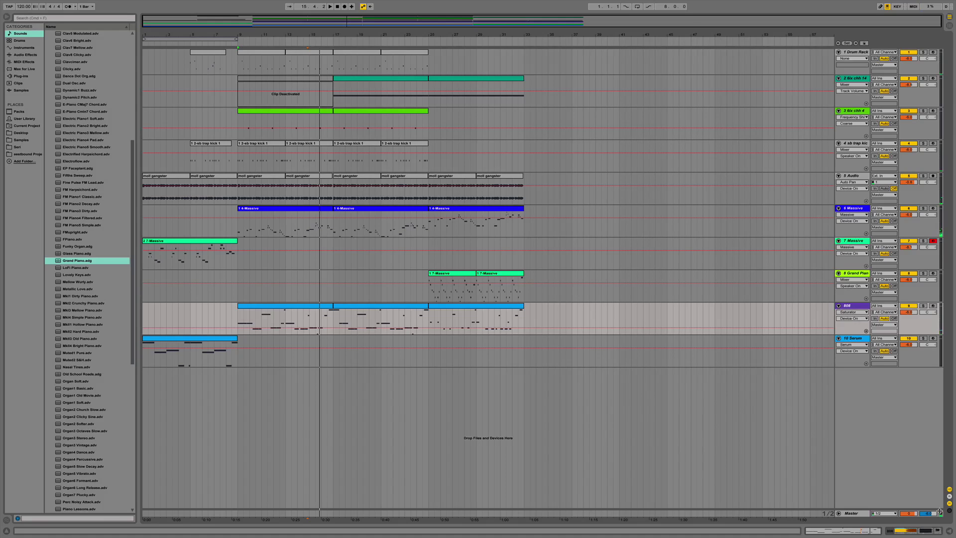
Raise the peak of the rising bend and deepen the falling bend in the first 808 clip, playing them back.
{"action": "double_click", "coordinate": [314, 310]}
{"action": "left_click", "coordinate": [655, 295]}
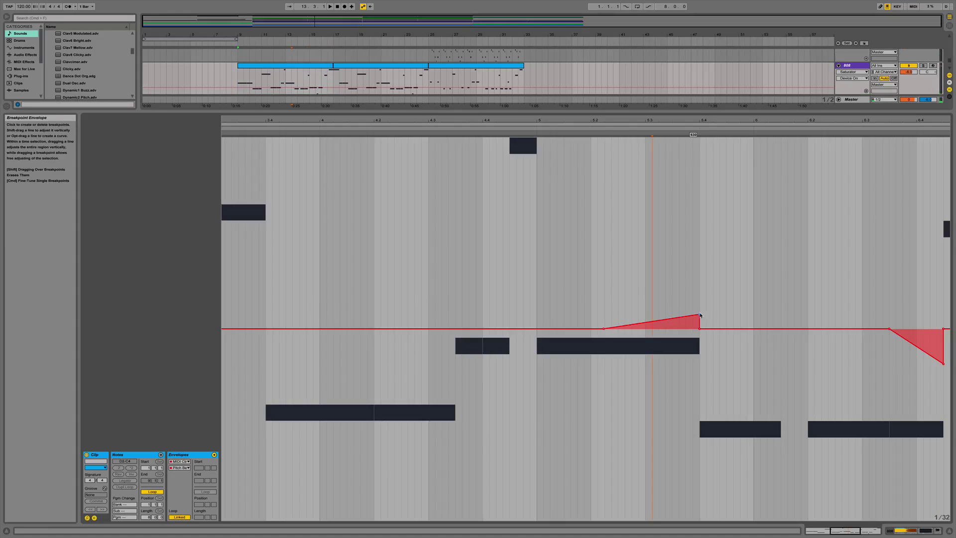
{"action": "left_click_drag", "start_coordinate": [700, 315], "coordinate": [699, 297]}
{"action": "left_click", "coordinate": [527, 130]}
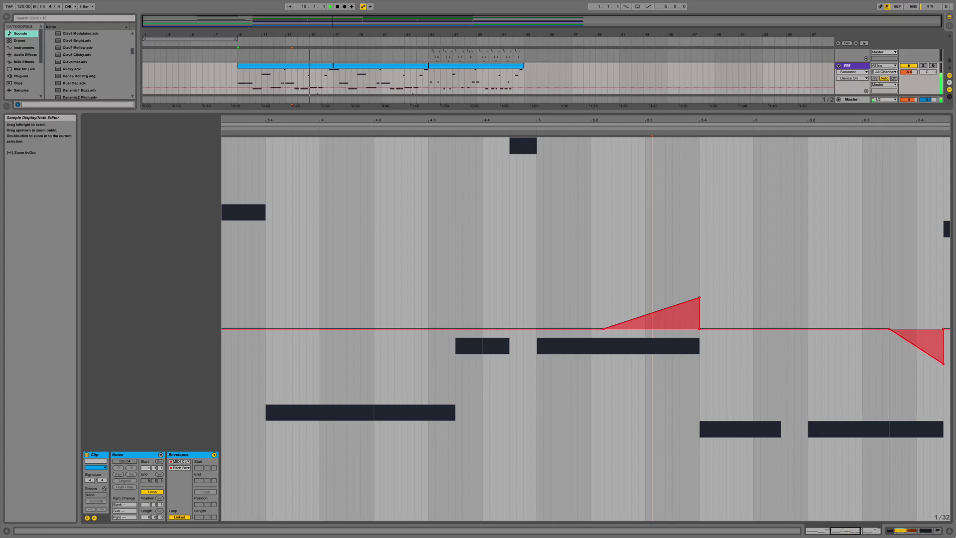
{"action": "key", "text": "space"}
{"action": "left_click_drag", "start_coordinate": [951, 367], "coordinate": [950, 419]}
{"action": "key", "text": "space"}
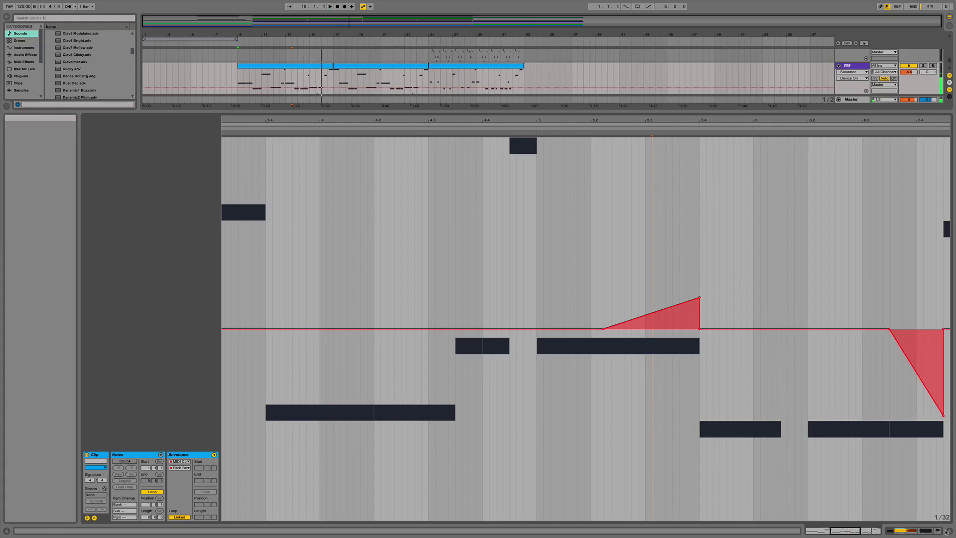
{"action": "key", "text": "space"}
Raise the pitch bend to its maximum between 8.4.1 and 8.4.3 on the clip's last note and play it back.
{"action": "left_click", "coordinate": [314, 73]}
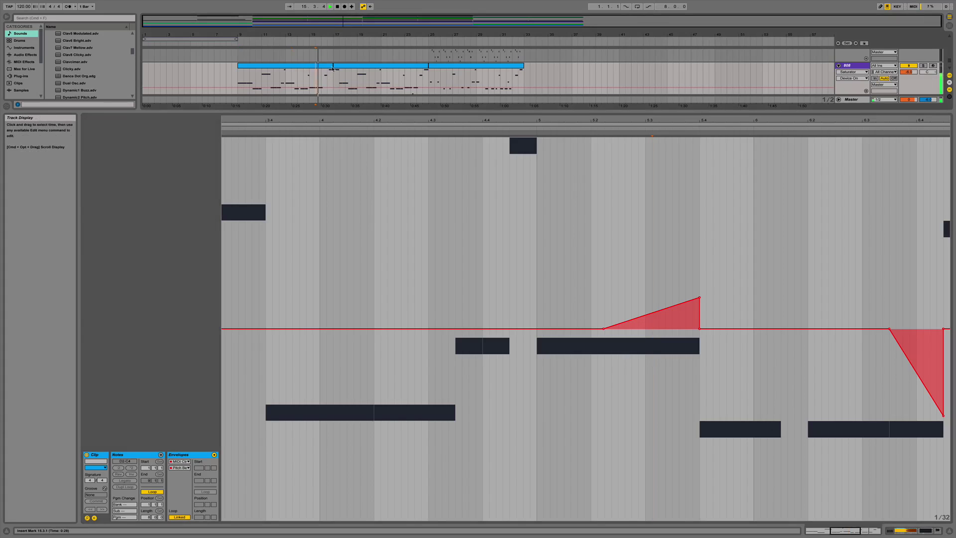
{"action": "left_click", "coordinate": [327, 66]}
{"action": "scroll", "coordinate": [682, 239], "scroll_direction": "right", "scroll_amount": 9}
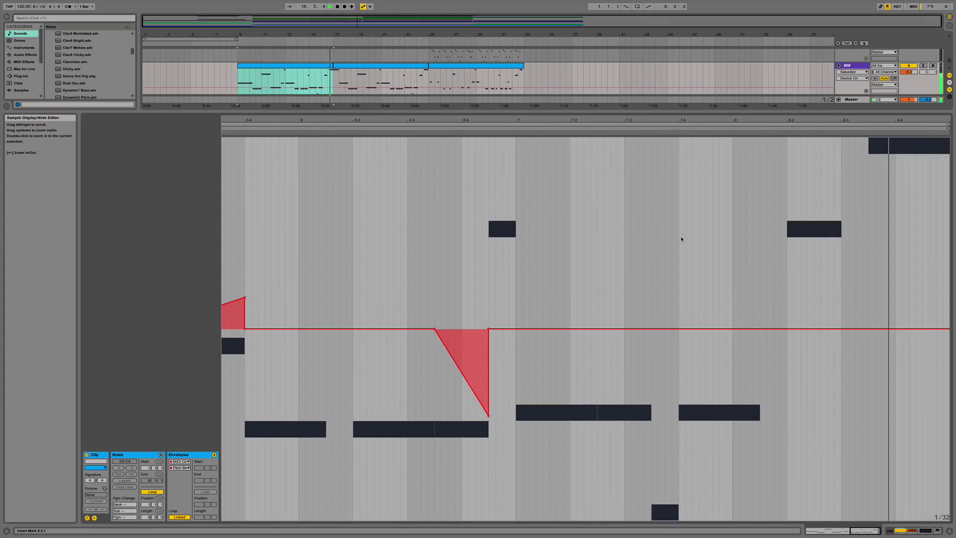
{"action": "key", "text": "space"}
{"action": "left_click_drag", "start_coordinate": [897, 180], "coordinate": [922, 179]}
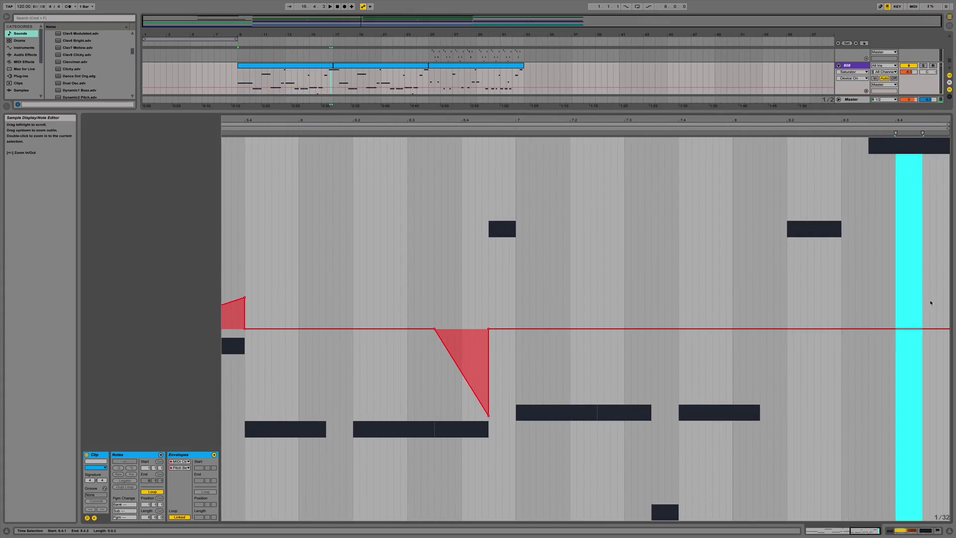
{"action": "left_click_drag", "start_coordinate": [908, 329], "coordinate": [907, 144]}
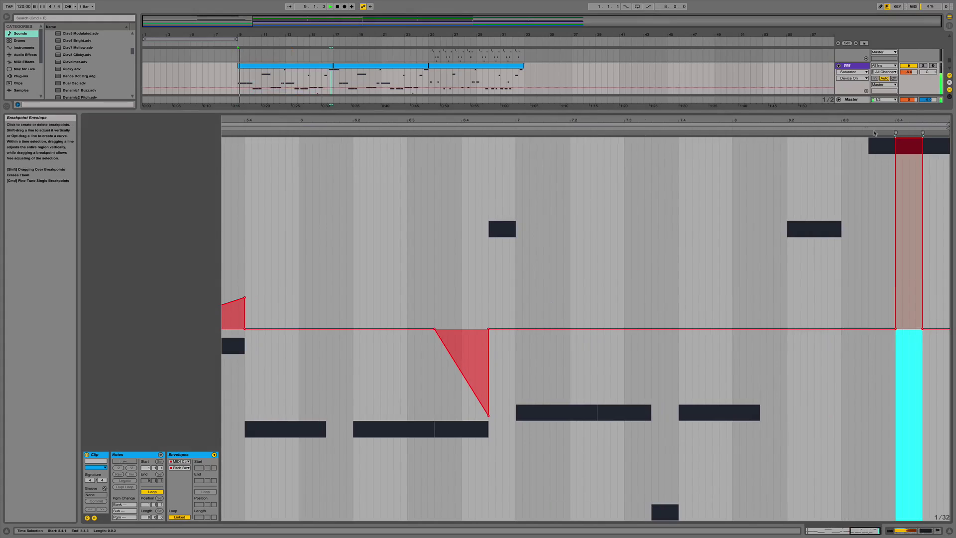
{"action": "key", "text": "space"}
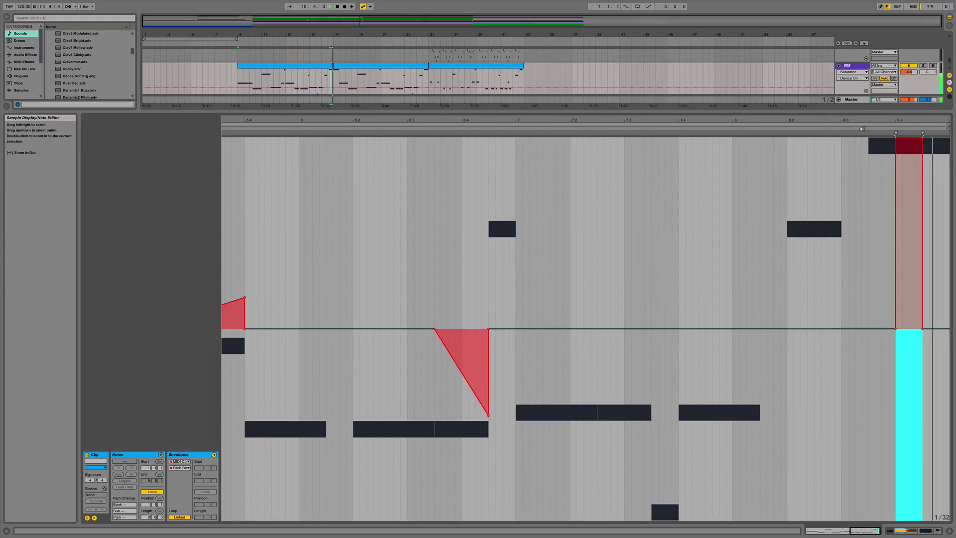
Slope the leading edge of the last note's upward bend slightly and audition it.
{"action": "key", "text": "space"}
{"action": "left_click", "coordinate": [905, 145]}
{"action": "left_click_drag", "start_coordinate": [896, 138], "coordinate": [901, 138]}
{"action": "left_click", "coordinate": [867, 130]}
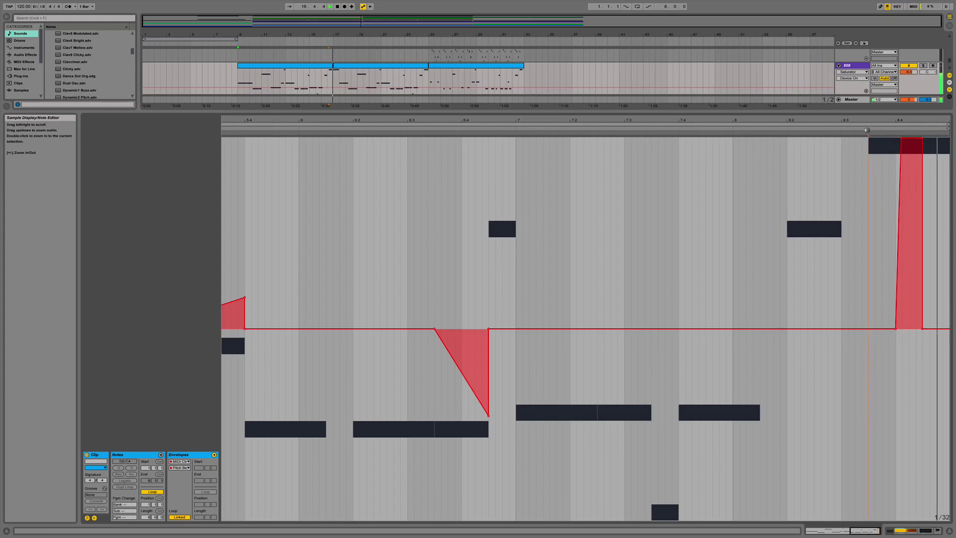
Lower the peak of the last note's bend in stages and slope its trailing edge, auditioning each change.
{"action": "key", "text": "space"}
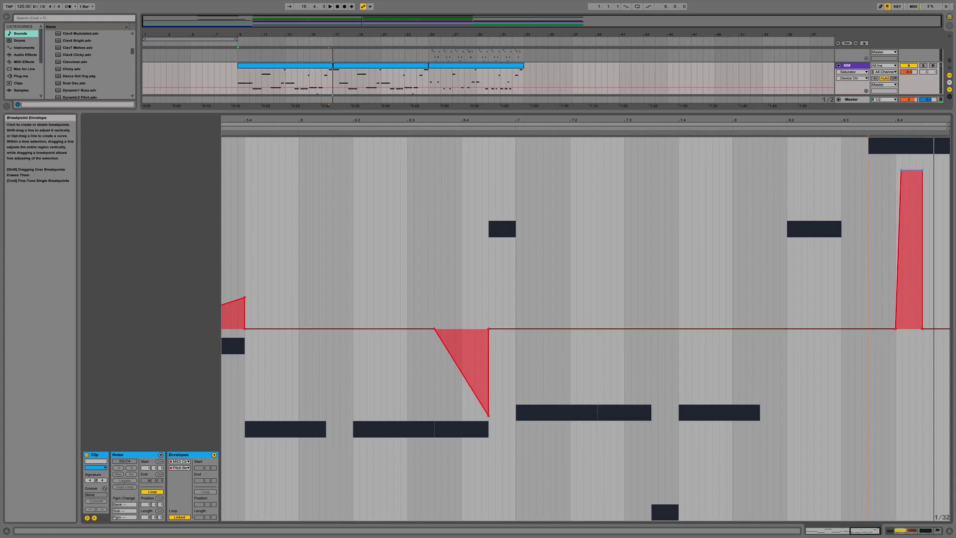
{"action": "left_click", "coordinate": [864, 152]}
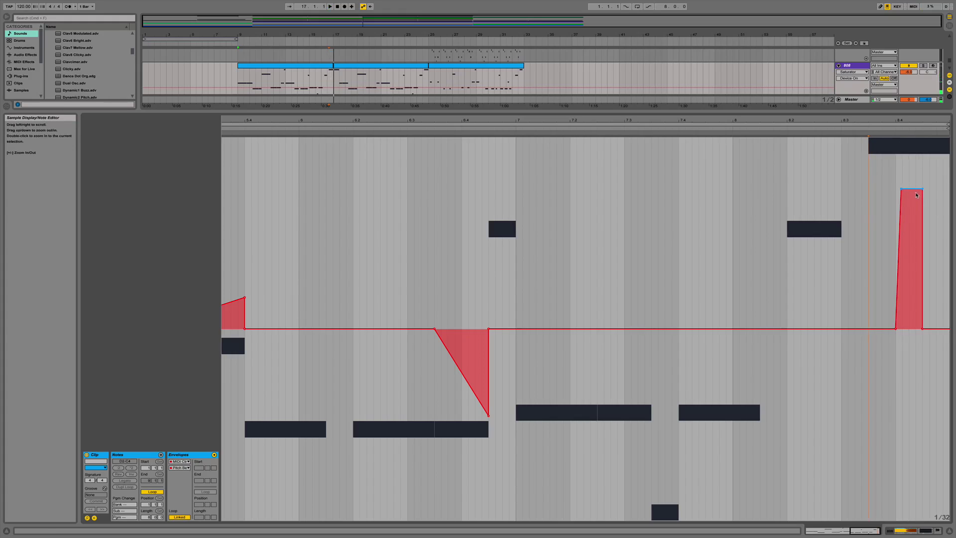
{"action": "left_click_drag", "start_coordinate": [912, 189], "coordinate": [912, 193]}
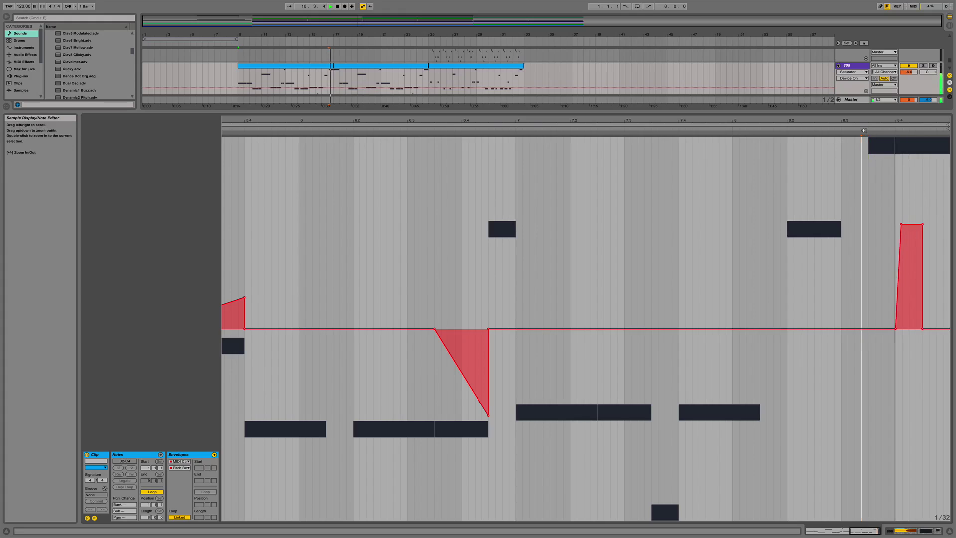
{"action": "key", "text": "space"}
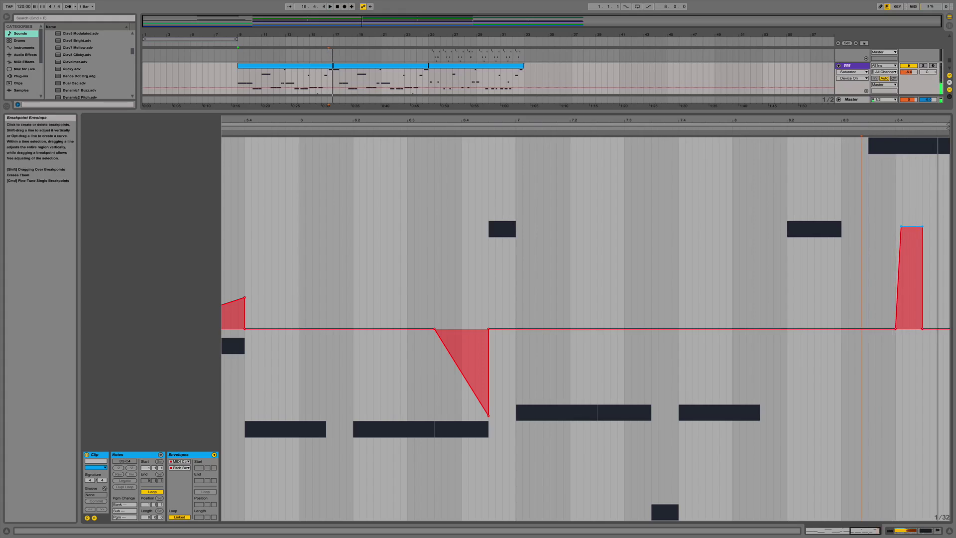
{"action": "key", "text": "space"}
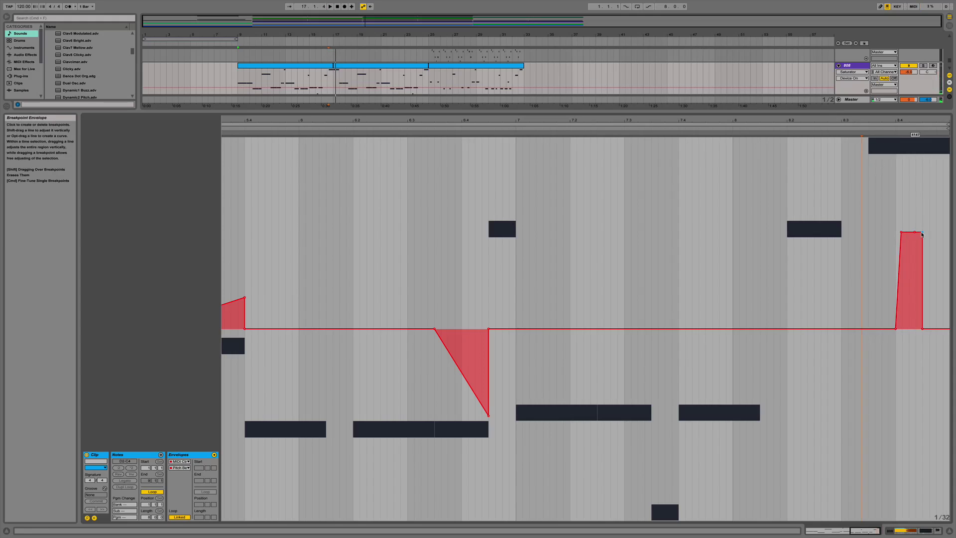
{"action": "left_click_drag", "start_coordinate": [923, 232], "coordinate": [915, 232]}
{"action": "key", "text": "space"}
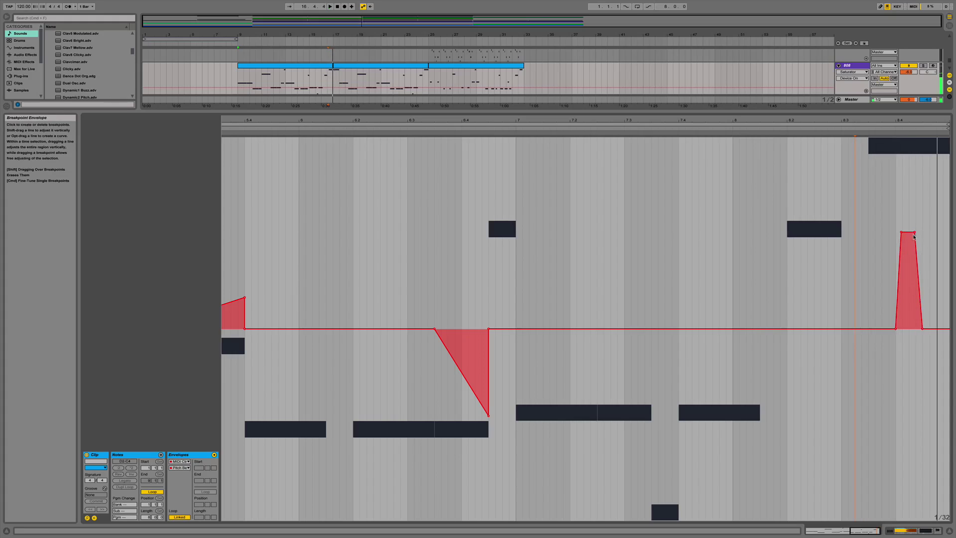
Try duplicating the first half of the last note's bend, audition it, undo the duplication and close the clip editor.
{"action": "mouse_move", "coordinate": [891, 214]}
{"action": "left_mouse_down"}
{"action": "mouse_move", "coordinate": [917, 218]}
{"action": "mouse_move", "coordinate": [907, 218]}
{"action": "left_mouse_up"}
{"action": "left_click", "coordinate": [898, 216]}
{"action": "key", "text": "super+d"}
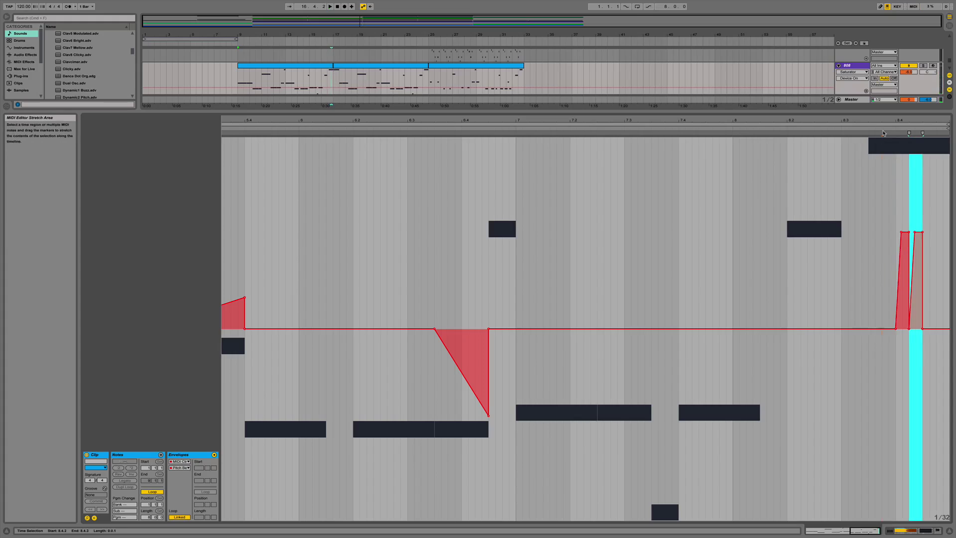
{"action": "left_click", "coordinate": [883, 129]}
{"action": "key", "text": "space"}
{"action": "left_click", "coordinate": [859, 128]}
{"action": "key", "text": "space"}
{"action": "key", "text": "super+z"}
{"action": "left_click", "coordinate": [898, 219]}
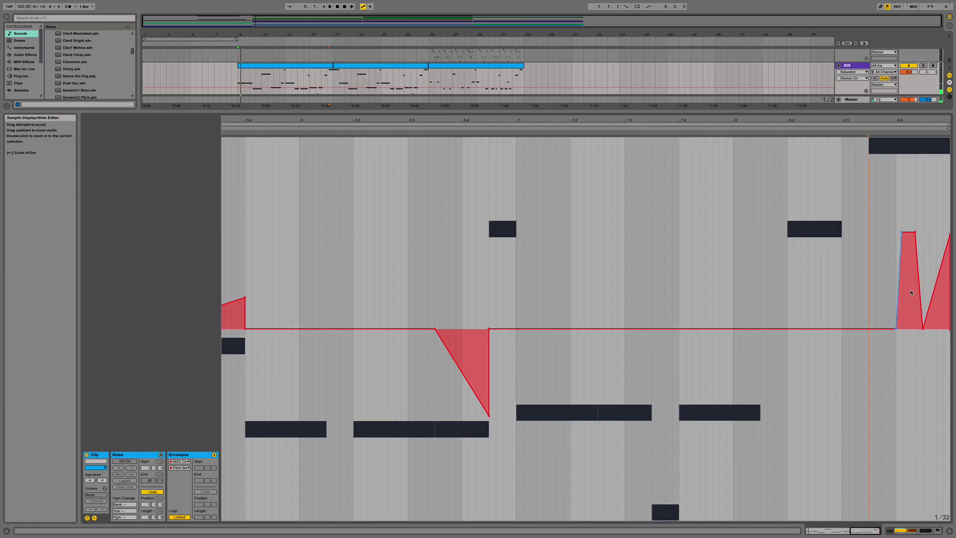
{"action": "left_click", "coordinate": [950, 531]}
Open the second 808 clip's notes, select the start of its first note and play it.
{"action": "left_click", "coordinate": [366, 312]}
{"action": "double_click", "coordinate": [365, 306]}
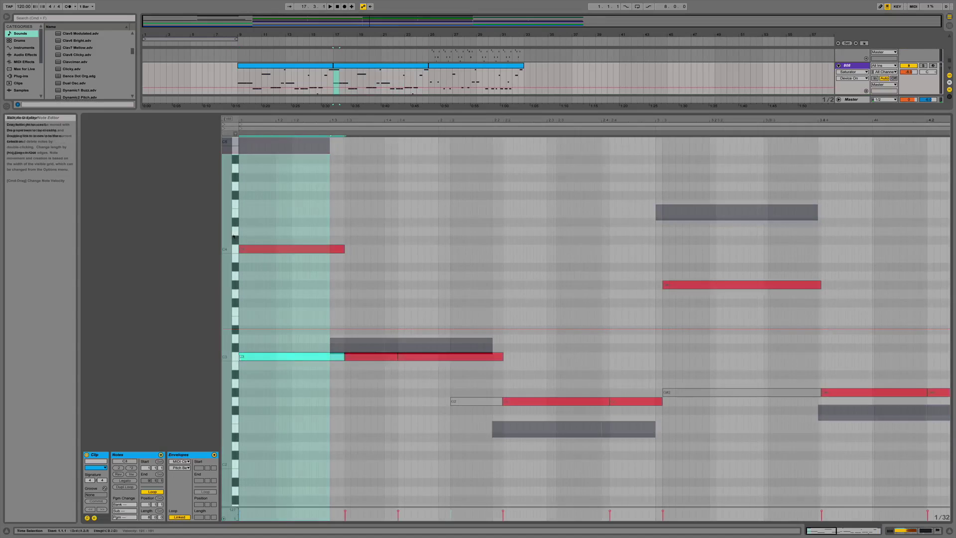
{"action": "left_click_drag", "start_coordinate": [240, 356], "coordinate": [248, 357]}
{"action": "key", "text": "space"}
{"action": "key", "text": "space"}
{"action": "key", "text": "space"}
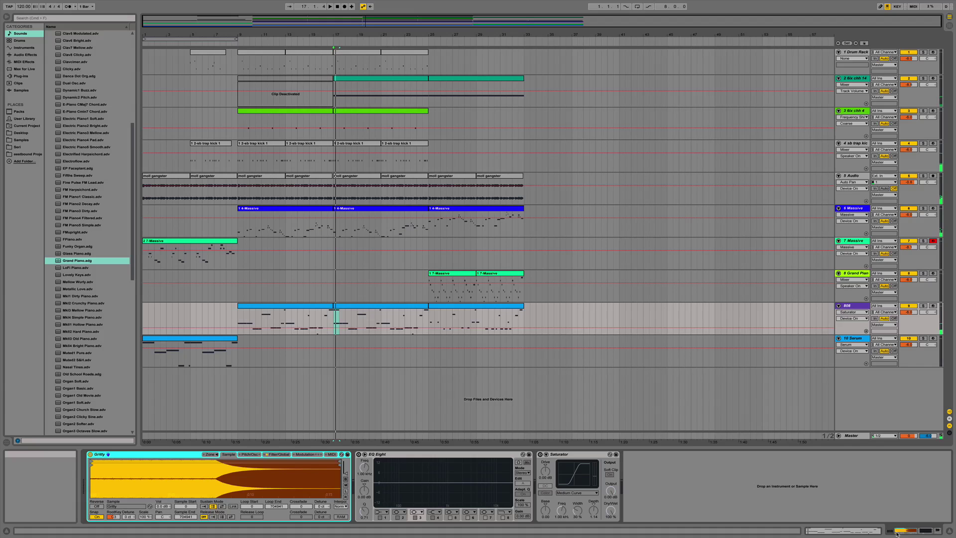
Show the Gritty sampler's pitch settings, adjust its Glide Time automation at the start of bar 17 on the 808 track and play it.
{"action": "left_click", "coordinate": [919, 532]}
{"action": "left_click", "coordinate": [252, 455]}
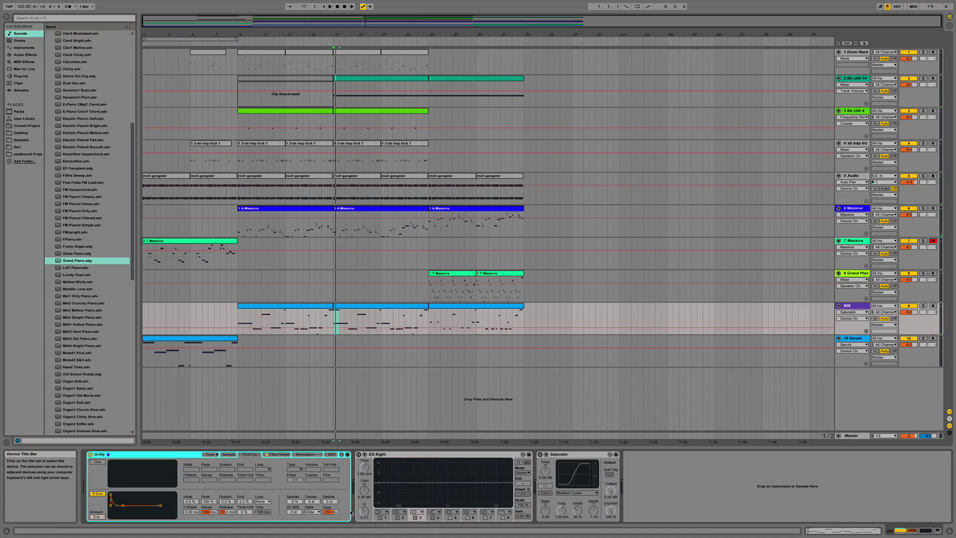
{"action": "left_click_drag", "start_coordinate": [334, 327], "coordinate": [340, 329]}
{"action": "left_click", "coordinate": [340, 315]}
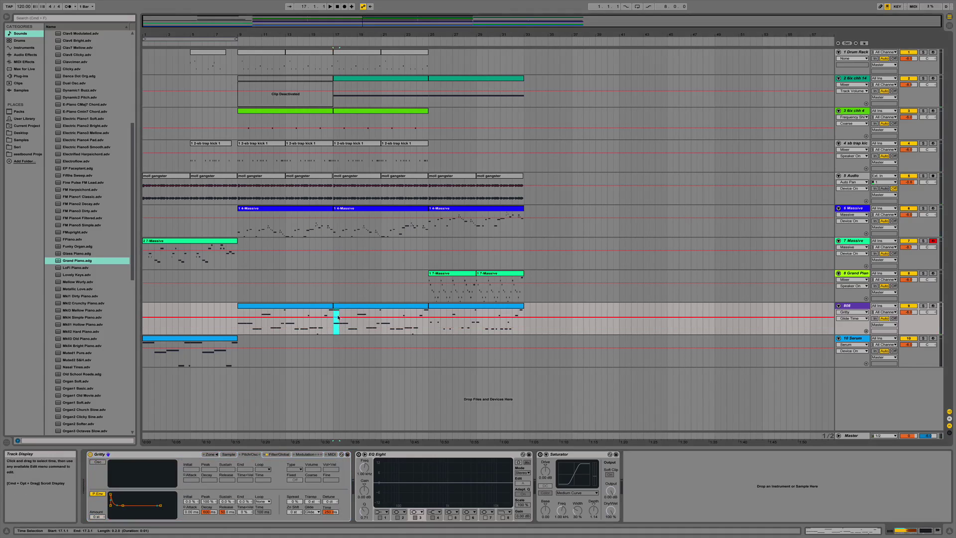
{"action": "key", "text": "space"}
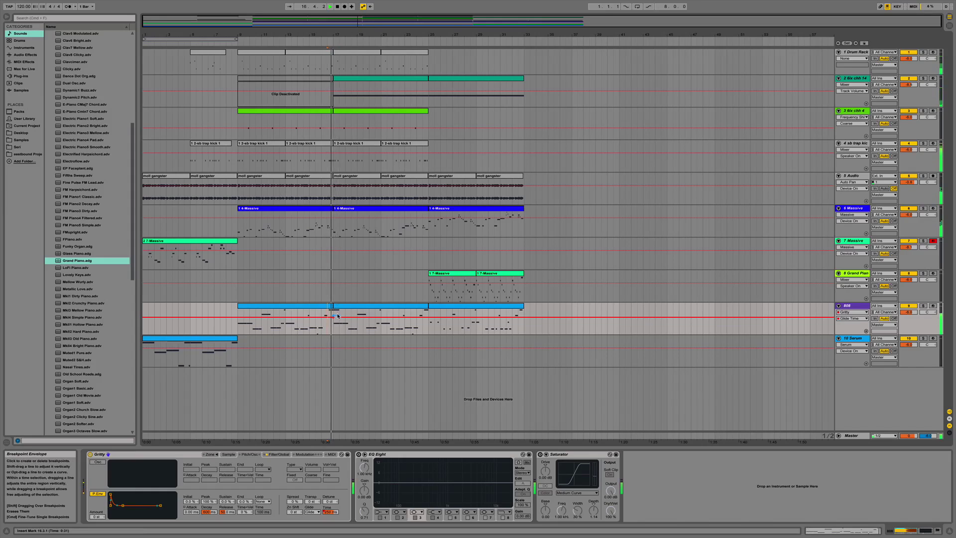
Reopen the first 808 clip, examine the notes near its end and play the arrangement briefly.
{"action": "key", "text": "space"}
{"action": "double_click", "coordinate": [331, 313]}
{"action": "key", "text": "space"}
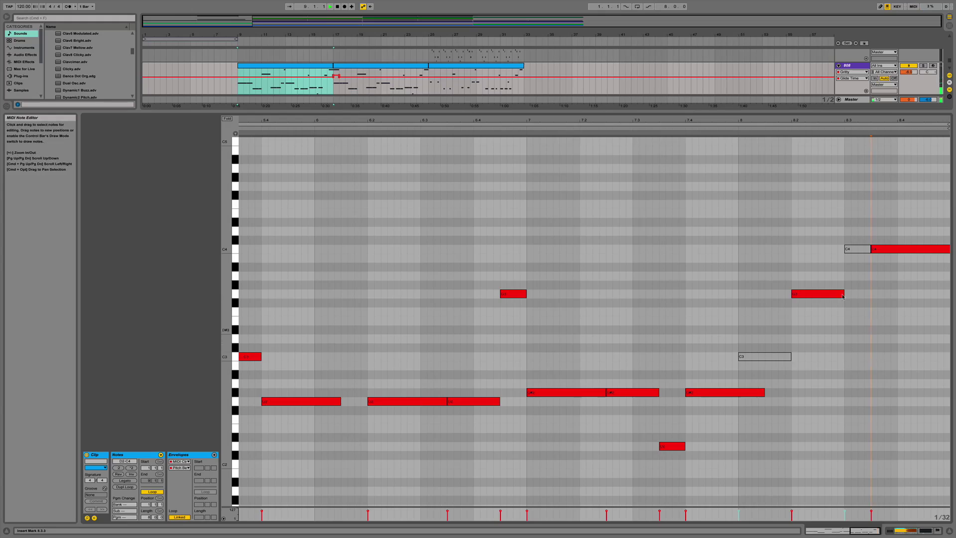
{"action": "key", "text": "space"}
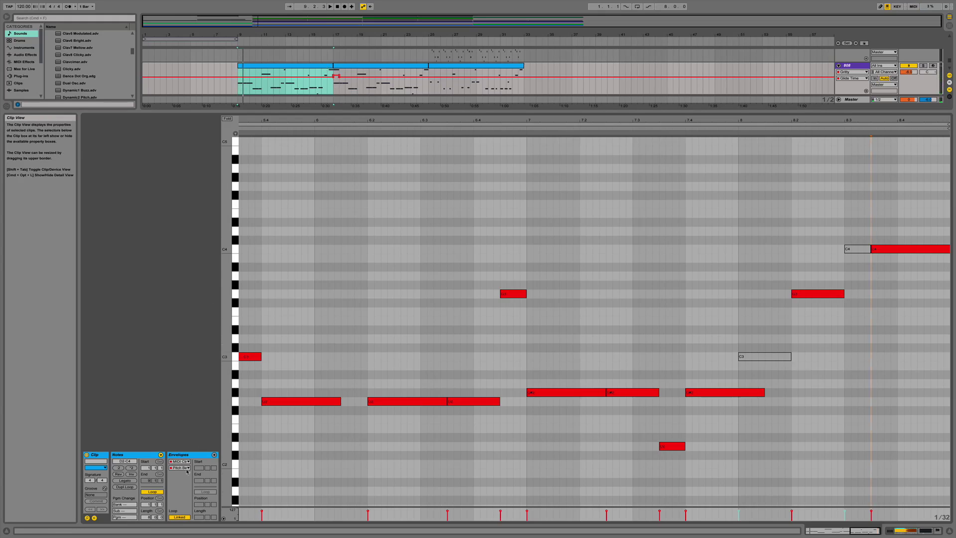
Show the first 808 clip's pitch bend envelope, try adjusting the bend at its end, undo the change and play the passage.
{"action": "left_click", "coordinate": [214, 455]}
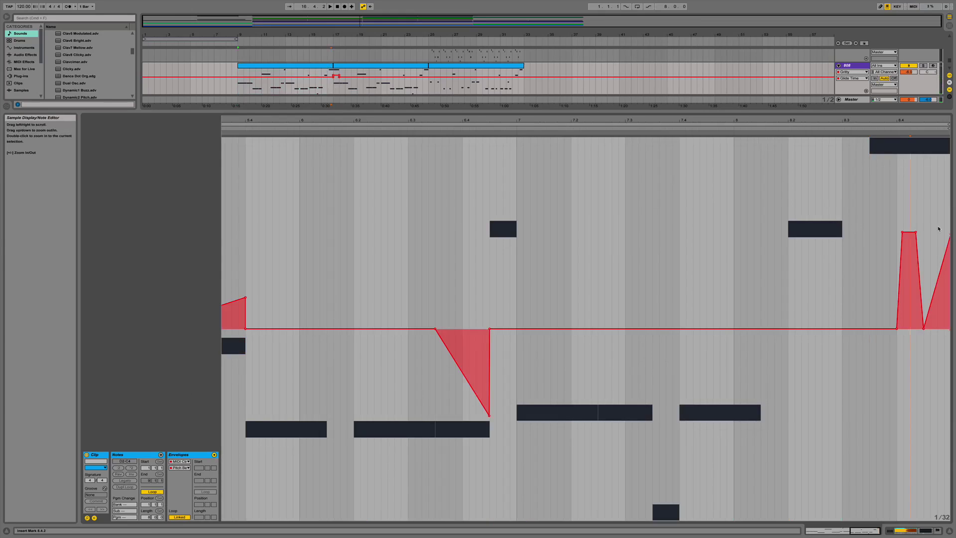
{"action": "left_click_drag", "start_coordinate": [947, 252], "coordinate": [948, 271]}
{"action": "key", "text": "super+z"}
{"action": "left_click", "coordinate": [862, 129]}
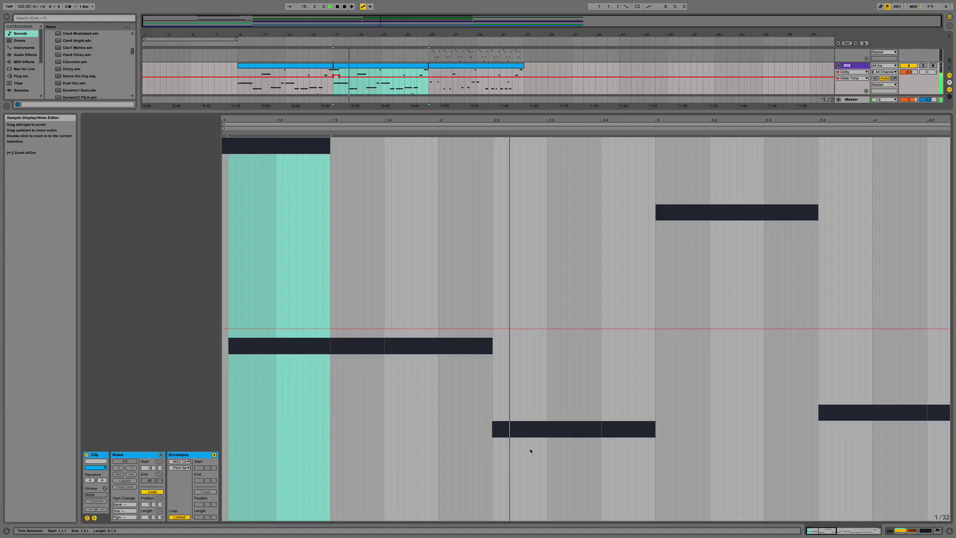
Draw a falling pitch bend at the end of the second 808 clip's first note, from just before bar 2 to 2.2, and audition it.
{"action": "left_click_drag", "start_coordinate": [438, 383], "coordinate": [493, 385]}
{"action": "left_click_drag", "start_coordinate": [479, 333], "coordinate": [476, 386]}
{"action": "left_click", "coordinate": [439, 385]}
{"action": "key", "text": "space"}
{"action": "left_click_drag", "start_coordinate": [493, 385], "coordinate": [492, 349]}
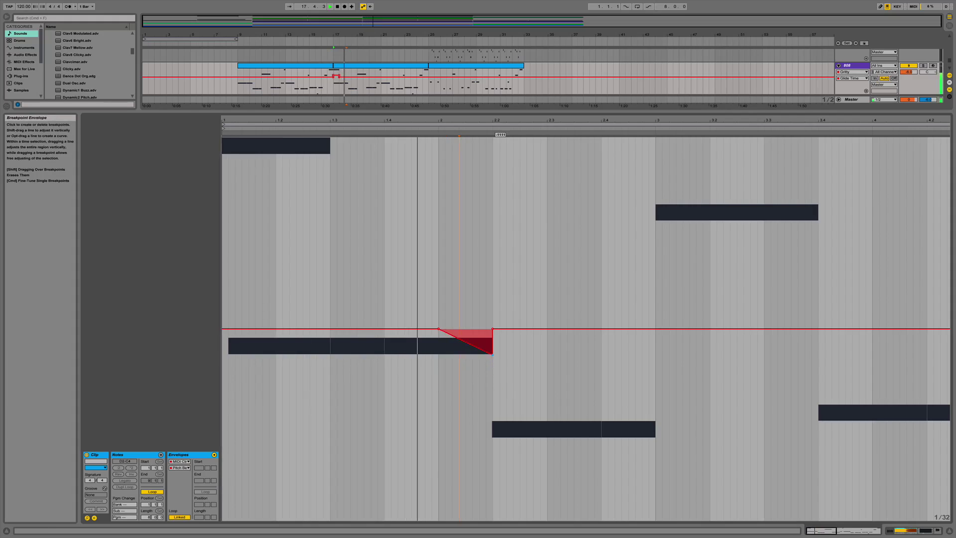
{"action": "left_click", "coordinate": [417, 329]}
{"action": "left_click", "coordinate": [439, 329]}
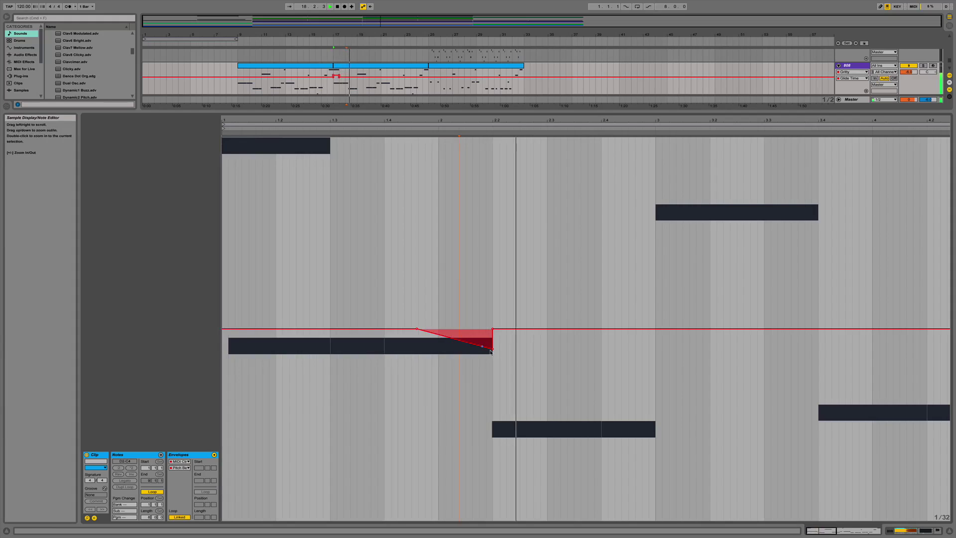
Reverse the bend ending at 2.2 so that it rises above the centre line, and audition it.
{"action": "key", "text": "space"}
{"action": "left_click_drag", "start_coordinate": [493, 350], "coordinate": [493, 299]}
{"action": "key", "text": "space"}
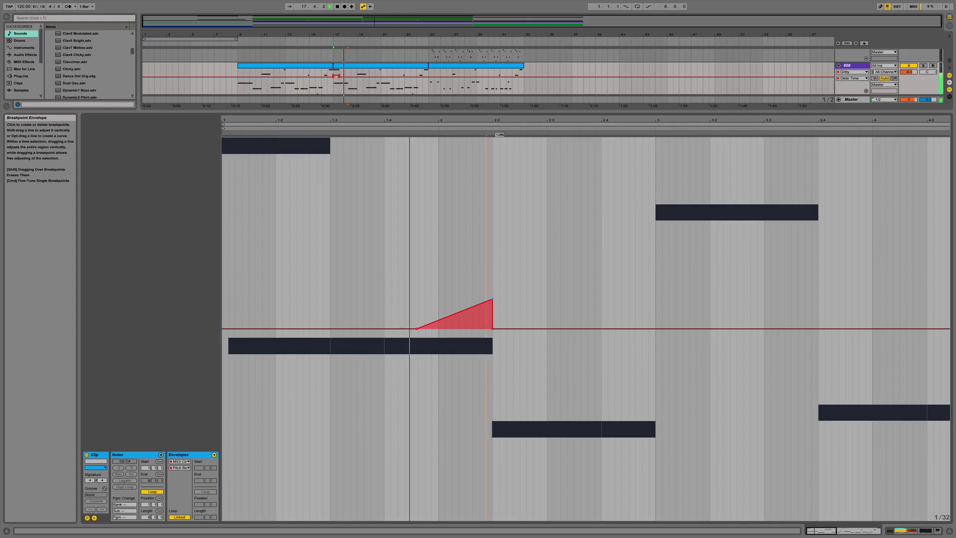
{"action": "key", "text": "space"}
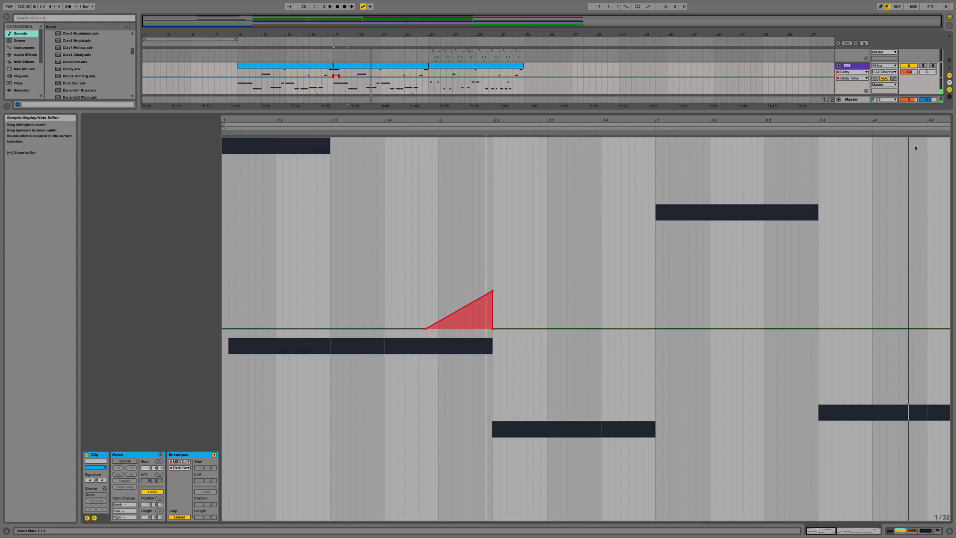
Draw a steep upward pitch bend to the top of the range on the short note at 4.4 and audition it.
{"action": "scroll", "coordinate": [884, 212], "scroll_direction": "right", "scroll_amount": 5}
{"action": "left_click", "coordinate": [624, 128]}
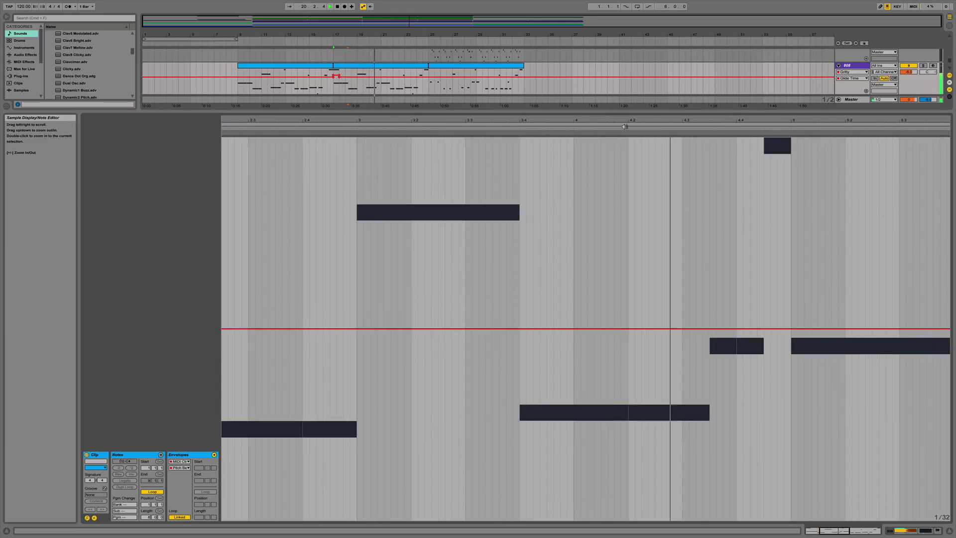
{"action": "key", "text": "space"}
{"action": "left_click_drag", "start_coordinate": [746, 260], "coordinate": [763, 276]}
{"action": "left_click_drag", "start_coordinate": [754, 329], "coordinate": [751, 139]}
{"action": "left_click", "coordinate": [728, 129]}
{"action": "left_click", "coordinate": [677, 128]}
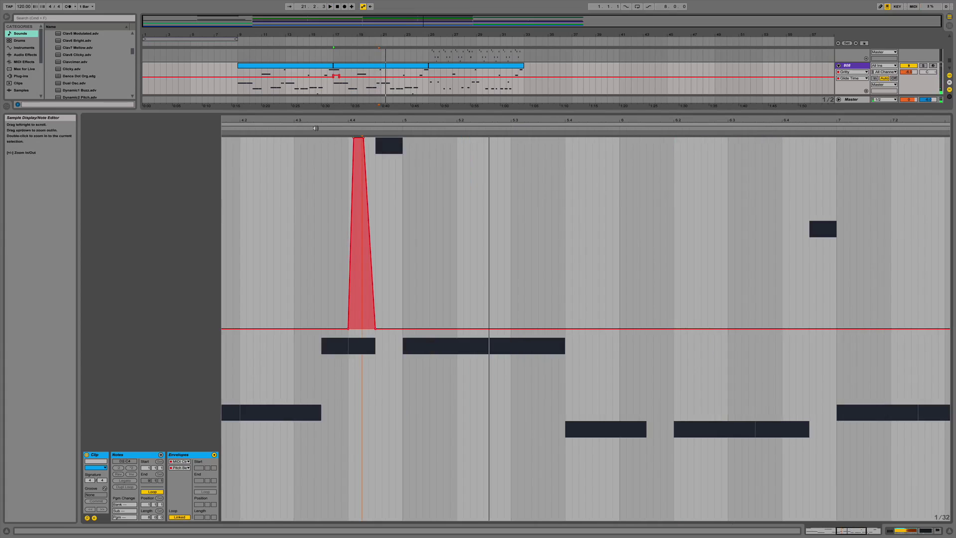
{"action": "left_click", "coordinate": [315, 128]}
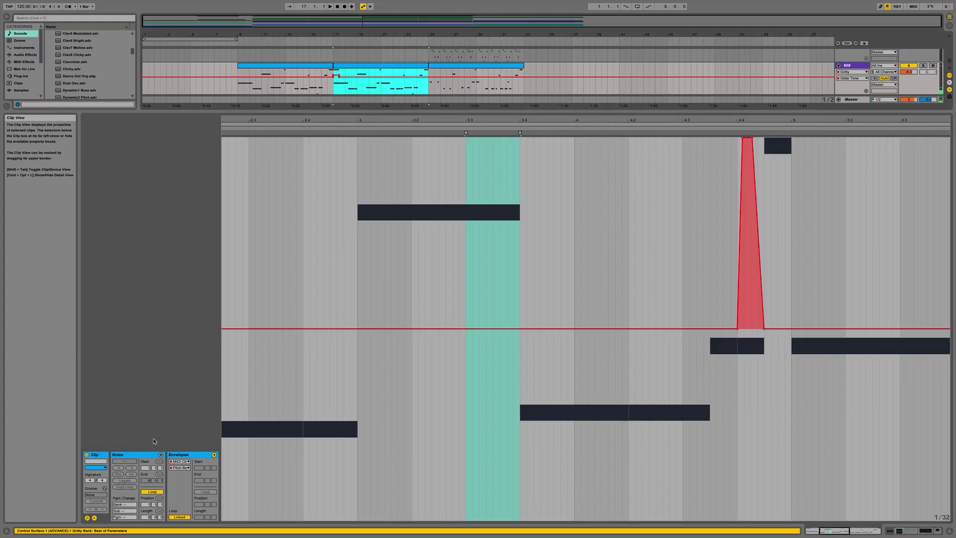
Split the long G#3 note at bar 3 into two equal notes, shorten the first slightly to leave a gap, and play the passage.
{"action": "left_click", "coordinate": [215, 455]}
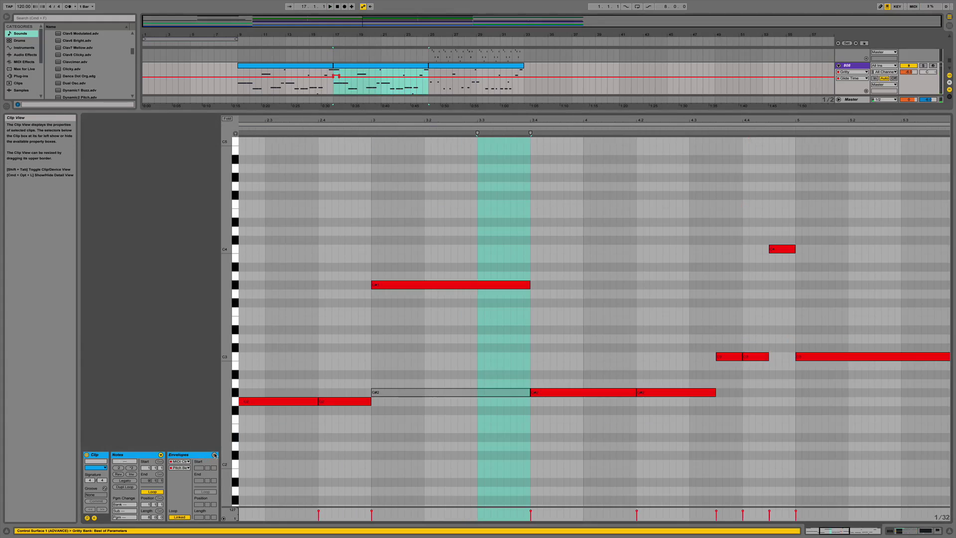
{"action": "left_click", "coordinate": [444, 311]}
{"action": "left_click_drag", "start_coordinate": [529, 285], "coordinate": [452, 284]}
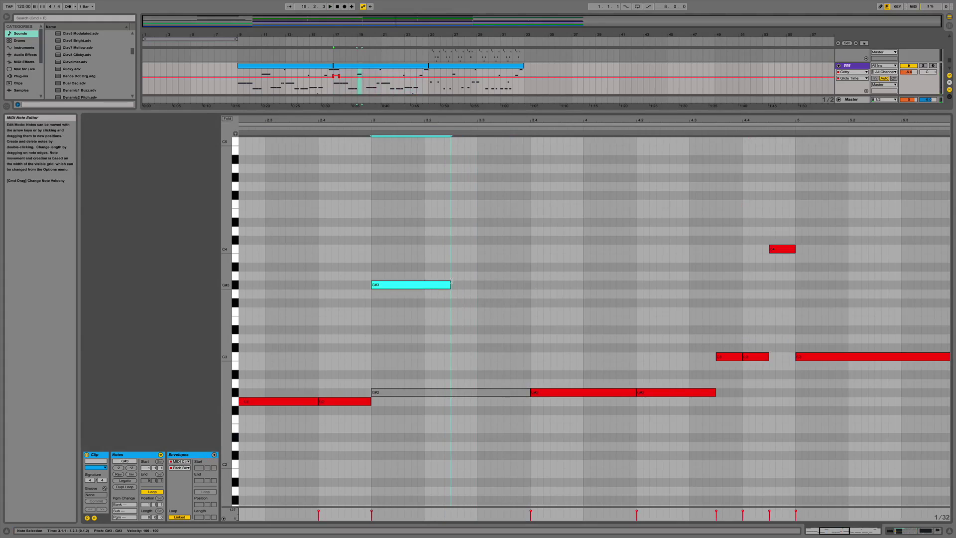
{"action": "key", "text": "super+d"}
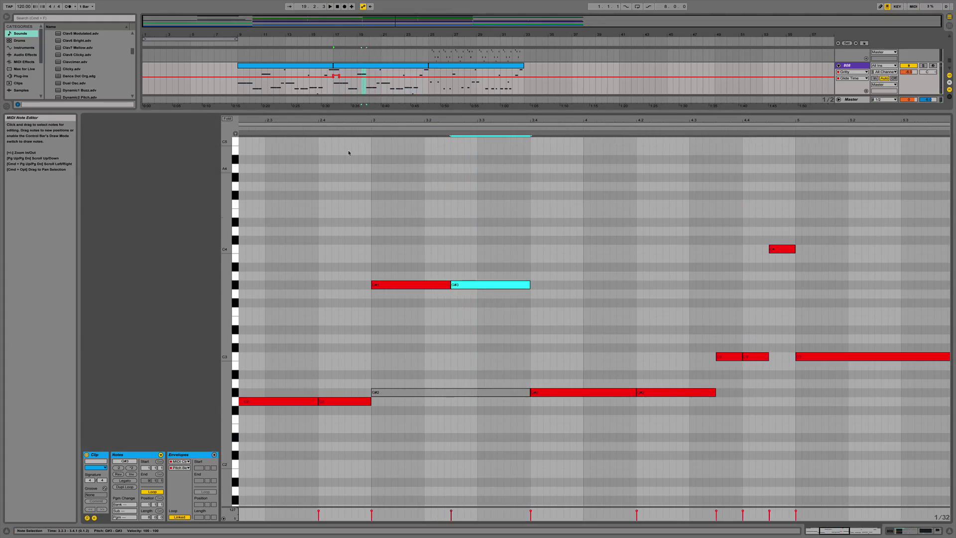
{"action": "key", "text": "space"}
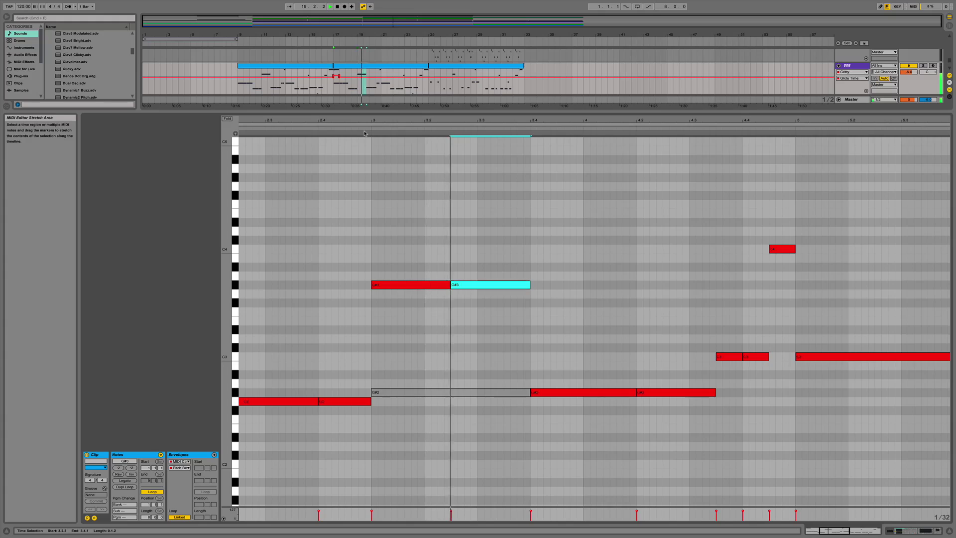
{"action": "key", "text": "space"}
{"action": "left_click_drag", "start_coordinate": [450, 285], "coordinate": [444, 285]}
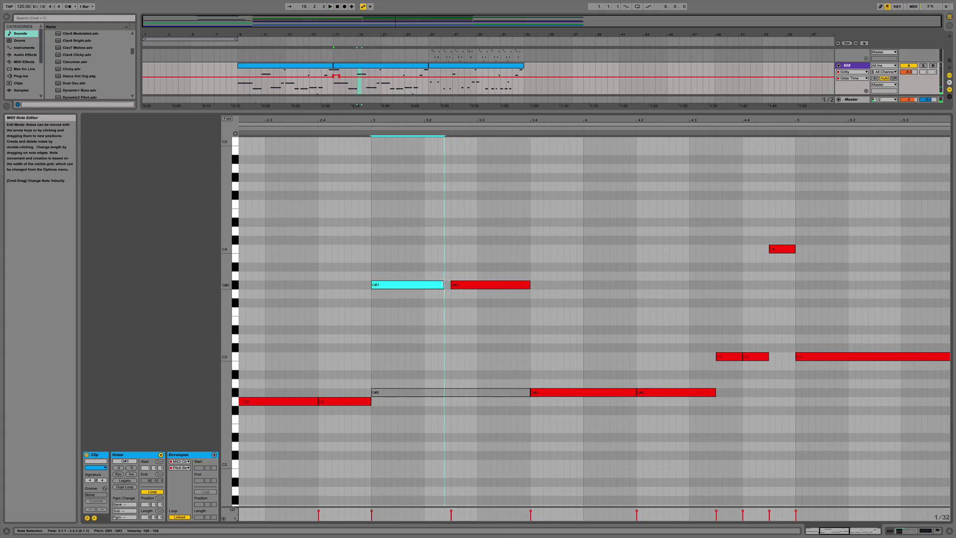
{"action": "key", "text": "space"}
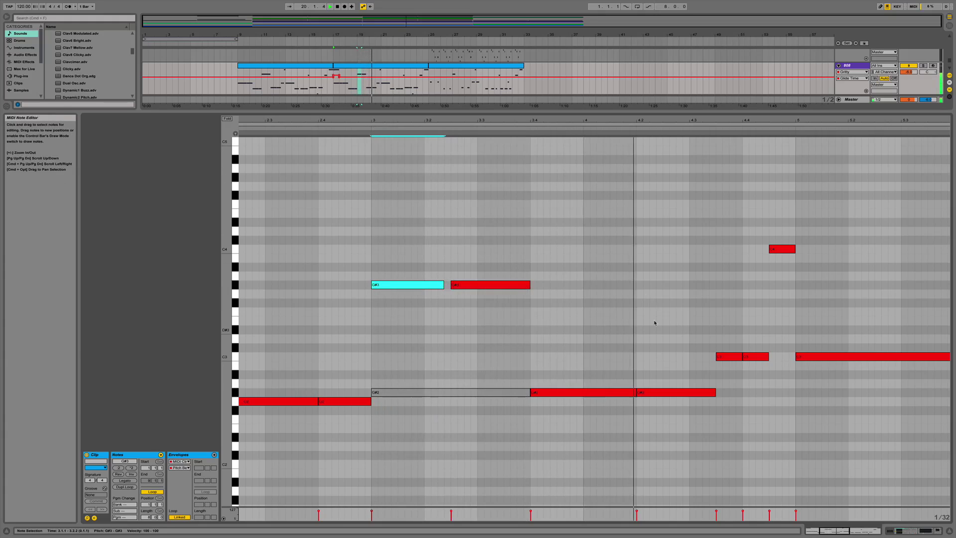
Draw a rising pitch bend across the short low note just before 7.4 in the second 808 clip and play it.
{"action": "left_click", "coordinate": [214, 455]}
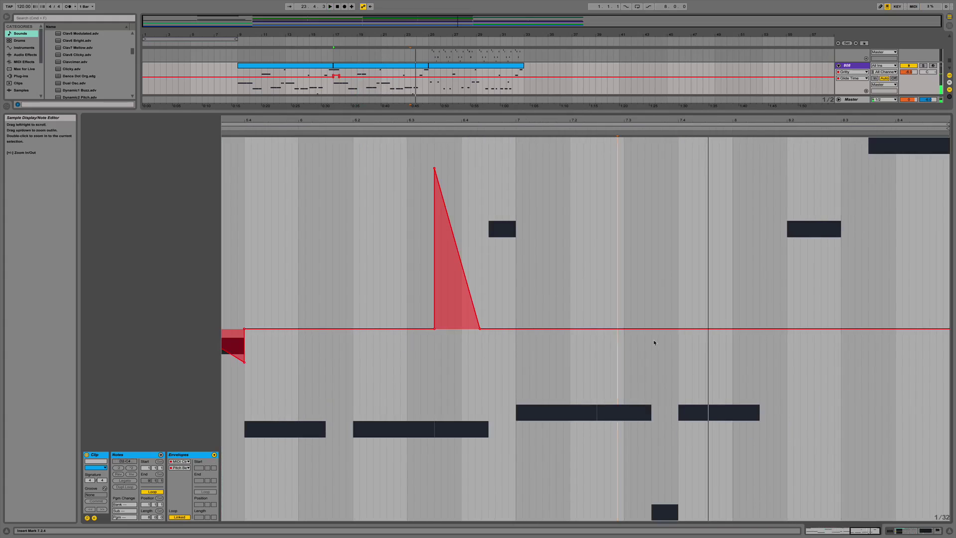
{"action": "left_click_drag", "start_coordinate": [654, 348], "coordinate": [675, 328]}
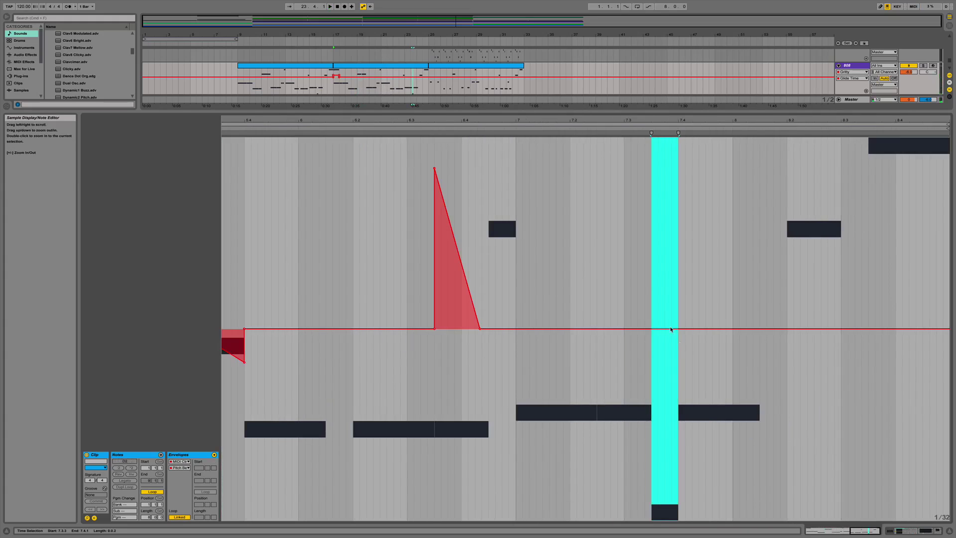
{"action": "left_click_drag", "start_coordinate": [674, 287], "coordinate": [674, 256]}
{"action": "left_click", "coordinate": [671, 235]}
{"action": "left_click", "coordinate": [651, 255]}
{"action": "left_click", "coordinate": [513, 126]}
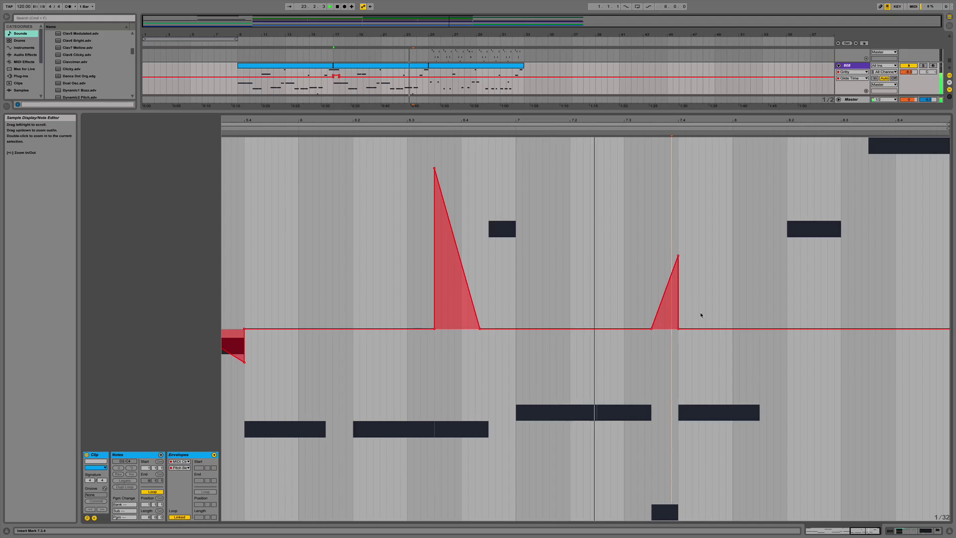
Draw a falling pitch bend at the end of the high note ending at 8.3, audition it and hide the clip editor.
{"action": "key", "text": "space"}
{"action": "left_click_drag", "start_coordinate": [822, 279], "coordinate": [840, 345]}
{"action": "left_click_drag", "start_coordinate": [831, 329], "coordinate": [832, 383]}
{"action": "left_click", "coordinate": [835, 396]}
{"action": "left_click", "coordinate": [815, 382]}
{"action": "left_click", "coordinate": [753, 150]}
{"action": "key", "text": "space"}
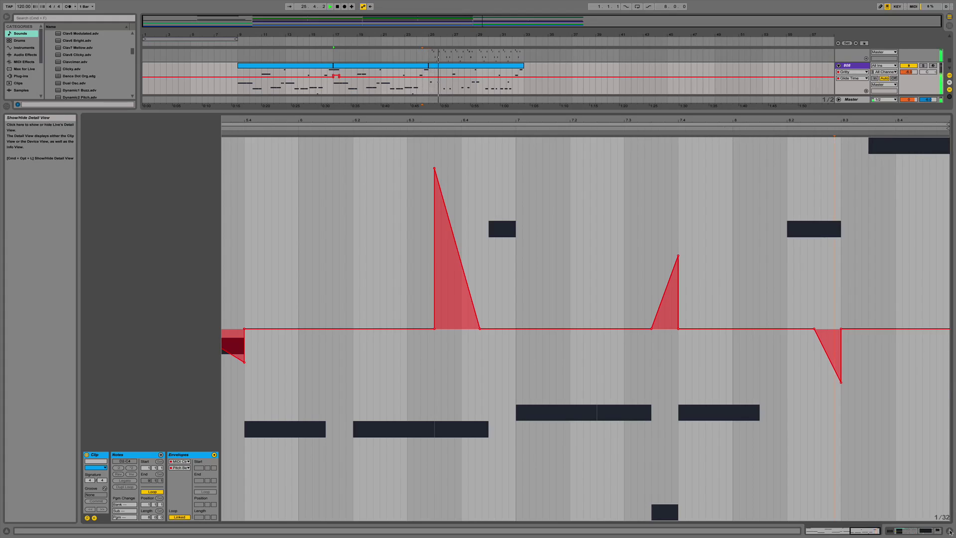
{"action": "key", "text": "space"}
{"action": "key", "text": "alt+super+l"}
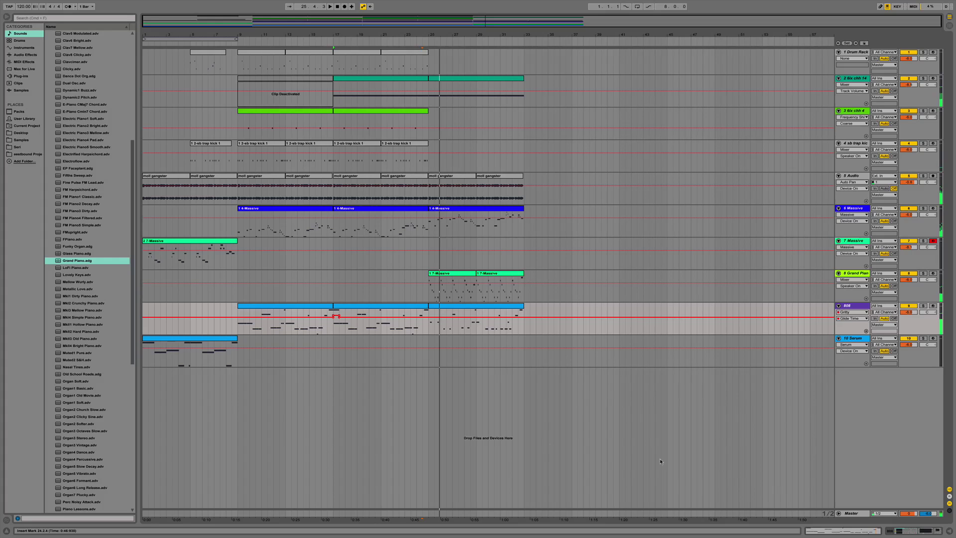
Try a different blue colour on the first two 808 clips.
{"action": "left_click", "coordinate": [406, 308]}
{"action": "left_click", "coordinate": [289, 308], "text": "shift"}
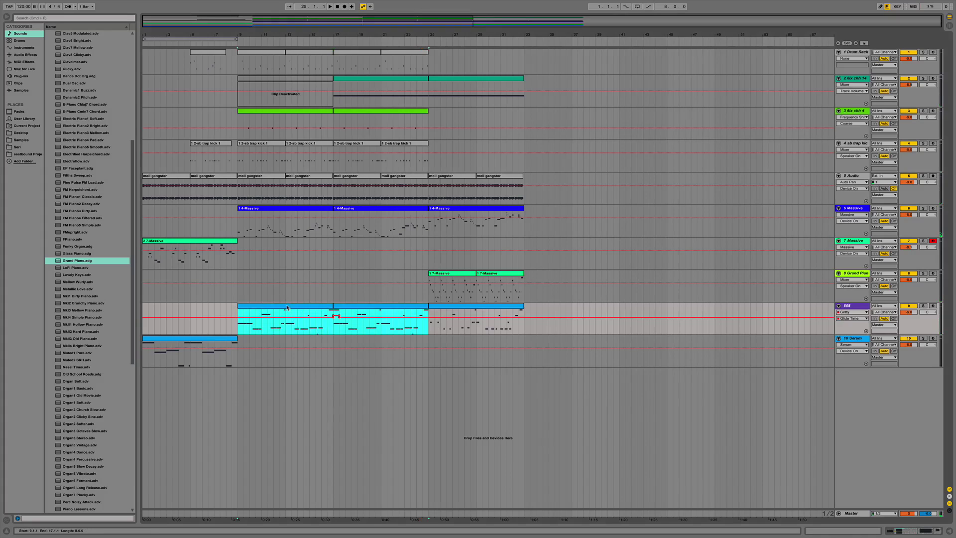
{"action": "right_click", "coordinate": [289, 308]}
{"action": "left_click", "coordinate": [337, 403]}
{"action": "left_click", "coordinate": [494, 353]}
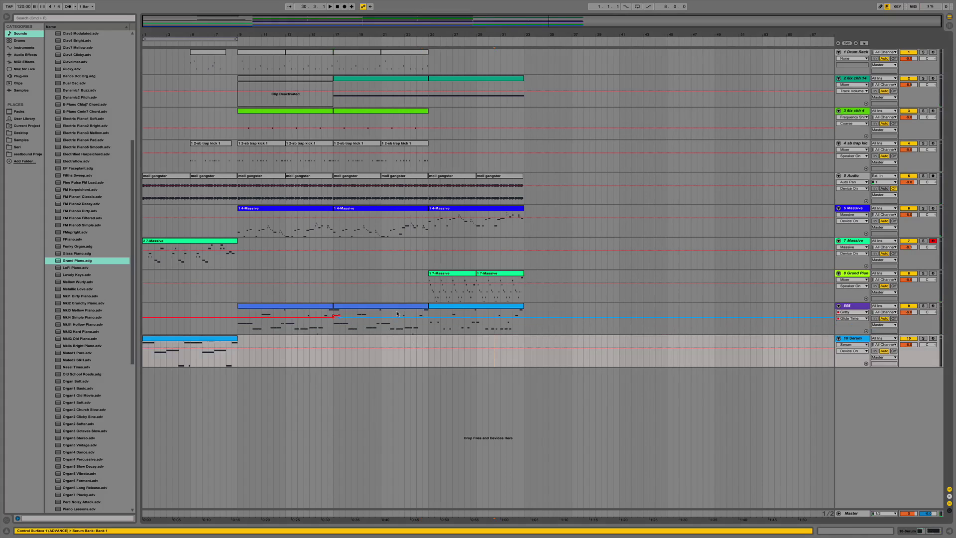
Colour the first two 808 clips purple.
{"action": "left_click", "coordinate": [404, 308]}
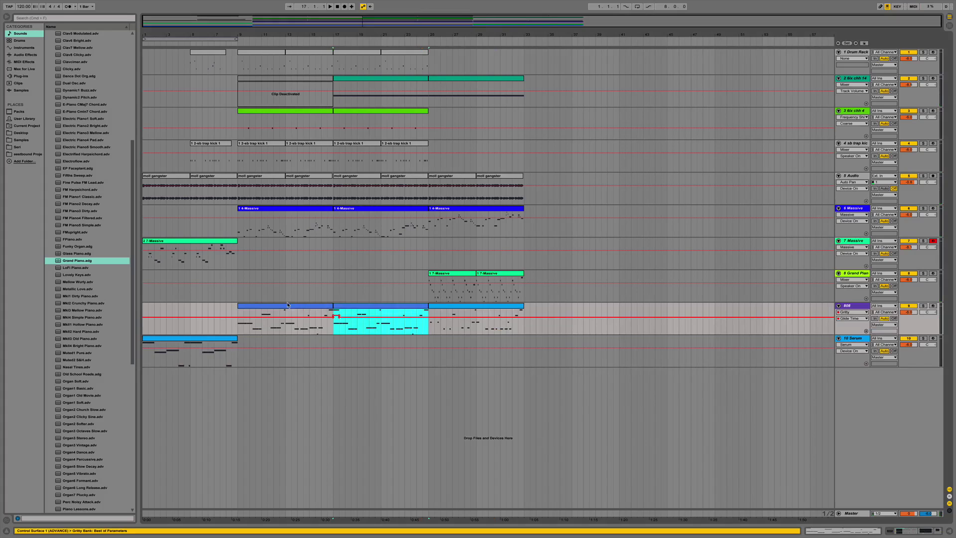
{"action": "left_click", "coordinate": [292, 308], "text": "shift"}
{"action": "right_click", "coordinate": [292, 309]}
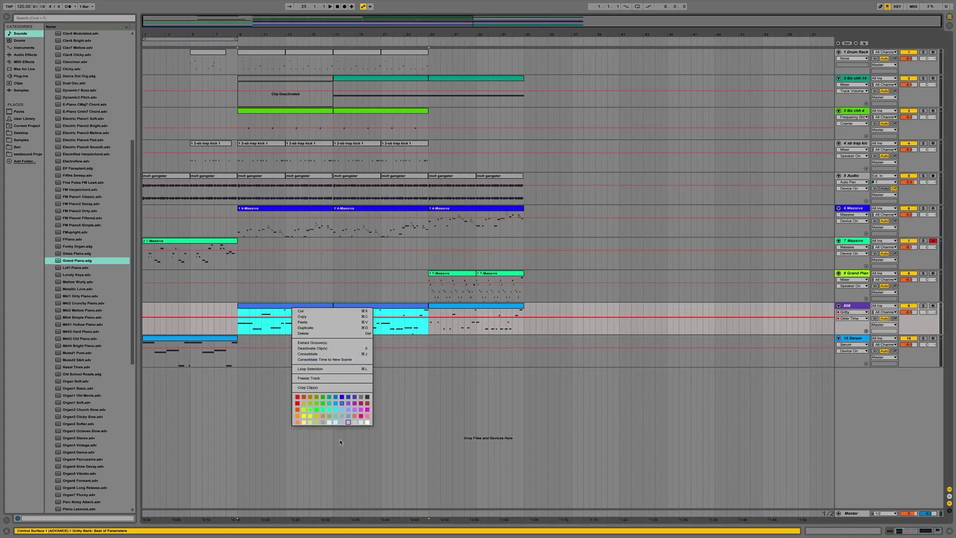
{"action": "left_click", "coordinate": [363, 404]}
{"action": "left_click", "coordinate": [506, 351]}
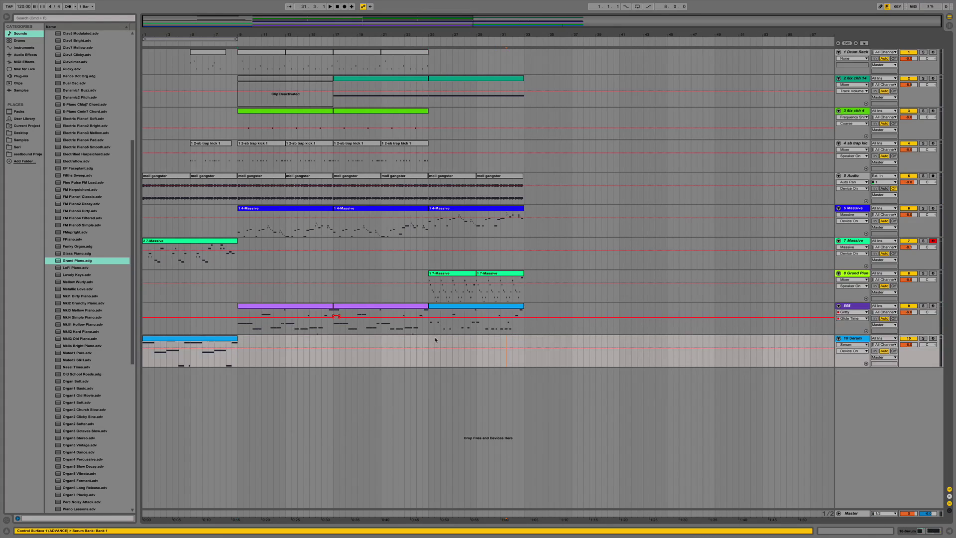
Check the third 808 clip and the Serum clip, and play the arrangement from bar 17.
{"action": "left_click", "coordinate": [456, 309]}
{"action": "left_click", "coordinate": [216, 341]}
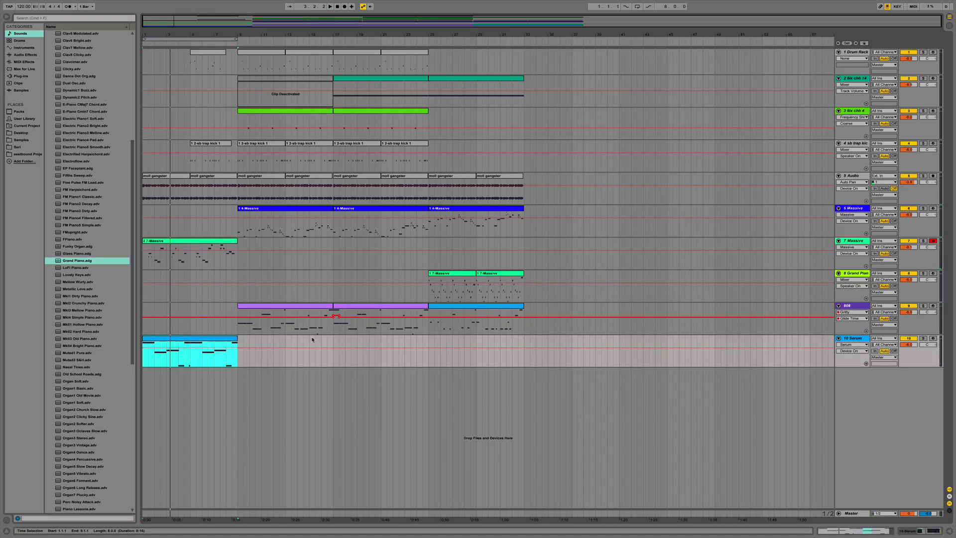
{"action": "mouse_move", "coordinate": [263, 35]}
{"action": "left_mouse_down"}
{"action": "mouse_move", "coordinate": [264, 95]}
{"action": "mouse_move", "coordinate": [262, 33]}
{"action": "mouse_move", "coordinate": [275, 48]}
{"action": "mouse_move", "coordinate": [349, 47]}
{"action": "mouse_move", "coordinate": [263, 35]}
{"action": "left_mouse_up"}
{"action": "left_click", "coordinate": [333, 284]}
{"action": "key", "text": "space"}
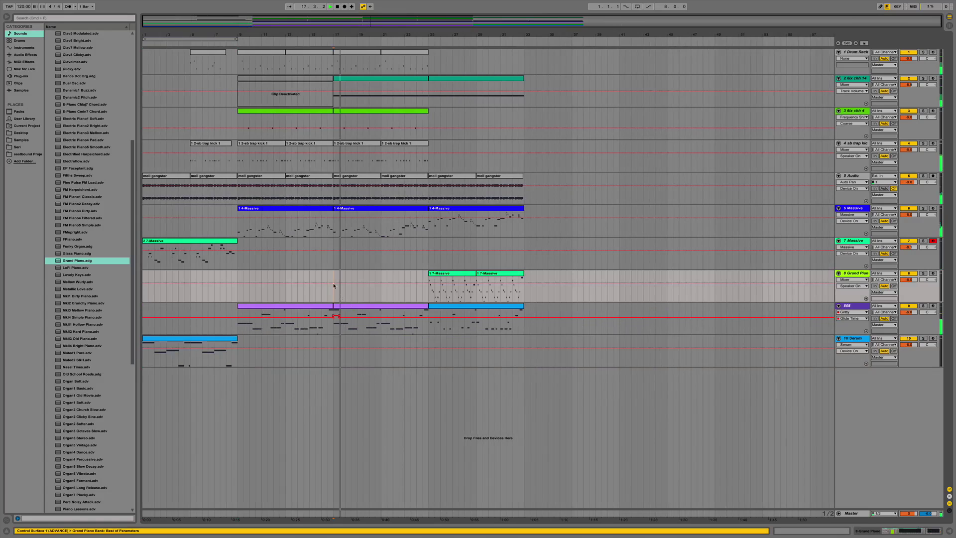
{"action": "key", "text": "space"}
{"action": "key", "text": "space"}
Mark the stretch from 17.3 on the 5 Audio track and add the Utility audio effect to that track's chain.
{"action": "mouse_move", "coordinate": [340, 36]}
{"action": "left_mouse_down"}
{"action": "mouse_move", "coordinate": [340, 65]}
{"action": "mouse_move", "coordinate": [343, 41]}
{"action": "left_mouse_up"}
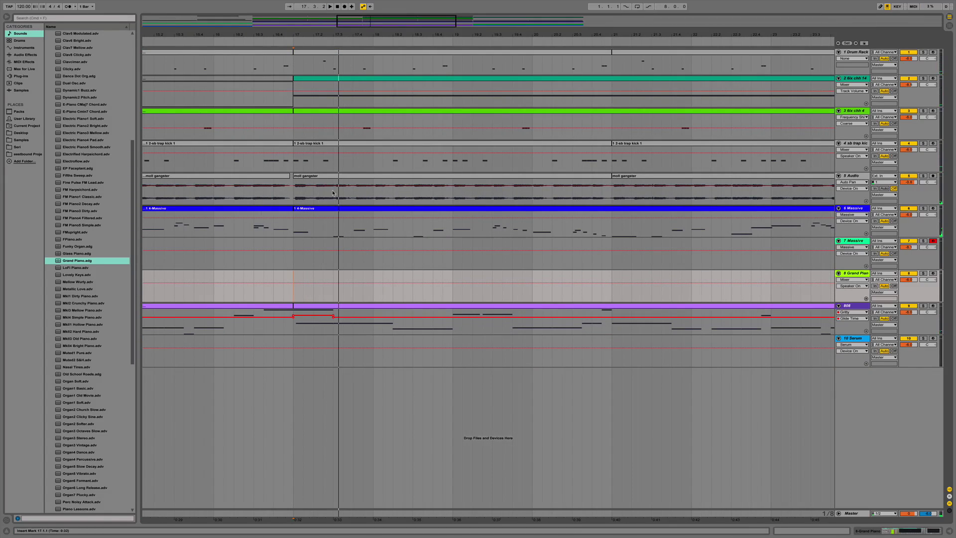
{"action": "left_click_drag", "start_coordinate": [333, 193], "coordinate": [353, 196]}
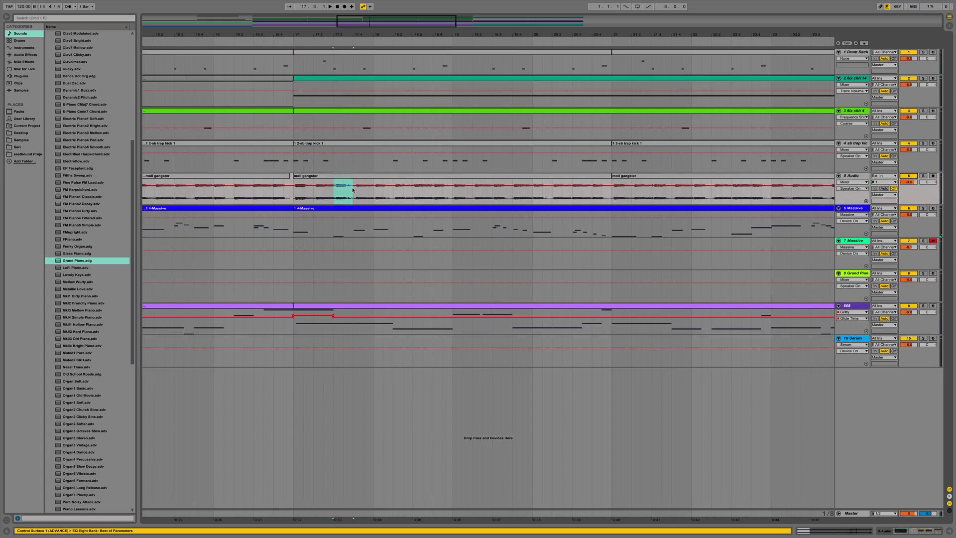
{"action": "double_click", "coordinate": [853, 176]}
{"action": "scroll", "coordinate": [116, 271], "scroll_direction": "up", "scroll_amount": 3}
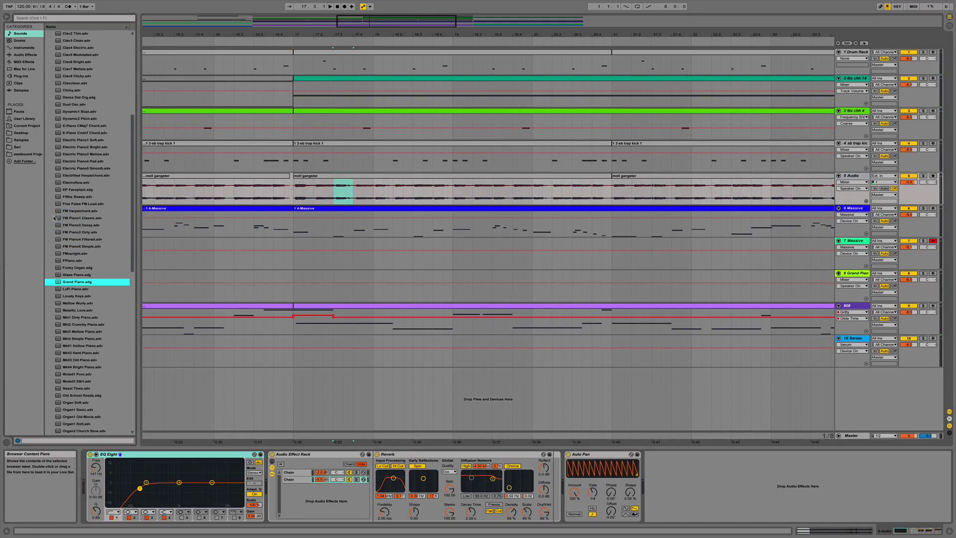
{"action": "left_click", "coordinate": [26, 55]}
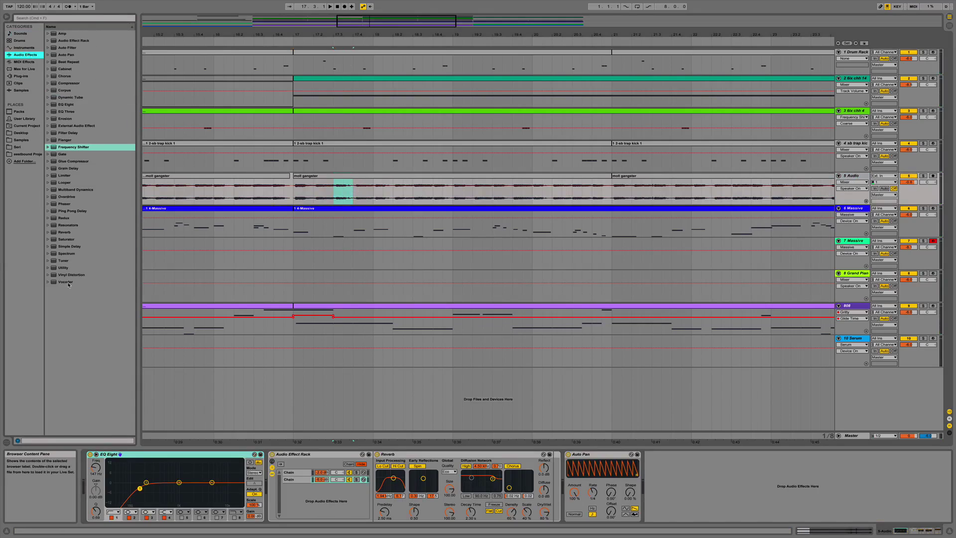
{"action": "double_click", "coordinate": [68, 269]}
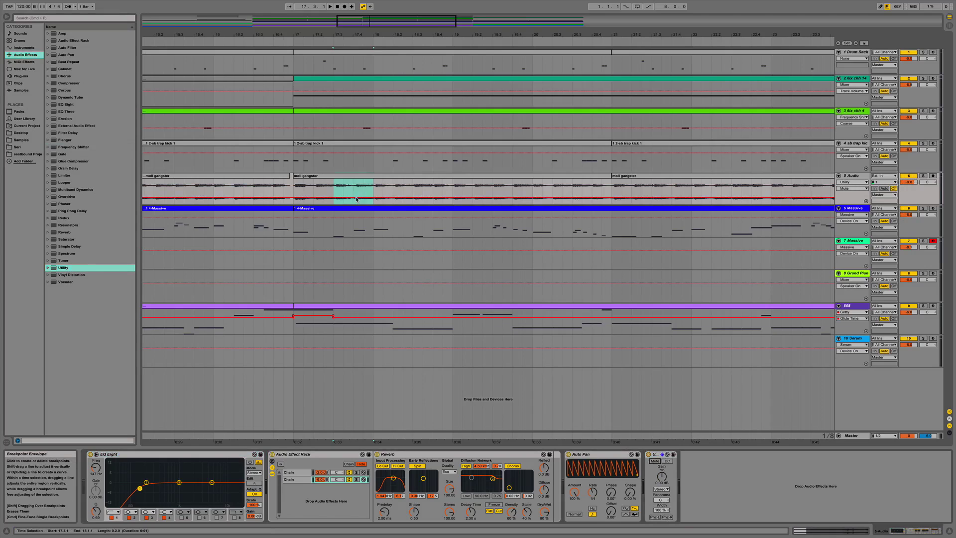
Automate Utility's Mute to be on from 17.3 to 18.1 on the 5 Audio track and play from bar 17.
{"action": "left_click_drag", "start_coordinate": [354, 197], "coordinate": [355, 185]}
{"action": "left_click", "coordinate": [301, 183]}
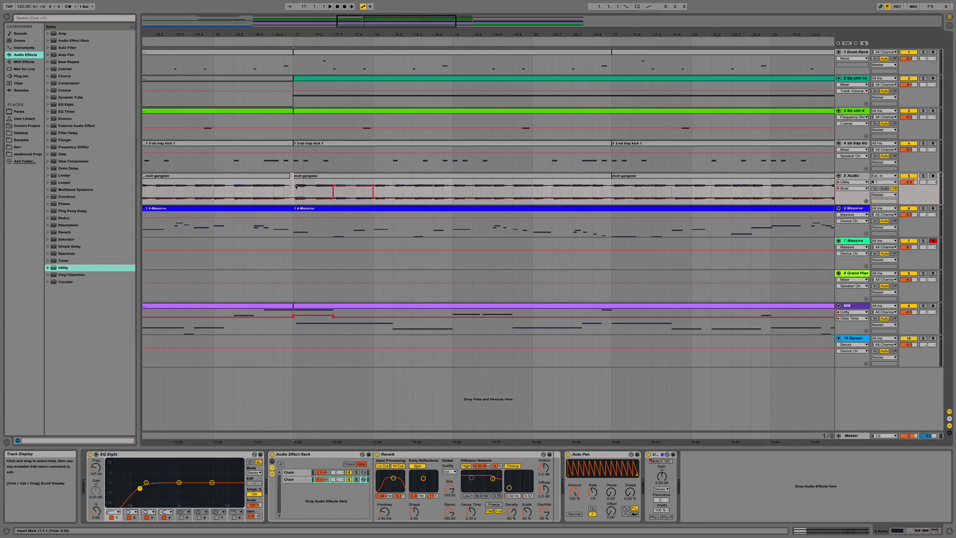
{"action": "key", "text": "space"}
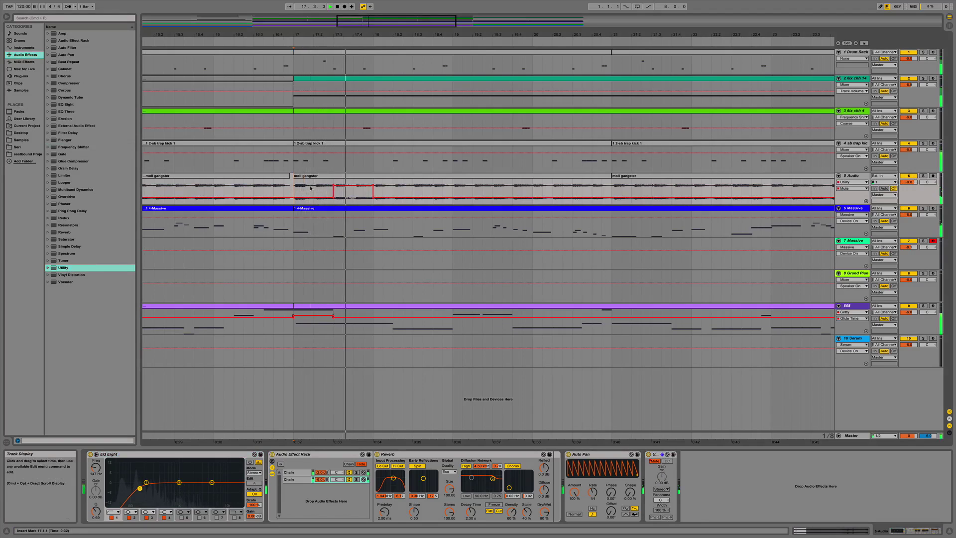
{"action": "key", "text": "space"}
{"action": "key", "text": "space"}
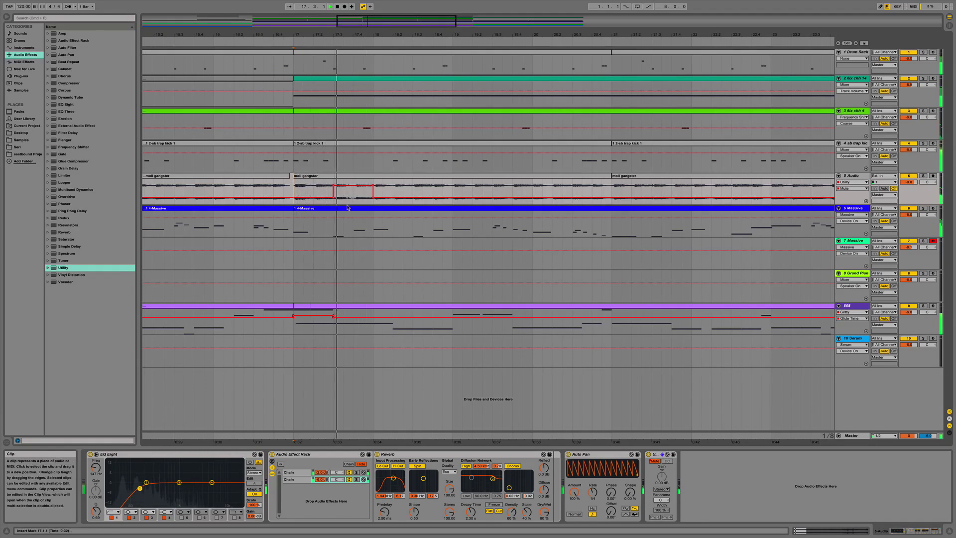
Select the moll gangster clip starting at bar 17 on the 5 Audio track and play the arrangement from there.
{"action": "key", "text": "space"}
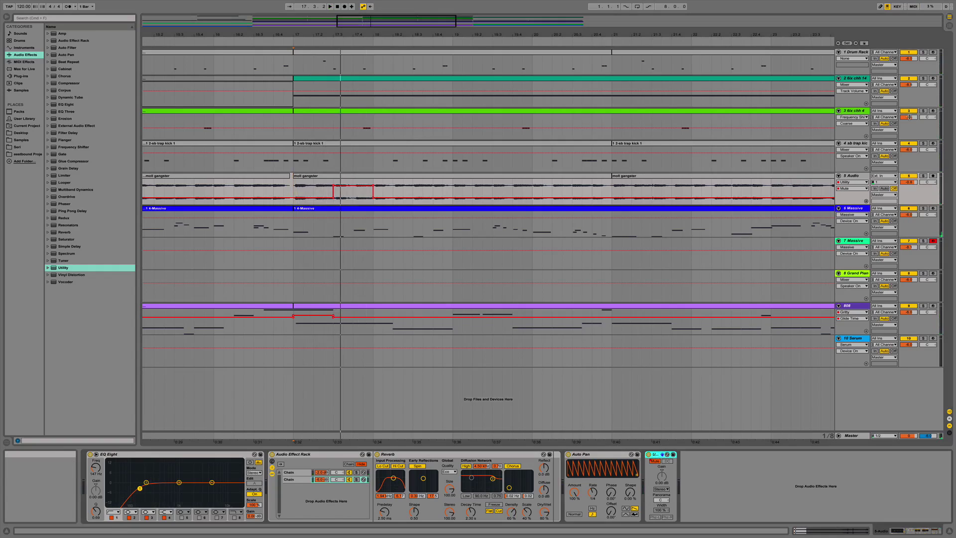
{"action": "left_click", "coordinate": [846, 150]}
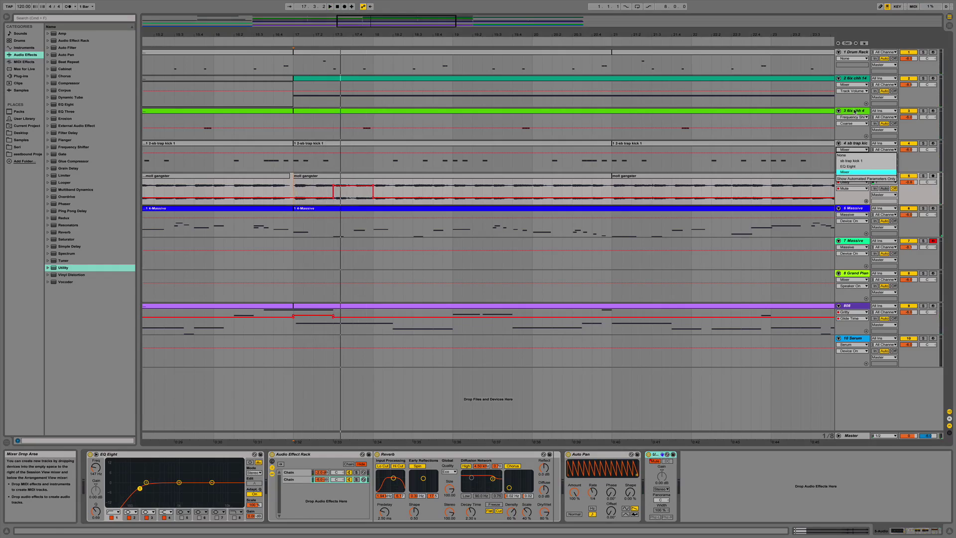
{"action": "left_click", "coordinate": [315, 171]}
{"action": "left_click", "coordinate": [306, 176]}
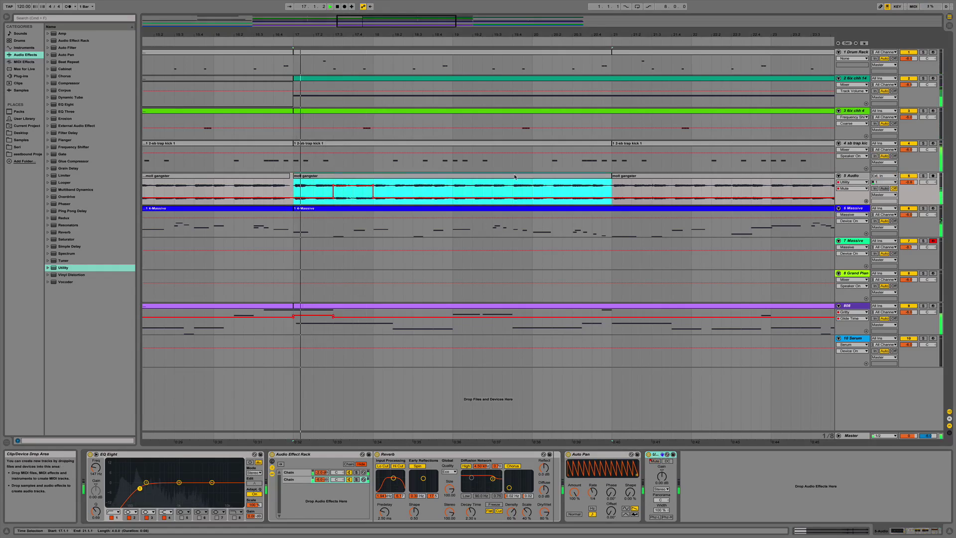
Add the Utility audio effect after EQ Eight on the 6ix chh 14 hi-hat track and play from bar 17.
{"action": "left_click", "coordinate": [850, 112]}
{"action": "left_click", "coordinate": [855, 81]}
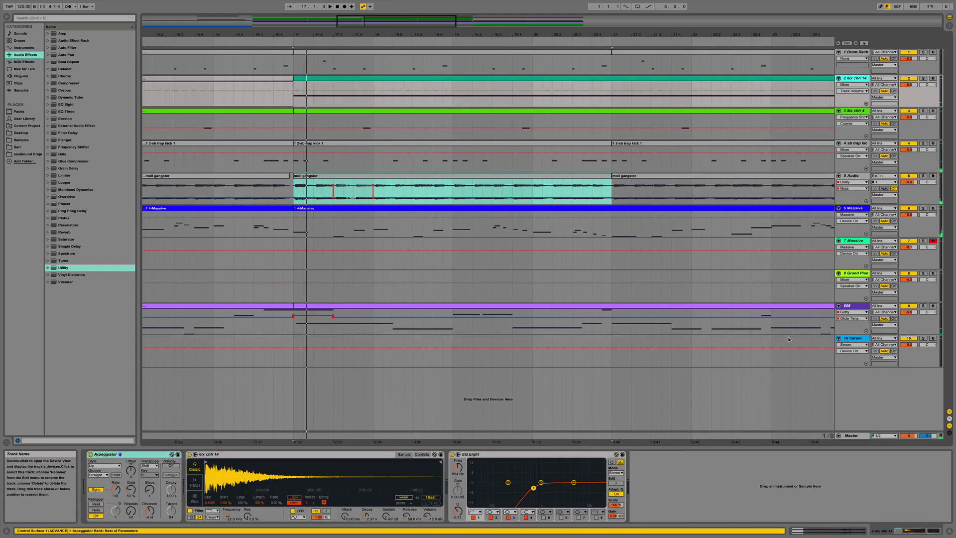
{"action": "left_click_drag", "start_coordinate": [63, 268], "coordinate": [716, 454]}
{"action": "key", "text": "space"}
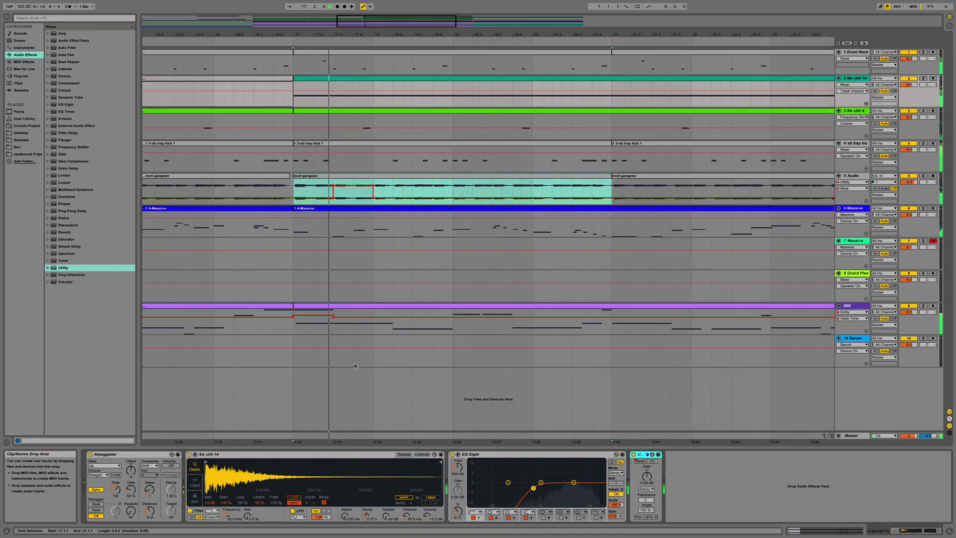
In the 808 clip's notes, shorten the C3 note at 1.3 to half a beat and play from bar 17.
{"action": "double_click", "coordinate": [378, 323]}
{"action": "left_click", "coordinate": [416, 366]}
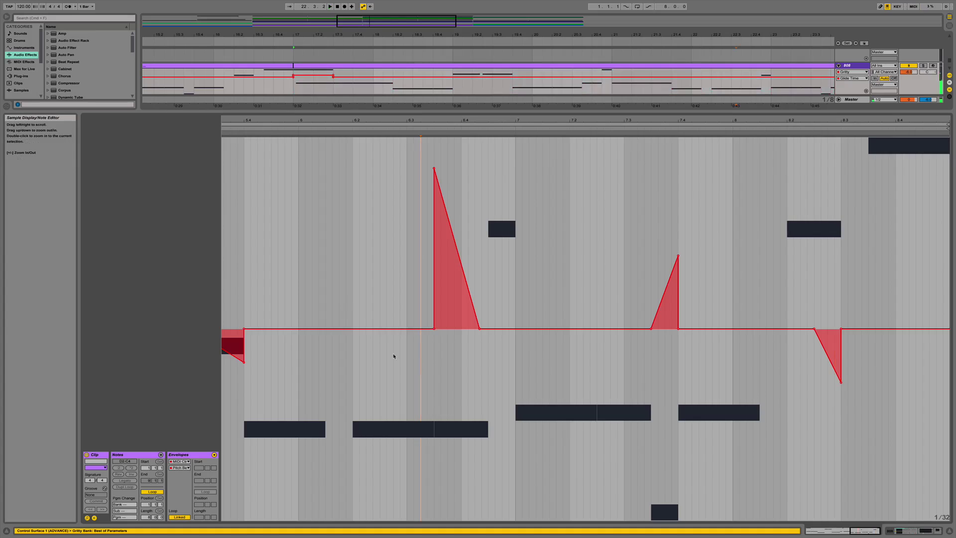
{"action": "left_click", "coordinate": [215, 455]}
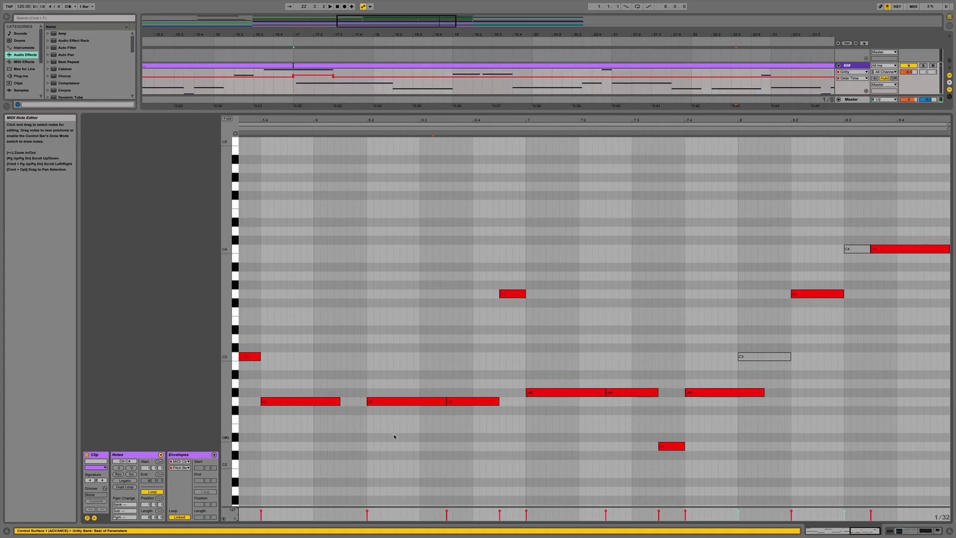
{"action": "scroll", "coordinate": [408, 433], "scroll_direction": "left", "scroll_amount": 14}
{"action": "scroll", "coordinate": [410, 405], "scroll_direction": "left", "scroll_amount": 5}
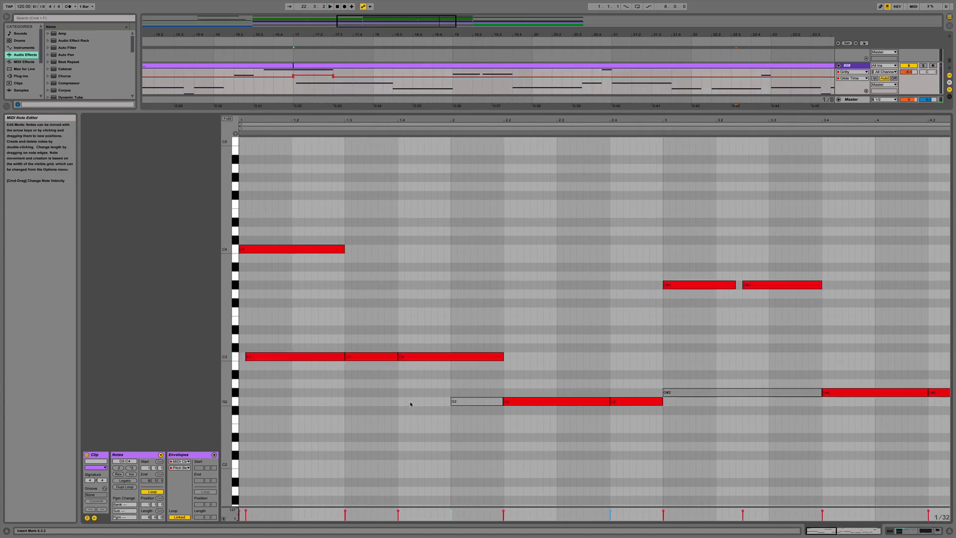
{"action": "left_click_drag", "start_coordinate": [398, 357], "coordinate": [372, 357]}
{"action": "key", "text": "space"}
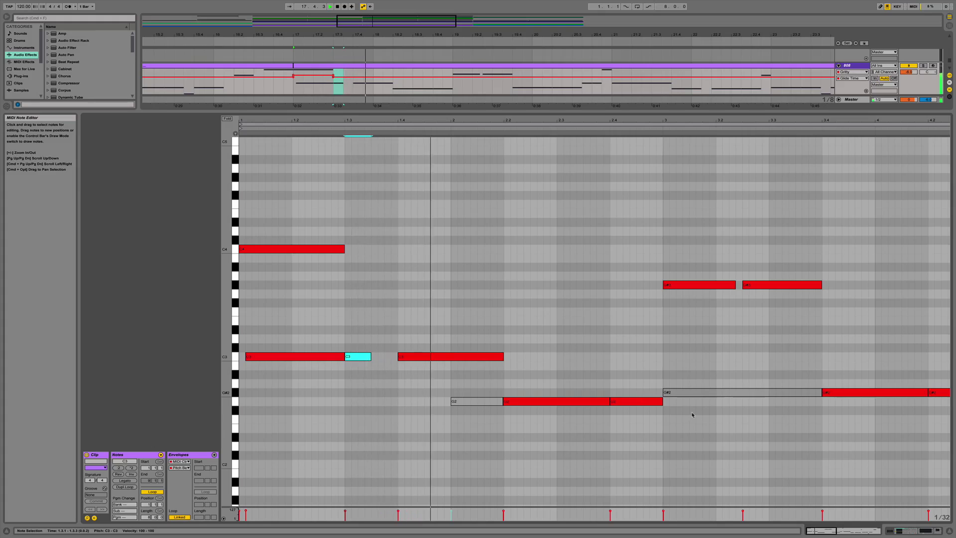
{"action": "key", "text": "space"}
{"action": "key", "text": "space"}
{"action": "key", "text": "space"}
Close the 808 clip's note view and mark the stretch from 17.4 to 18.1 on the 5 Audio track.
{"action": "left_click", "coordinate": [950, 531]}
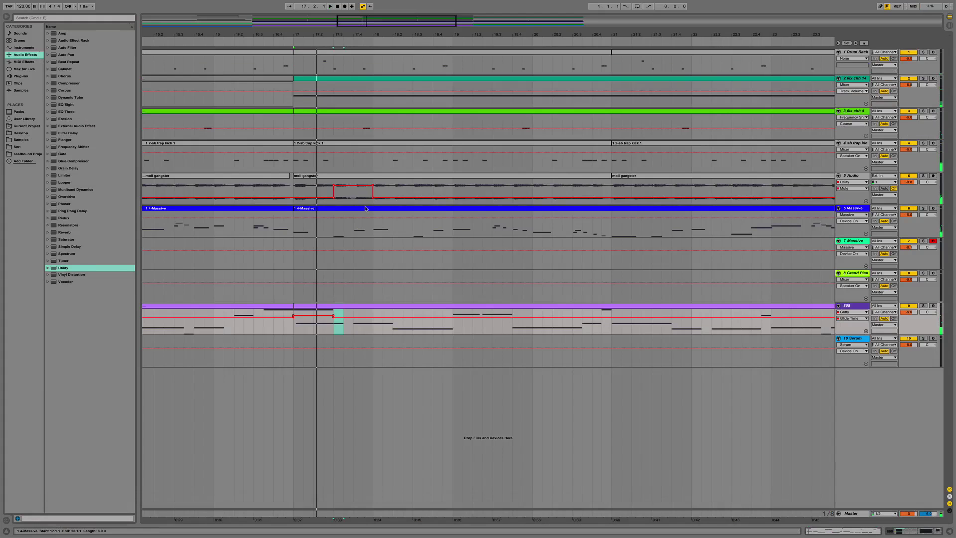
{"action": "left_click", "coordinate": [358, 200]}
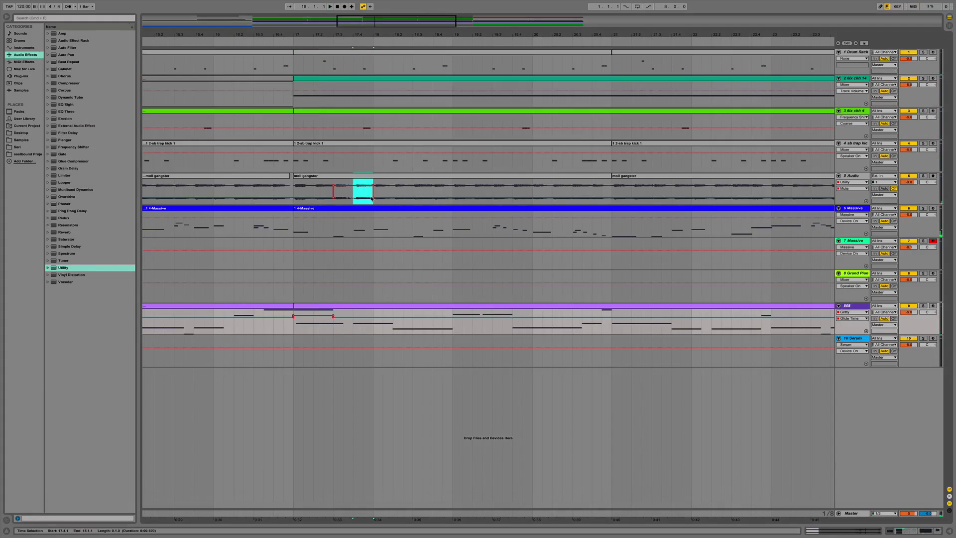
Try ending the Utility mute on the 5 Audio track at 17.4 instead of bar 18, playing the passage to compare.
{"action": "left_click_drag", "start_coordinate": [372, 198], "coordinate": [373, 199]}
{"action": "left_click", "coordinate": [351, 331]}
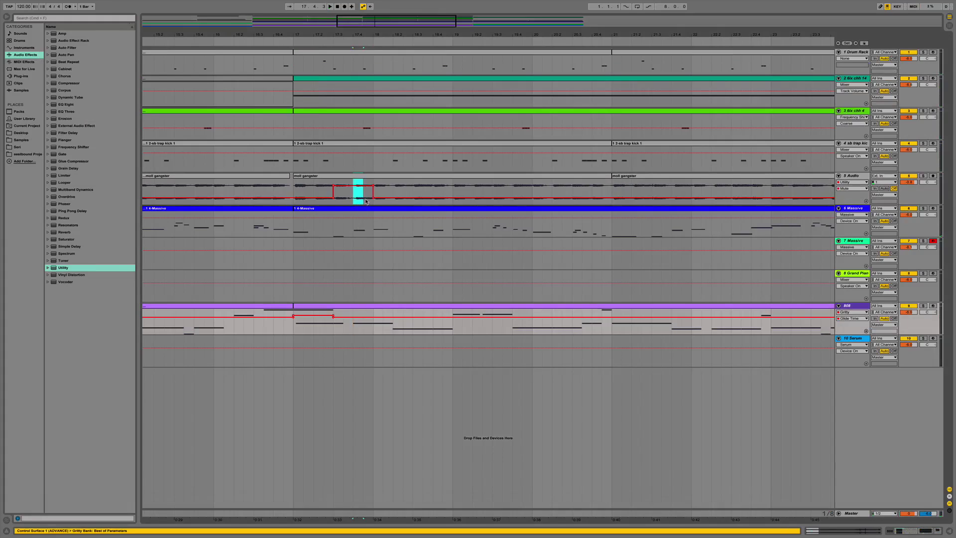
{"action": "left_click_drag", "start_coordinate": [366, 202], "coordinate": [372, 200]}
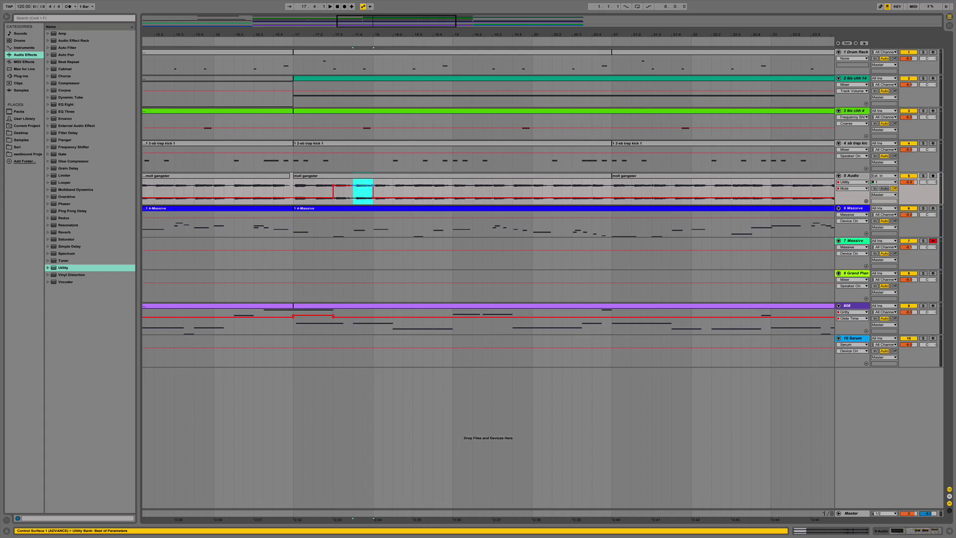
{"action": "left_click", "coordinate": [320, 192]}
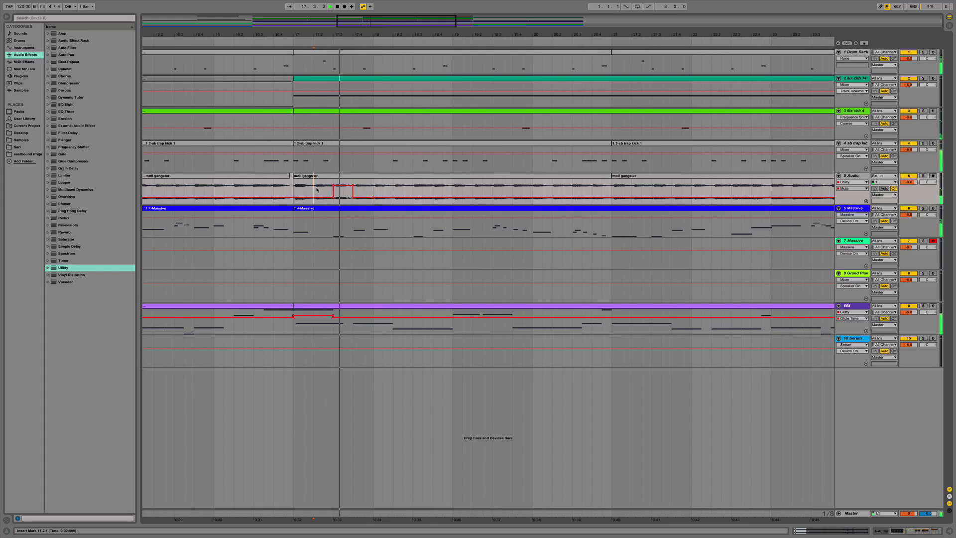
{"action": "key", "text": "space"}
{"action": "key", "text": "space"}
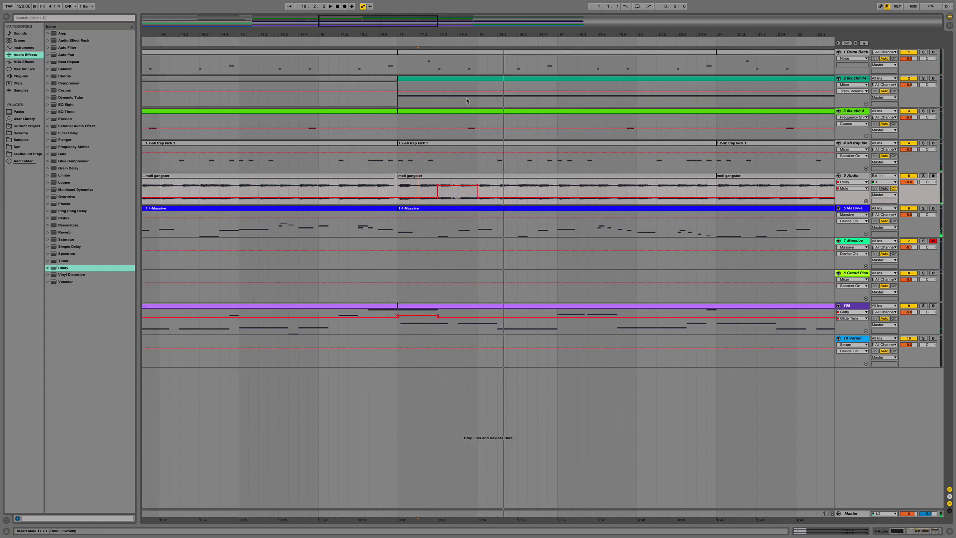
Show the Utility Mute automation on track 2 and shorten its bar 17 mute so it ends at 17.4.
{"action": "left_click", "coordinate": [852, 85]}
{"action": "left_click", "coordinate": [854, 114]}
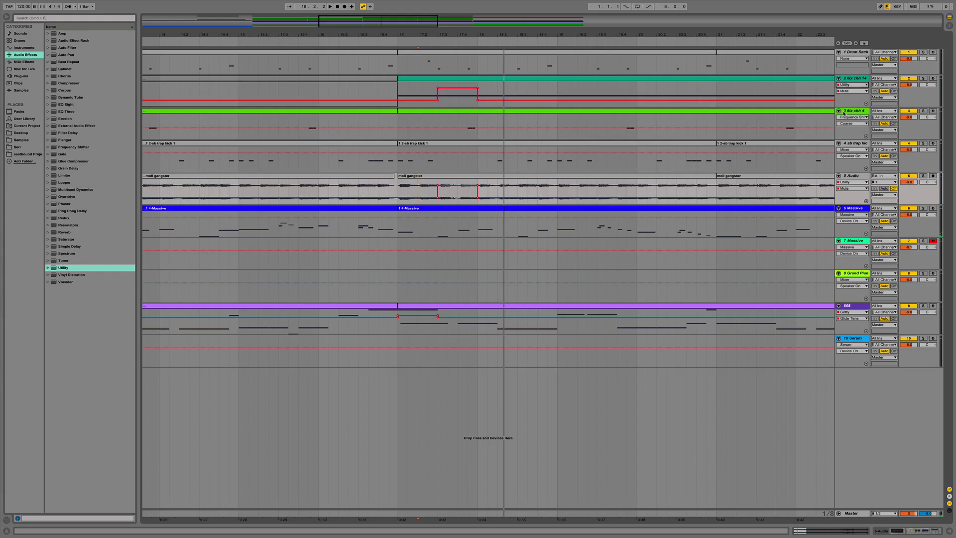
{"action": "left_click_drag", "start_coordinate": [460, 103], "coordinate": [479, 103]}
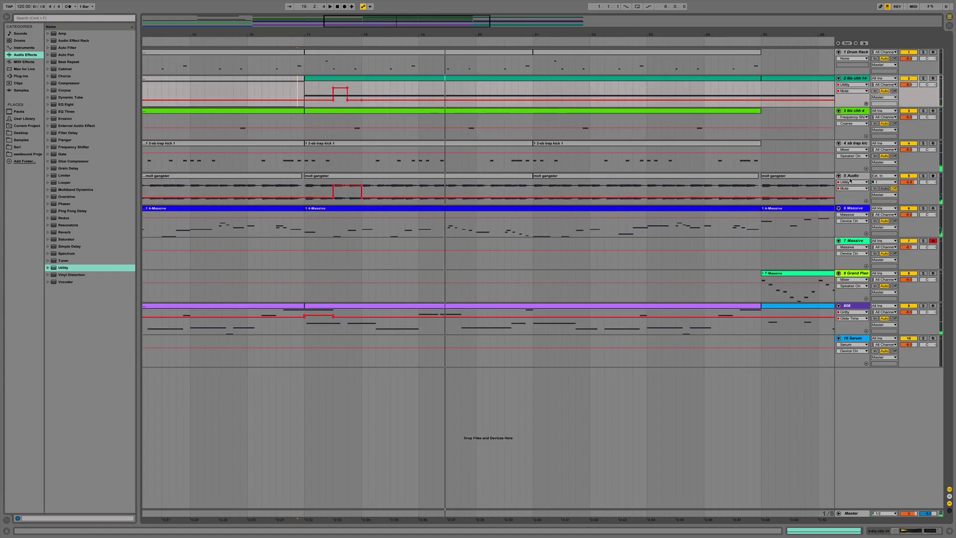
Raise the volume of the 5 Audio track and play the arrangement from bar 17.
{"action": "double_click", "coordinate": [851, 181]}
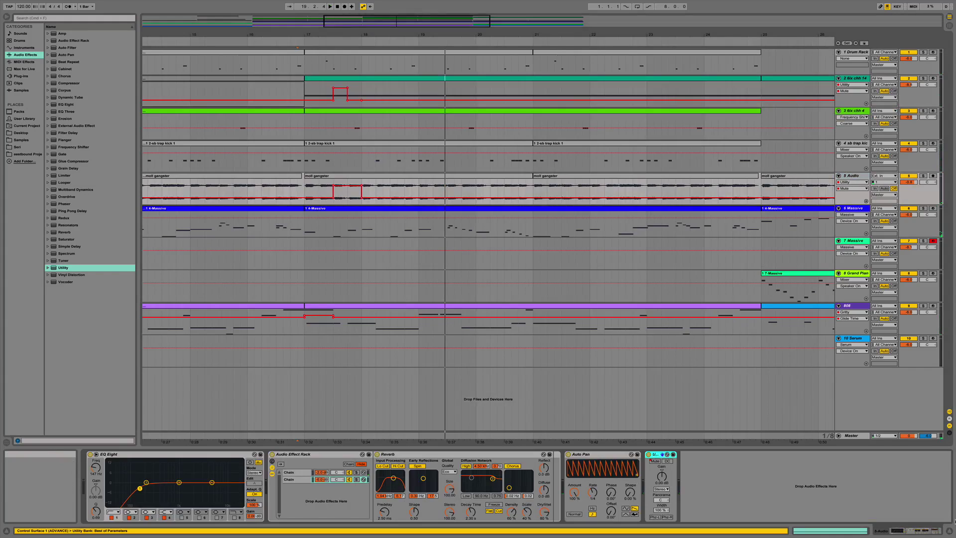
{"action": "left_click", "coordinate": [949, 531]}
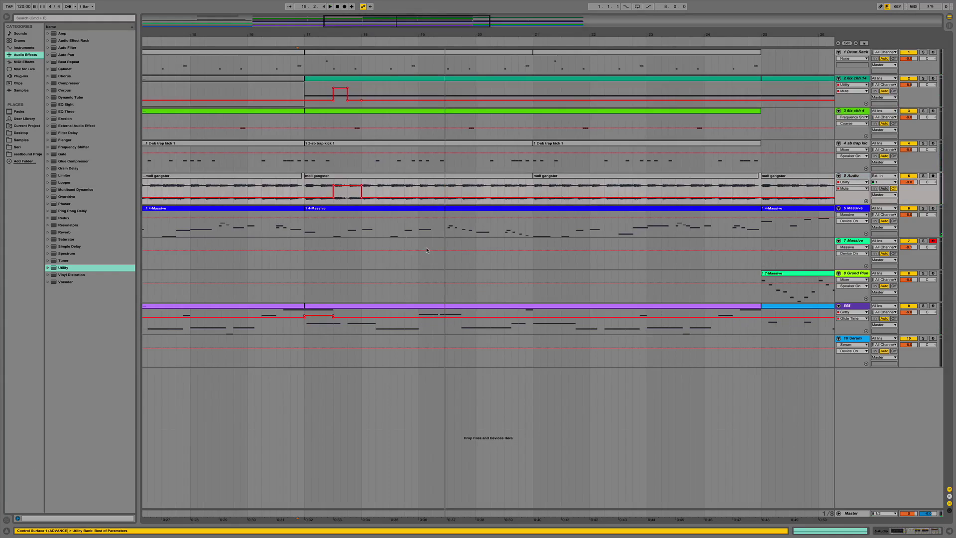
{"action": "left_click", "coordinate": [362, 232]}
{"action": "left_click_drag", "start_coordinate": [910, 182], "coordinate": [909, 175]}
{"action": "key", "text": "space"}
{"action": "left_click", "coordinate": [308, 193]}
{"action": "key", "text": "space"}
{"action": "key", "text": "space"}
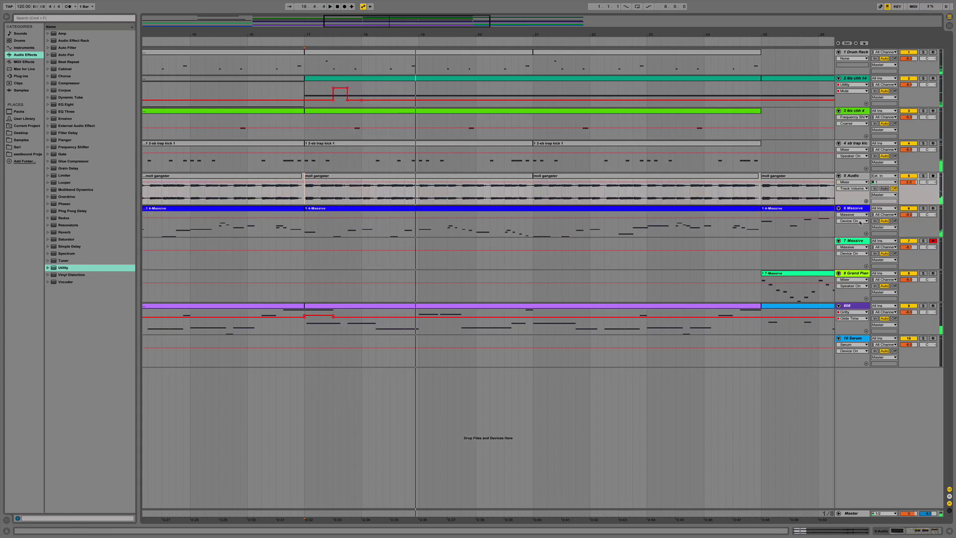
{"action": "key", "text": "space"}
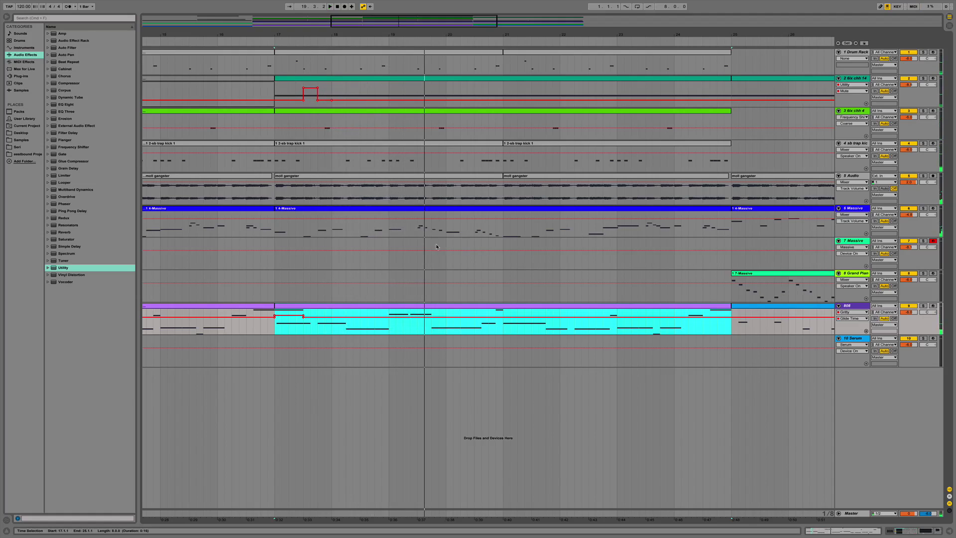
Show the Utility Mute automation on the 5 Audio track again.
{"action": "left_click", "coordinate": [854, 183]}
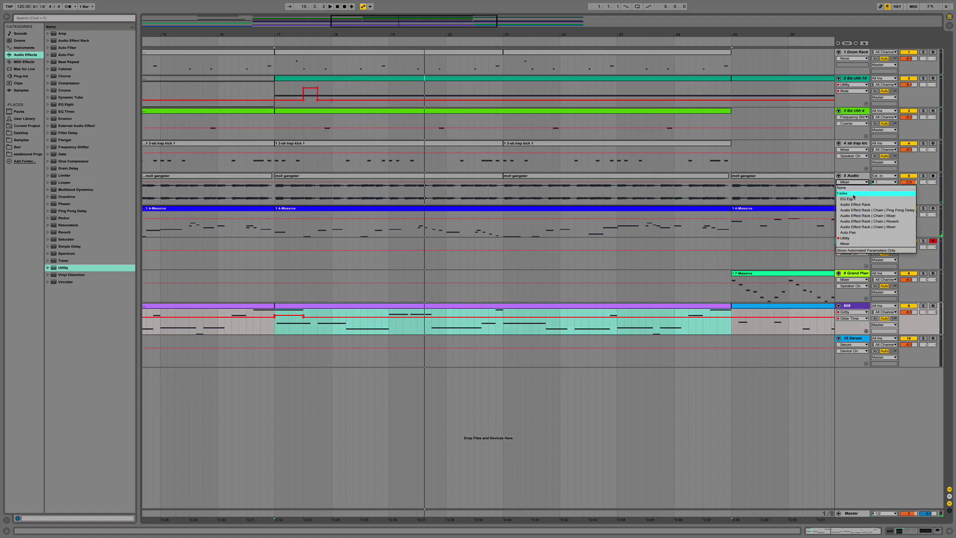
{"action": "left_click", "coordinate": [846, 238]}
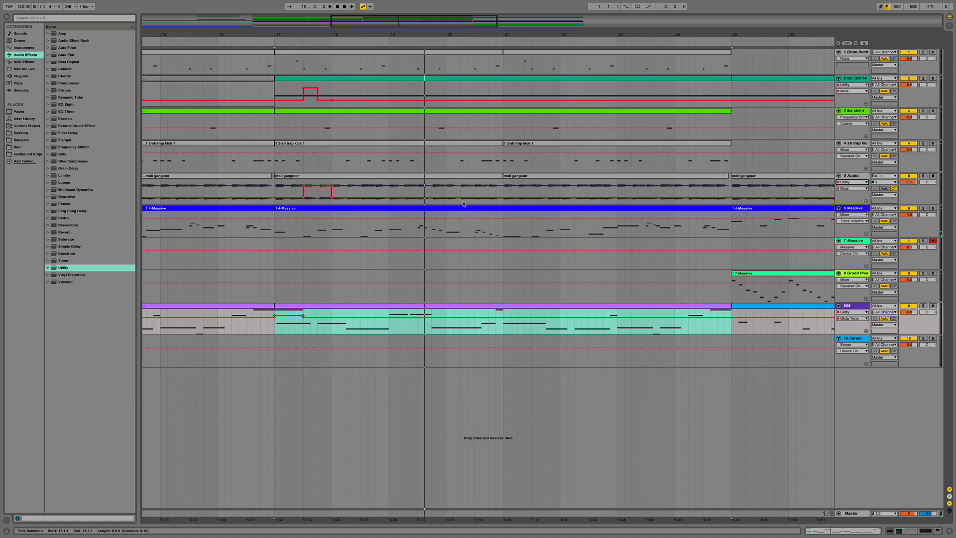
Automate a one-beat mute on the 5 Audio track from 19.3 to 19.4 and play the passage.
{"action": "left_click", "coordinate": [403, 192]}
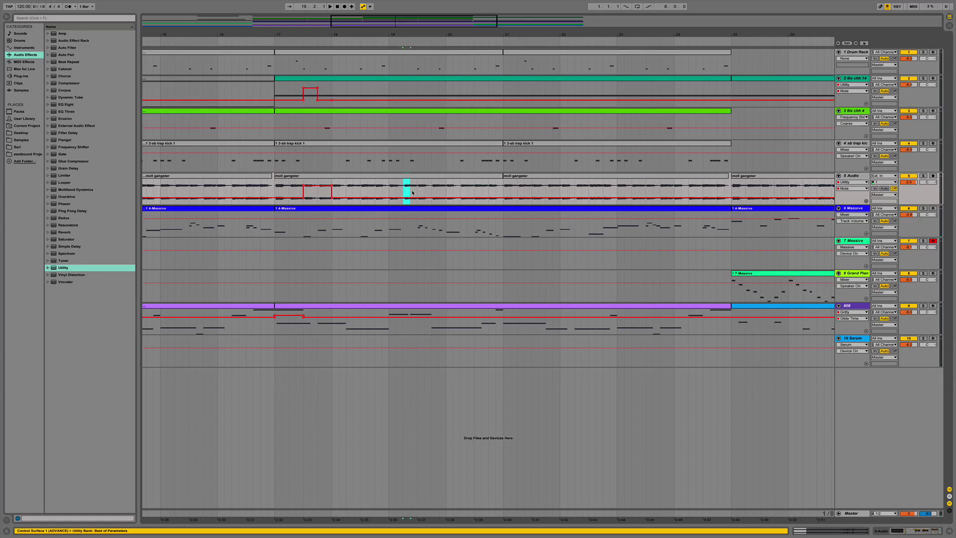
{"action": "mouse_move", "coordinate": [420, 190]}
{"action": "left_mouse_down"}
{"action": "mouse_move", "coordinate": [455, 192]}
{"action": "mouse_move", "coordinate": [431, 186]}
{"action": "mouse_move", "coordinate": [446, 192]}
{"action": "mouse_move", "coordinate": [439, 197]}
{"action": "left_mouse_up"}
{"action": "left_click", "coordinate": [404, 192]}
{"action": "key", "text": "space"}
{"action": "key", "text": "space"}
{"action": "key", "text": "space"}
{"action": "left_click", "coordinate": [405, 189]}
{"action": "key", "text": "space"}
{"action": "key", "text": "space"}
Automate a matching mute on track 2 from 19.3 to 19.4 and play from just before it.
{"action": "mouse_move", "coordinate": [417, 92]}
{"action": "left_mouse_down"}
{"action": "mouse_move", "coordinate": [431, 95]}
{"action": "mouse_move", "coordinate": [426, 87]}
{"action": "left_mouse_up"}
{"action": "left_click", "coordinate": [397, 90]}
{"action": "key", "text": "space"}
{"action": "key", "text": "space"}
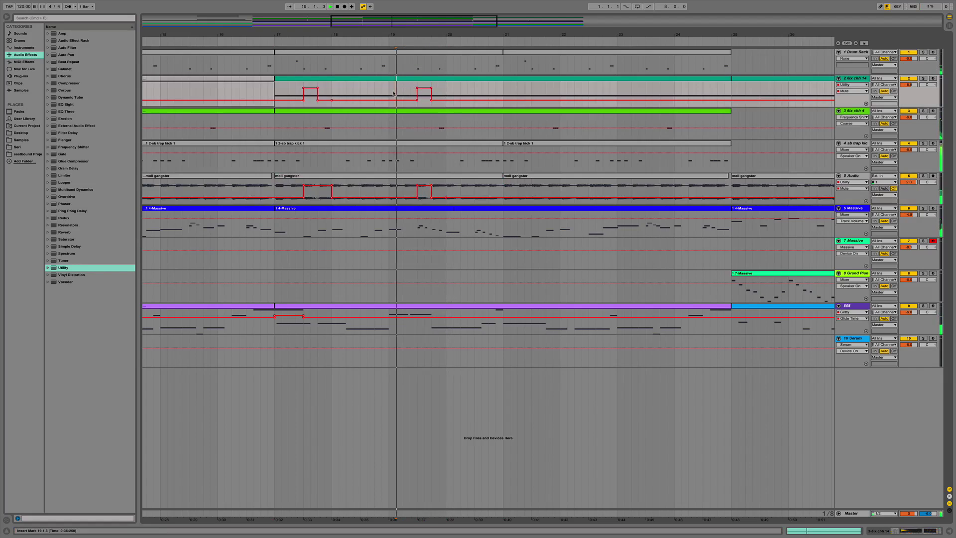
Play from the middle of bar 20, and automate a mute on track 2 from 20.4 to bar 21.
{"action": "left_click", "coordinate": [476, 190]}
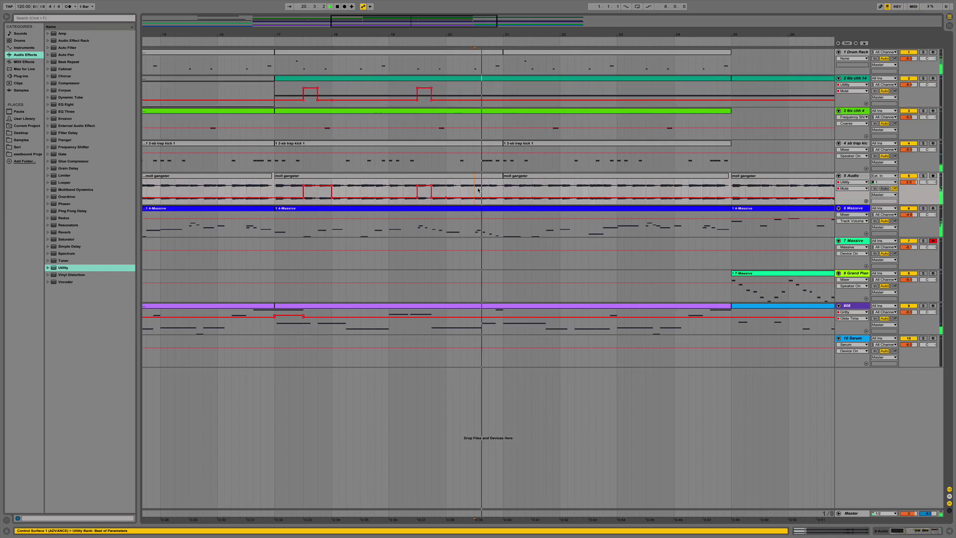
{"action": "key", "text": "space"}
{"action": "key", "text": "space"}
{"action": "left_click_drag", "start_coordinate": [489, 92], "coordinate": [502, 96]}
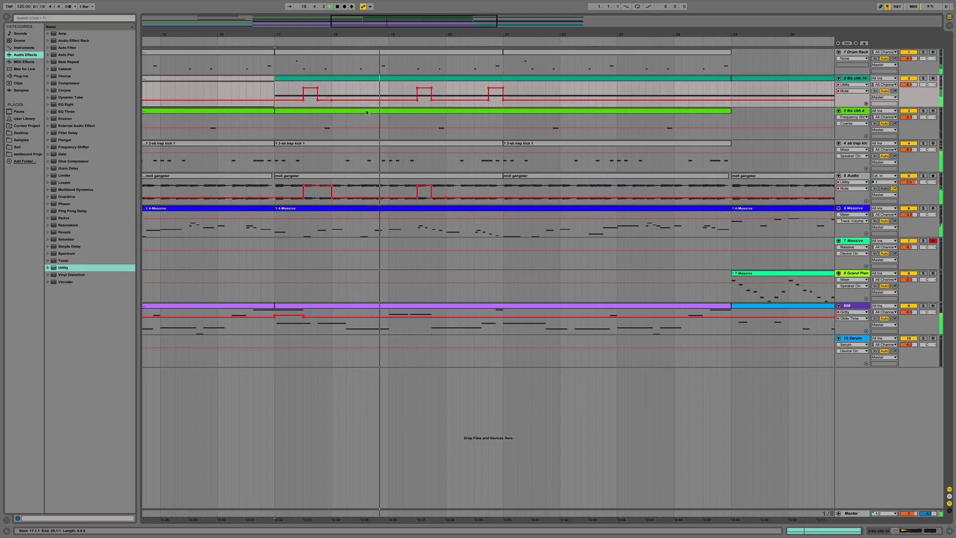
Unmute the 5 Audio track between 17.4 and bar 18 in its Utility Mute automation, returning to bar 17 for playback.
{"action": "left_click", "coordinate": [321, 196]}
{"action": "left_click_drag", "start_coordinate": [321, 196], "coordinate": [331, 196]}
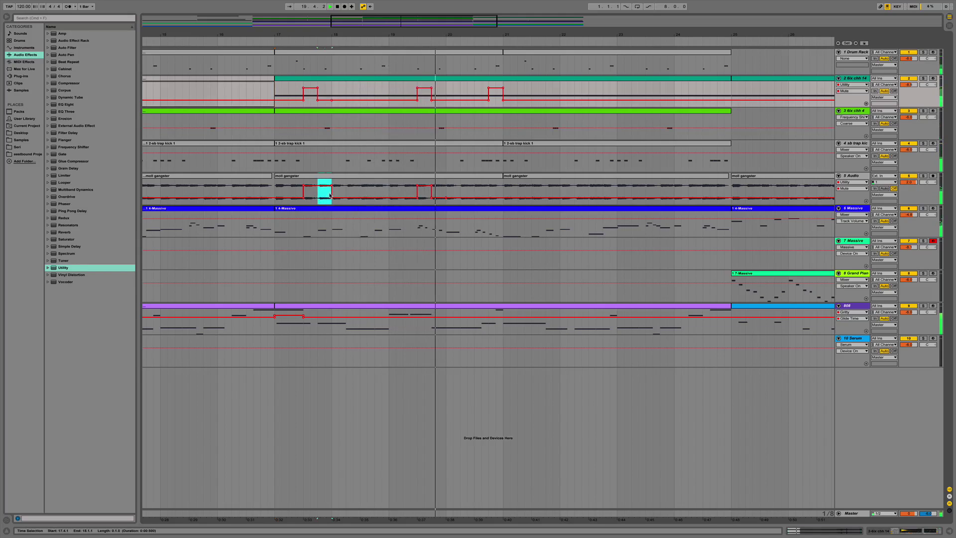
{"action": "left_click", "coordinate": [288, 187]}
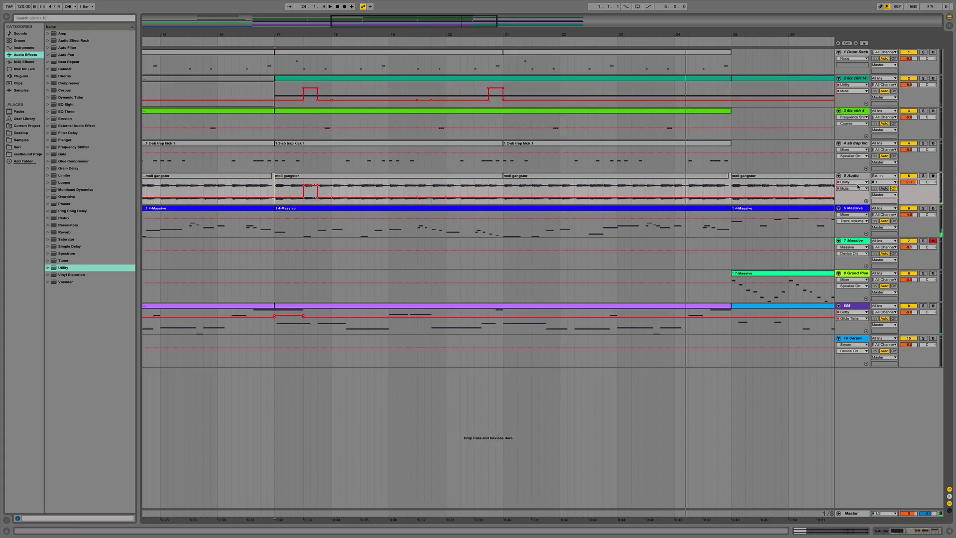
Add the Max for Live audio effect PitchDrop to the end of the 5 Audio track's device chain.
{"action": "double_click", "coordinate": [854, 176]}
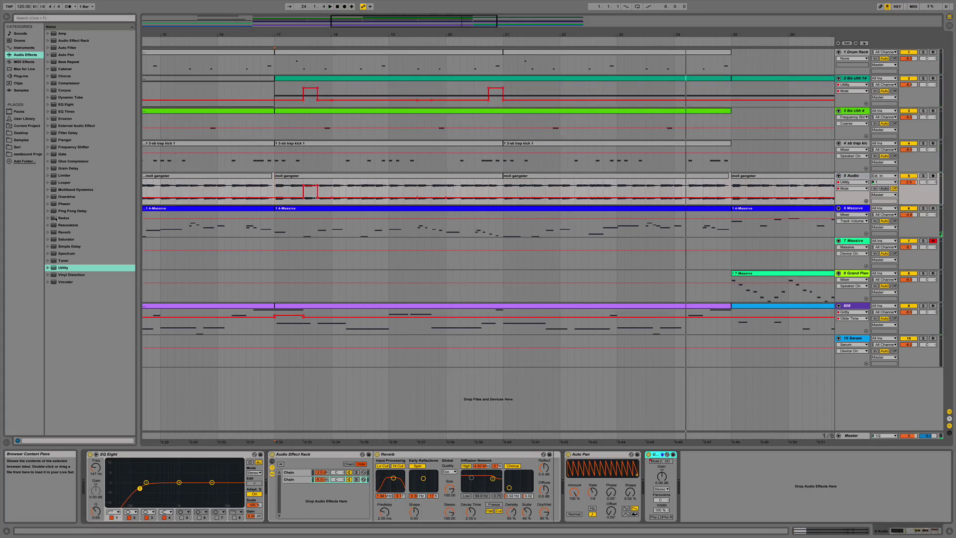
{"action": "left_click", "coordinate": [30, 69]}
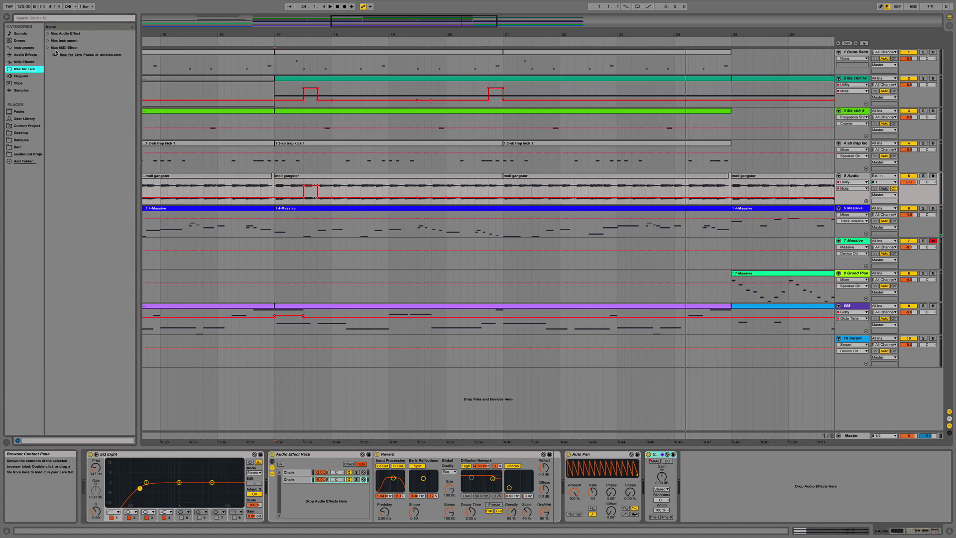
{"action": "left_click", "coordinate": [50, 34]}
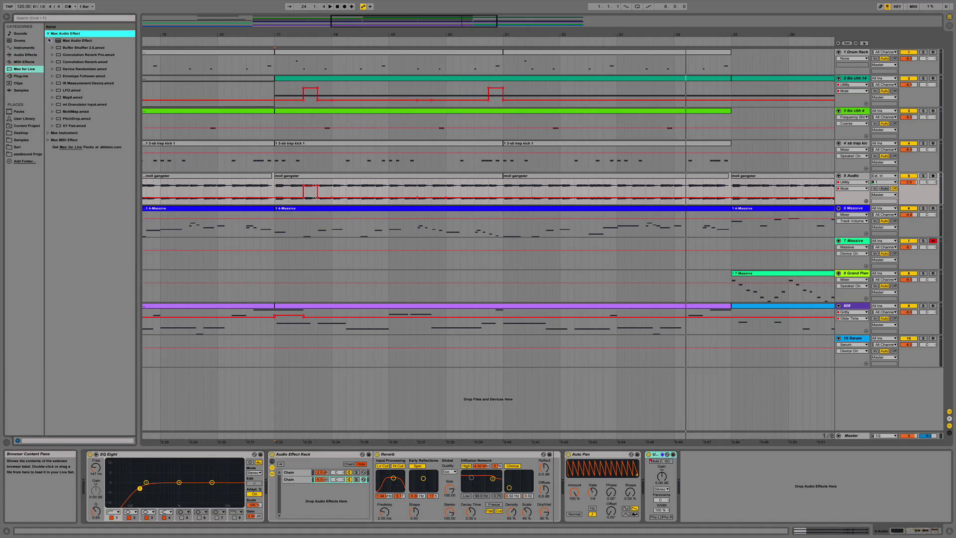
{"action": "left_click", "coordinate": [77, 119]}
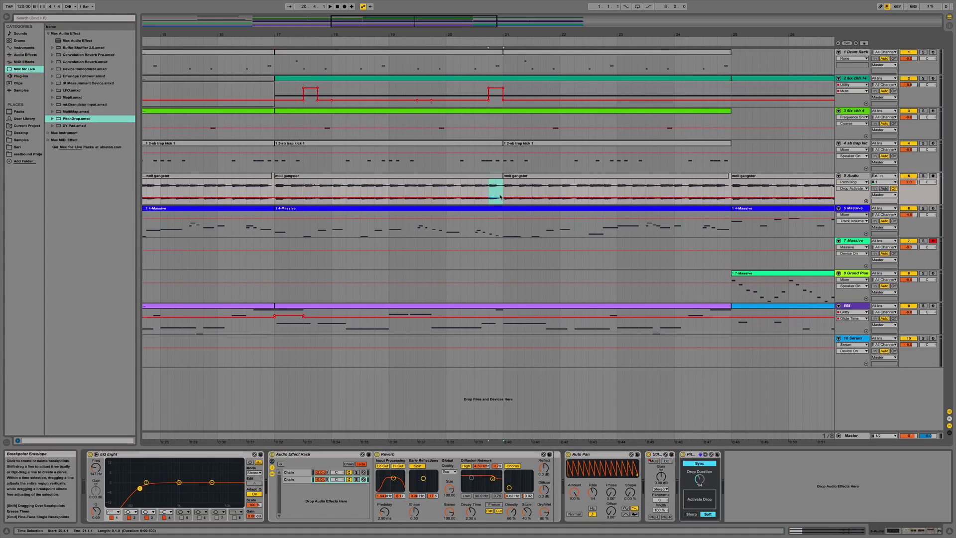
Automate PitchDrop's Drop Activate on the 5 Audio track from 20.4 to bar 21 and play the transition.
{"action": "left_click_drag", "start_coordinate": [495, 190], "coordinate": [489, 195]}
{"action": "key", "text": "space"}
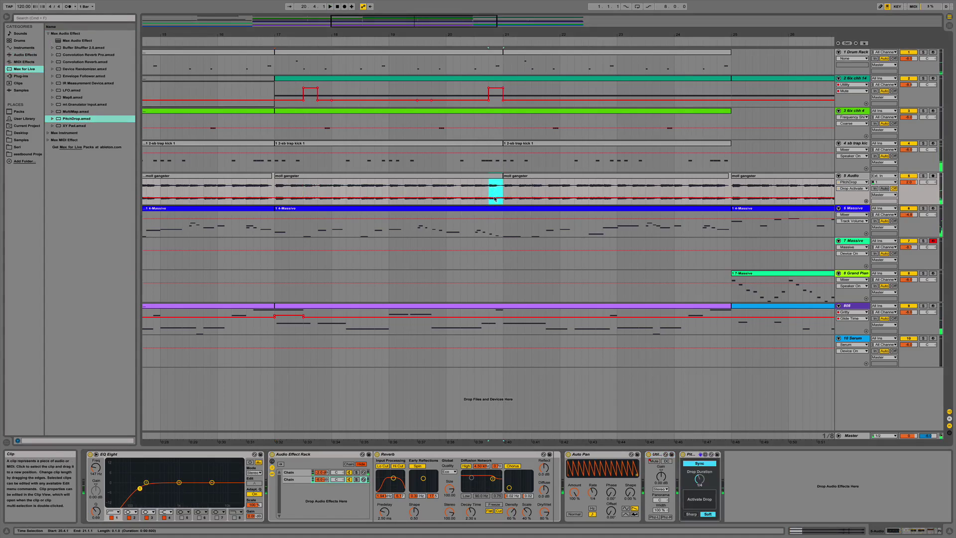
{"action": "left_click", "coordinate": [480, 188]}
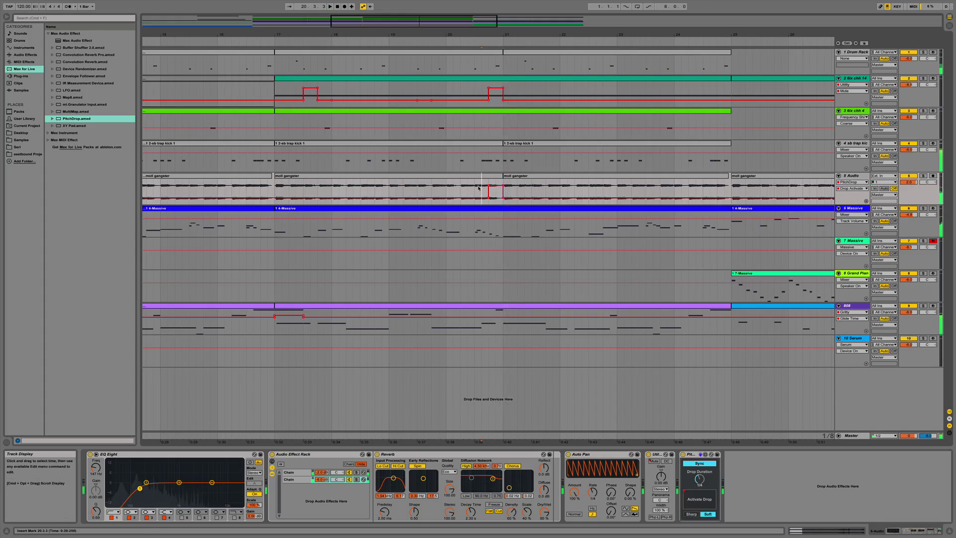
{"action": "key", "text": "space"}
{"action": "key", "text": "space"}
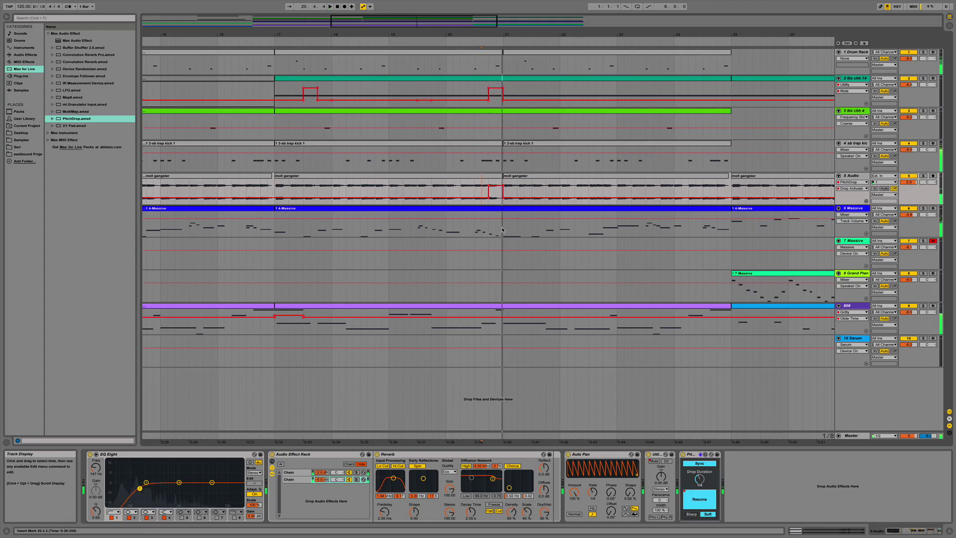
{"action": "key", "text": "space"}
Copy the PitchDrop device from the 5 Audio track to the end of the 6 Massive track's device chain.
{"action": "left_click_drag", "start_coordinate": [489, 220], "coordinate": [502, 220]}
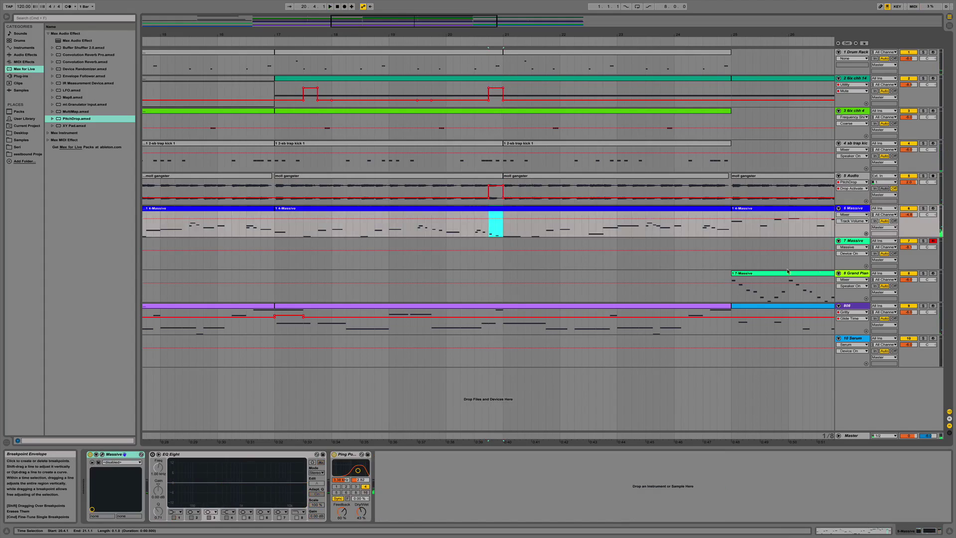
{"action": "left_click", "coordinate": [830, 187]}
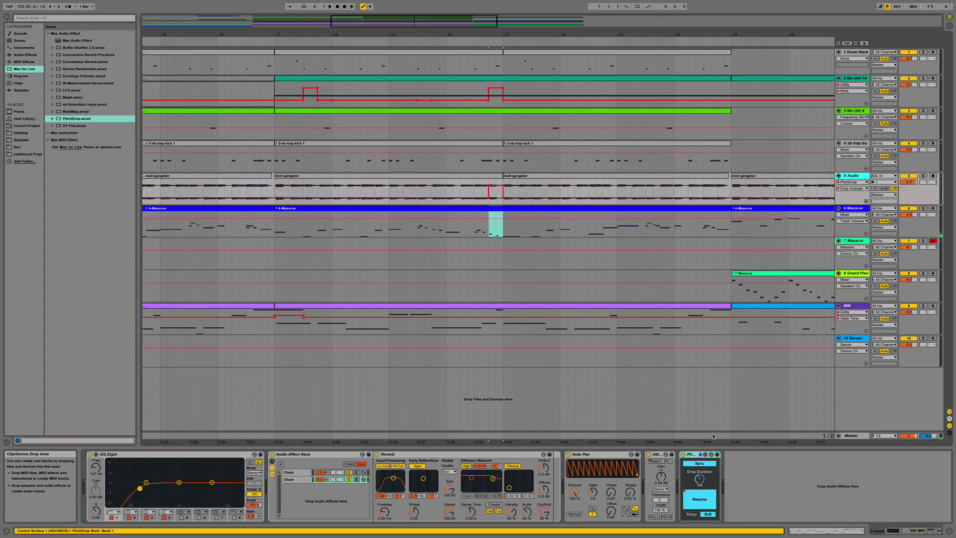
{"action": "left_click", "coordinate": [694, 455]}
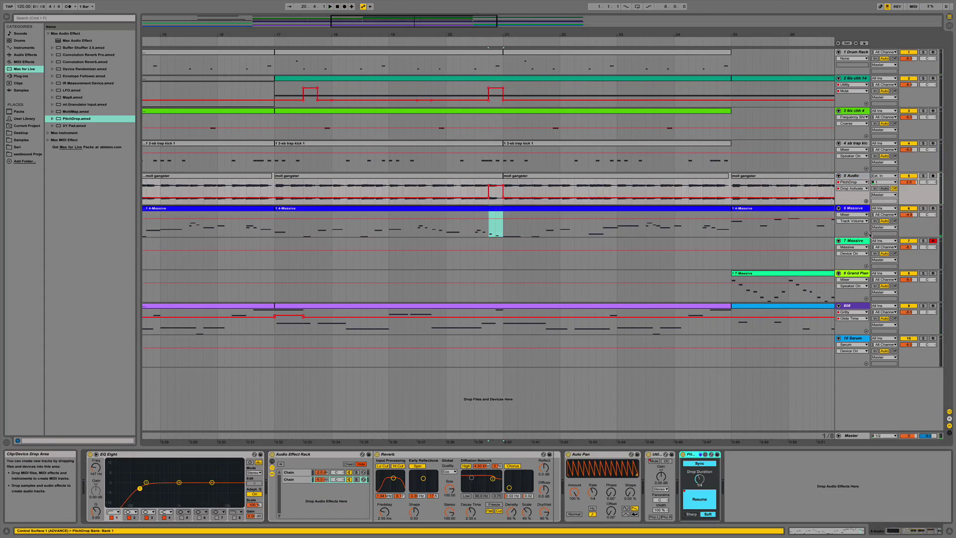
{"action": "left_click", "coordinate": [844, 208]}
{"action": "left_click", "coordinate": [779, 464]}
{"action": "key", "text": "super+v"}
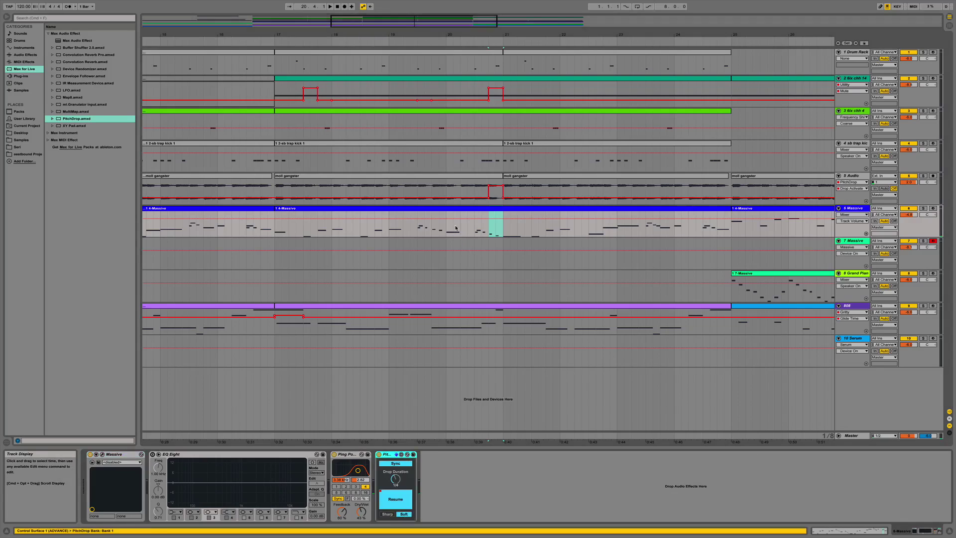
Play the passage leading into bar 21 and trigger the pitch drop manually on the 6 Massive track.
{"action": "left_click", "coordinate": [468, 235]}
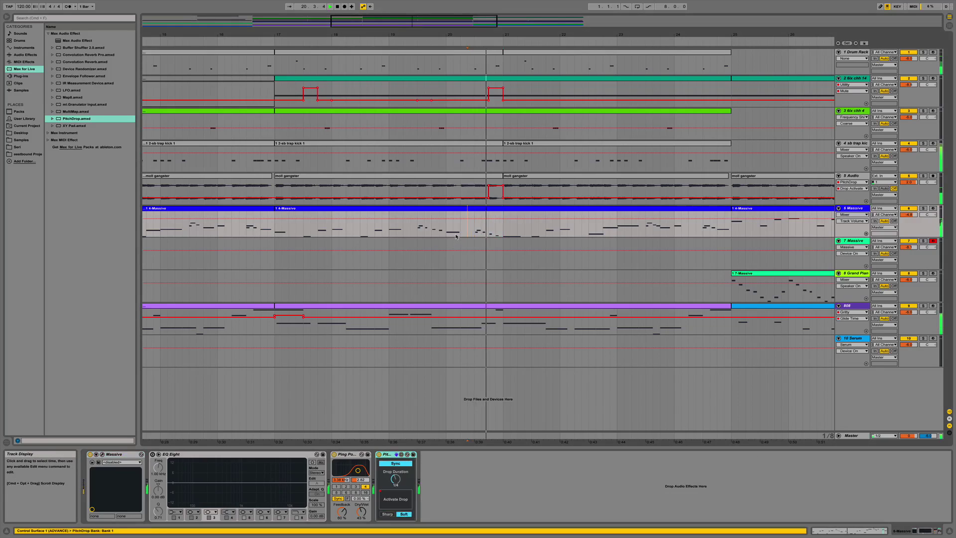
{"action": "key", "text": "space"}
{"action": "key", "text": "space"}
{"action": "left_click", "coordinate": [396, 499]}
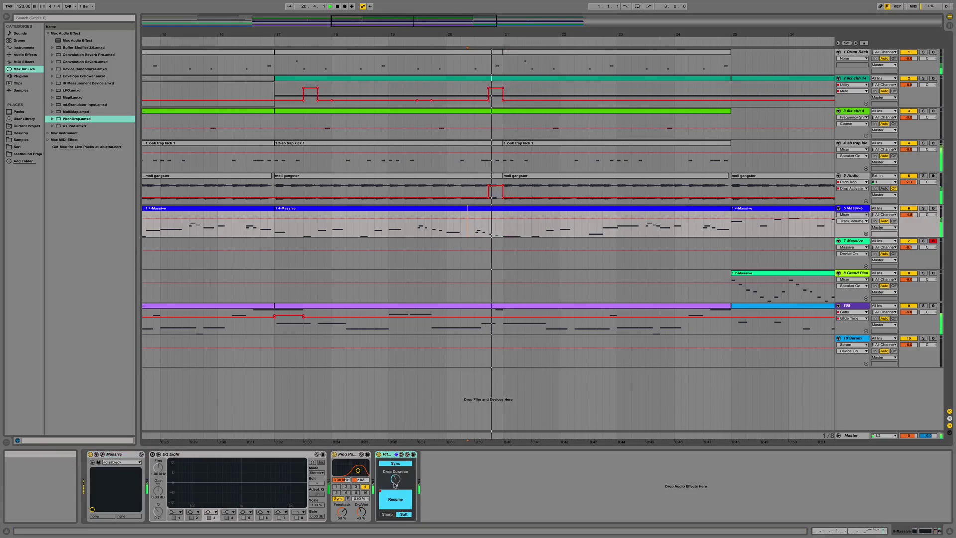
Set PitchDrop's Drop Duration on the 6 Massive track to 3/8, replaying the passage to compare settings.
{"action": "left_click_drag", "start_coordinate": [395, 483], "coordinate": [394, 476]}
{"action": "key", "text": "space"}
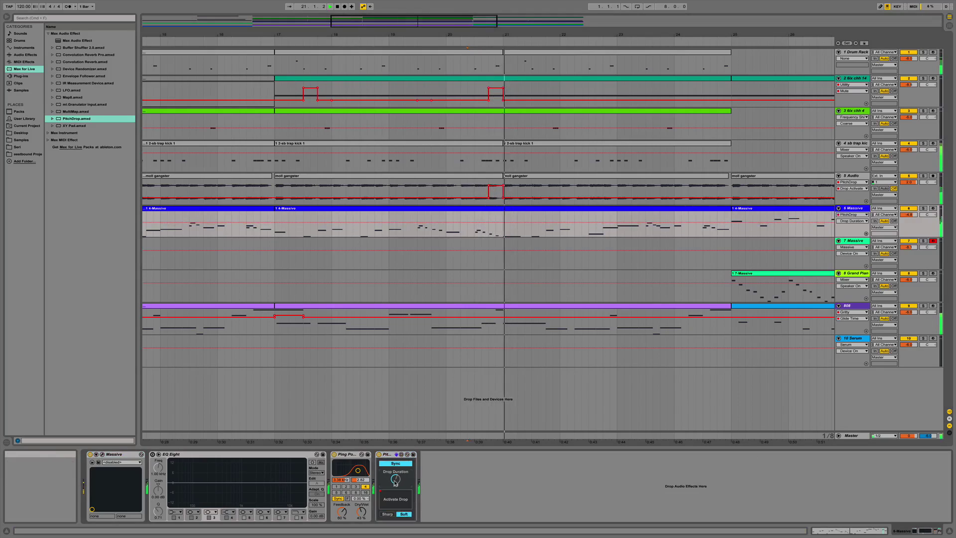
{"action": "key", "text": "space"}
{"action": "key", "text": "space"}
{"action": "key", "text": "space"}
{"action": "key", "text": "space"}
{"action": "left_click_drag", "start_coordinate": [395, 487], "coordinate": [394, 484]}
{"action": "key", "text": "space"}
{"action": "key", "text": "space"}
{"action": "key", "text": "space"}
{"action": "key", "text": "space"}
{"action": "left_click_drag", "start_coordinate": [395, 479], "coordinate": [395, 484]}
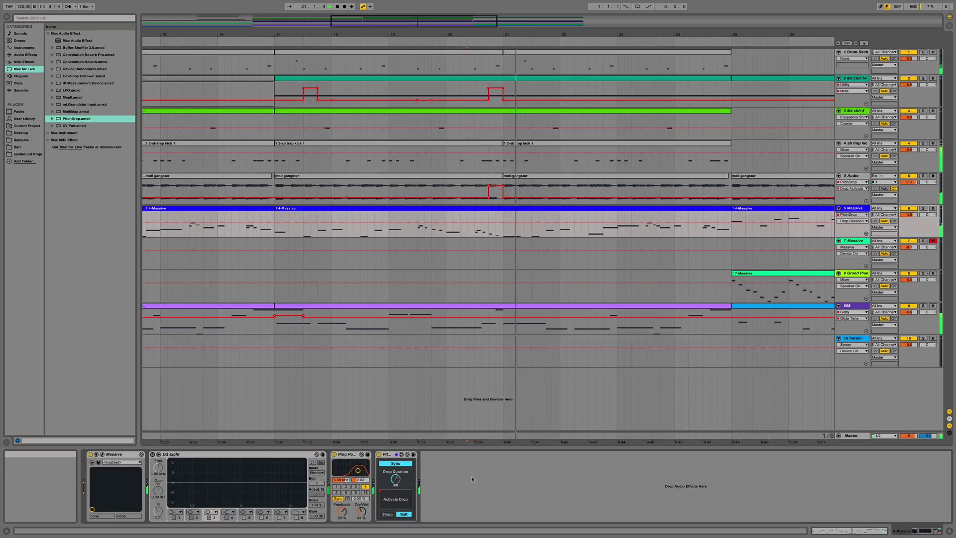
{"action": "key", "text": "space"}
{"action": "key", "text": "space"}
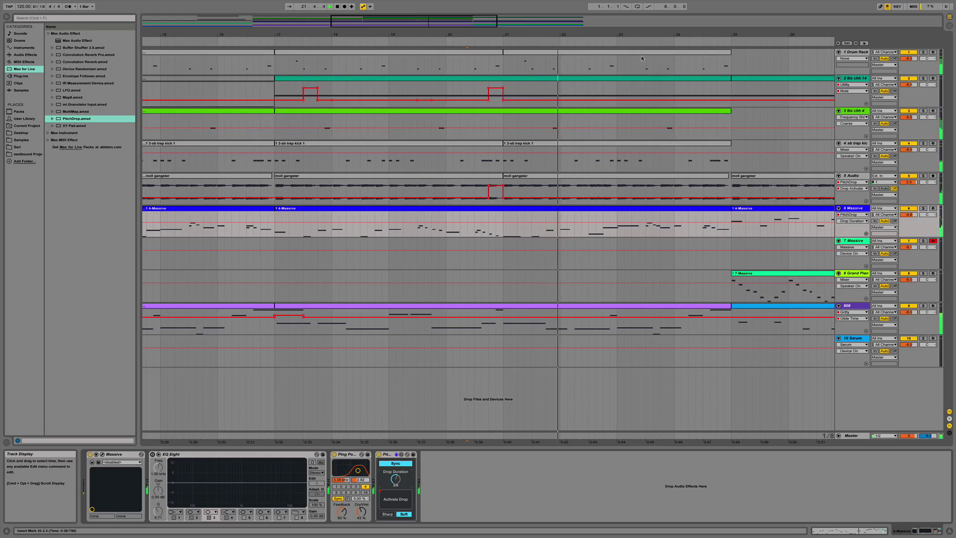
{"action": "left_click_drag", "start_coordinate": [655, 442], "coordinate": [633, 446]}
{"action": "left_click_drag", "start_coordinate": [633, 36], "coordinate": [631, 35]}
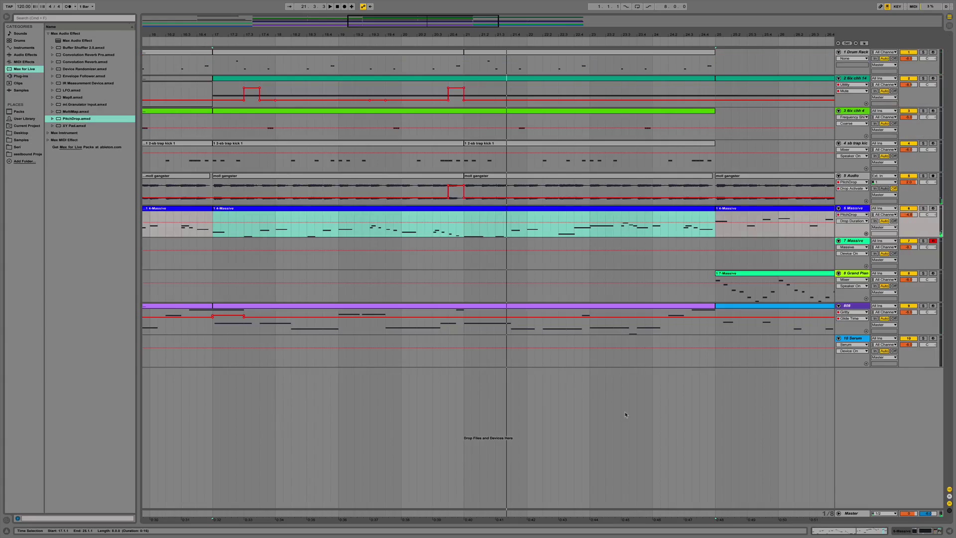
Copy the PitchDrop device from the 6 Massive track to the end of the 808 track's device chain.
{"action": "double_click", "coordinate": [855, 208]}
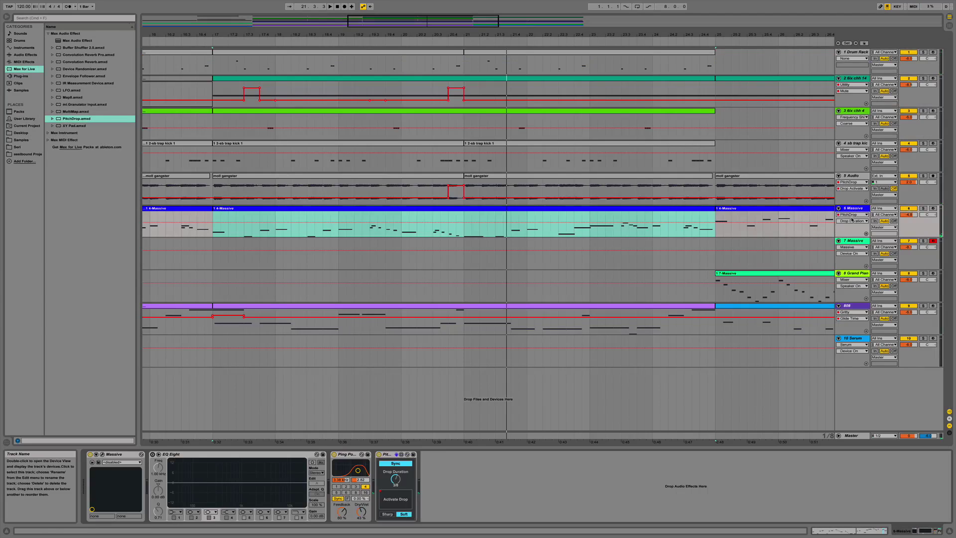
{"action": "left_click", "coordinate": [397, 454]}
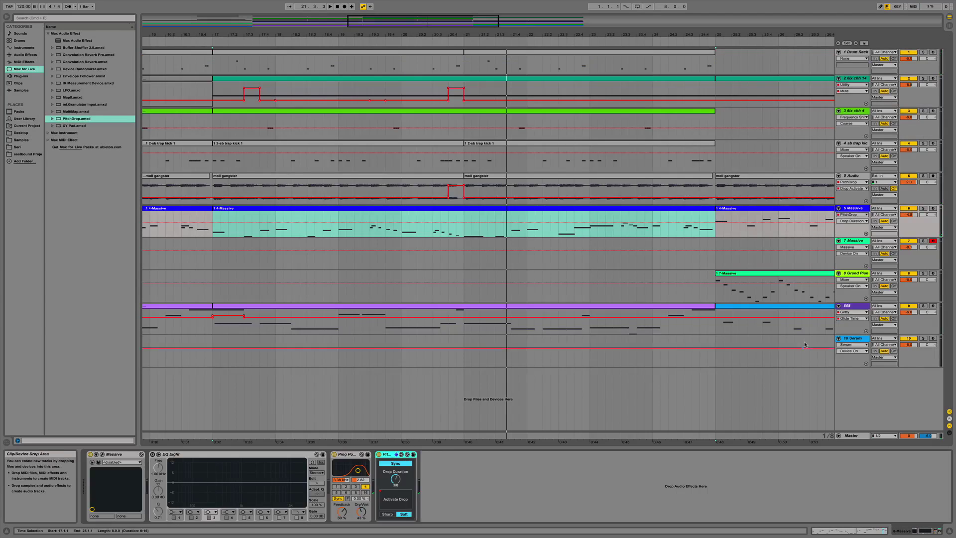
{"action": "double_click", "coordinate": [854, 306]}
{"action": "left_click", "coordinate": [702, 477]}
{"action": "key", "text": "super+v"}
Play the passage into bar 21 and automate PitchDrop's Drop Activate on the 6 Massive and 808 tracks from 20.4 to bar 21.
{"action": "left_click", "coordinate": [433, 320]}
{"action": "key", "text": "space"}
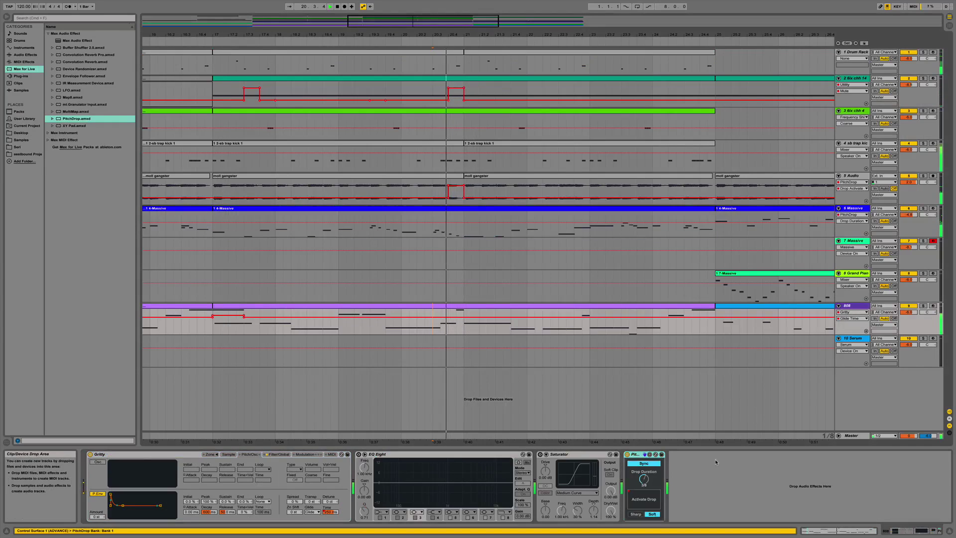
{"action": "left_click", "coordinate": [644, 479]}
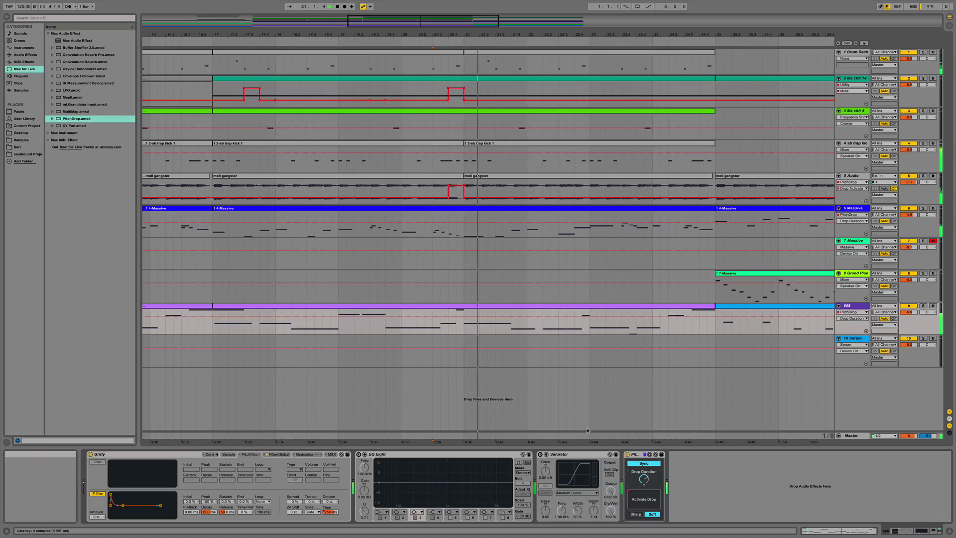
{"action": "key", "text": "space"}
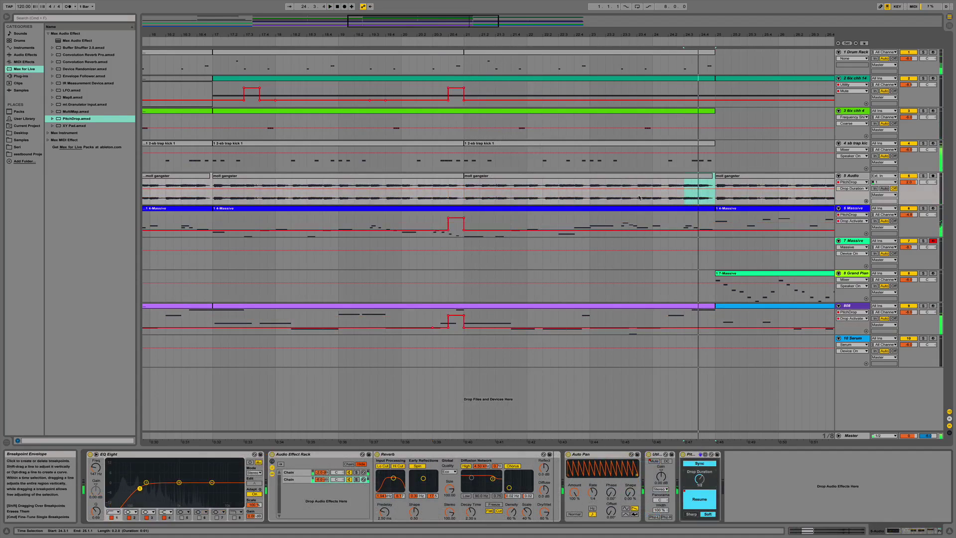
Split off the end of the 5 Audio clip from 24.3.1 and reverse the split section.
{"action": "left_click", "coordinate": [654, 201]}
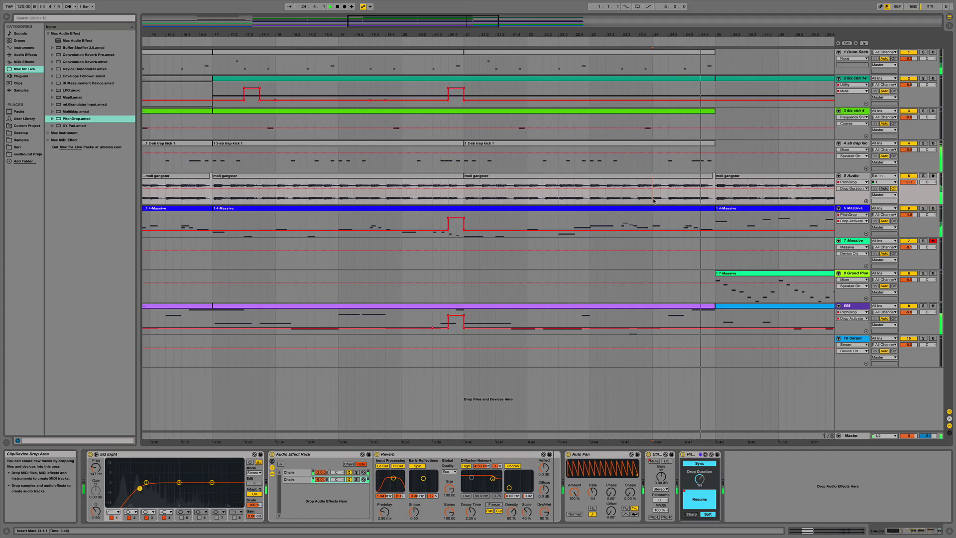
{"action": "left_click", "coordinate": [683, 197]}
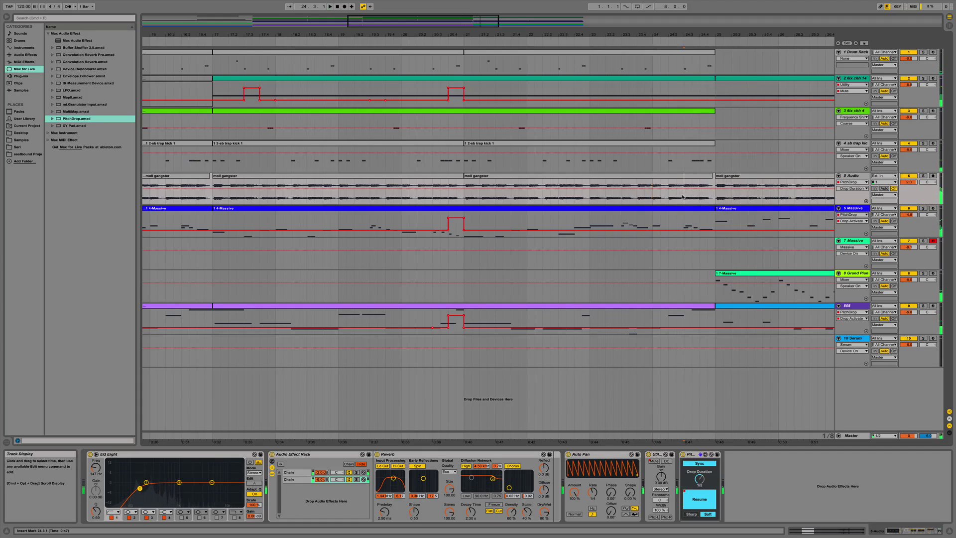
{"action": "double_click", "coordinate": [693, 182]}
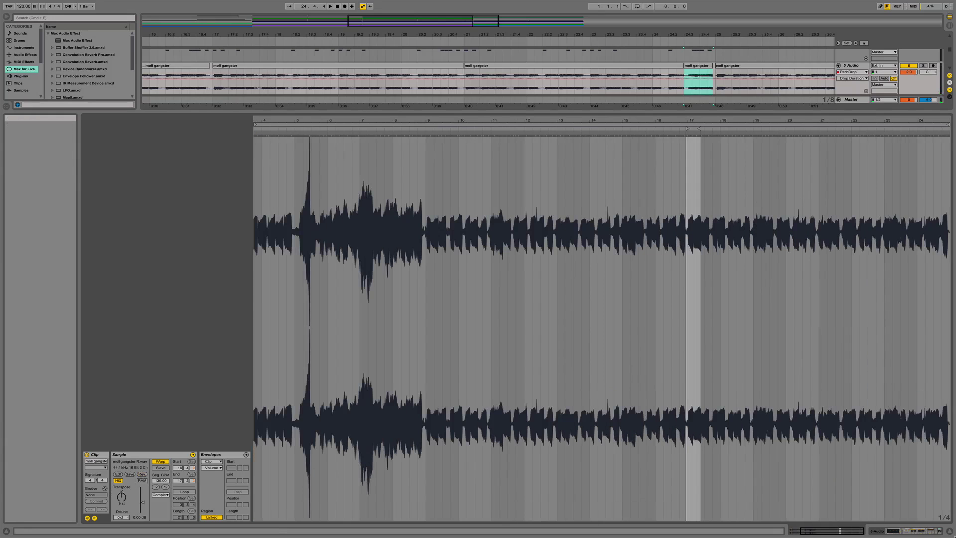
{"action": "left_click", "coordinate": [946, 528]}
Freeze the 5 Audio track and insert a new audio track directly below it.
{"action": "right_click", "coordinate": [692, 199]}
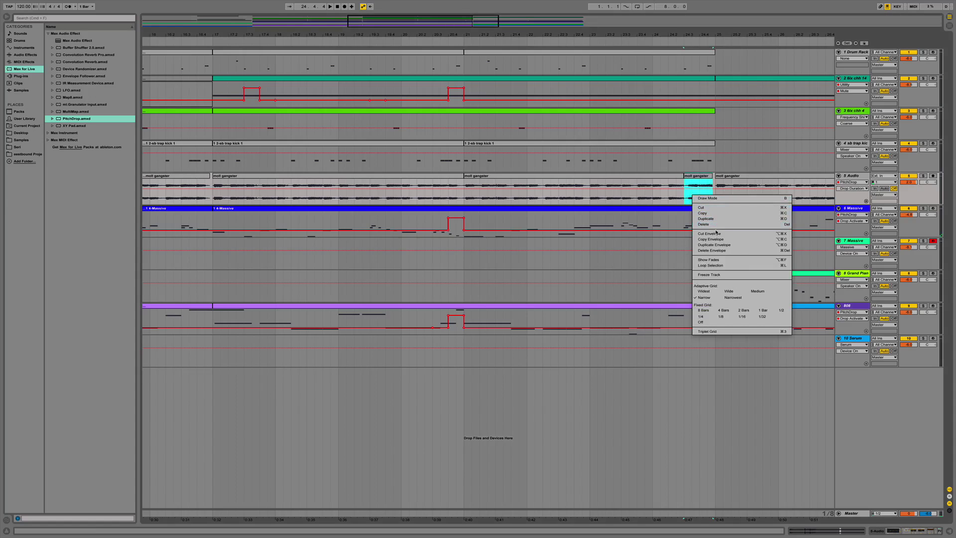
{"action": "left_click", "coordinate": [718, 276]}
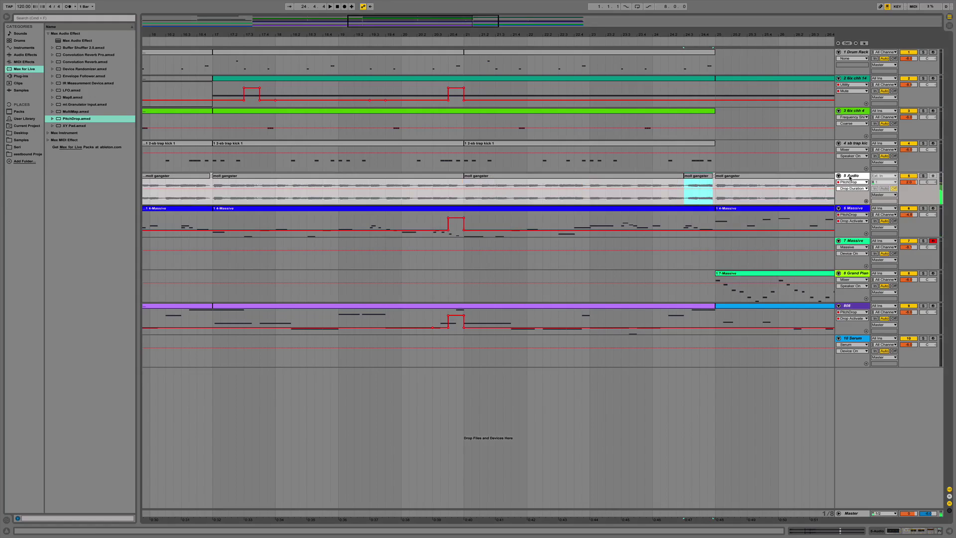
{"action": "key", "text": "super+t"}
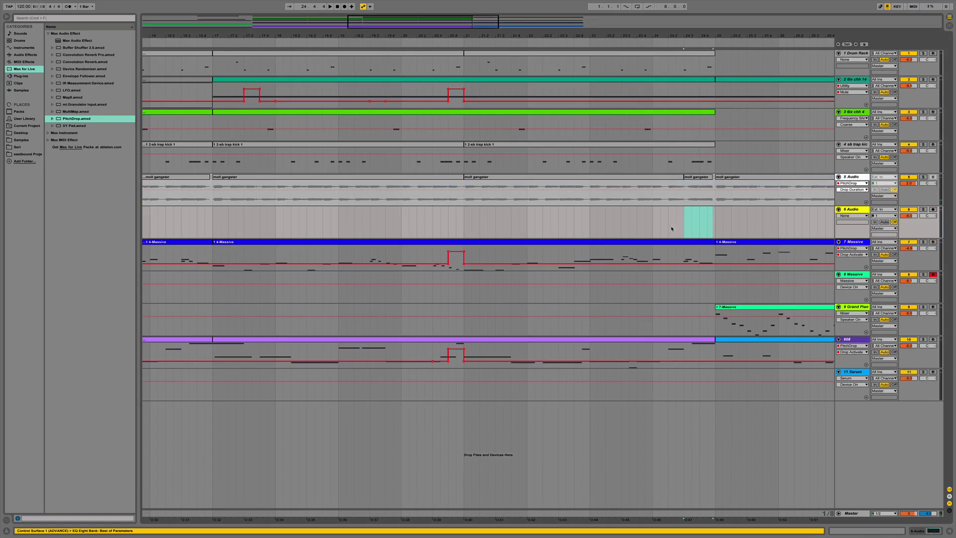
Copy the frozen clip at 24.3 onto the new 6 Audio track and unfreeze the 5 Audio track.
{"action": "left_click", "coordinate": [701, 179]}
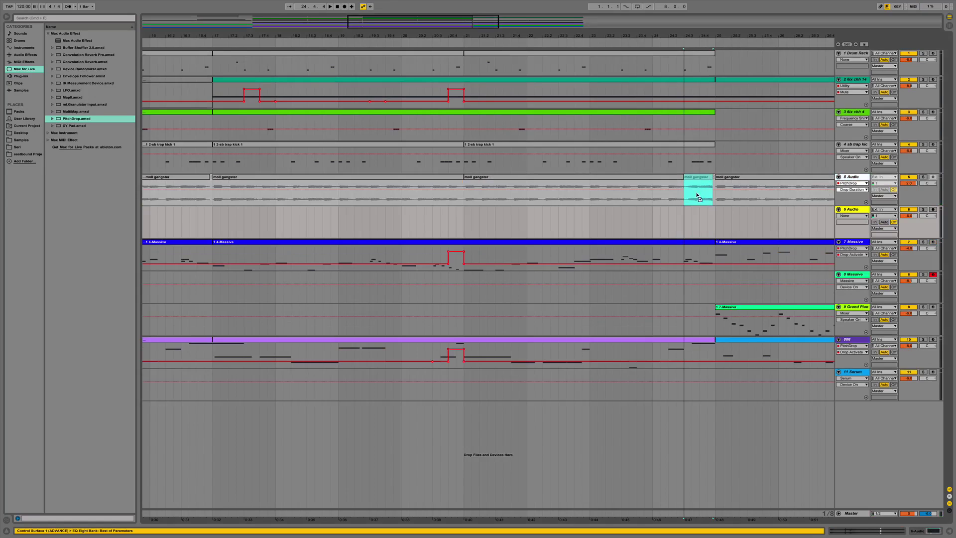
{"action": "left_click_drag", "start_coordinate": [700, 179], "coordinate": [700, 212]}
{"action": "left_click", "coordinate": [731, 214]}
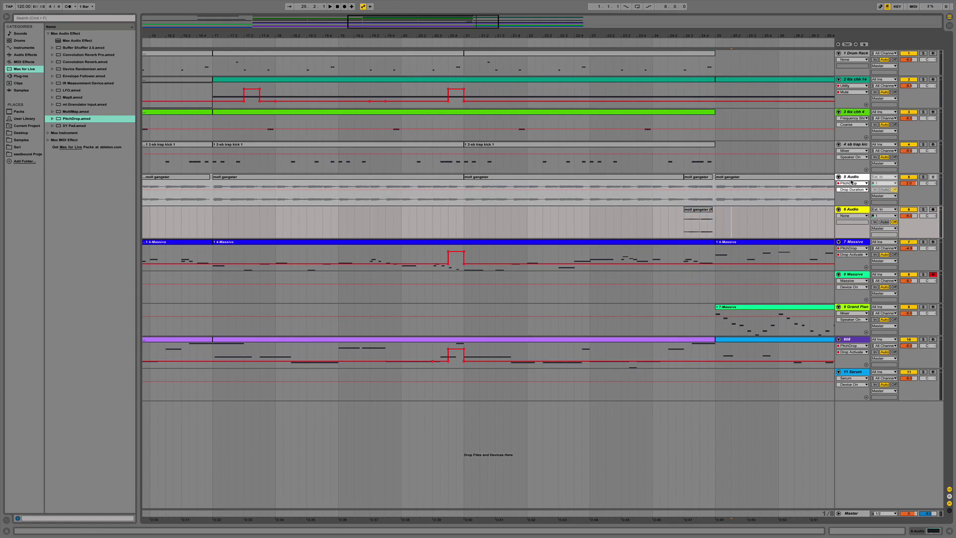
{"action": "right_click", "coordinate": [711, 201]}
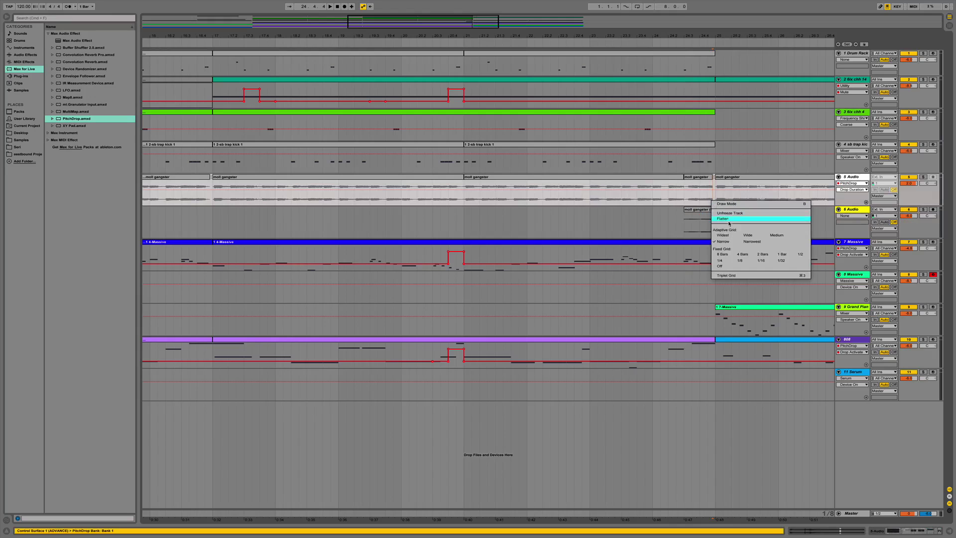
{"action": "left_click", "coordinate": [731, 213]}
Reverse the short 5 Audio clip at 24.3 back to its original direction and deactivate it.
{"action": "double_click", "coordinate": [699, 189]}
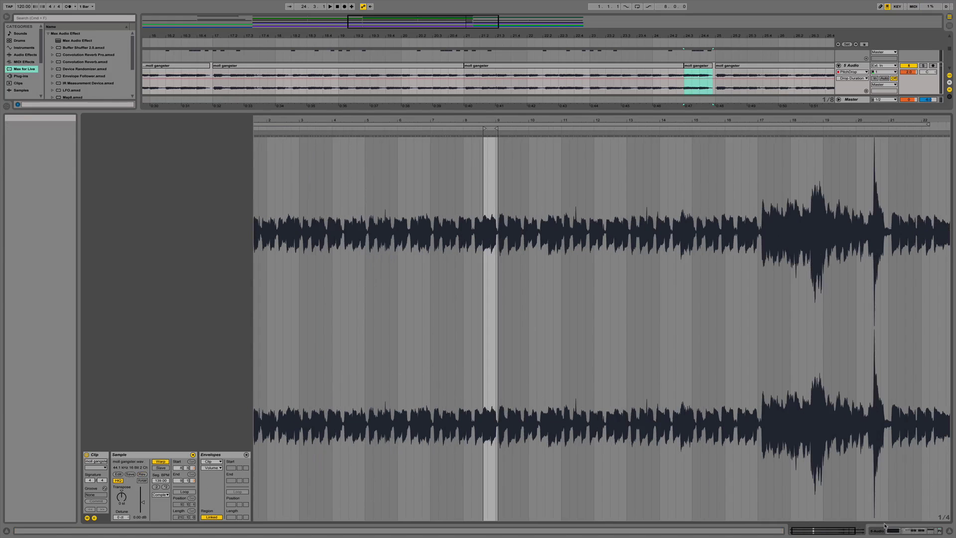
{"action": "left_click", "coordinate": [949, 531]}
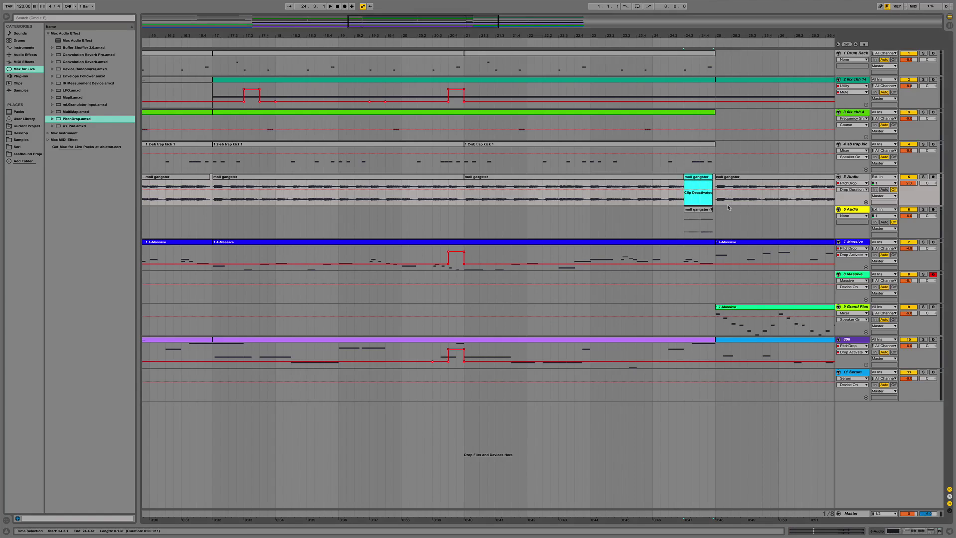
Raise the track volume of the 6 Audio track.
{"action": "left_click", "coordinate": [697, 214]}
{"action": "left_click", "coordinate": [909, 216]}
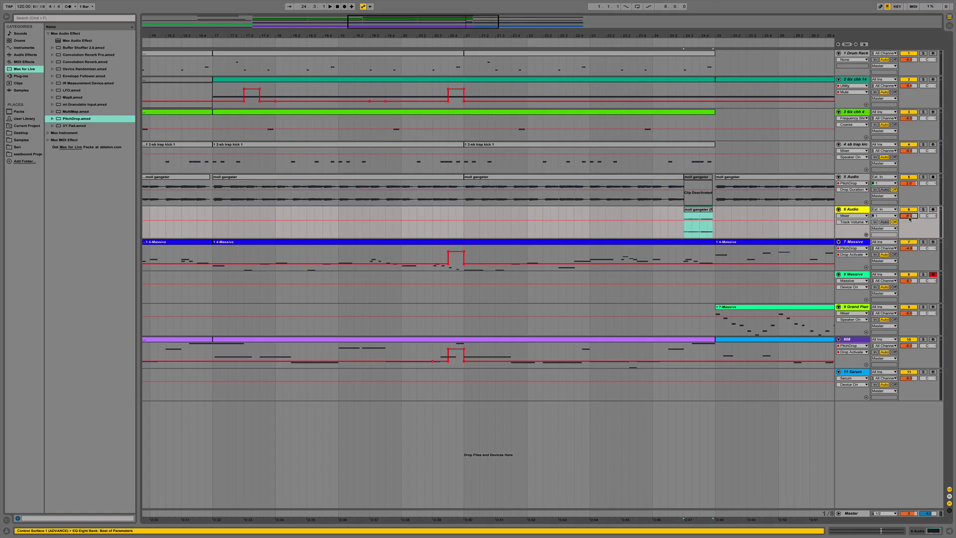
{"action": "left_click_drag", "start_coordinate": [910, 218], "coordinate": [910, 212]}
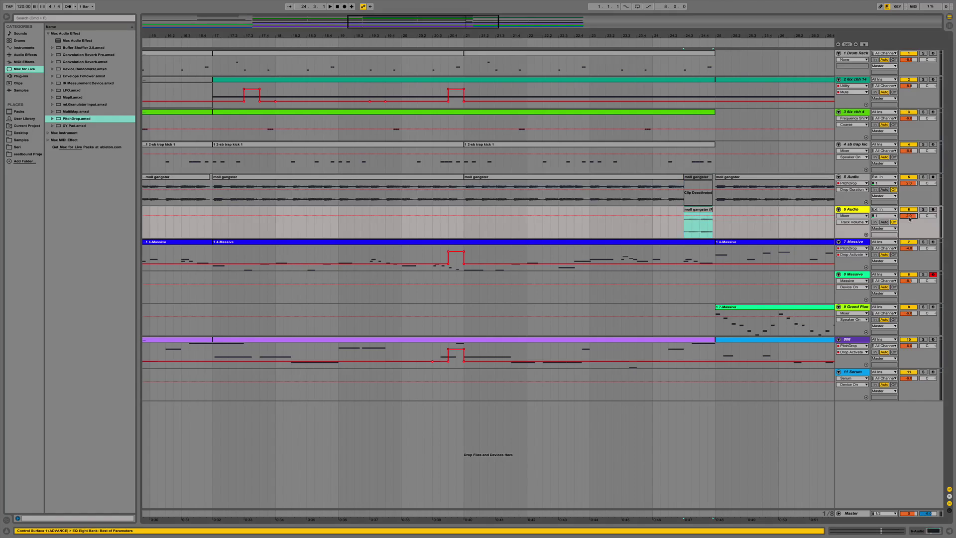
Set the gain of the 6 Audio clip at 24.3 to 7.00 dB and audition it.
{"action": "double_click", "coordinate": [697, 209]}
{"action": "left_click_drag", "start_coordinate": [143, 501], "coordinate": [142, 498]}
{"action": "key", "text": "space"}
{"action": "key", "text": "space"}
{"action": "key", "text": "space"}
{"action": "left_click", "coordinate": [949, 531]}
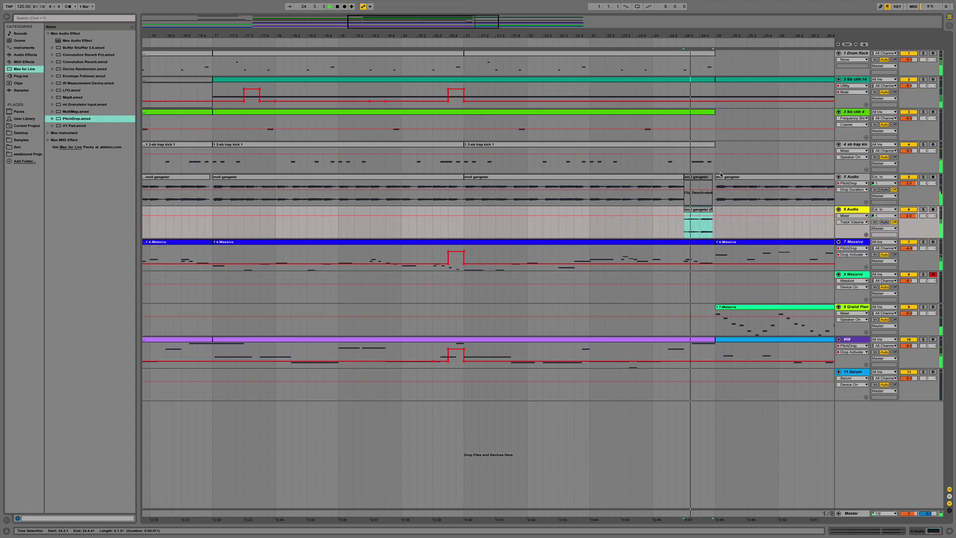
Reverse the sample of the 6 Audio clip at 24.3 and play the passage from 24.1.3 toward bar 25.
{"action": "double_click", "coordinate": [713, 214]}
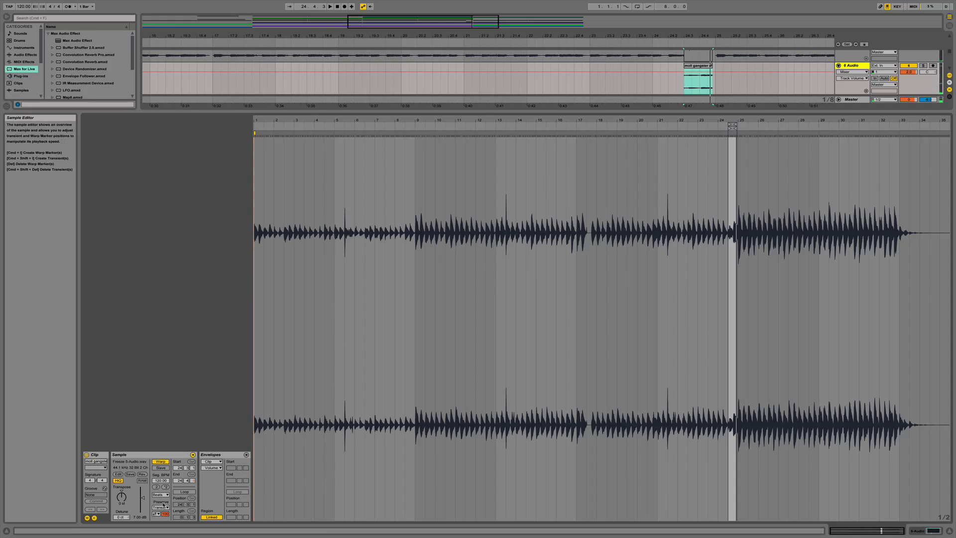
{"action": "left_click", "coordinate": [142, 475]}
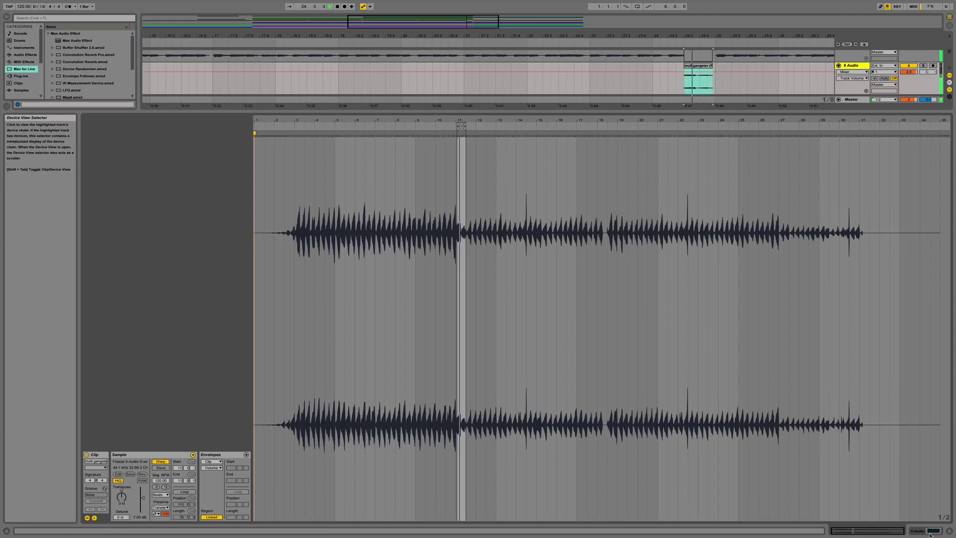
{"action": "left_click", "coordinate": [950, 531]}
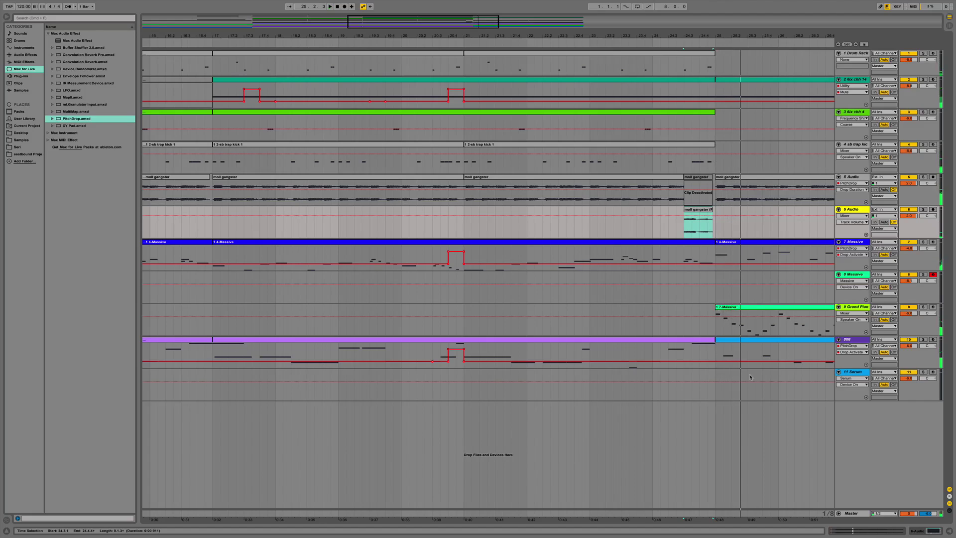
{"action": "left_click", "coordinate": [657, 231]}
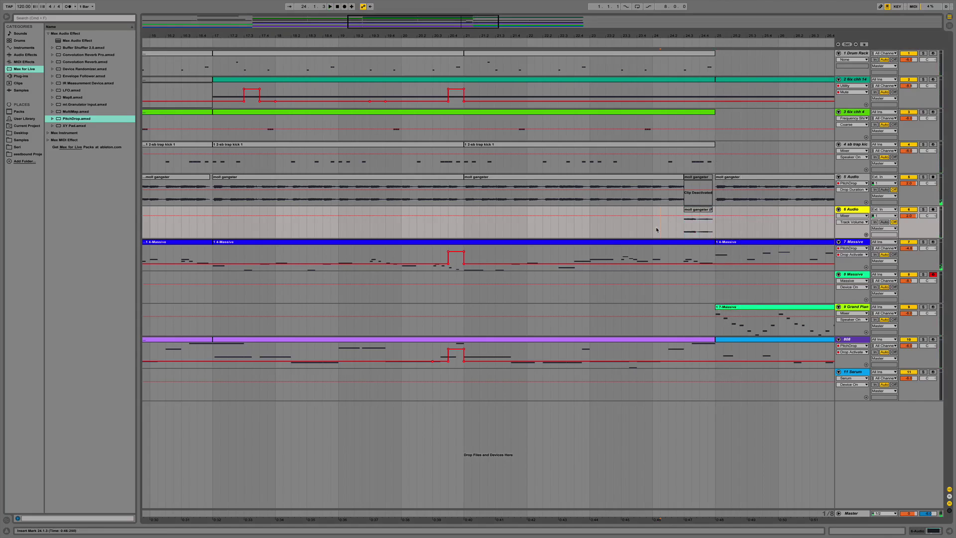
{"action": "left_click_drag", "start_coordinate": [598, 34], "coordinate": [599, 6]}
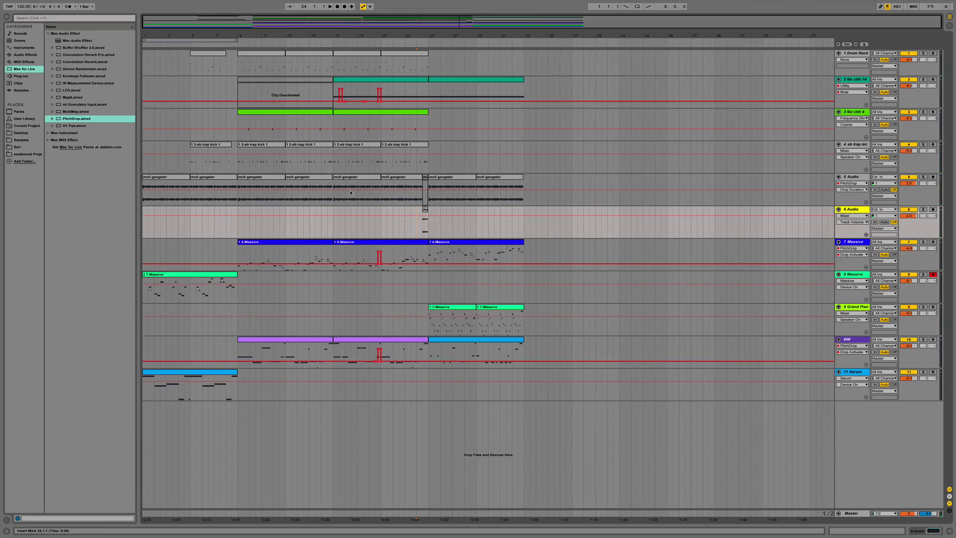
{"action": "key", "text": "space"}
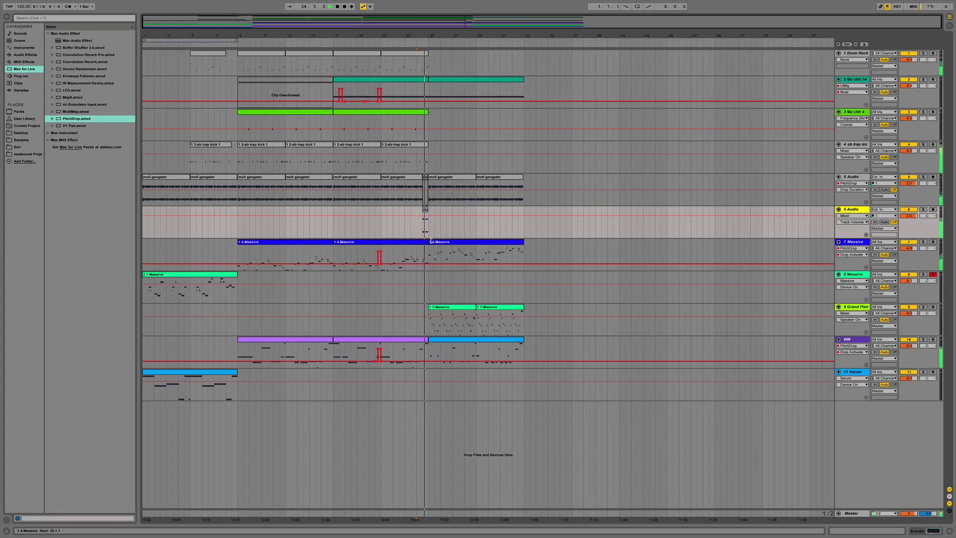
{"action": "key", "text": "space"}
Reactivate the short 5 Audio clip at 24.3 and display the track's fades to fade the clip out across its length.
{"action": "left_click", "coordinate": [426, 178]}
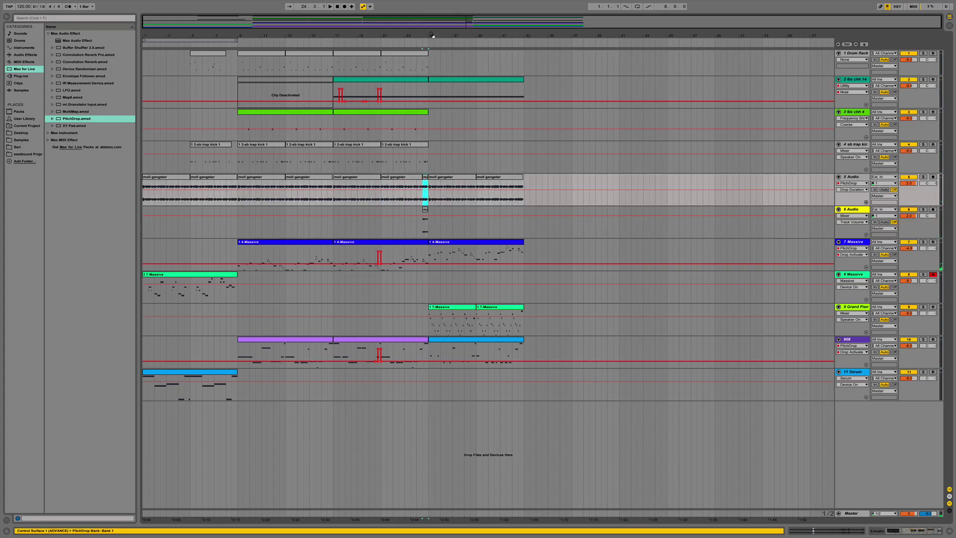
{"action": "left_click_drag", "start_coordinate": [432, 35], "coordinate": [434, 68]}
{"action": "left_click", "coordinate": [851, 184]}
{"action": "left_click", "coordinate": [853, 196]}
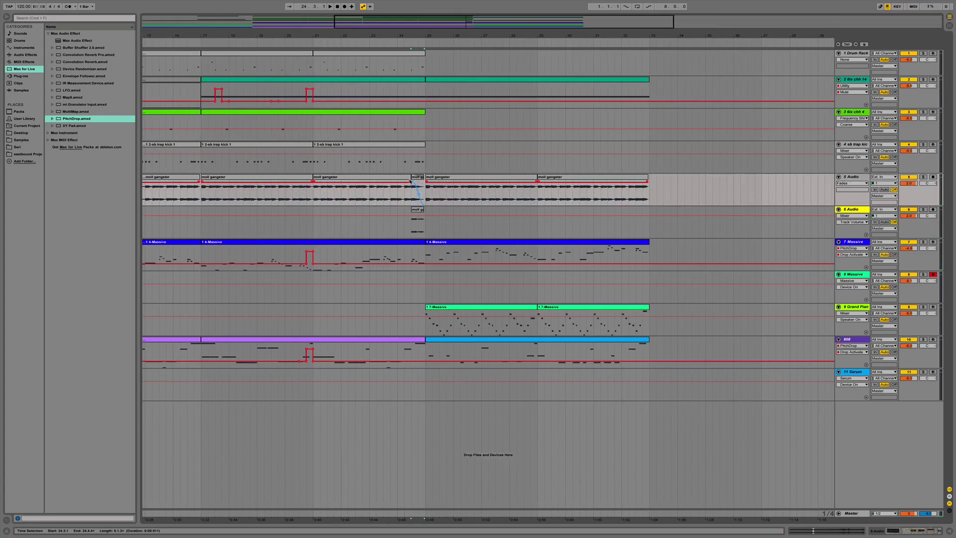
Shape the fade-out curve of the short 5 Audio clip before bar 25, replaying the passage from bar 24 to compare.
{"action": "key", "text": "space"}
{"action": "key", "text": "space"}
{"action": "key", "text": "space"}
{"action": "left_click_drag", "start_coordinate": [417, 194], "coordinate": [417, 197]}
{"action": "key", "text": "space"}
{"action": "key", "text": "space"}
{"action": "left_click", "coordinate": [398, 200]}
{"action": "key", "text": "space"}
{"action": "key", "text": "space"}
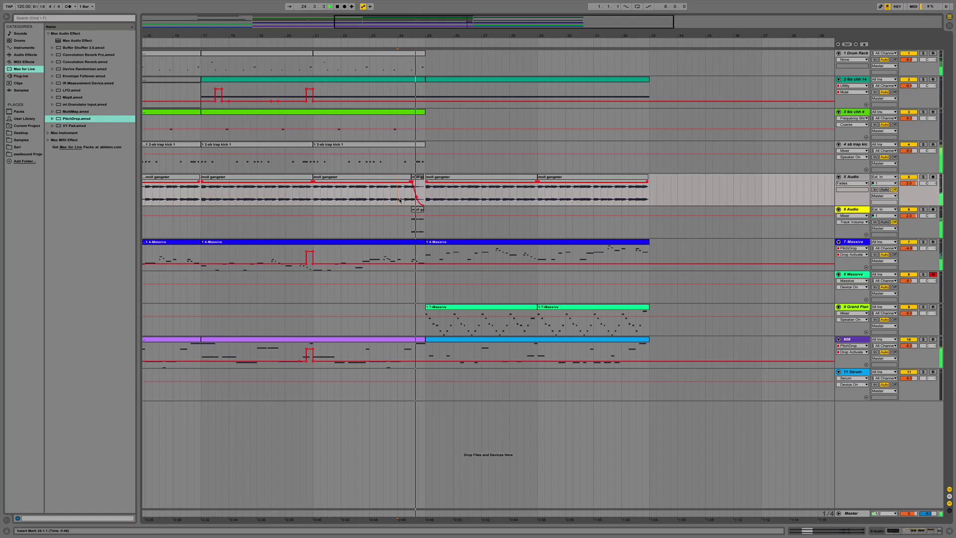
{"action": "key", "text": "space"}
Extend the end of the 6 Audio clip to bar 25 and play the transition.
{"action": "left_click_drag", "start_coordinate": [423, 209], "coordinate": [423, 210]}
{"action": "key", "text": "space"}
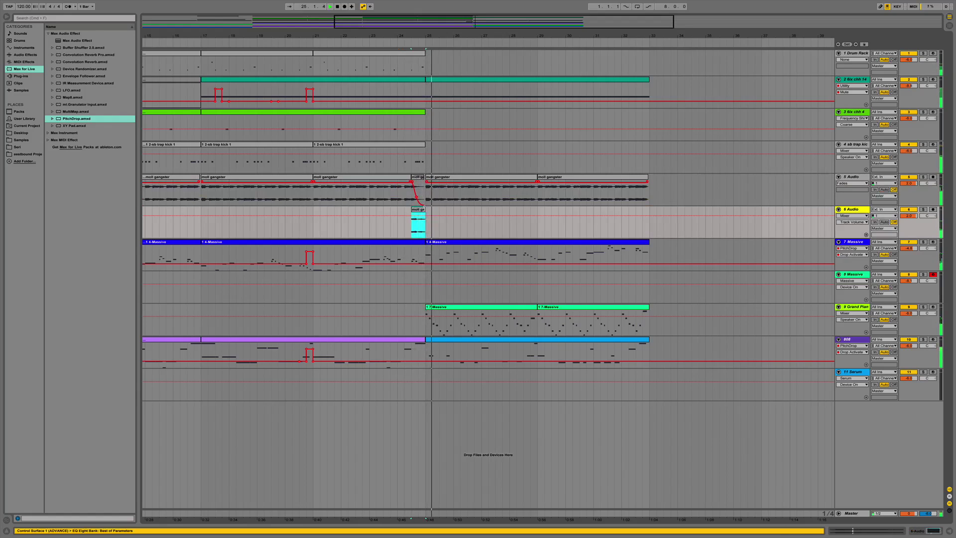
{"action": "key", "text": "space"}
Insert a new audio track directly below the 6 Audio track.
{"action": "left_click_drag", "start_coordinate": [427, 38], "coordinate": [440, 19]}
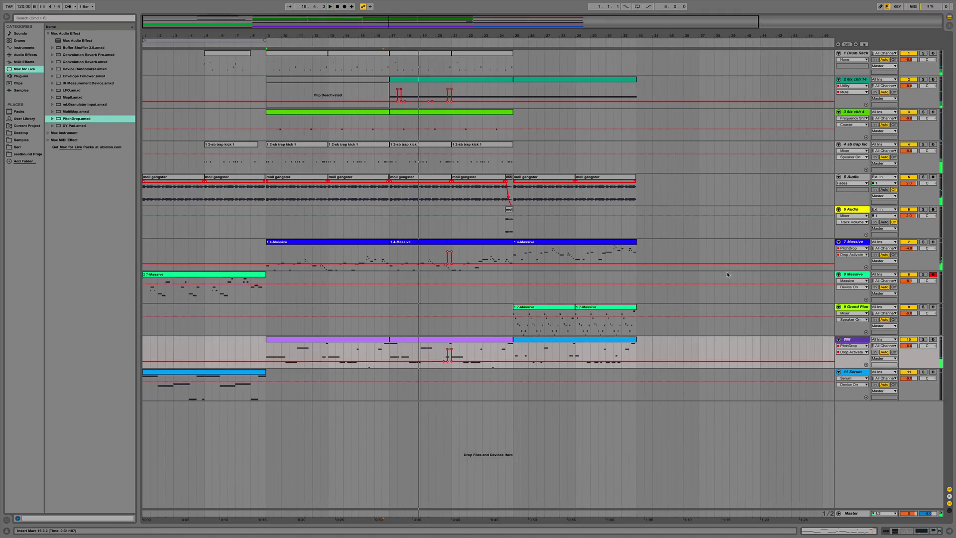
{"action": "left_click", "coordinate": [849, 211]}
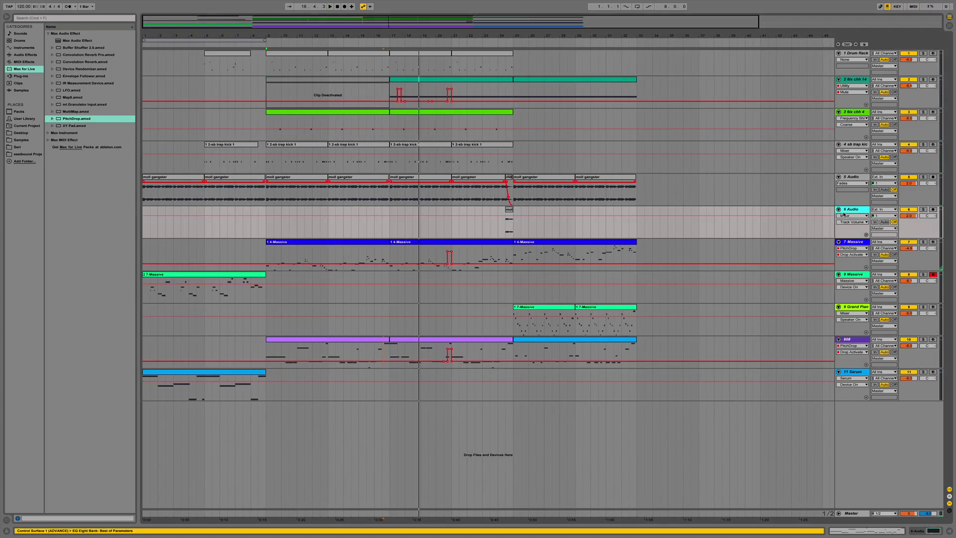
{"action": "key", "text": "super+t"}
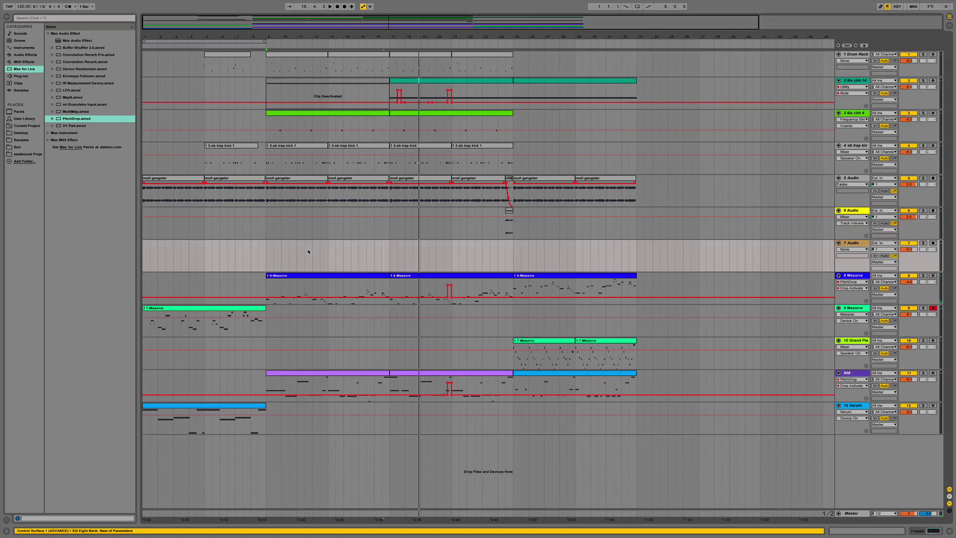
Open the Fills Kit folder under My Kits in the Samples location, widen the browser and preview its fifth sample.
{"action": "left_click", "coordinate": [21, 140]}
{"action": "left_click", "coordinate": [54, 119]}
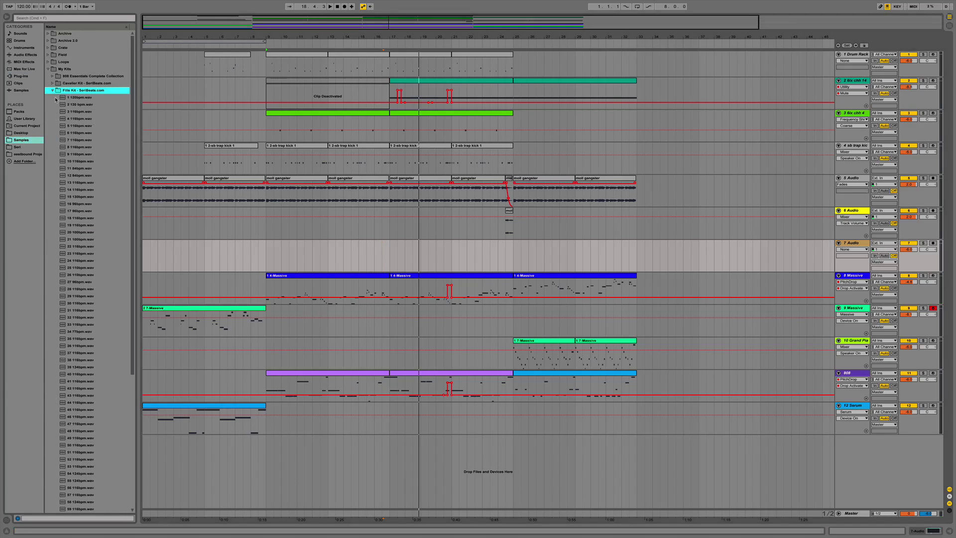
{"action": "scroll", "coordinate": [80, 149], "scroll_direction": "down", "scroll_amount": 6}
{"action": "left_click_drag", "start_coordinate": [140, 208], "coordinate": [210, 201]}
{"action": "scroll", "coordinate": [135, 229], "scroll_direction": "up", "scroll_amount": 8}
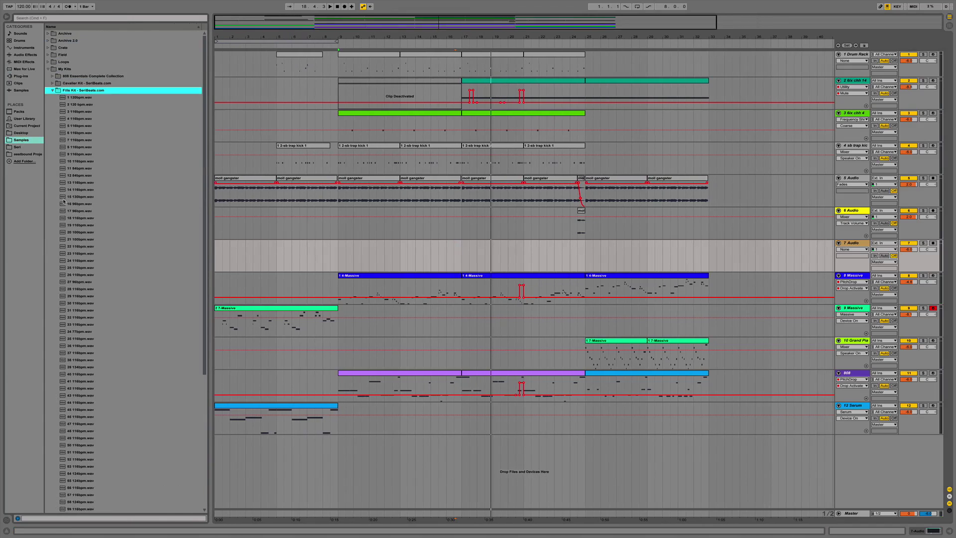
{"action": "left_click", "coordinate": [51, 91]}
{"action": "left_click", "coordinate": [51, 92]}
{"action": "left_click", "coordinate": [78, 126]}
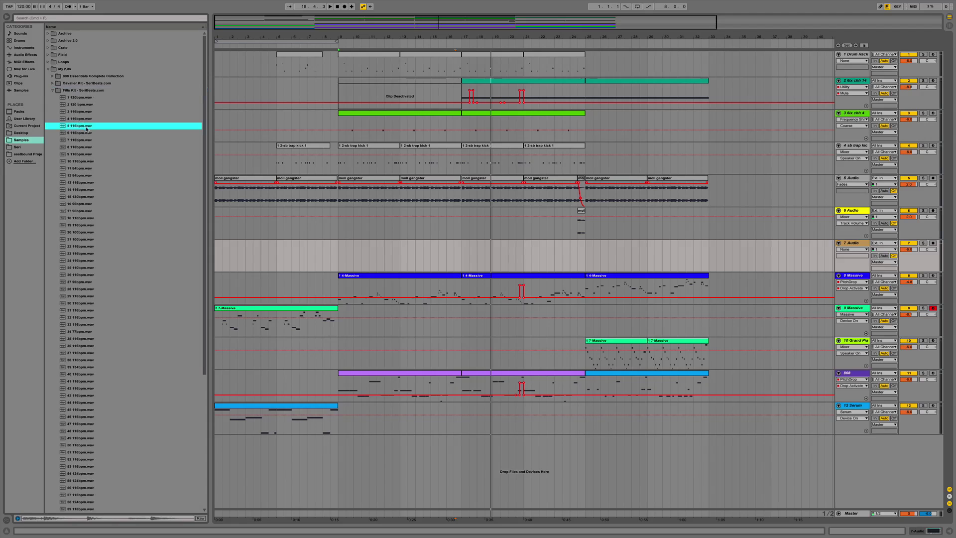
Preview fills near the end of the kit and place 74 116bpm.wav on 7 Audio just before bar 17.
{"action": "scroll", "coordinate": [133, 210], "scroll_direction": "down", "scroll_amount": 9}
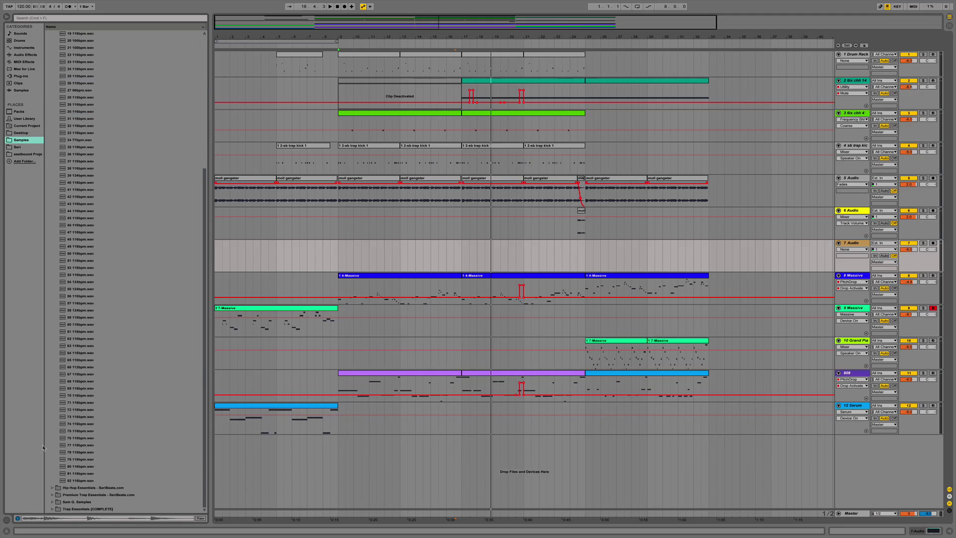
{"action": "left_click", "coordinate": [86, 431]}
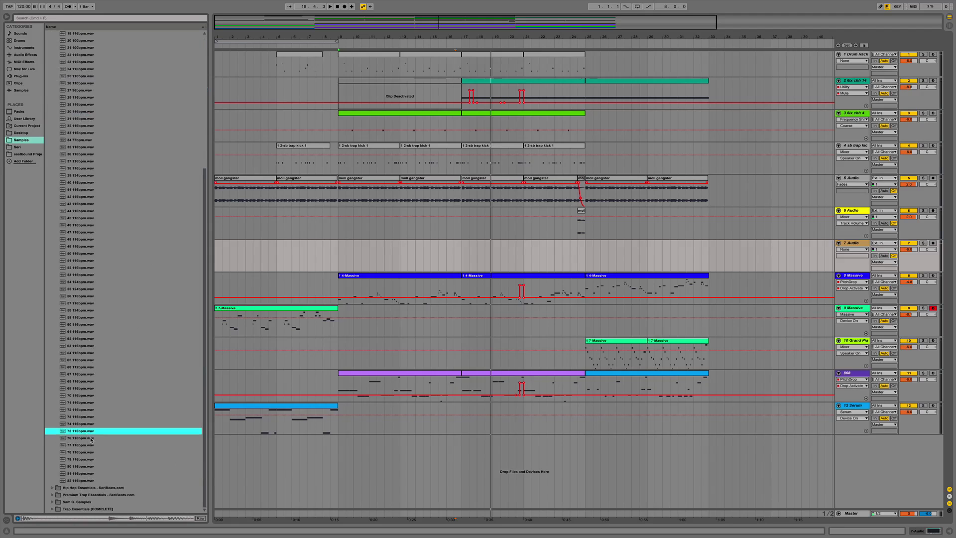
{"action": "left_click", "coordinate": [81, 425]}
{"action": "left_click", "coordinate": [78, 418]}
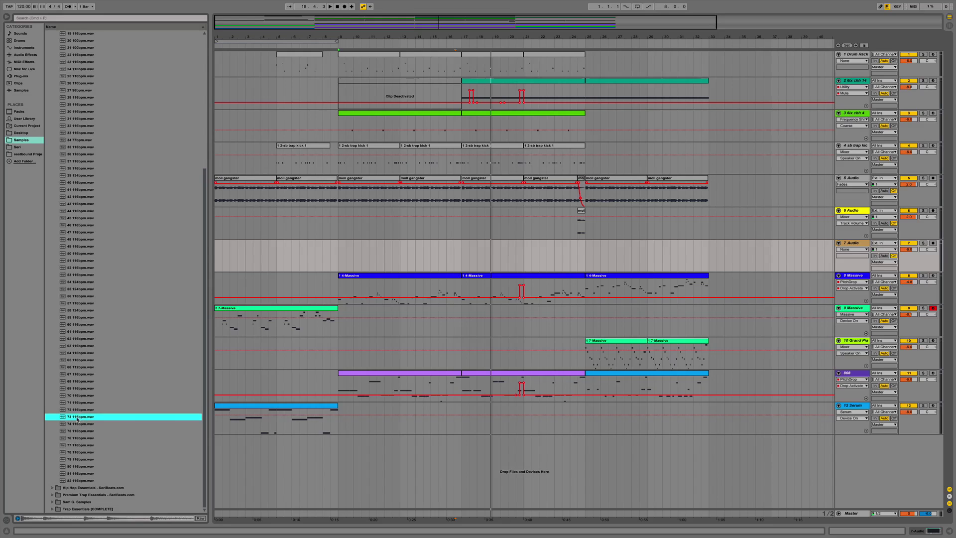
{"action": "left_click", "coordinate": [82, 425]}
{"action": "left_click_drag", "start_coordinate": [81, 427], "coordinate": [458, 264]}
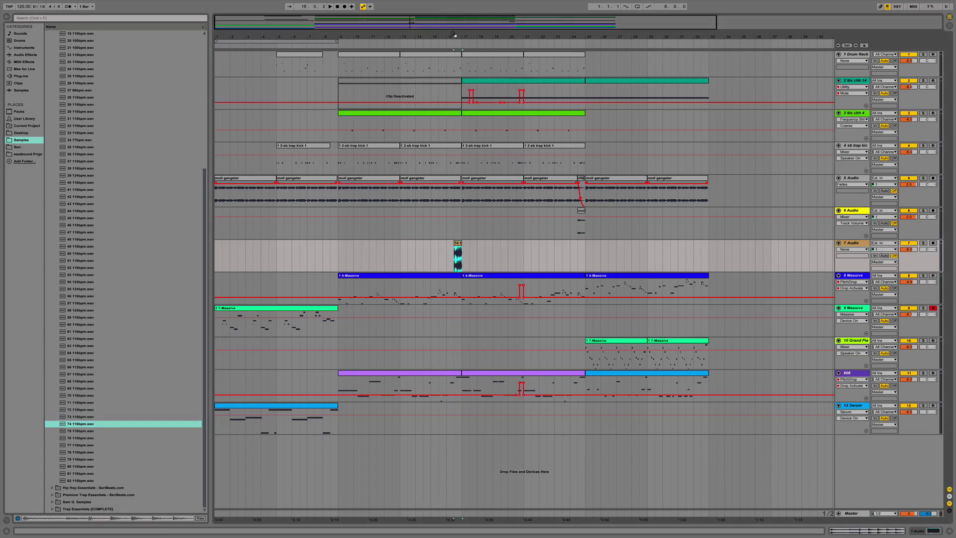
Turn on warping for the fill clip on 7 Audio and set its segment tempo to 116 BPM.
{"action": "left_click_drag", "start_coordinate": [455, 35], "coordinate": [458, 37]}
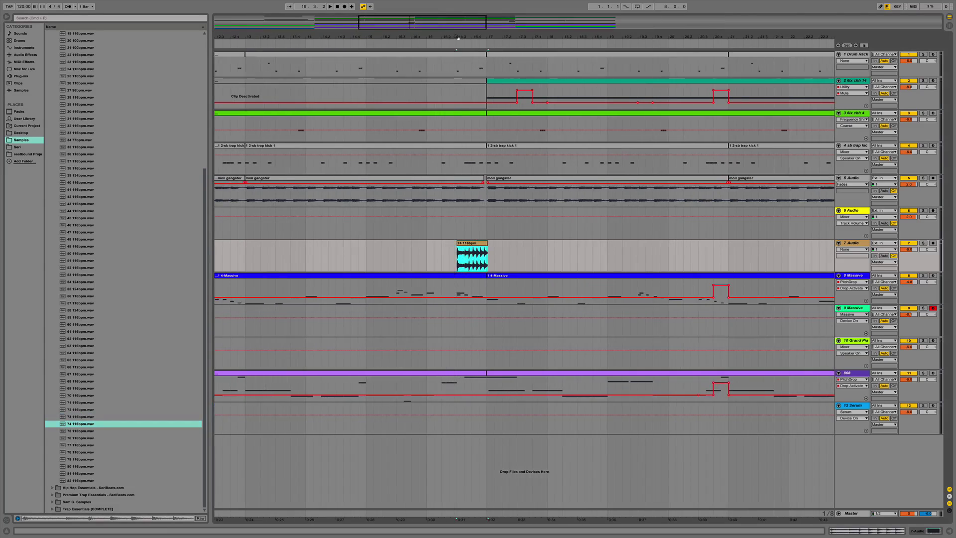
{"action": "double_click", "coordinate": [473, 244]}
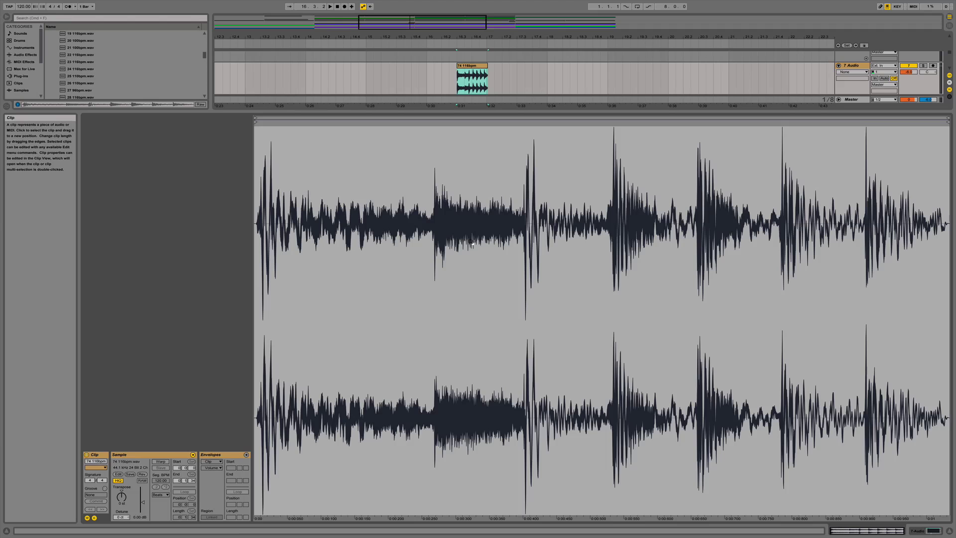
{"action": "left_click", "coordinate": [160, 462]}
{"action": "scroll", "coordinate": [127, 84], "scroll_direction": "down", "scroll_amount": 2}
{"action": "scroll", "coordinate": [124, 89], "scroll_direction": "down", "scroll_amount": 15}
{"action": "scroll", "coordinate": [124, 87], "scroll_direction": "up", "scroll_amount": 4}
{"action": "scroll", "coordinate": [124, 88], "scroll_direction": "up", "scroll_amount": 4}
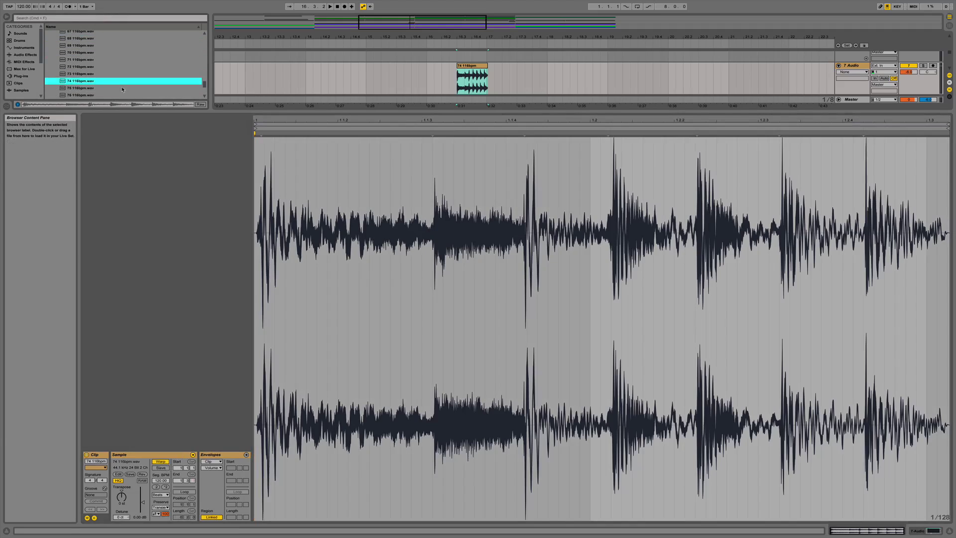
{"action": "left_click", "coordinate": [165, 480]}
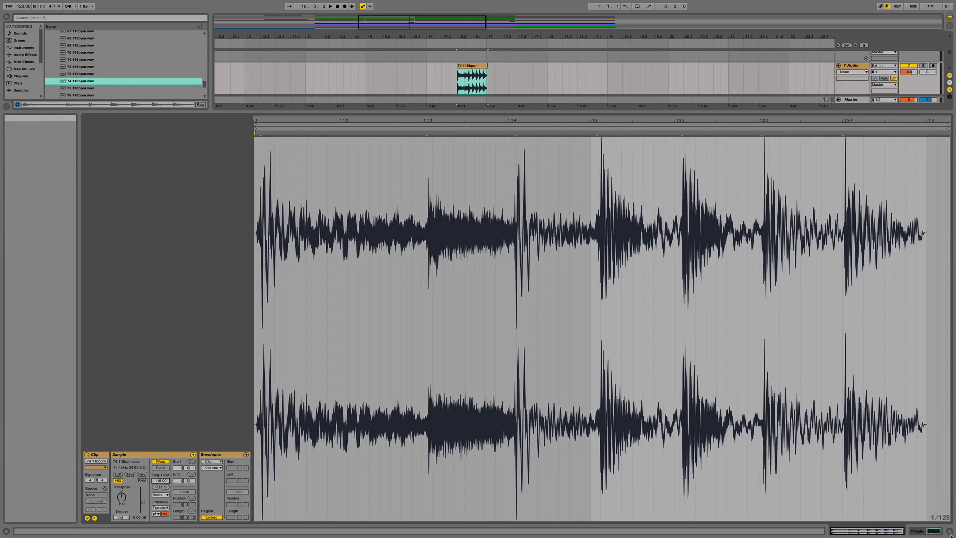
Play the passage into bar 17 and trim the fill clip's end to bar 17.
{"action": "key", "text": "super+alt+l"}
{"action": "key", "text": "space"}
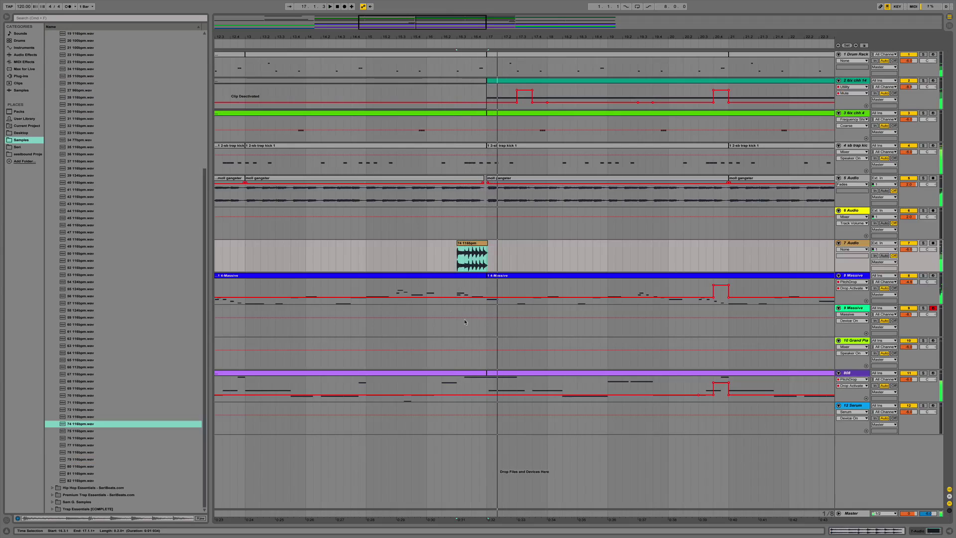
{"action": "left_click_drag", "start_coordinate": [487, 243], "coordinate": [486, 243]}
{"action": "key", "text": "space"}
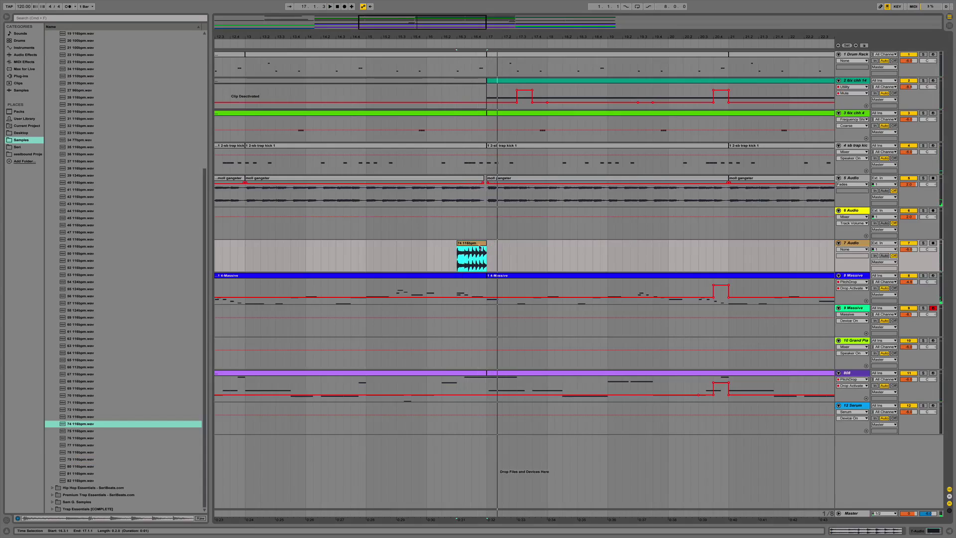
Adjust the fill clip's transient envelope, replaying the clip to compare.
{"action": "double_click", "coordinate": [852, 244]}
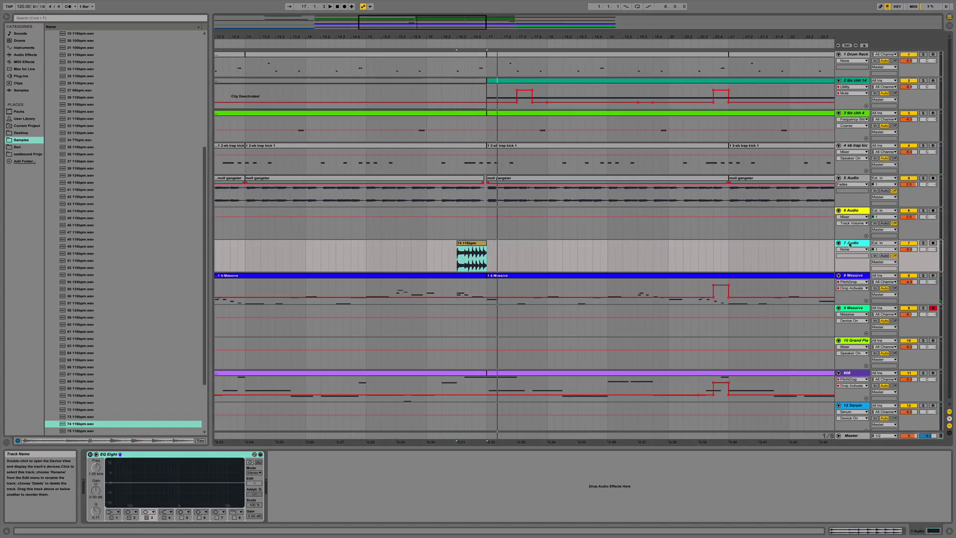
{"action": "double_click", "coordinate": [465, 244]}
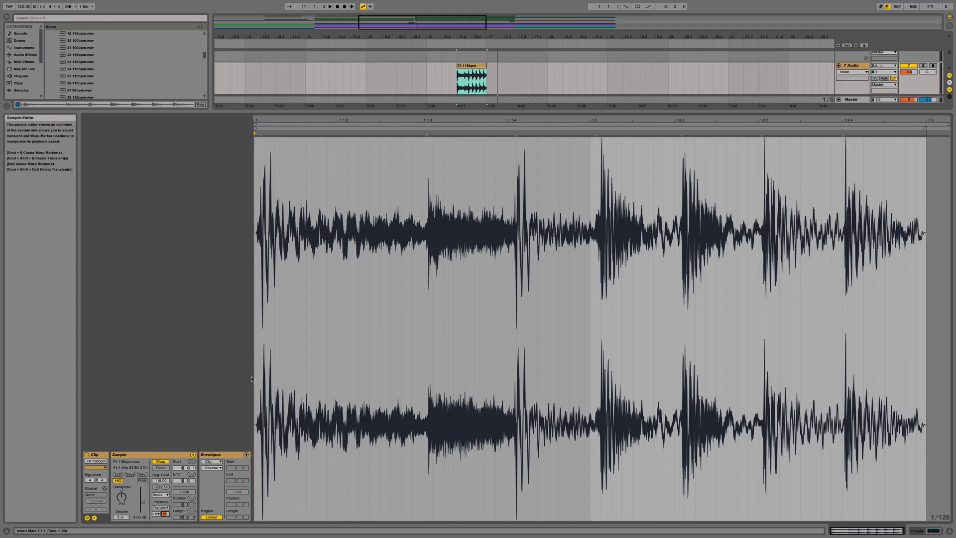
{"action": "left_click_drag", "start_coordinate": [165, 514], "coordinate": [165, 517]}
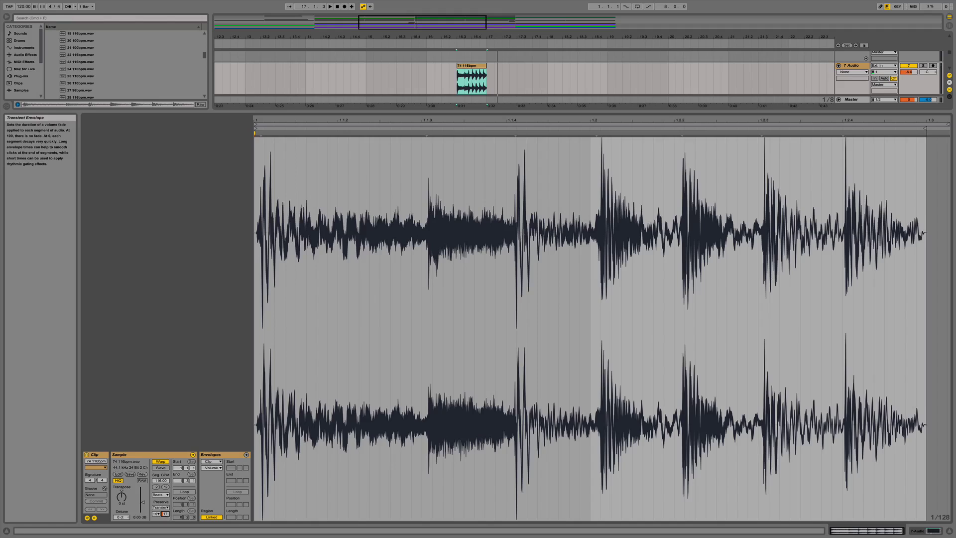
{"action": "key", "text": "space"}
{"action": "left_click_drag", "start_coordinate": [165, 513], "coordinate": [164, 513]}
{"action": "key", "text": "space"}
{"action": "key", "text": "space"}
{"action": "key", "text": "space"}
{"action": "left_click", "coordinate": [950, 531]}
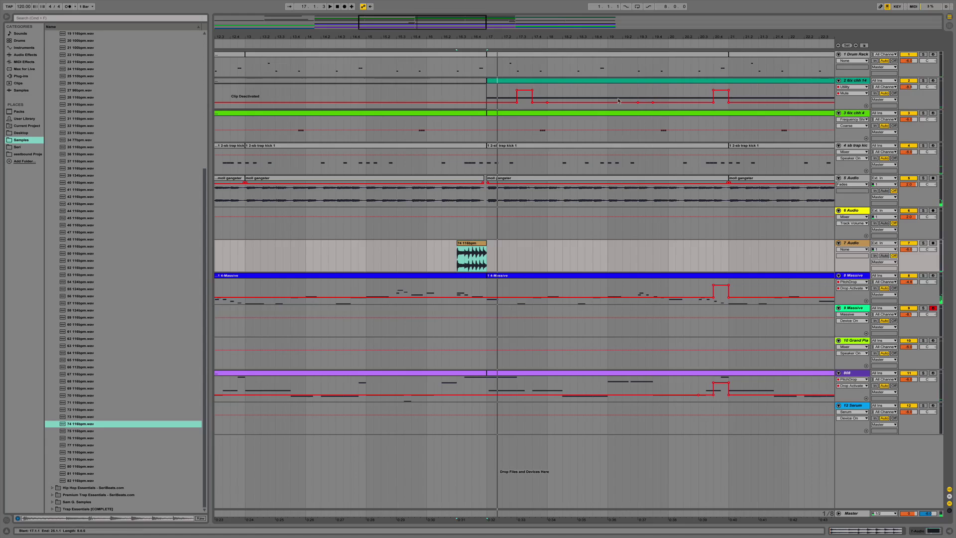
Try a copy of the fill clip on 7 Audio in the second half of bar 24, play it and undo it.
{"action": "left_click_drag", "start_coordinate": [463, 31], "coordinate": [377, 22]}
{"action": "left_click", "coordinate": [513, 247]}
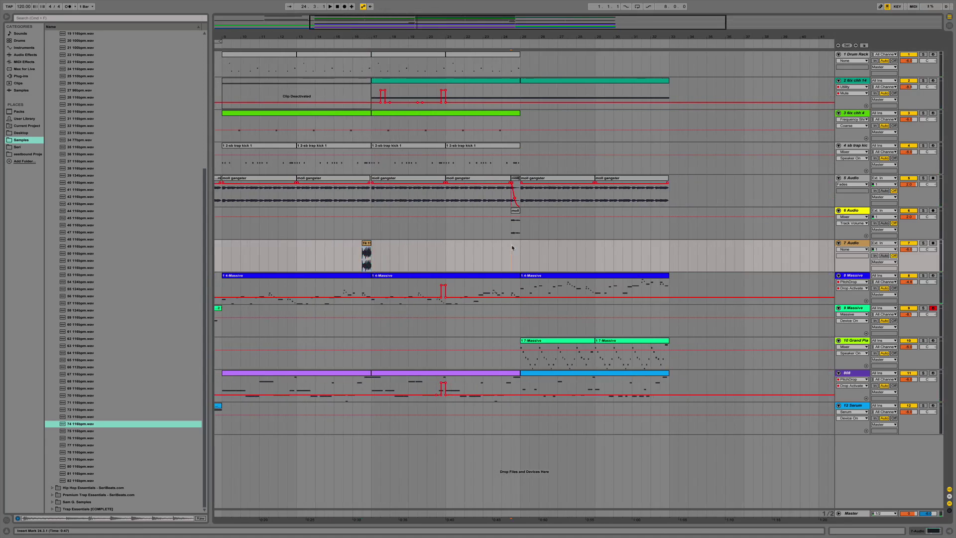
{"action": "key", "text": "super+v"}
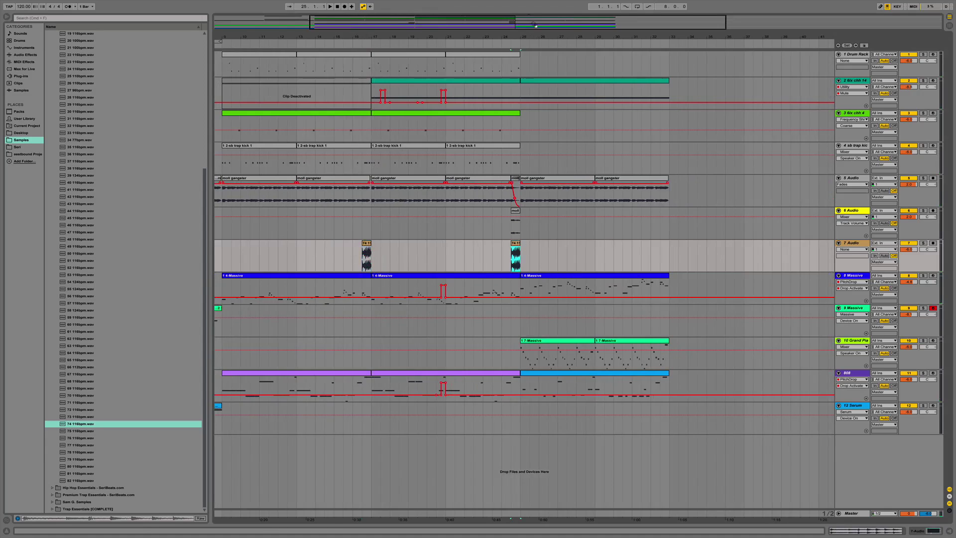
{"action": "key", "text": "space"}
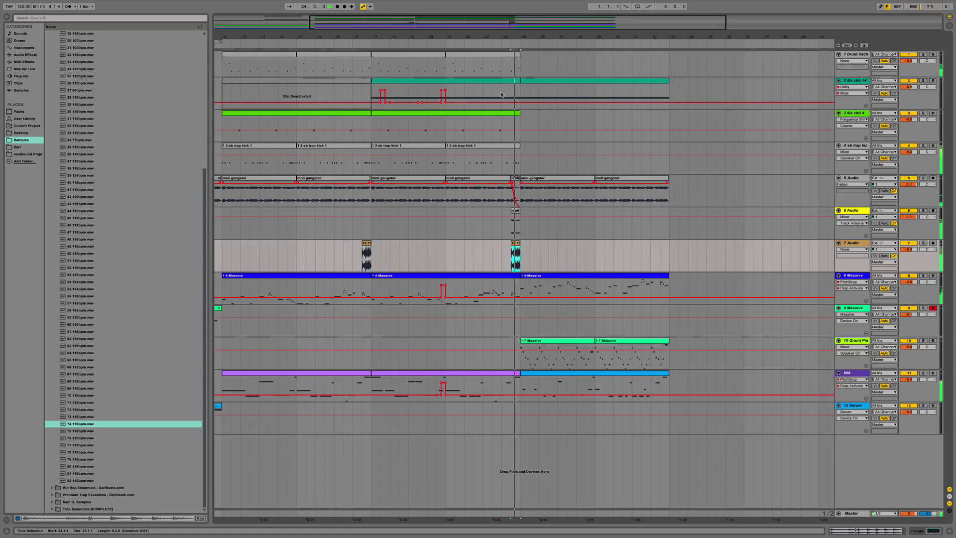
{"action": "key", "text": "super+z"}
Try doubling the segment tempo of the fill clip before bar 17 and play it.
{"action": "double_click", "coordinate": [366, 243]}
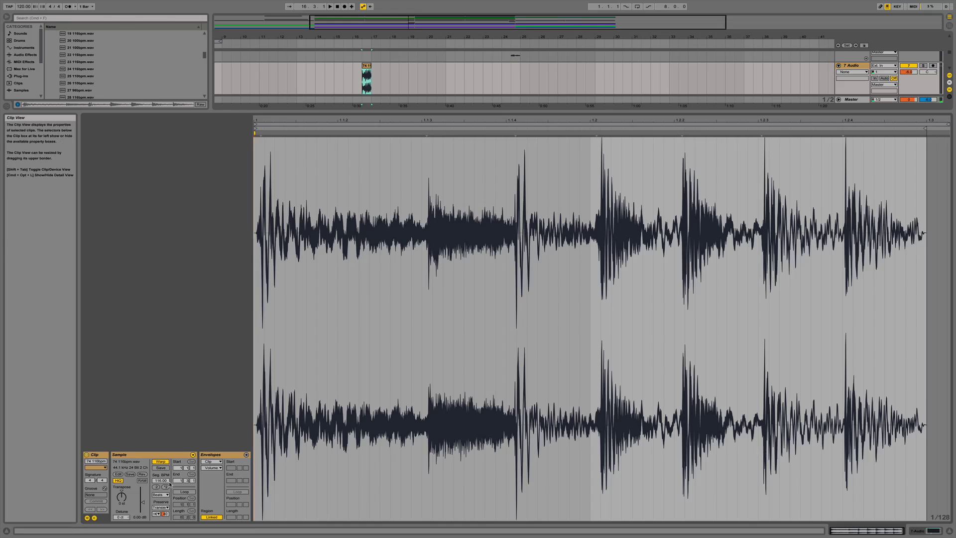
{"action": "left_click", "coordinate": [166, 487]}
{"action": "key", "text": "space"}
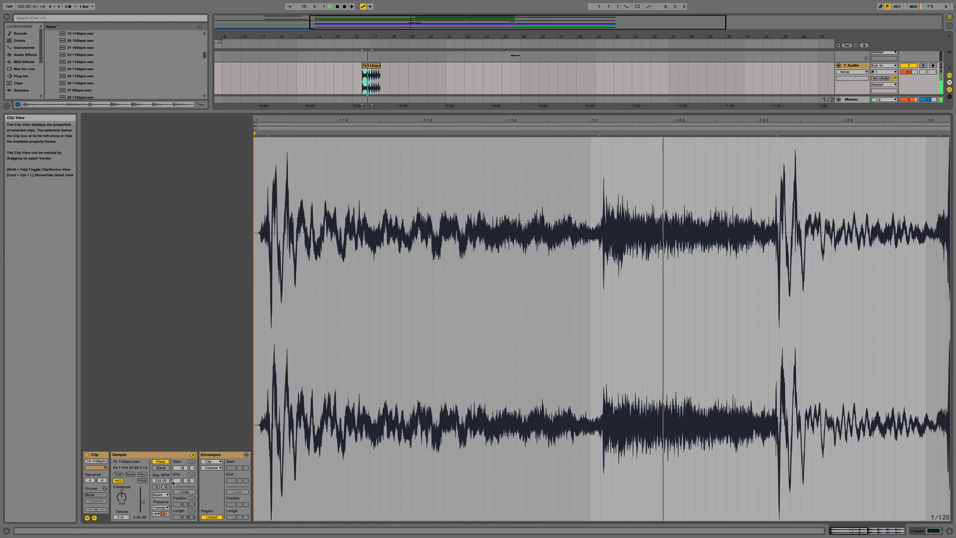
{"action": "key", "text": "space"}
Move the fill clip to start at bar 16, halve its segment tempo and play it.
{"action": "mouse_move", "coordinate": [371, 66]}
{"action": "left_mouse_down"}
{"action": "mouse_move", "coordinate": [351, 70]}
{"action": "mouse_move", "coordinate": [360, 72]}
{"action": "left_mouse_up"}
{"action": "key", "text": "space"}
{"action": "left_click", "coordinate": [157, 487]}
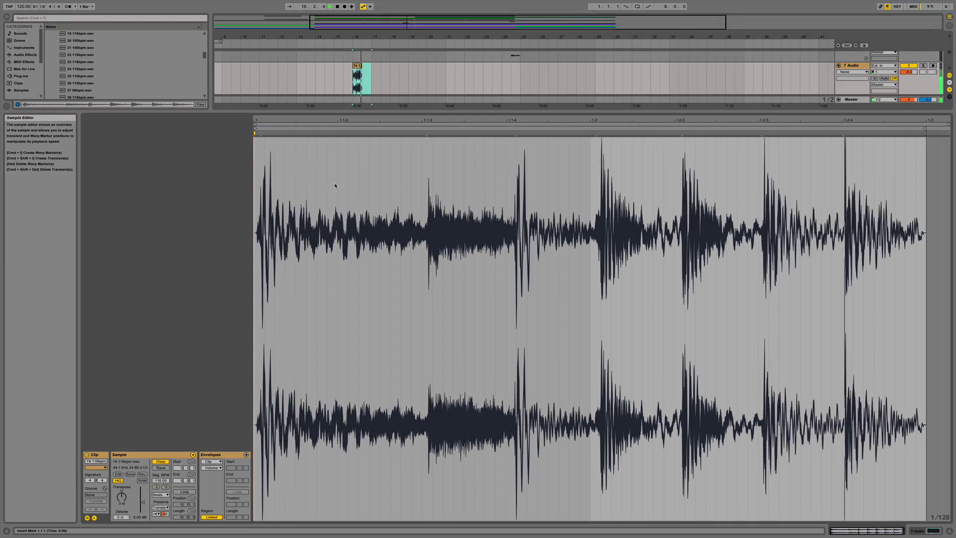
{"action": "key", "text": "space"}
{"action": "key", "text": "space"}
{"action": "key", "text": "space"}
Copy the second half of the fill clip, repeat it twice from 16.3 to bar 17, and play the extended fill.
{"action": "left_click_drag", "start_coordinate": [357, 37], "coordinate": [363, 82]}
{"action": "left_click", "coordinate": [345, 85]}
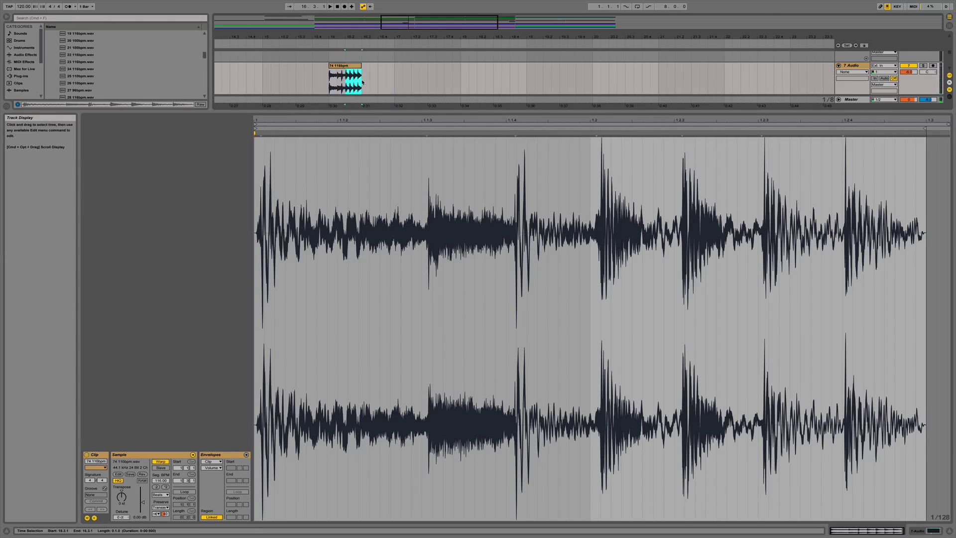
{"action": "key", "text": "super+v"}
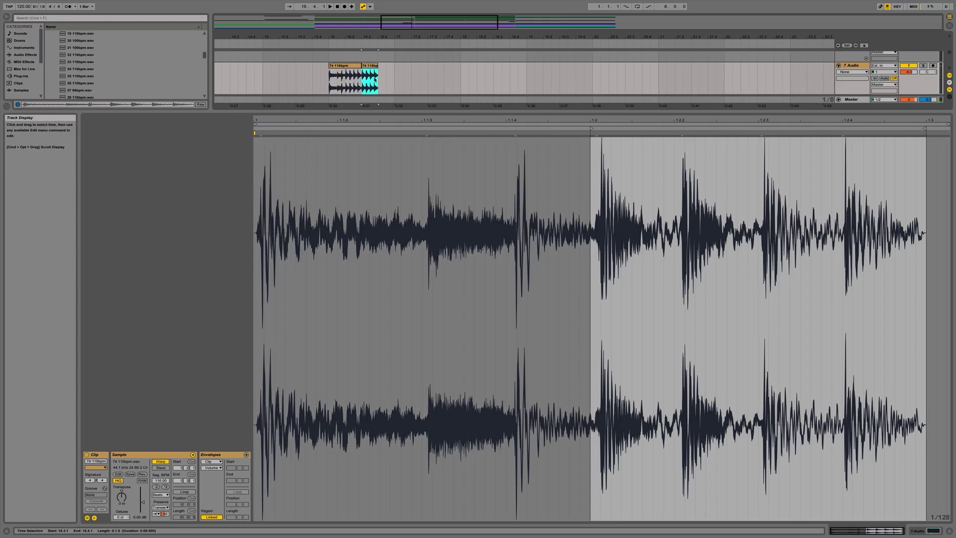
{"action": "key", "text": "super+d"}
{"action": "left_click", "coordinate": [343, 79]}
{"action": "key", "text": "space"}
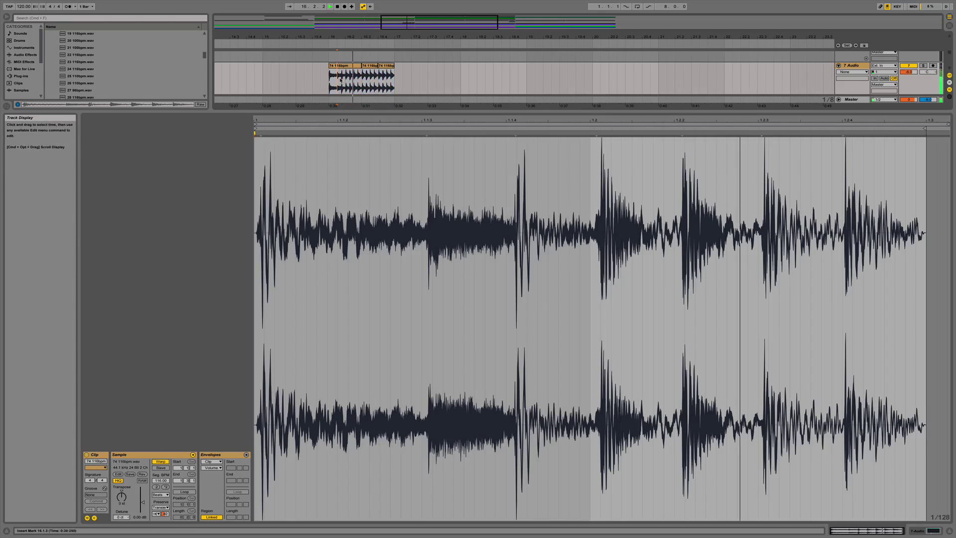
{"action": "mouse_move", "coordinate": [330, 66]}
{"action": "left_mouse_down"}
{"action": "mouse_move", "coordinate": [337, 66]}
{"action": "mouse_move", "coordinate": [329, 65]}
{"action": "left_mouse_up"}
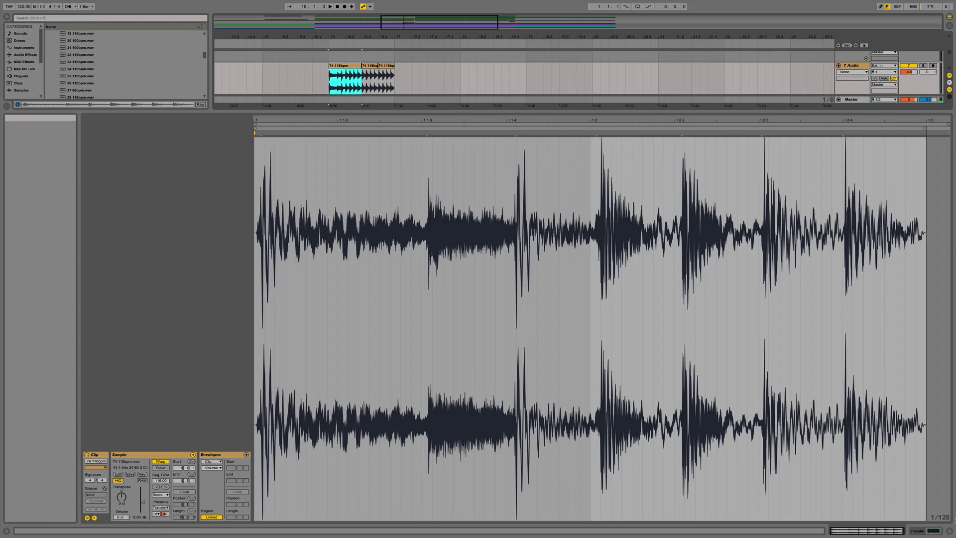
{"action": "left_click", "coordinate": [949, 531]}
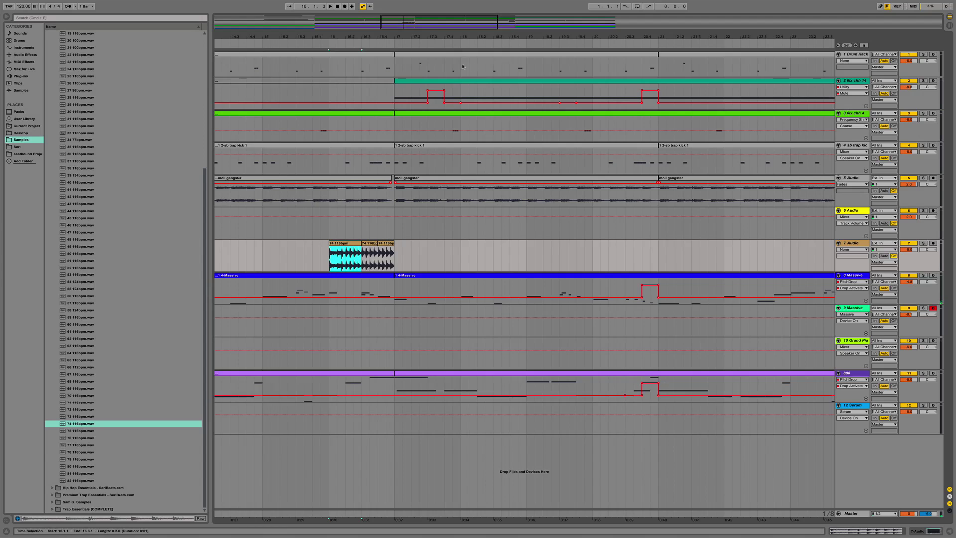
Duplicate the 7 Audio section from bar 9 to 17 so the extended fill also leads into bar 25.
{"action": "left_click_drag", "start_coordinate": [378, 34], "coordinate": [382, 10]}
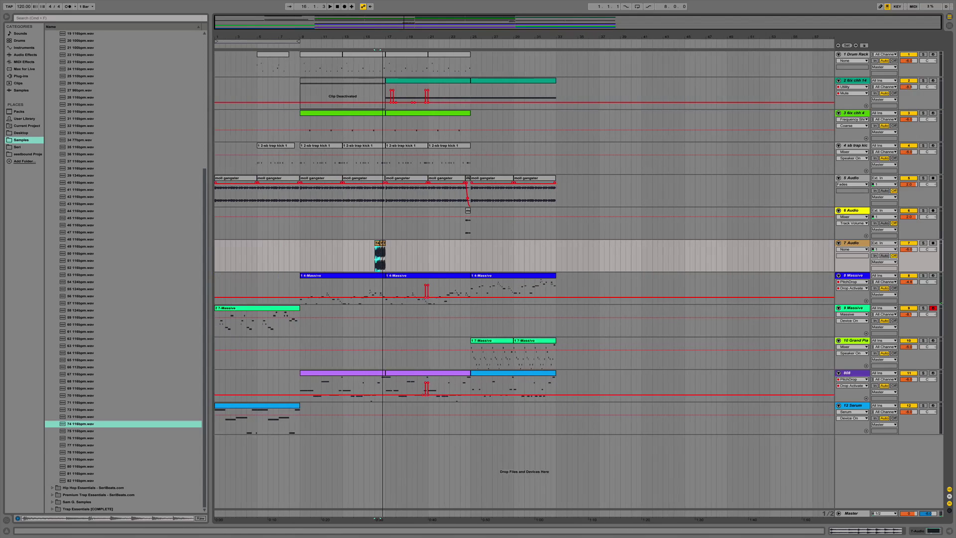
{"action": "left_click_drag", "start_coordinate": [386, 254], "coordinate": [295, 254]}
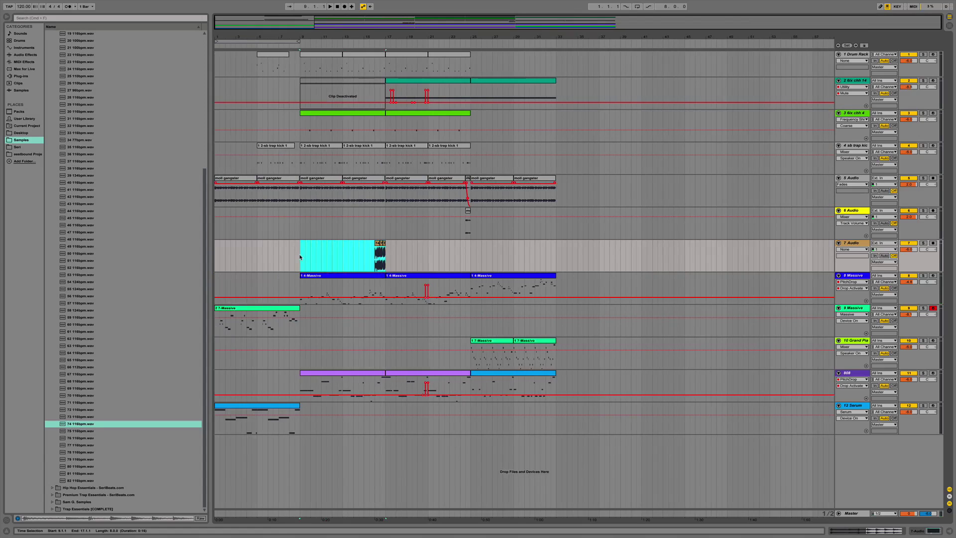
{"action": "left_click", "coordinate": [387, 261]}
{"action": "key", "text": "super+d"}
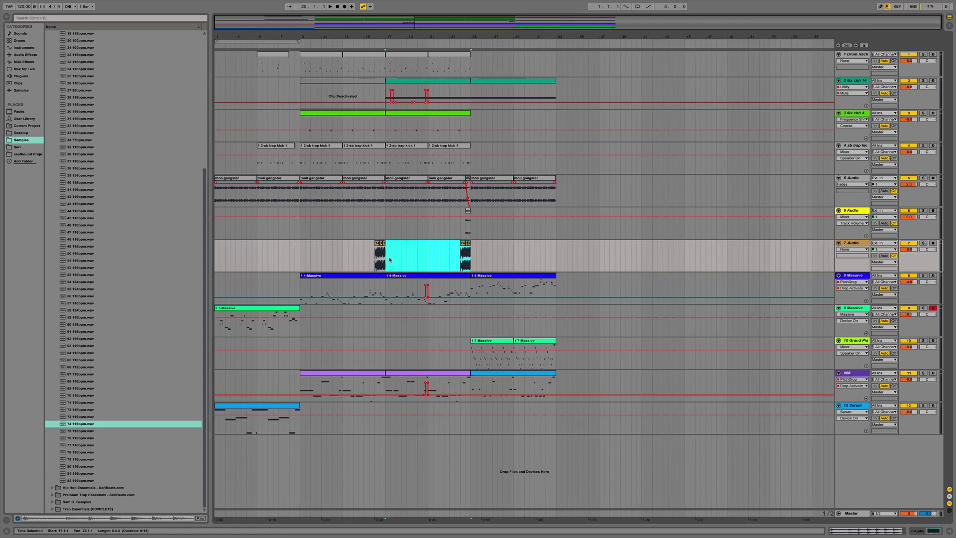
{"action": "left_click", "coordinate": [454, 256]}
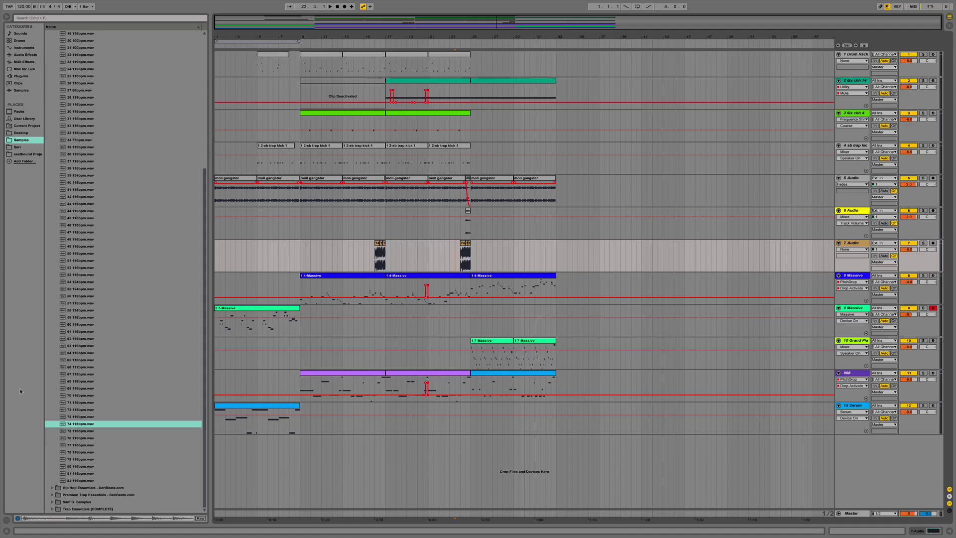
Audition several drum fill samples from the Fills Kit folder against the arrangement, including 11 84bpm.wav and 44 116bpm.wav.
{"action": "scroll", "coordinate": [90, 395], "scroll_direction": "up", "scroll_amount": 1}
{"action": "left_click_drag", "start_coordinate": [447, 37], "coordinate": [413, 37]}
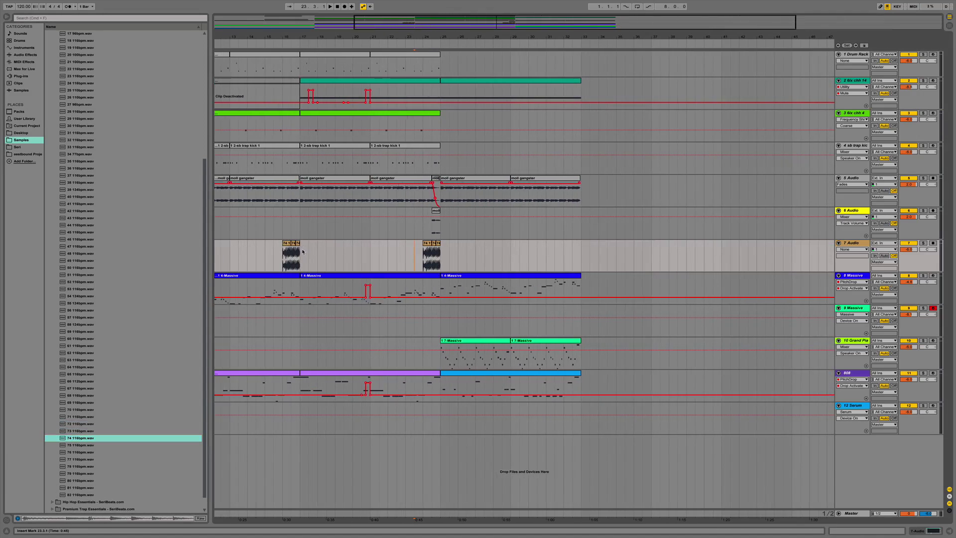
{"action": "left_click", "coordinate": [112, 374]}
{"action": "left_click", "coordinate": [113, 380], "text": "shift"}
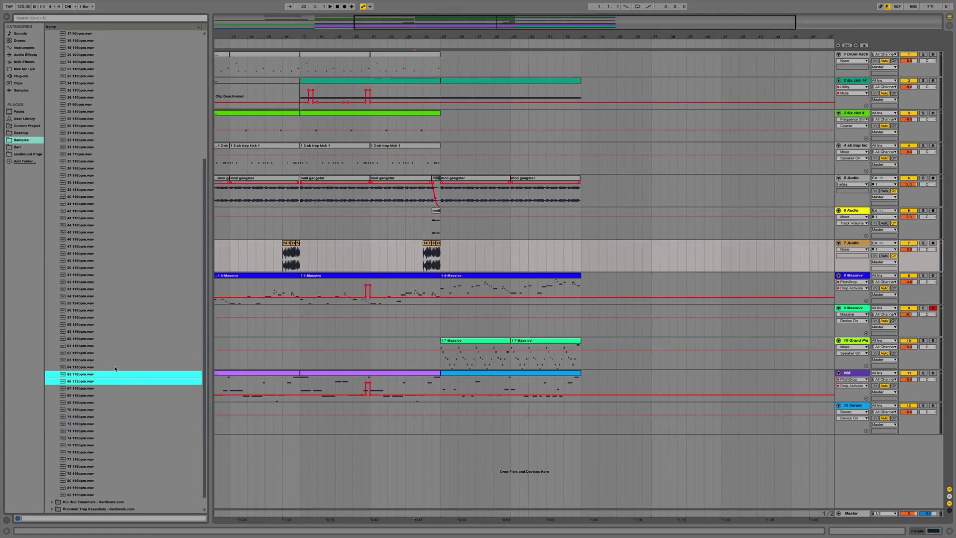
{"action": "left_click", "coordinate": [117, 367]}
{"action": "scroll", "coordinate": [114, 302], "scroll_direction": "up", "scroll_amount": 5}
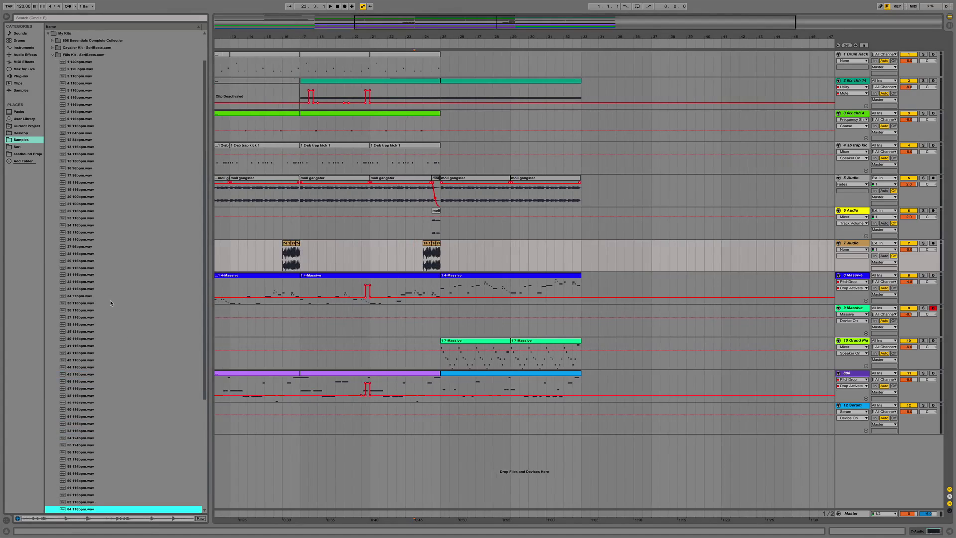
{"action": "left_click", "coordinate": [95, 296]}
{"action": "left_click", "coordinate": [93, 290]}
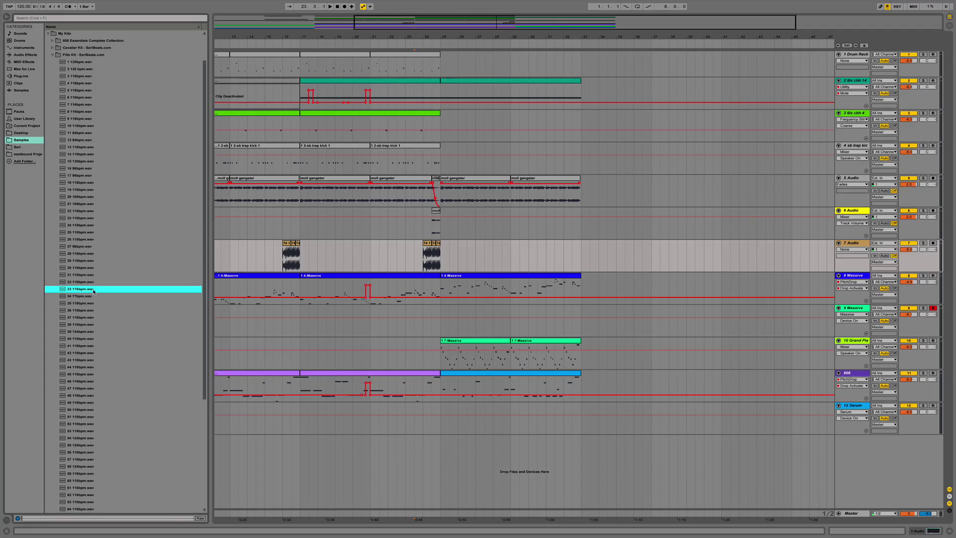
{"action": "left_click", "coordinate": [91, 205]}
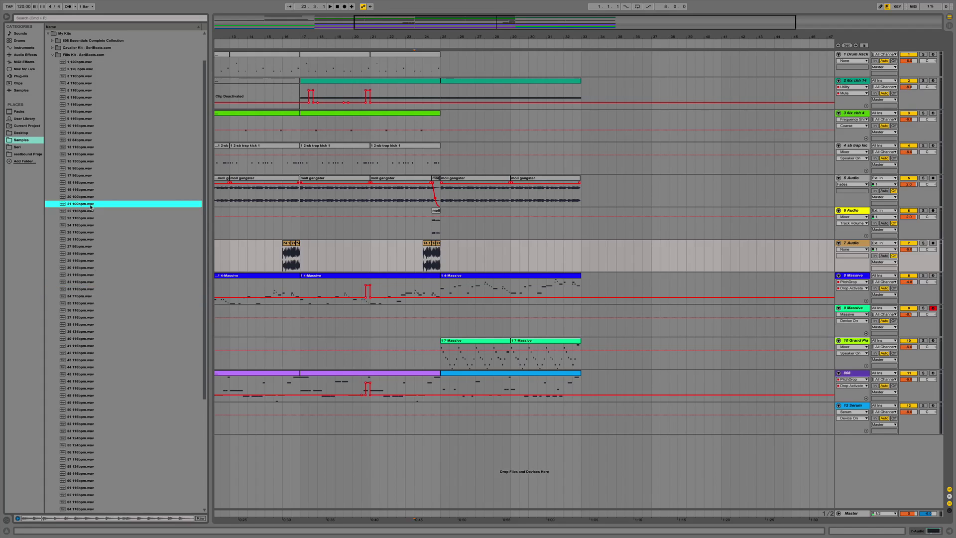
{"action": "left_click", "coordinate": [93, 189]}
{"action": "left_click", "coordinate": [94, 162]}
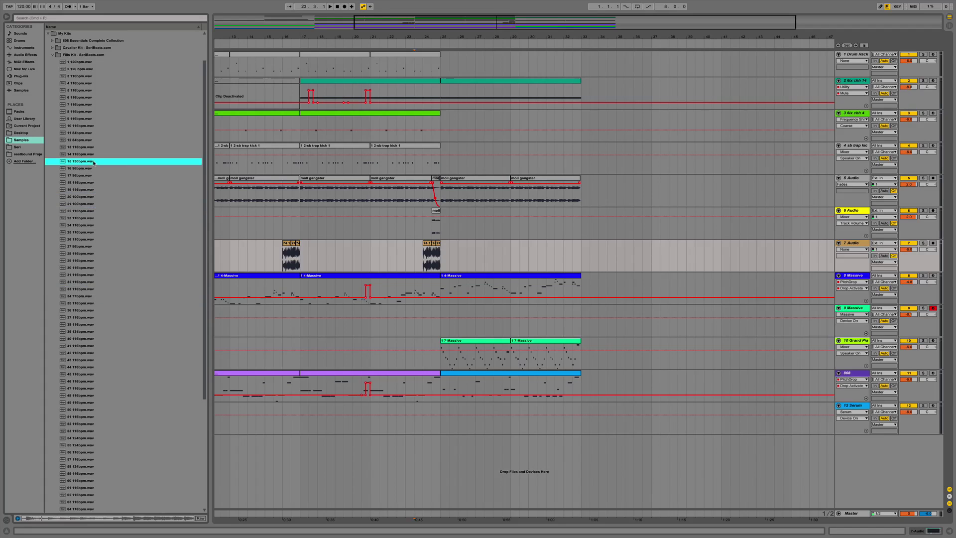
{"action": "left_click", "coordinate": [110, 134]}
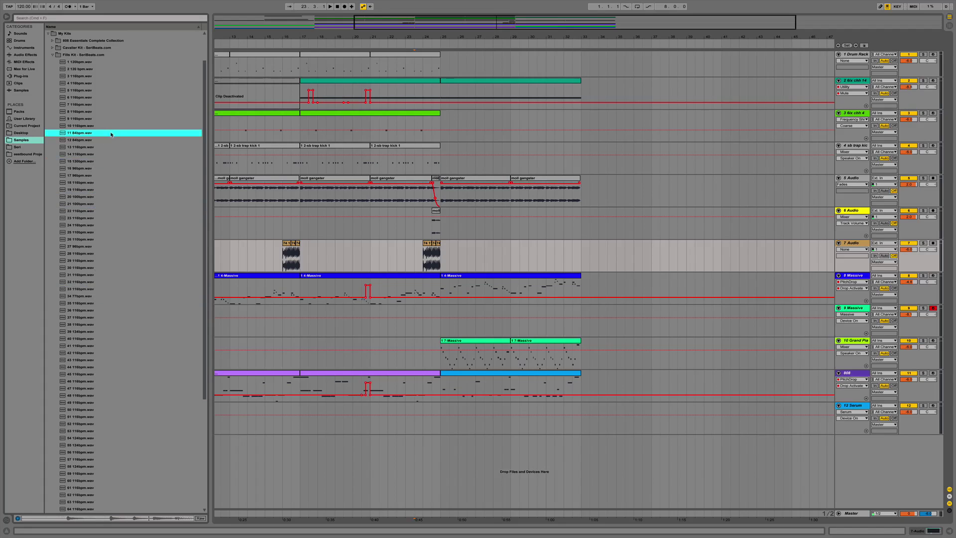
{"action": "key", "text": "space"}
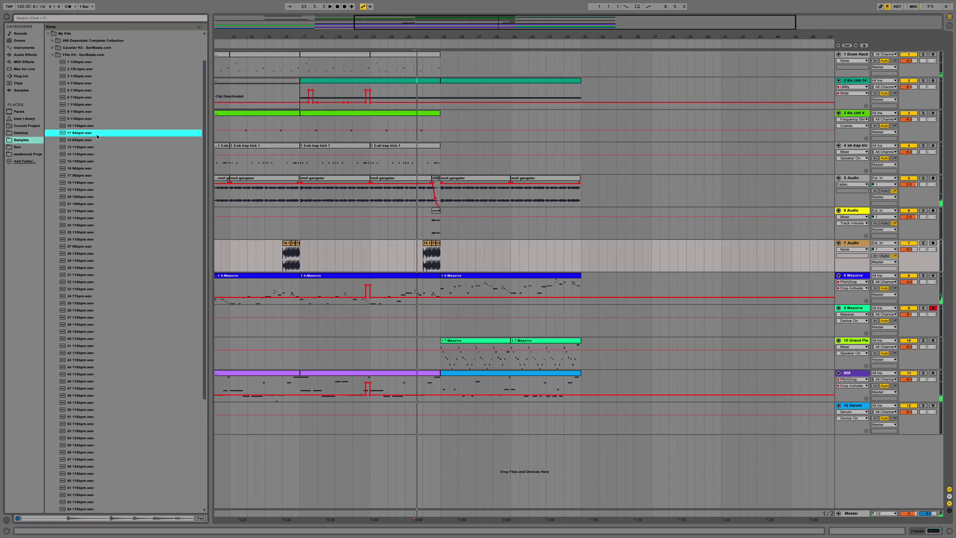
{"action": "left_click", "coordinate": [94, 141]}
{"action": "left_click", "coordinate": [94, 368]}
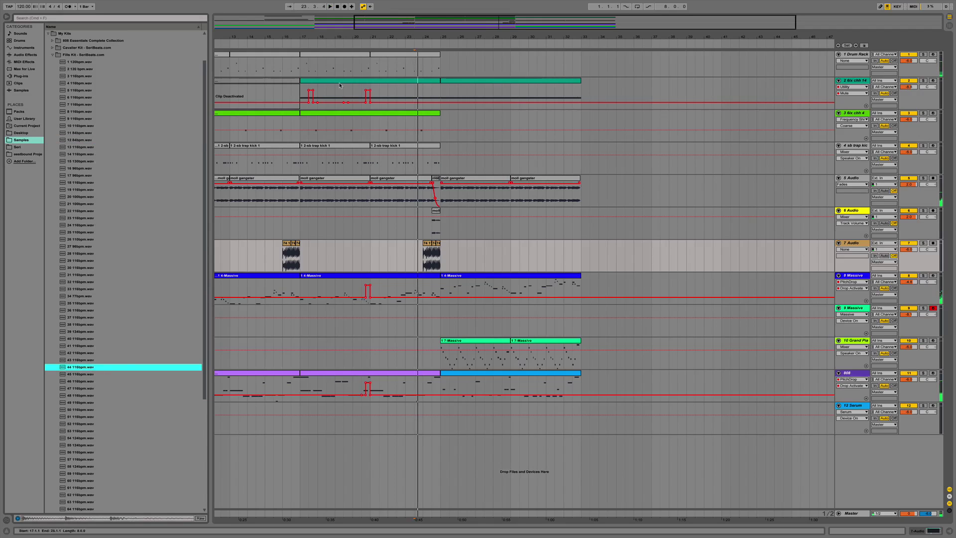
Place the 44 116bpm.wav sample at 16.4.1 inside the fill on the 7 Audio track and play the modified fill.
{"action": "left_click_drag", "start_coordinate": [291, 39], "coordinate": [307, 127]}
{"action": "left_click_drag", "start_coordinate": [112, 367], "coordinate": [371, 253]}
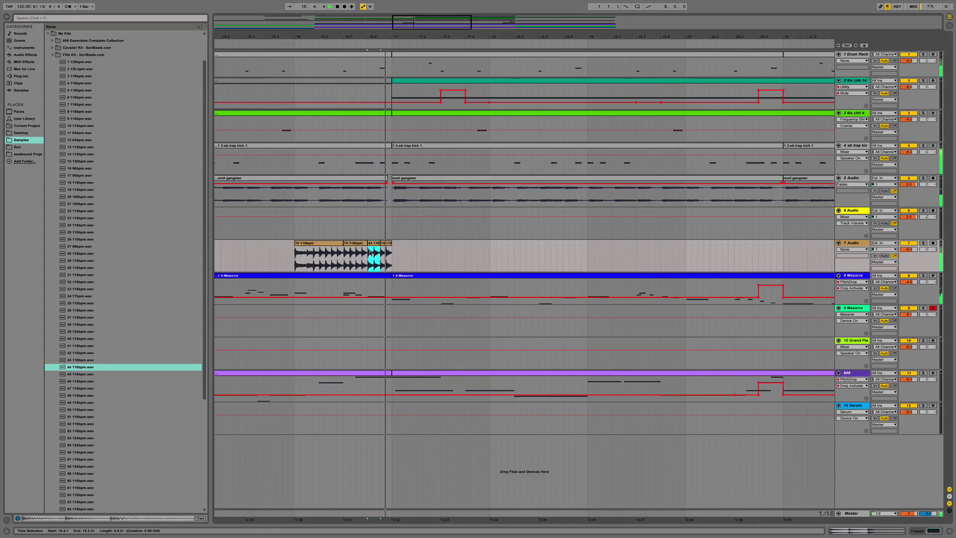
{"action": "left_click", "coordinate": [332, 252]}
{"action": "key", "text": "space"}
{"action": "left_click", "coordinate": [387, 243]}
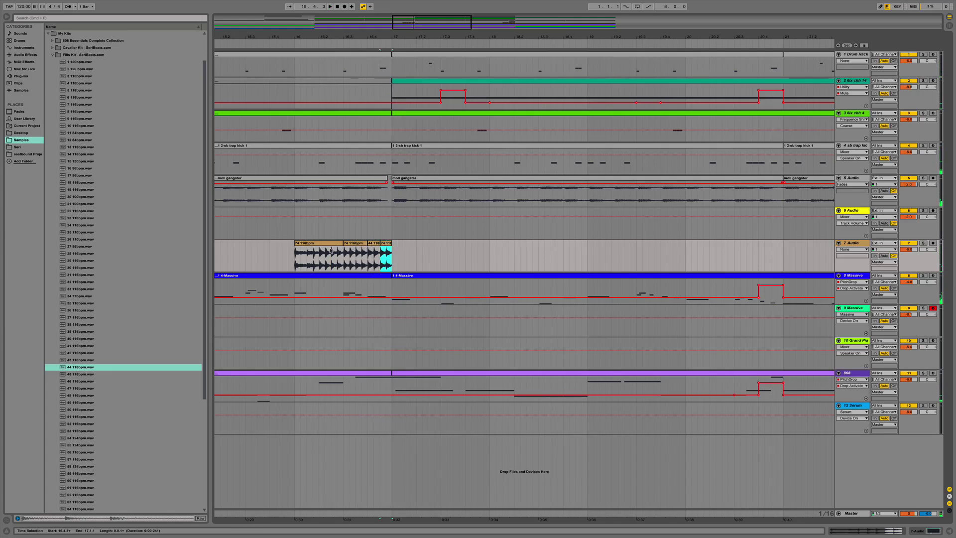
{"action": "left_click", "coordinate": [316, 244], "text": "shift"}
{"action": "key", "text": "space"}
{"action": "key", "text": "minus"}
{"action": "key", "text": "minus"}
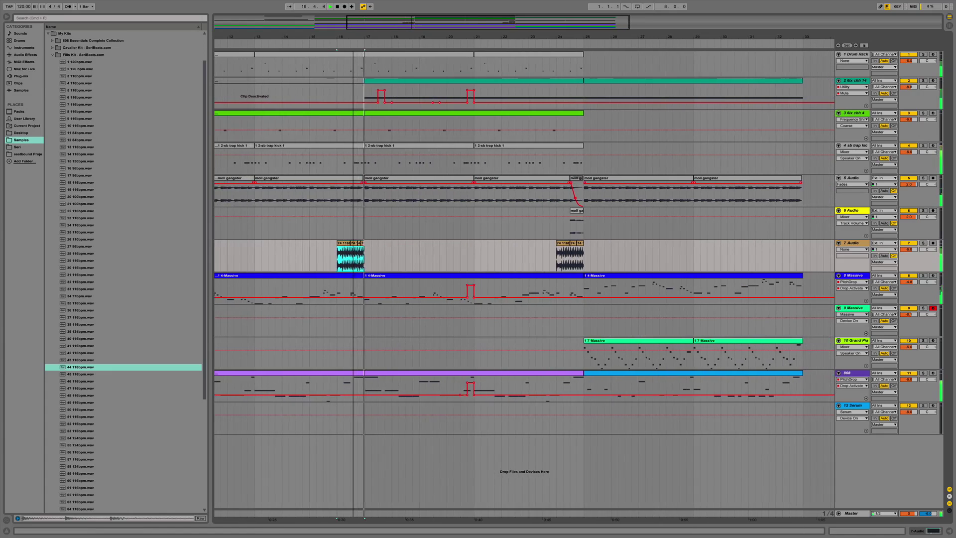
{"action": "key", "text": "space"}
{"action": "key", "text": "space"}
Try a copy of the 44 116bpm slice at 17.3.1 on the 7 Audio track, move it to 17.3.3 and play it.
{"action": "left_click", "coordinate": [359, 244]}
{"action": "key", "text": "space"}
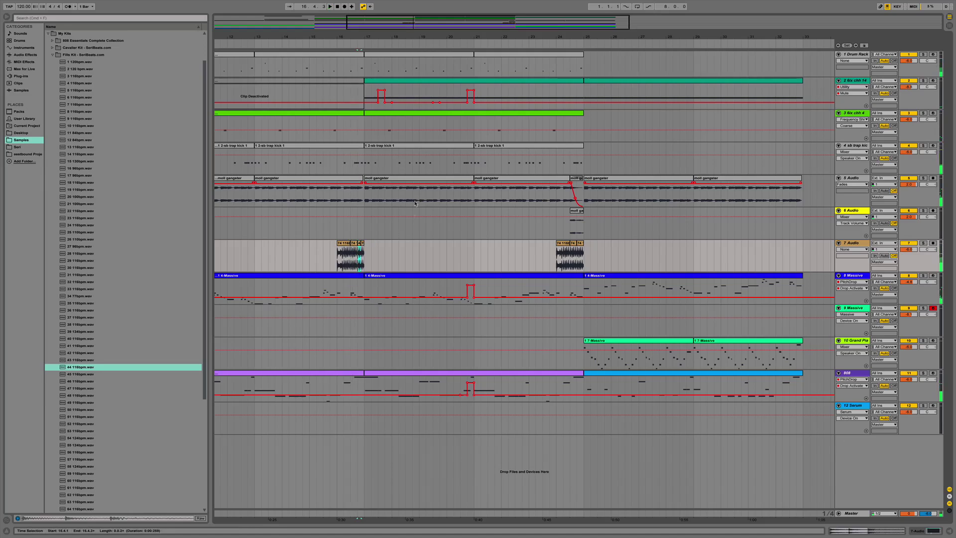
{"action": "left_click_drag", "start_coordinate": [400, 37], "coordinate": [400, 50]}
{"action": "left_click", "coordinate": [326, 255]}
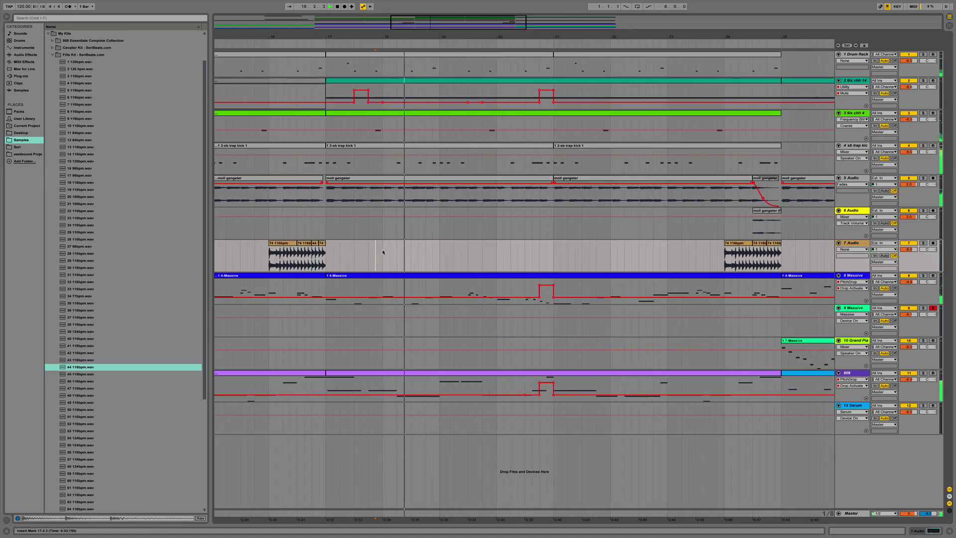
{"action": "left_click", "coordinate": [355, 251]}
{"action": "key", "text": "space"}
{"action": "key", "text": "ctrl+v"}
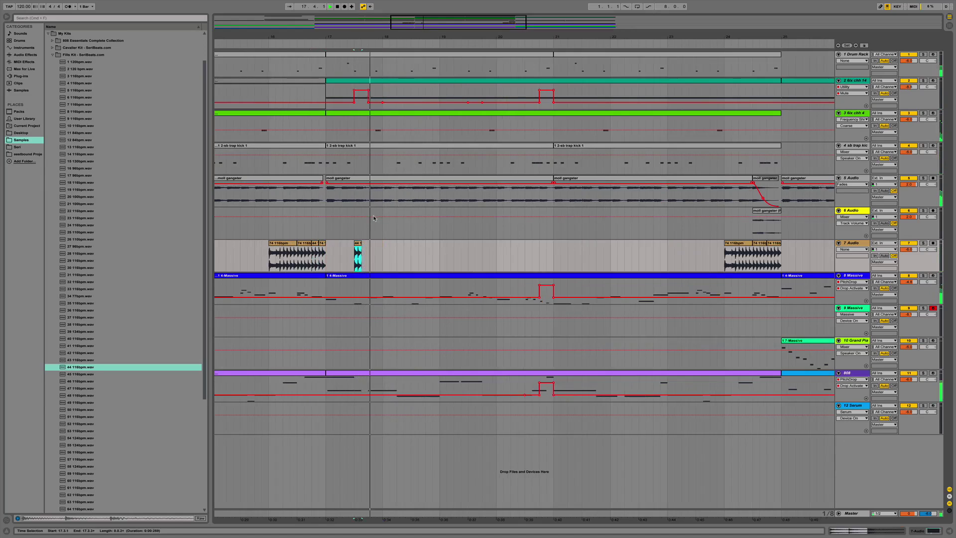
{"action": "left_click_drag", "start_coordinate": [359, 255], "coordinate": [365, 256]}
{"action": "left_click", "coordinate": [351, 259]}
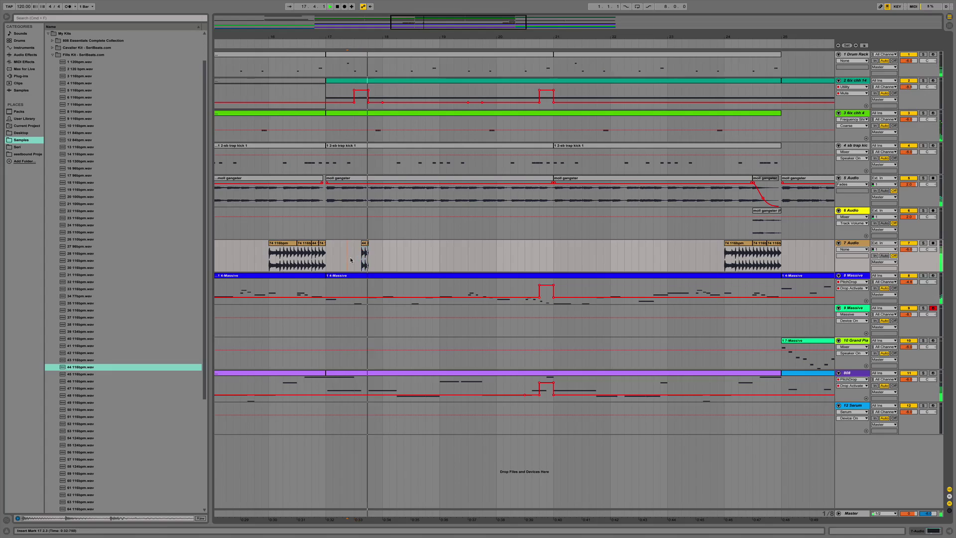
{"action": "left_click", "coordinate": [354, 255]}
{"action": "key", "text": "space"}
{"action": "key", "text": "space"}
Replace the slice at 17.3.3 with a copy of the last 74 116bpm slice before bar 17 and play the section.
{"action": "left_click", "coordinate": [322, 243]}
{"action": "key", "text": "super+c"}
{"action": "left_click", "coordinate": [365, 244]}
{"action": "key", "text": "super+v"}
{"action": "left_click", "coordinate": [355, 251]}
{"action": "key", "text": "space"}
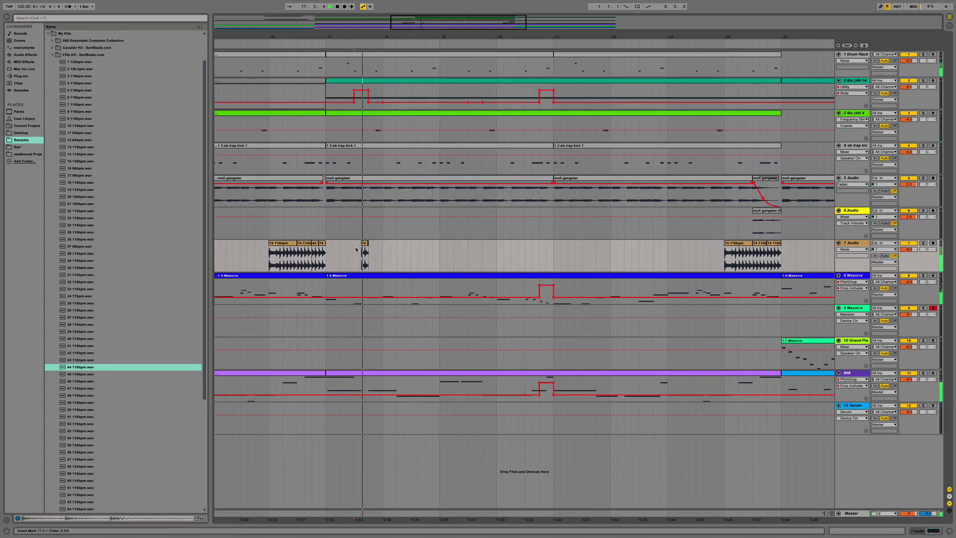
{"action": "key", "text": "space"}
{"action": "key", "text": "space"}
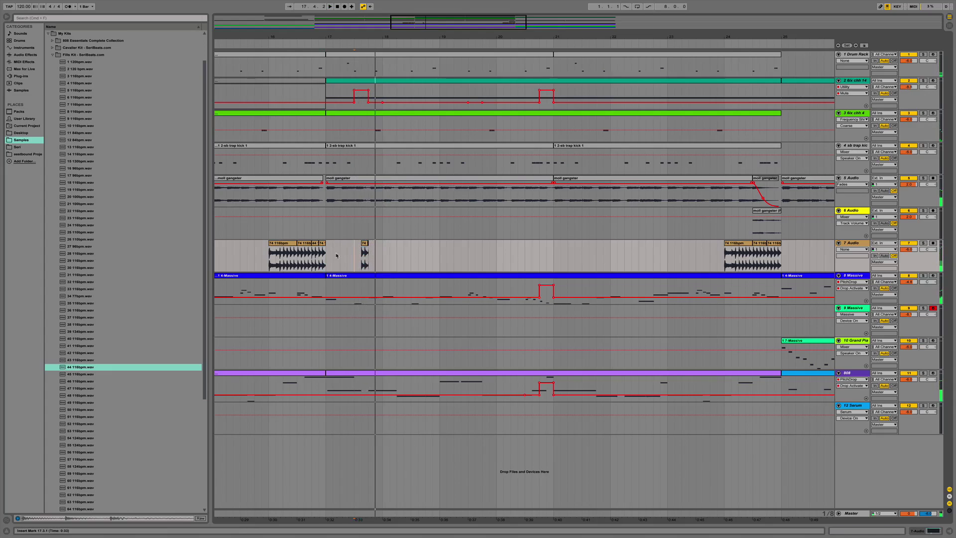
{"action": "left_click", "coordinate": [331, 255]}
{"action": "key", "text": "space"}
{"action": "key", "text": "space"}
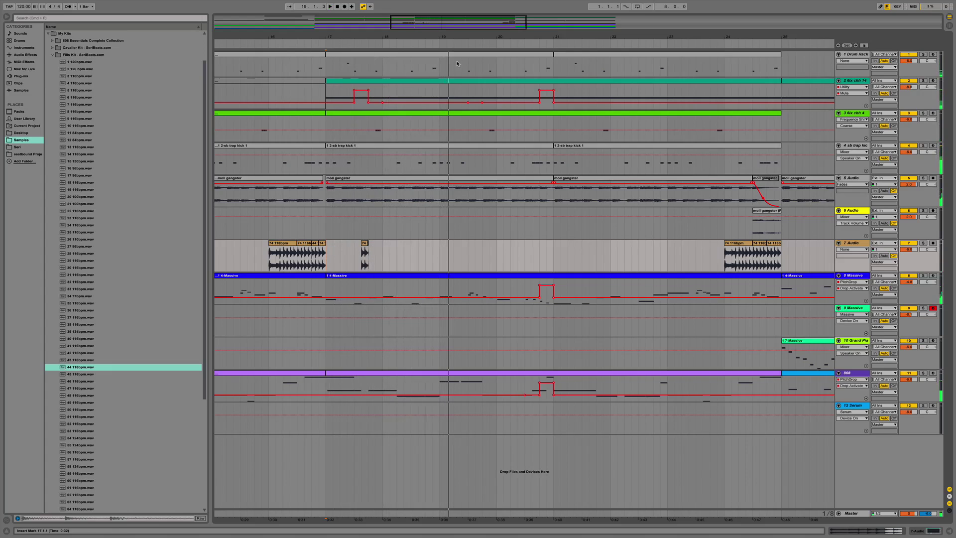
Automate a Utility mute on the 8 Massive track for one beat from 19.3 to 19.4.
{"action": "scroll", "coordinate": [466, 218], "scroll_direction": "left", "scroll_amount": 3}
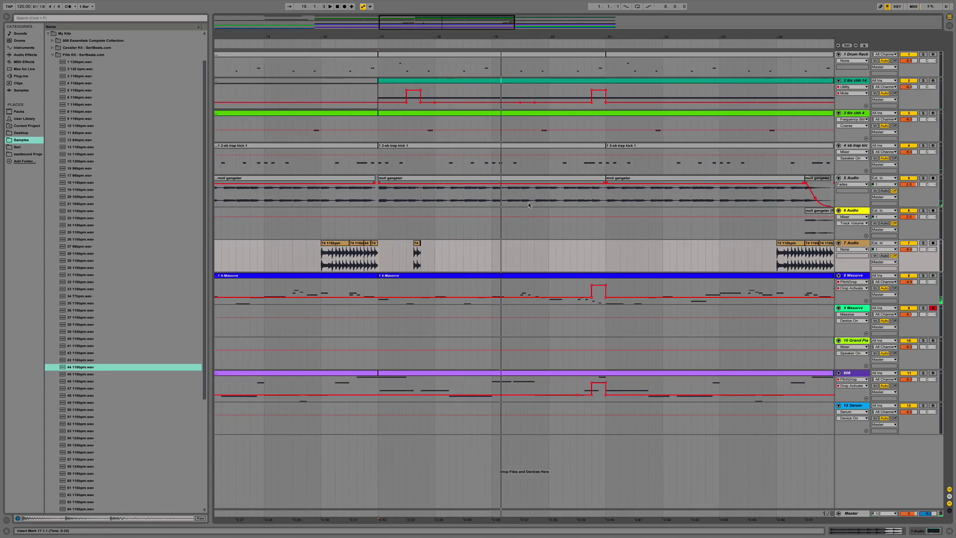
{"action": "left_click_drag", "start_coordinate": [427, 35], "coordinate": [387, 68]}
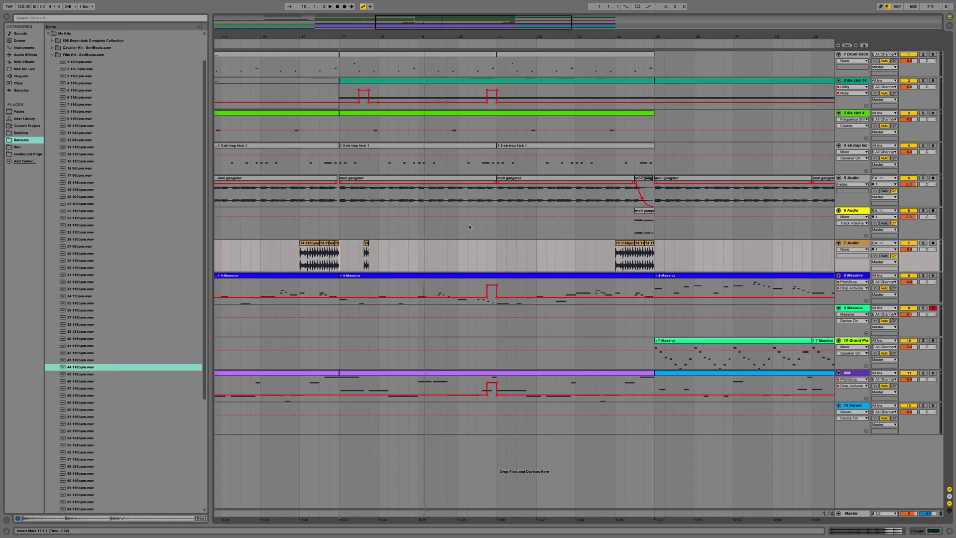
{"action": "left_click", "coordinate": [447, 256]}
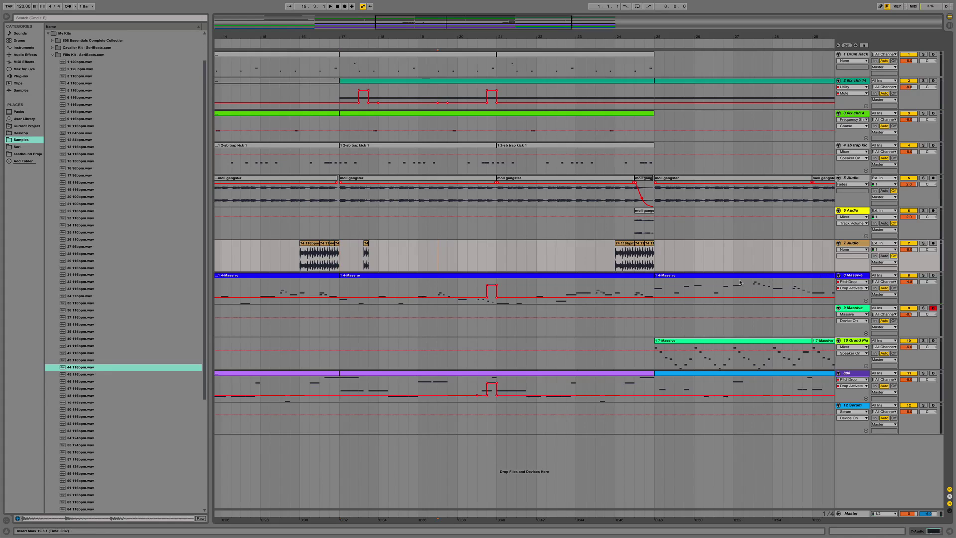
{"action": "left_click", "coordinate": [849, 277]}
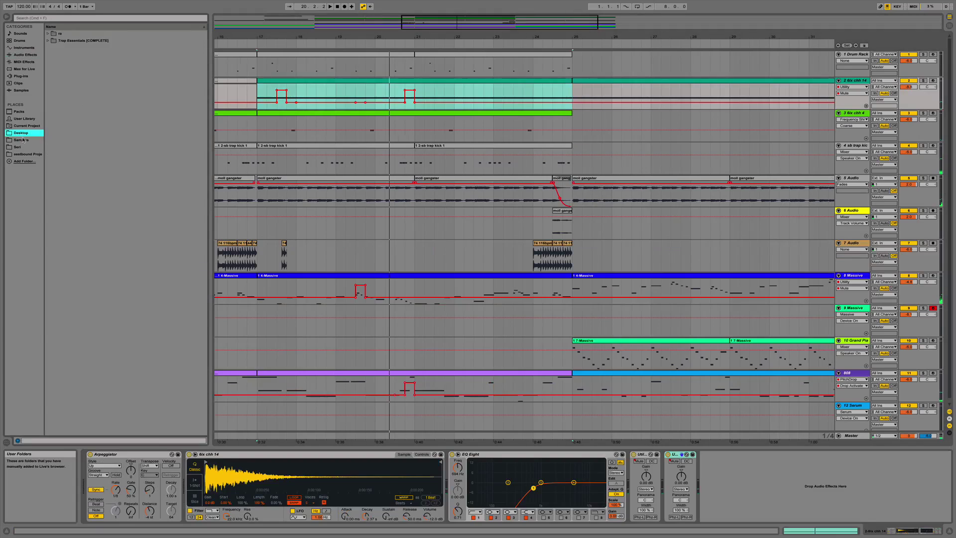
Audition more drum fills from the Fills Kit folder, including 23, 24 and 31 116bpm.wav.
{"action": "left_click", "coordinate": [23, 140]}
{"action": "left_click", "coordinate": [95, 219]}
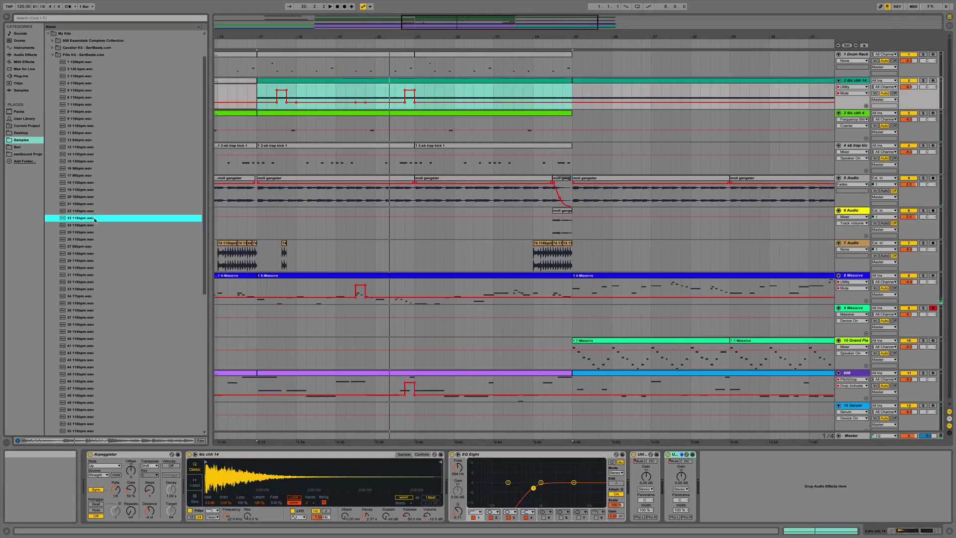
{"action": "left_click", "coordinate": [92, 226]}
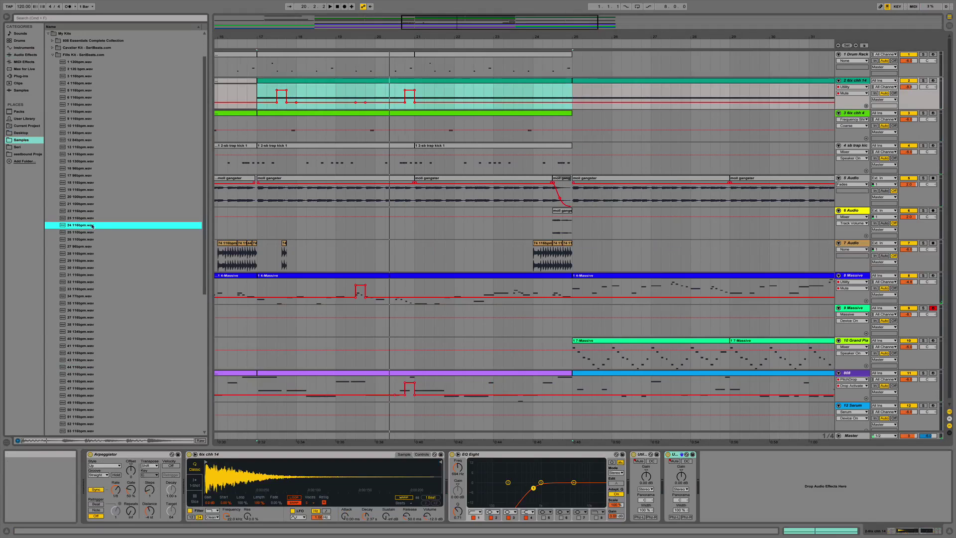
{"action": "left_click", "coordinate": [249, 255]}
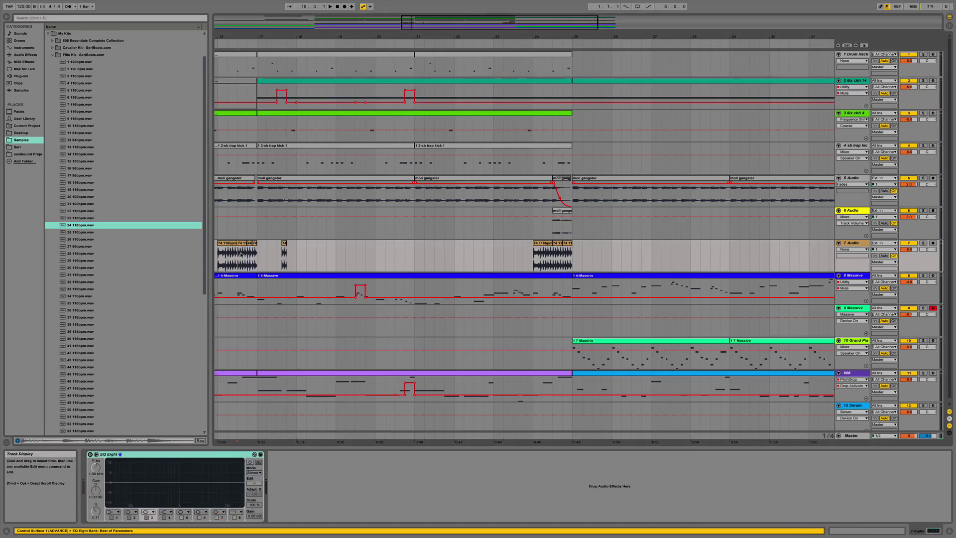
{"action": "left_click", "coordinate": [113, 275]}
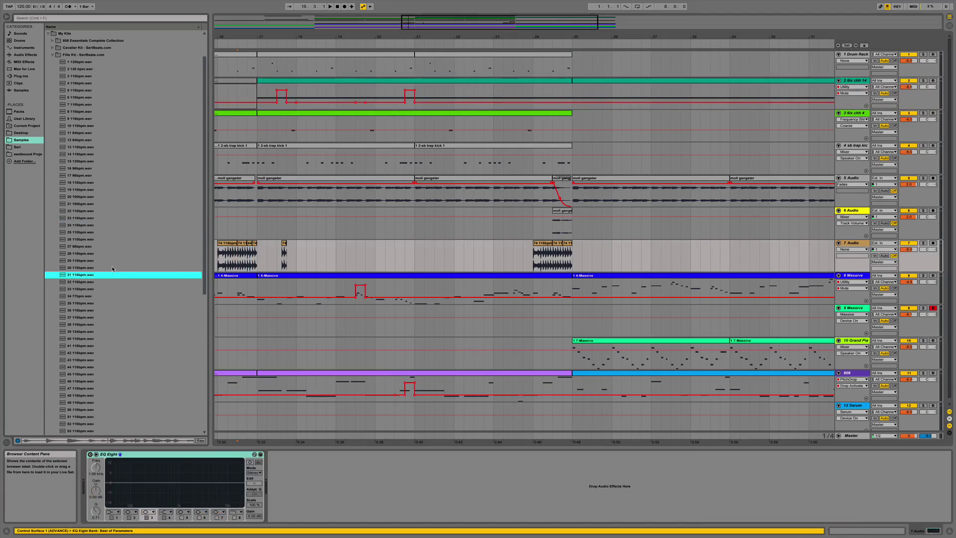
Place the 30 116bpm.wav fill on the 7 Audio track from 20.4 to bar 21 and play it in context.
{"action": "left_click", "coordinate": [108, 268]}
{"action": "left_click_drag", "start_coordinate": [107, 268], "coordinate": [345, 263]}
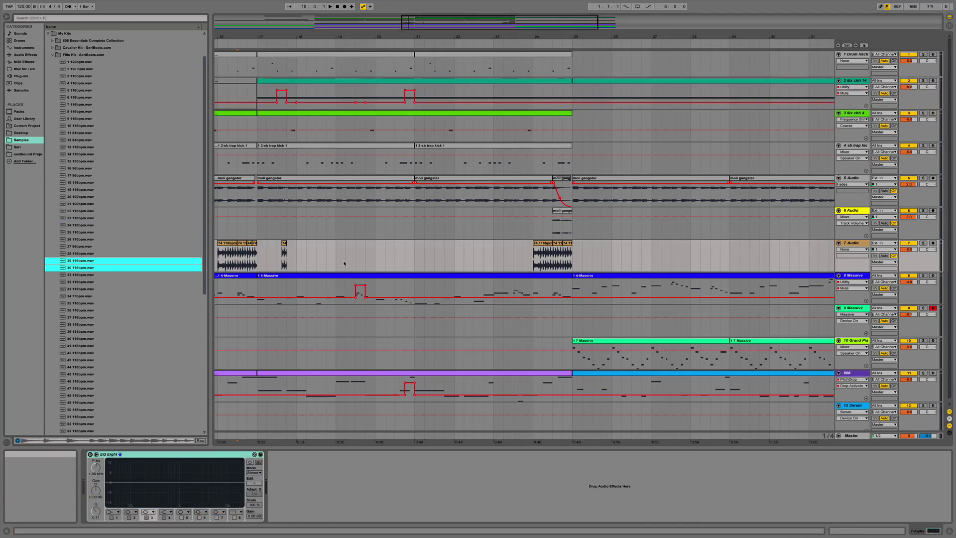
{"action": "left_click", "coordinate": [107, 275]}
{"action": "left_click", "coordinate": [92, 268]}
{"action": "left_click_drag", "start_coordinate": [93, 268], "coordinate": [411, 248]}
{"action": "left_click", "coordinate": [416, 256]}
{"action": "left_click", "coordinate": [377, 244]}
{"action": "key", "text": "space"}
{"action": "key", "text": "space"}
{"action": "key", "text": "space"}
{"action": "key", "text": "space"}
{"action": "left_click", "coordinate": [413, 250]}
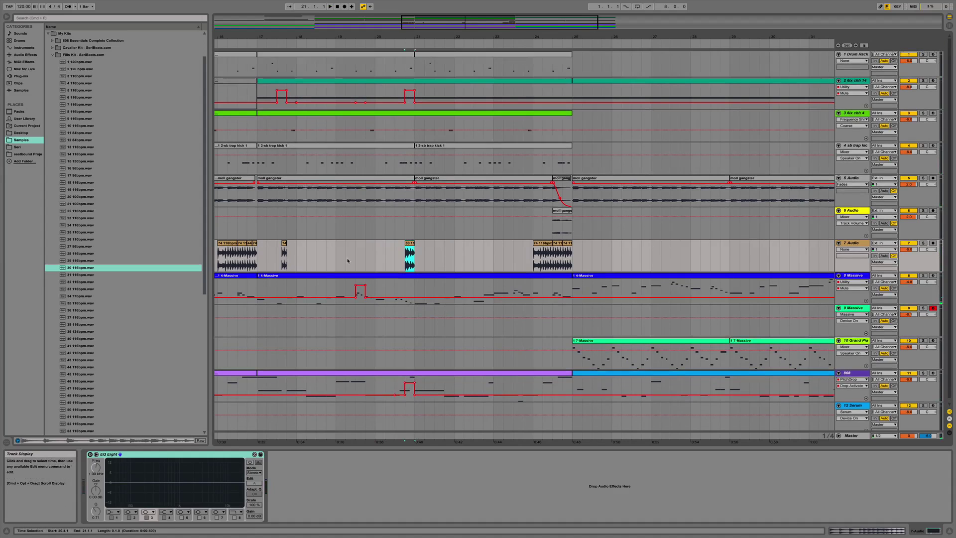
Move the 30 116bpm fill clip to 19.3, over the mute on the 8 Massive track, and play it.
{"action": "left_click", "coordinate": [411, 244]}
{"action": "left_click_drag", "start_coordinate": [412, 244], "coordinate": [360, 246]}
{"action": "key", "text": "space"}
{"action": "left_click", "coordinate": [350, 253]}
{"action": "key", "text": "space"}
{"action": "key", "text": "space"}
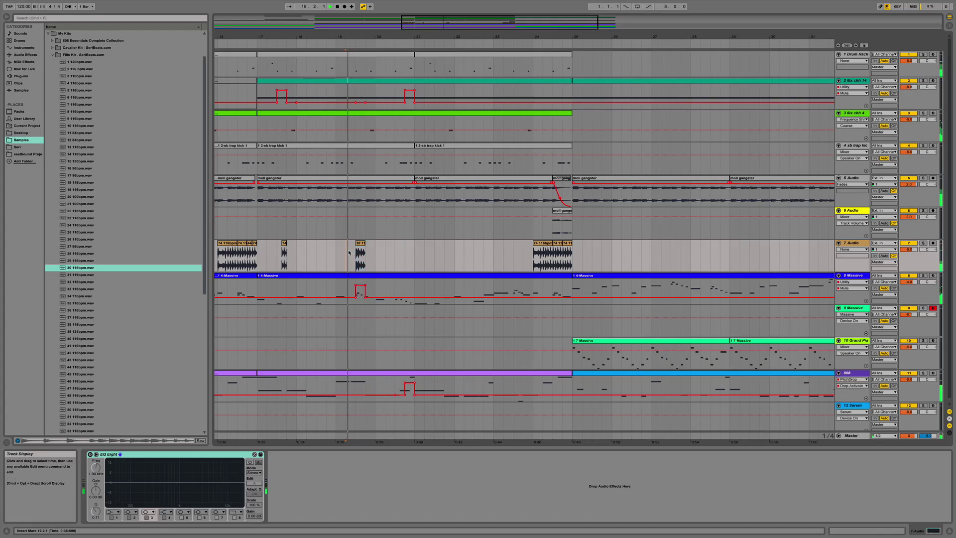
{"action": "key", "text": "space"}
Trim the start of the 30 116bpm clip to 19.3.3 so it ends at 19.4.1, and play the result.
{"action": "scroll", "coordinate": [355, 250], "scroll_direction": "up", "scroll_amount": 5}
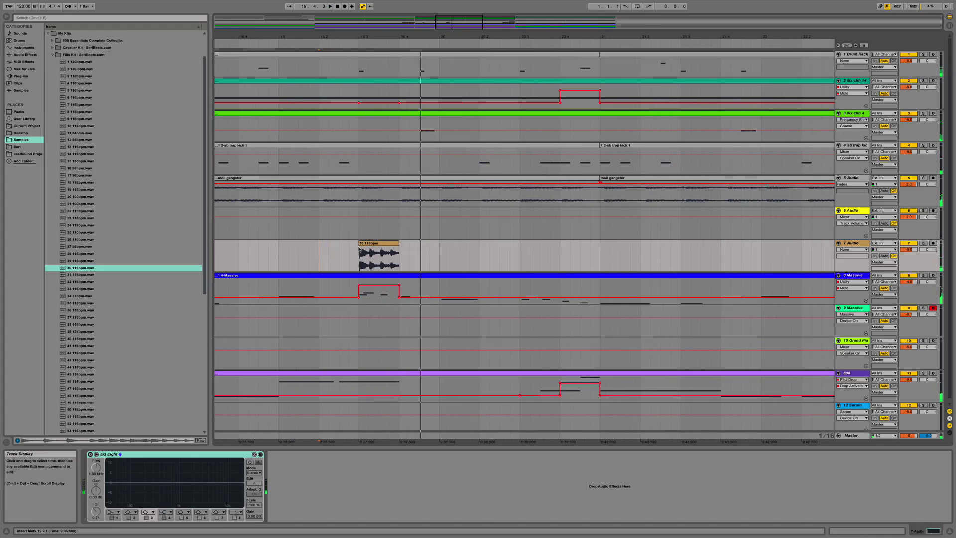
{"action": "left_click_drag", "start_coordinate": [359, 249], "coordinate": [379, 249]}
{"action": "key", "text": "space"}
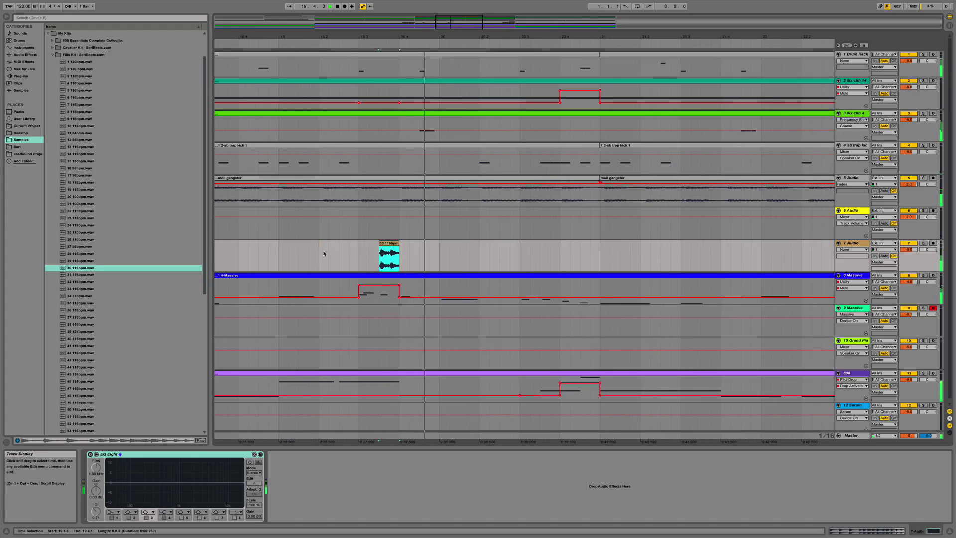
{"action": "left_click", "coordinate": [326, 253]}
{"action": "key", "text": "space"}
{"action": "key", "text": "space"}
{"action": "key", "text": "space"}
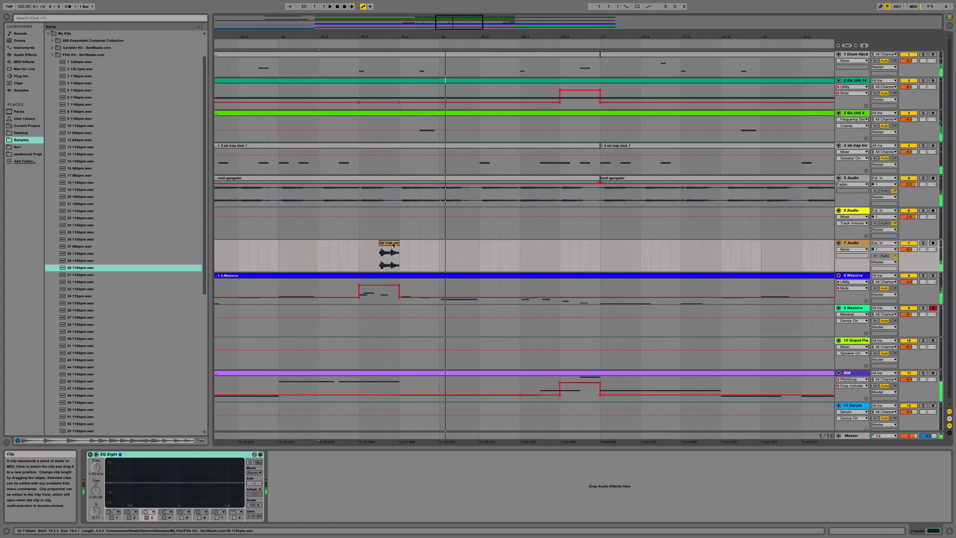
Open the 30 116bpm clip, set its transient loop mode to Off, shorten the transient envelope and play the result.
{"action": "double_click", "coordinate": [393, 245]}
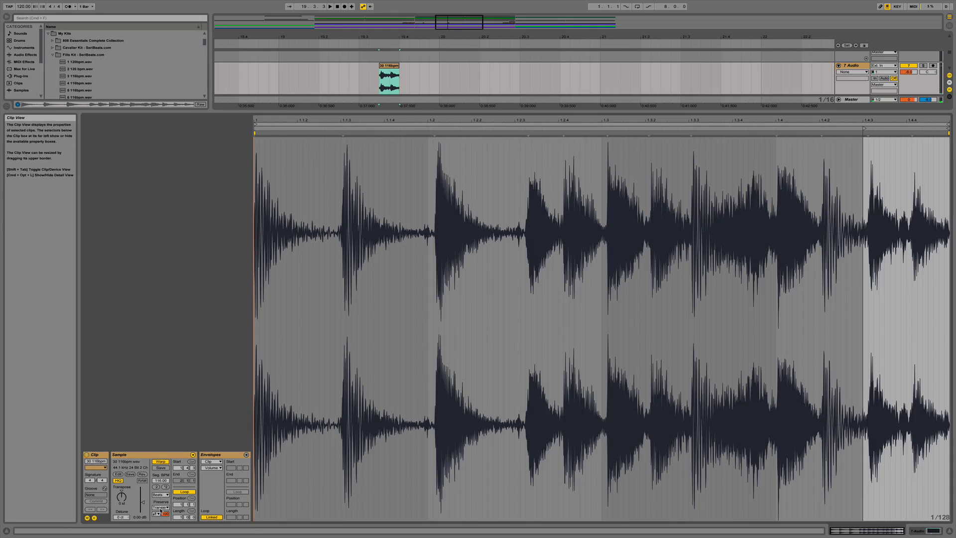
{"action": "key", "text": "space"}
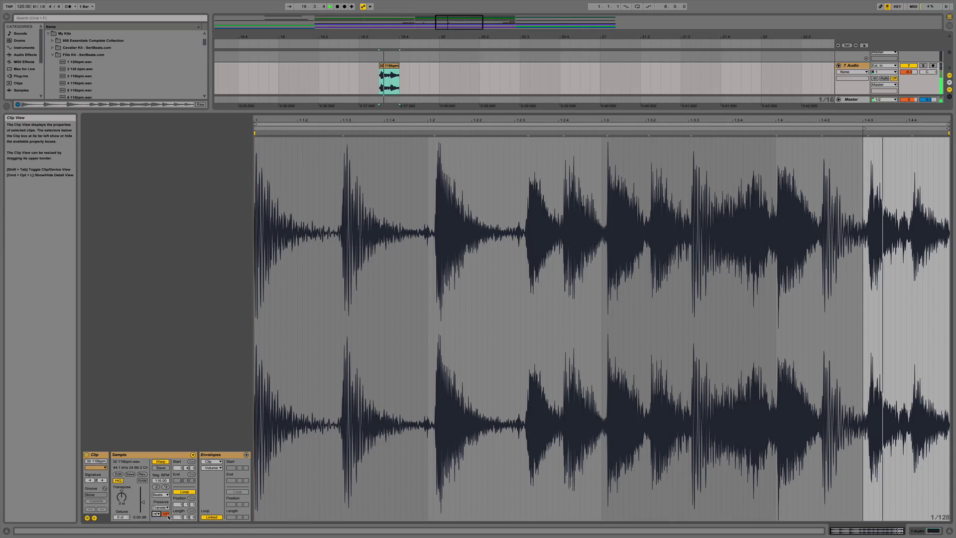
{"action": "left_click_drag", "start_coordinate": [166, 514], "coordinate": [166, 536]}
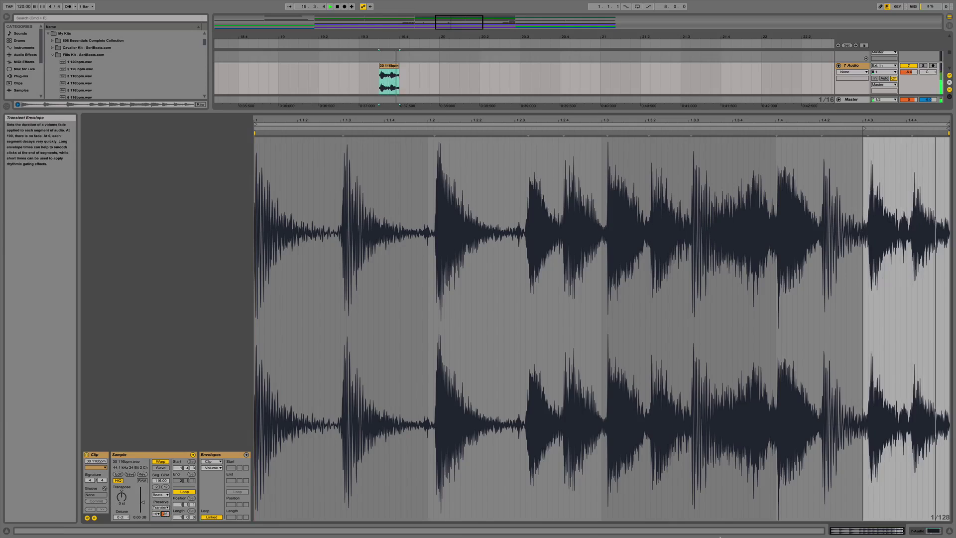
{"action": "key", "text": "space"}
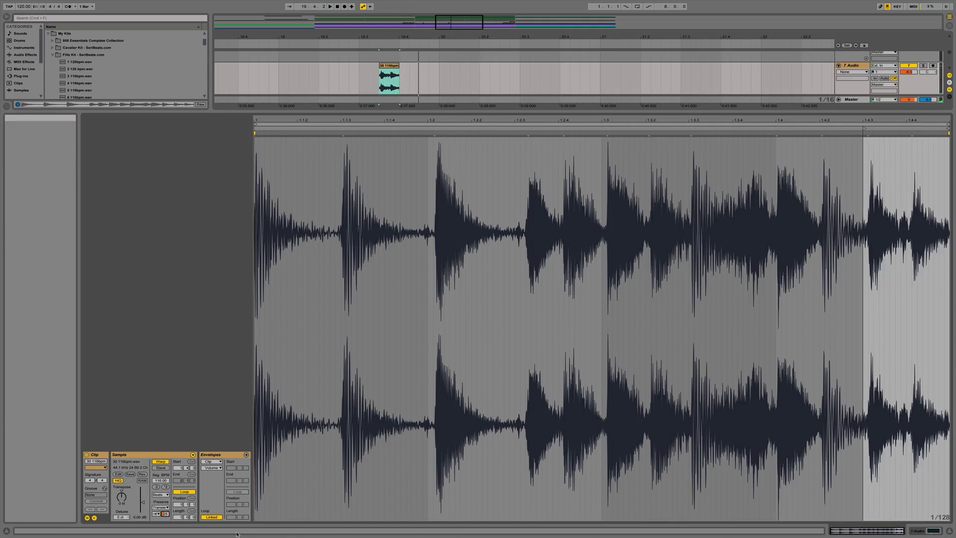
{"action": "left_click_drag", "start_coordinate": [164, 514], "coordinate": [164, 489]}
{"action": "key", "text": "space"}
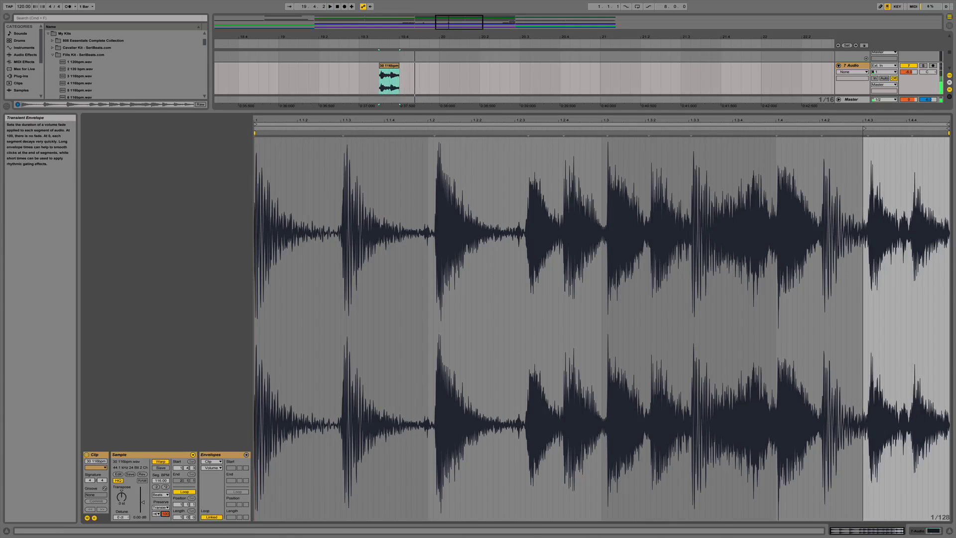
{"action": "left_click", "coordinate": [155, 514]}
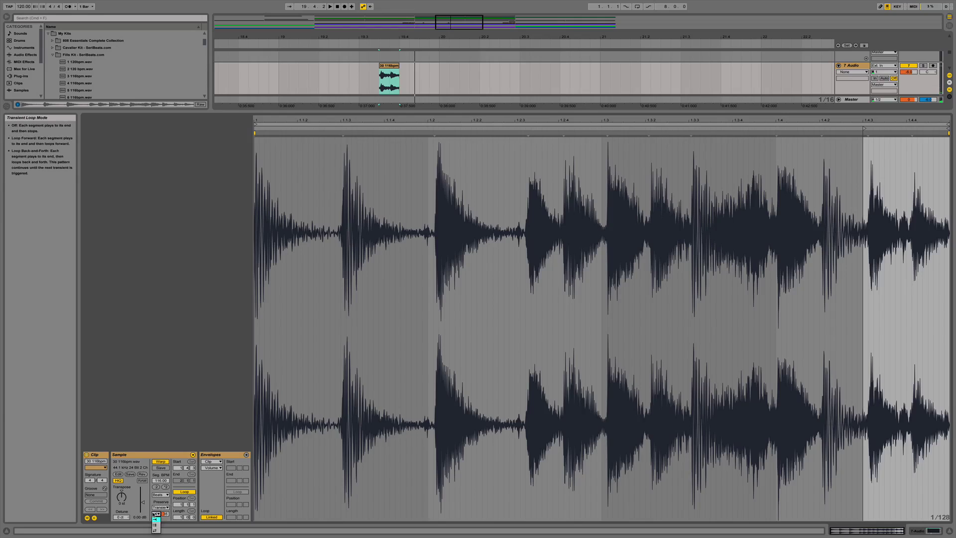
{"action": "left_click", "coordinate": [156, 520]}
{"action": "key", "text": "space"}
{"action": "left_click_drag", "start_coordinate": [165, 514], "coordinate": [165, 515]}
{"action": "key", "text": "space"}
{"action": "key", "text": "space"}
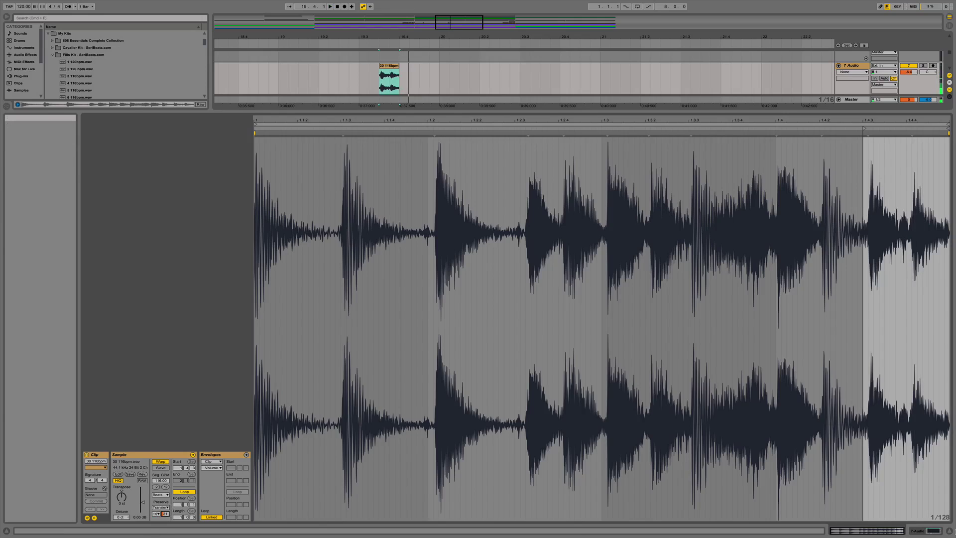
Close the clip's detail view and play the arrangement from bar 19 to check the 30 116bpm fill in context.
{"action": "left_click", "coordinate": [949, 531]}
{"action": "scroll", "coordinate": [79, 290], "scroll_direction": "down", "scroll_amount": 2}
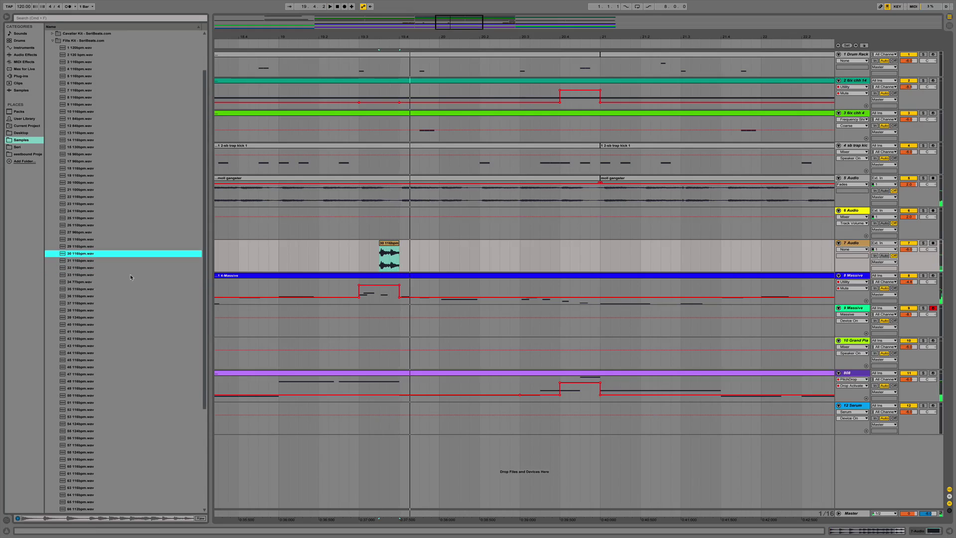
{"action": "scroll", "coordinate": [149, 269], "scroll_direction": "down", "scroll_amount": 6}
{"action": "scroll", "coordinate": [157, 246], "scroll_direction": "up", "scroll_amount": 12}
{"action": "left_click_drag", "start_coordinate": [323, 34], "coordinate": [324, 15]}
{"action": "key", "text": "space"}
{"action": "key", "text": "space"}
{"action": "left_click", "coordinate": [337, 265]}
{"action": "scroll", "coordinate": [108, 240], "scroll_direction": "down", "scroll_amount": 8}
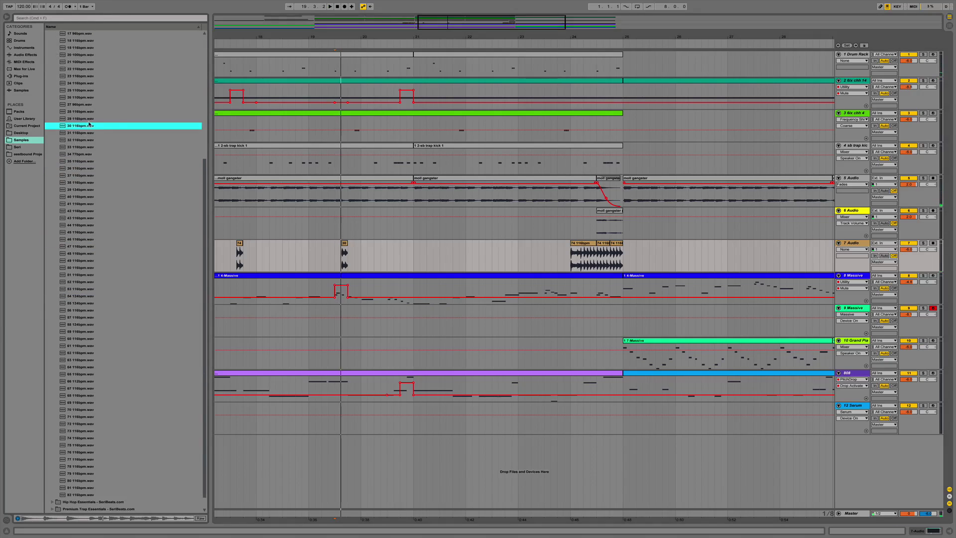
{"action": "left_click", "coordinate": [306, 258]}
{"action": "key", "text": "space"}
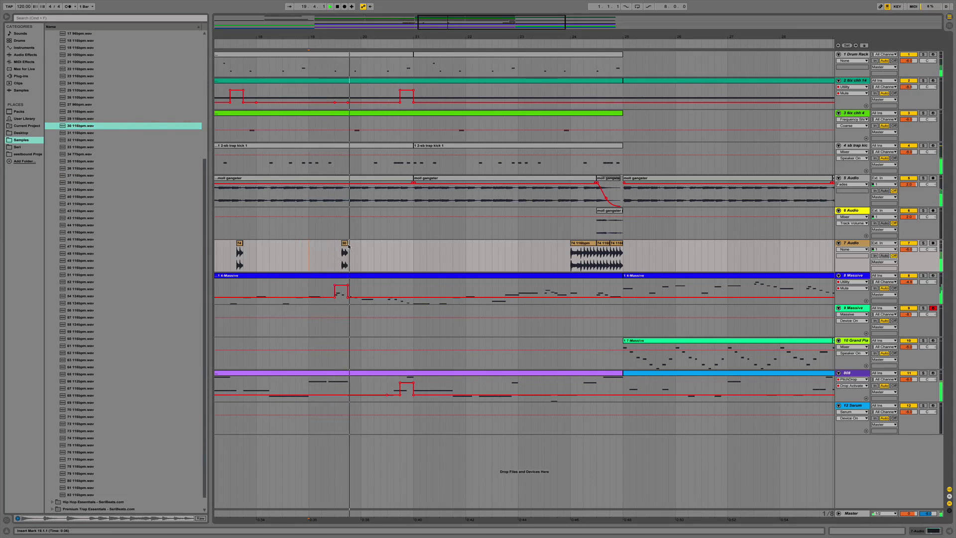
Copy the 30 116bpm fill clip, paste it at 20.1.3 on the 7 Audio track and play it.
{"action": "left_click", "coordinate": [345, 254]}
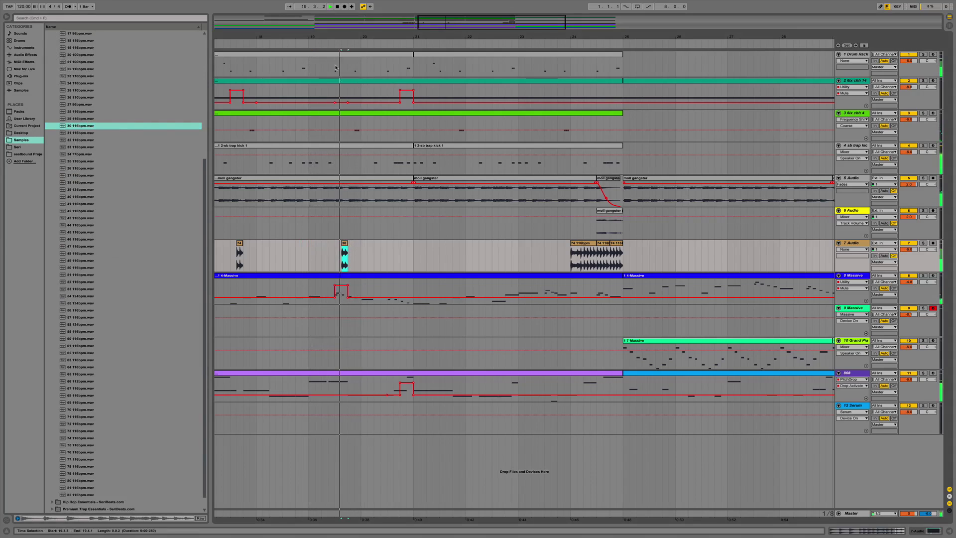
{"action": "left_click_drag", "start_coordinate": [345, 36], "coordinate": [349, 74]}
{"action": "key", "text": "space"}
{"action": "key", "text": "space"}
{"action": "key", "text": "super+c"}
{"action": "left_click", "coordinate": [412, 262]}
{"action": "key", "text": "super+v"}
{"action": "key", "text": "space"}
Trim the pasted 30 116bpm clip at 20.1.3 to one sixteenth, duplicate it directly after at 20.1.4 and play both.
{"action": "left_click_drag", "start_coordinate": [424, 245], "coordinate": [420, 244]}
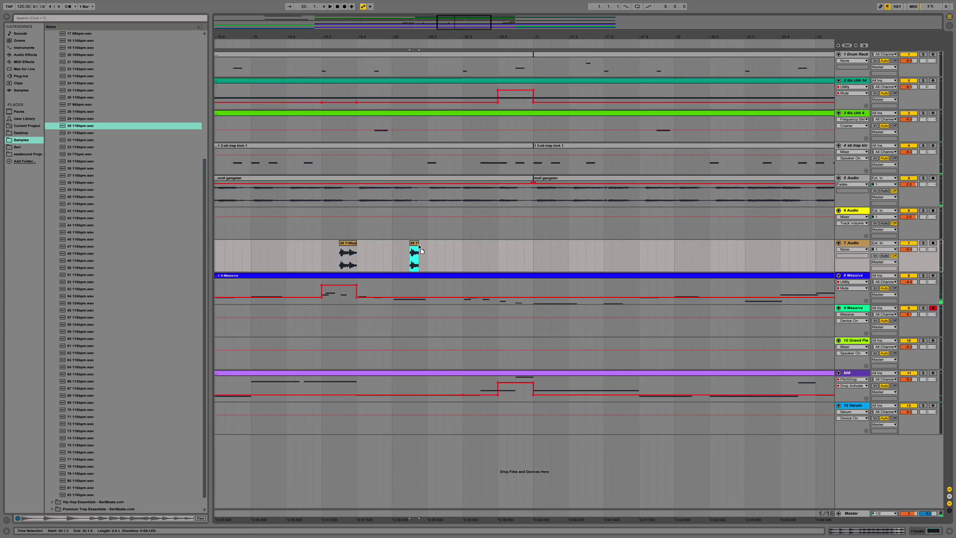
{"action": "key", "text": "super+z"}
{"action": "left_click_drag", "start_coordinate": [411, 244], "coordinate": [413, 244]}
{"action": "key", "text": "space"}
{"action": "key", "text": "space"}
{"action": "key", "text": "super+d"}
{"action": "key", "text": "space"}
{"action": "key", "text": "space"}
Try a different trim of the 74 116bpm fill clip at 17.3.3, play it and undo the change.
{"action": "left_click", "coordinate": [407, 28]}
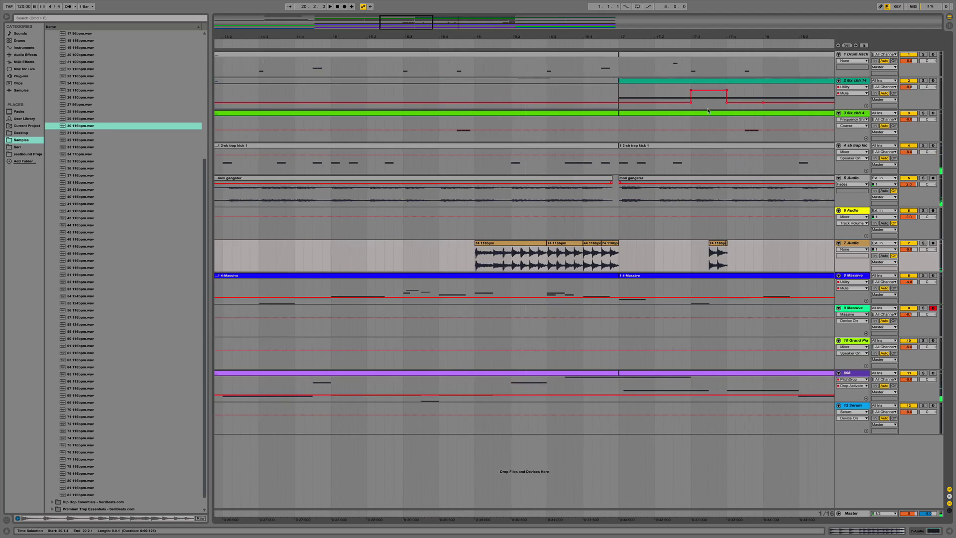
{"action": "left_click_drag", "start_coordinate": [719, 37], "coordinate": [719, 75]}
{"action": "left_click_drag", "start_coordinate": [764, 243], "coordinate": [711, 243]}
{"action": "key", "text": "space"}
{"action": "key", "text": "space"}
{"action": "key", "text": "super+z"}
{"action": "key", "text": "space"}
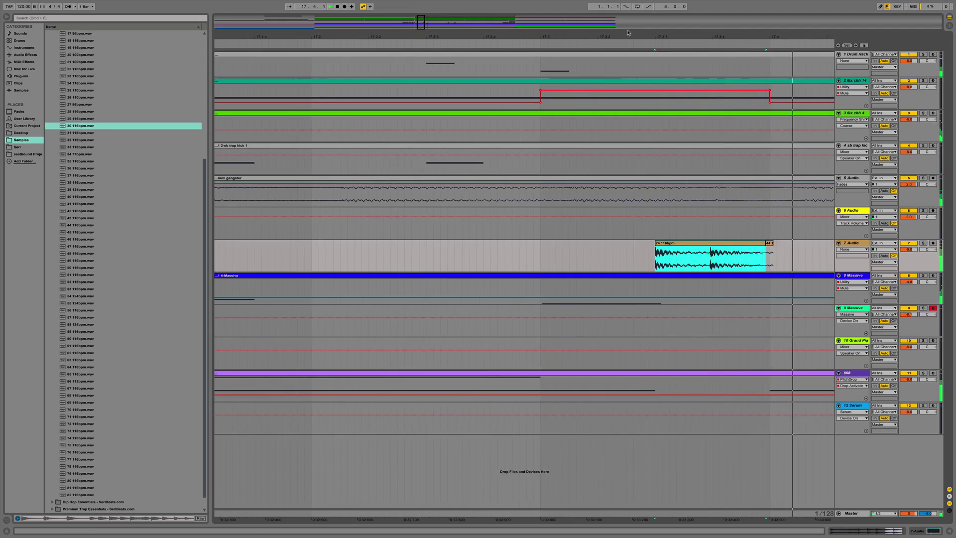
Copy the 74 116bpm fill from 17.3.3 to 21.3.3 and replace the 30 116bpm fill at 19.3.3 with another Fills Kit sample.
{"action": "left_click_drag", "start_coordinate": [627, 37], "coordinate": [628, 7]}
{"action": "scroll", "coordinate": [522, 154], "scroll_direction": "right", "scroll_amount": 10}
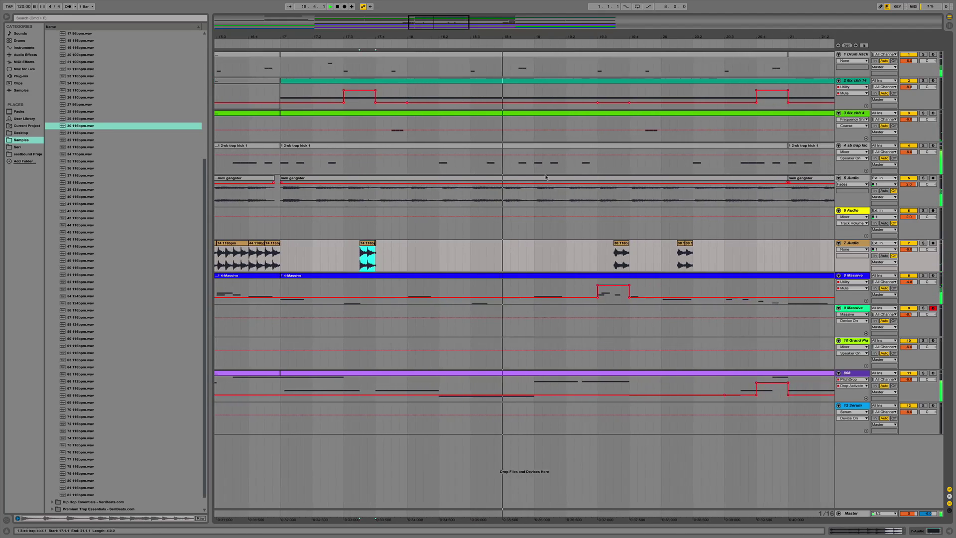
{"action": "scroll", "coordinate": [522, 155], "scroll_direction": "right", "scroll_amount": 1}
{"action": "left_click_drag", "start_coordinate": [691, 36], "coordinate": [644, 57]}
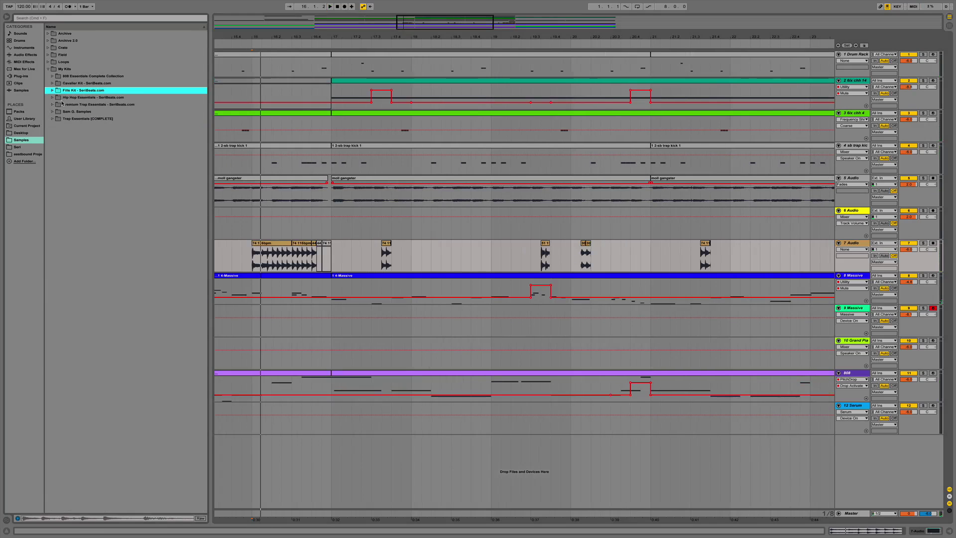
Browse Trap Essentials to the 6ix Kit's Sounds & Perc folder and audition Cowbell 1, Dot Snare 1, the toms and Triangle.
{"action": "left_click", "coordinate": [52, 119]}
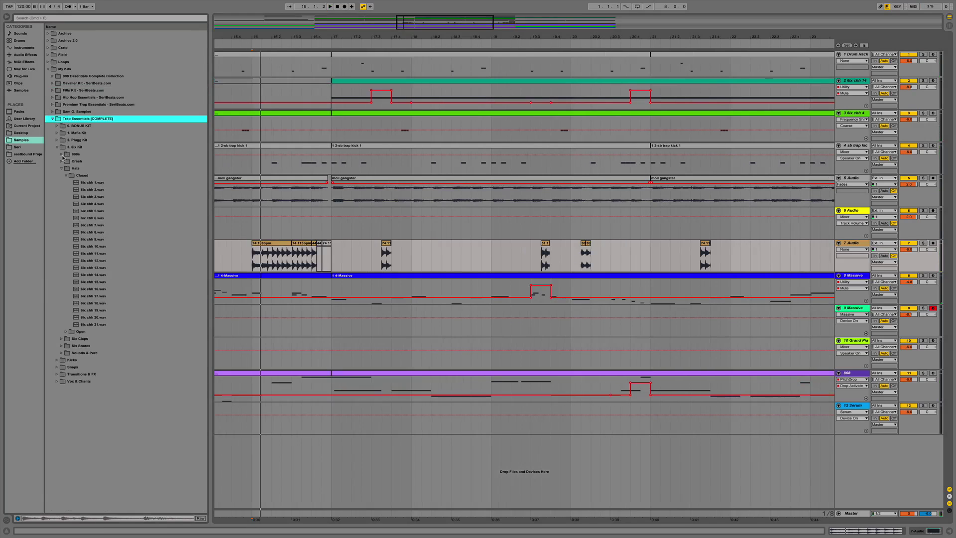
{"action": "left_click", "coordinate": [65, 176]}
{"action": "left_click", "coordinate": [61, 169]}
{"action": "left_click", "coordinate": [61, 190]}
{"action": "left_click", "coordinate": [89, 225]}
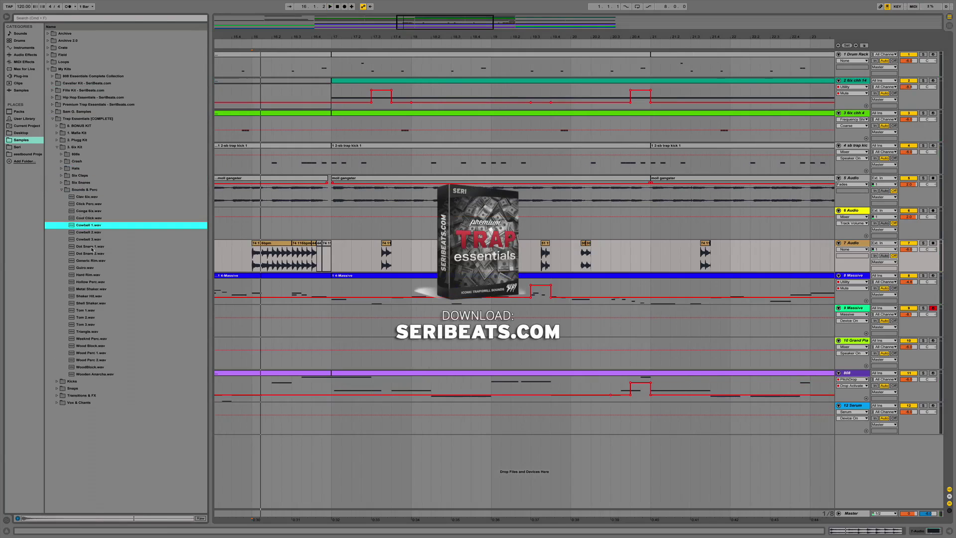
{"action": "left_click", "coordinate": [91, 247]}
{"action": "left_click", "coordinate": [95, 310]}
{"action": "left_click", "coordinate": [94, 317]}
{"action": "left_click", "coordinate": [93, 325]}
{"action": "left_click", "coordinate": [94, 332]}
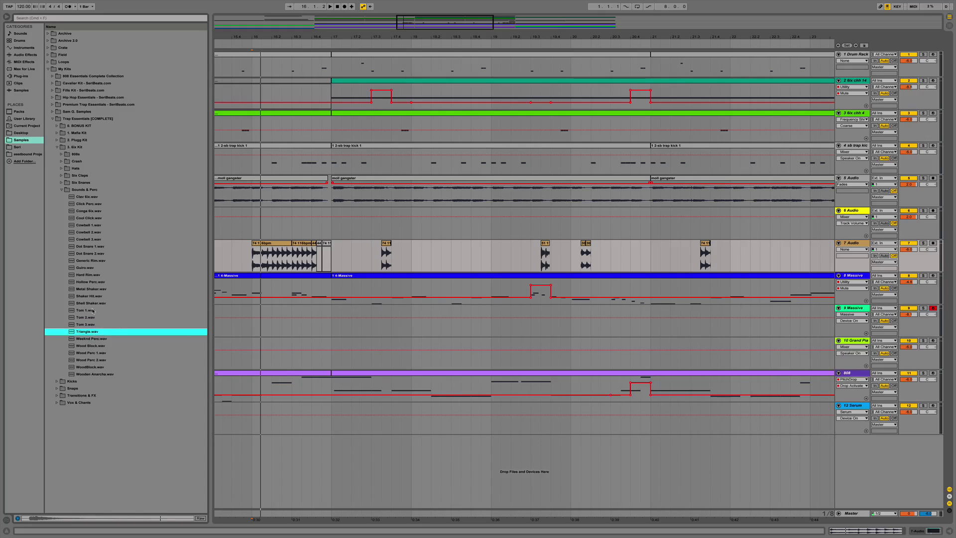
Audition more 6ix Kit percussion, including Click Perc, Cool Click, Cowbell 2, Weeknd Perc, the wood percs and Wooden Anarcha.
{"action": "left_click", "coordinate": [91, 204]}
{"action": "left_click", "coordinate": [92, 218]}
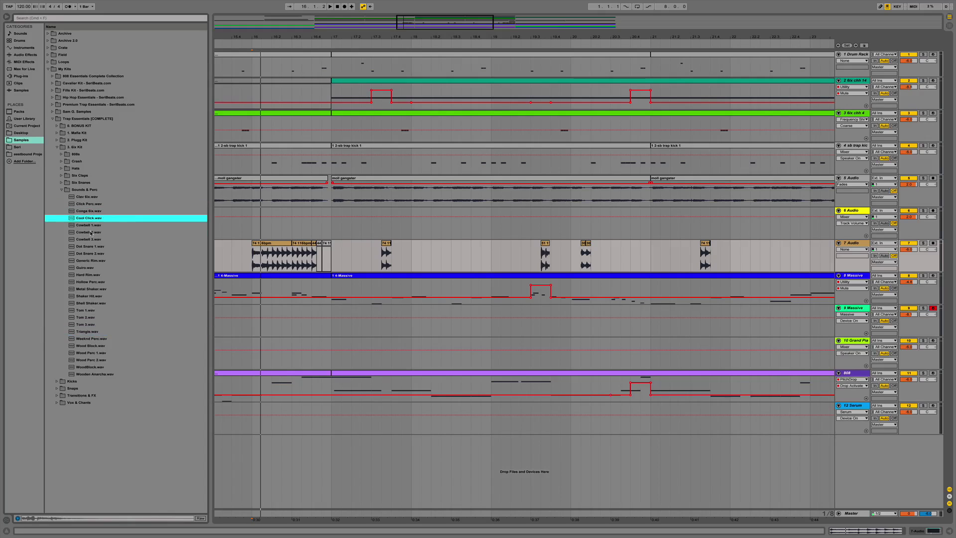
{"action": "left_click", "coordinate": [92, 232]}
{"action": "left_click", "coordinate": [98, 339]}
{"action": "left_click", "coordinate": [98, 353]}
{"action": "left_click", "coordinate": [99, 346]}
{"action": "left_click", "coordinate": [99, 360]}
{"action": "left_click", "coordinate": [101, 367]}
{"action": "left_click", "coordinate": [103, 374]}
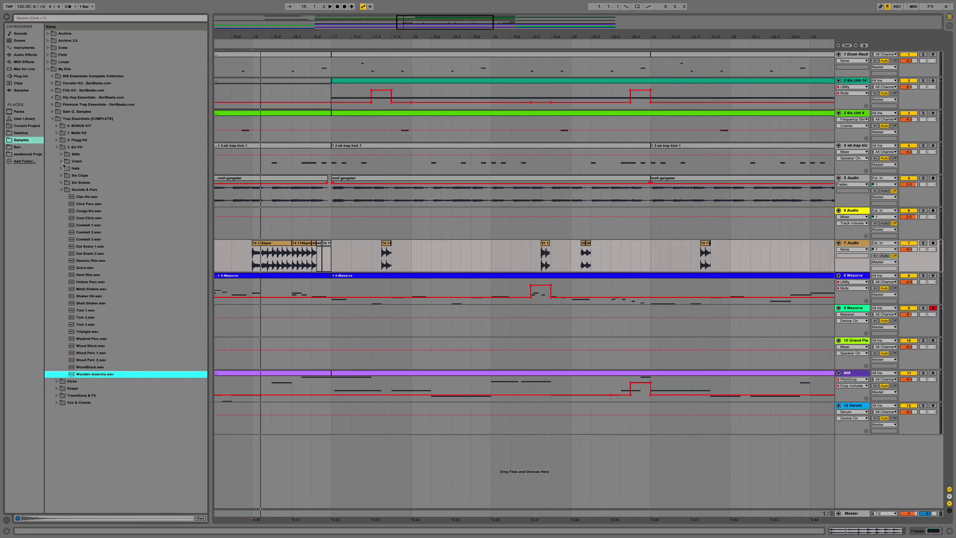
Open the Sounds & Perc folder of the 2. Plugg Kit and audition Plugg Shaker 1.wav.
{"action": "left_click", "coordinate": [60, 147]}
{"action": "left_click", "coordinate": [58, 140]}
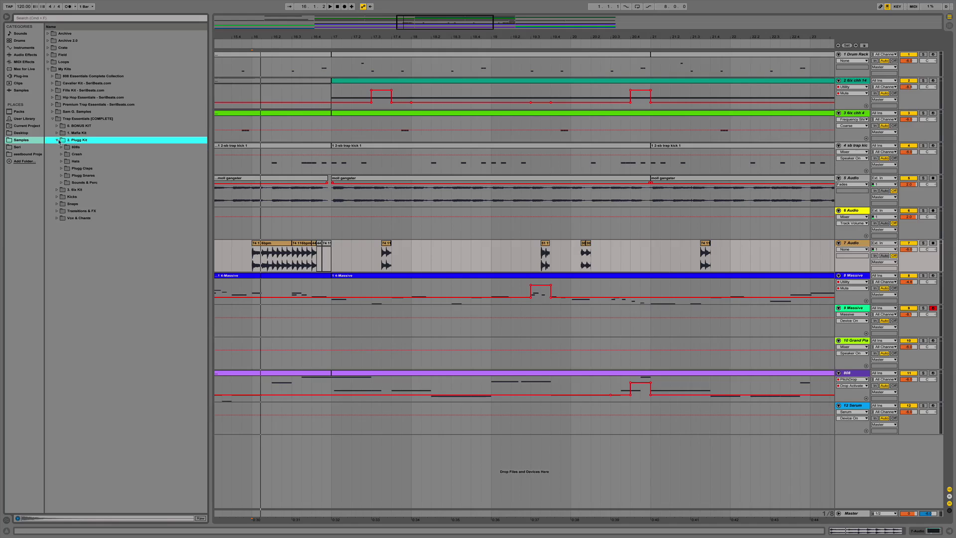
{"action": "left_click", "coordinate": [58, 133]}
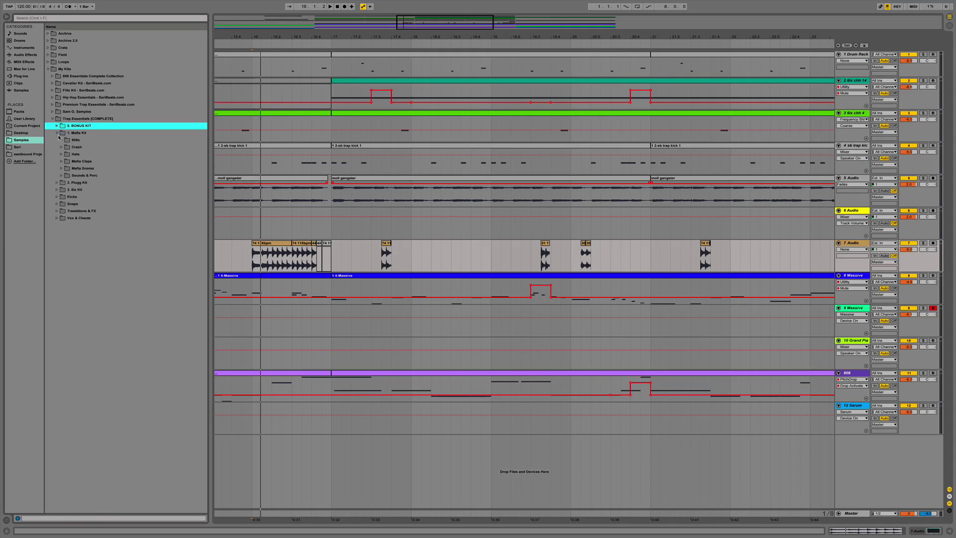
{"action": "left_click", "coordinate": [58, 141]}
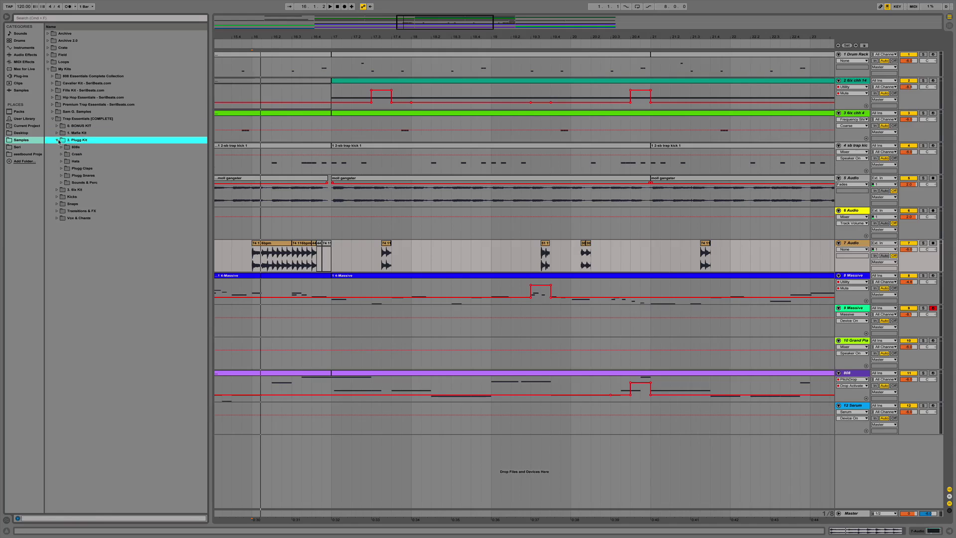
{"action": "left_click", "coordinate": [64, 182]}
{"action": "left_click", "coordinate": [97, 259]}
{"action": "scroll", "coordinate": [101, 243], "scroll_direction": "down", "scroll_amount": 5}
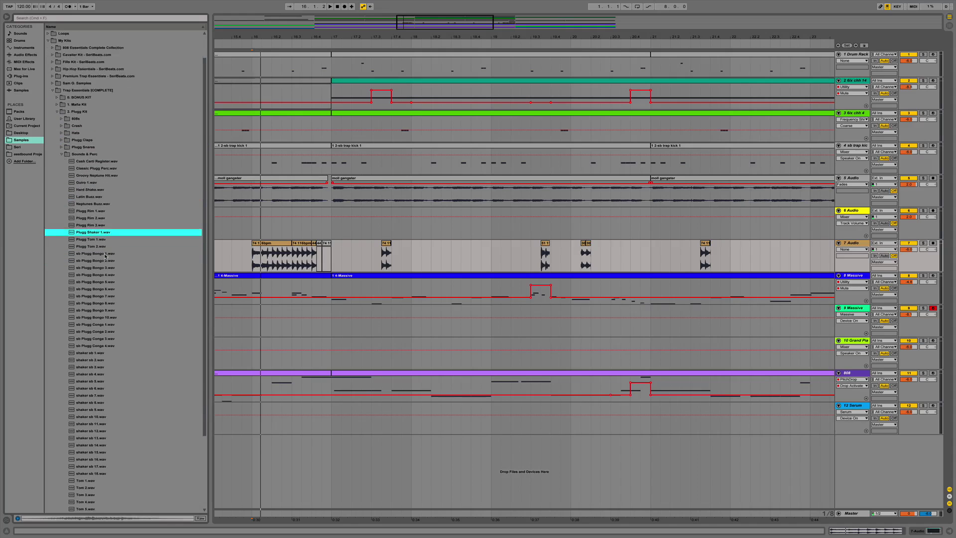
{"action": "scroll", "coordinate": [96, 333], "scroll_direction": "down", "scroll_amount": 3}
Audition the Plugg Kit's Zay Conga 2 and Tom 1 to Tom 4 samples, ending on Tom 3.wav.
{"action": "left_click", "coordinate": [89, 431]}
{"action": "left_click", "coordinate": [92, 409]}
{"action": "left_click", "coordinate": [99, 403]}
{"action": "left_click", "coordinate": [97, 395]}
{"action": "left_click", "coordinate": [94, 389]}
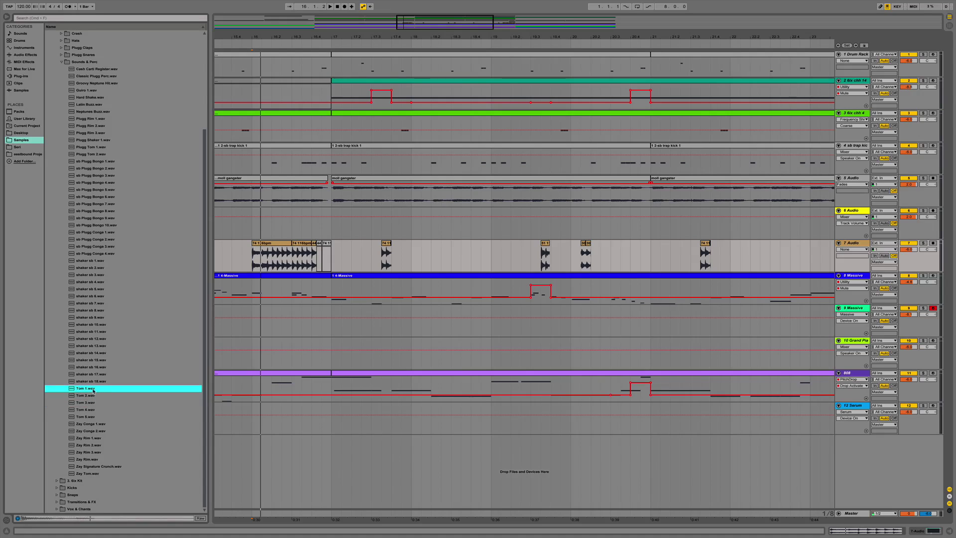
{"action": "left_click", "coordinate": [92, 396]}
{"action": "left_click", "coordinate": [91, 403]}
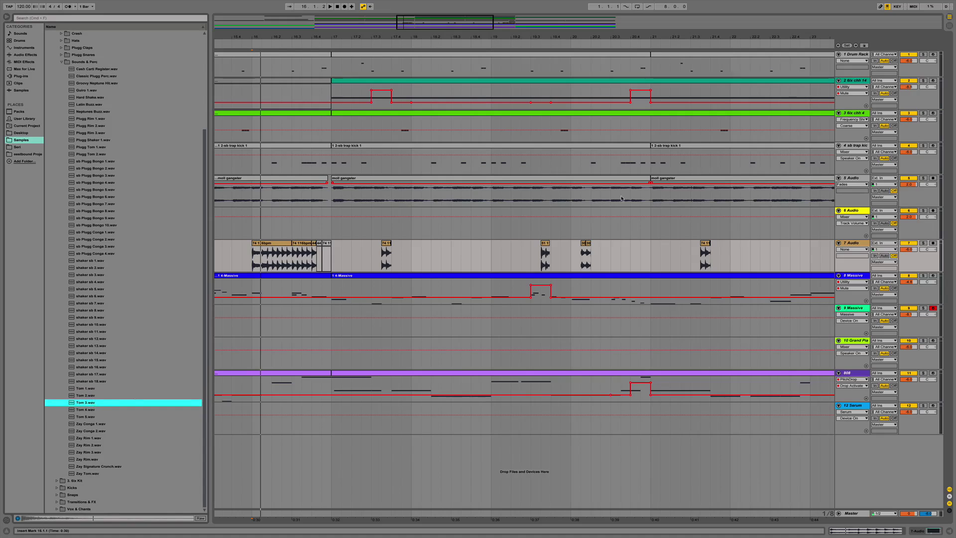
Play the arrangement from 19.3, before the fill at 21.3.3, and from bar 17 to judge the fills.
{"action": "left_click", "coordinate": [531, 260]}
{"action": "key", "text": "space"}
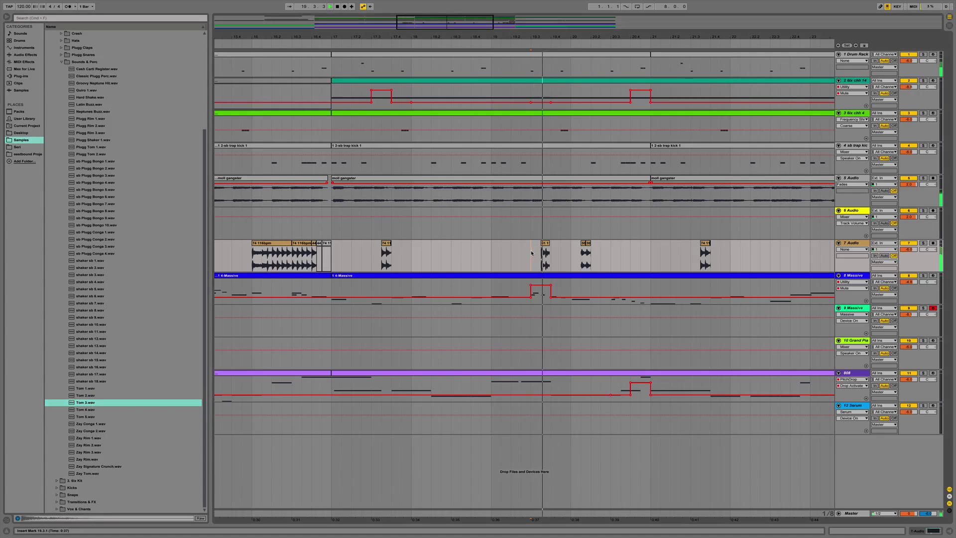
{"action": "key", "text": "space"}
{"action": "key", "text": "space"}
{"action": "key", "text": "space"}
{"action": "left_click", "coordinate": [692, 255]}
{"action": "key", "text": "space"}
{"action": "key", "text": "space"}
{"action": "left_click", "coordinate": [338, 262]}
{"action": "key", "text": "space"}
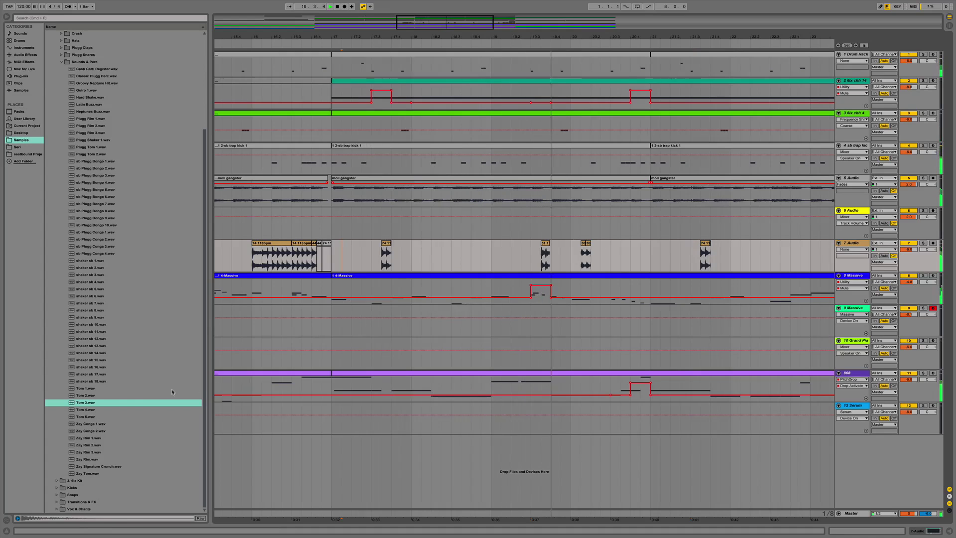
{"action": "key", "text": "space"}
Place Tom 3.wav at 19.3 on the 7 Audio track, ending where the fill at 19.3.3 starts, and play it.
{"action": "left_click_drag", "start_coordinate": [86, 403], "coordinate": [533, 265]}
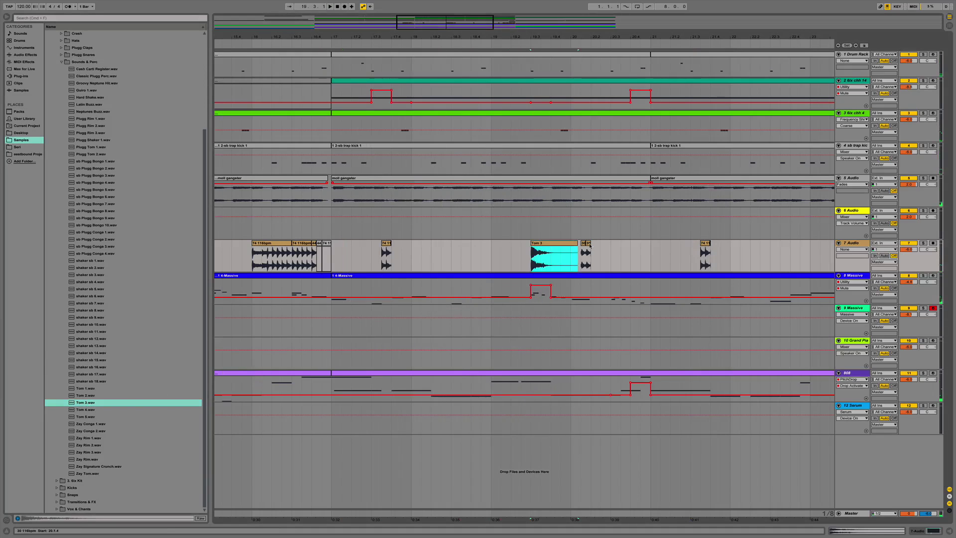
{"action": "key", "text": "super+z"}
{"action": "left_click_drag", "start_coordinate": [80, 403], "coordinate": [535, 256]}
{"action": "key", "text": "space"}
{"action": "key", "text": "space"}
{"action": "key", "text": "space"}
Transpose the Tom 3 clip to -7 st, lower its gain to about -6.4 dB and switch on Warp.
{"action": "double_click", "coordinate": [535, 243]}
{"action": "key", "text": "space"}
{"action": "key", "text": "space"}
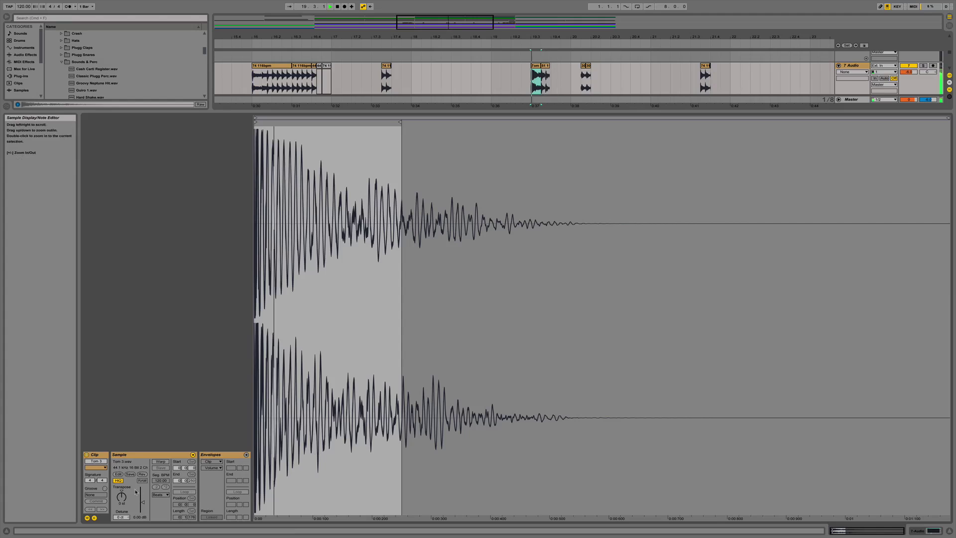
{"action": "left_click_drag", "start_coordinate": [130, 486], "coordinate": [143, 505]}
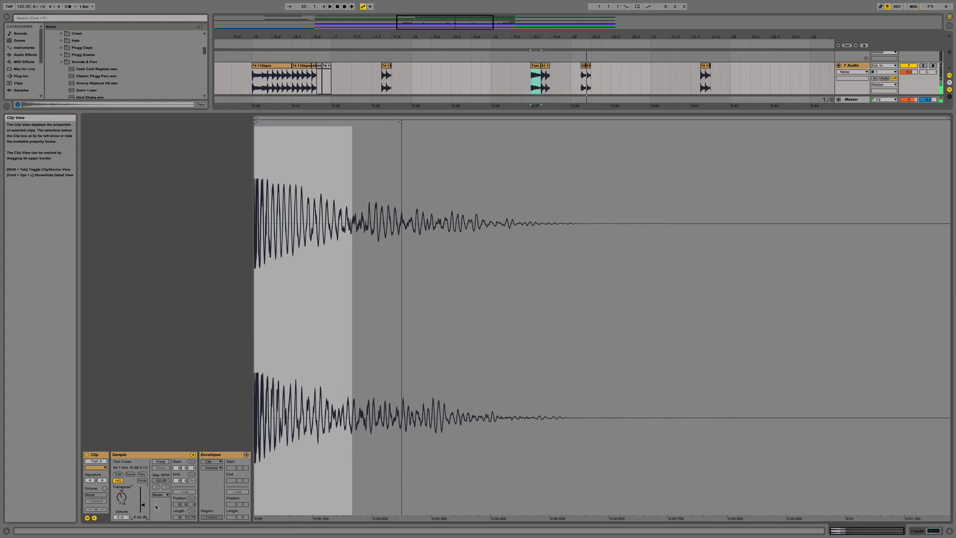
{"action": "left_click", "coordinate": [160, 461]}
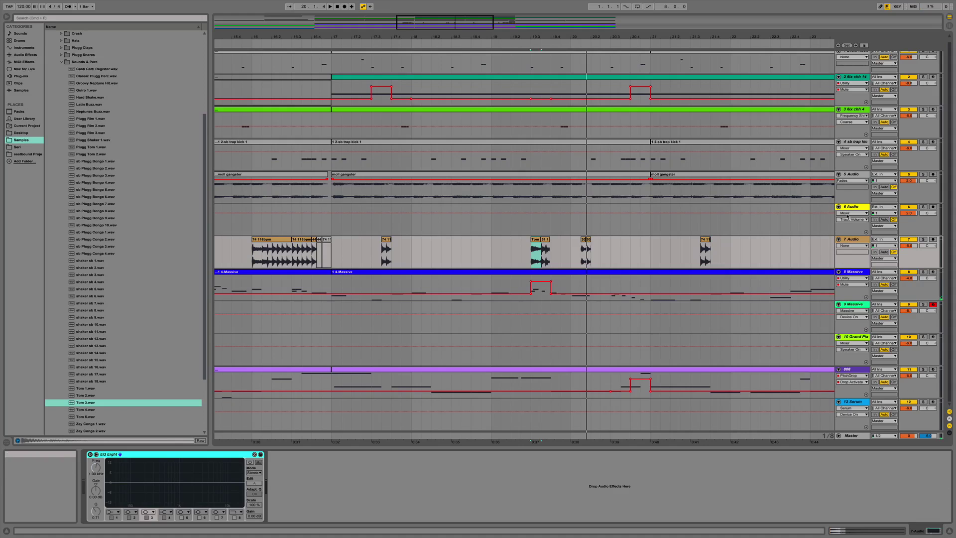
Show the clip fades on the 7 Audio track and fade out the Tom 3 clip at 19.3 ahead of the following fill.
{"action": "left_click", "coordinate": [853, 246]}
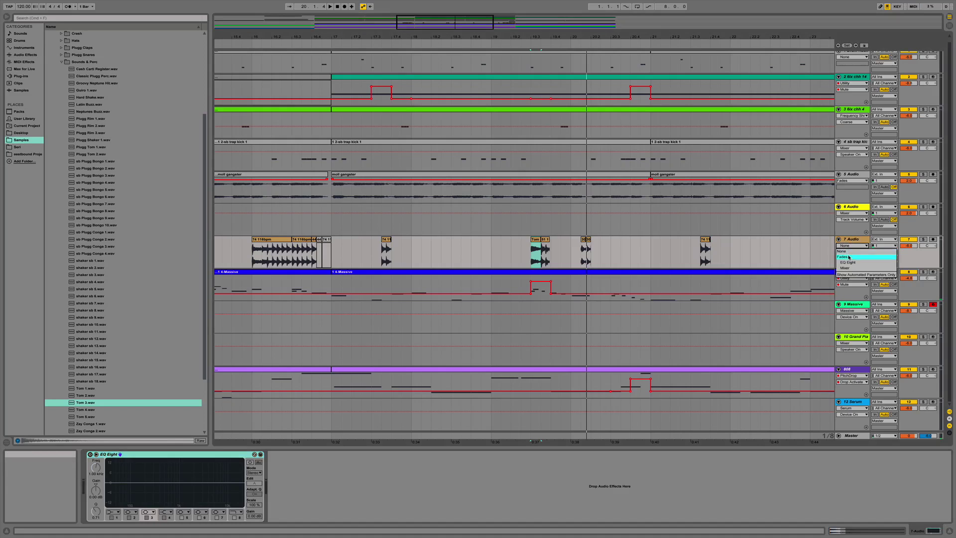
{"action": "left_click", "coordinate": [853, 255]}
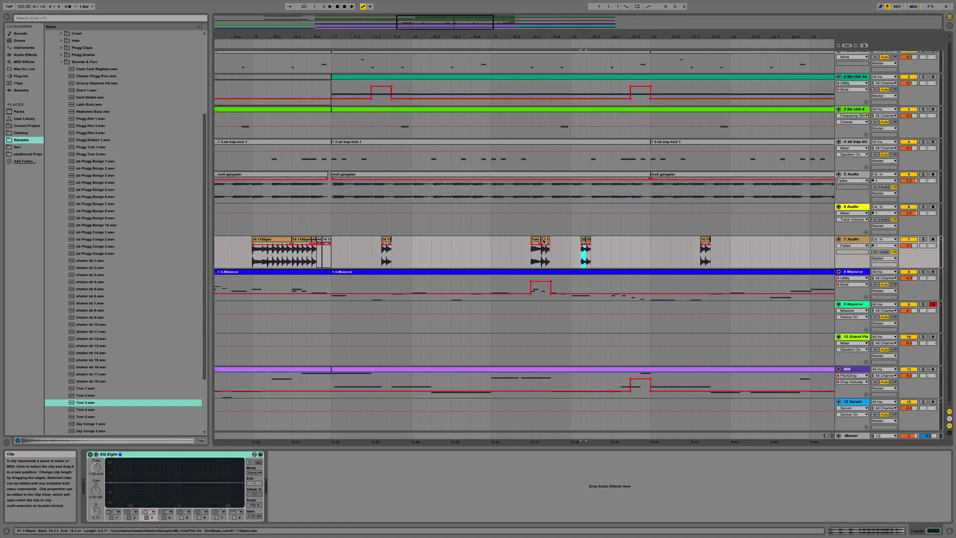
{"action": "left_click", "coordinate": [547, 254]}
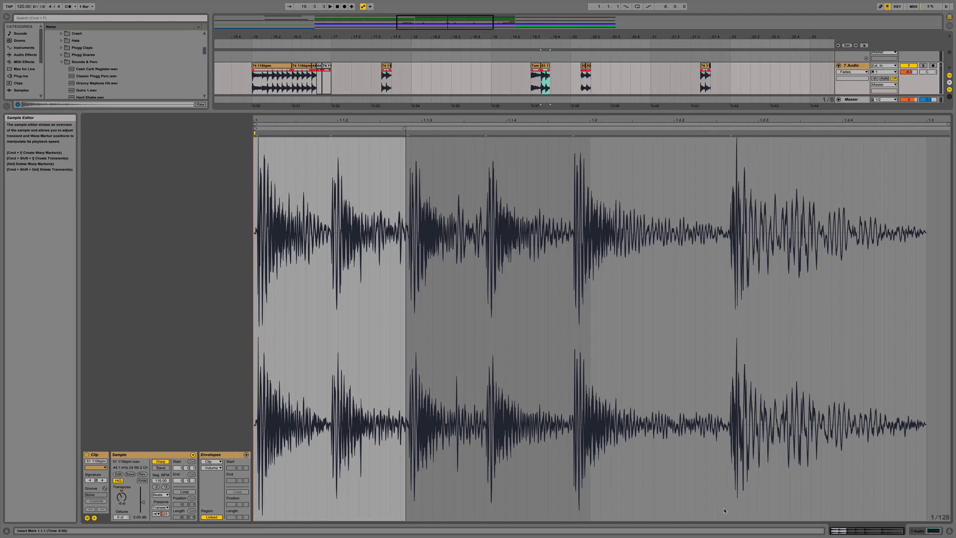
{"action": "left_click", "coordinate": [949, 532]}
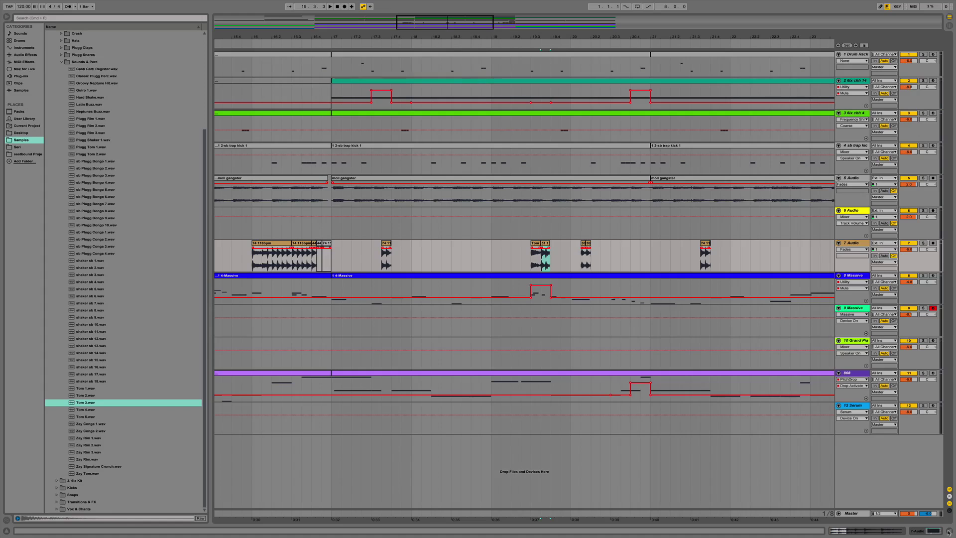
{"action": "left_click", "coordinate": [862, 249]}
{"action": "left_click", "coordinate": [833, 262]}
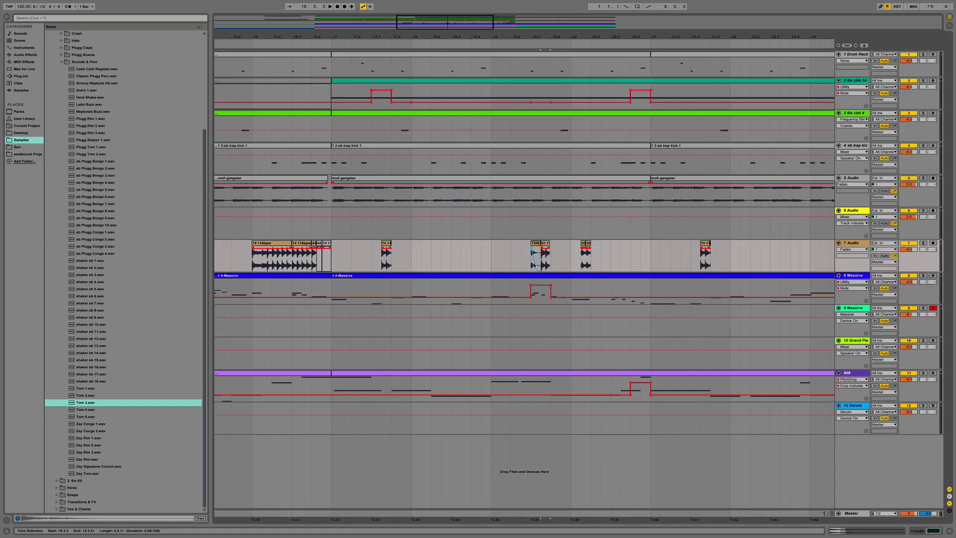
Place a short T4 fill clip from 19.2.3 to the Tom 3 hit on 7 Audio, playing from 19.2.3 to judge the transition.
{"action": "left_click", "coordinate": [522, 272]}
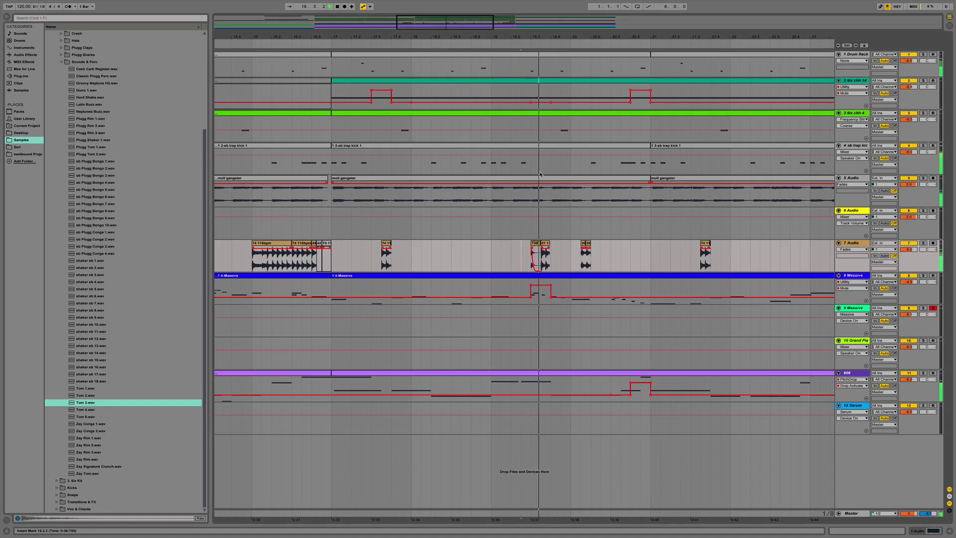
{"action": "key", "text": "space"}
{"action": "key", "text": "space"}
{"action": "scroll", "coordinate": [542, 245], "scroll_direction": "up", "scroll_amount": 6}
{"action": "key", "text": "space"}
{"action": "key", "text": "space"}
{"action": "key", "text": "space"}
{"action": "key", "text": "space"}
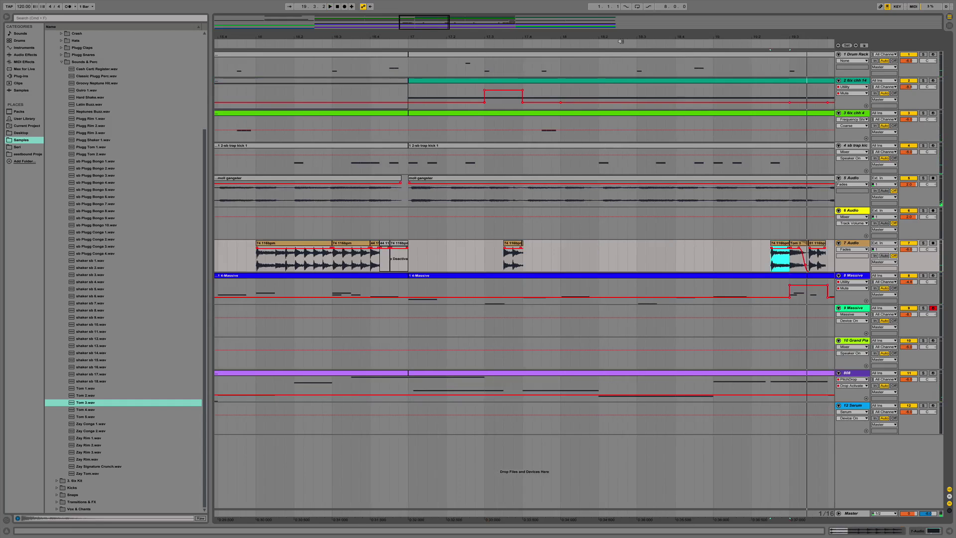
Examine the whole arrangement from the intro to the last section to compare the added fills and transitions.
{"action": "left_click_drag", "start_coordinate": [630, 38], "coordinate": [415, 19]}
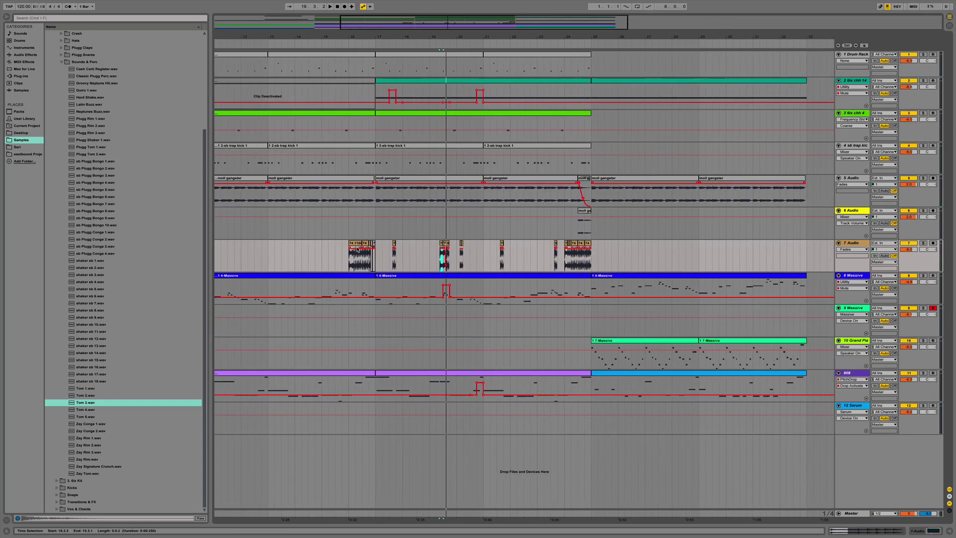
{"action": "scroll", "coordinate": [423, 238], "scroll_direction": "right", "scroll_amount": 3}
{"action": "scroll", "coordinate": [448, 224], "scroll_direction": "left", "scroll_amount": 10}
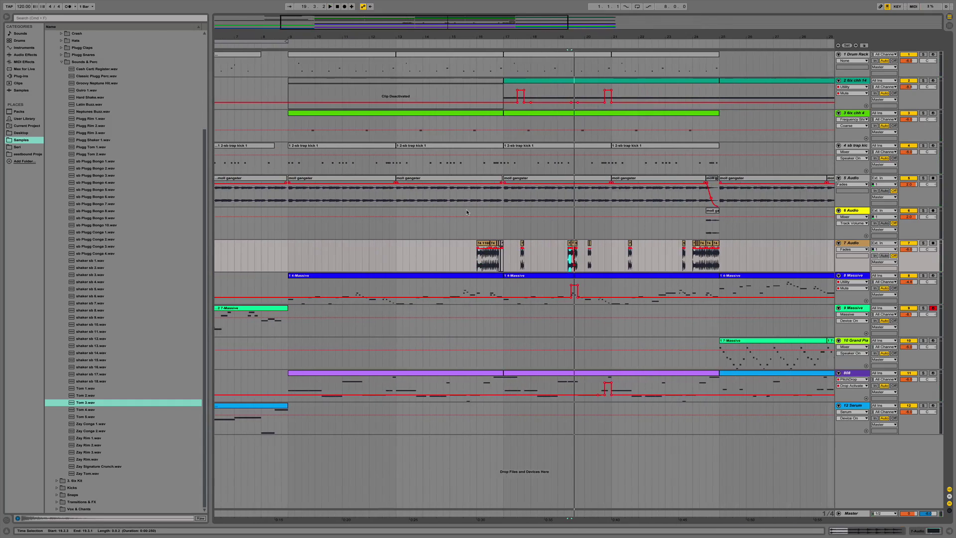
{"action": "scroll", "coordinate": [461, 219], "scroll_direction": "right", "scroll_amount": 8}
{"action": "scroll", "coordinate": [459, 224], "scroll_direction": "left", "scroll_amount": 9}
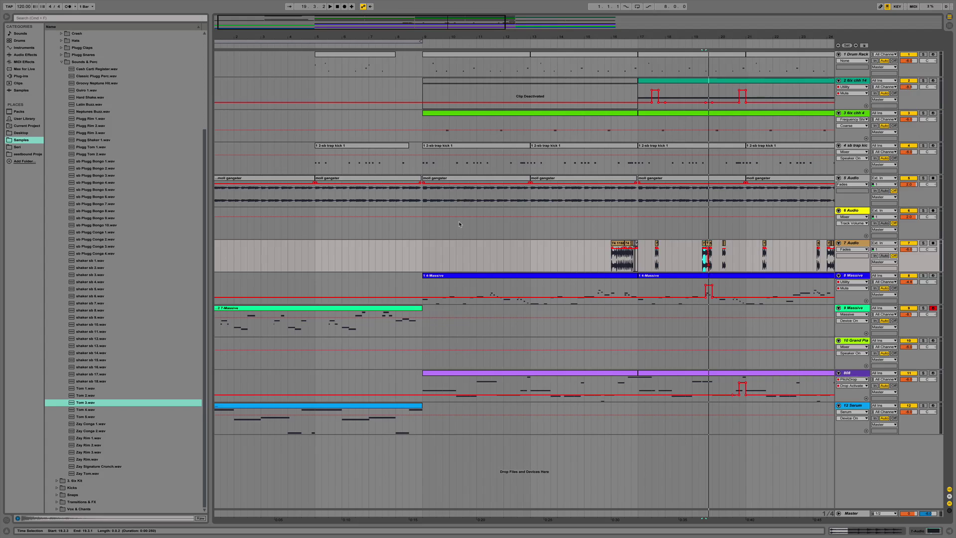
{"action": "scroll", "coordinate": [459, 224], "scroll_direction": "right", "scroll_amount": 5}
{"action": "scroll", "coordinate": [523, 249], "scroll_direction": "left", "scroll_amount": 5}
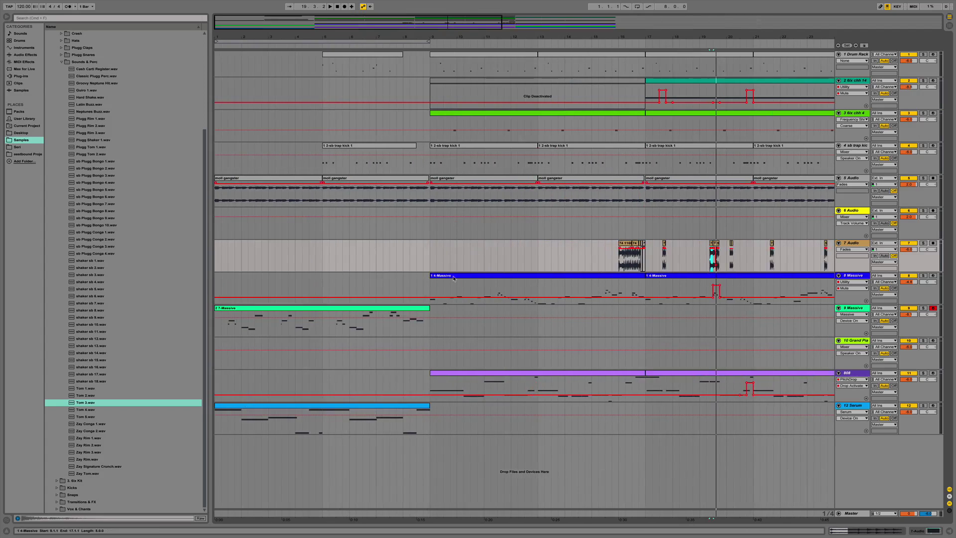
{"action": "scroll", "coordinate": [651, 310], "scroll_direction": "right", "scroll_amount": 5}
{"action": "scroll", "coordinate": [397, 256], "scroll_direction": "left", "scroll_amount": 7}
{"action": "scroll", "coordinate": [397, 256], "scroll_direction": "right", "scroll_amount": 10}
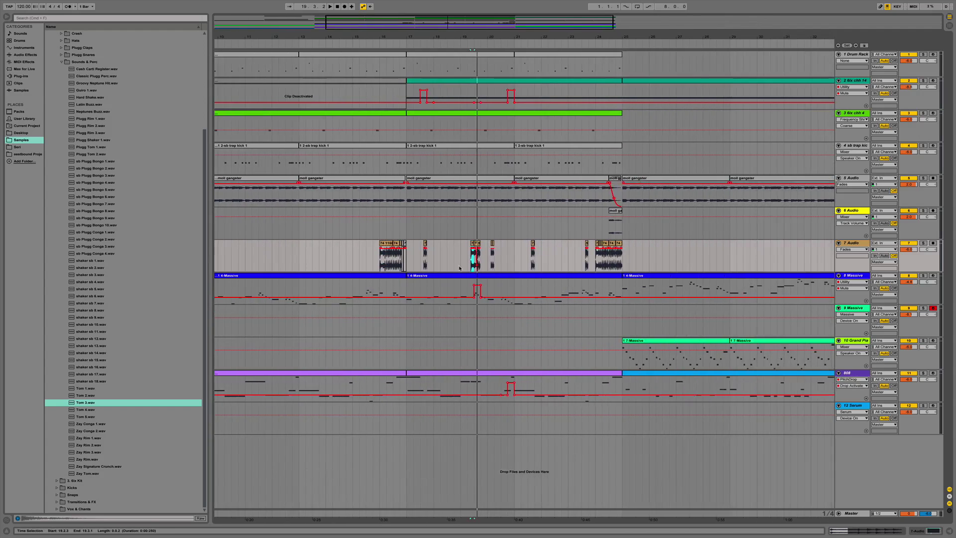
{"action": "scroll", "coordinate": [462, 263], "scroll_direction": "left", "scroll_amount": 3}
{"action": "left_click_drag", "start_coordinate": [399, 33], "coordinate": [363, 45]}
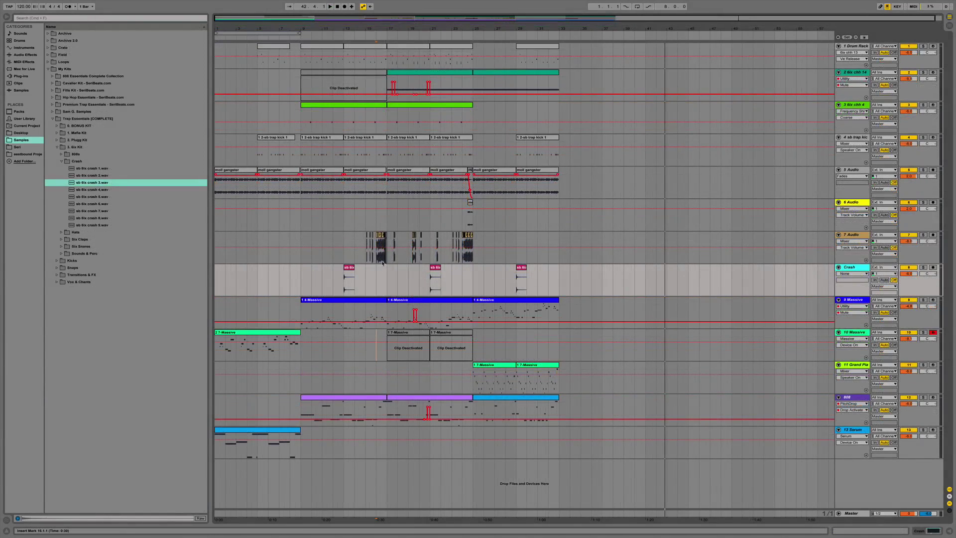
Examine the crash clips at bars 13, 21 and 29 and locate their source sample, sb 6ix crash 3.wav, in the browser.
{"action": "left_click", "coordinate": [349, 268]}
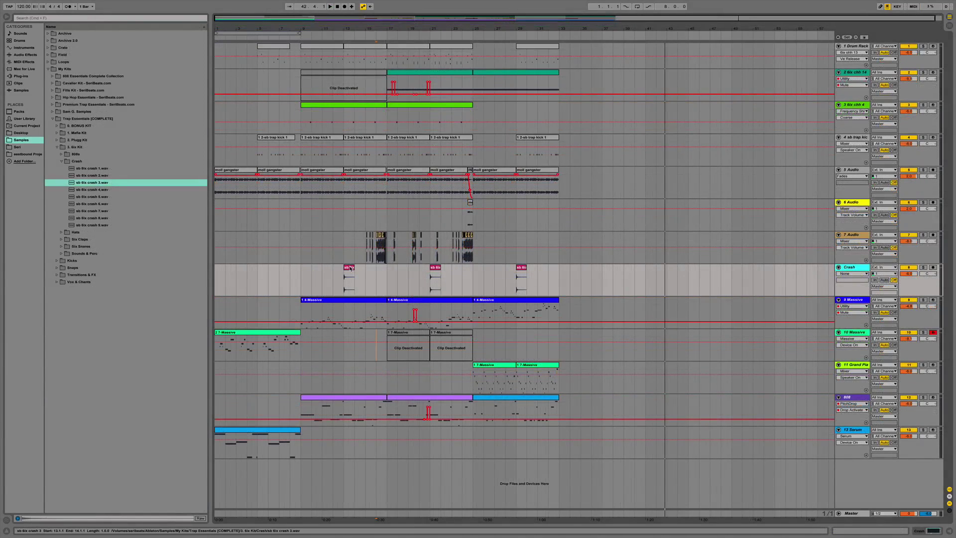
{"action": "left_click_drag", "start_coordinate": [431, 279], "coordinate": [467, 283]}
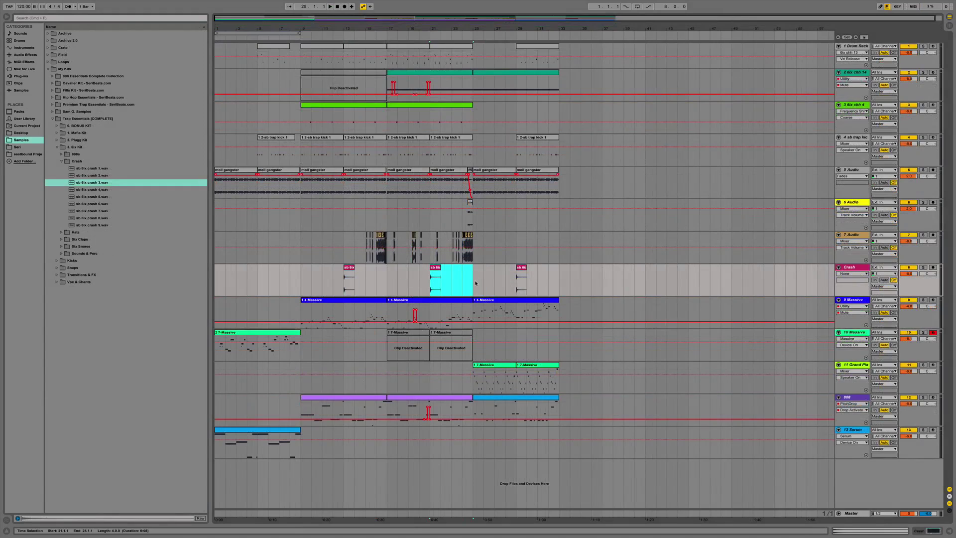
{"action": "left_click", "coordinate": [297, 289]}
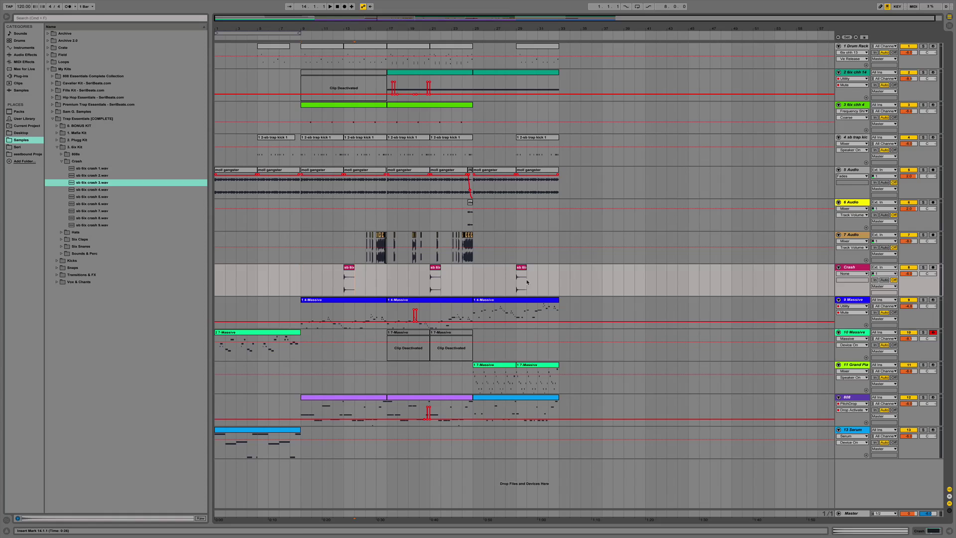
{"action": "left_click", "coordinate": [107, 183]}
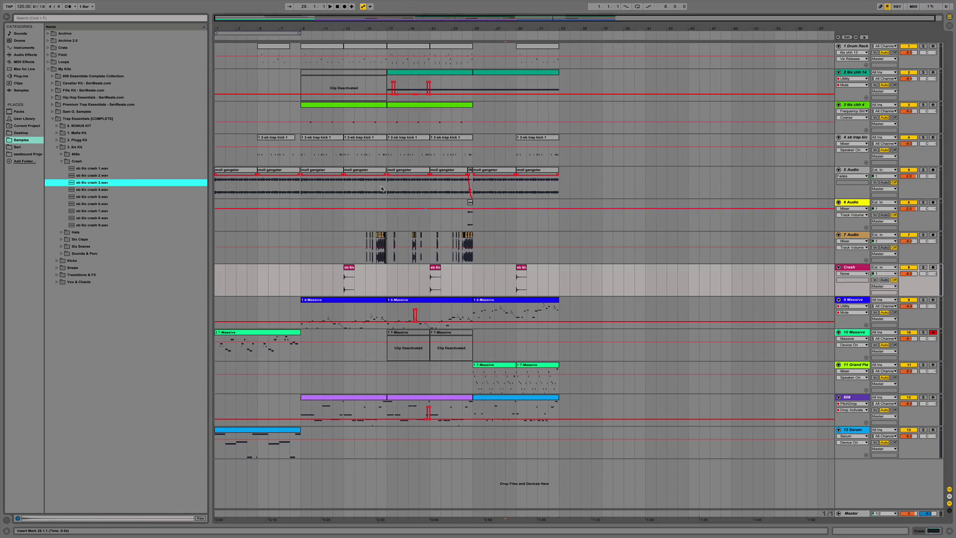
In the Drum Rack clip at bar 17, remove the 6ix snare 28 notes and duplicate the 6ix snare 12 notes onto that row.
{"action": "double_click", "coordinate": [407, 49]}
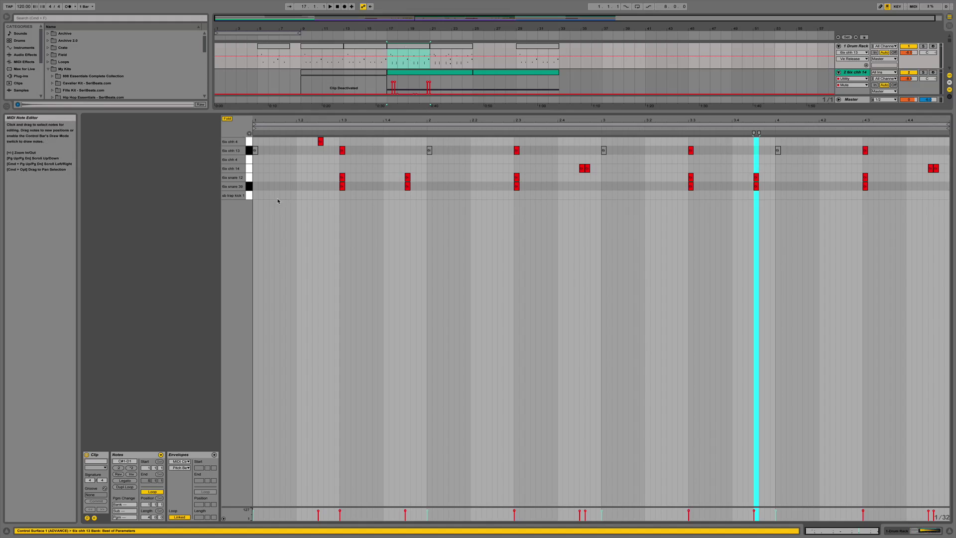
{"action": "left_click", "coordinate": [249, 187]}
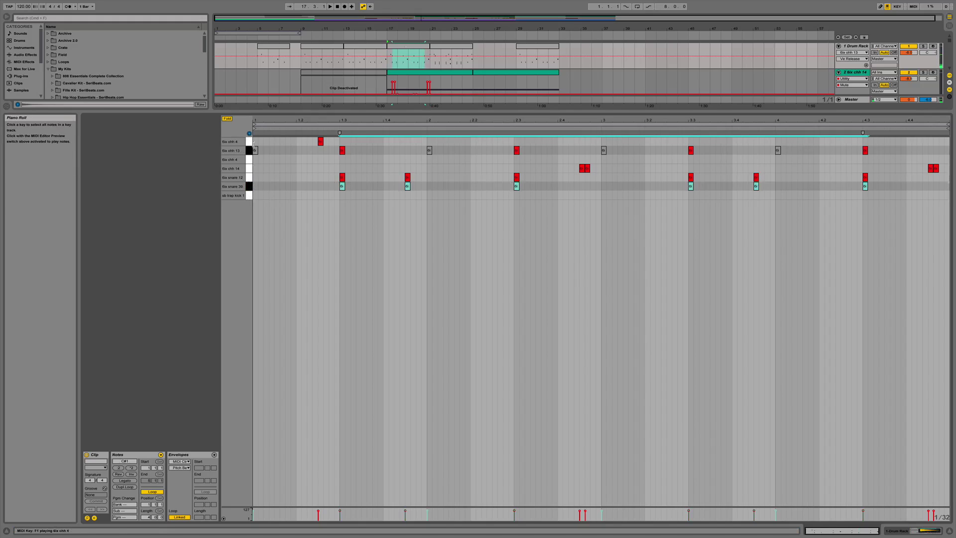
{"action": "left_click", "coordinate": [251, 179]}
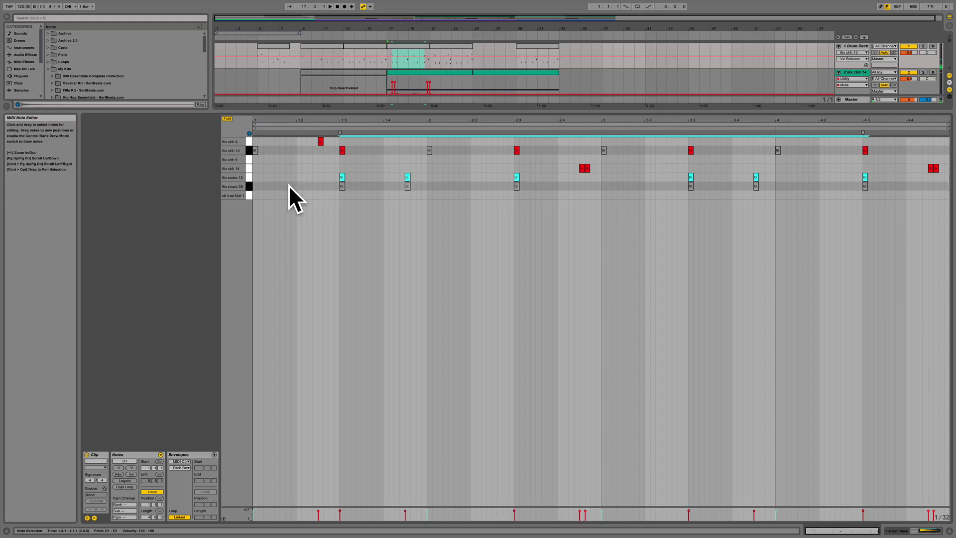
{"action": "key", "text": "alt+Down"}
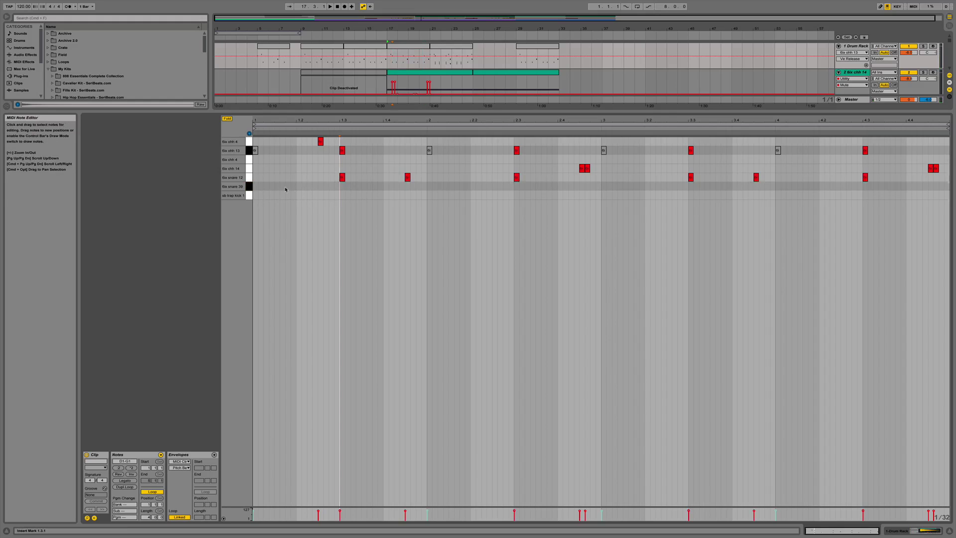
{"action": "key", "text": "Up"}
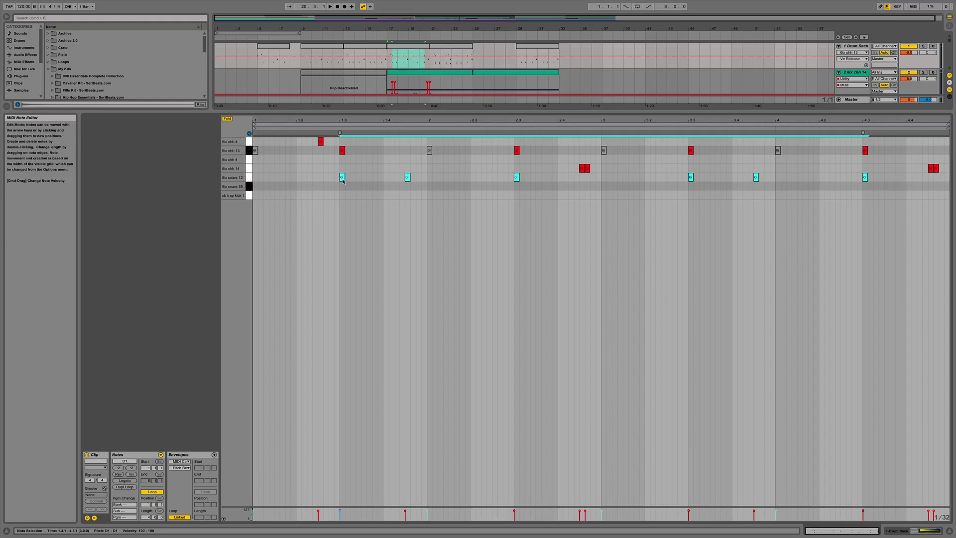
{"action": "key", "text": "Down"}
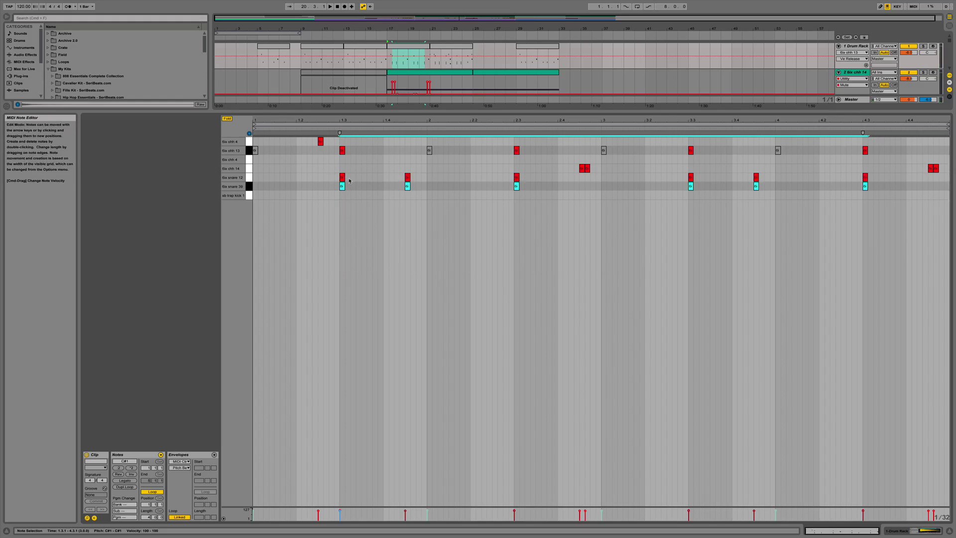
{"action": "mouse_move", "coordinate": [343, 188]}
{"action": "left_mouse_down"}
{"action": "mouse_move", "coordinate": [346, 164]}
{"action": "mouse_move", "coordinate": [343, 187]}
{"action": "left_mouse_up"}
{"action": "left_click", "coordinate": [280, 192]}
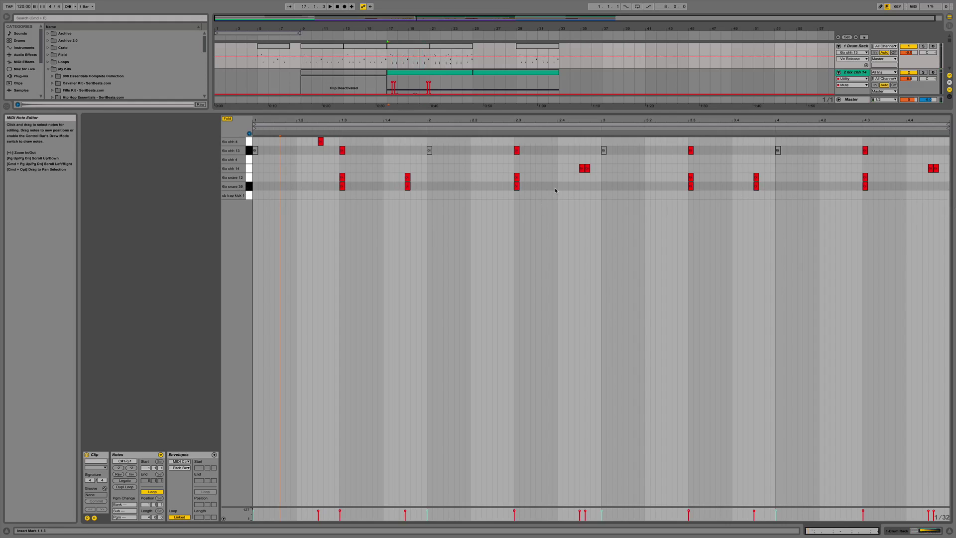
Examine the snare layering and the extra 6ix snare 28 hits in the Drum Rack clip at bar 21, and play from bar 17.
{"action": "left_click", "coordinate": [447, 47]}
{"action": "left_click", "coordinate": [251, 180]}
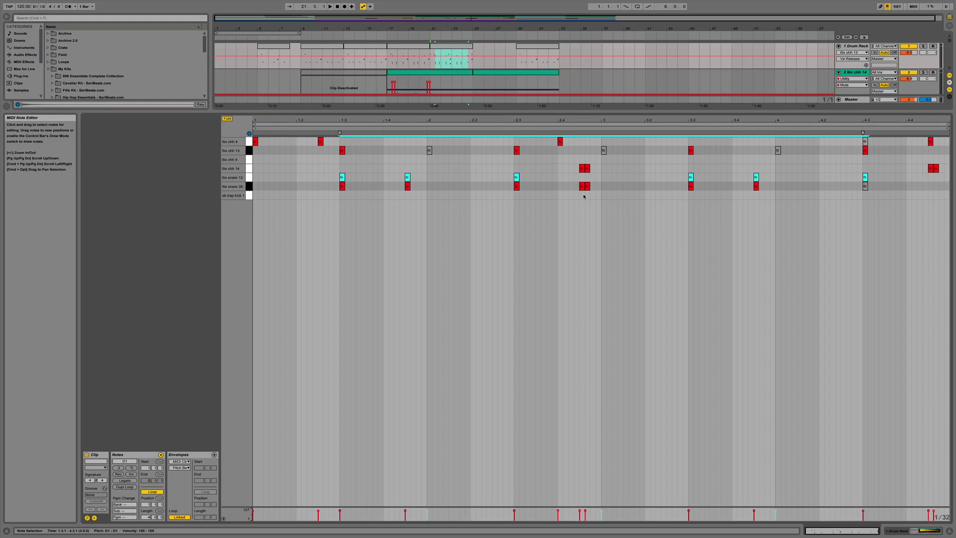
{"action": "left_click", "coordinate": [578, 174]}
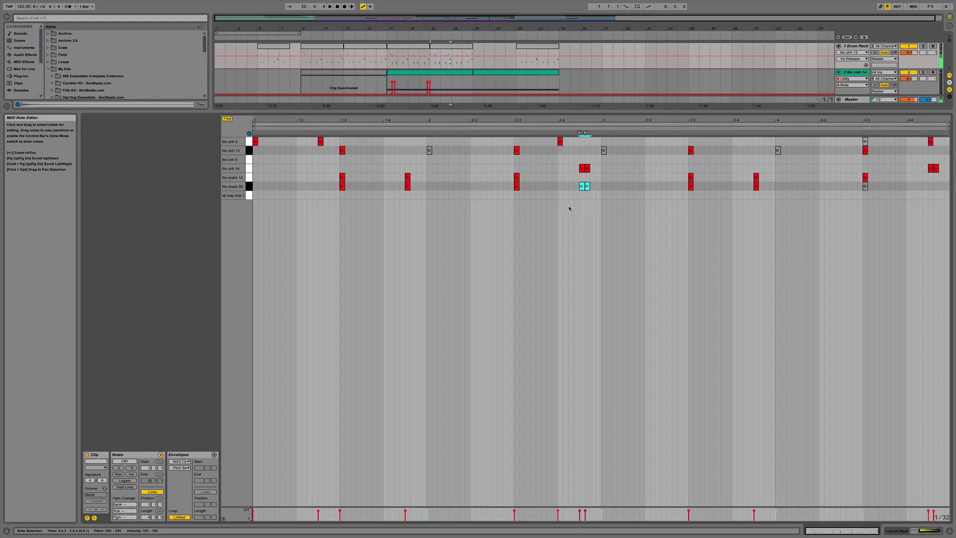
{"action": "left_click", "coordinate": [865, 186]}
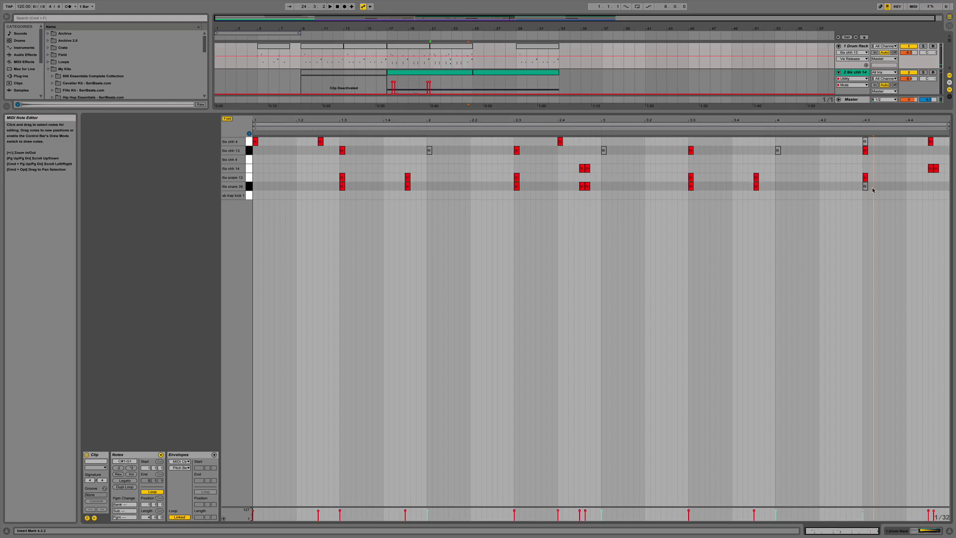
{"action": "left_click", "coordinate": [387, 60]}
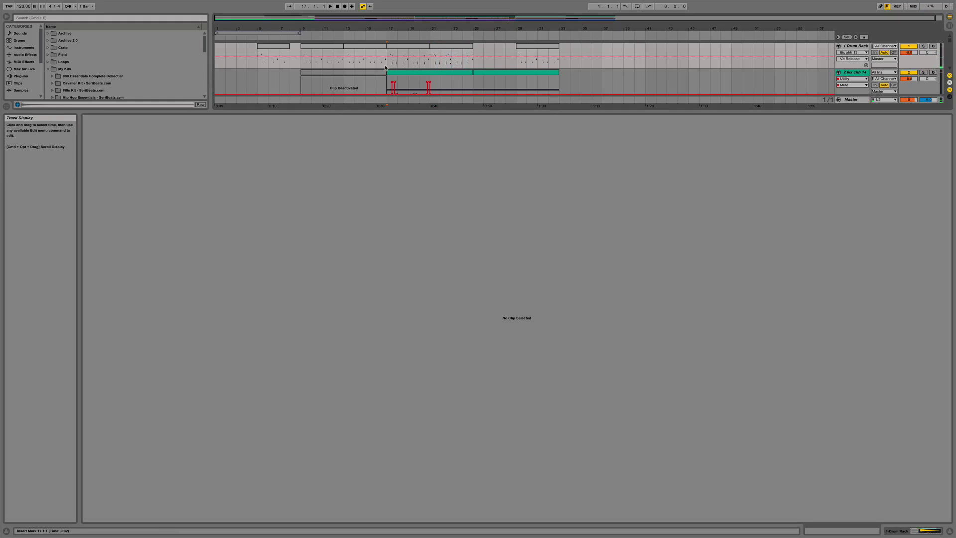
{"action": "key", "text": "space"}
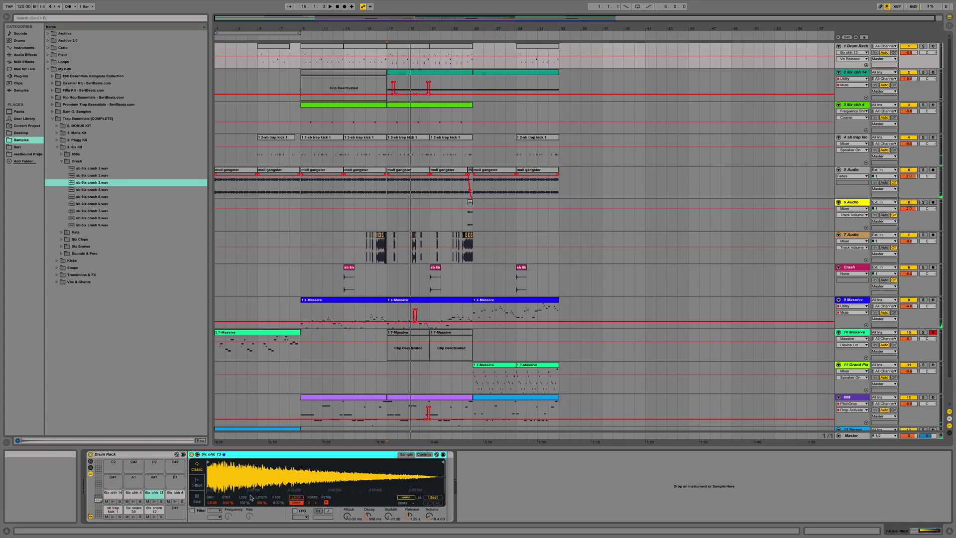
Show the 6ix snare 28 pad's sample in the Drum Rack and collapse the Crash folder in the browser.
{"action": "left_click", "coordinate": [133, 509]}
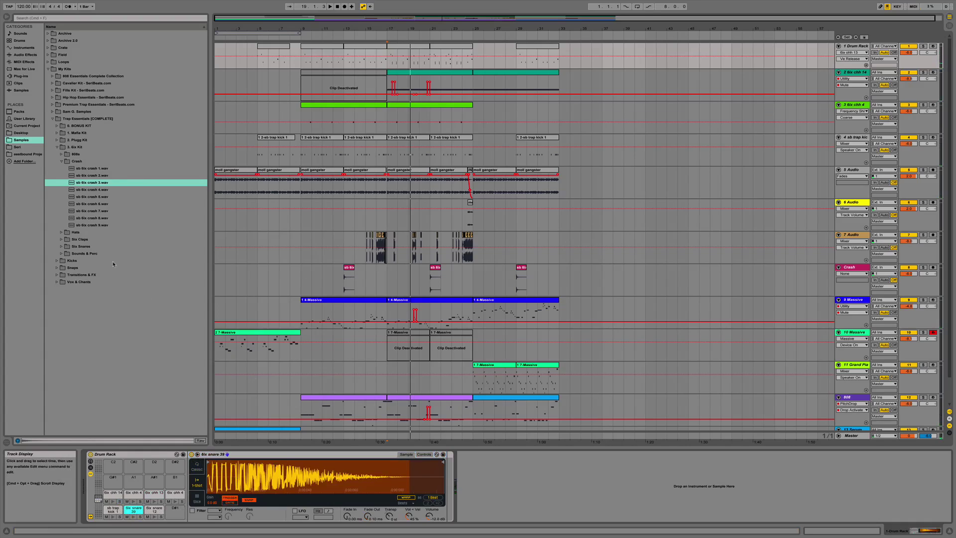
{"action": "left_click", "coordinate": [62, 161]}
{"action": "scroll", "coordinate": [517, 337], "scroll_direction": "down", "scroll_amount": 2}
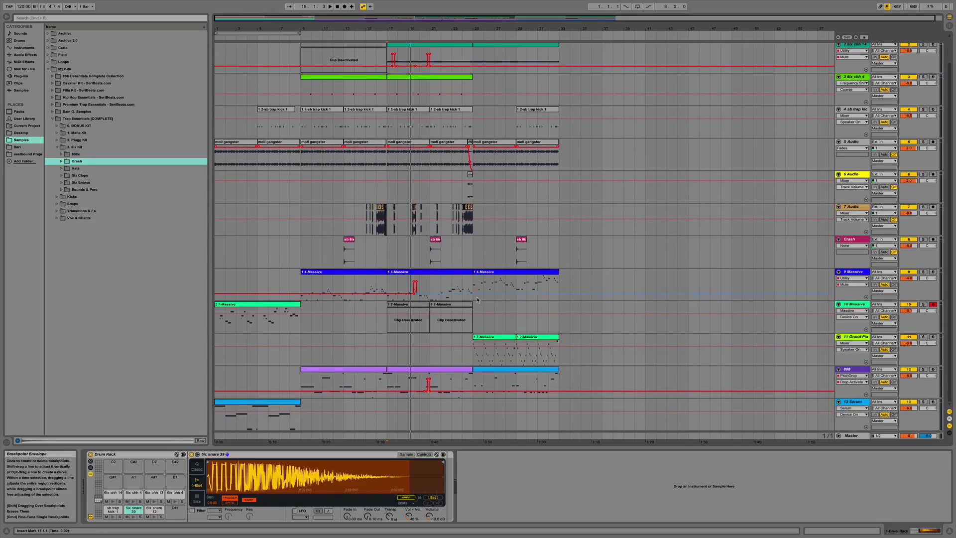
{"action": "scroll", "coordinate": [794, 352], "scroll_direction": "up", "scroll_amount": 1}
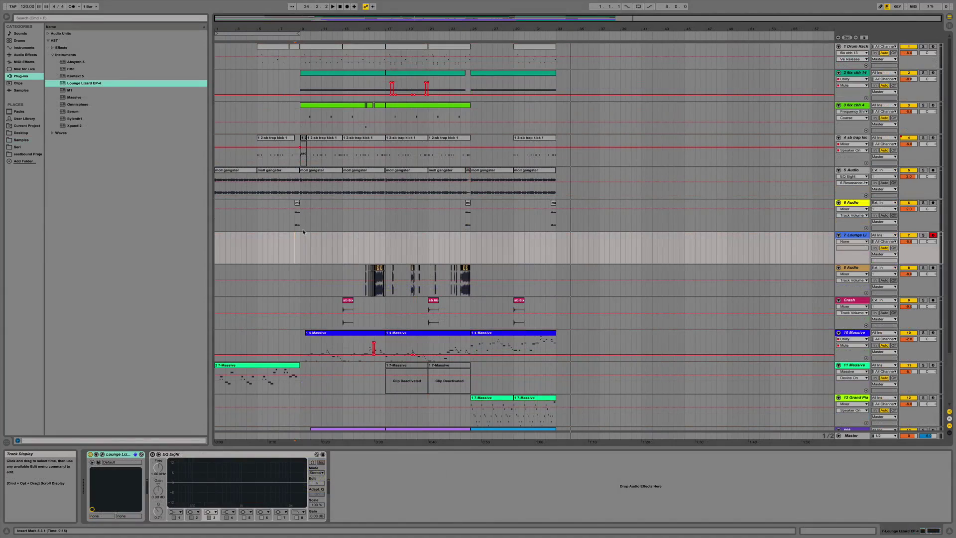
Try to record a MIDI part on the 7 Lounge Lizard track, starting playback just before bar 9.
{"action": "left_click", "coordinate": [298, 245]}
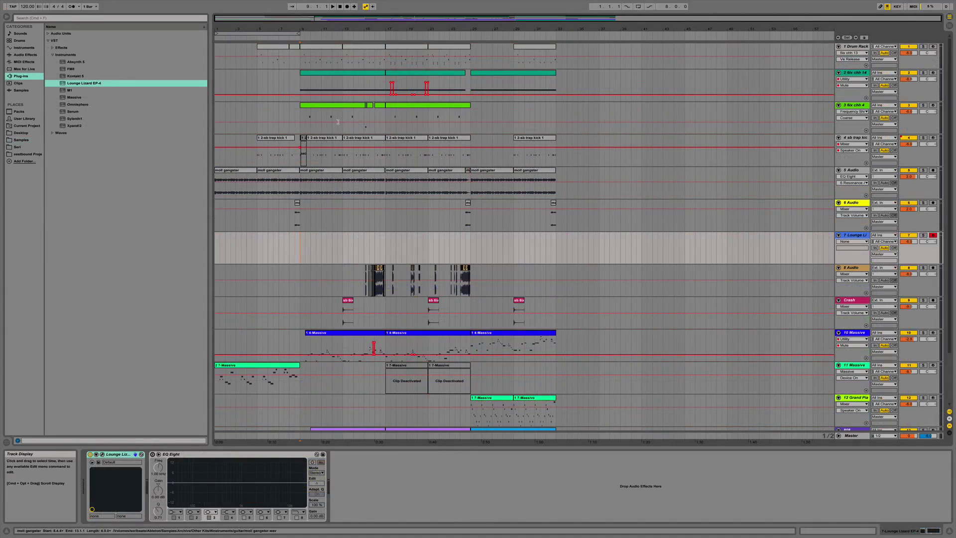
{"action": "left_click", "coordinate": [102, 454]}
{"action": "left_click", "coordinate": [347, 6]}
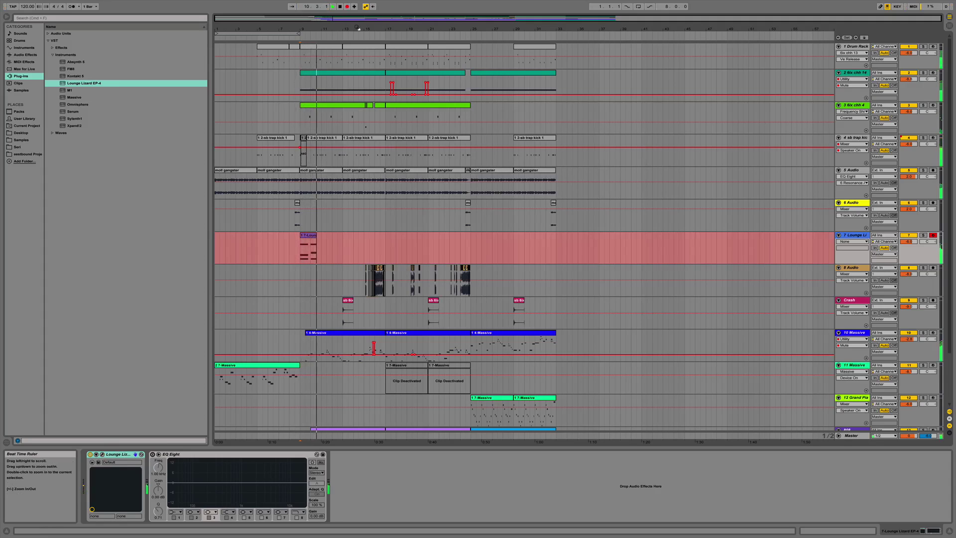
{"action": "key", "text": "space"}
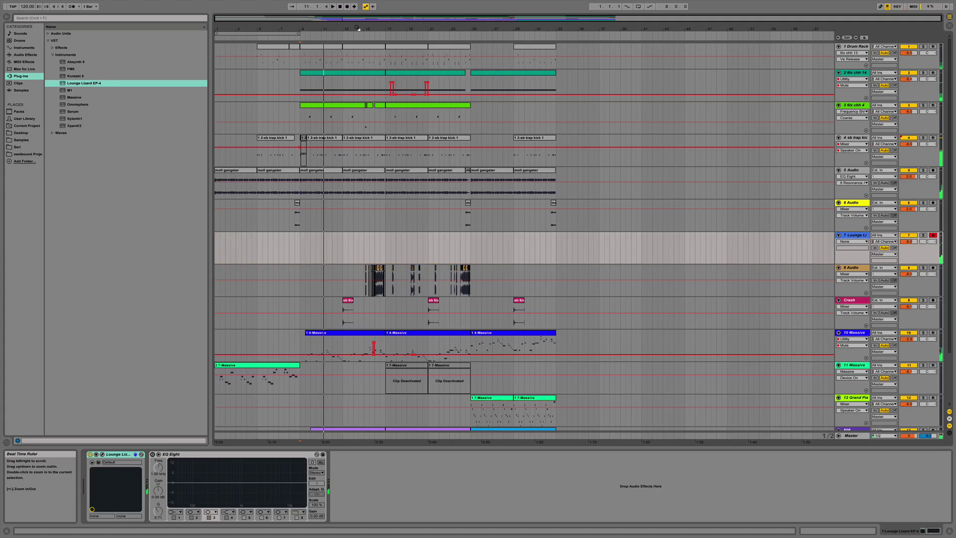
Record an eight-bar chord part on the 7 Lounge Lizard track from bar 9, redoing the first take, and open the recorded clip's notes.
{"action": "key", "text": "F9"}
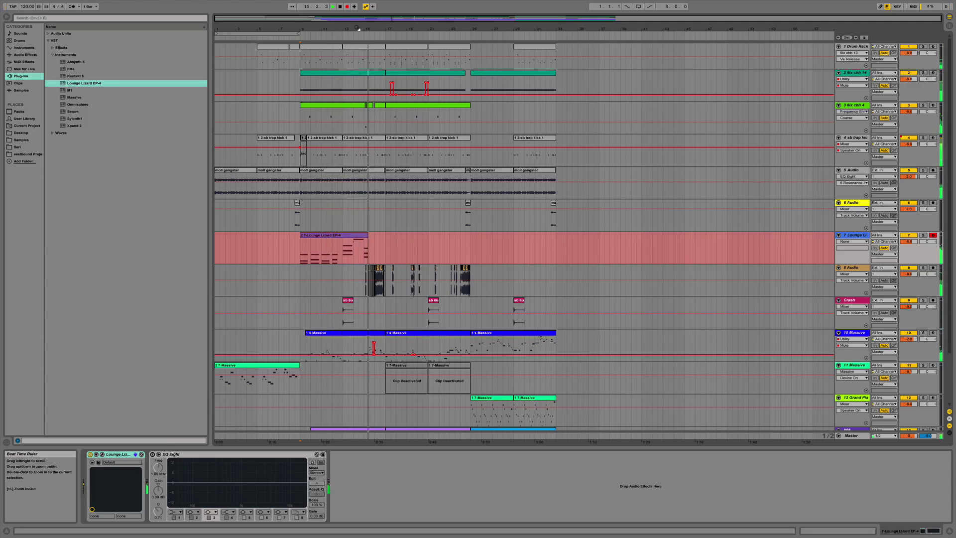
{"action": "key", "text": "super+z"}
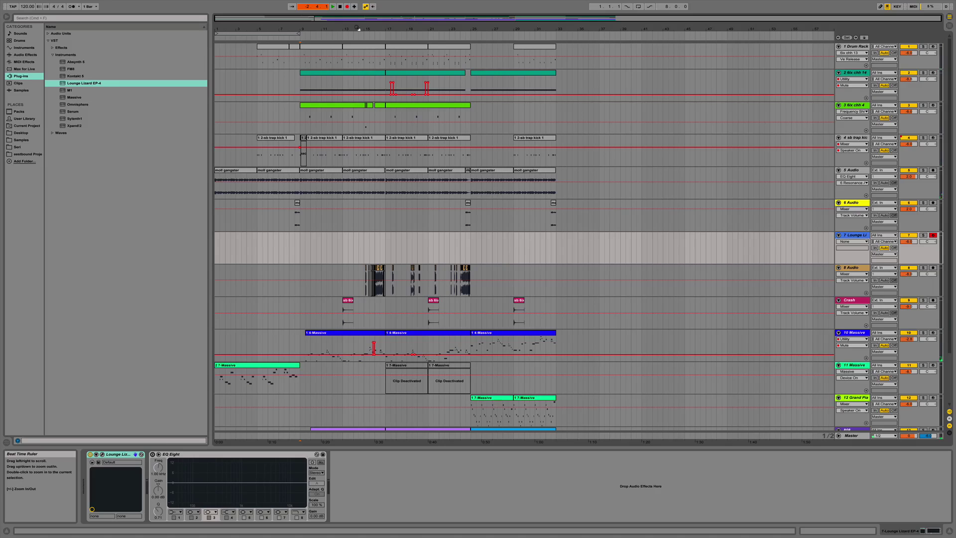
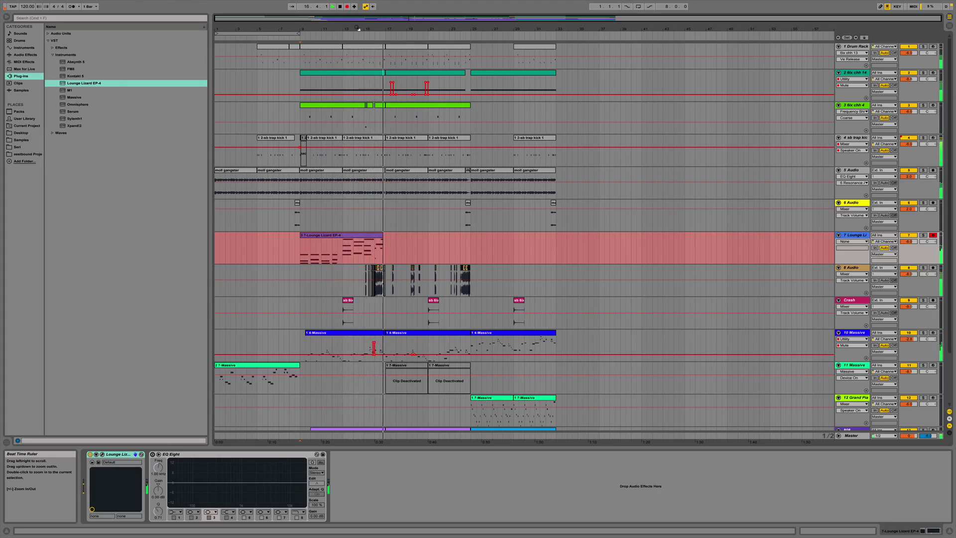
{"action": "key", "text": "space"}
{"action": "key", "text": "space"}
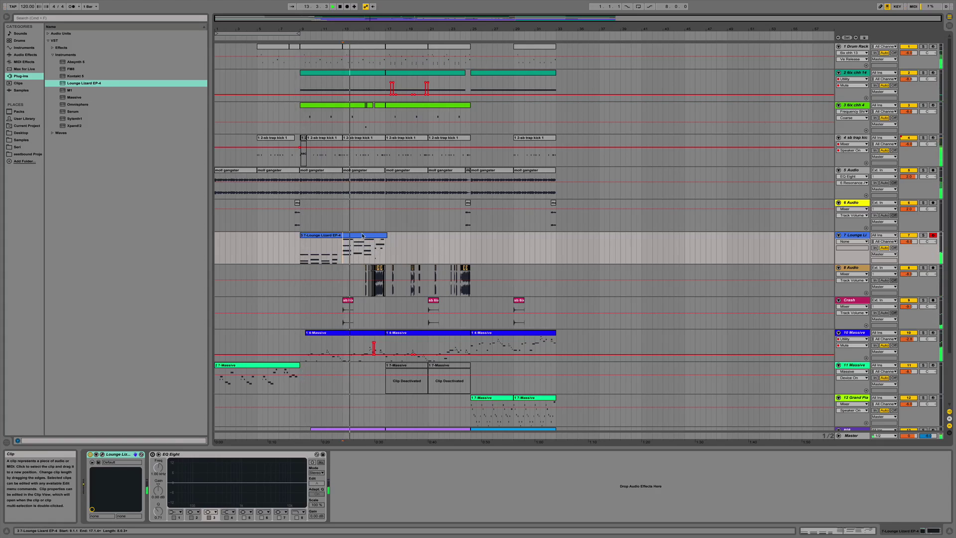
{"action": "double_click", "coordinate": [341, 248]}
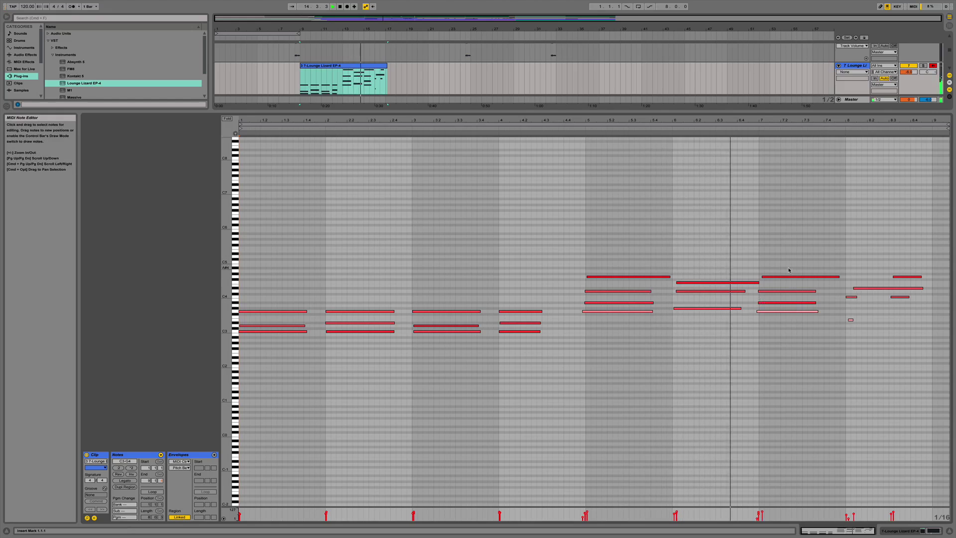
Try to delete the lower notes of the bar 7 chord in the recorded clip, and undo the changes.
{"action": "left_click", "coordinate": [769, 311]}
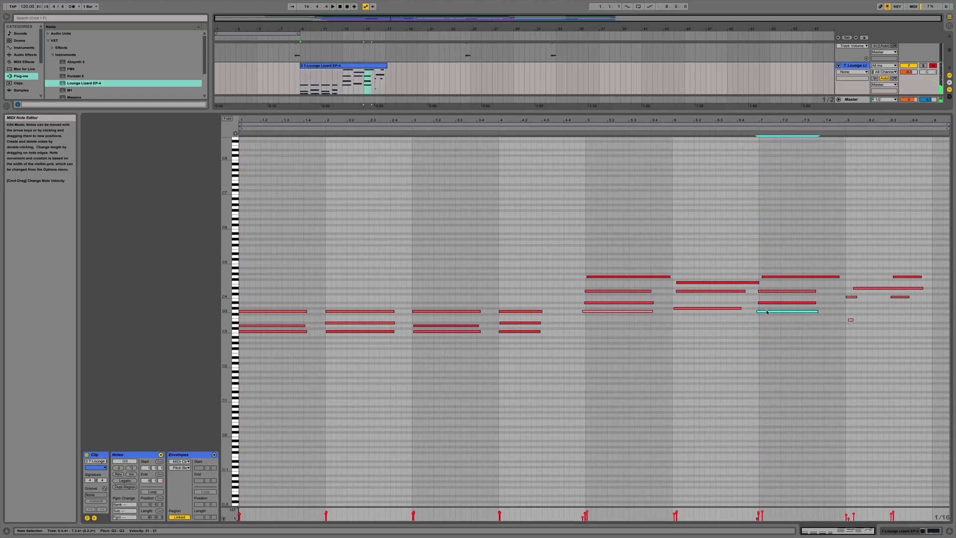
{"action": "key", "text": "Delete"}
{"action": "mouse_move", "coordinate": [770, 328]}
{"action": "left_mouse_down"}
{"action": "mouse_move", "coordinate": [769, 290]}
{"action": "mouse_move", "coordinate": [835, 297]}
{"action": "left_mouse_up"}
{"action": "key", "text": "Delete"}
{"action": "left_click", "coordinate": [771, 320]}
{"action": "left_click", "coordinate": [779, 358]}
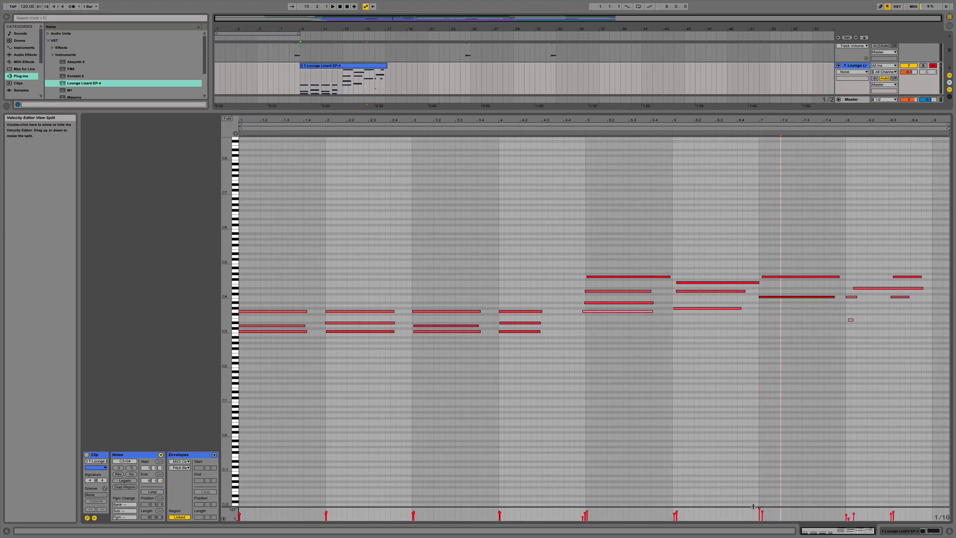
{"action": "key", "text": "super+z"}
{"action": "key", "text": "super+z"}
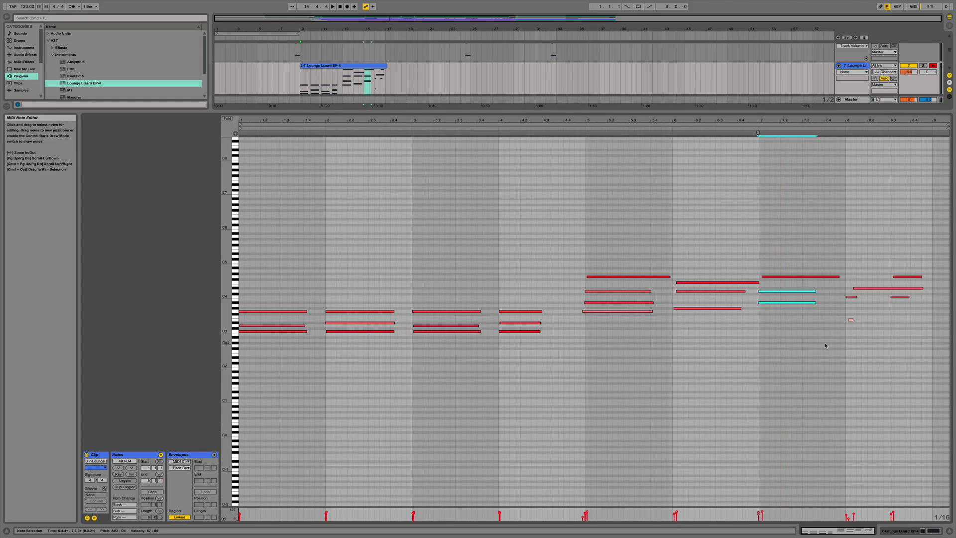
{"action": "key", "text": "super+z"}
Raise the three lower notes of the bar 7 chord, placing the lowest on G#3, and play from that bar.
{"action": "left_click", "coordinate": [796, 320]}
{"action": "left_click_drag", "start_coordinate": [774, 291], "coordinate": [770, 313]}
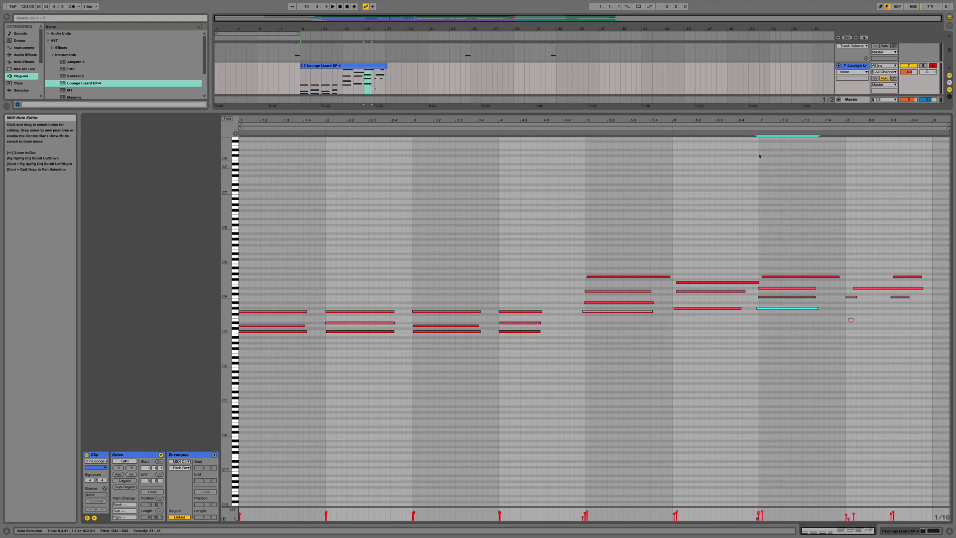
{"action": "left_click", "coordinate": [746, 130]}
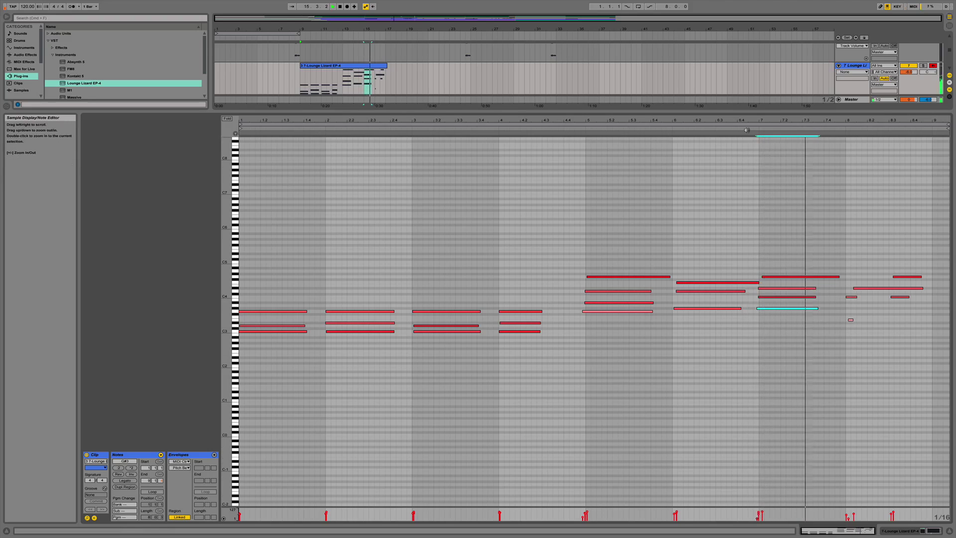
{"action": "left_click", "coordinate": [864, 349]}
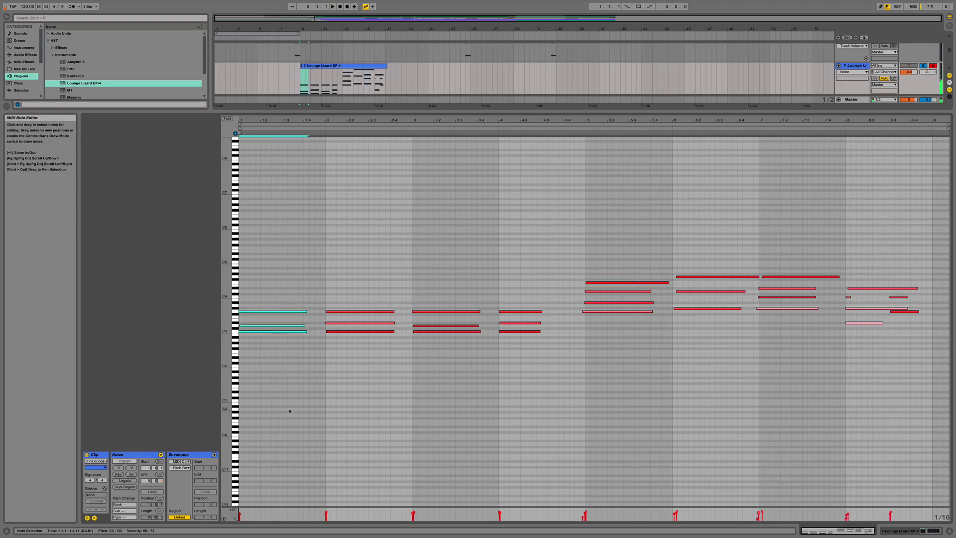
Lower the upper chord notes in bars 5 to 7 of the clip by an octave, and play the part.
{"action": "left_click_drag", "start_coordinate": [623, 224], "coordinate": [605, 374]}
{"action": "left_click_drag", "start_coordinate": [625, 277], "coordinate": [634, 301]}
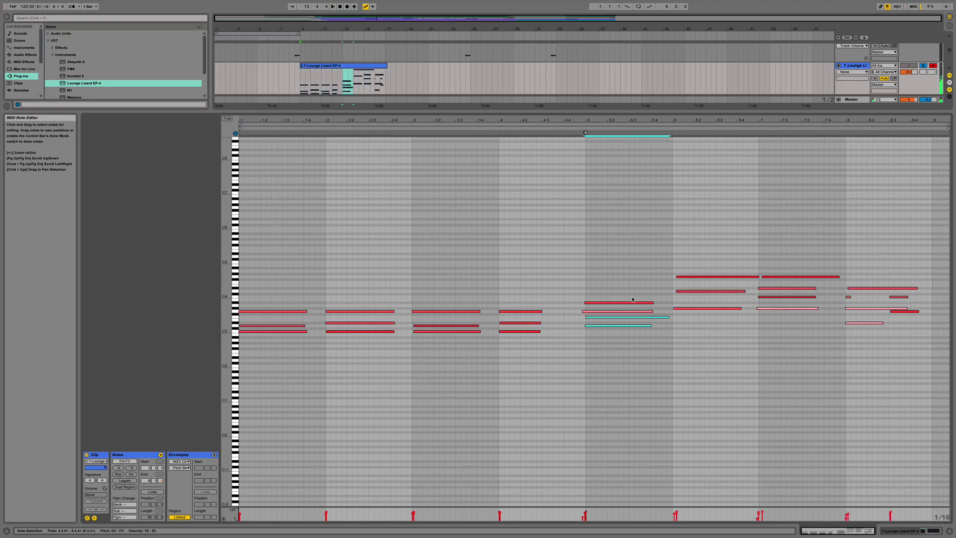
{"action": "left_click_drag", "start_coordinate": [799, 253], "coordinate": [792, 303]}
{"action": "key", "text": "shift+Down"}
{"action": "left_click_drag", "start_coordinate": [910, 260], "coordinate": [904, 351]}
{"action": "key", "text": "space"}
Try note changes on the chords in bars 3 and 4 of the clip while playing the part.
{"action": "left_click", "coordinate": [448, 326]}
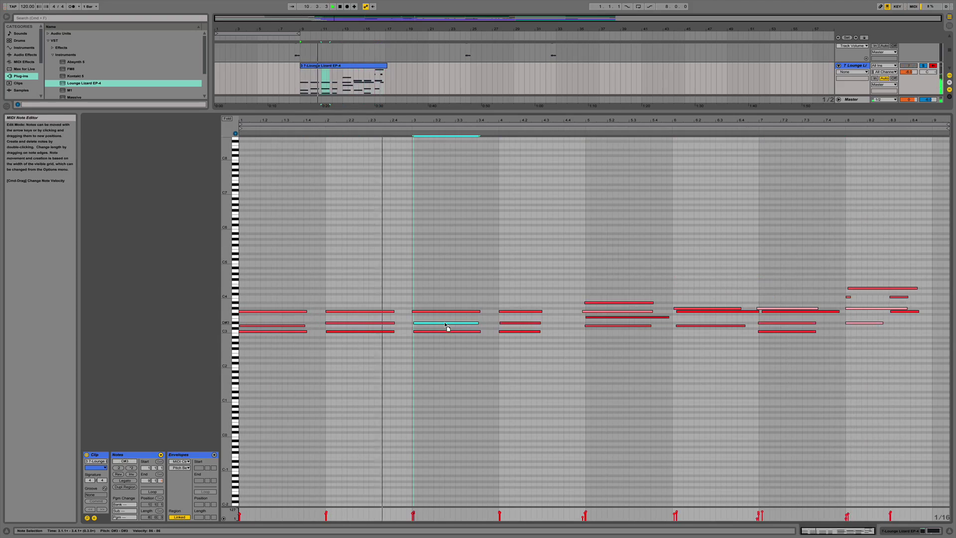
{"action": "left_click_drag", "start_coordinate": [511, 322], "coordinate": [518, 323]}
{"action": "key", "text": "space"}
{"action": "left_click_drag", "start_coordinate": [518, 323], "coordinate": [518, 336]}
{"action": "key", "text": "Delete"}
{"action": "double_click", "coordinate": [502, 303]}
{"action": "mouse_move", "coordinate": [502, 303]}
{"action": "left_mouse_down"}
{"action": "mouse_move", "coordinate": [532, 302]}
{"action": "mouse_move", "coordinate": [514, 326]}
{"action": "left_mouse_up"}
{"action": "key", "text": "space"}
{"action": "key", "text": "Delete"}
{"action": "key", "text": "space"}
Rework the chord notes in bars 7 and 8 of the clip while auditioning the part.
{"action": "left_click_drag", "start_coordinate": [769, 300], "coordinate": [783, 369]}
{"action": "left_click_drag", "start_coordinate": [785, 331], "coordinate": [904, 288]}
{"action": "left_click", "coordinate": [759, 269]}
{"action": "key", "text": "space"}
{"action": "key", "text": "space"}
{"action": "key", "text": "space"}
{"action": "left_click_drag", "start_coordinate": [904, 294], "coordinate": [904, 297]}
{"action": "key", "text": "space"}
Hide the note editor and trim the end of the Lounge Lizard clip to bar 17.
{"action": "left_click", "coordinate": [950, 531]}
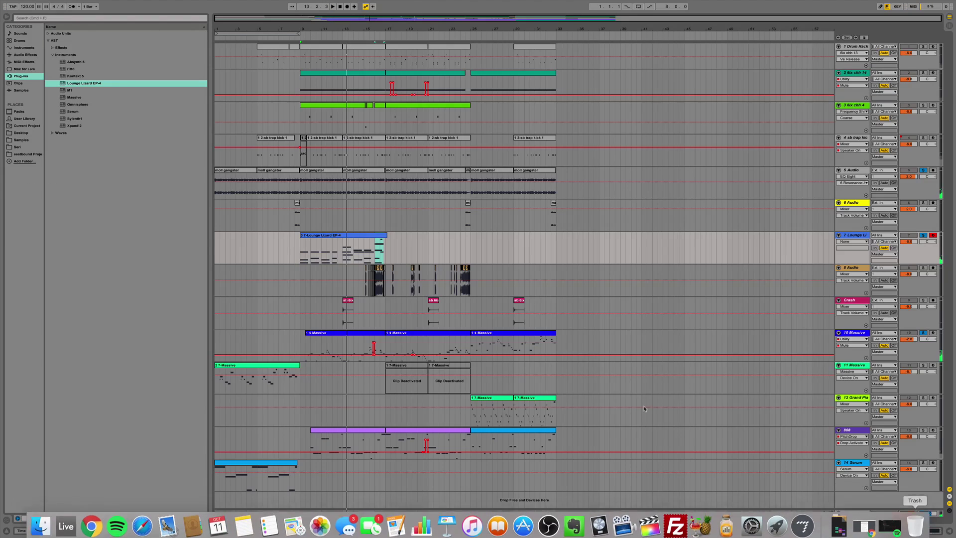
{"action": "left_click", "coordinate": [374, 238]}
{"action": "mouse_move", "coordinate": [385, 237]}
{"action": "left_mouse_down"}
{"action": "mouse_move", "coordinate": [377, 236]}
{"action": "mouse_move", "coordinate": [385, 236]}
{"action": "left_mouse_up"}
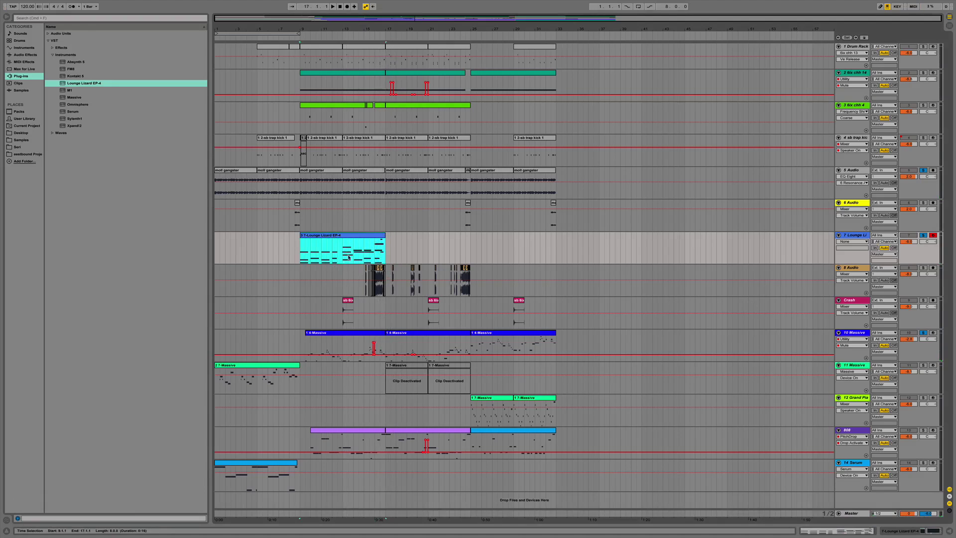
Replace Lounge Lizard with the Massive synth on track 7 and show the pad patches folder in its preset browser.
{"action": "double_click", "coordinate": [847, 235]}
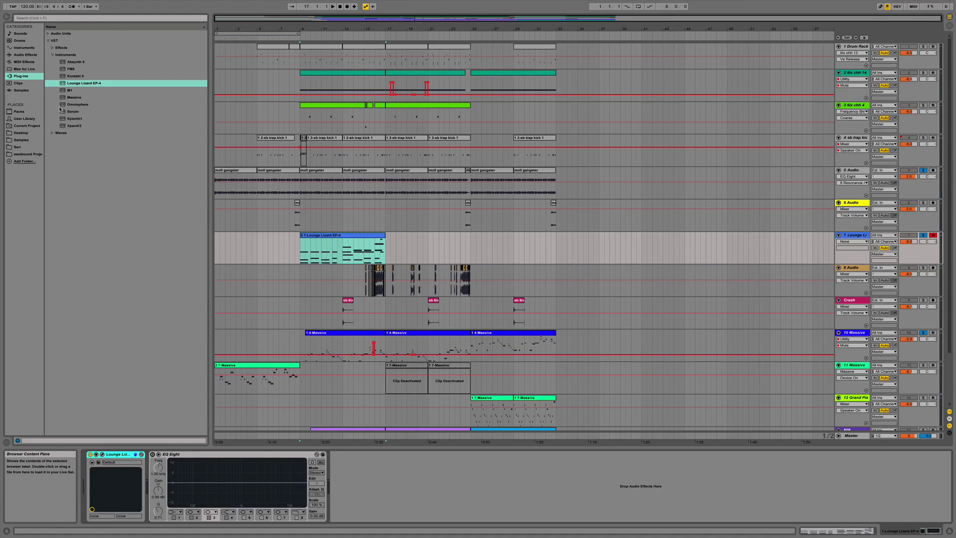
{"action": "double_click", "coordinate": [67, 99]}
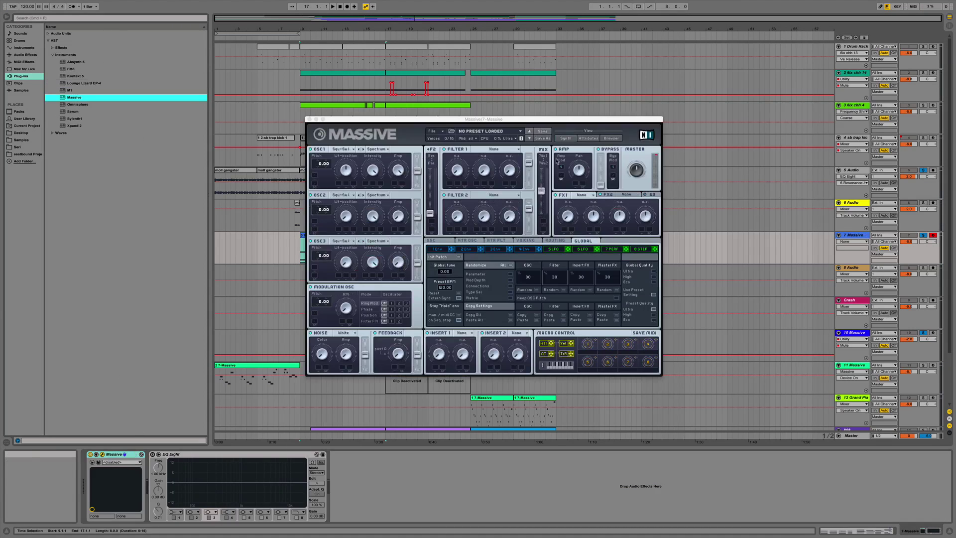
{"action": "left_click", "coordinate": [611, 139]}
{"action": "left_click", "coordinate": [359, 305]}
{"action": "scroll", "coordinate": [354, 314], "scroll_direction": "down", "scroll_amount": 1}
{"action": "left_click", "coordinate": [353, 311]}
Audition Massive's pad presets from PD18 through PD24, including PD2, against the playing beat.
{"action": "left_click", "coordinate": [420, 266]}
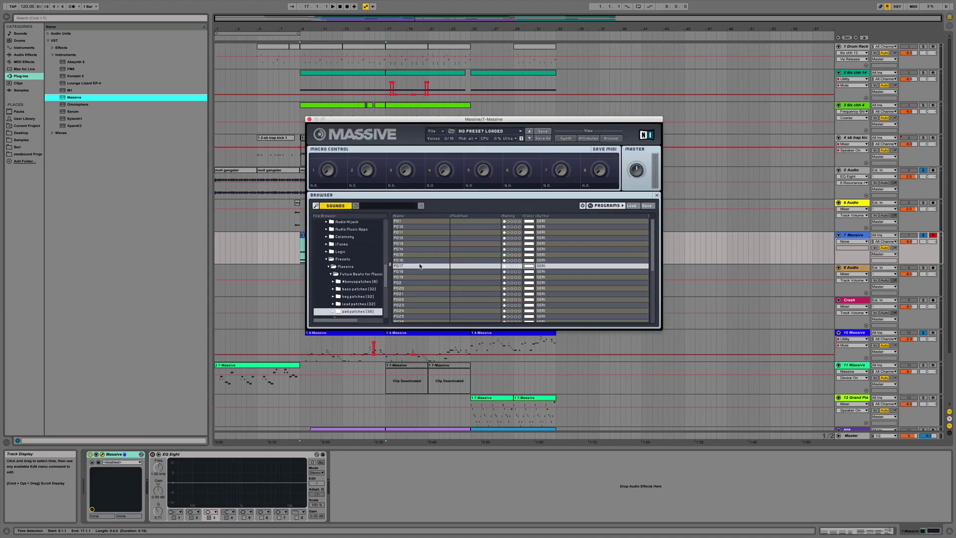
{"action": "left_click", "coordinate": [410, 273]}
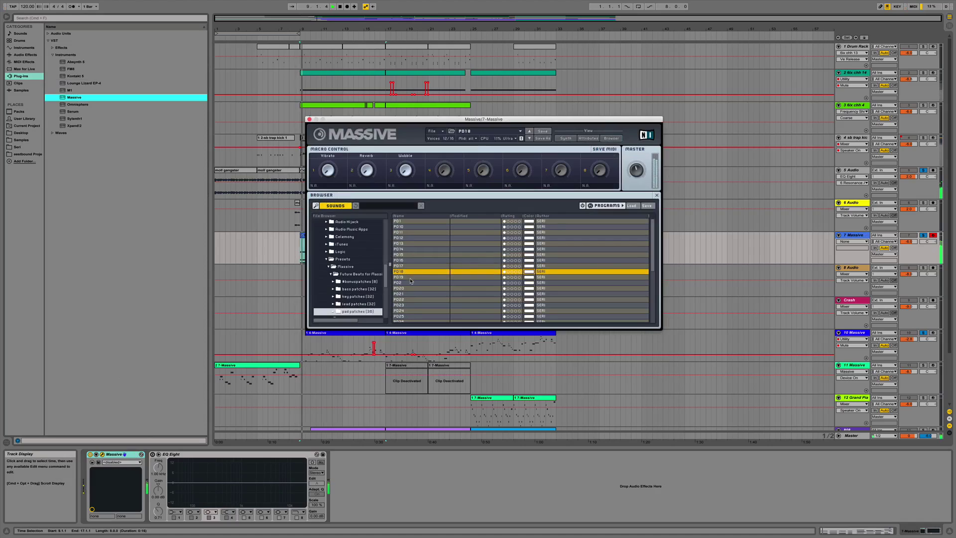
{"action": "double_click", "coordinate": [411, 278]}
{"action": "double_click", "coordinate": [408, 284]}
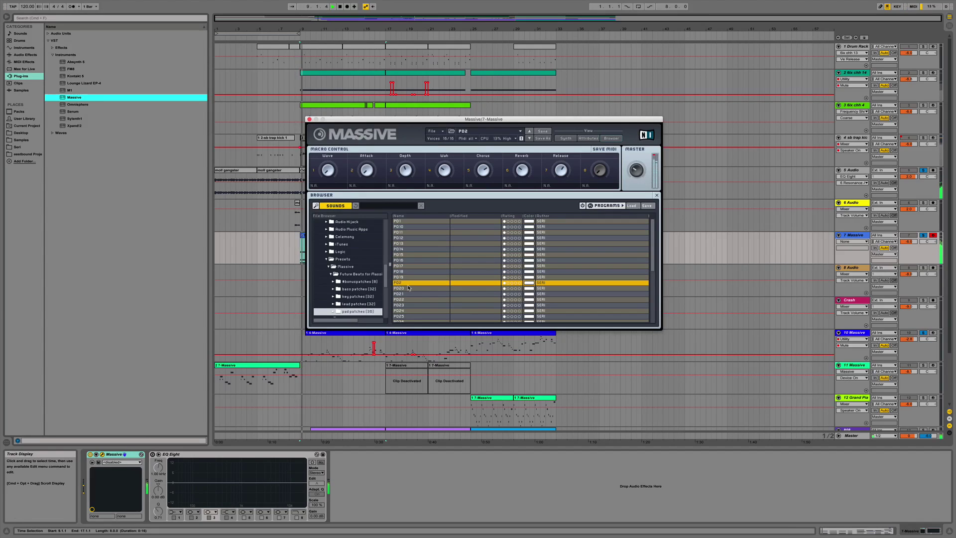
{"action": "left_click", "coordinate": [640, 172]}
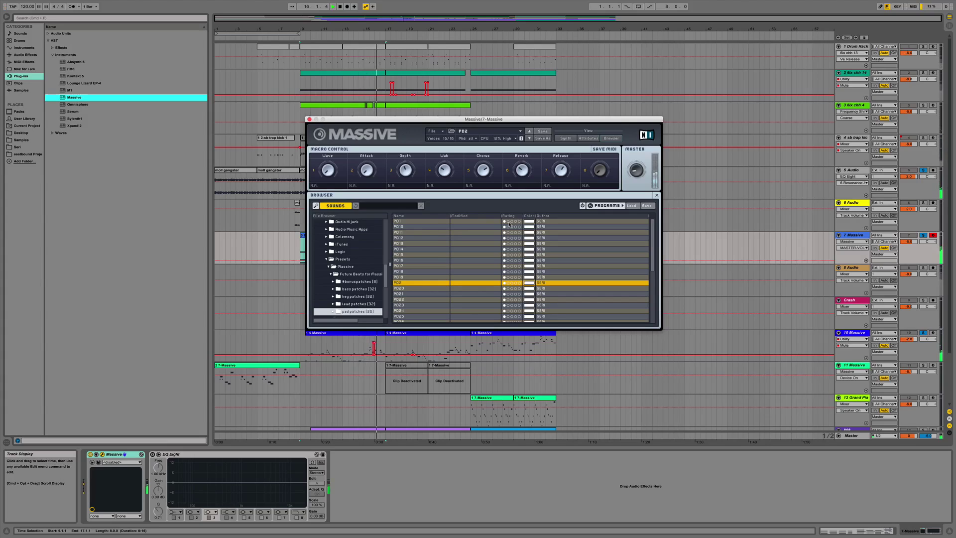
{"action": "left_click", "coordinate": [403, 289]}
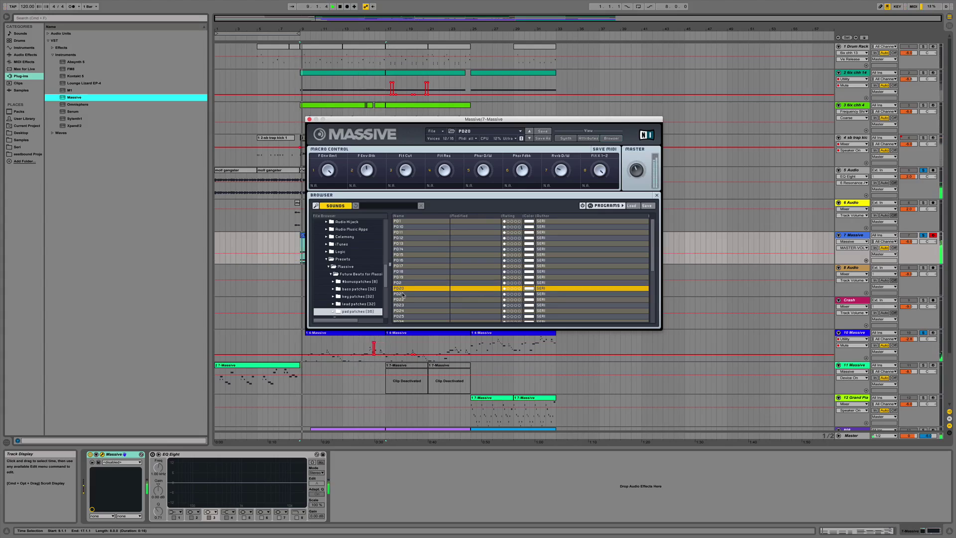
{"action": "left_click", "coordinate": [403, 294]}
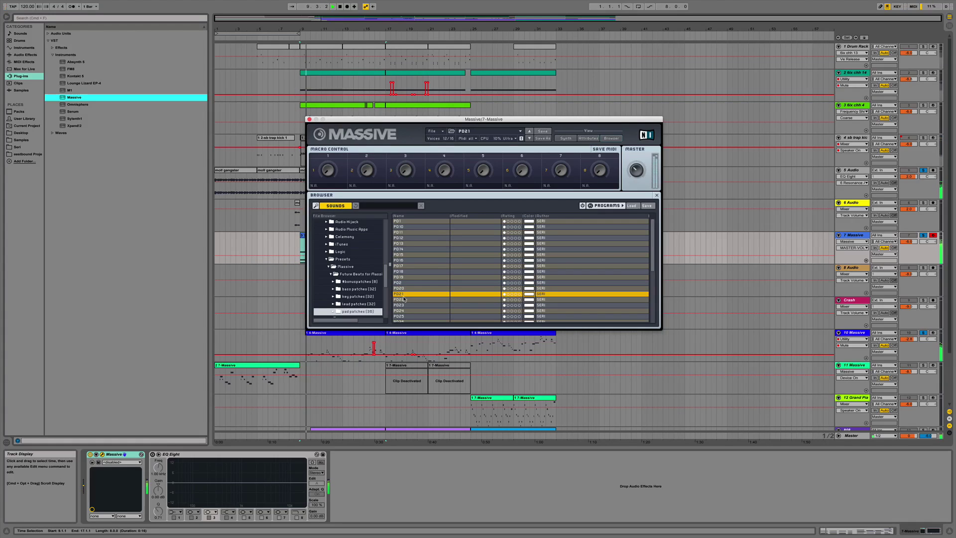
{"action": "left_click", "coordinate": [405, 300]}
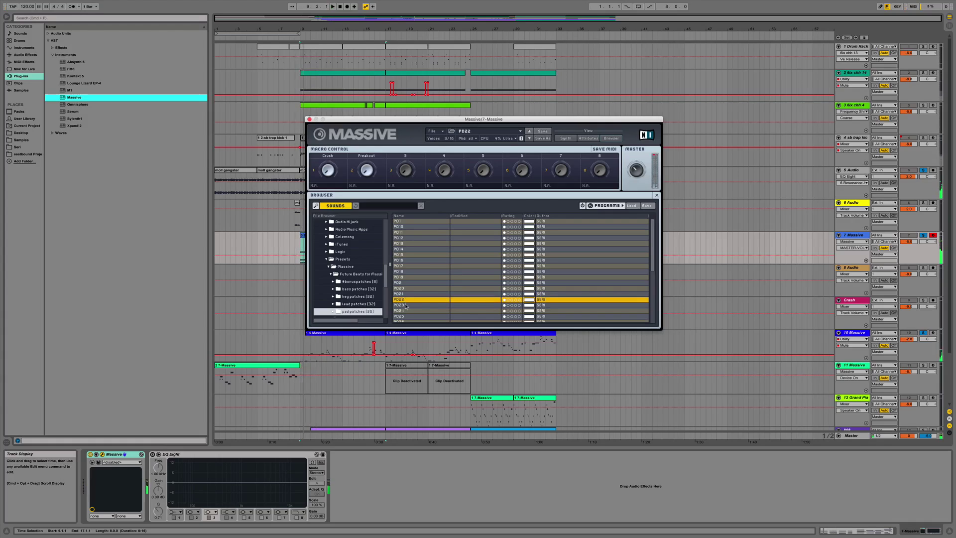
{"action": "left_click", "coordinate": [405, 305]}
{"action": "left_click", "coordinate": [406, 311]}
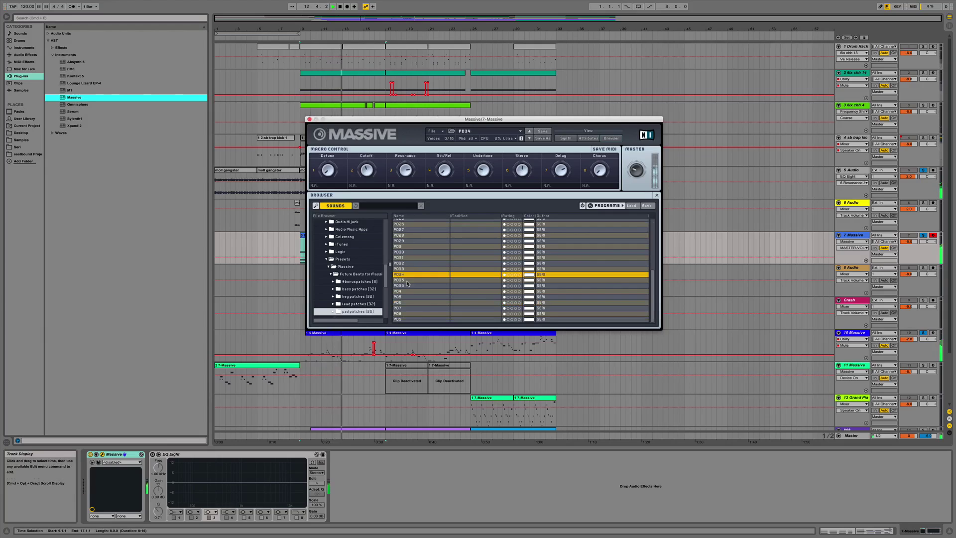
Compare presets PD35 and PD34 in Massive, keep PD34 loaded, and adjust the synth's master volume.
{"action": "double_click", "coordinate": [407, 281]}
{"action": "double_click", "coordinate": [407, 275]}
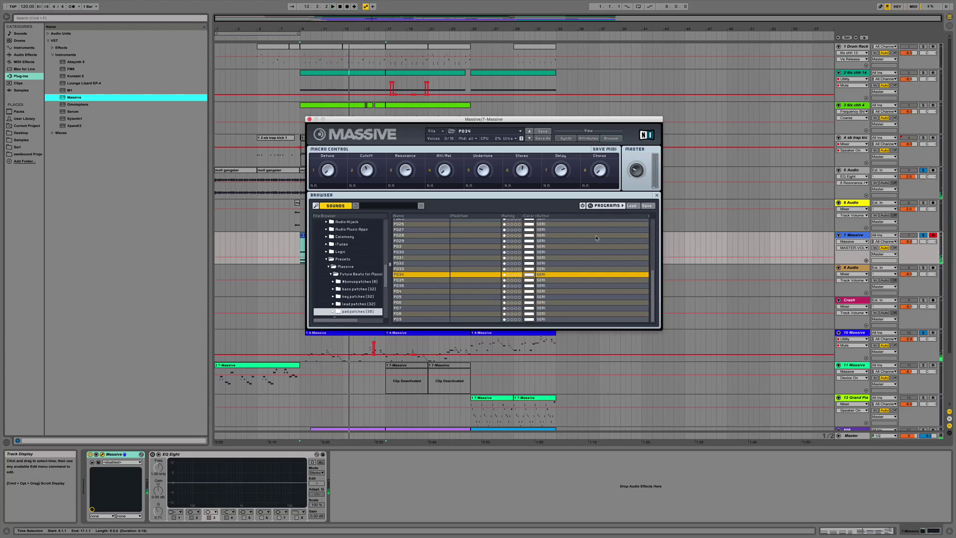
{"action": "left_click_drag", "start_coordinate": [633, 178], "coordinate": [634, 180]}
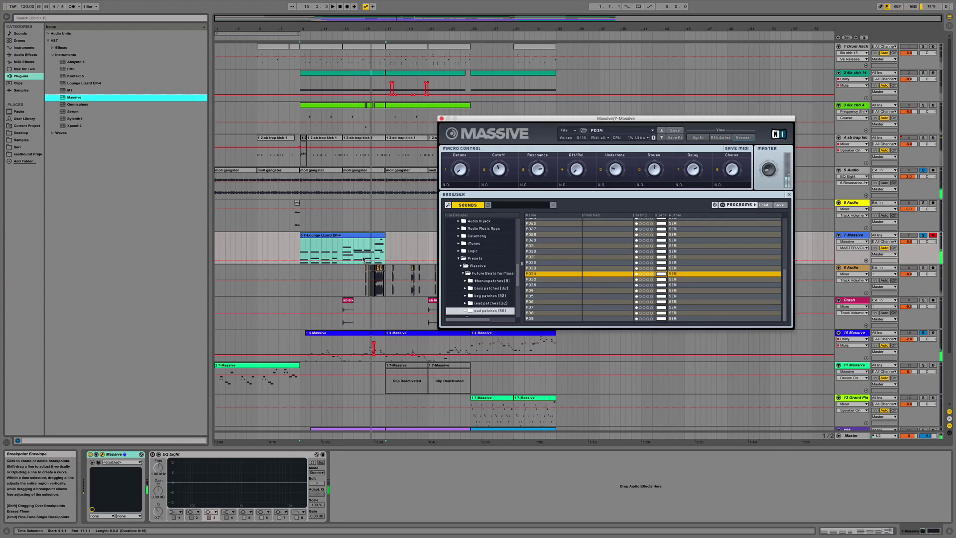
{"action": "left_click", "coordinate": [365, 260]}
{"action": "left_click", "coordinate": [370, 251]}
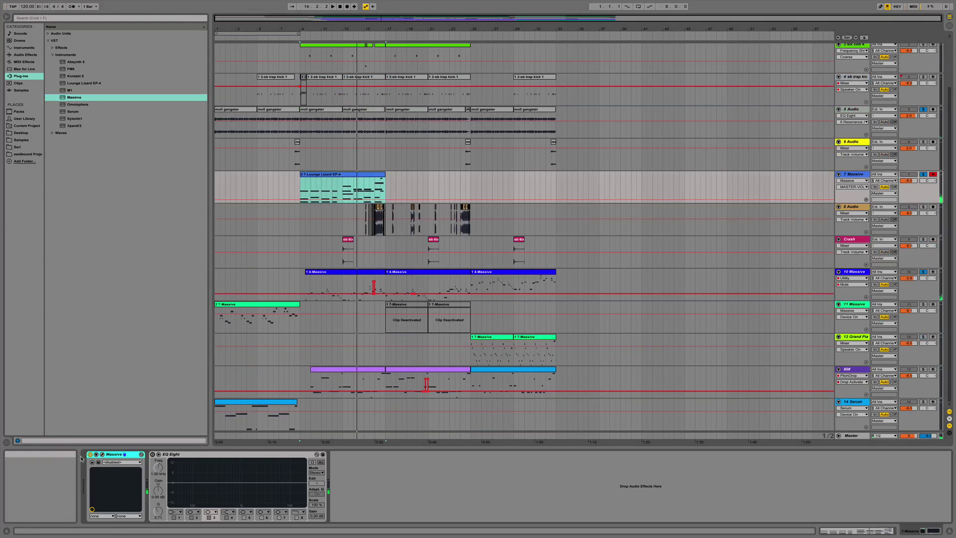
{"action": "left_click", "coordinate": [102, 454]}
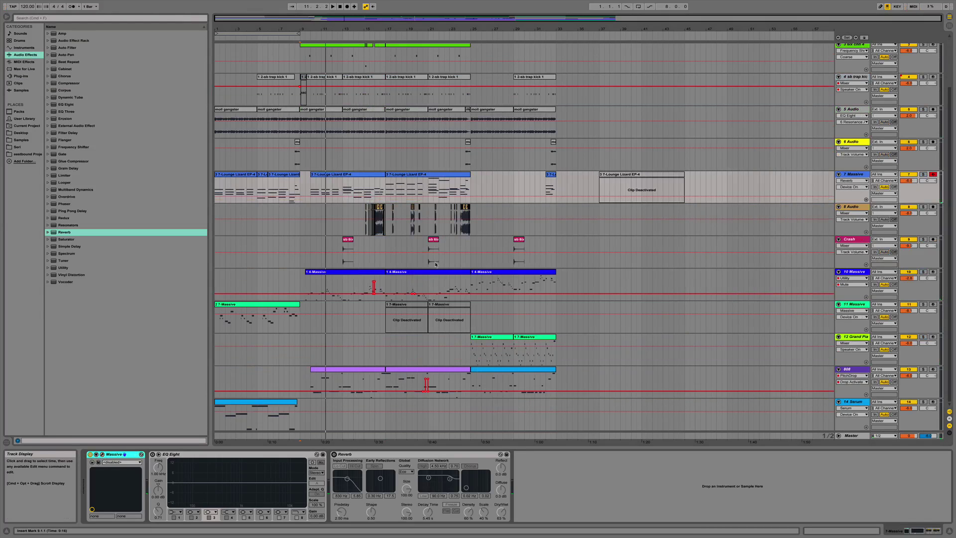
Examine the chord notes in the 7 Massive track's bar 10 clip and the upper notes in its bar 17 clip.
{"action": "double_click", "coordinate": [362, 176]}
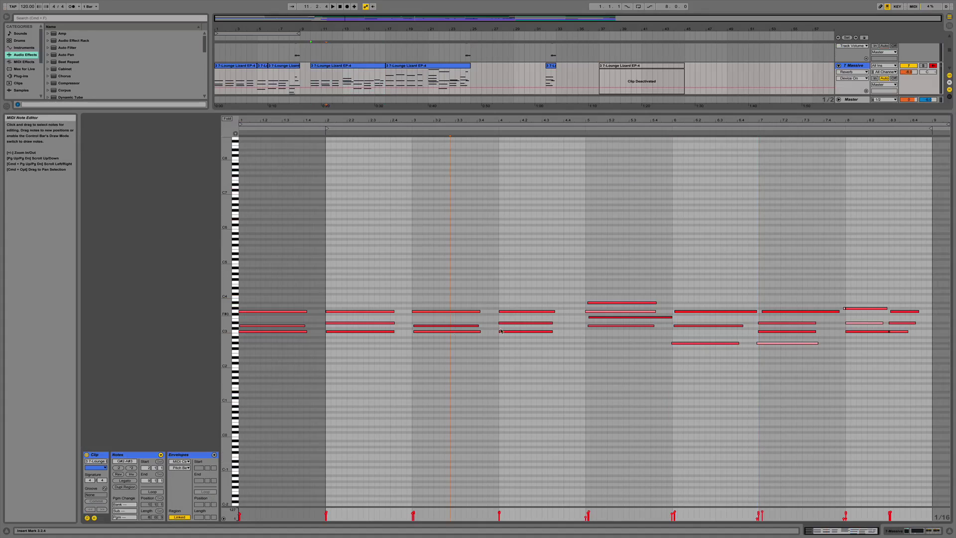
{"action": "left_click_drag", "start_coordinate": [364, 274], "coordinate": [725, 368]}
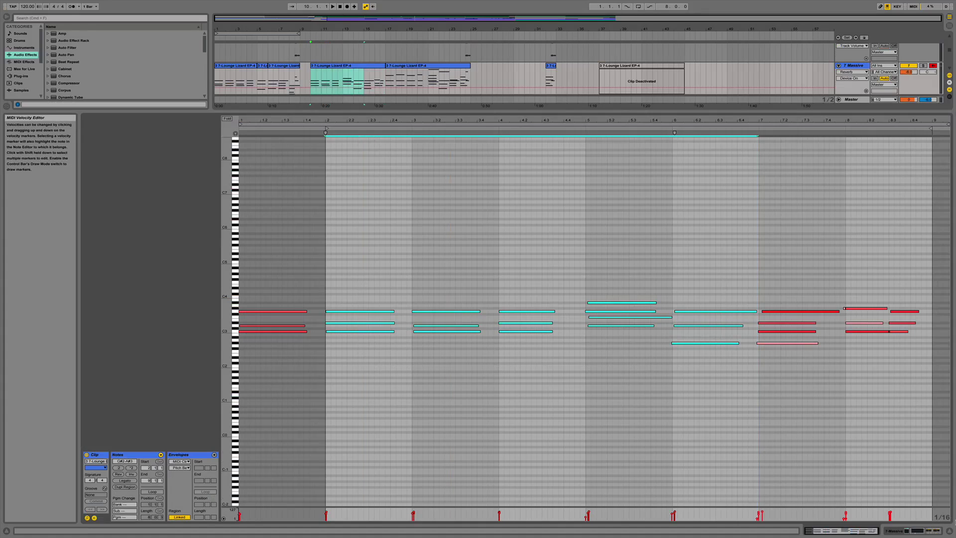
{"action": "left_click", "coordinate": [950, 531]}
{"action": "double_click", "coordinate": [427, 243]}
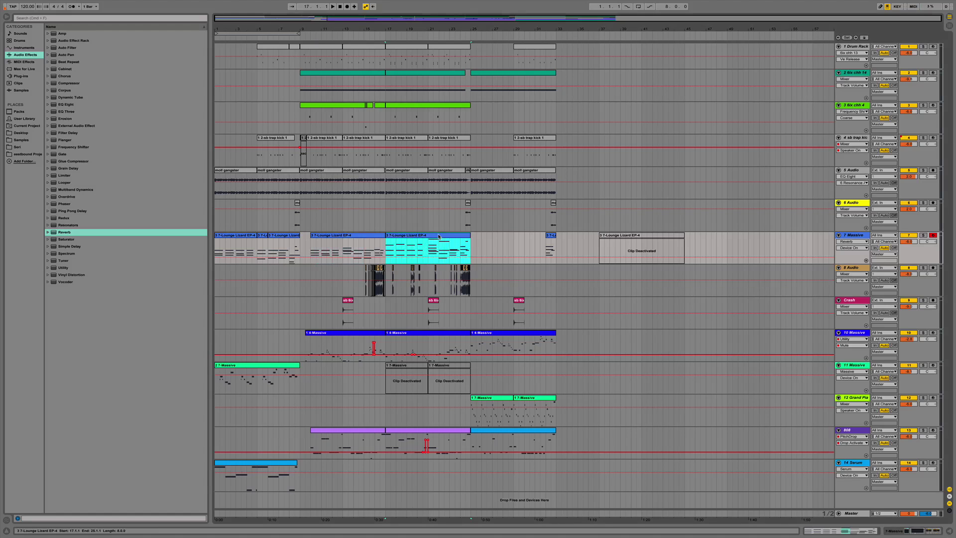
{"action": "left_click", "coordinate": [279, 274]}
{"action": "left_click_drag", "start_coordinate": [281, 269], "coordinate": [515, 303]}
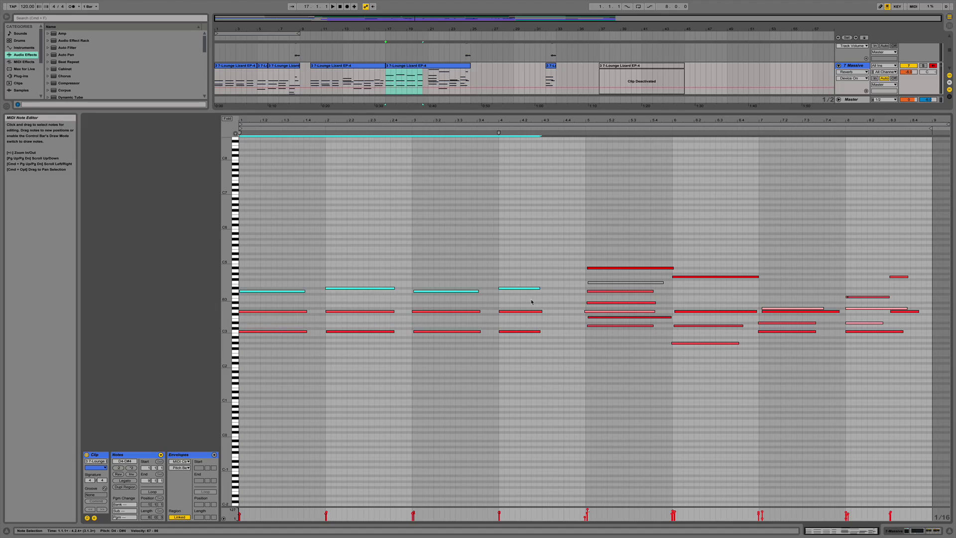
Extend the bar 10 clip on the 7 Massive track back to bar 9, and select the track's opening clip.
{"action": "left_click", "coordinate": [310, 66]}
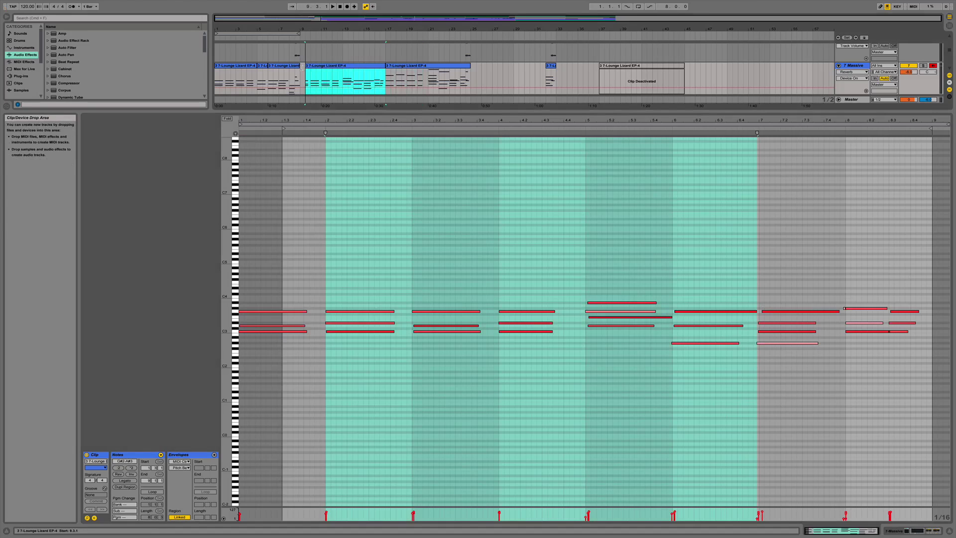
{"action": "left_click", "coordinate": [217, 70]}
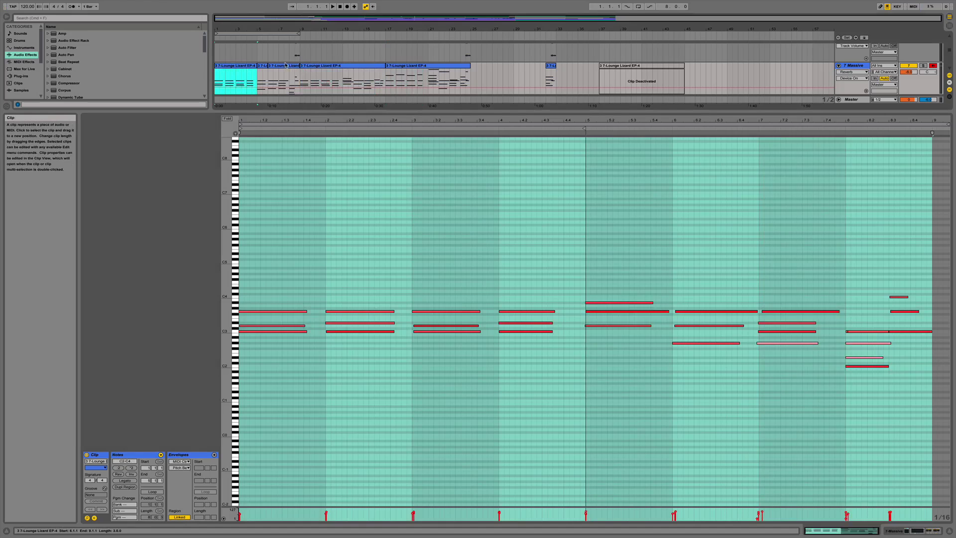
Consolidate the 7 Massive track's opening clips up to bar 9 into one clip and colour it orange.
{"action": "left_click", "coordinate": [286, 66], "text": "shift"}
{"action": "key", "text": "super+j"}
{"action": "right_click", "coordinate": [290, 65]}
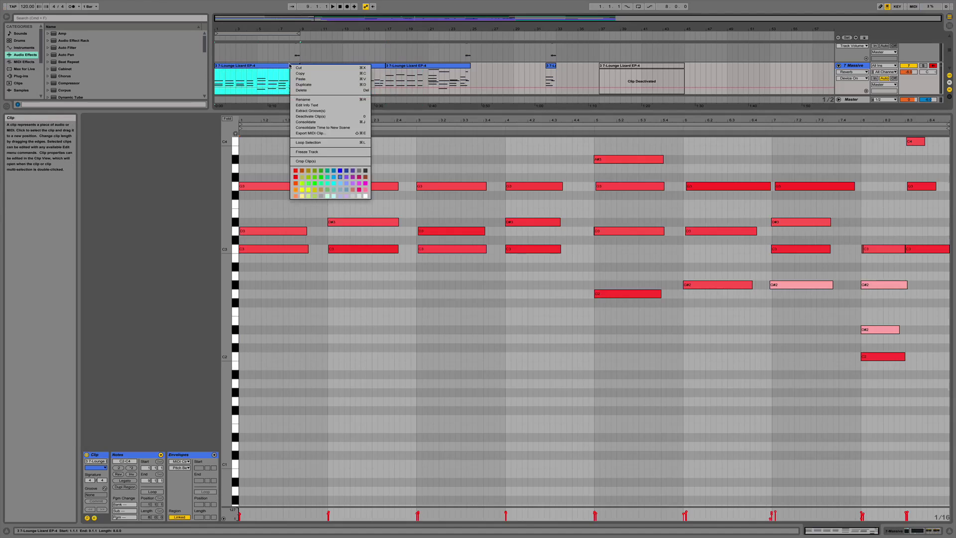
{"action": "left_click", "coordinate": [295, 189]}
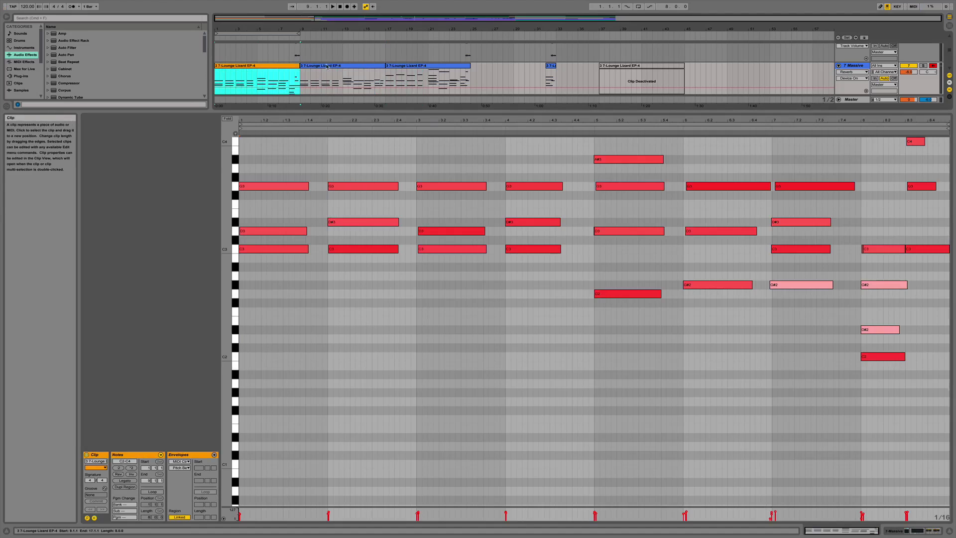
Colour the 7 Massive track's bar 9 clip yellow and its bar 17 clip blue.
{"action": "right_click", "coordinate": [327, 65]}
{"action": "left_click", "coordinate": [338, 196]}
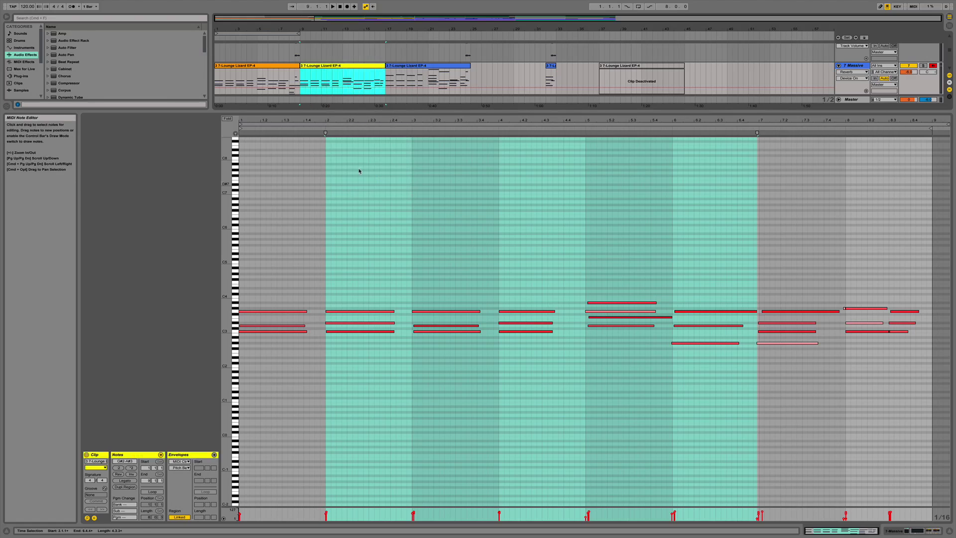
{"action": "right_click", "coordinate": [428, 66]}
{"action": "left_click", "coordinate": [478, 178]}
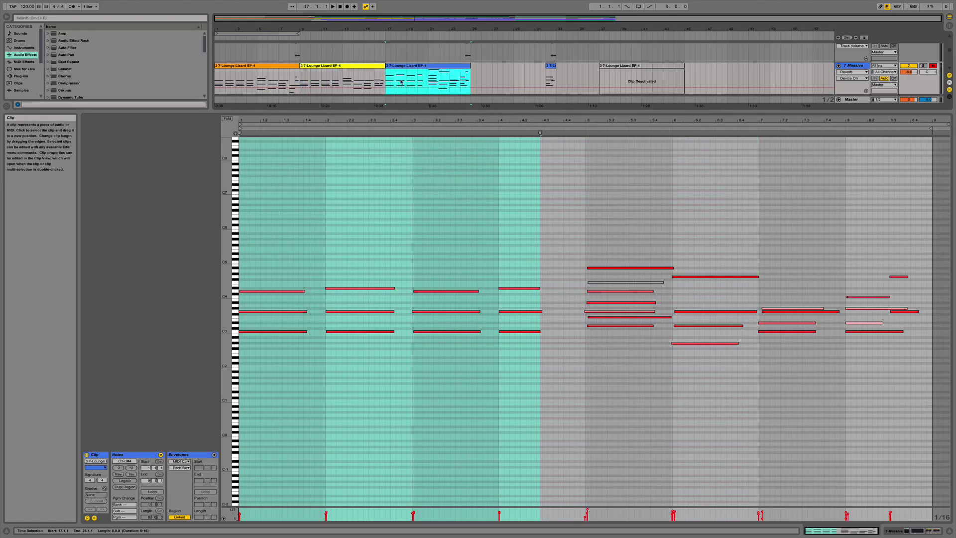
{"action": "left_click", "coordinate": [355, 65]}
Examine the chord notes in the orange opening clip on the 7 Massive track.
{"action": "left_click", "coordinate": [268, 68]}
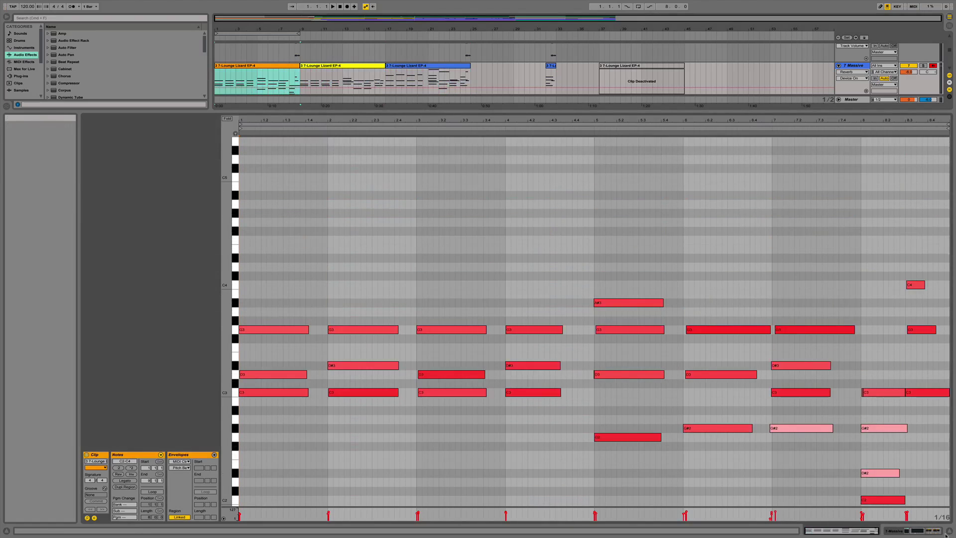
{"action": "left_click", "coordinate": [950, 532]}
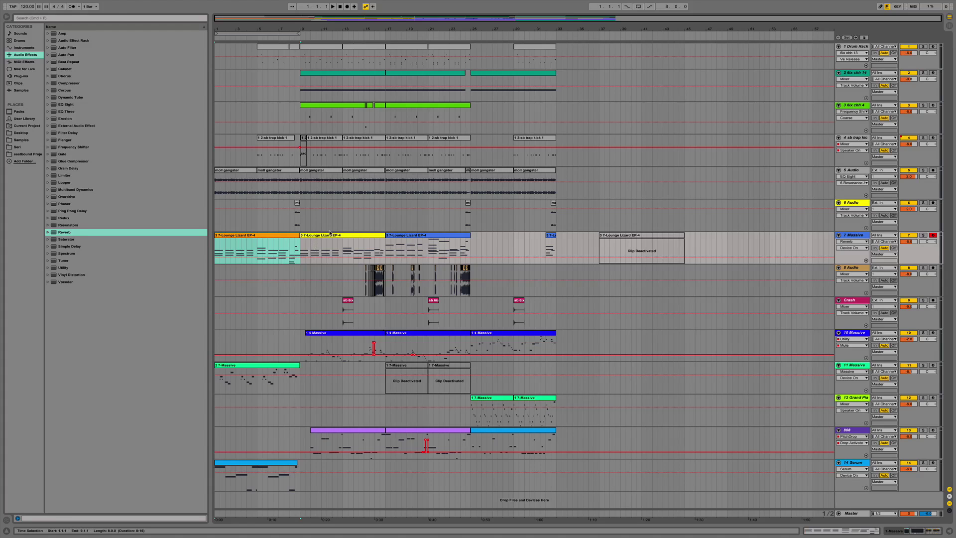
{"action": "left_click", "coordinate": [337, 243]}
{"action": "left_click", "coordinate": [256, 239]}
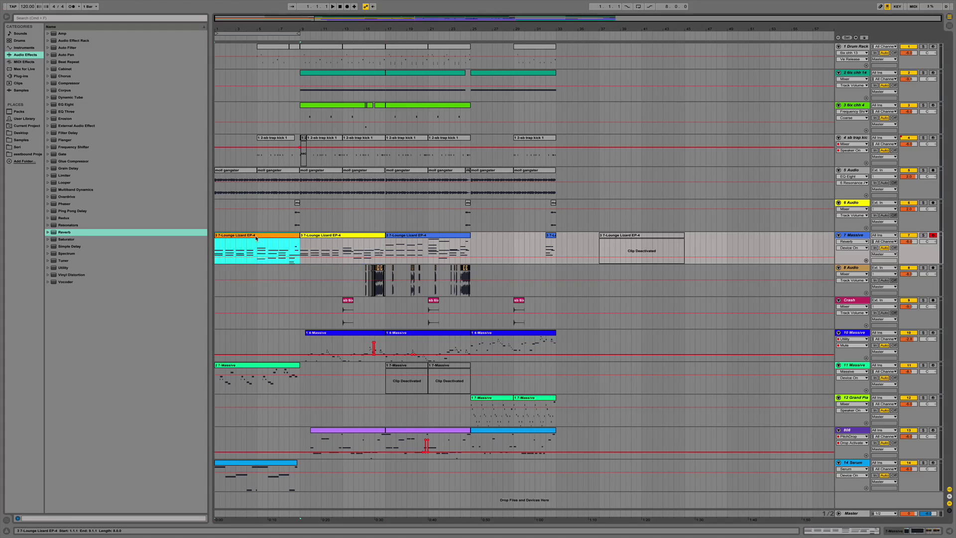
{"action": "double_click", "coordinate": [257, 238]}
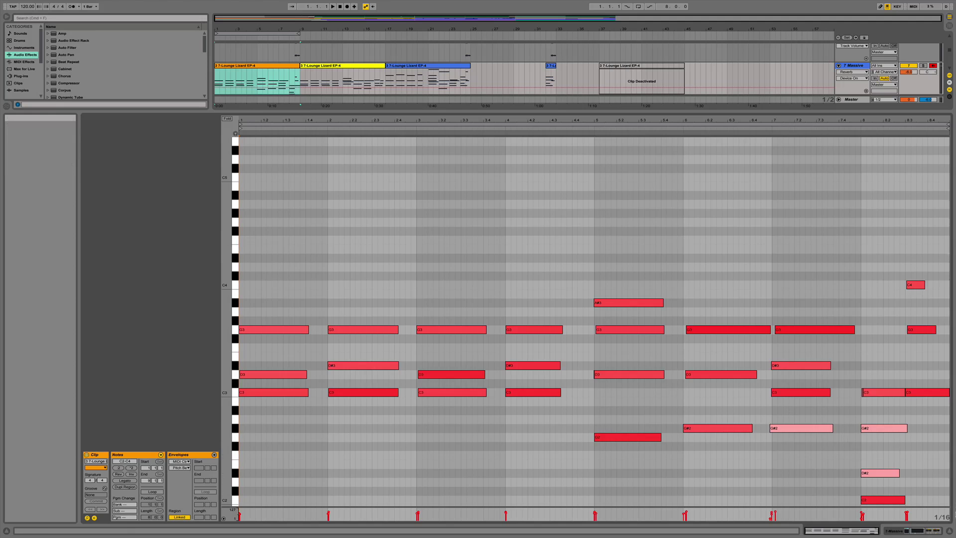
{"action": "left_click", "coordinate": [950, 532]}
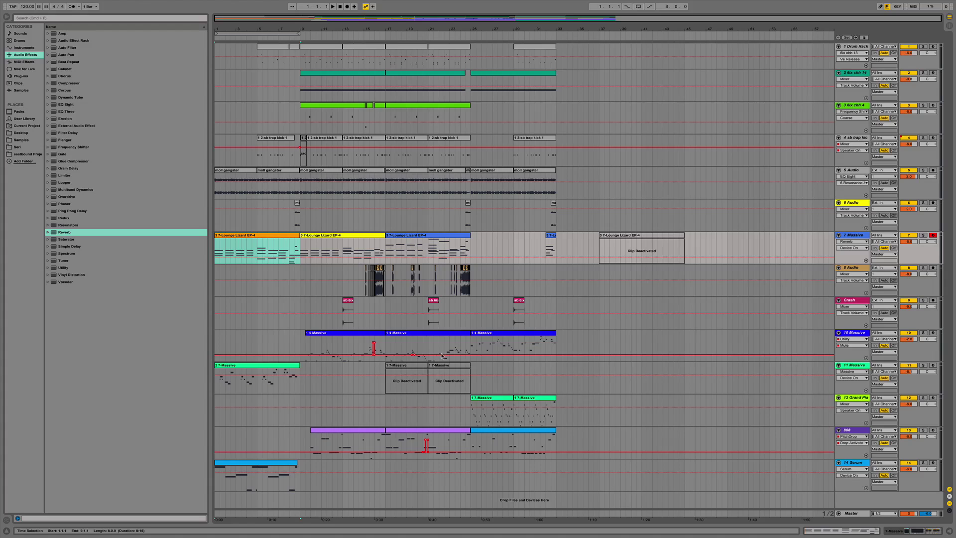
Compare the chord notes in the yellow bar 9 clip and the blue bar 17 clip on the 7 Massive track.
{"action": "double_click", "coordinate": [312, 246]}
{"action": "left_click", "coordinate": [380, 253]}
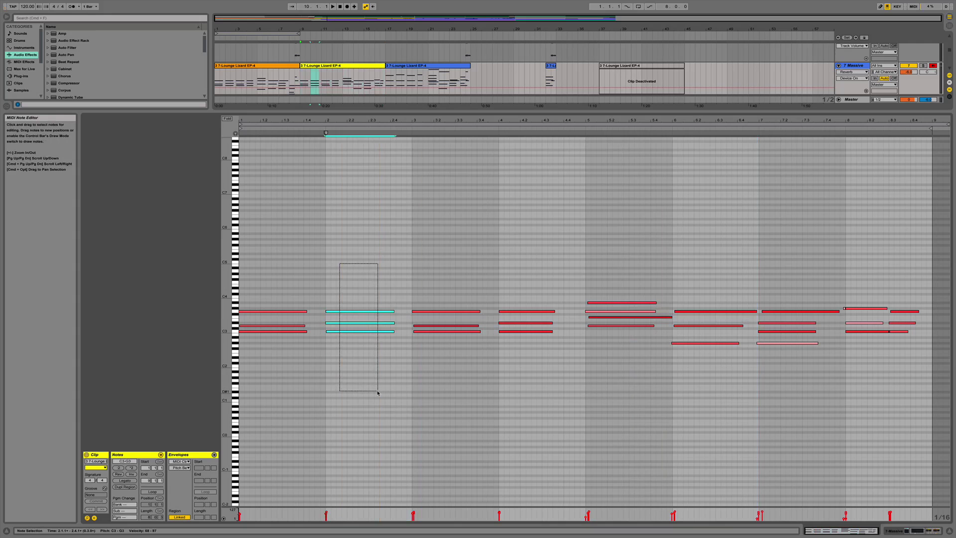
{"action": "left_click", "coordinate": [949, 532]}
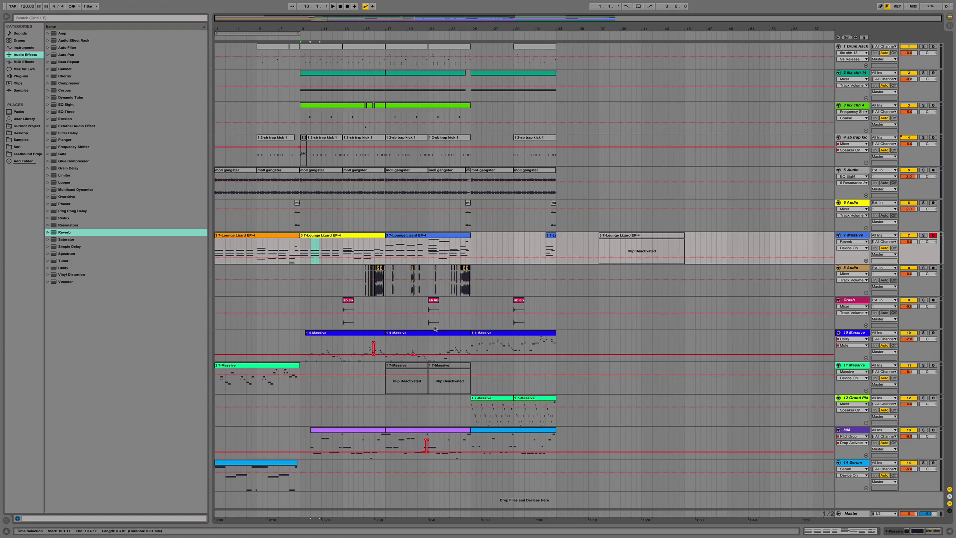
{"action": "double_click", "coordinate": [407, 237]}
{"action": "left_click", "coordinate": [408, 235]}
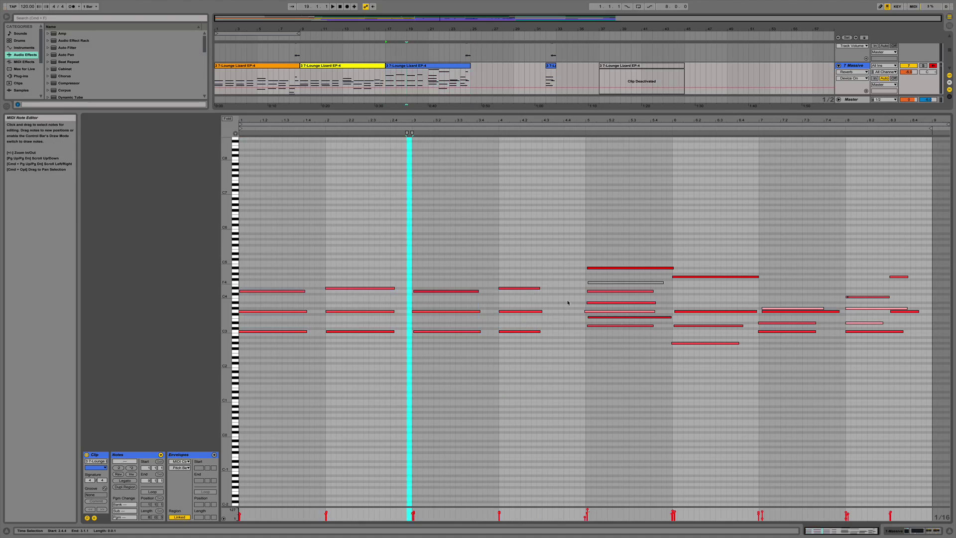
{"action": "left_click", "coordinate": [949, 531]}
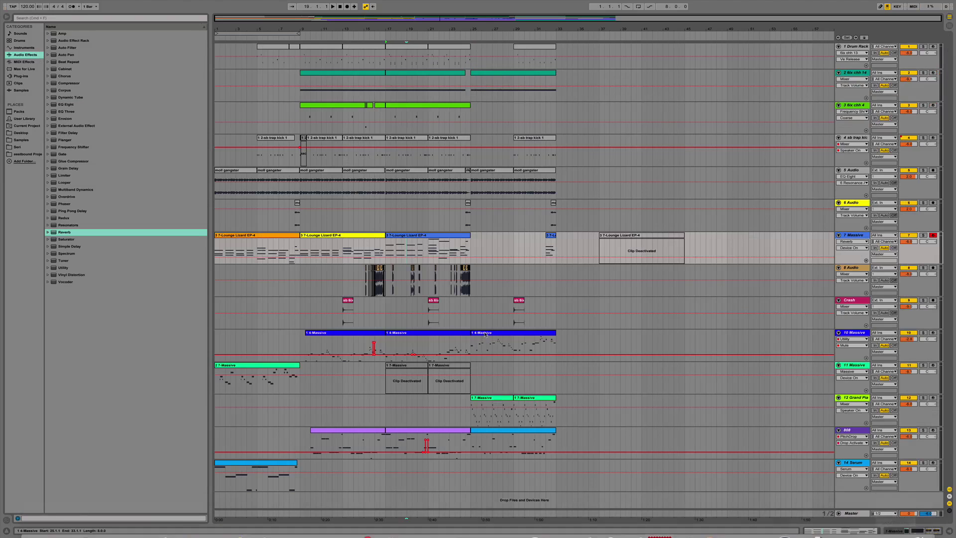
Solo the 7 Massive and 5 Audio tracks and follow the yellow clip's chord notes during playback.
{"action": "left_click", "coordinate": [432, 250]}
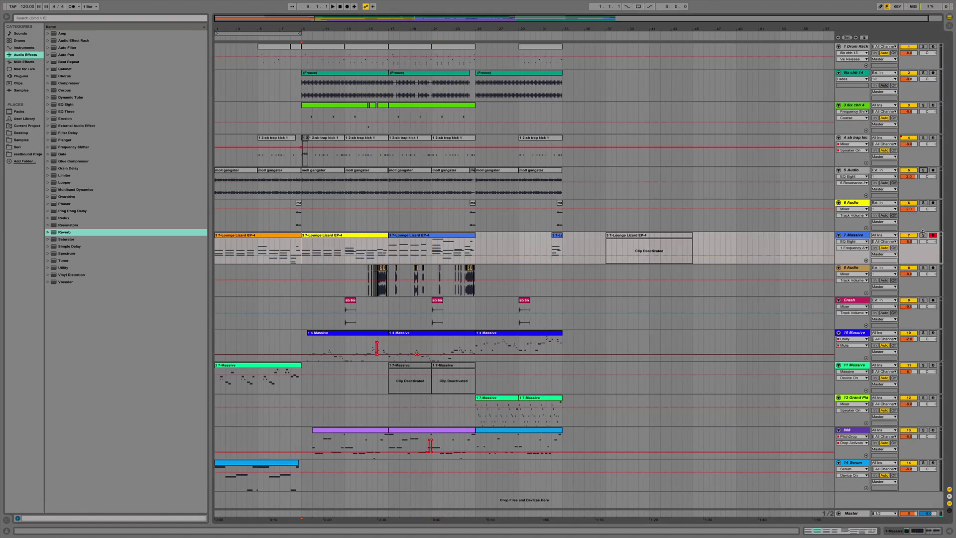
{"action": "left_click", "coordinate": [924, 236]}
{"action": "left_click", "coordinate": [924, 172]}
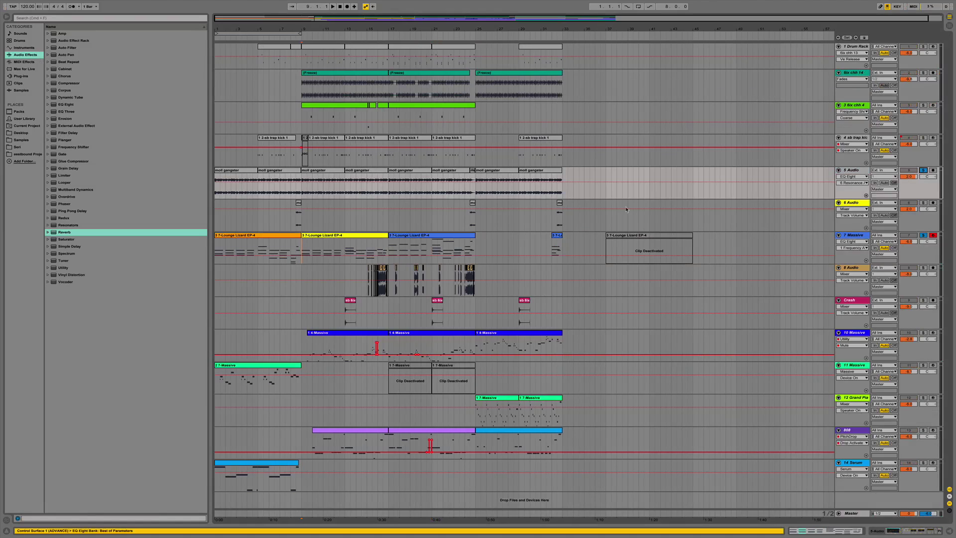
{"action": "left_click_drag", "start_coordinate": [321, 27], "coordinate": [321, 28]}
{"action": "double_click", "coordinate": [356, 235]}
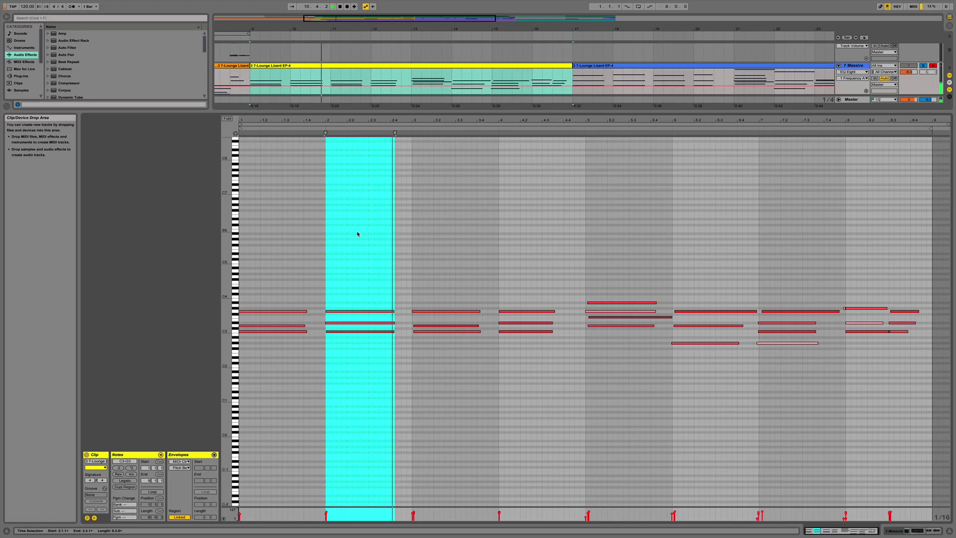
{"action": "left_click_drag", "start_coordinate": [226, 281], "coordinate": [249, 281]}
{"action": "scroll", "coordinate": [468, 258], "scroll_direction": "down", "scroll_amount": 2}
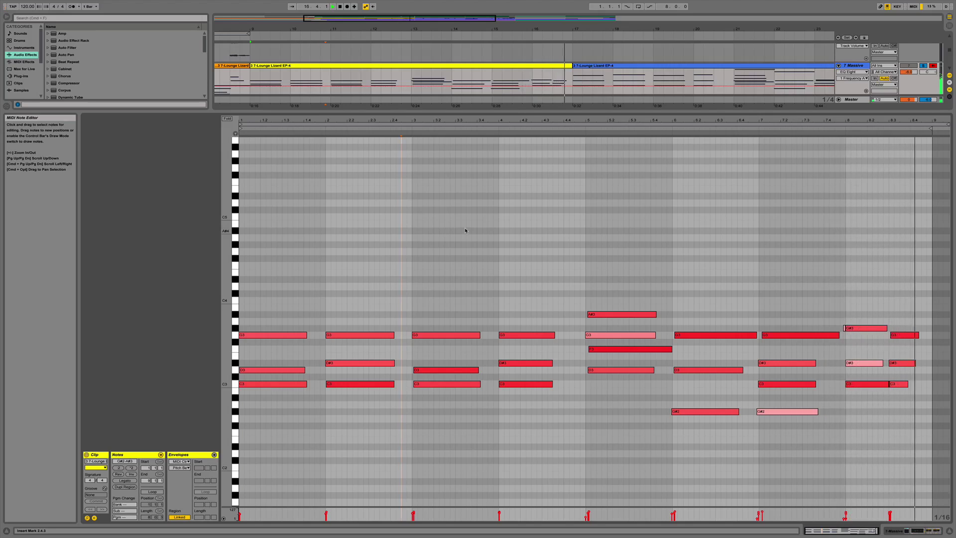
Follow the higher chord notes of the blue bar 17 clip on the 7 Massive track during playback.
{"action": "left_click", "coordinate": [661, 66]}
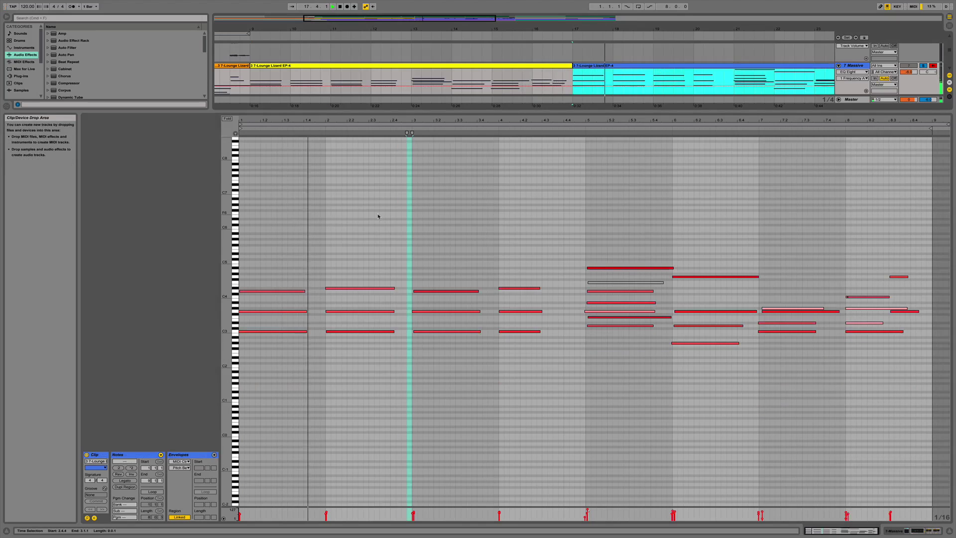
{"action": "left_click", "coordinate": [433, 213]}
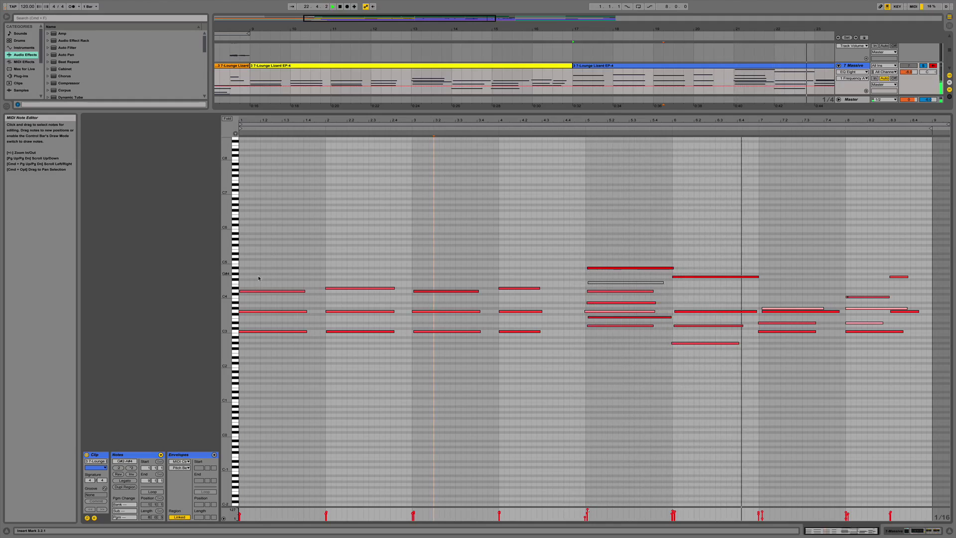
{"action": "left_click_drag", "start_coordinate": [230, 282], "coordinate": [241, 282]}
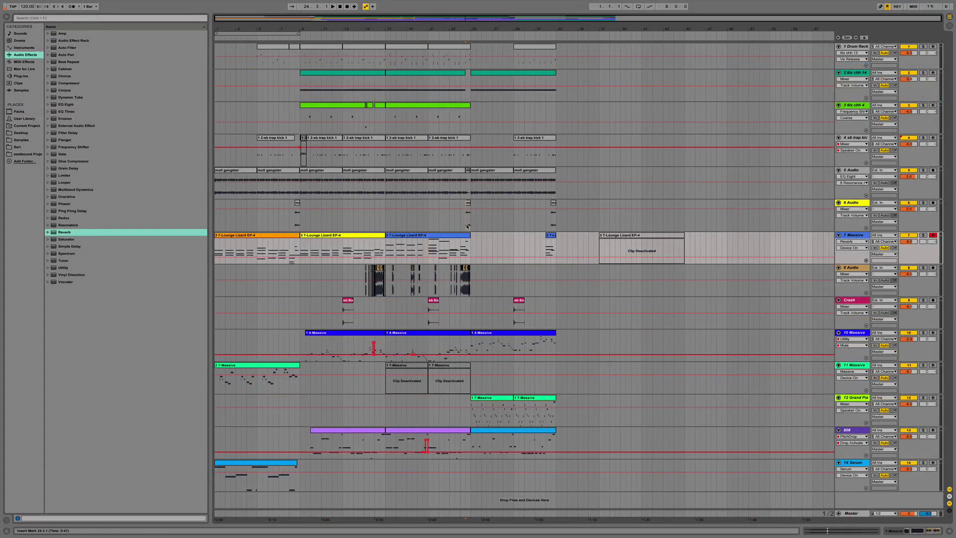
Audition the bar 24 clip on the 6 Audio track in solo, then turn the solo off.
{"action": "mouse_move", "coordinate": [467, 227]}
{"action": "left_mouse_down"}
{"action": "mouse_move", "coordinate": [494, 228]}
{"action": "mouse_move", "coordinate": [477, 225]}
{"action": "left_mouse_up"}
{"action": "left_click_drag", "start_coordinate": [475, 31], "coordinate": [473, 34]}
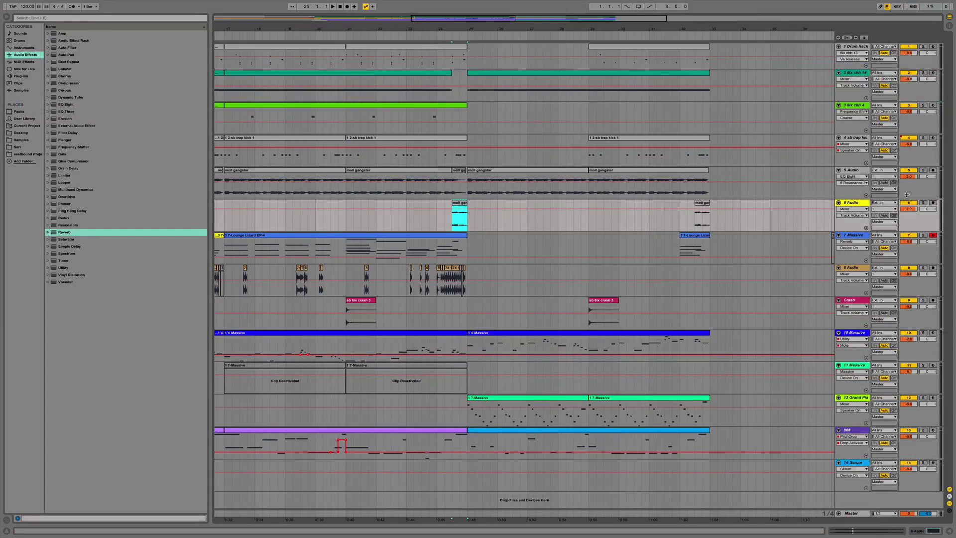
{"action": "left_click", "coordinate": [924, 203]}
{"action": "key", "text": "space"}
{"action": "left_click", "coordinate": [924, 204]}
Check the short transition clips on the 6 Audio track before bars 33, 25 and 9.
{"action": "left_click", "coordinate": [702, 211]}
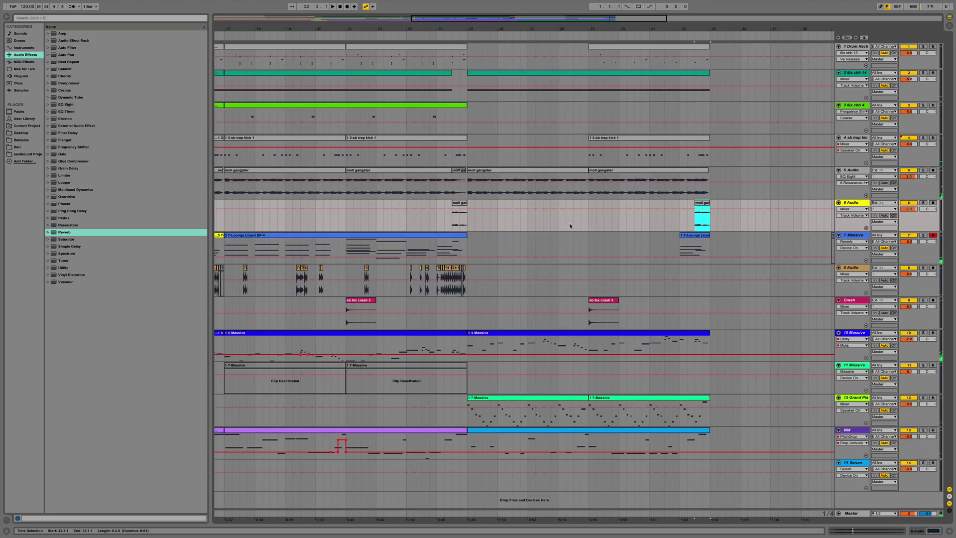
{"action": "left_click", "coordinate": [463, 195]}
{"action": "scroll", "coordinate": [280, 197], "scroll_direction": "left", "scroll_amount": 10}
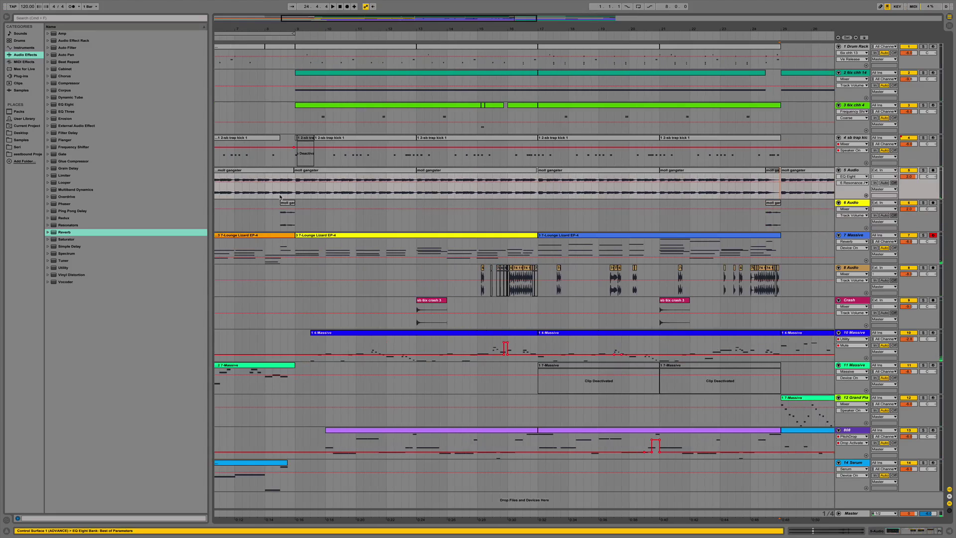
{"action": "left_click", "coordinate": [278, 202]}
{"action": "scroll", "coordinate": [589, 222], "scroll_direction": "right", "scroll_amount": 8}
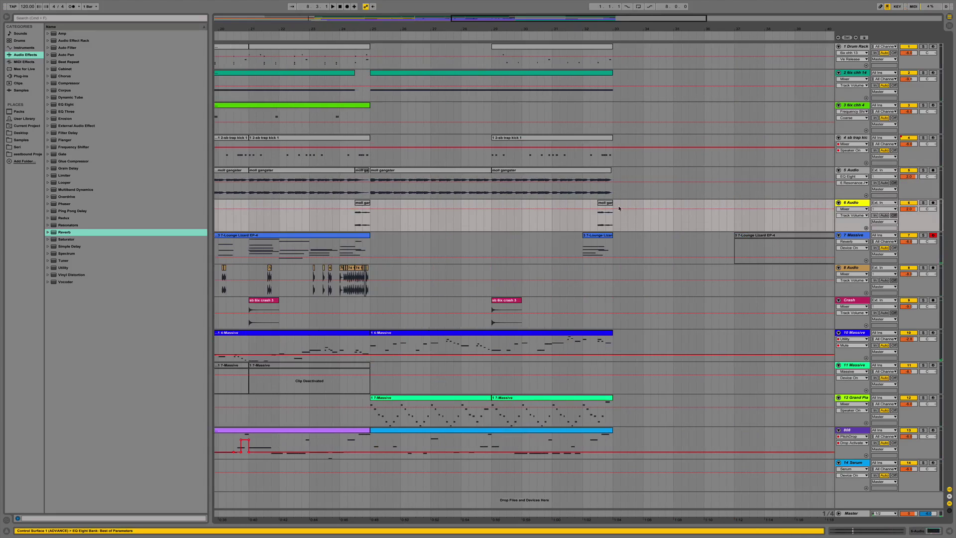
{"action": "left_click_drag", "start_coordinate": [465, 29], "coordinate": [465, 7]}
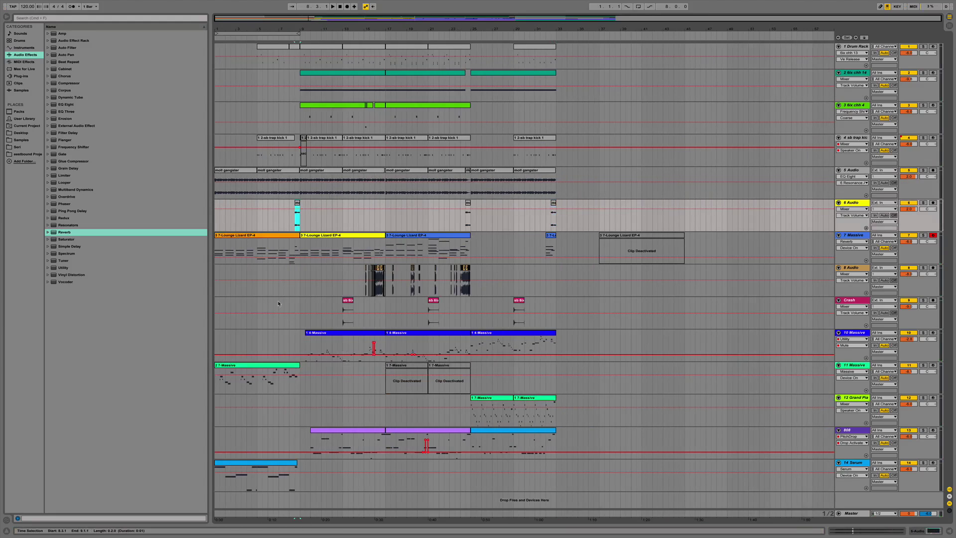
Review the 7 Massive track's device chain and Massive's synth settings, and switch on the track's Reverb.
{"action": "left_click", "coordinate": [846, 231]}
{"action": "key", "text": "space"}
{"action": "double_click", "coordinate": [849, 239]}
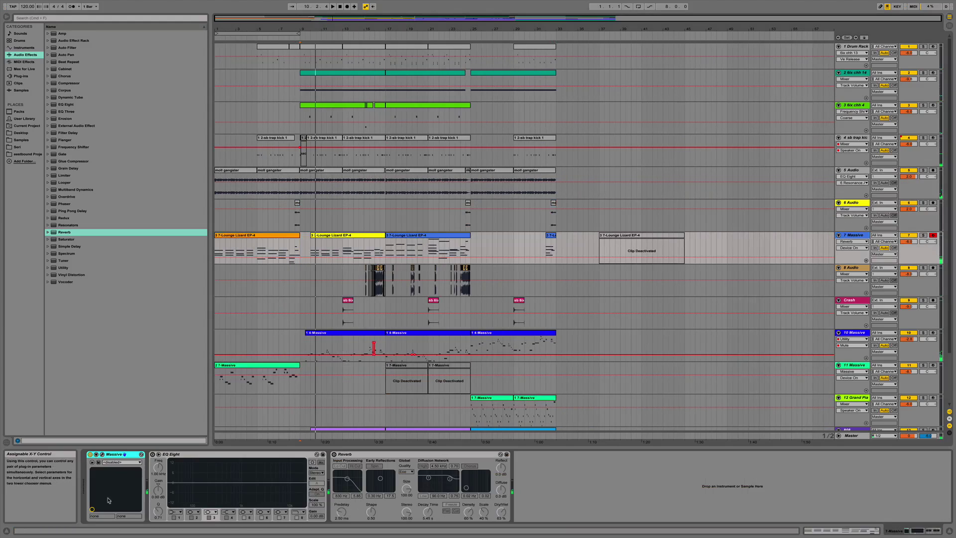
{"action": "left_click", "coordinate": [102, 454]}
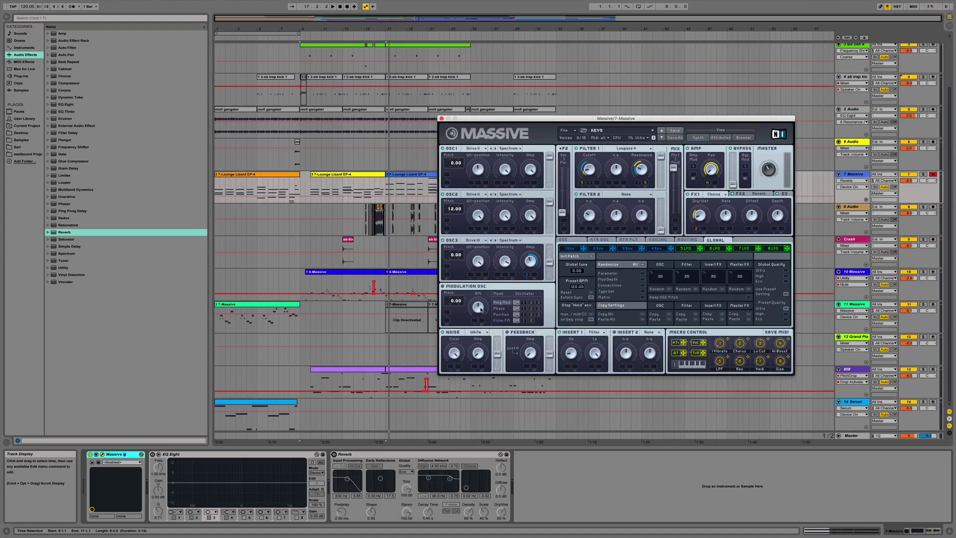
{"action": "left_click", "coordinate": [442, 119]}
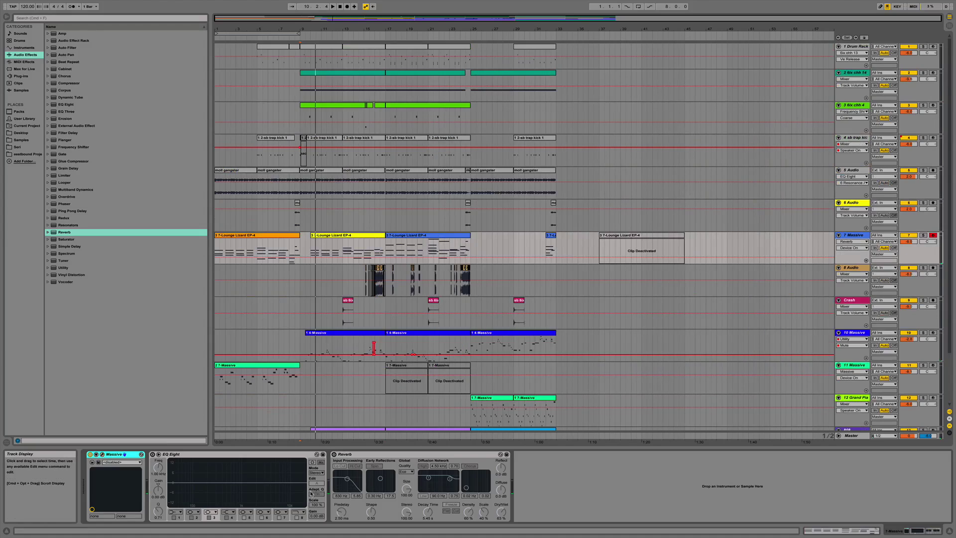
{"action": "left_click", "coordinate": [335, 454]}
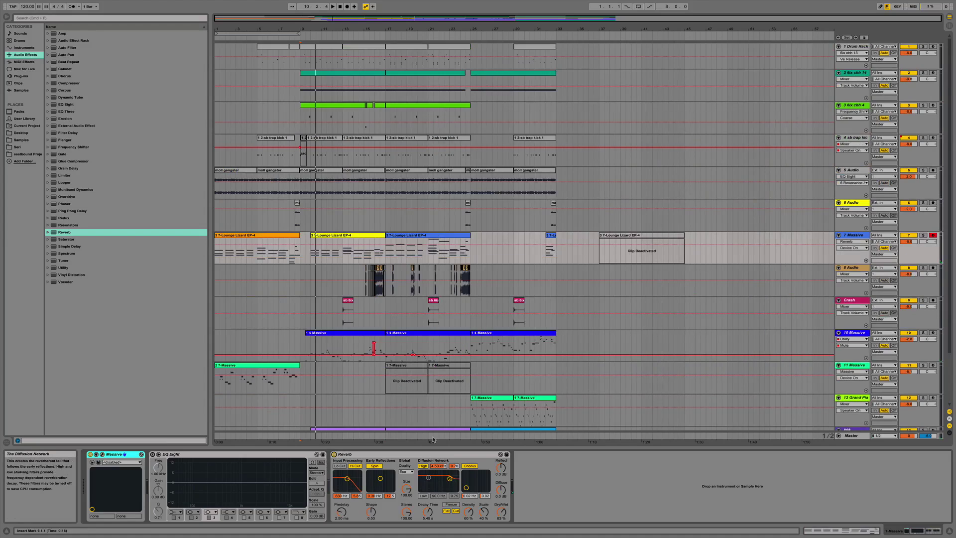
Freeze and flatten the bix chh 14 hi-hat track to audio.
{"action": "left_click", "coordinate": [317, 99]}
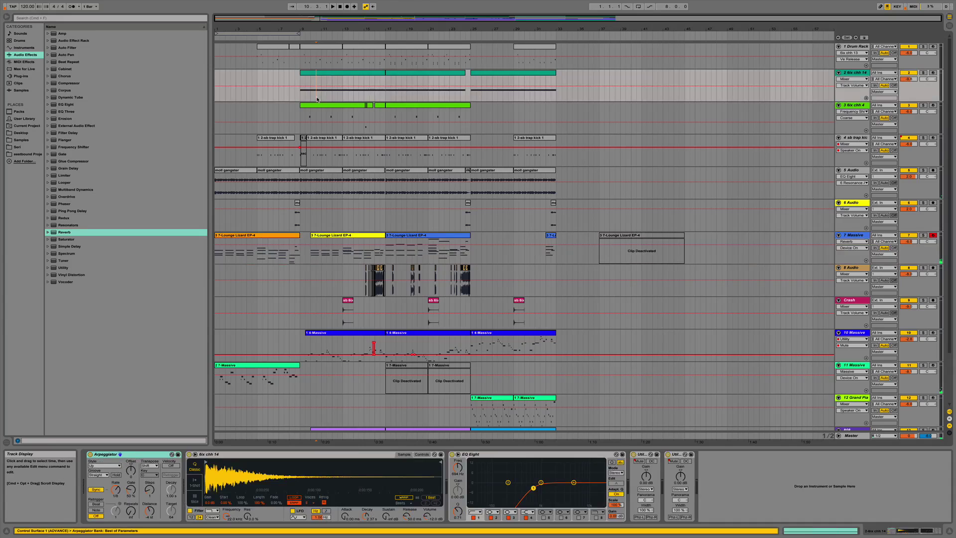
{"action": "scroll", "coordinate": [434, 323], "scroll_direction": "down", "scroll_amount": 3}
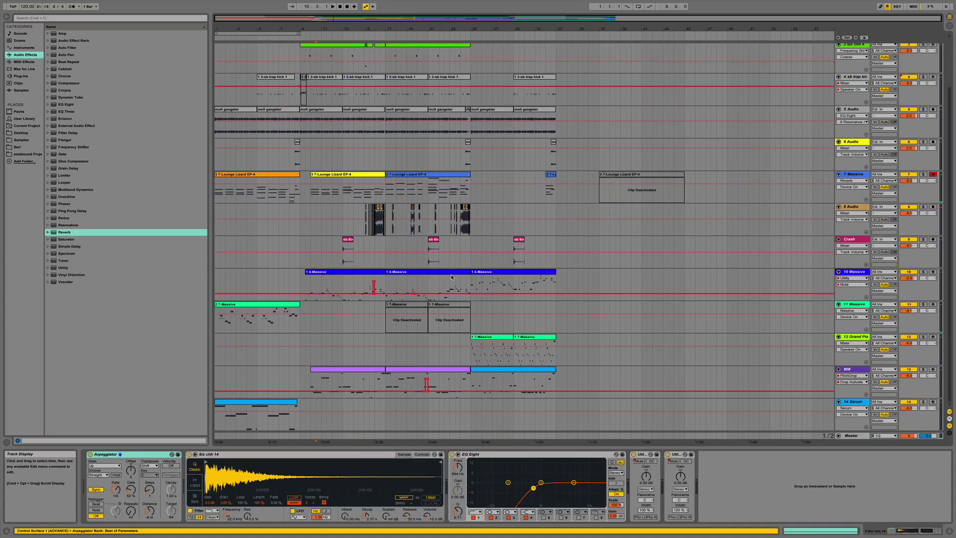
{"action": "scroll", "coordinate": [423, 299], "scroll_direction": "up", "scroll_amount": 3}
{"action": "scroll", "coordinate": [413, 274], "scroll_direction": "down", "scroll_amount": 3}
{"action": "scroll", "coordinate": [369, 174], "scroll_direction": "up", "scroll_amount": 3}
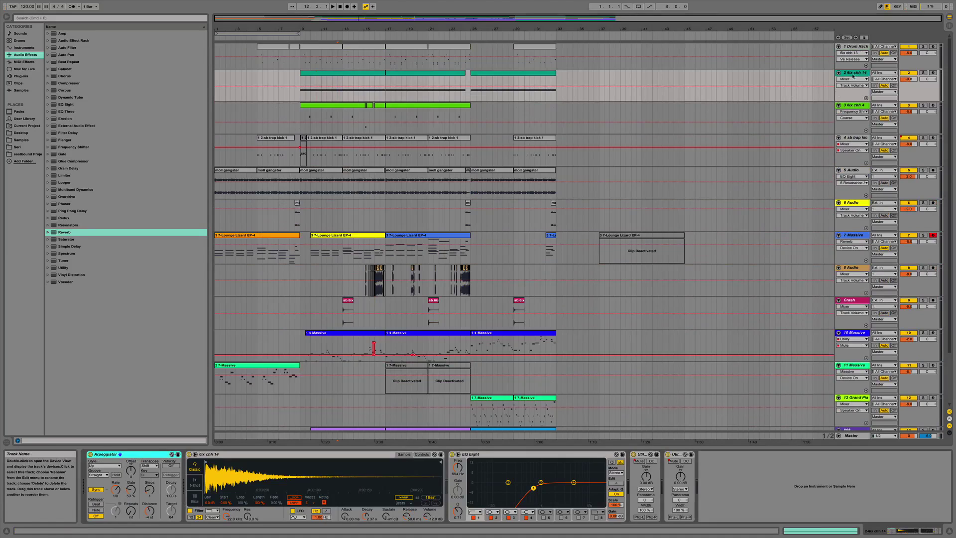
{"action": "right_click", "coordinate": [364, 93]}
{"action": "left_click", "coordinate": [400, 115]}
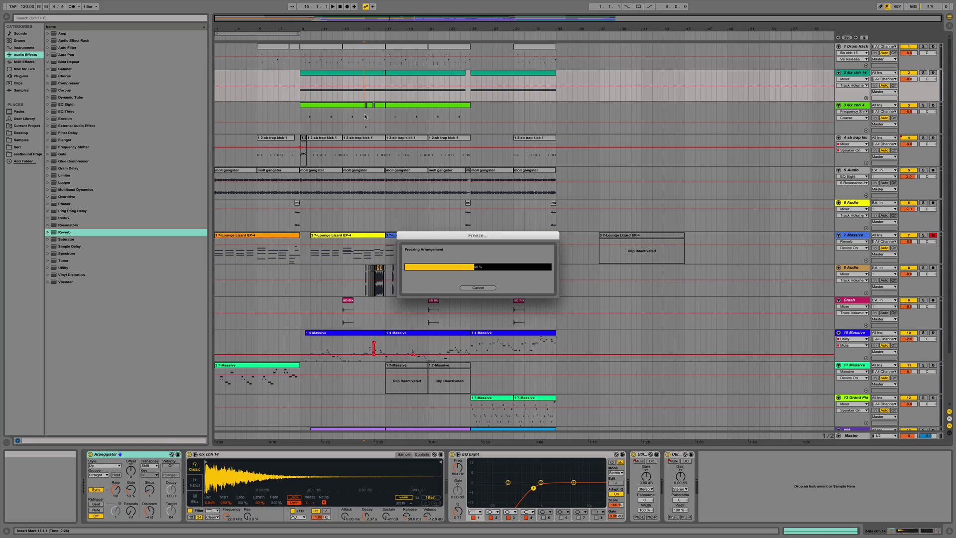
{"action": "right_click", "coordinate": [370, 97]}
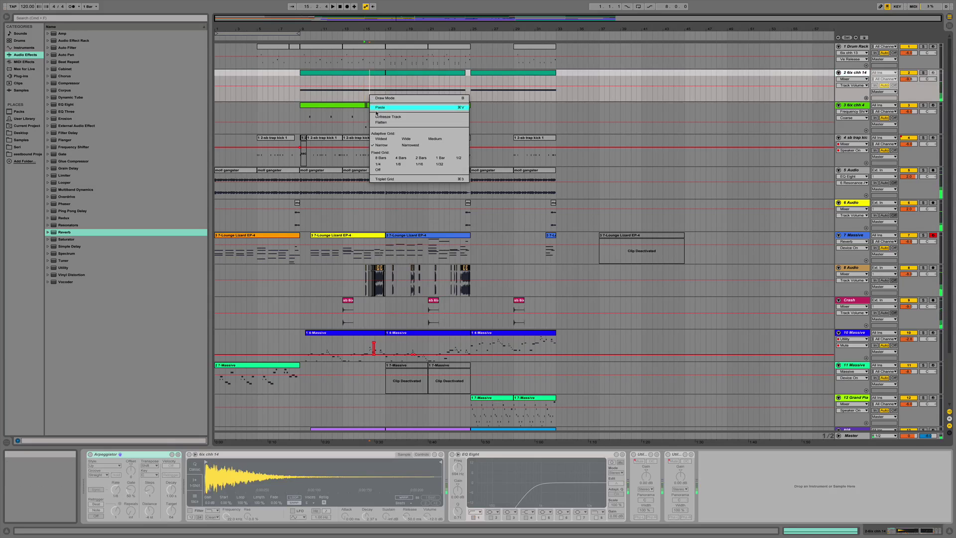
{"action": "left_click", "coordinate": [387, 122]}
{"action": "left_click_drag", "start_coordinate": [313, 29], "coordinate": [312, 77]}
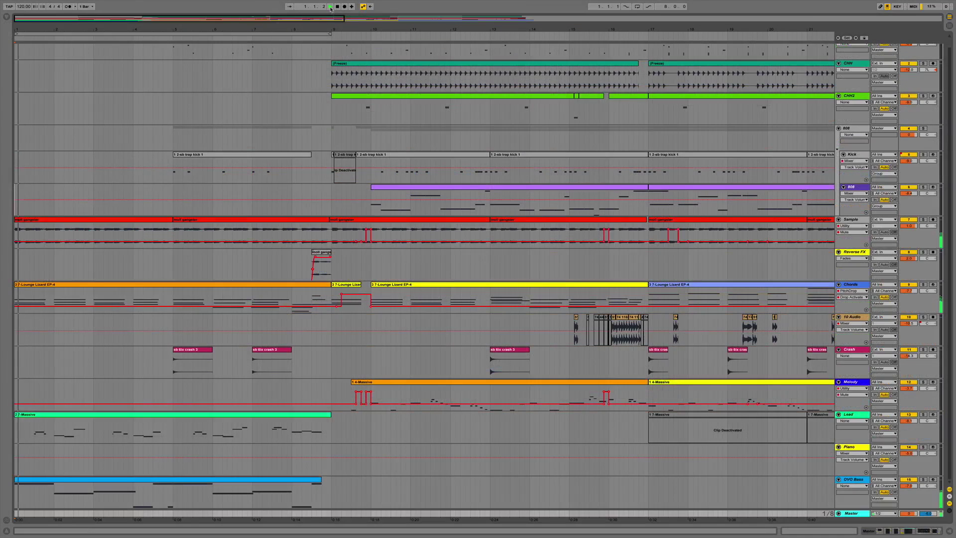
Review the OVO Bass clip's notes, the track's device chain and Serum's synth settings during playback.
{"action": "double_click", "coordinate": [279, 479]}
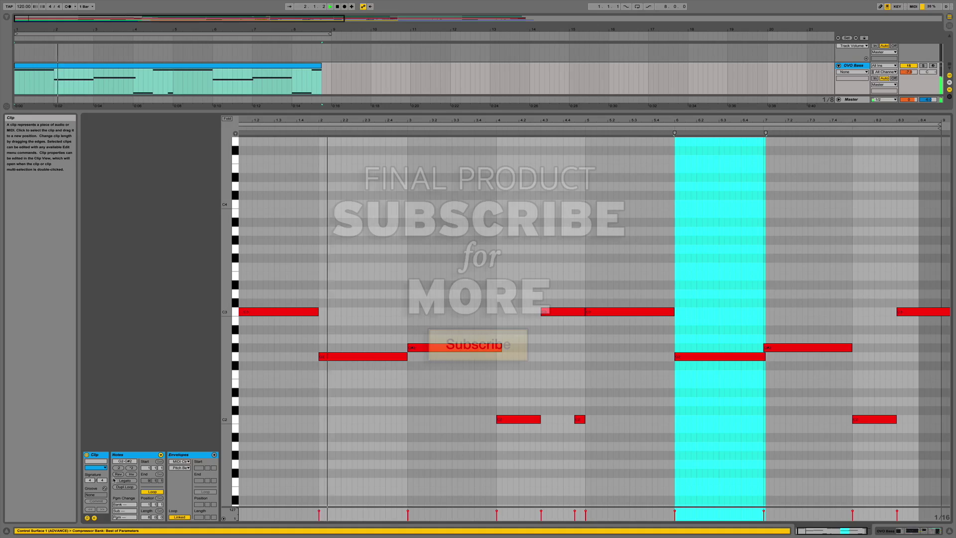
{"action": "left_click", "coordinate": [428, 474]}
{"action": "left_click", "coordinate": [910, 531]}
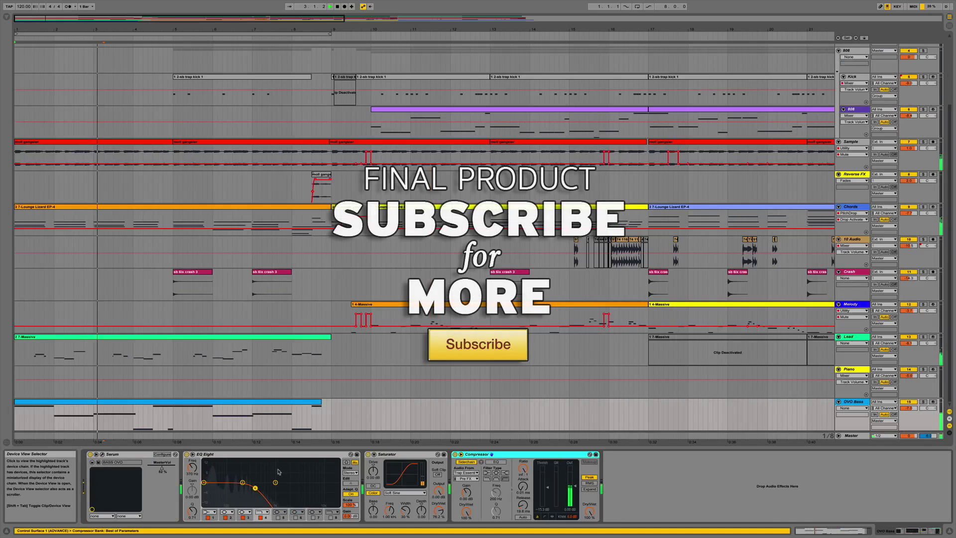
{"action": "left_click", "coordinate": [102, 455]}
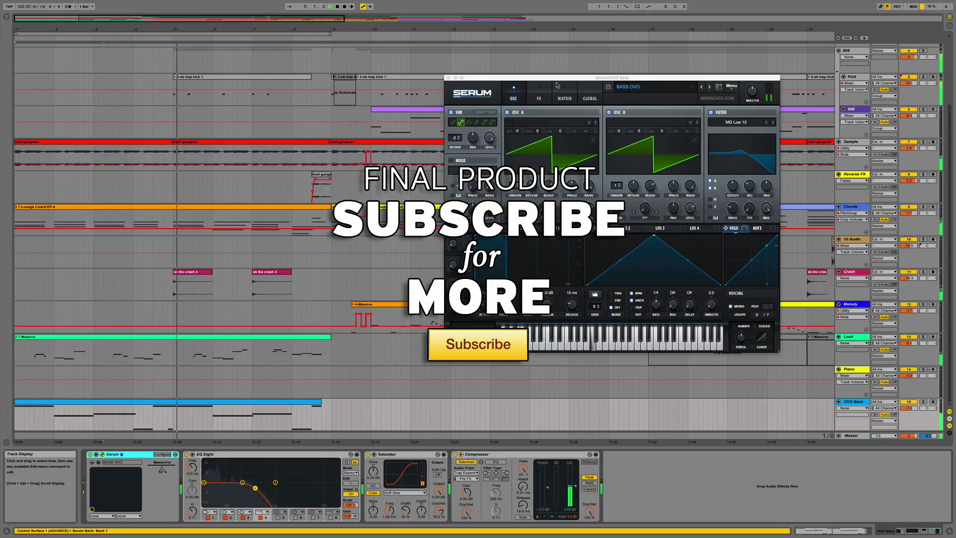
{"action": "left_click", "coordinate": [448, 78]}
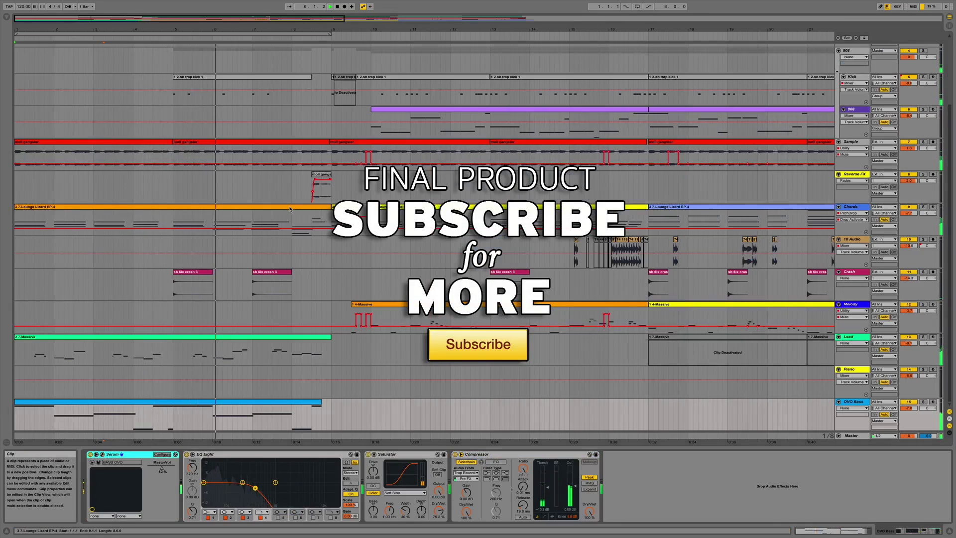
Look into the first Chords clip at bar 1, and hide the detail view.
{"action": "double_click", "coordinate": [311, 207]}
{"action": "left_click", "coordinate": [397, 345]}
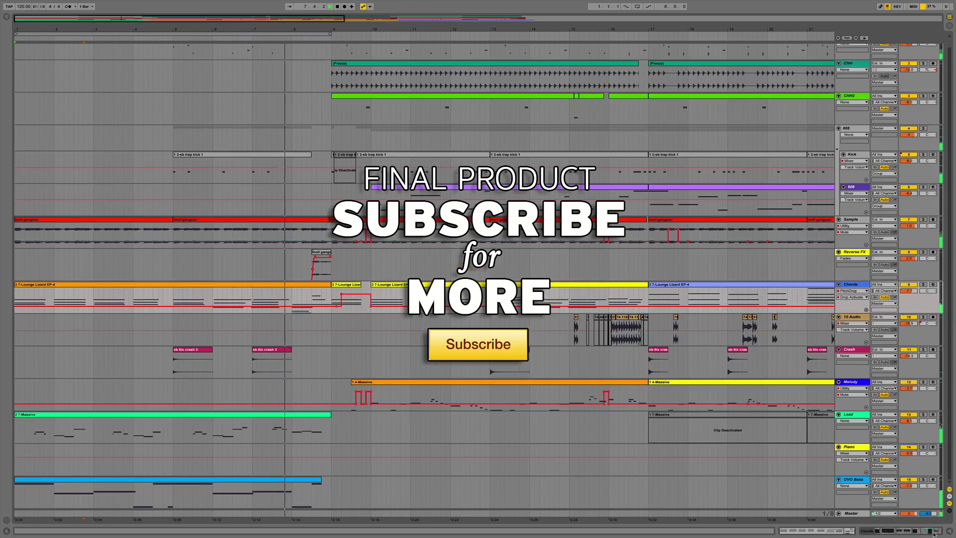
{"action": "left_click", "coordinate": [946, 534]}
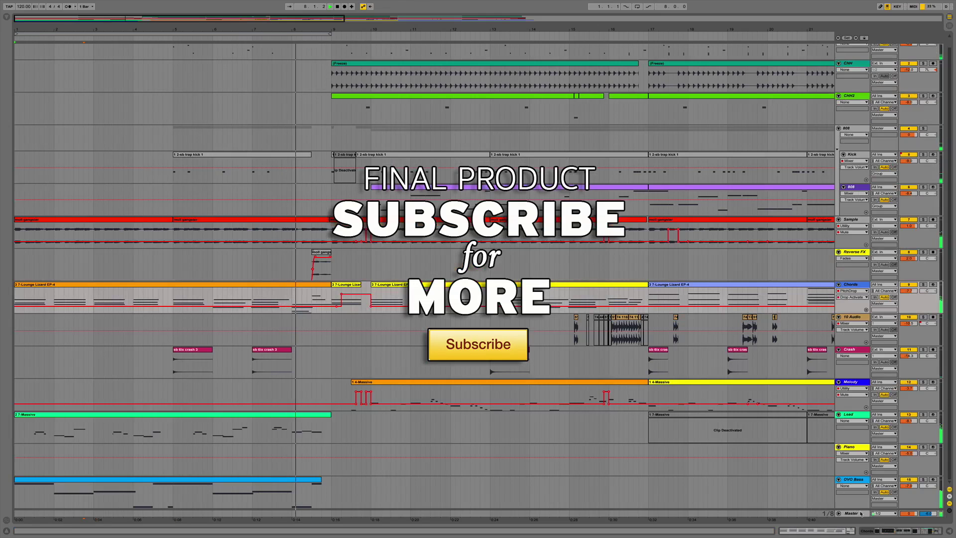
Review the Master track's device chain and the FabFilter Pro-L limiter's settings.
{"action": "left_click", "coordinate": [858, 515]}
{"action": "double_click", "coordinate": [858, 515]}
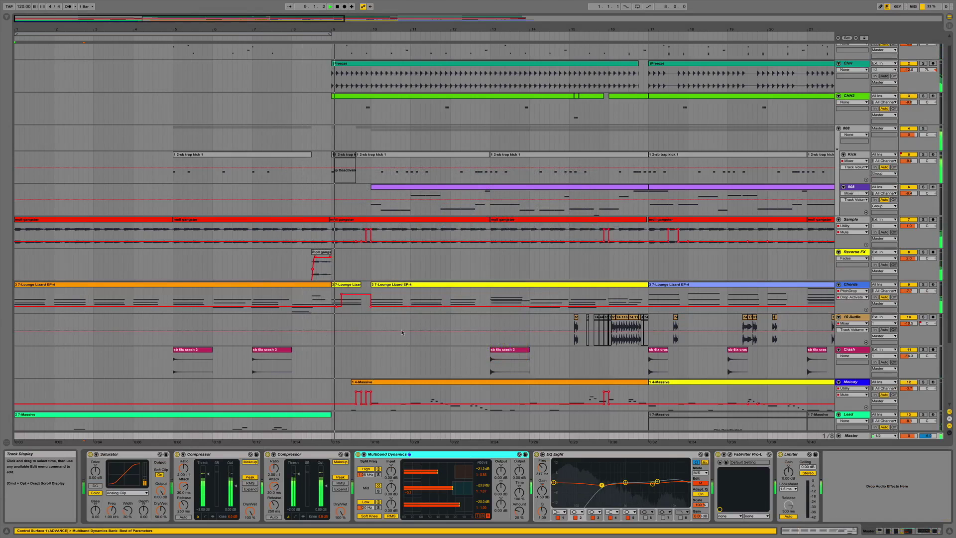
{"action": "scroll", "coordinate": [412, 328], "scroll_direction": "down", "scroll_amount": 1}
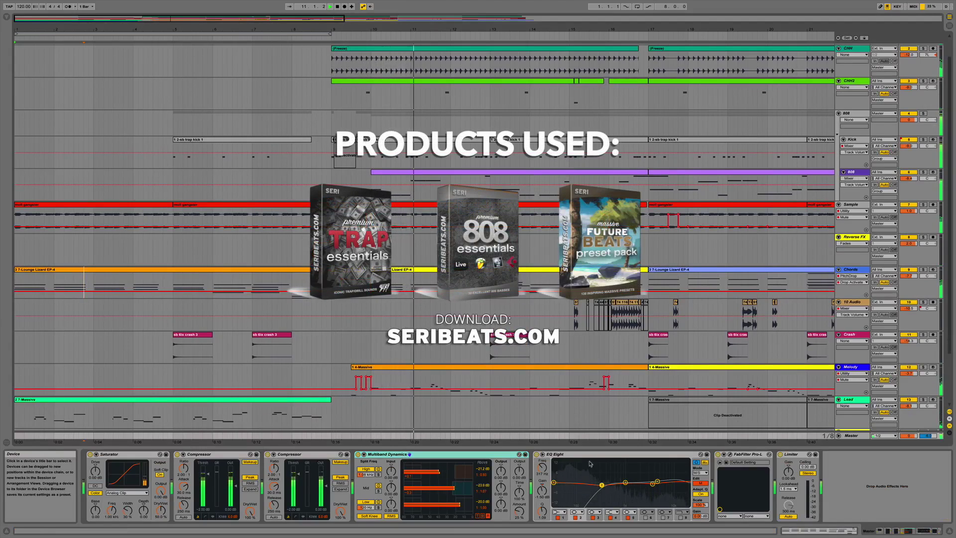
{"action": "left_click", "coordinate": [731, 454]}
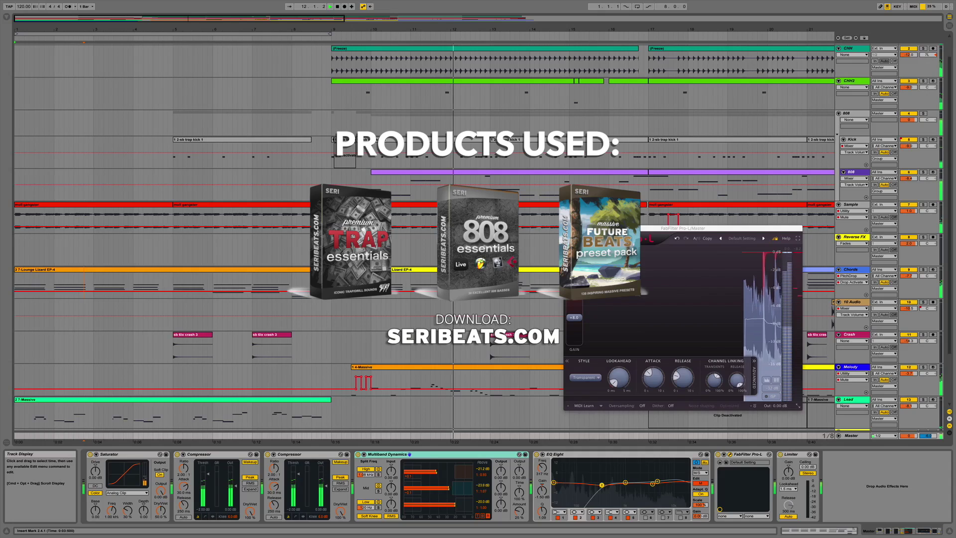
{"action": "left_click", "coordinate": [569, 229]}
Review the Chords track's device chain, Massive's synth and preset browser views, and the FabFilter Pro-R reverb.
{"action": "scroll", "coordinate": [579, 235], "scroll_direction": "up", "scroll_amount": 2}
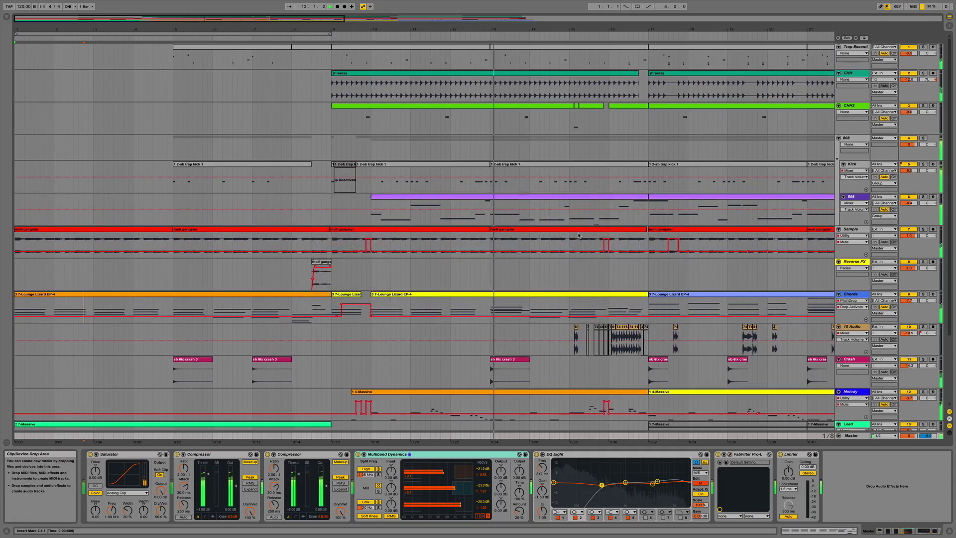
{"action": "left_click", "coordinate": [852, 294]}
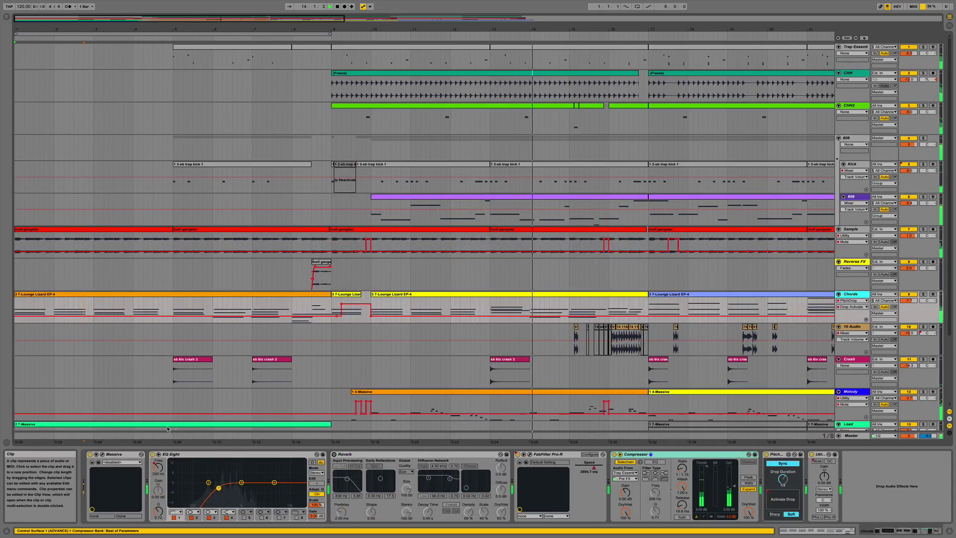
{"action": "left_click", "coordinate": [102, 454]}
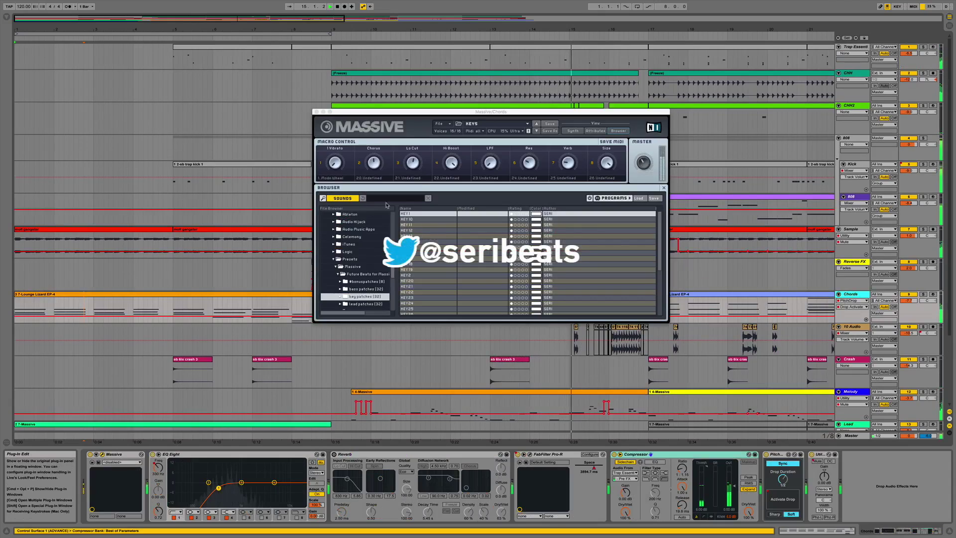
{"action": "left_click", "coordinate": [581, 132]}
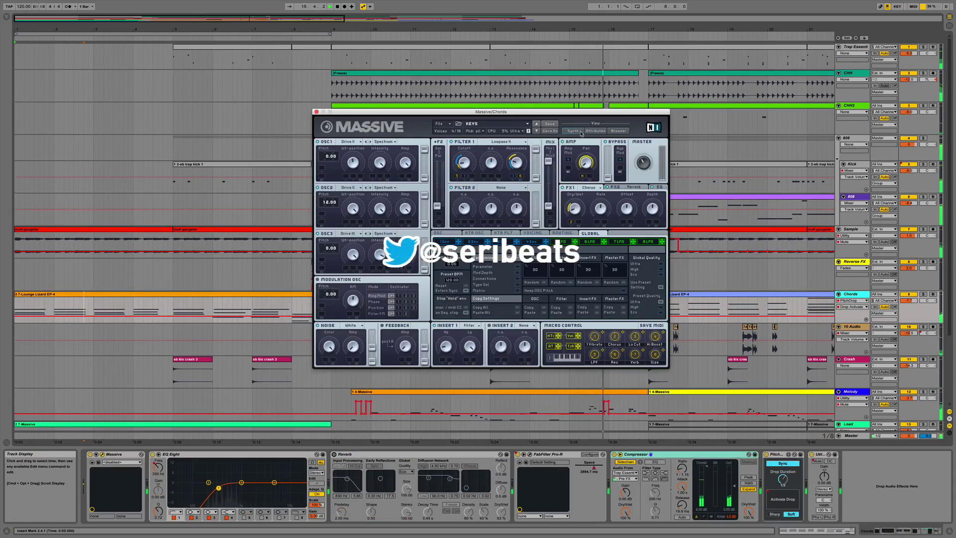
{"action": "left_click", "coordinate": [617, 131]}
{"action": "left_click", "coordinate": [316, 112]}
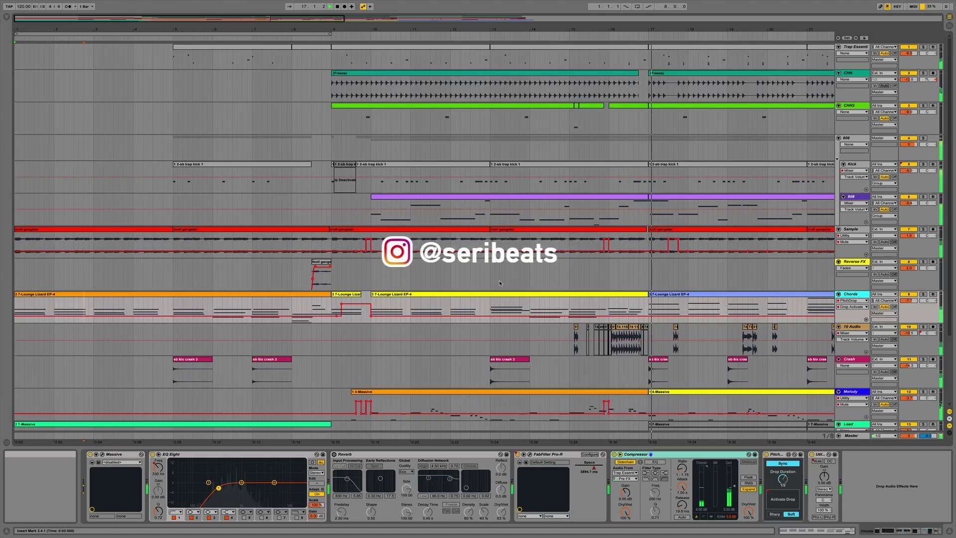
{"action": "left_click", "coordinate": [521, 462]}
{"action": "left_click", "coordinate": [474, 198]}
Examine the notes of the 808 clip starting at bar 17 and the 808 track's device chain.
{"action": "scroll", "coordinate": [572, 214], "scroll_direction": "down", "scroll_amount": 2}
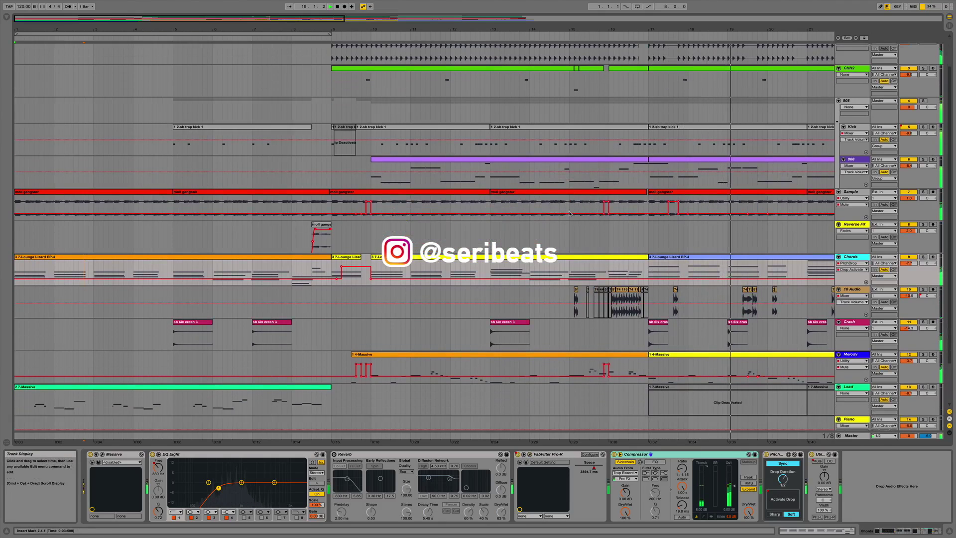
{"action": "scroll", "coordinate": [572, 214], "scroll_direction": "down", "scroll_amount": 2}
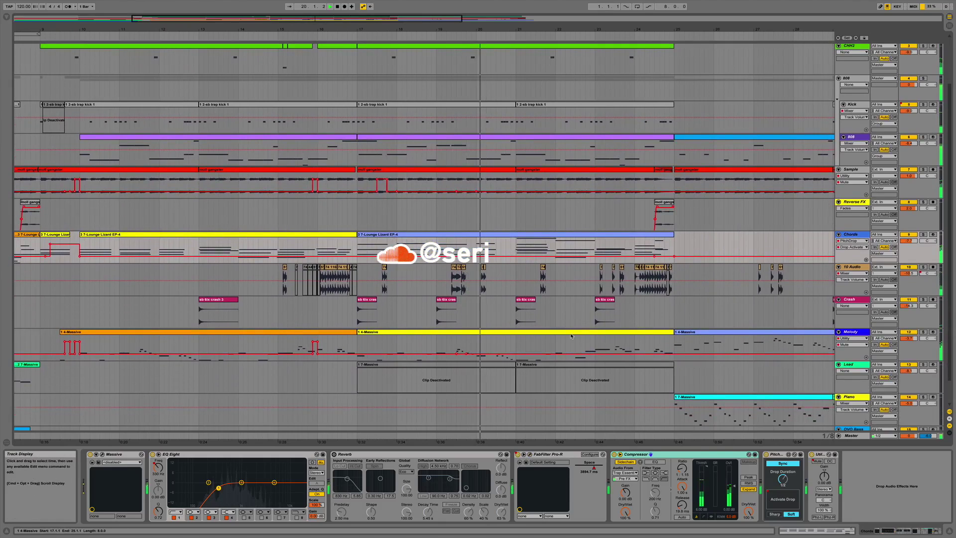
{"action": "scroll", "coordinate": [601, 321], "scroll_direction": "up", "scroll_amount": 4}
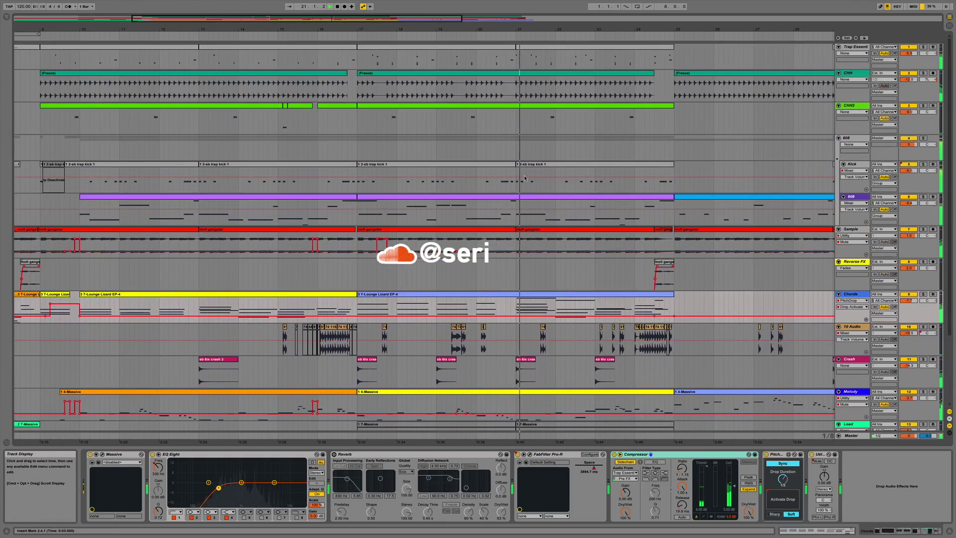
{"action": "double_click", "coordinate": [538, 198]}
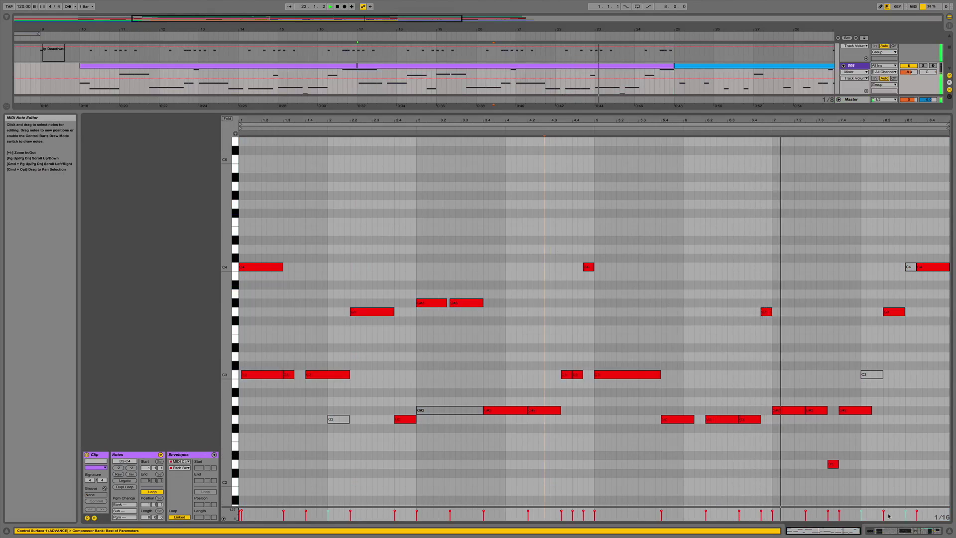
{"action": "left_click", "coordinate": [903, 531]}
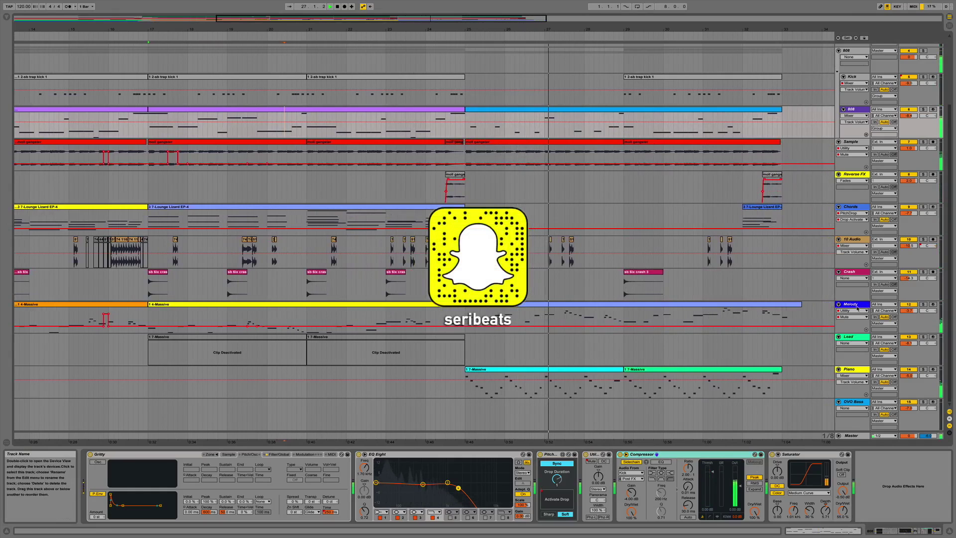
Examine the notes of the 808 clip starting at bar 25, and hide the detail view.
{"action": "double_click", "coordinate": [746, 308]}
{"action": "scroll", "coordinate": [714, 344], "scroll_direction": "up", "scroll_amount": 1}
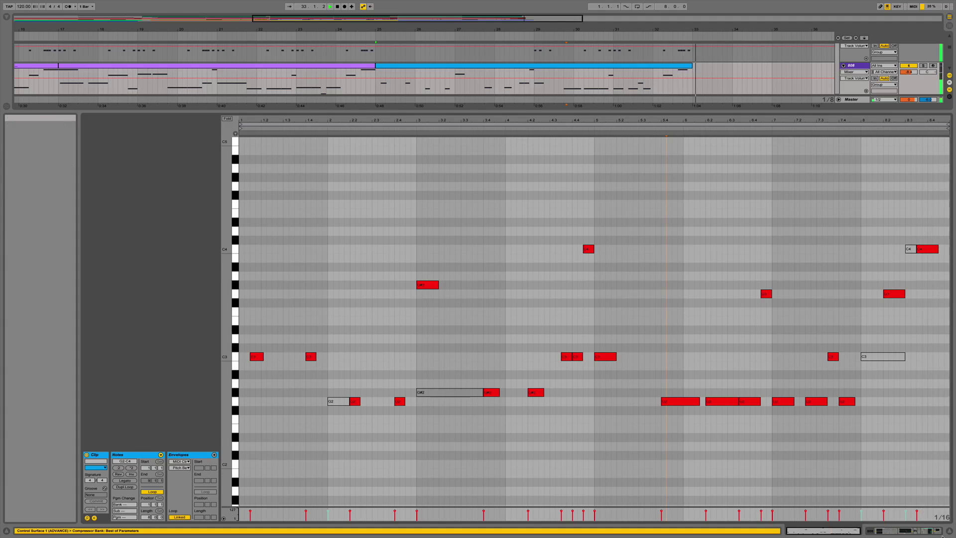
{"action": "left_click", "coordinate": [949, 532]}
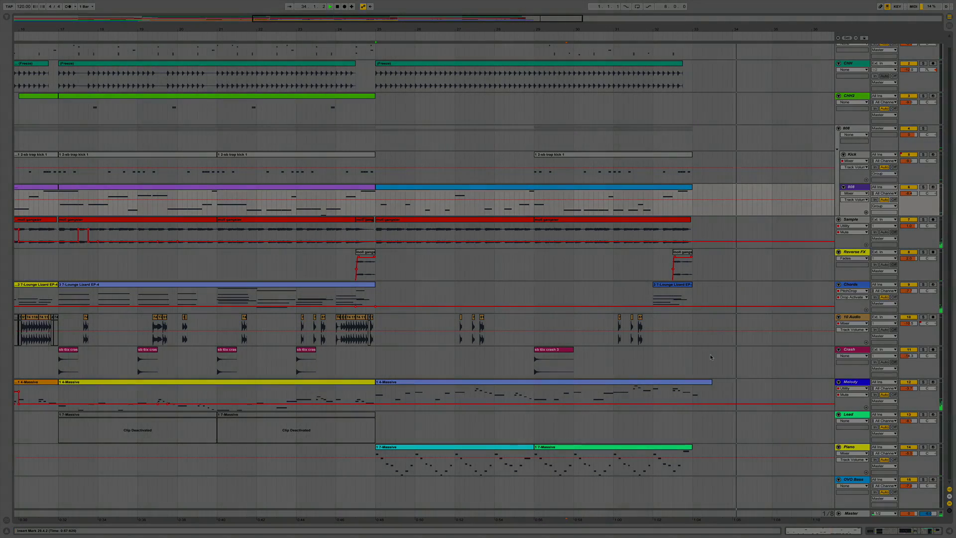